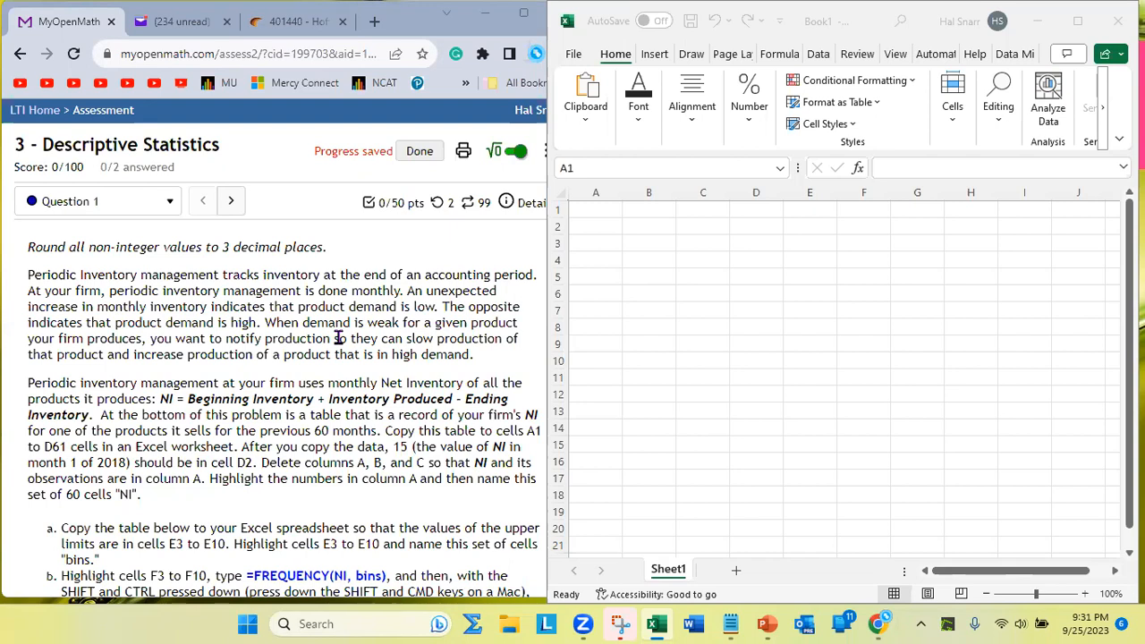
- Copy the complete Row, Month, Year and NI data table from the end of Question 1
{"action": "scroll", "coordinate": [339, 337], "scroll_direction": "down", "scroll_amount": 1}
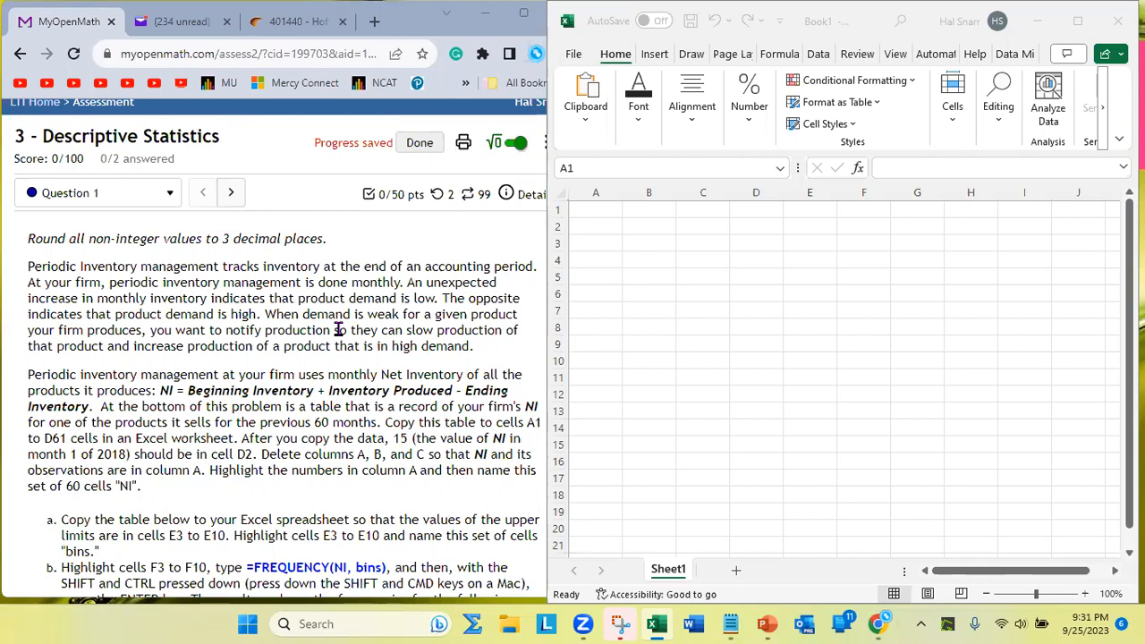
{"action": "scroll", "coordinate": [339, 329], "scroll_direction": "down", "scroll_amount": 1}
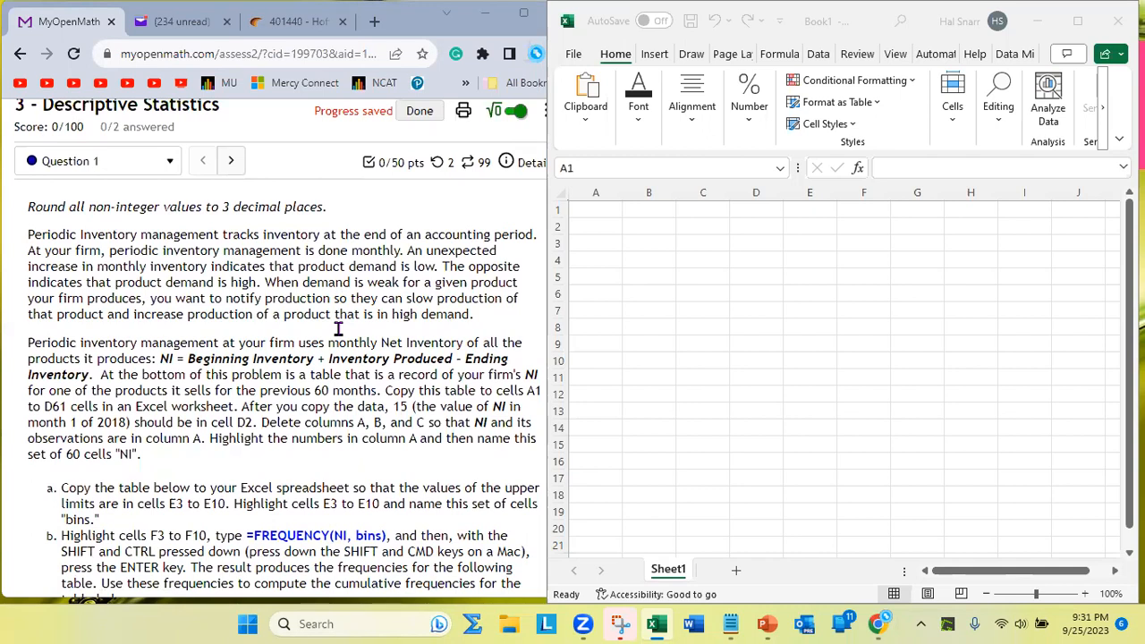
{"action": "scroll", "coordinate": [338, 329], "scroll_direction": "up", "scroll_amount": 1}
{"action": "scroll", "coordinate": [338, 329], "scroll_direction": "down", "scroll_amount": 15}
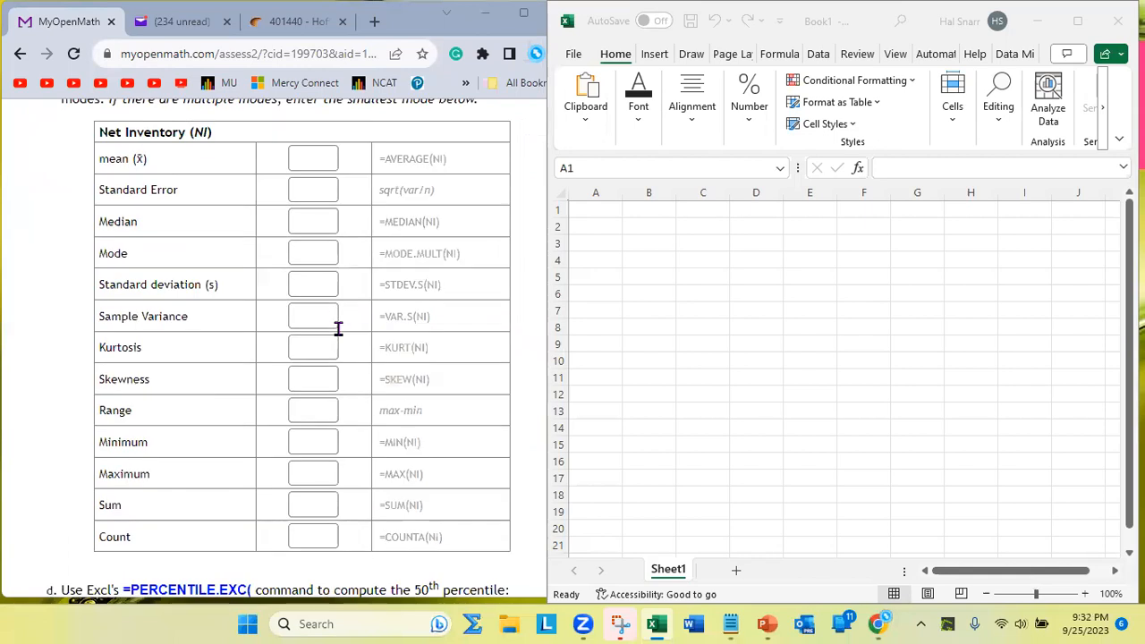
{"action": "scroll", "coordinate": [338, 328], "scroll_direction": "down", "scroll_amount": 2}
{"action": "left_click_drag", "start_coordinate": [215, 276], "coordinate": [313, 537]}
{"action": "scroll", "coordinate": [295, 526], "scroll_direction": "down", "scroll_amount": 10}
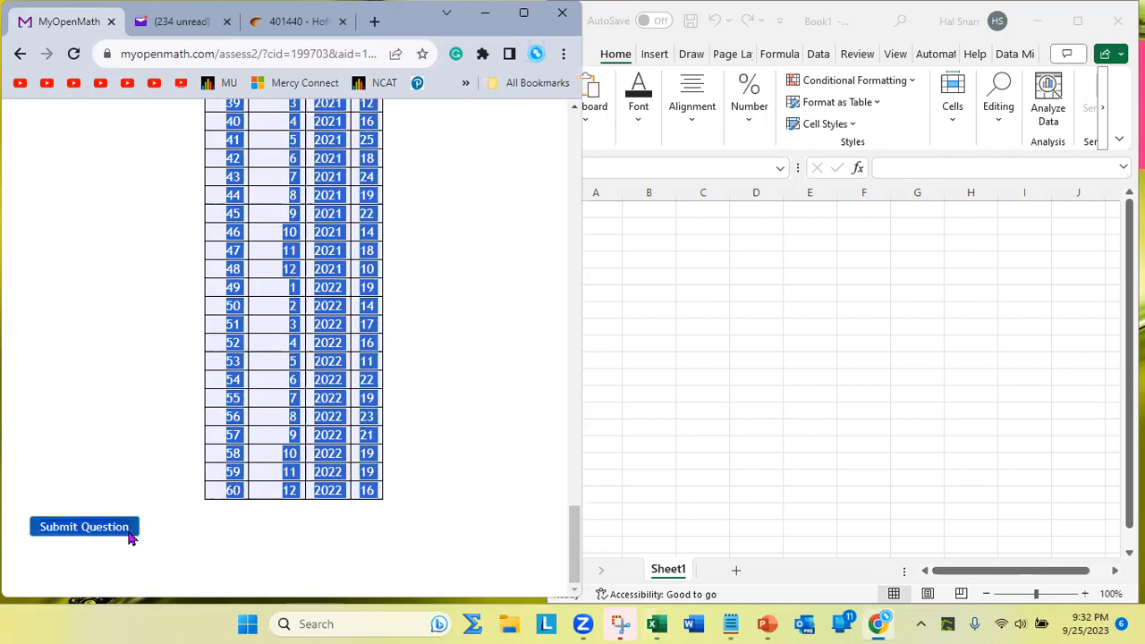
{"action": "right_click", "coordinate": [237, 491]}
{"action": "left_click", "coordinate": [289, 368]}
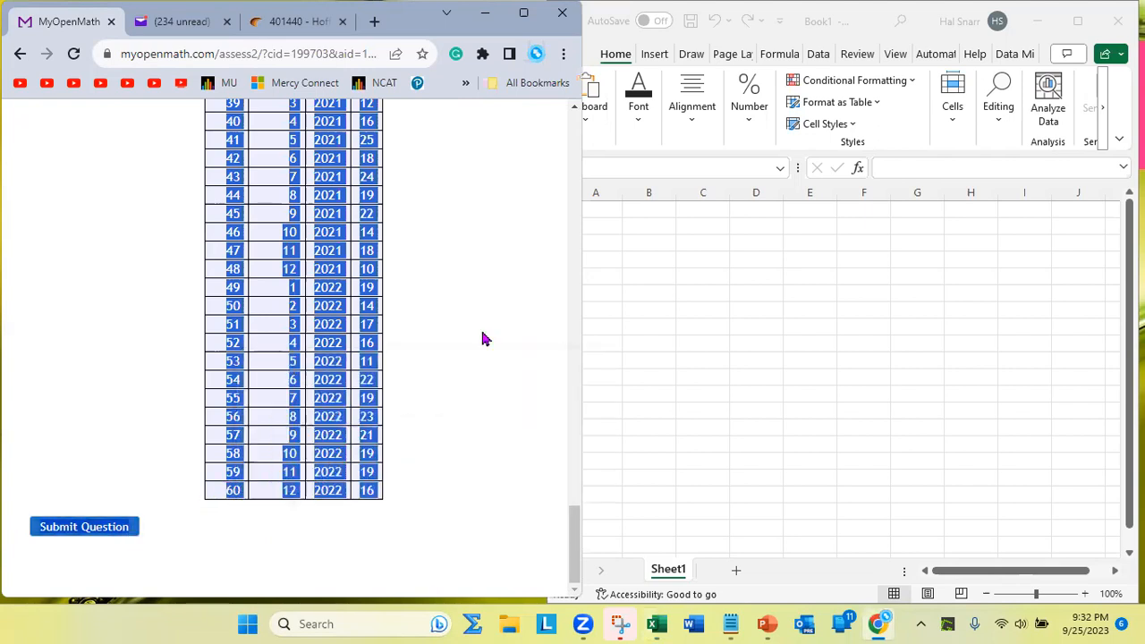
- Paste the copied table into the blank Excel worksheet starting at cell A1, matching the destination formatting
{"action": "right_click", "coordinate": [596, 215]}
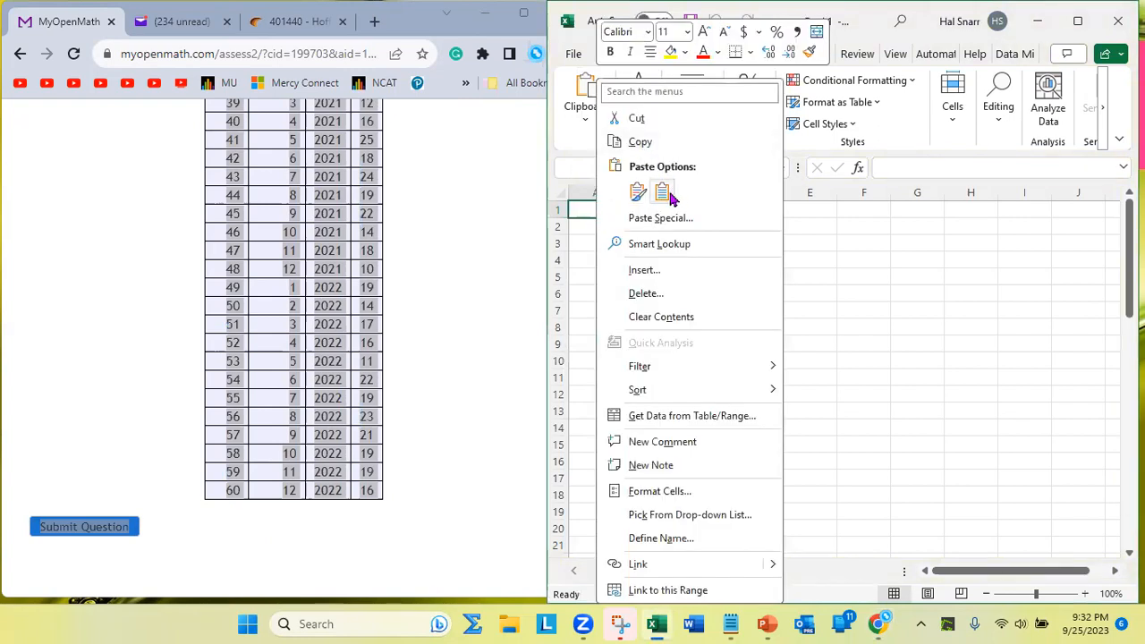
{"action": "left_click", "coordinate": [663, 193]}
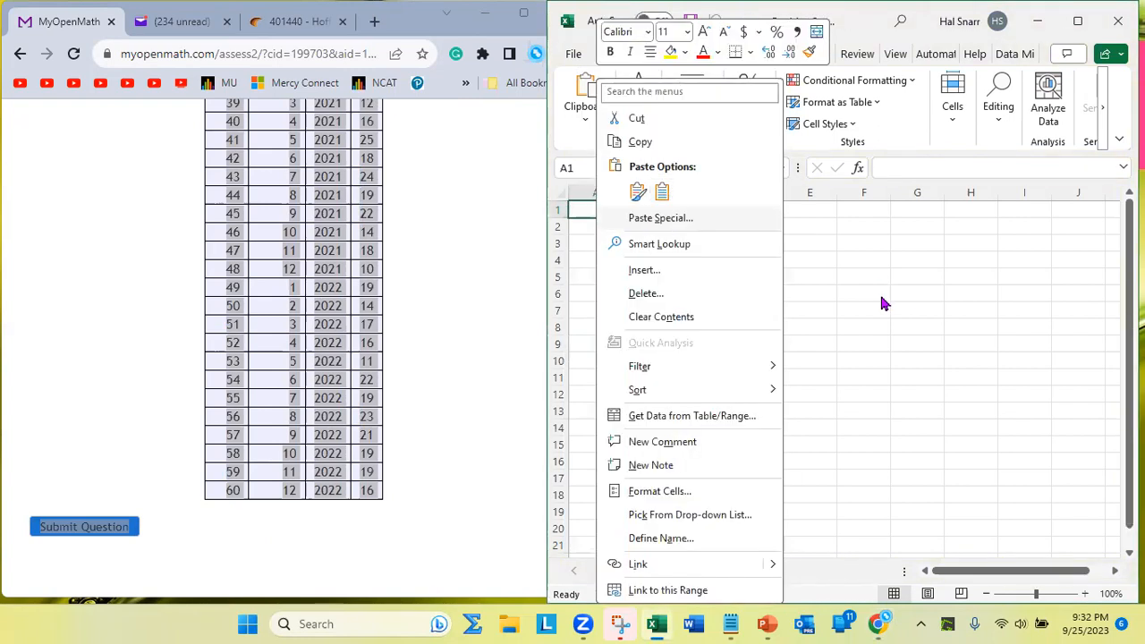
{"action": "key", "text": "Escape"}
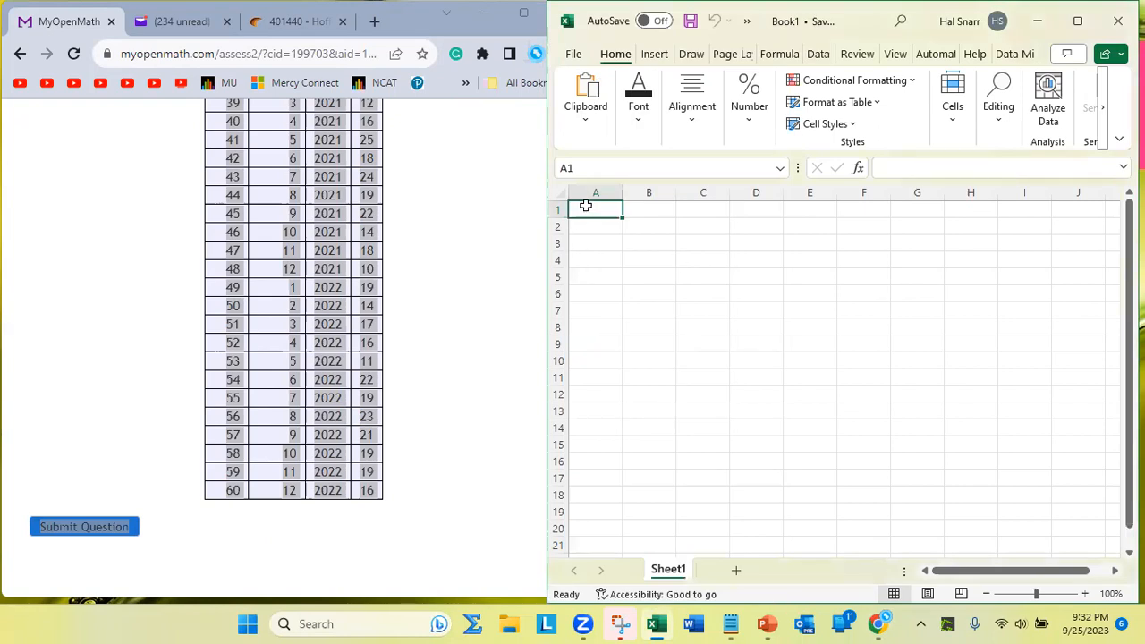
{"action": "right_click", "coordinate": [585, 206]}
{"action": "left_click", "coordinate": [652, 195]}
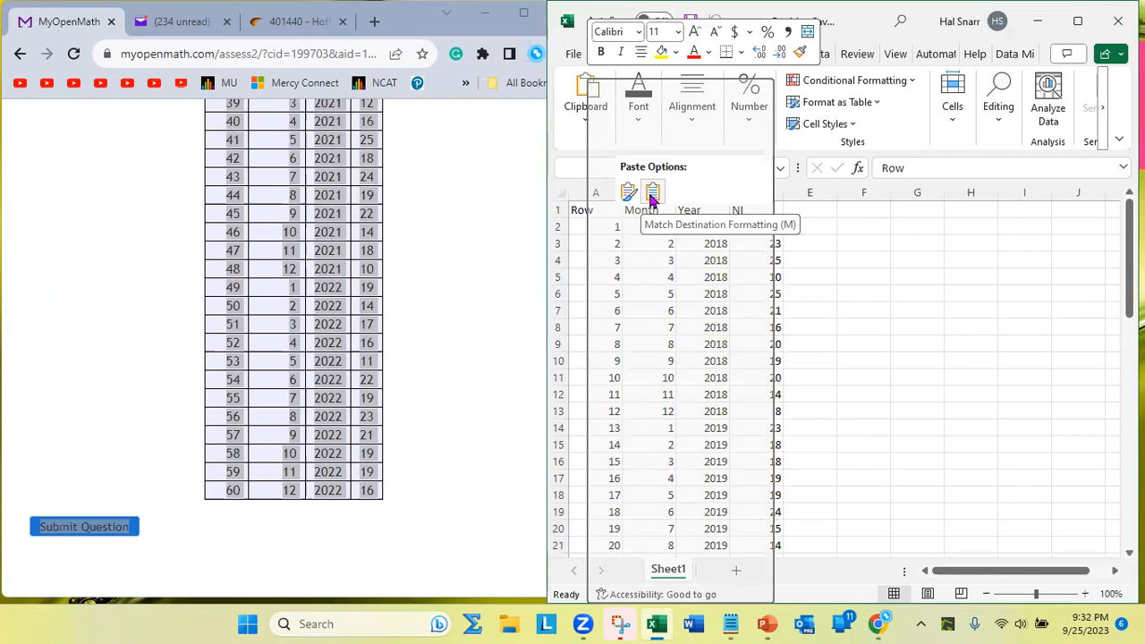
{"action": "left_click", "coordinate": [652, 193]}
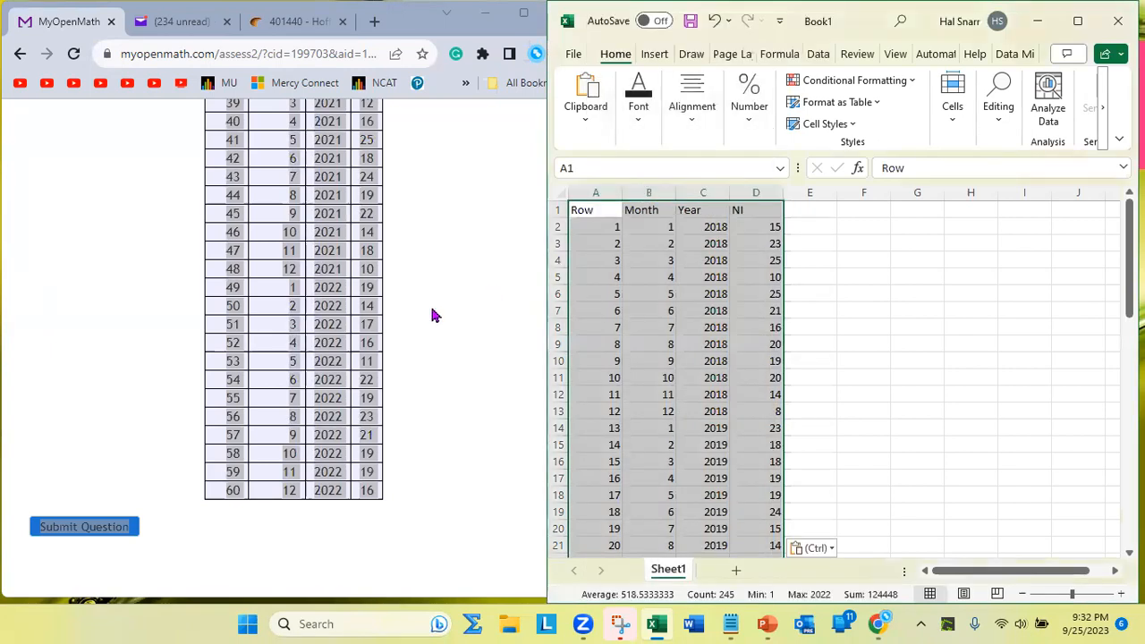
- Check the NI value for month 1 of 2018 in cell D2 against the value given in the question's instructions
{"action": "scroll", "coordinate": [432, 315], "scroll_direction": "up", "scroll_amount": 20}
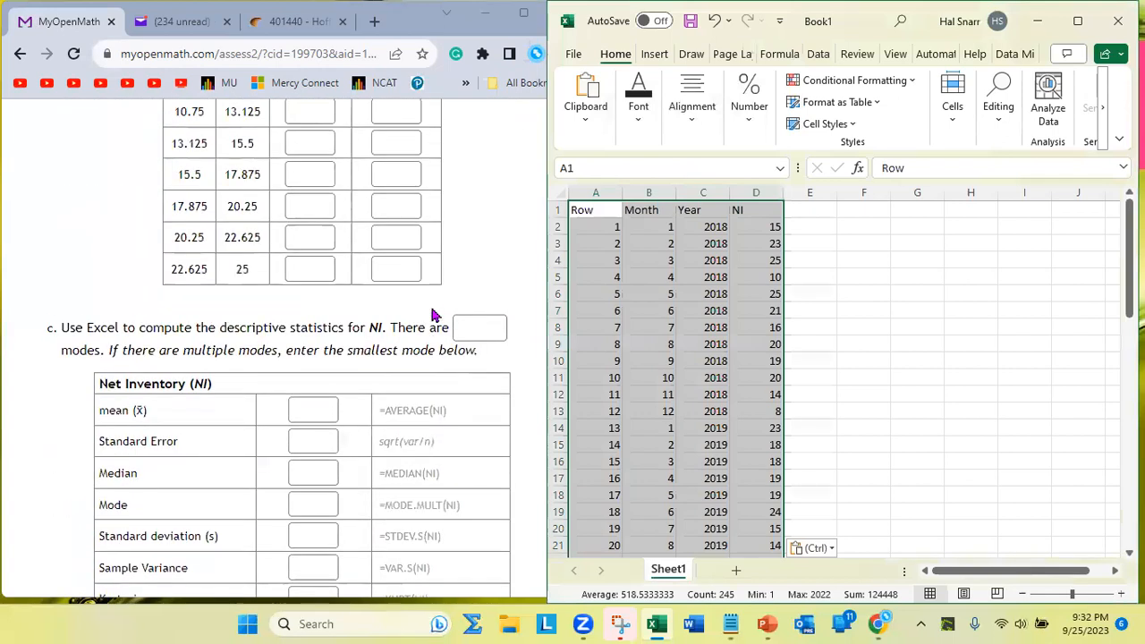
{"action": "scroll", "coordinate": [431, 315], "scroll_direction": "up", "scroll_amount": 5}
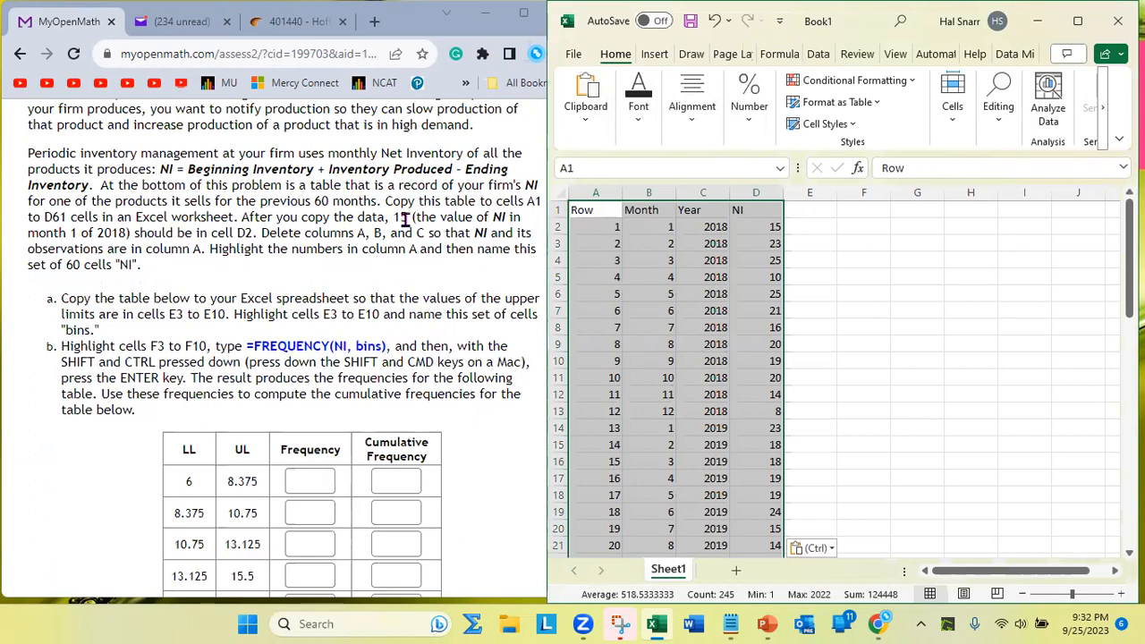
{"action": "left_click_drag", "start_coordinate": [408, 217], "coordinate": [398, 214]}
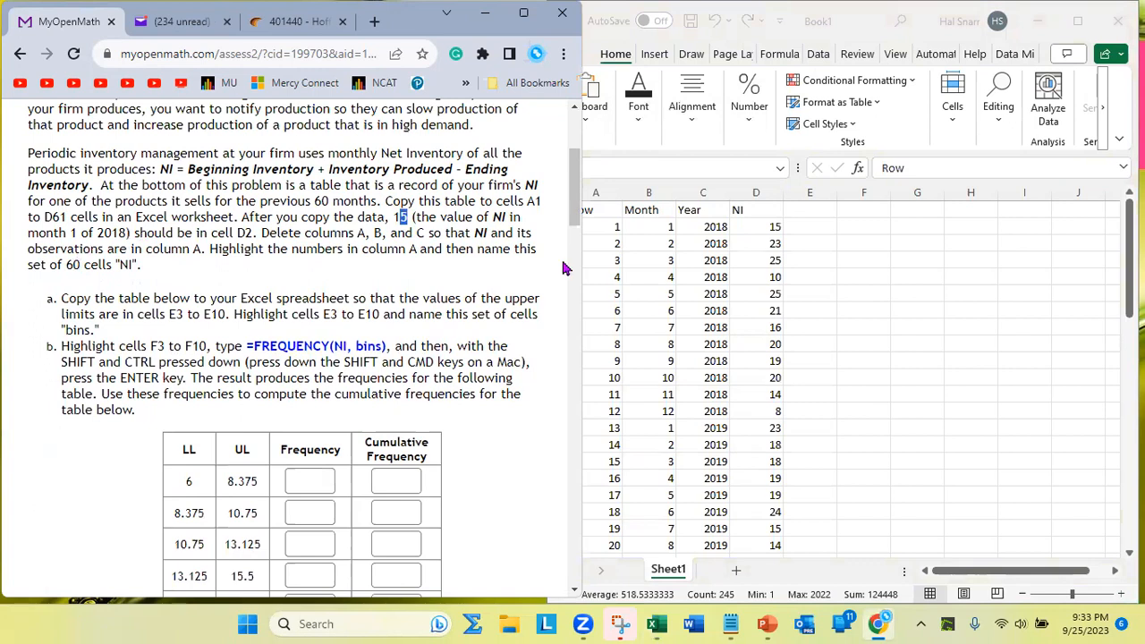
{"action": "left_click", "coordinate": [677, 234]}
{"action": "left_click", "coordinate": [696, 227]}
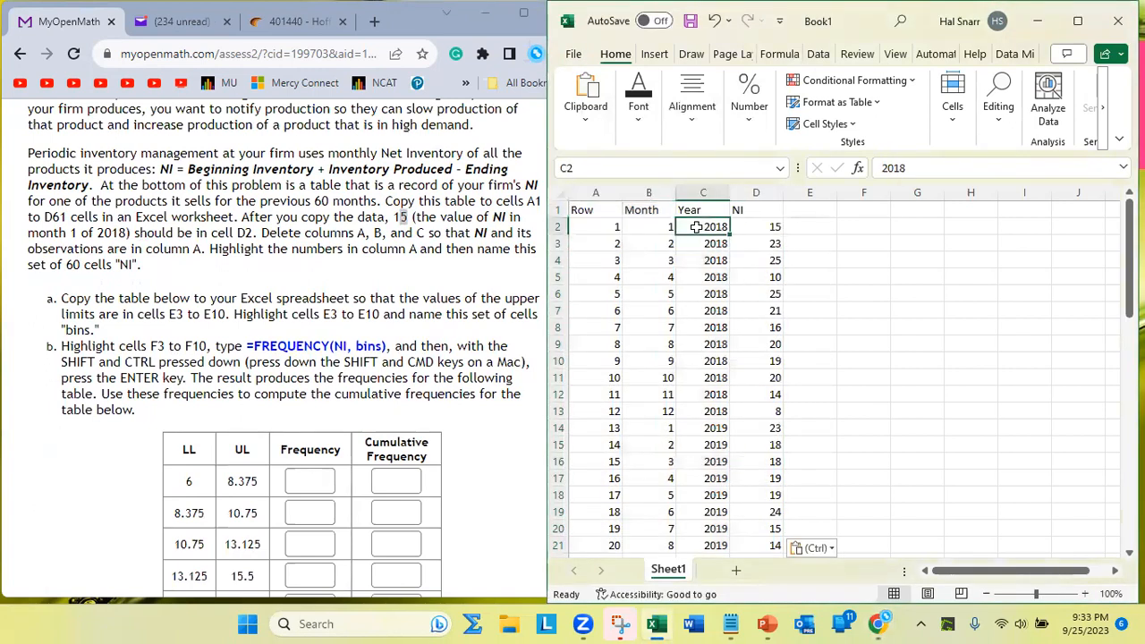
{"action": "left_click", "coordinate": [761, 232]}
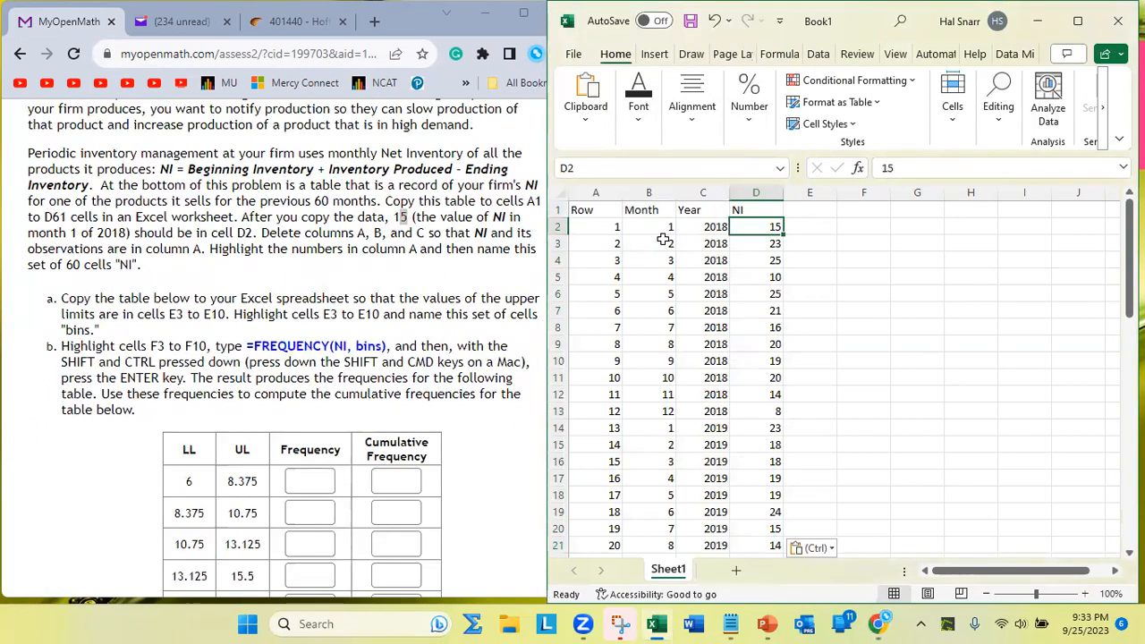
{"action": "left_click", "coordinate": [393, 219]}
{"action": "double_click", "coordinate": [397, 217]}
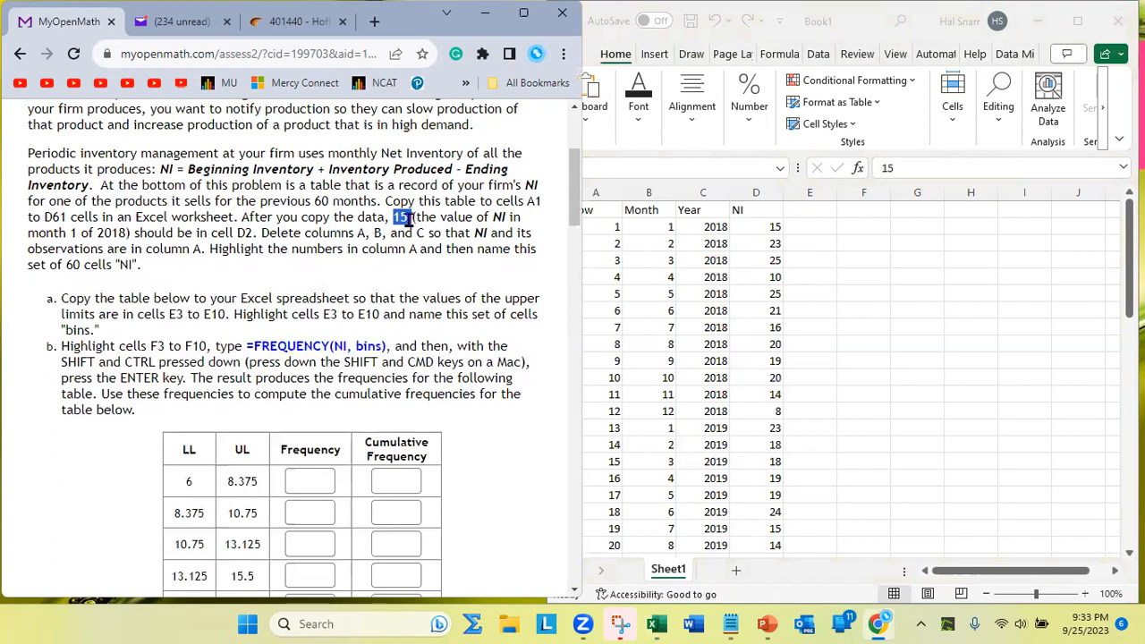
{"action": "left_click", "coordinate": [762, 230]}
{"action": "key", "text": "ctrl+v"}
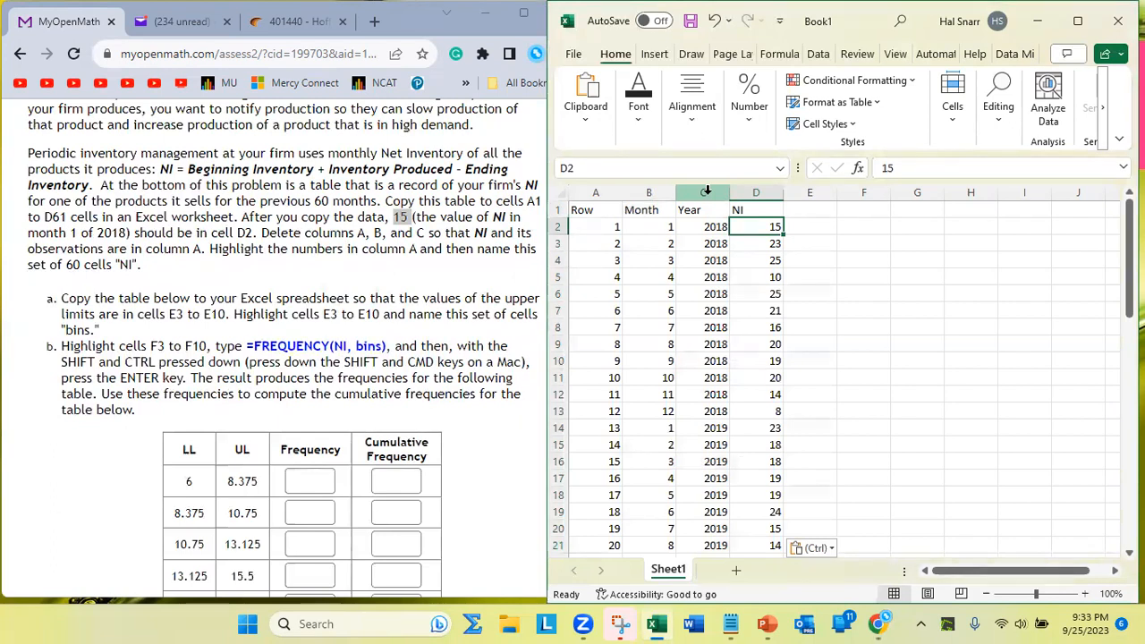
- Delete the Row, Month and Year columns (A to C) so that NI moves into column A
{"action": "left_click_drag", "start_coordinate": [706, 191], "coordinate": [595, 190]}
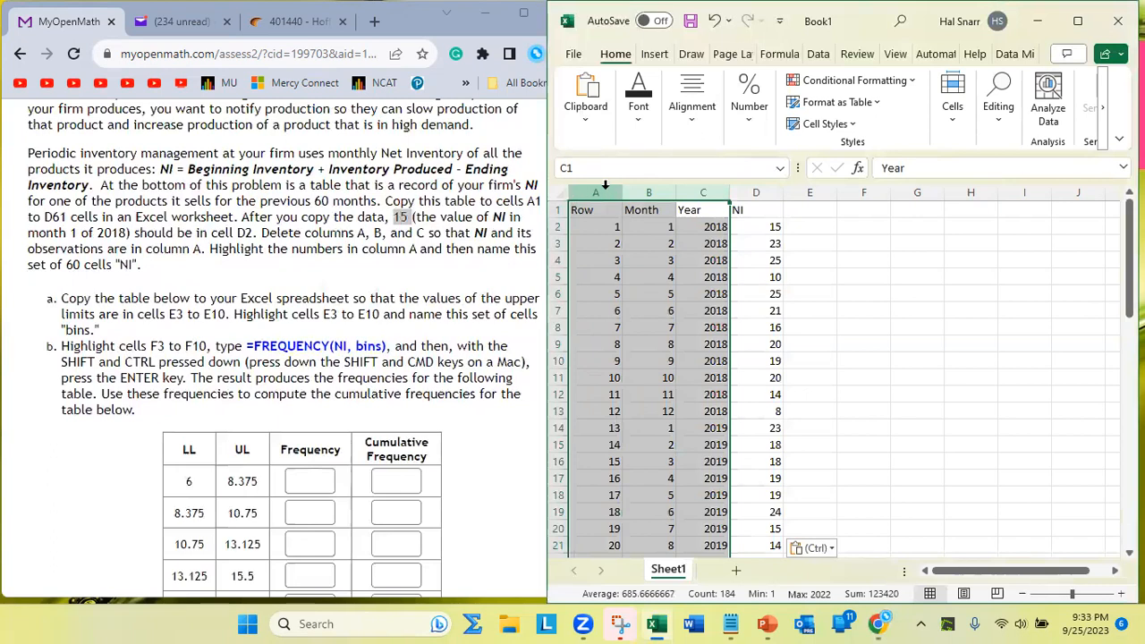
{"action": "left_click", "coordinate": [602, 190]}
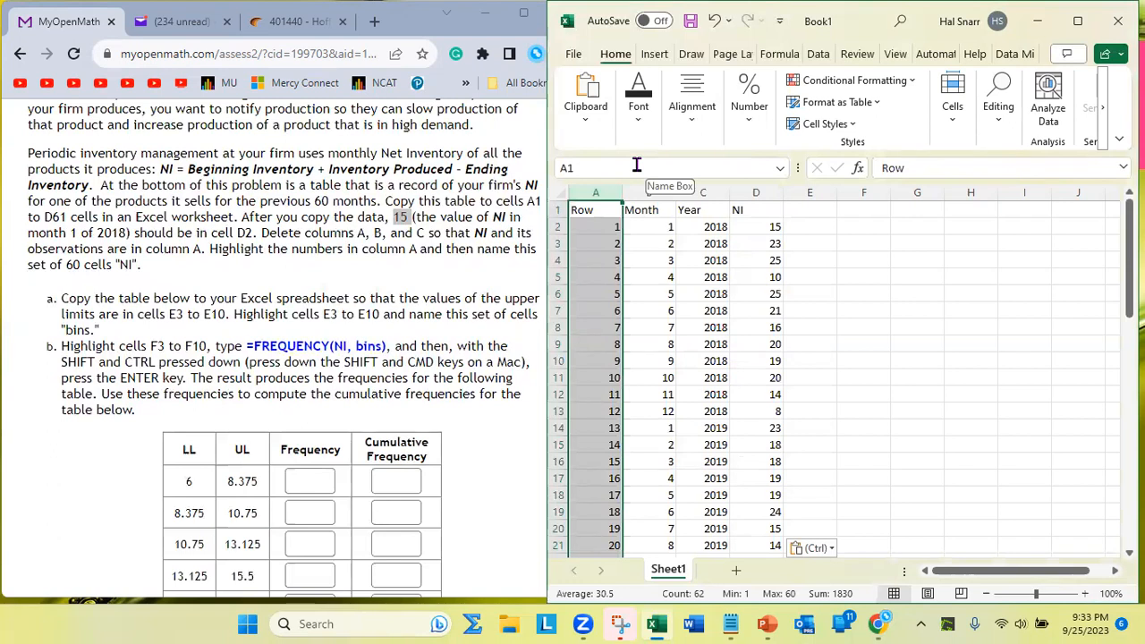
{"action": "key", "text": "shift+Right"}
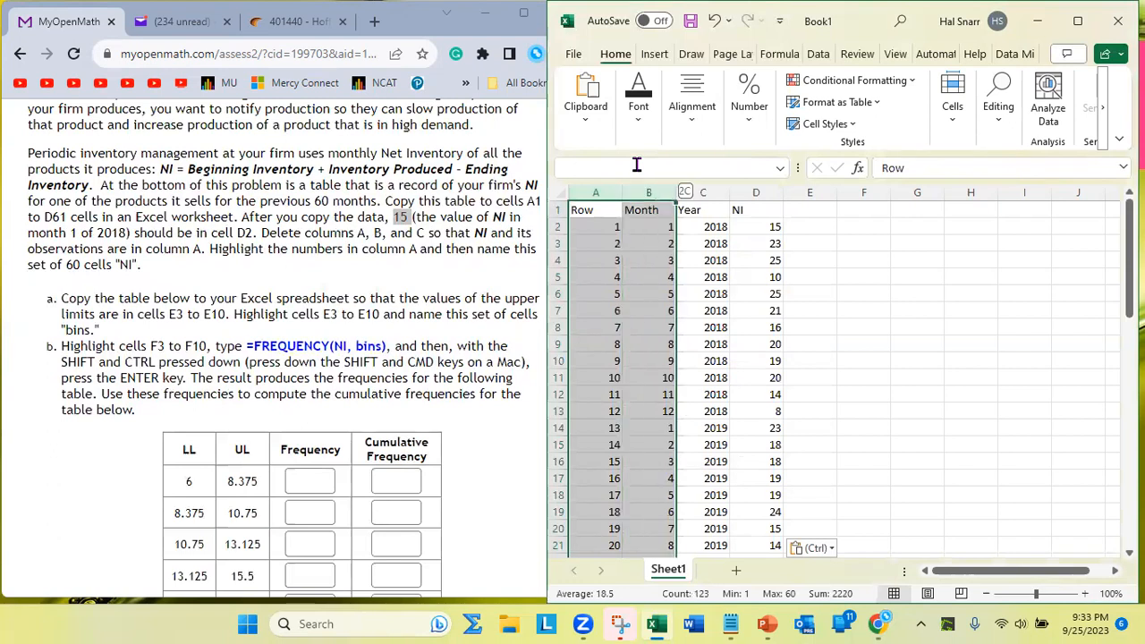
{"action": "key", "text": "shift+Right"}
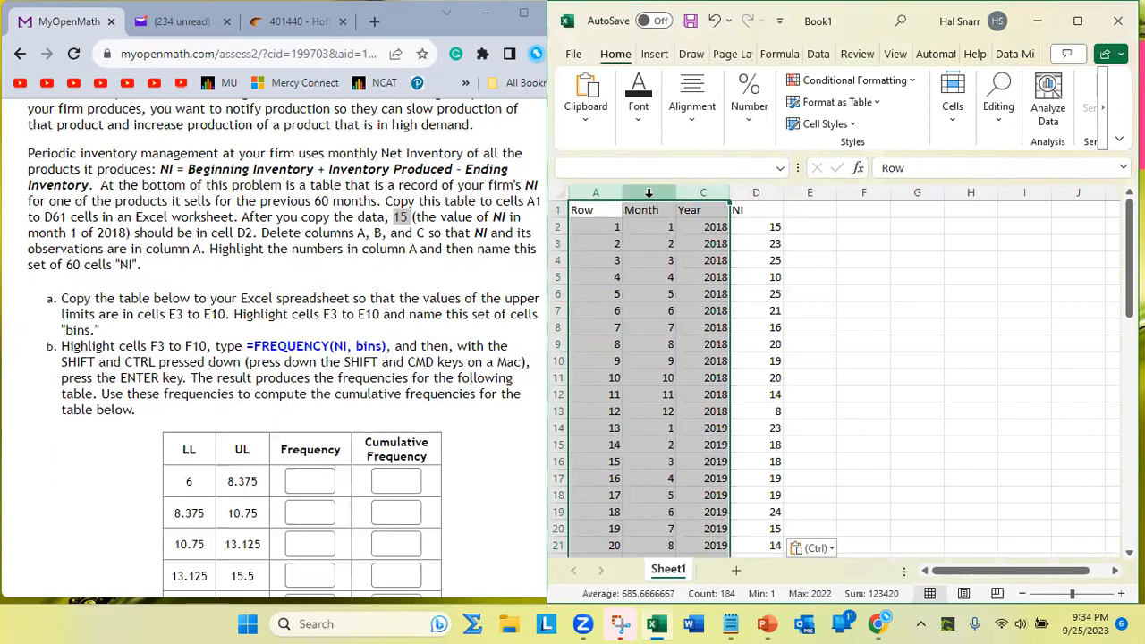
{"action": "right_click", "coordinate": [600, 186]}
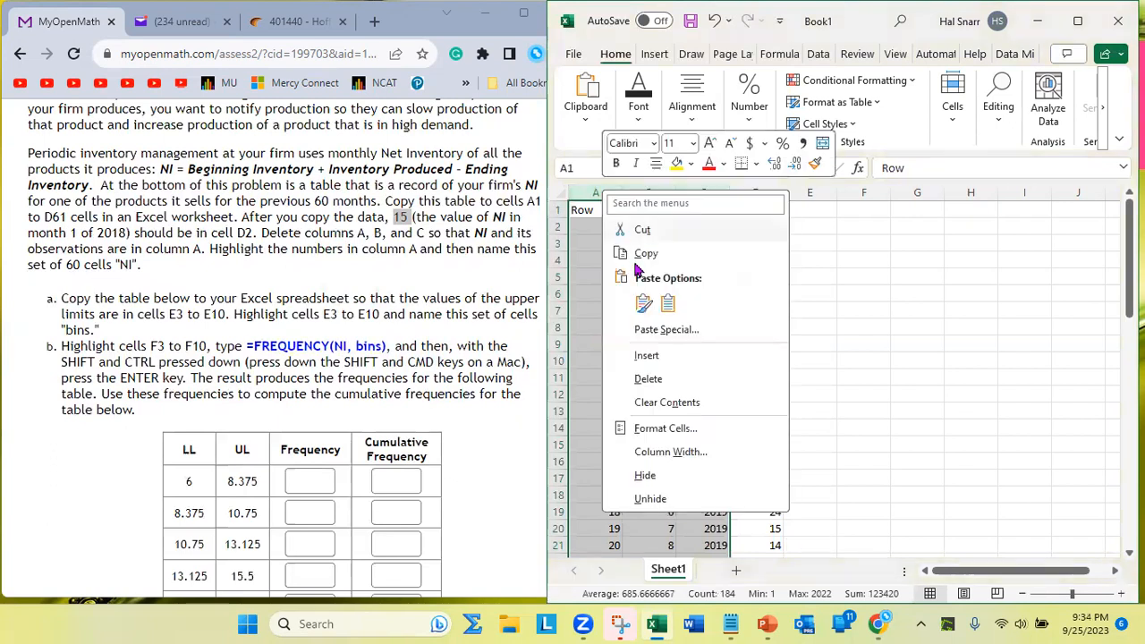
{"action": "left_click", "coordinate": [656, 385]}
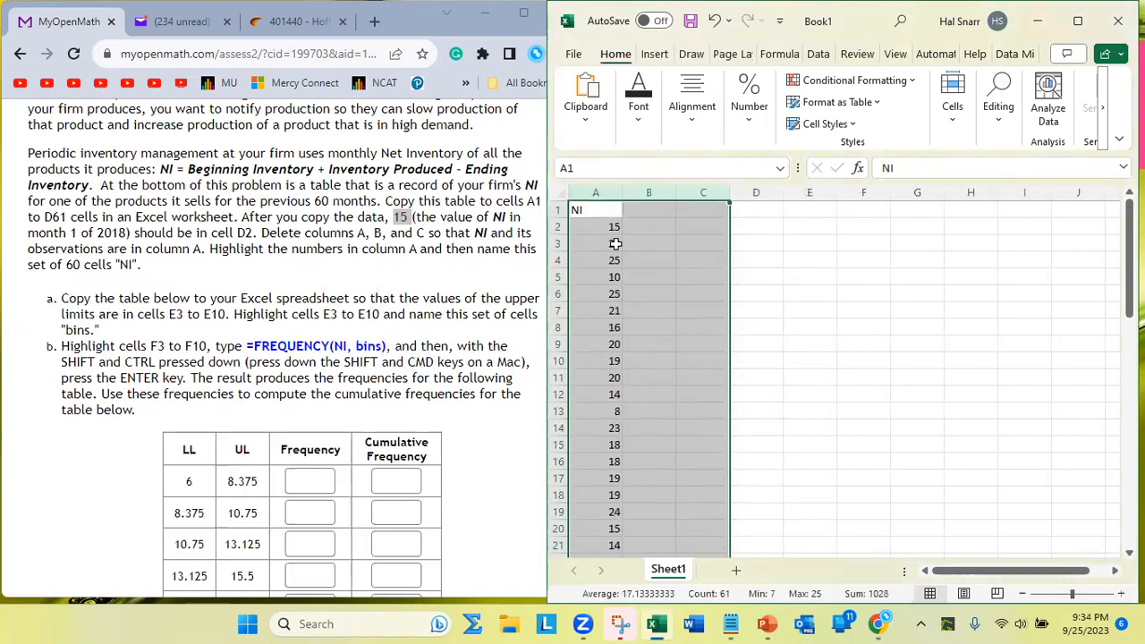
{"action": "left_click", "coordinate": [590, 191]}
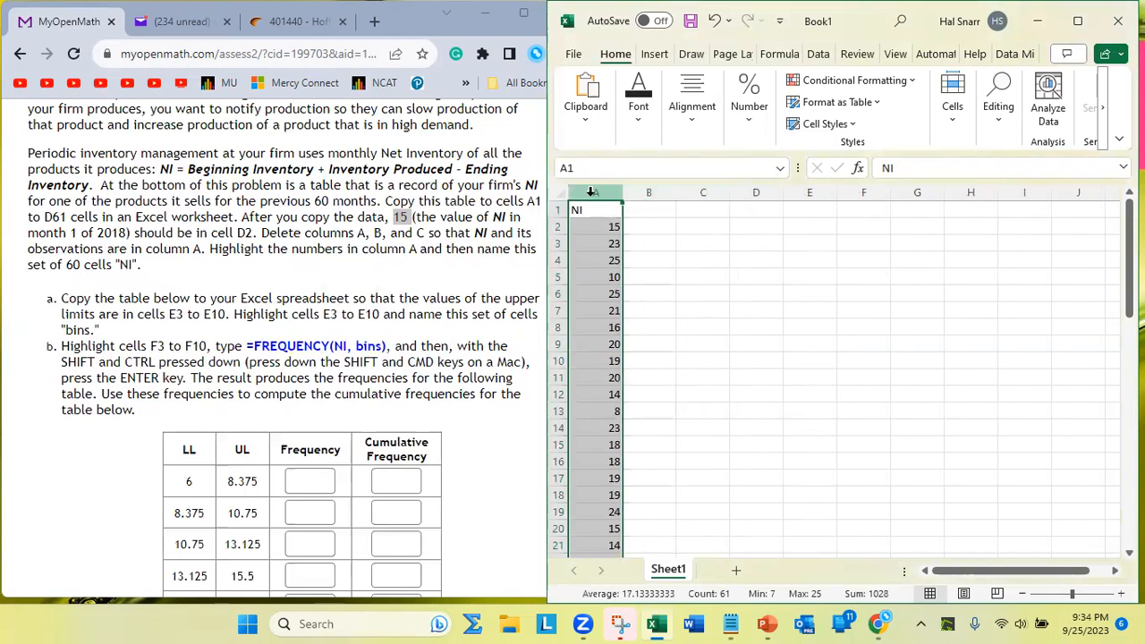
{"action": "left_click", "coordinate": [591, 208]}
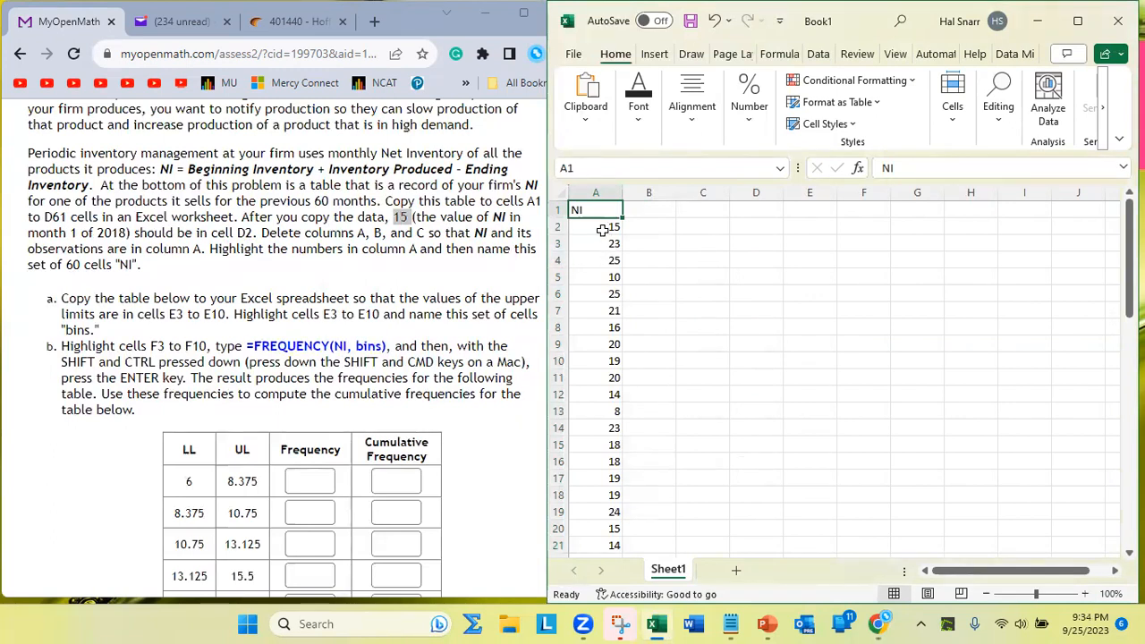
{"action": "left_click", "coordinate": [756, 294]}
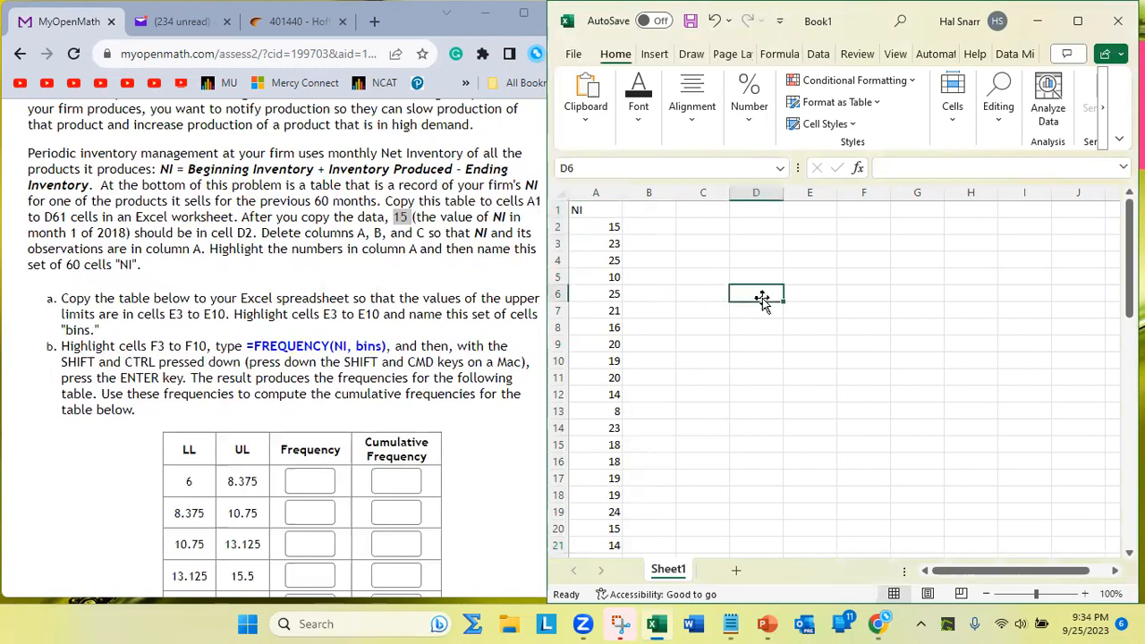
- Select the NI numbers from cell A2 down to A61, excluding the header and the empty cells below
{"action": "left_click", "coordinate": [598, 226]}
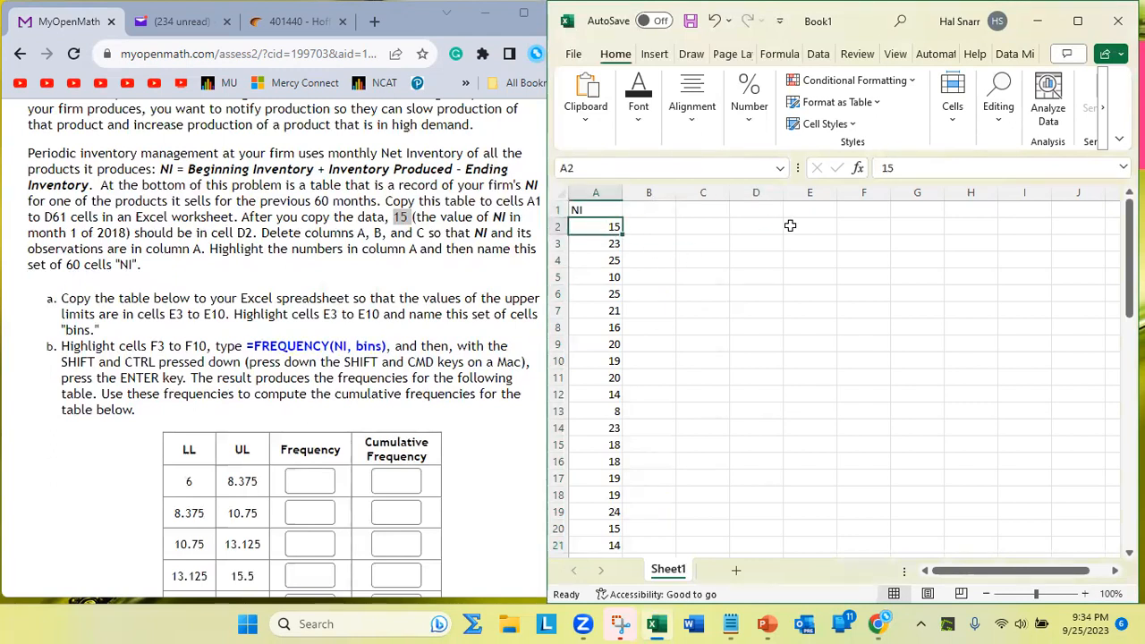
{"action": "key", "text": "shift+Down"}
{"action": "key", "text": "shift+Down"}
{"action": "key", "text": "shift+Down"}
{"action": "key", "text": "shift+Down"}
{"action": "key", "text": "shift+Down"}
{"action": "key", "text": "shift+Down"}
{"action": "key", "text": "shift+Down"}
{"action": "key", "text": "shift+Down"}
{"action": "key", "text": "shift+Down"}
{"action": "key", "text": "shift+Down"}
{"action": "key", "text": "shift+Down"}
{"action": "key", "text": "shift+Down"}
{"action": "key", "text": "shift+Down"}
{"action": "key", "text": "shift+Down"}
{"action": "key", "text": "shift+Down"}
{"action": "key", "text": "shift+Down"}
{"action": "key", "text": "shift+Down"}
{"action": "key", "text": "shift+Down"}
{"action": "key", "text": "shift+Down"}
{"action": "key", "text": "shift+Down"}
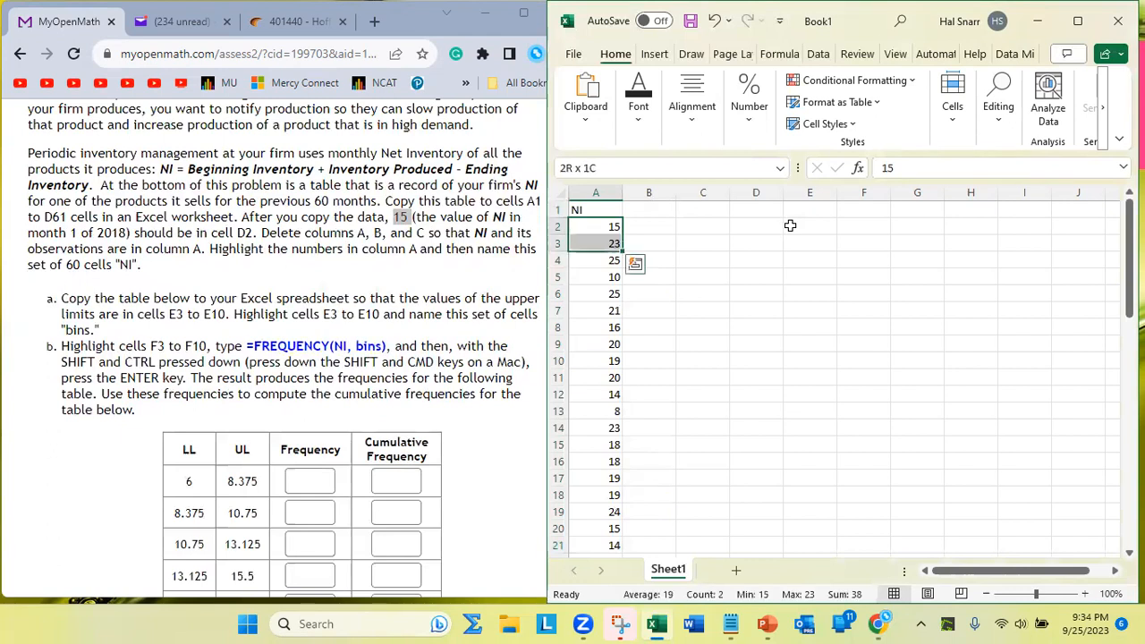
{"action": "key", "text": "shift+Down"}
{"action": "key", "text": "shift+Down"}
{"action": "key", "text": "shift+Down"}
{"action": "key", "text": "shift+Down"}
{"action": "key", "text": "shift+Down"}
{"action": "key", "text": "shift+Down"}
{"action": "key", "text": "shift+Down"}
{"action": "key", "text": "shift+Down"}
{"action": "key", "text": "shift+Down"}
{"action": "key", "text": "shift+Down"}
{"action": "key", "text": "shift+Down"}
{"action": "key", "text": "shift+Down"}
{"action": "key", "text": "shift+Down"}
{"action": "key", "text": "shift+Down"}
{"action": "key", "text": "shift+Down"}
{"action": "key", "text": "shift+Down"}
{"action": "key", "text": "shift+Down"}
{"action": "key", "text": "shift+Down"}
{"action": "key", "text": "shift+Down"}
{"action": "key", "text": "shift+Down"}
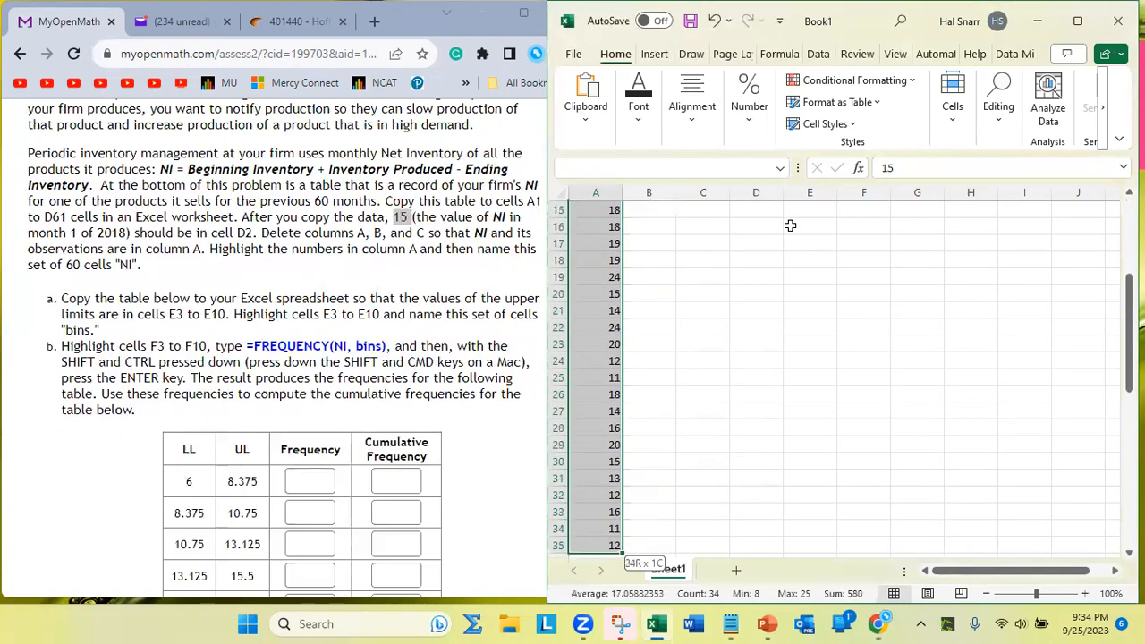
{"action": "key", "text": "shift+Down"}
{"action": "key", "text": "shift+Down"}
{"action": "key", "text": "shift+Down"}
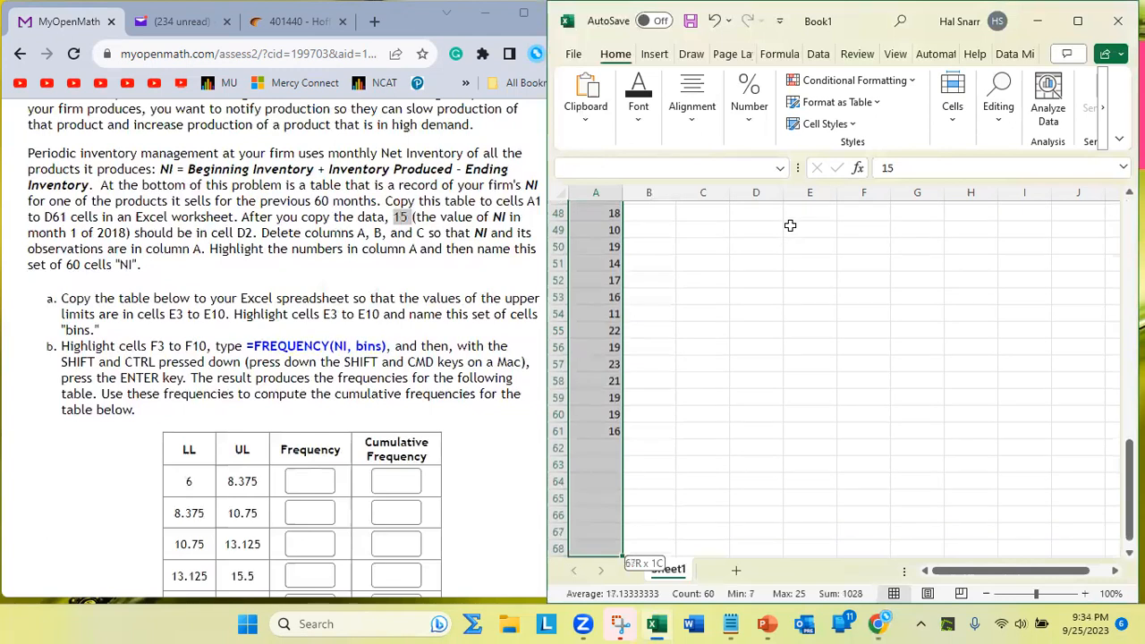
{"action": "key", "text": "shift+Up"}
{"action": "key", "text": "shift+Up"}
{"action": "key", "text": "shift+Up"}
{"action": "key", "text": "shift+Up"}
{"action": "key", "text": "shift+Up"}
{"action": "key", "text": "shift+Up"}
{"action": "key", "text": "shift+Up"}
{"action": "key", "text": "shift+Up"}
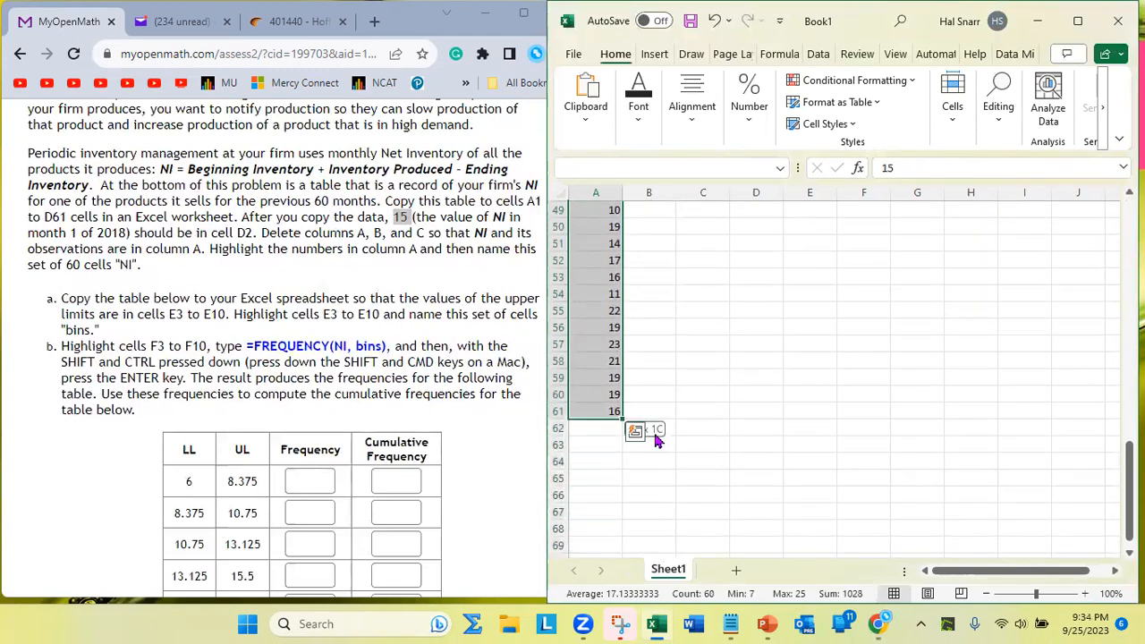
{"action": "key", "text": "shift+Up"}
{"action": "key", "text": "shift+Down"}
{"action": "key", "text": "shift+Down"}
{"action": "key", "text": "shift+Down"}
{"action": "key", "text": "shift+Up"}
{"action": "key", "text": "shift+Up"}
- Reselect the NI numbers from cell A61 up to A2, adjusting the selection so the NI header is left out
{"action": "left_click", "coordinate": [589, 409]}
{"action": "key", "text": "shift+Up"}
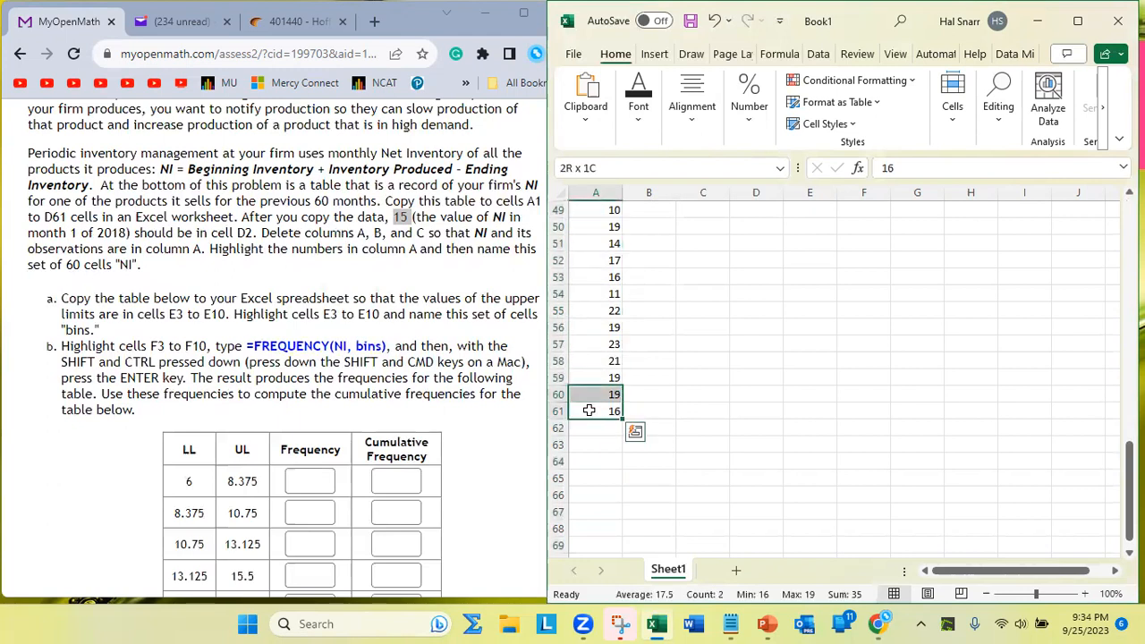
{"action": "key", "text": "Down"}
{"action": "key", "text": "Down"}
{"action": "key", "text": "Down"}
{"action": "left_click", "coordinate": [591, 410]}
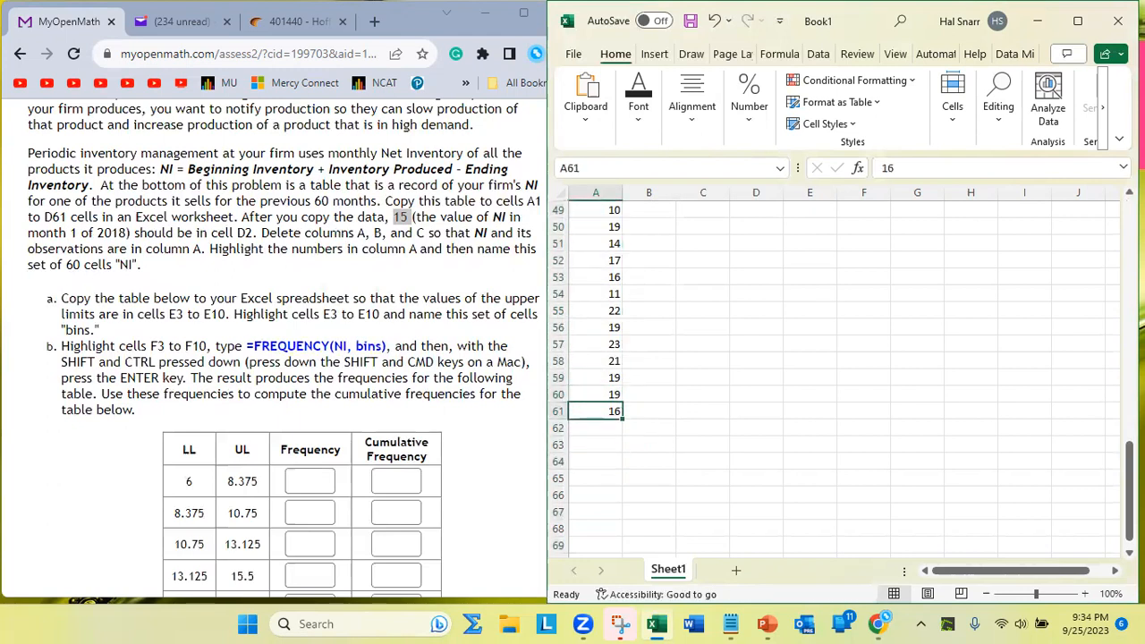
{"action": "key", "text": "shift+Up"}
{"action": "left_click_drag", "start_coordinate": [596, 202], "coordinate": [597, 224]}
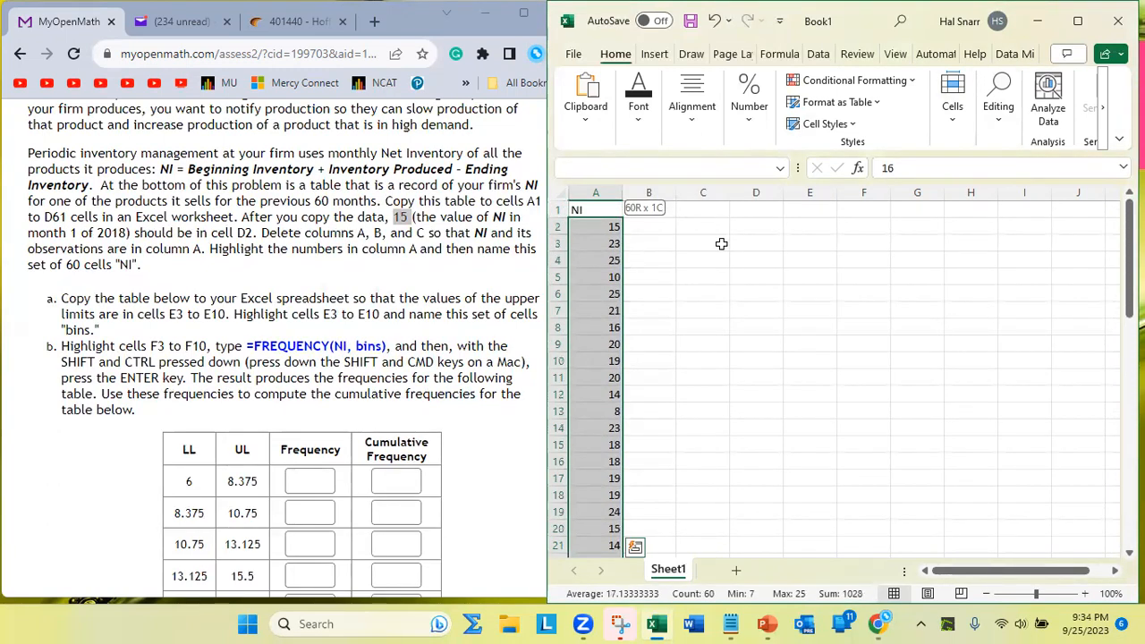
{"action": "key", "text": "shift+Down"}
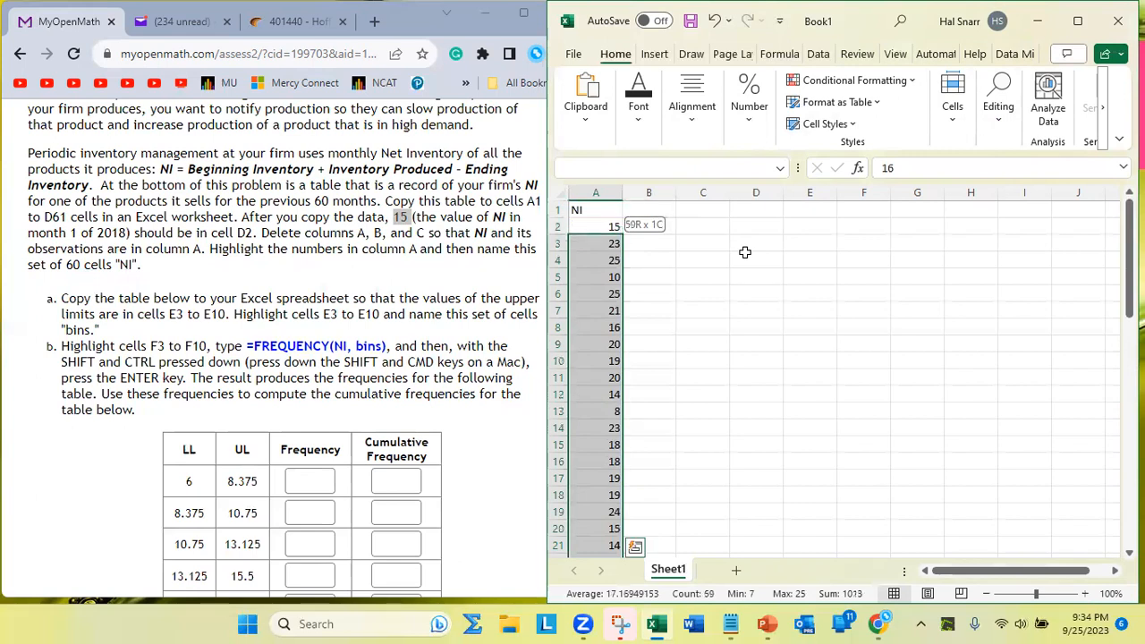
{"action": "key", "text": "shift+Up"}
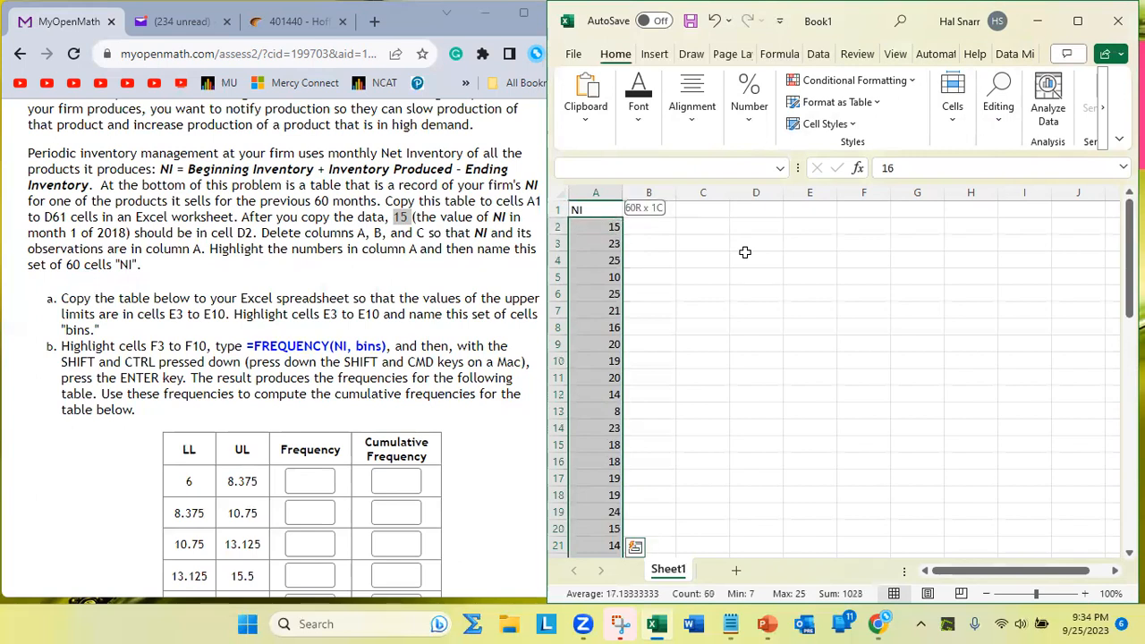
{"action": "key", "text": "shift+Up"}
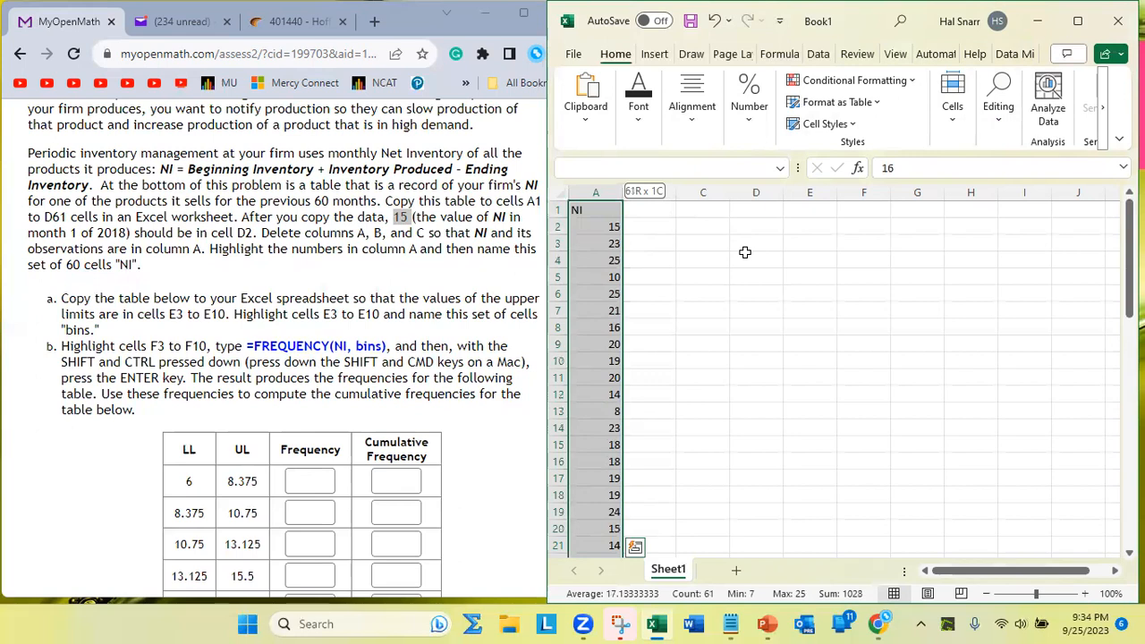
{"action": "key", "text": "shift+Down"}
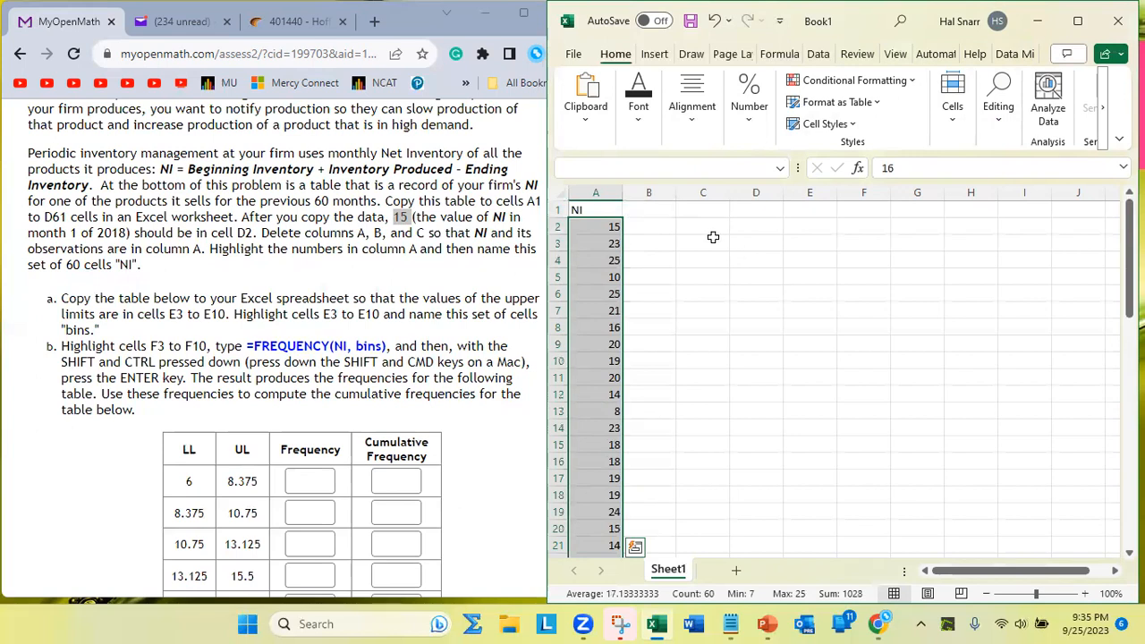
- Name the selected cells A2 to A61 NI
{"action": "left_click", "coordinate": [651, 167]}
{"action": "type", "text": "NI"}
{"action": "key", "text": "Return"}
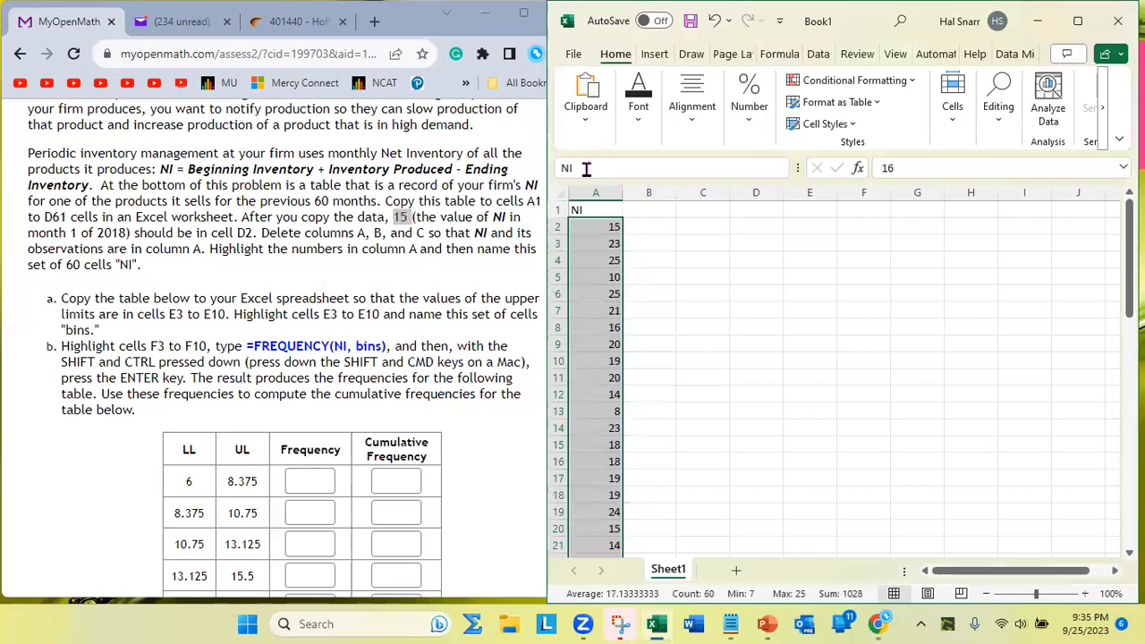
{"action": "key", "text": "Return"}
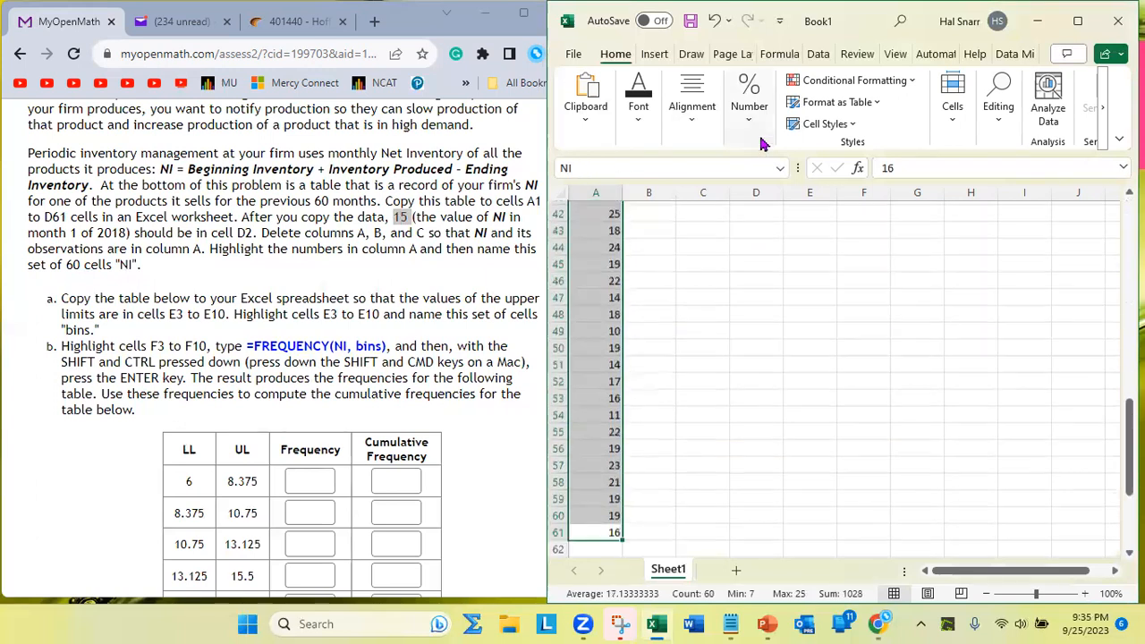
{"action": "scroll", "coordinate": [797, 445], "scroll_direction": "up", "scroll_amount": 15}
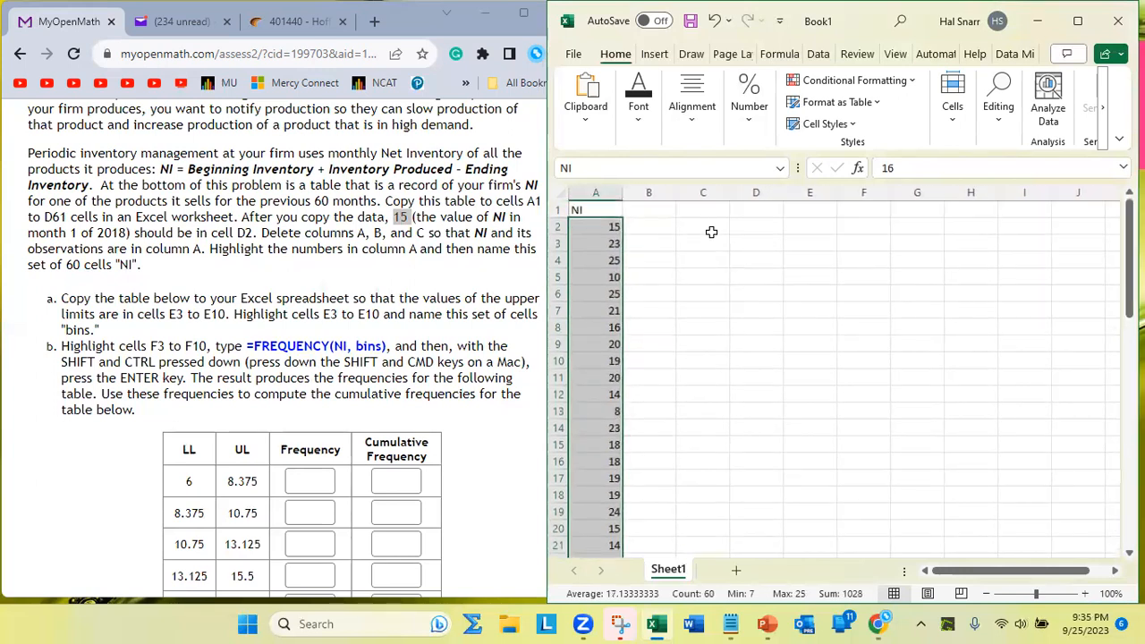
- Check which cells the name NI covers by starting the formula =ni in cell C2, and clear the entry
{"action": "left_click", "coordinate": [708, 229]}
{"action": "type", "text": "="}
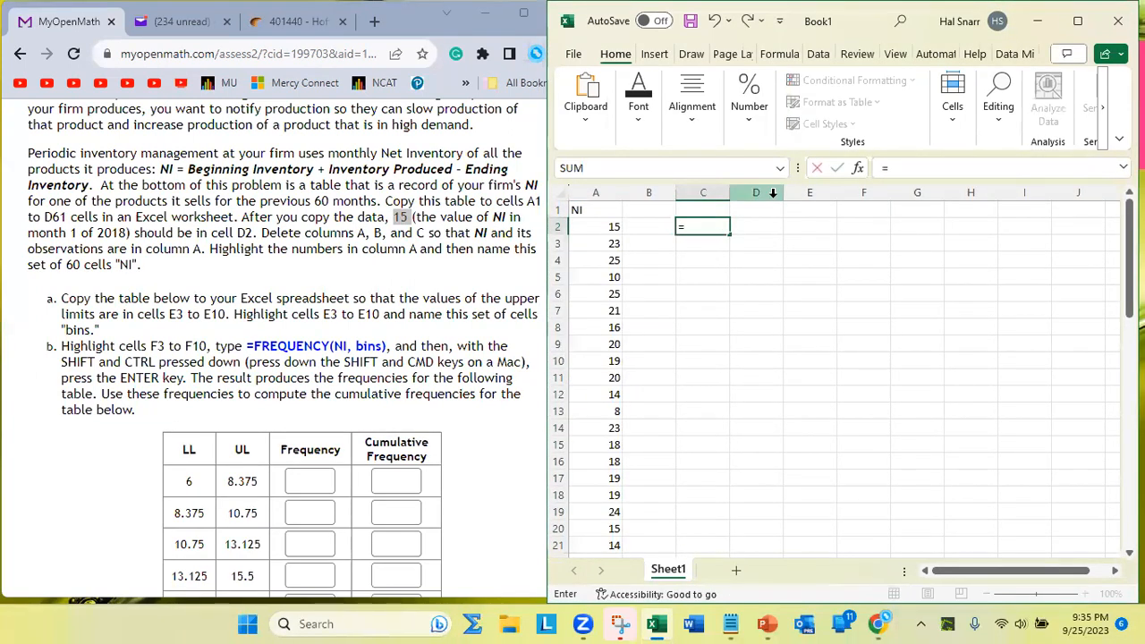
{"action": "type", "text": "ni"}
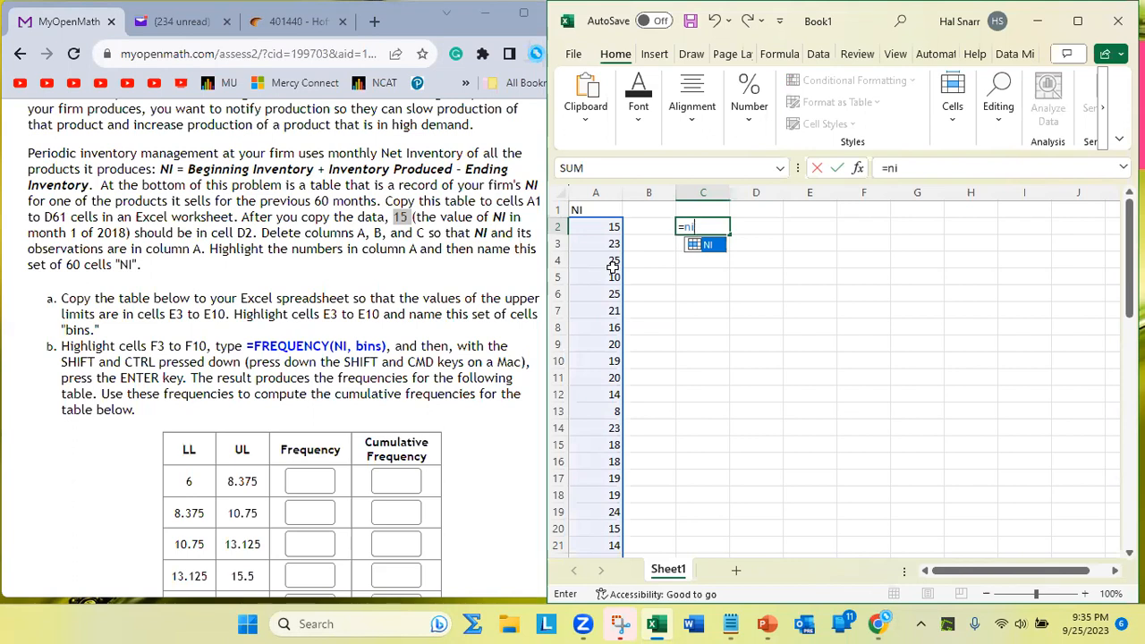
{"action": "scroll", "coordinate": [613, 268], "scroll_direction": "down", "scroll_amount": 15}
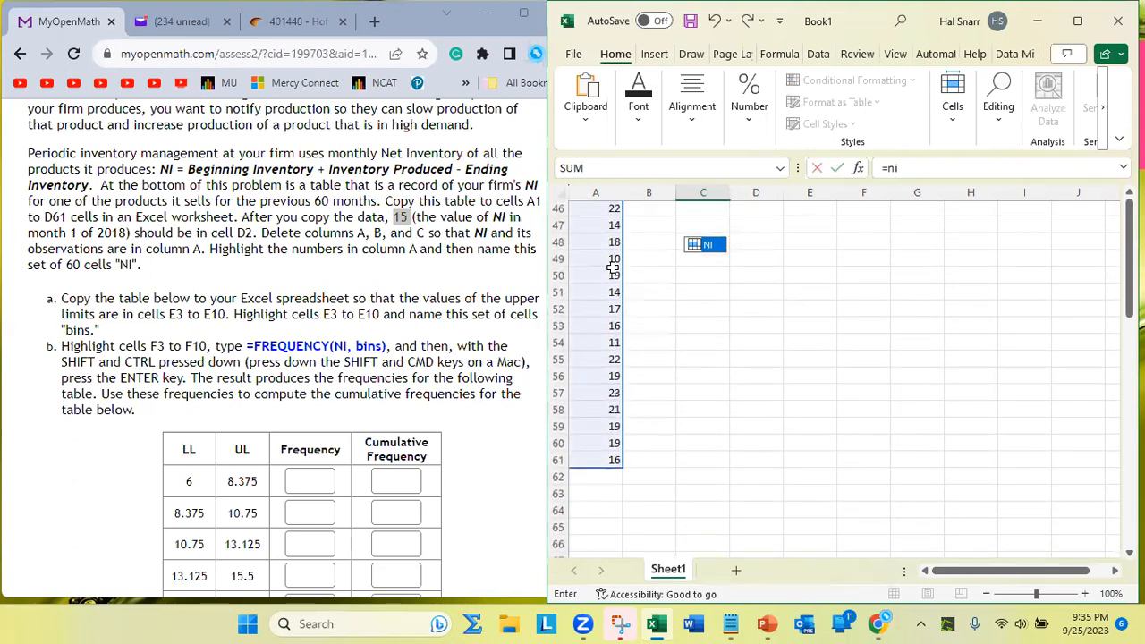
{"action": "scroll", "coordinate": [613, 267], "scroll_direction": "up", "scroll_amount": 15}
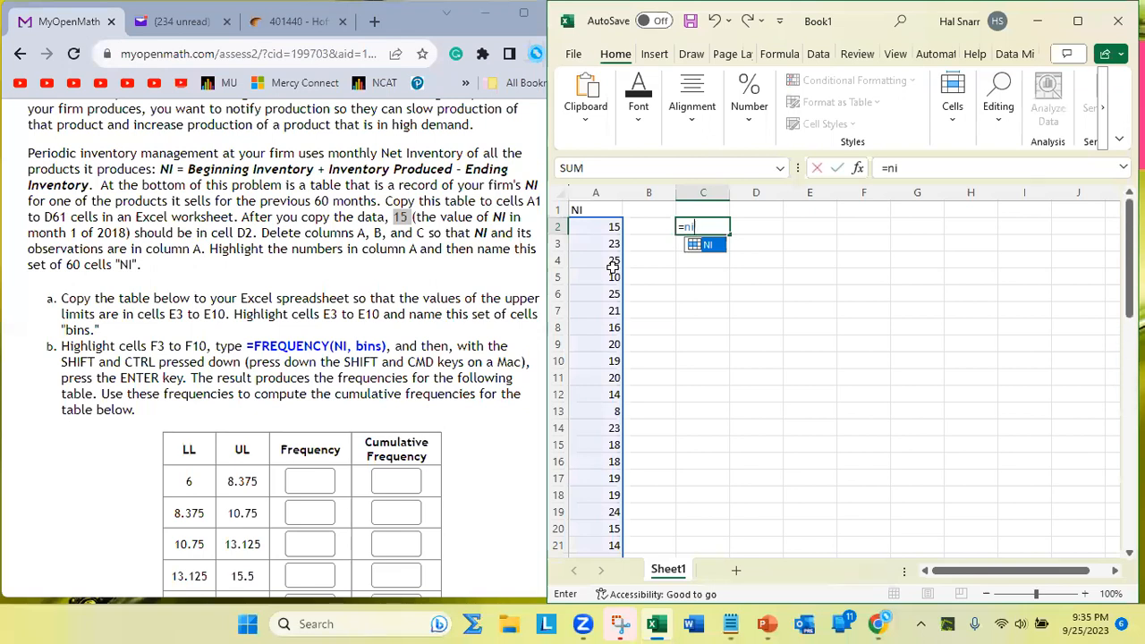
{"action": "key", "text": "BackSpace"}
{"action": "key", "text": "BackSpace"}
{"action": "key", "text": "BackSpace"}
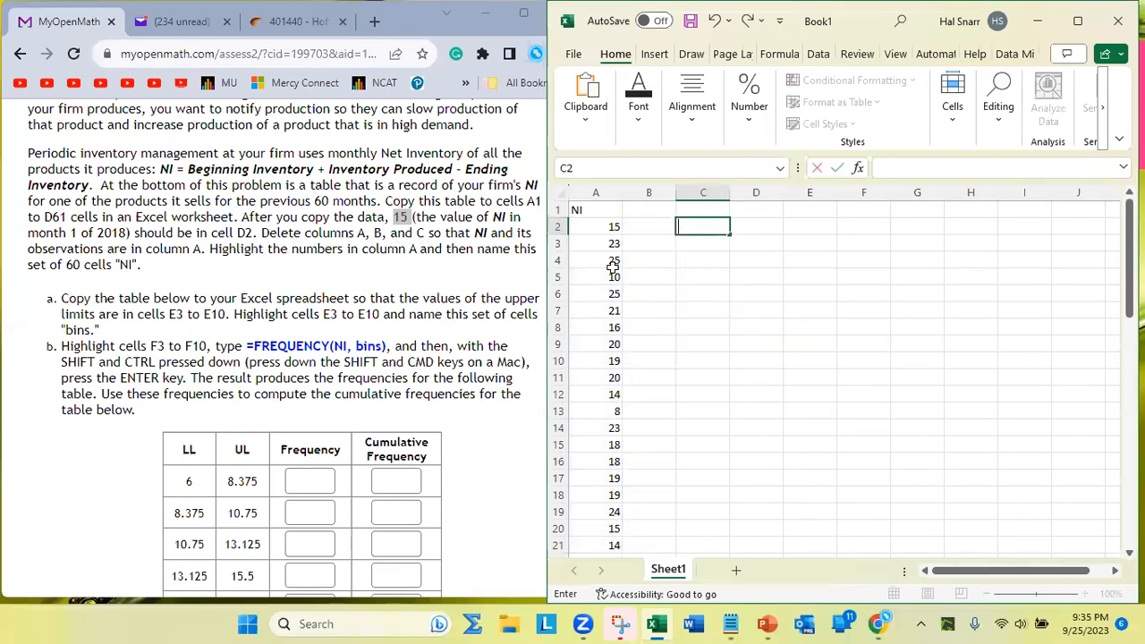
{"action": "key", "text": "Return"}
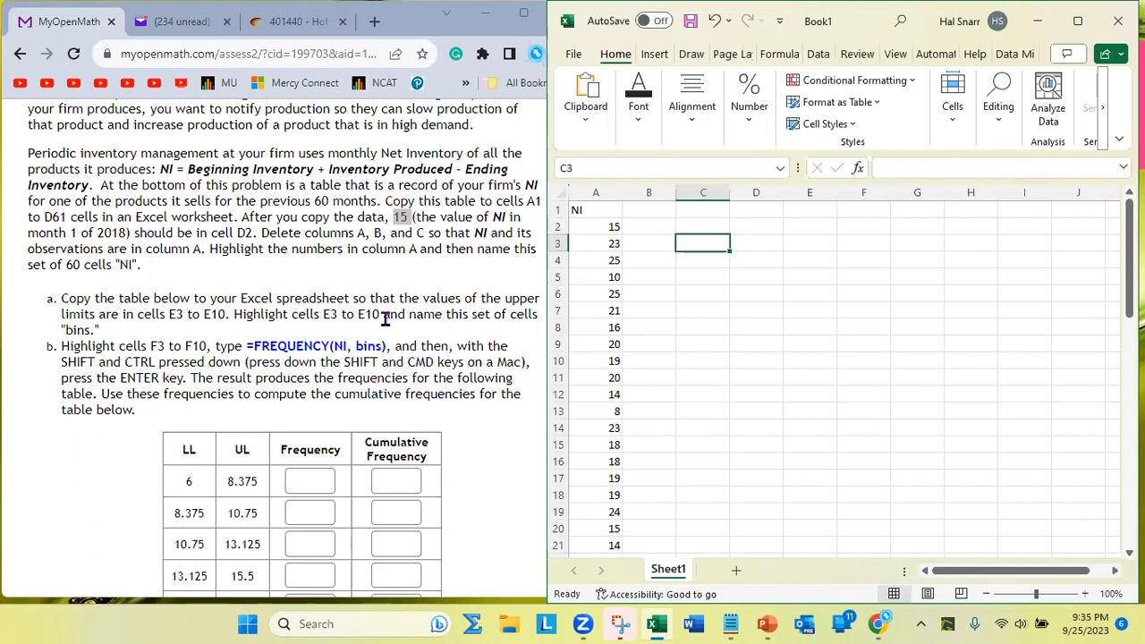
- Copy the table with the LL, UL, Frequency and Cumulative Frequency columns from part b of the MyOpenMath question
{"action": "scroll", "coordinate": [391, 317], "scroll_direction": "down", "scroll_amount": 3}
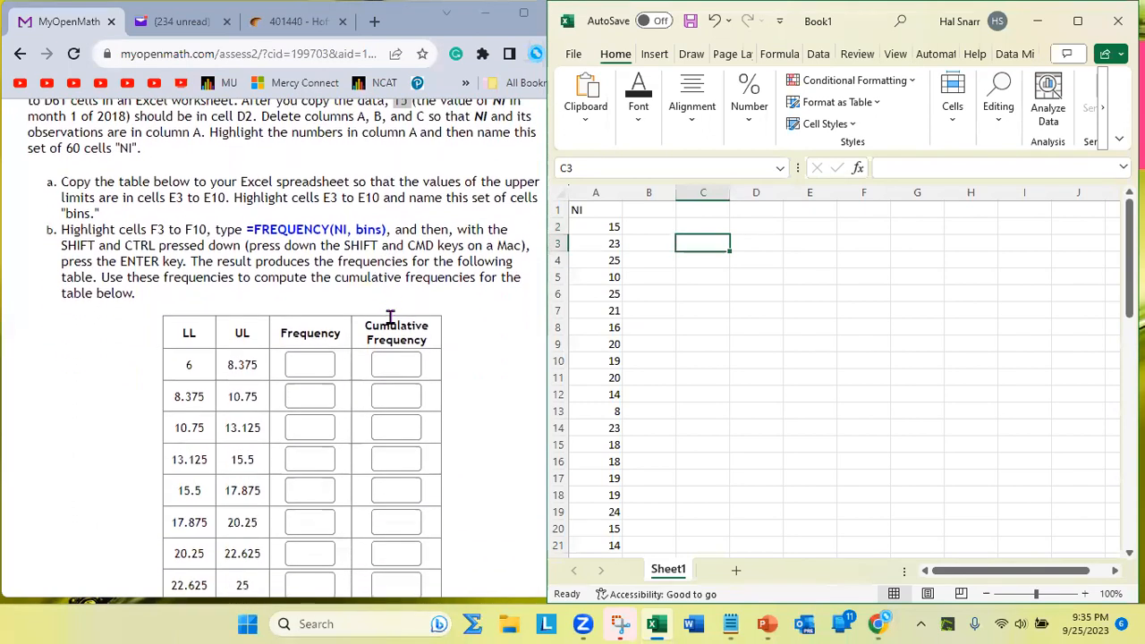
{"action": "left_click", "coordinate": [188, 308]}
{"action": "double_click", "coordinate": [184, 306]}
{"action": "left_click", "coordinate": [249, 315], "text": "shift"}
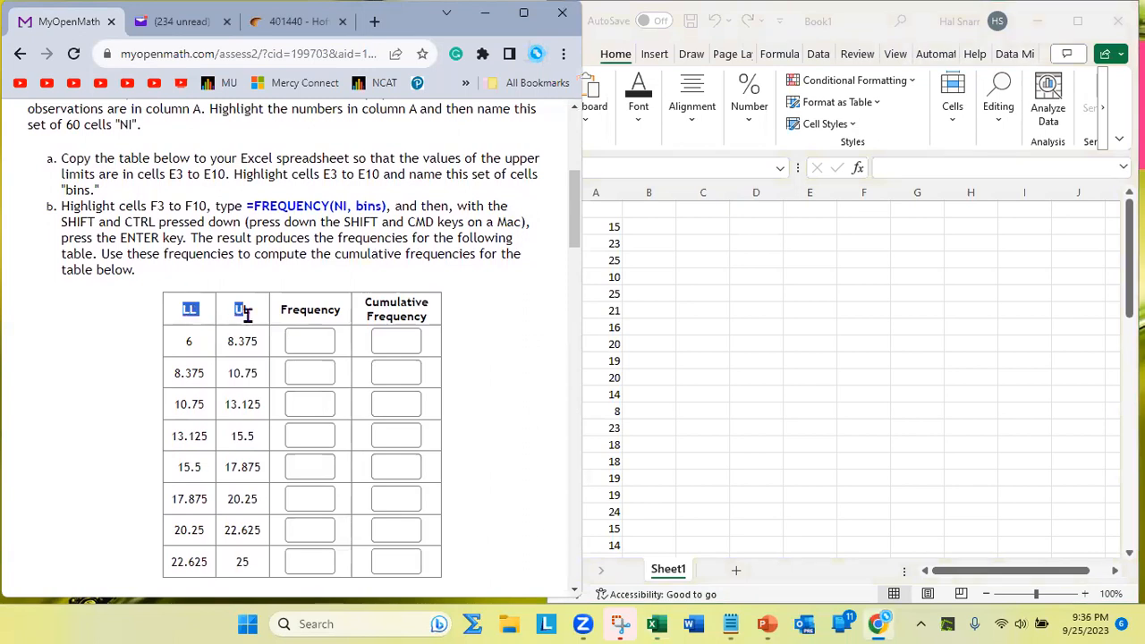
{"action": "left_click_drag", "start_coordinate": [254, 318], "coordinate": [70, 243]}
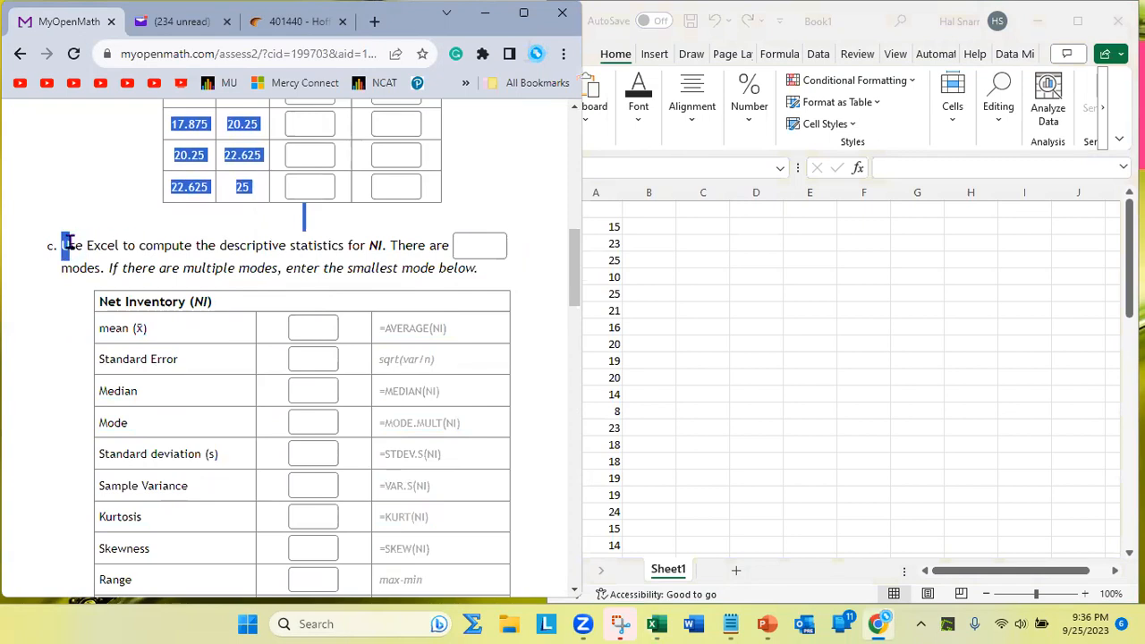
{"action": "right_click", "coordinate": [192, 195]}
{"action": "left_click", "coordinate": [204, 209]}
- Paste the copied frequency table into the Excel worksheet starting at cell D1, matching the destination formatting
{"action": "left_click", "coordinate": [649, 245]}
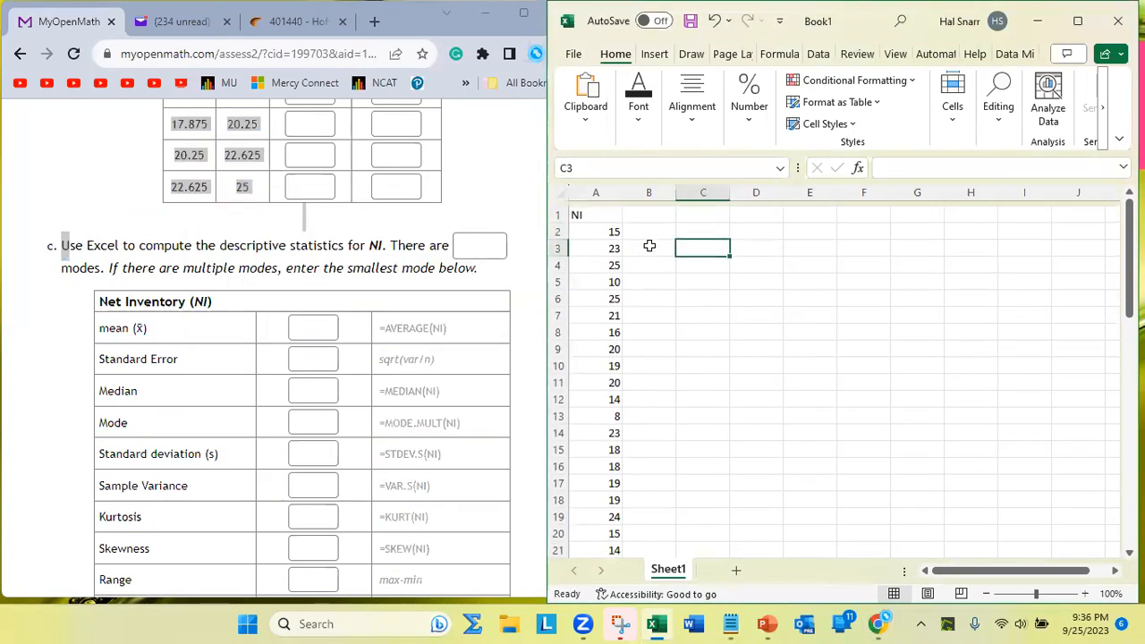
{"action": "scroll", "coordinate": [456, 251], "scroll_direction": "up", "scroll_amount": 5}
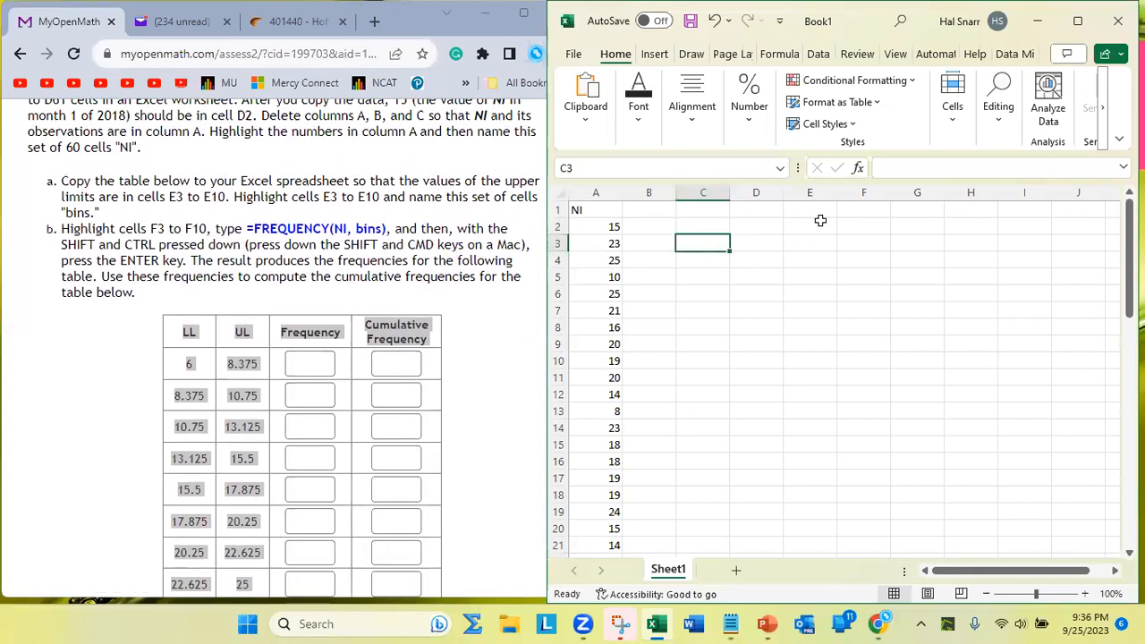
{"action": "left_click", "coordinate": [755, 210]}
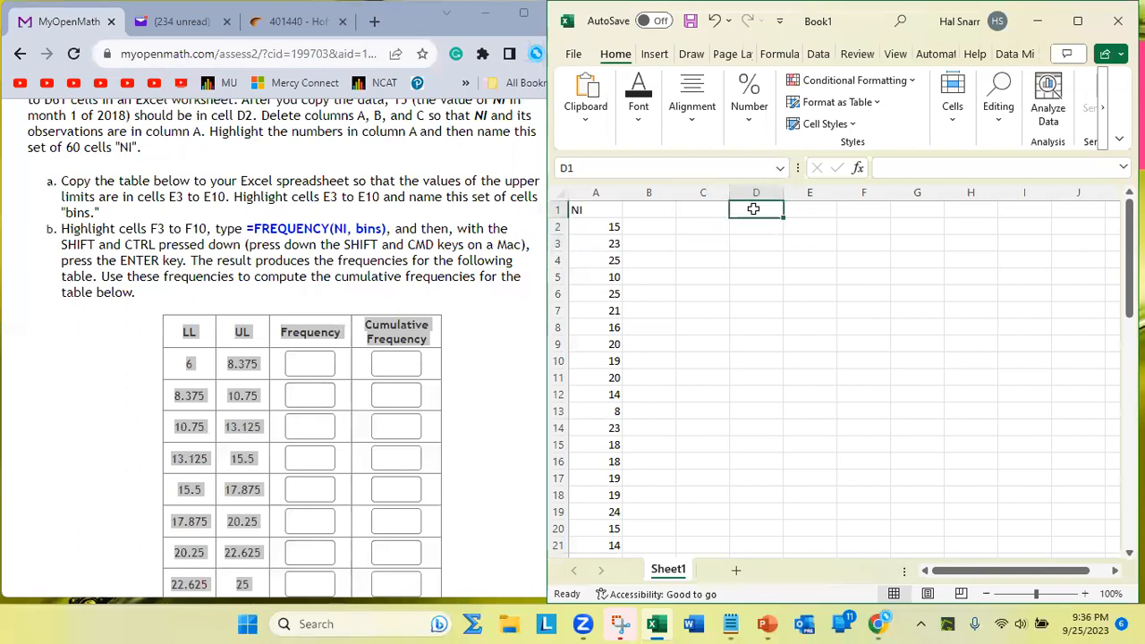
{"action": "left_click", "coordinate": [756, 263]}
{"action": "left_click", "coordinate": [753, 208]}
{"action": "right_click", "coordinate": [753, 208]}
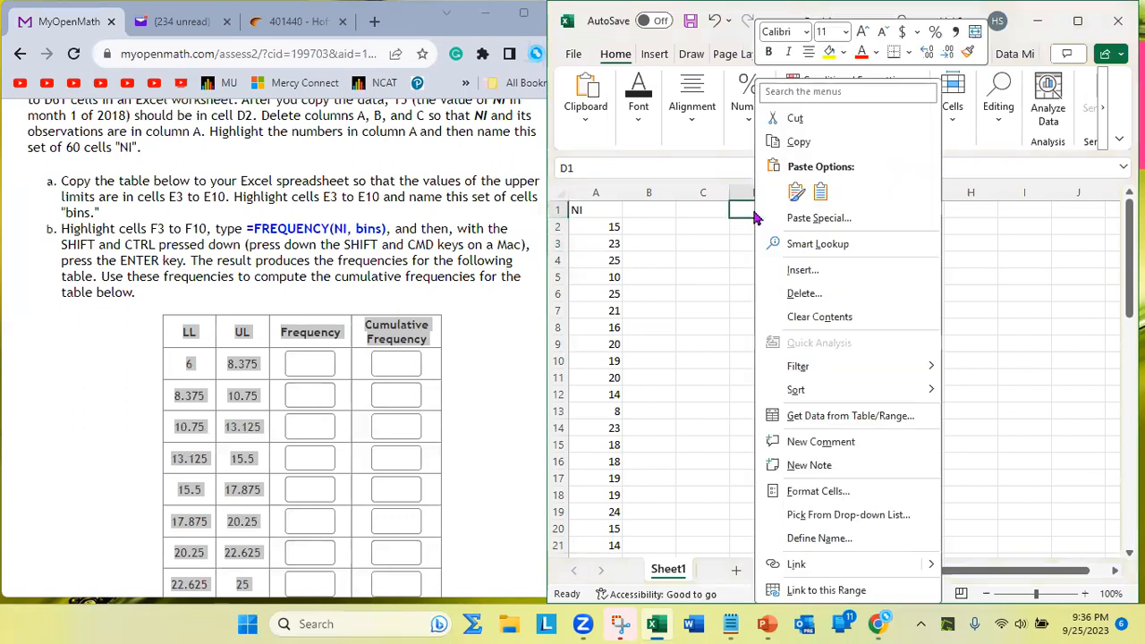
{"action": "left_click", "coordinate": [822, 198]}
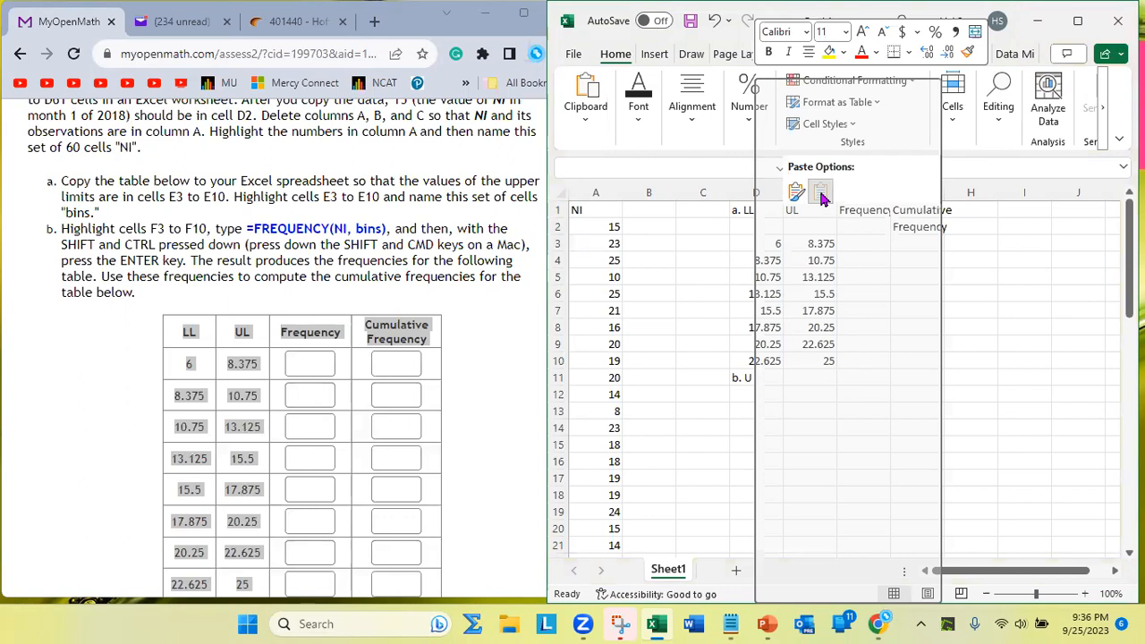
- Delete the stray text in cell D11 and remove the "a." prefix from the LL header in D1
{"action": "left_click", "coordinate": [778, 376]}
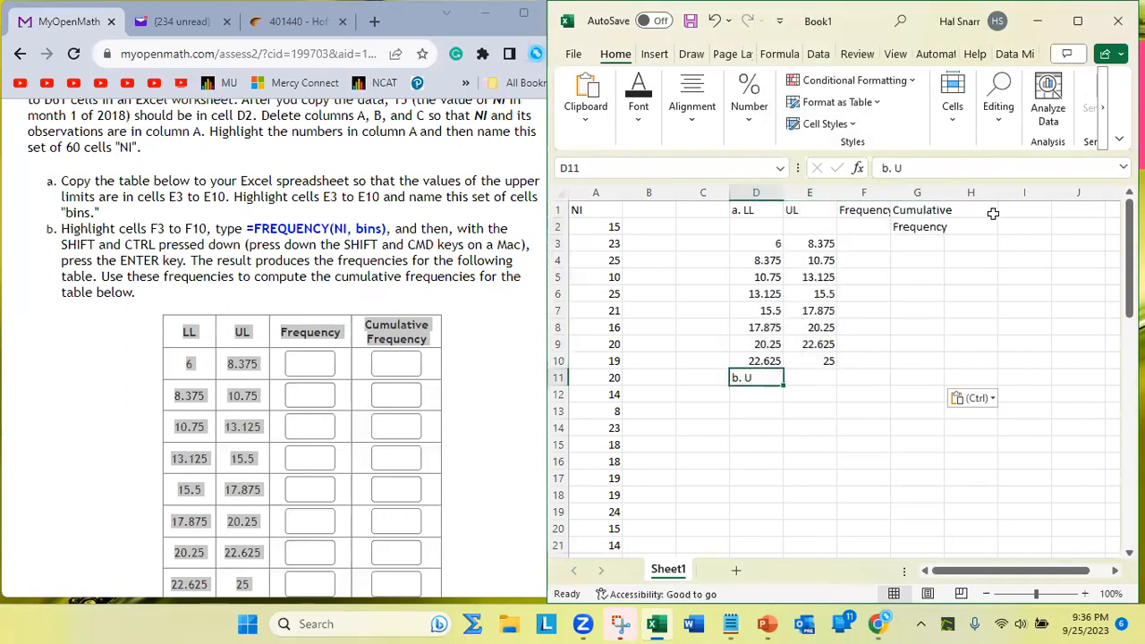
{"action": "key", "text": "Delete"}
{"action": "double_click", "coordinate": [736, 210]}
{"action": "key", "text": "BackSpace"}
{"action": "key", "text": "BackSpace"}
{"action": "key", "text": "BackSpace"}
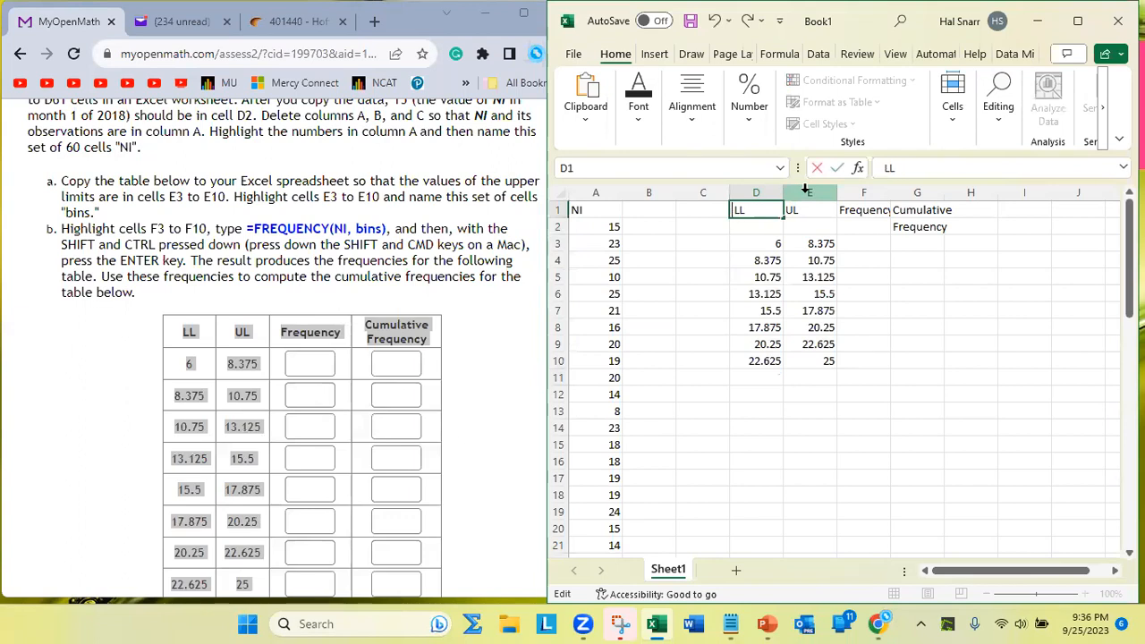
{"action": "left_click", "coordinate": [886, 338]}
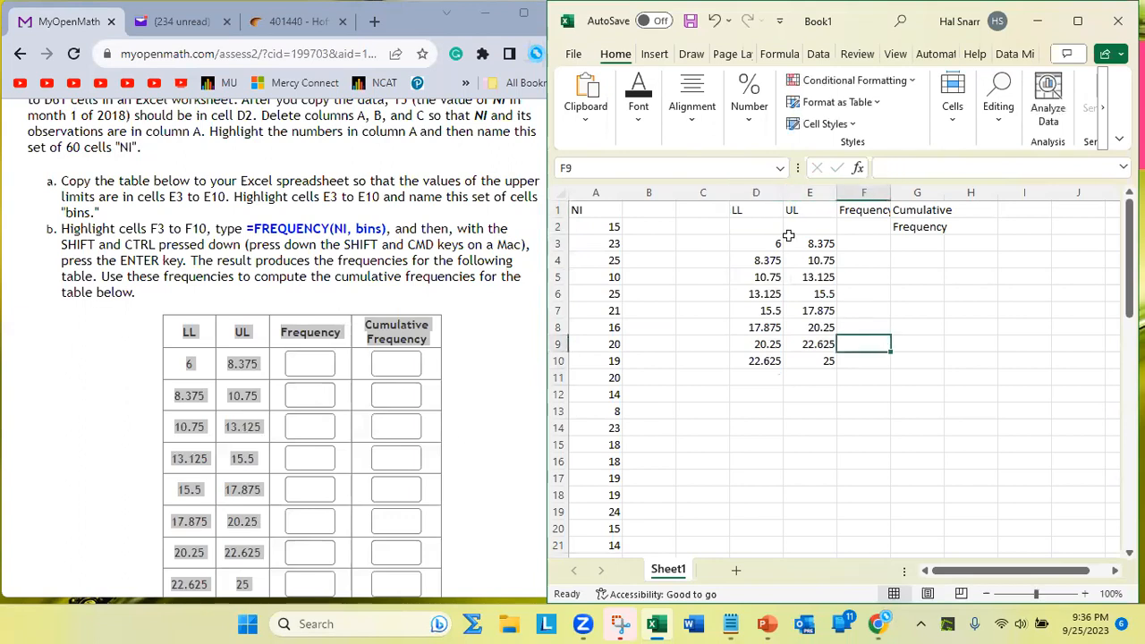
- Move the LL, UL and Frequency headers down to row 2 and widen columns F and G to fit their headers
{"action": "left_click_drag", "start_coordinate": [755, 210], "coordinate": [860, 237]}
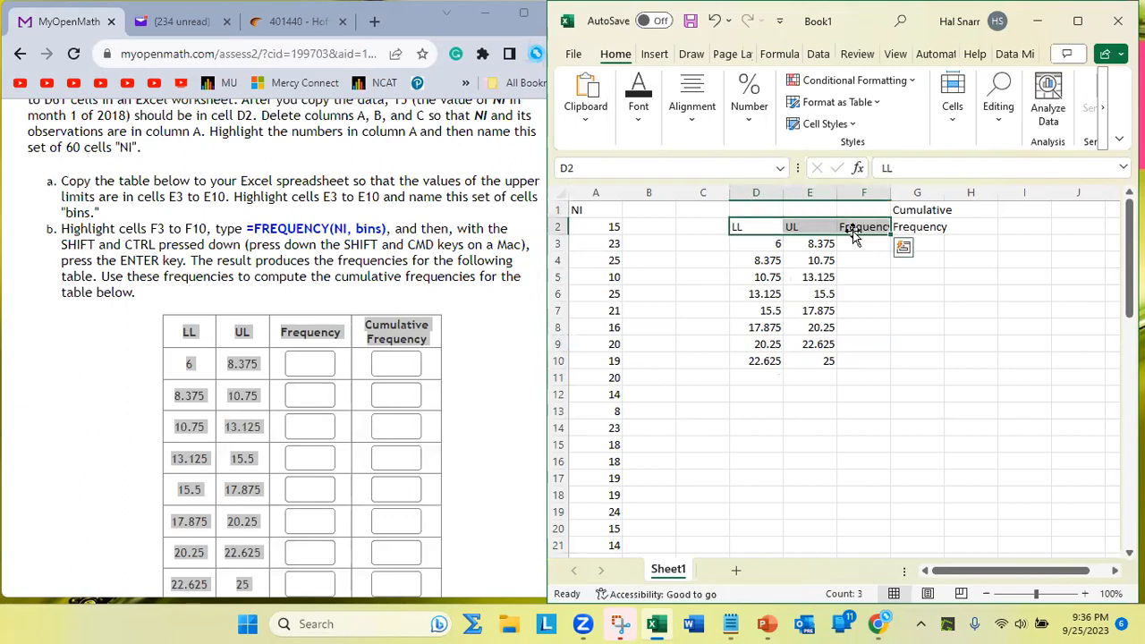
{"action": "left_click", "coordinate": [970, 259]}
{"action": "left_click_drag", "start_coordinate": [872, 193], "coordinate": [901, 193]}
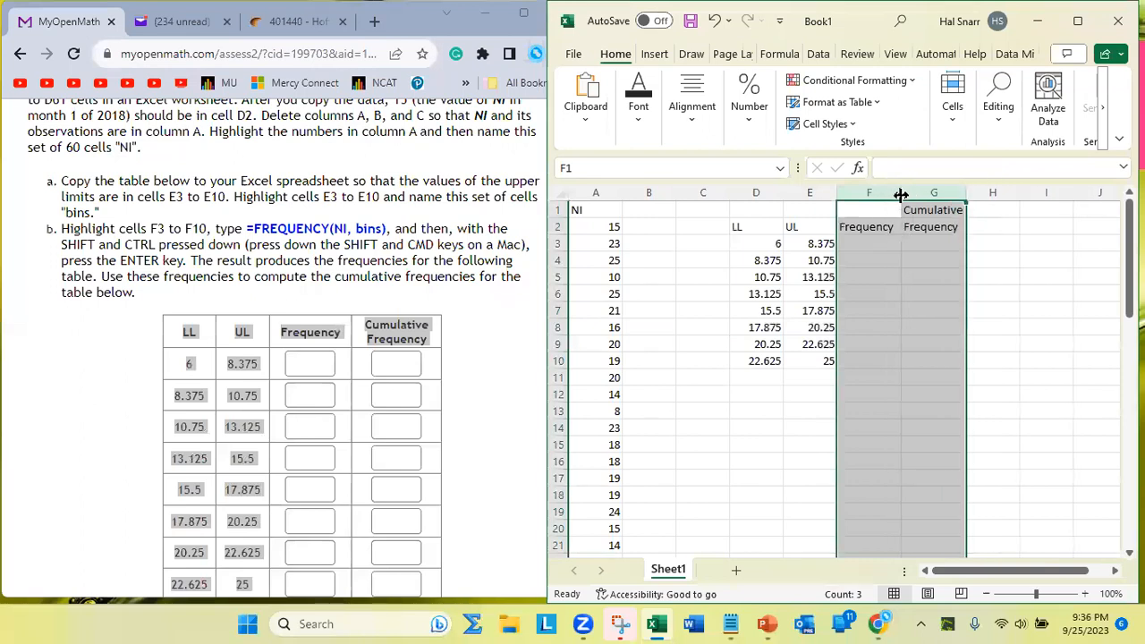
{"action": "left_click", "coordinate": [943, 312]}
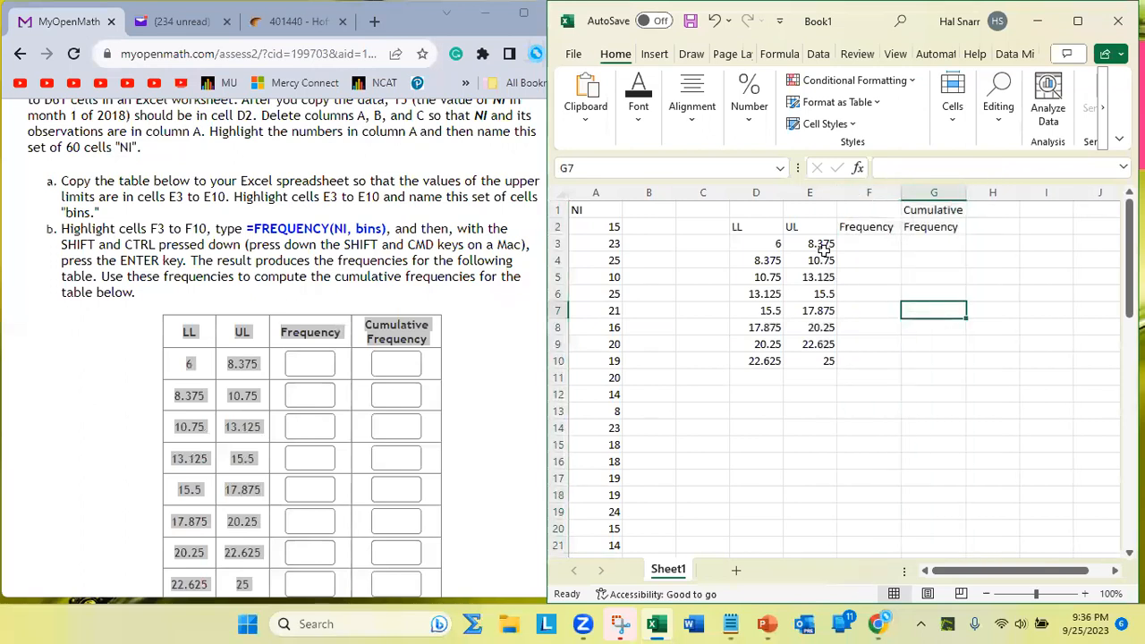
- Examine the lower and upper limits in D3 to E10, comparing the first two class intervals with the NI values
{"action": "left_click_drag", "start_coordinate": [772, 244], "coordinate": [817, 359]}
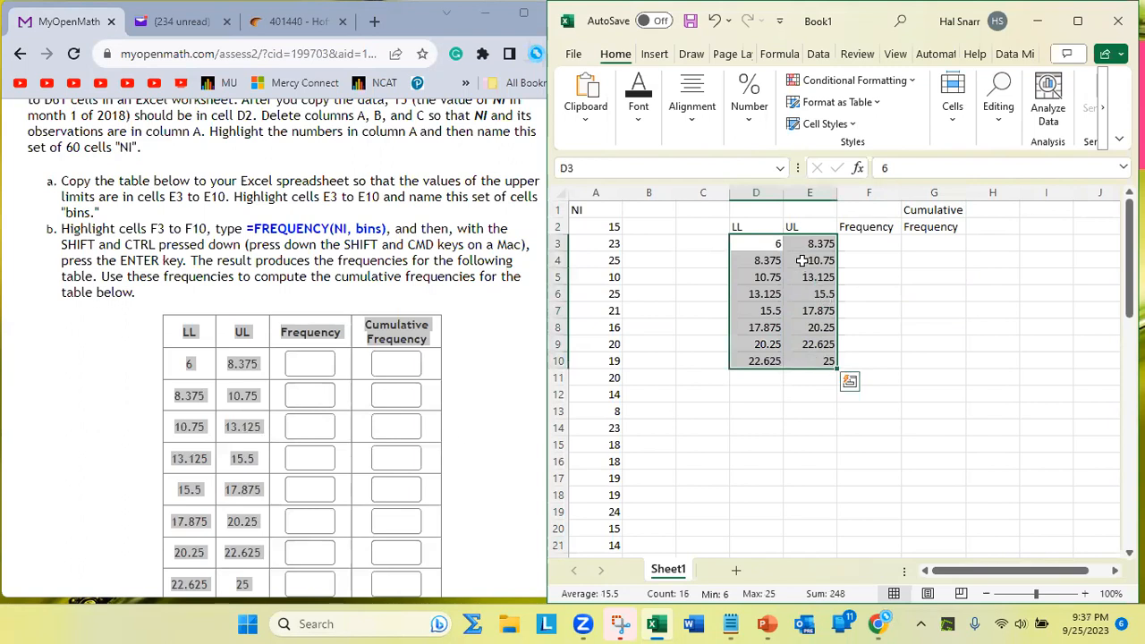
{"action": "left_click", "coordinate": [761, 244]}
{"action": "left_click", "coordinate": [816, 245]}
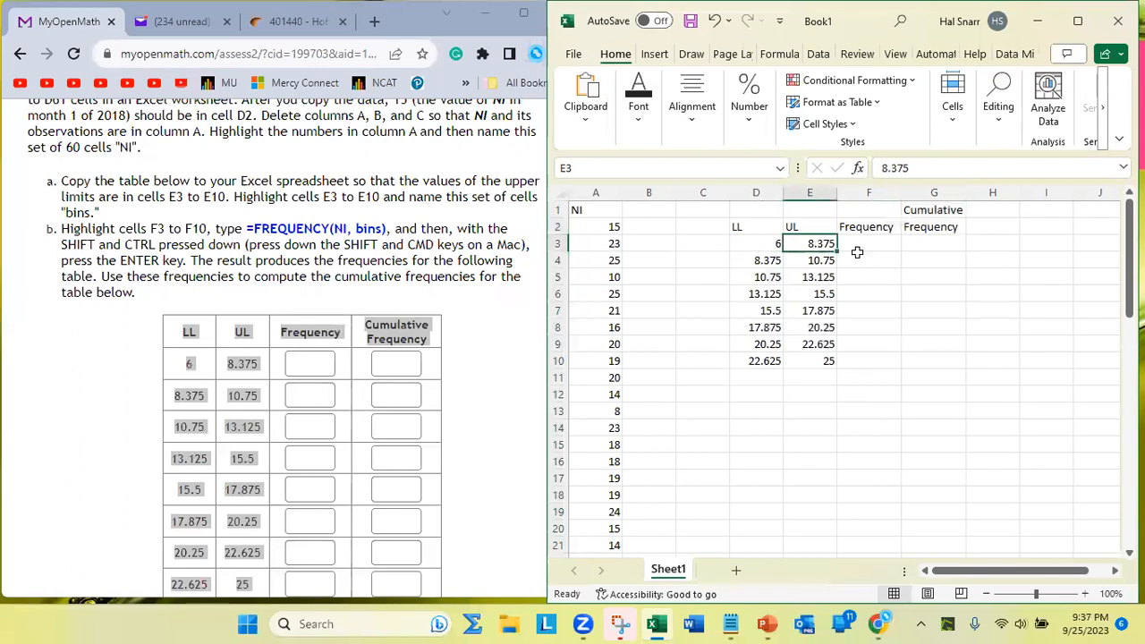
{"action": "left_click", "coordinate": [767, 244]}
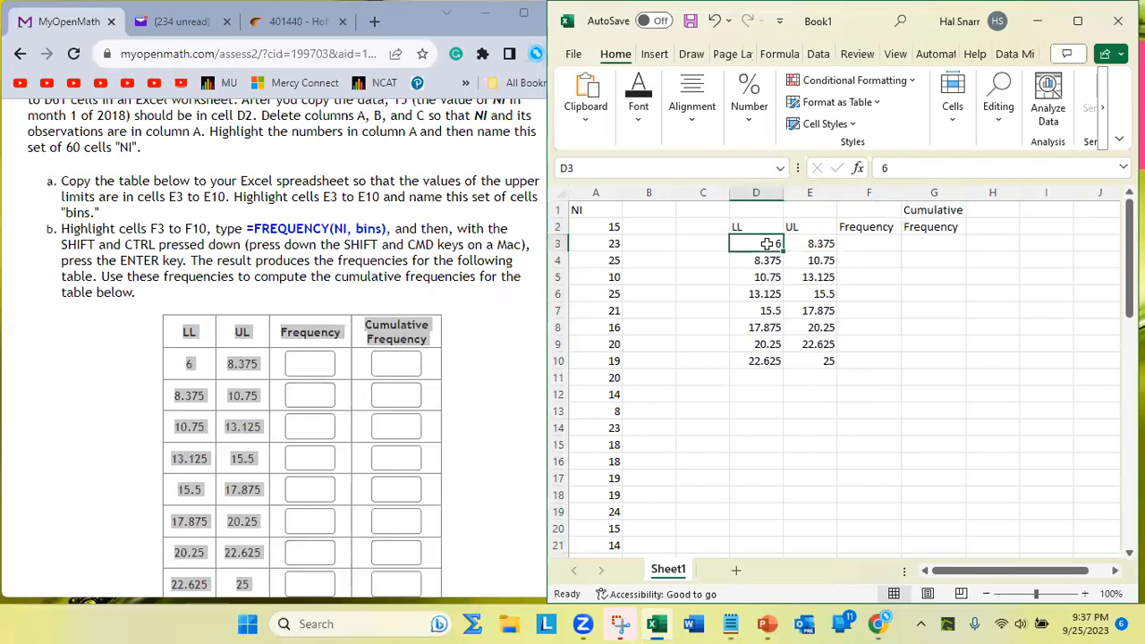
{"action": "left_click", "coordinate": [823, 243]}
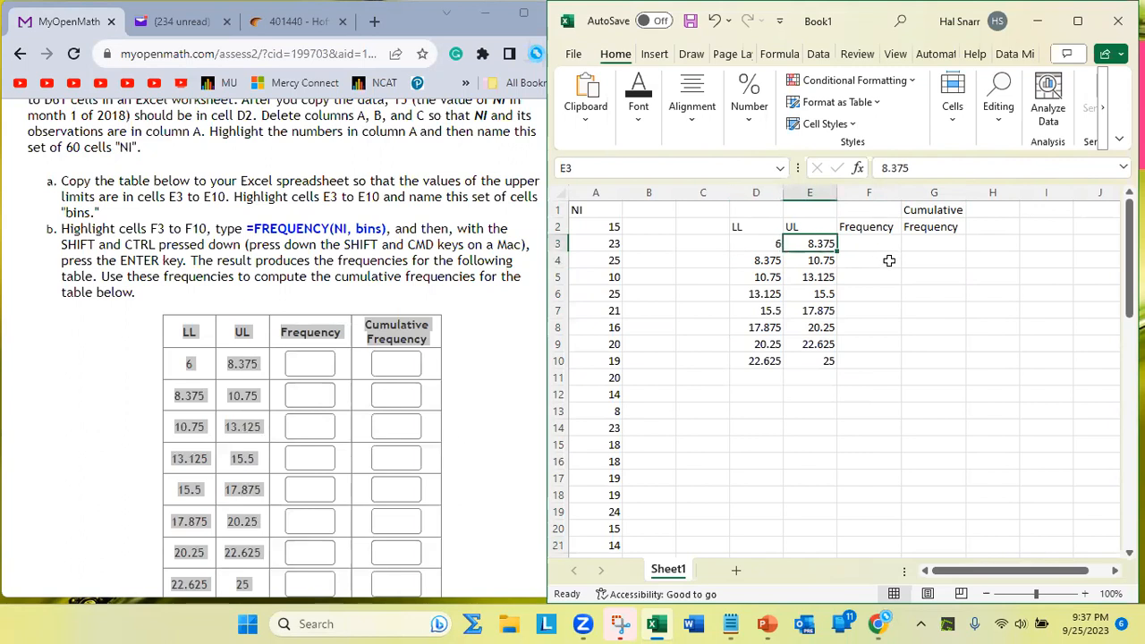
{"action": "left_click_drag", "start_coordinate": [762, 243], "coordinate": [809, 243]}
{"action": "left_click_drag", "start_coordinate": [595, 227], "coordinate": [612, 443]}
{"action": "left_click_drag", "start_coordinate": [764, 247], "coordinate": [812, 260]}
{"action": "left_click", "coordinate": [822, 242]}
{"action": "left_click", "coordinate": [761, 259]}
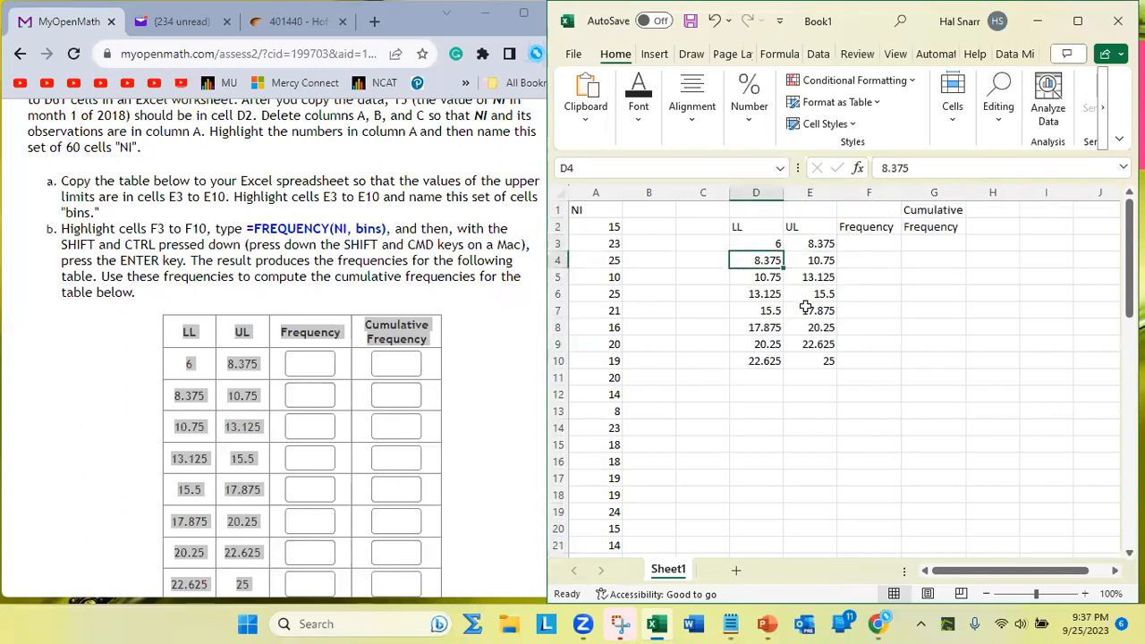
- Examine the lower and upper limits of each class interval from row 4 through row 10
{"action": "left_click", "coordinate": [820, 258]}
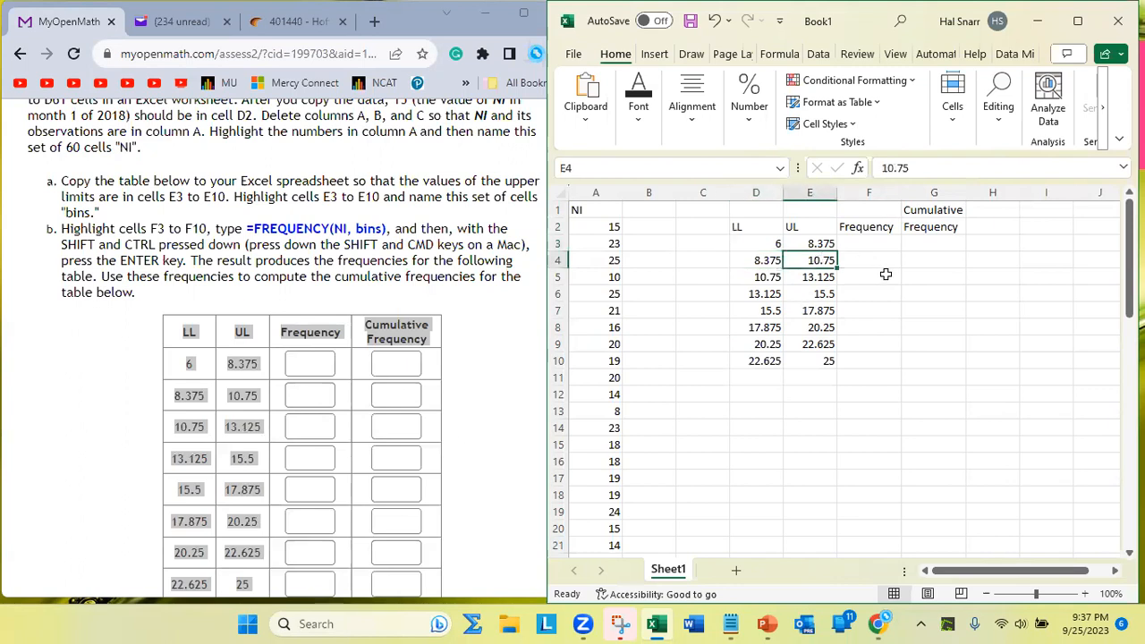
{"action": "left_click", "coordinate": [770, 277]}
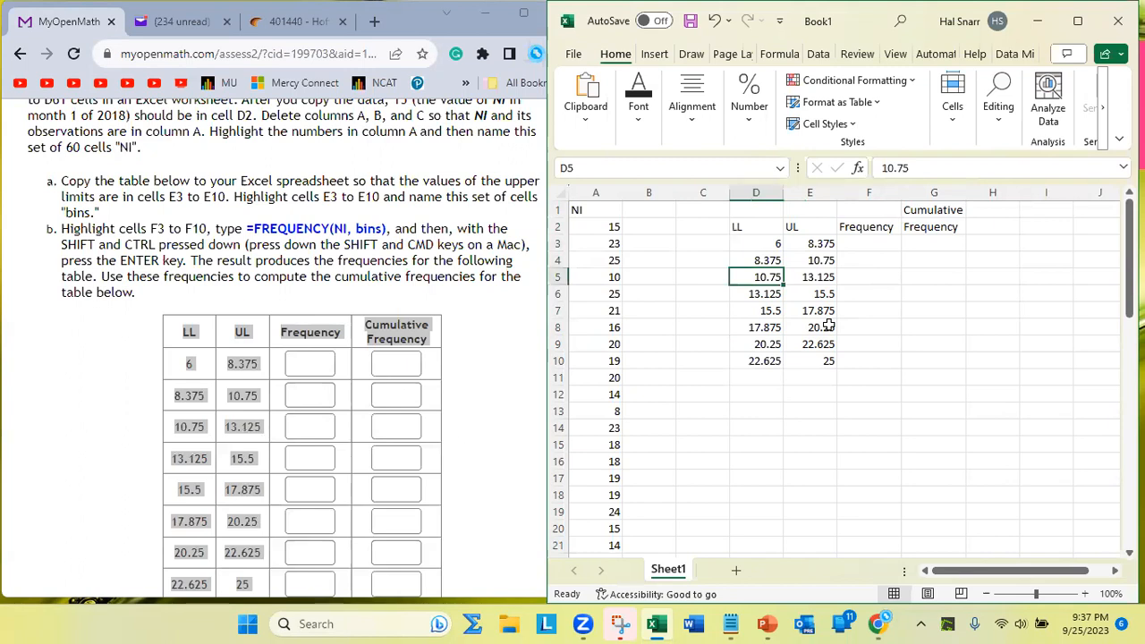
{"action": "left_click", "coordinate": [814, 277]}
{"action": "left_click", "coordinate": [763, 302]}
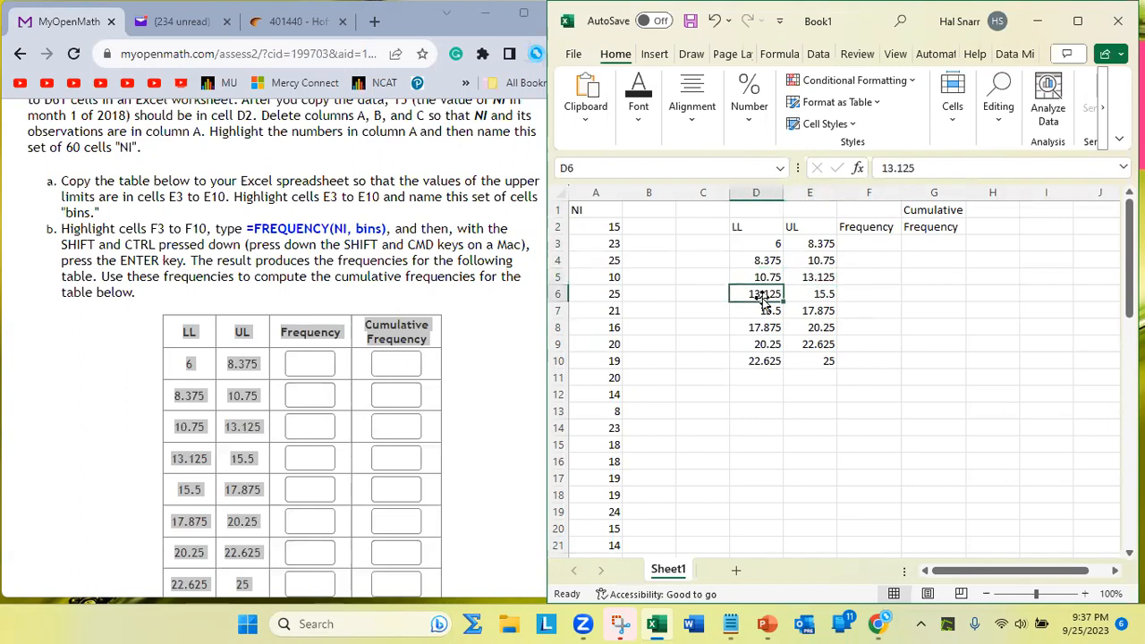
{"action": "left_click", "coordinate": [806, 293]}
{"action": "left_click", "coordinate": [775, 313]}
{"action": "left_click", "coordinate": [807, 312]}
{"action": "left_click", "coordinate": [767, 328]}
{"action": "left_click", "coordinate": [810, 329]}
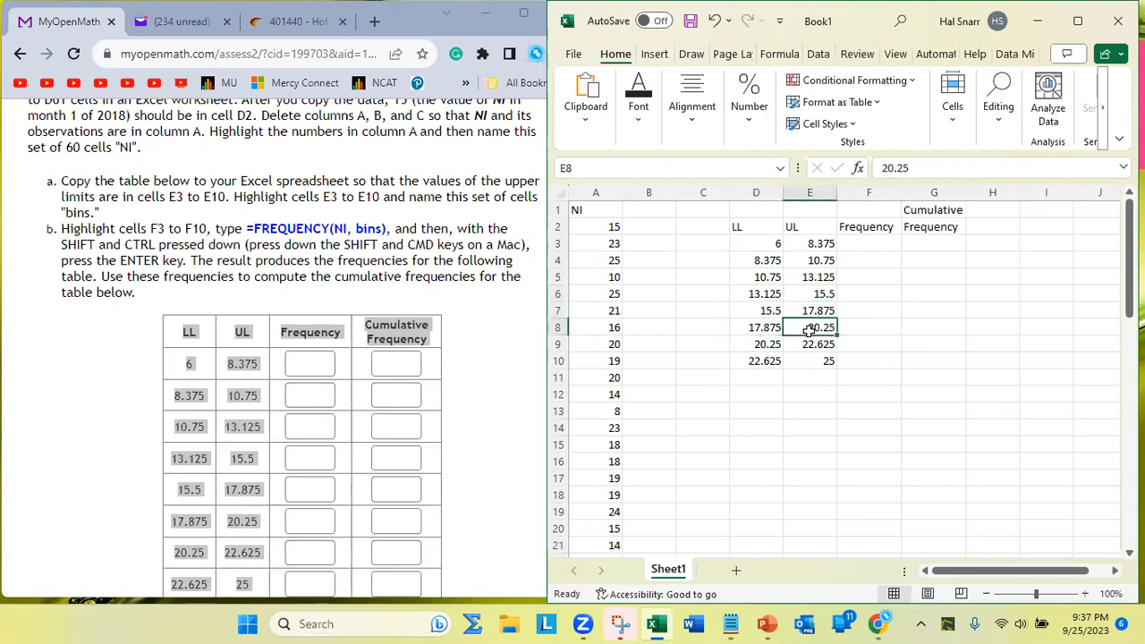
{"action": "left_click", "coordinate": [777, 349]}
{"action": "left_click", "coordinate": [817, 347]}
{"action": "left_click", "coordinate": [768, 360]}
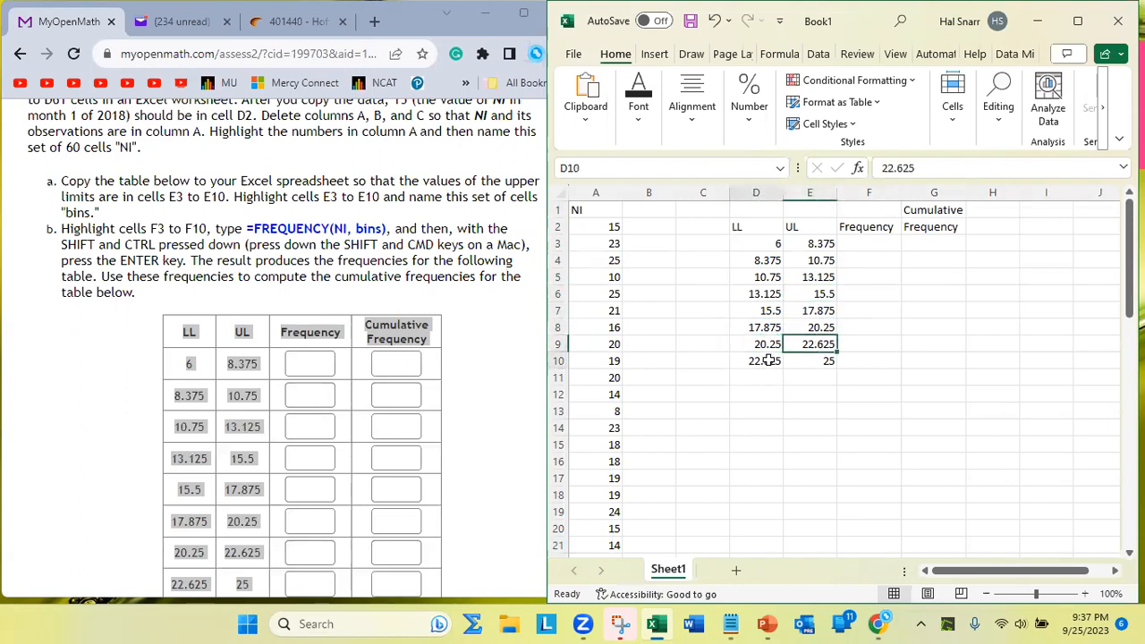
{"action": "left_click", "coordinate": [812, 360]}
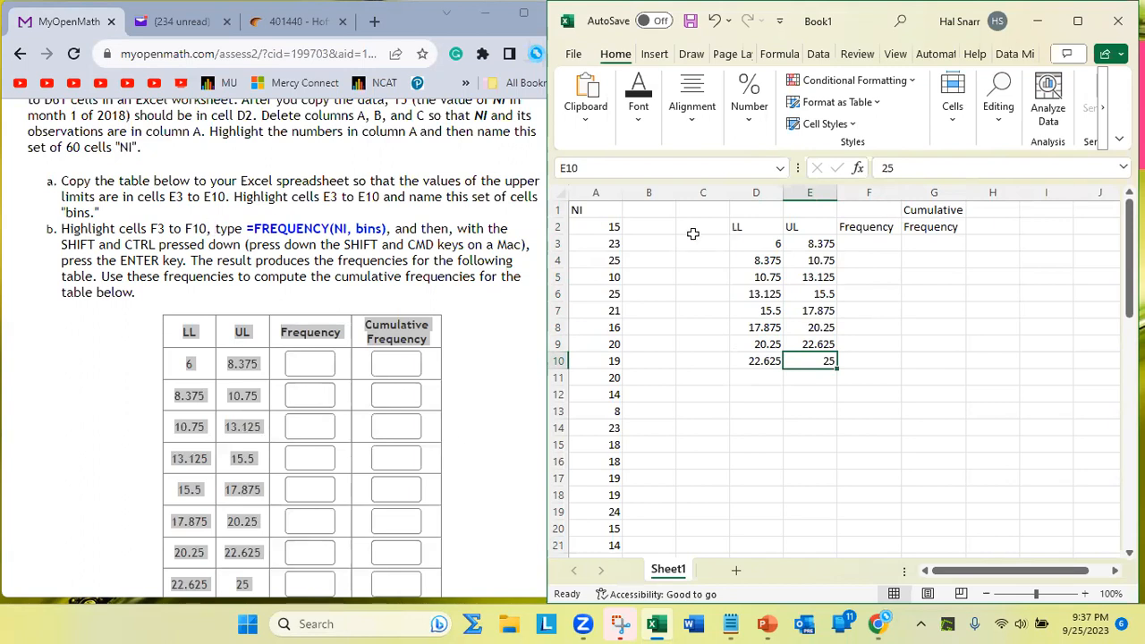
{"action": "left_click", "coordinate": [871, 241]}
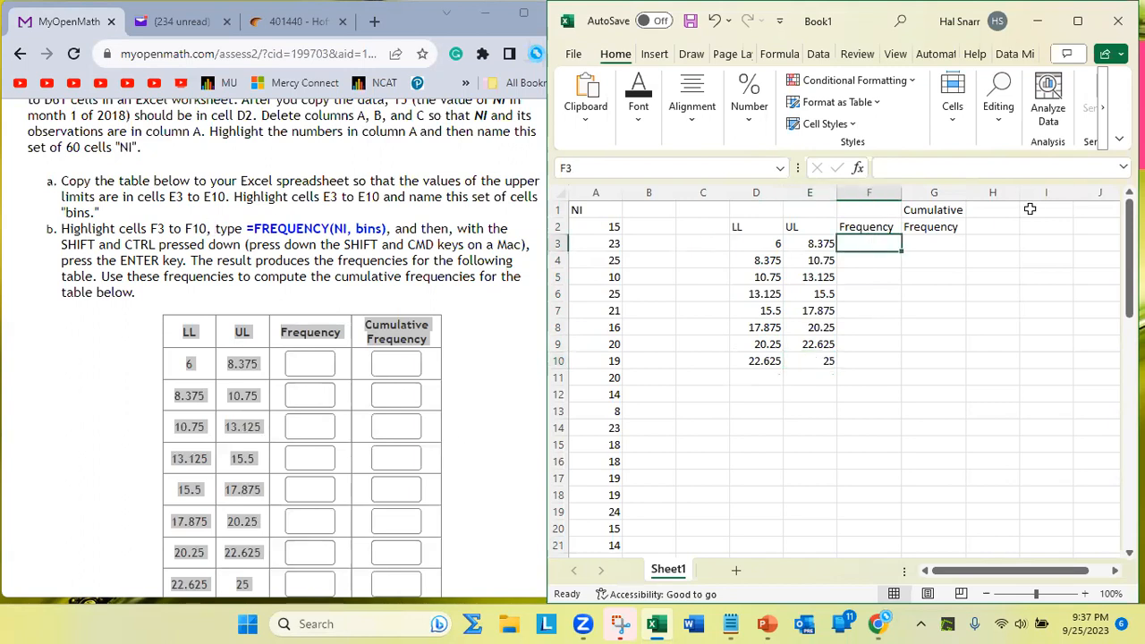
{"action": "key", "text": "shift+Down"}
{"action": "key", "text": "shift+Down"}
{"action": "key", "text": "shift+Down"}
{"action": "key", "text": "shift+Down"}
{"action": "key", "text": "shift+Down"}
{"action": "key", "text": "shift+Down"}
{"action": "key", "text": "shift+Down"}
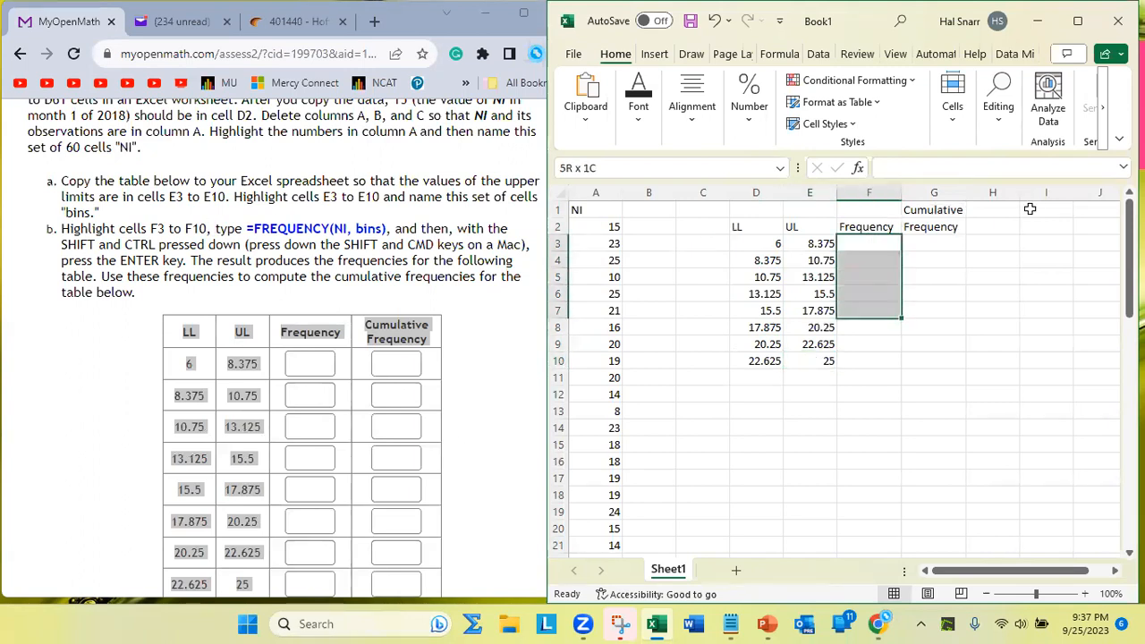
{"action": "key", "text": "shift+Up"}
{"action": "key", "text": "shift+Up"}
{"action": "left_click", "coordinate": [1011, 275]}
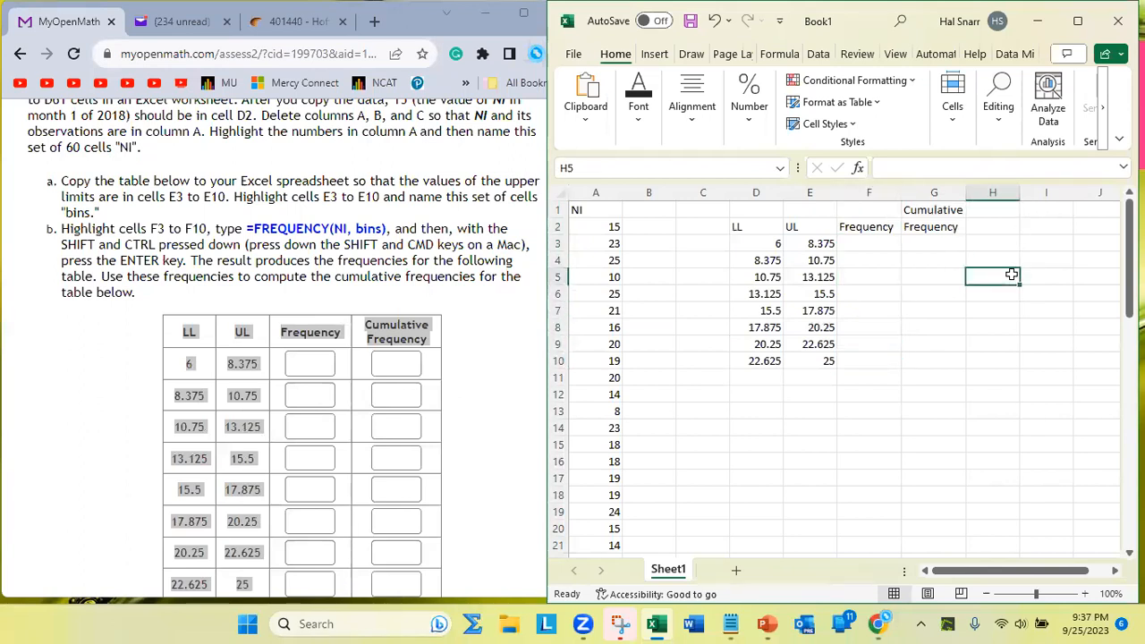
{"action": "left_click", "coordinate": [1055, 297]}
- Enter =FREQUENCY(NI, bins) as an array formula across cells F3 to F10
{"action": "key", "text": "Up"}
{"action": "key", "text": "Up"}
{"action": "key", "text": "Up"}
{"action": "key", "text": "Left"}
{"action": "key", "text": "Left"}
{"action": "key", "text": "Left"}
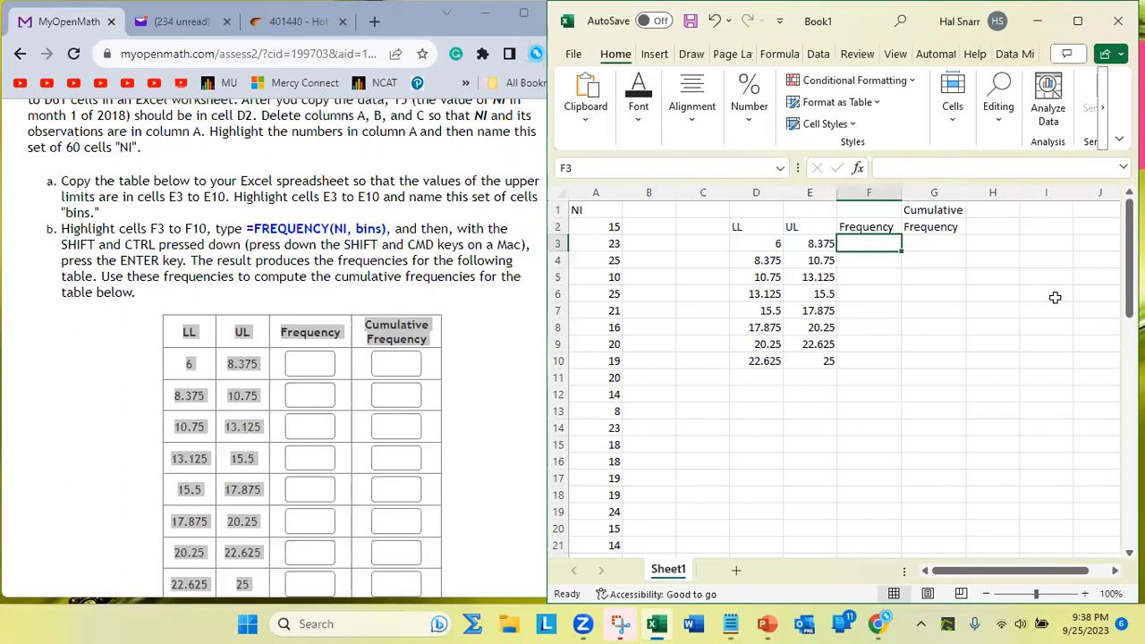
{"action": "key", "text": "shift+Down"}
{"action": "key", "text": "shift+Down"}
{"action": "key", "text": "shift+Down"}
{"action": "key", "text": "shift+Down"}
{"action": "key", "text": "shift+Down"}
{"action": "key", "text": "shift+Down"}
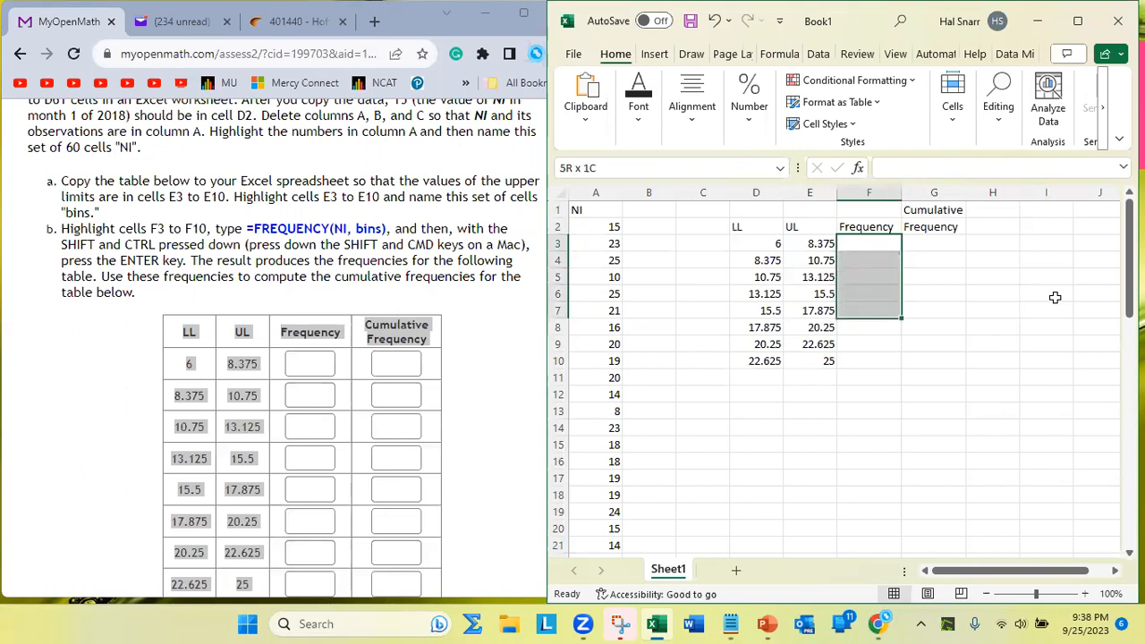
{"action": "key", "text": "shift+Down"}
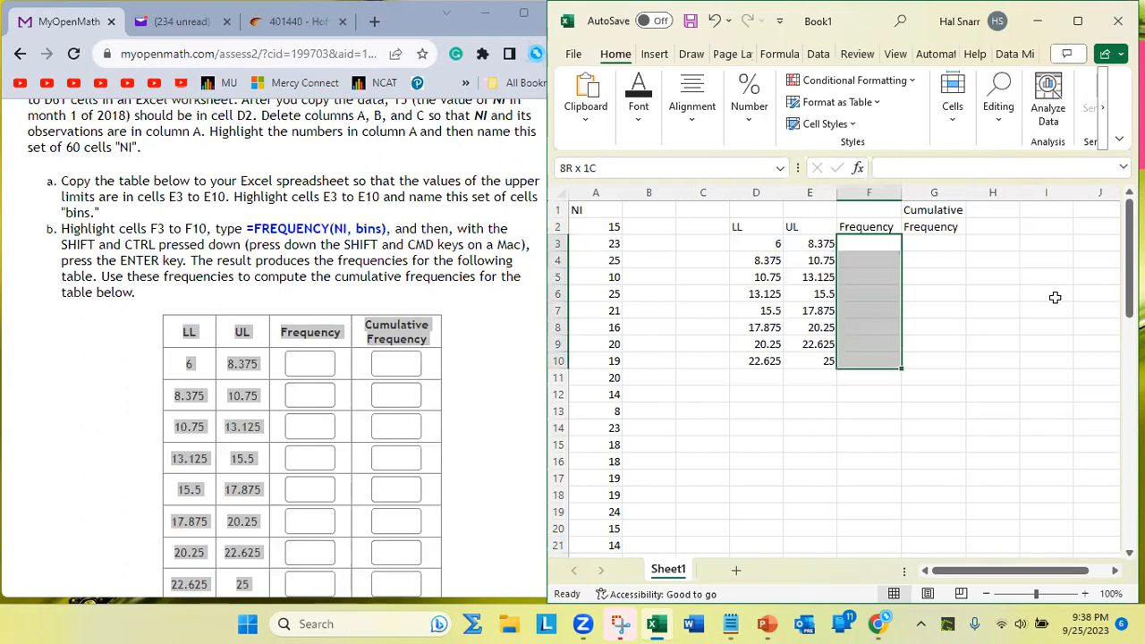
{"action": "type", "text": "=fr"}
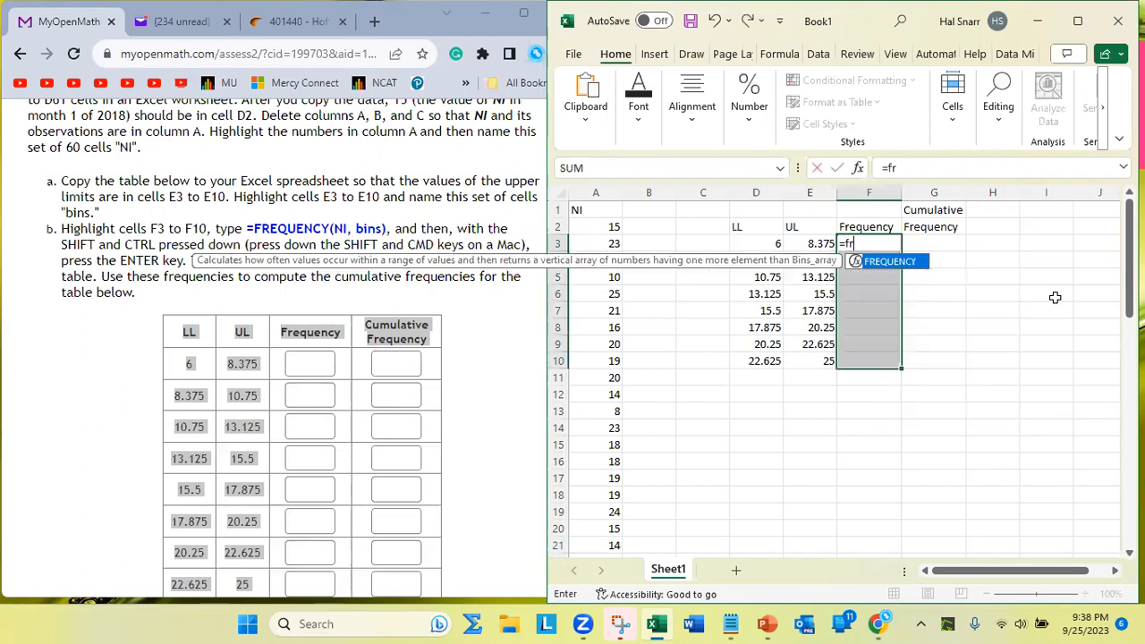
{"action": "type", "text": "equency"}
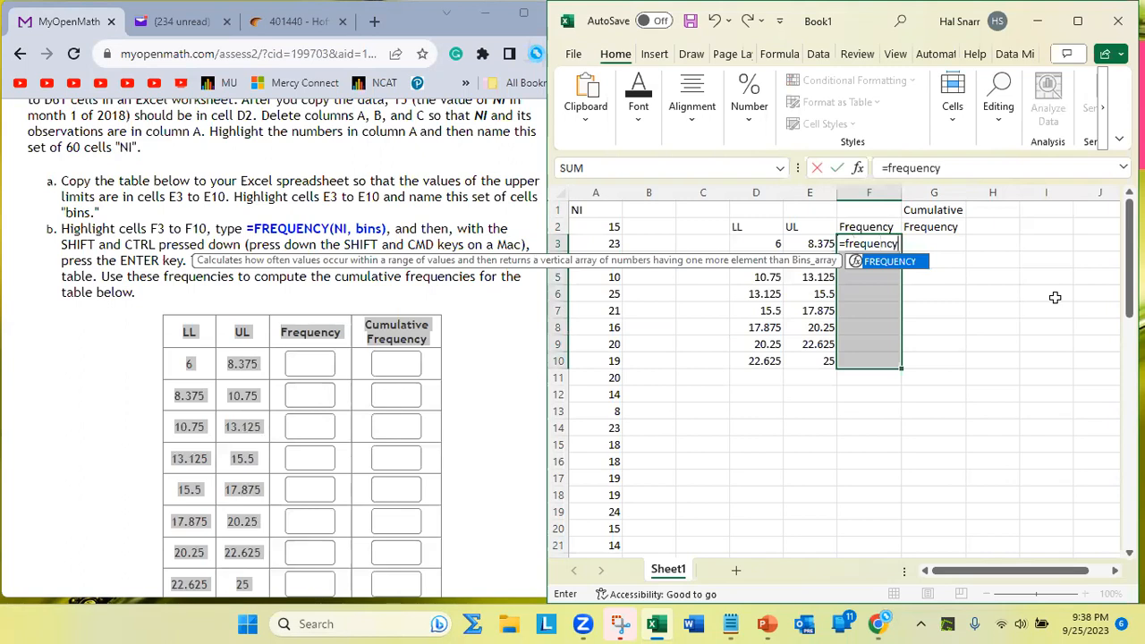
{"action": "type", "text": "(NI"}
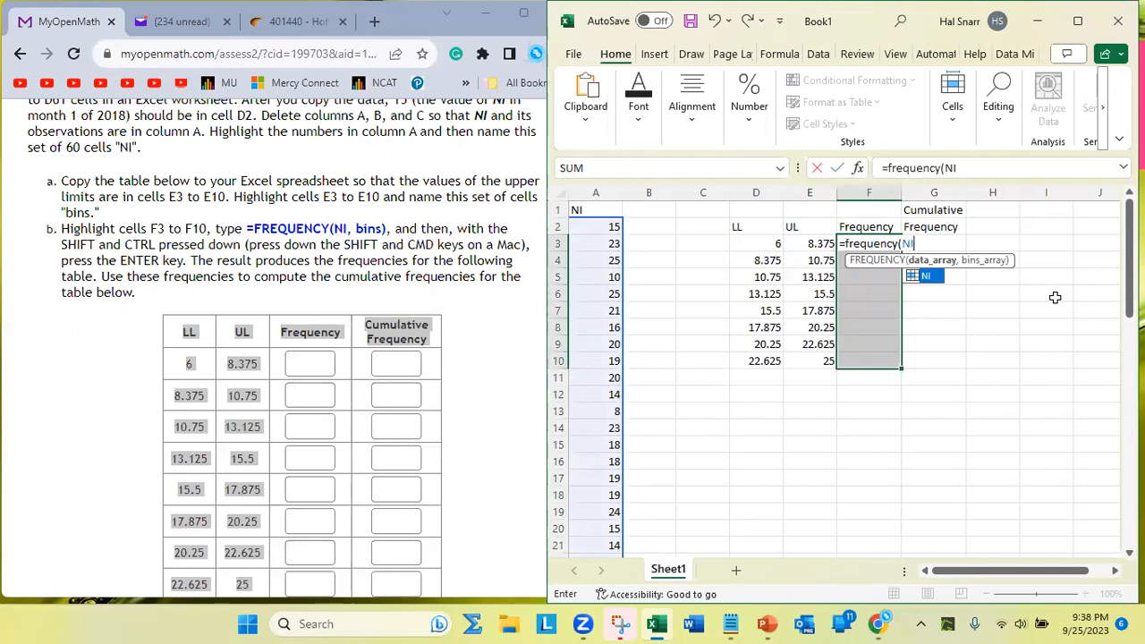
{"action": "type", "text": ", bins"}
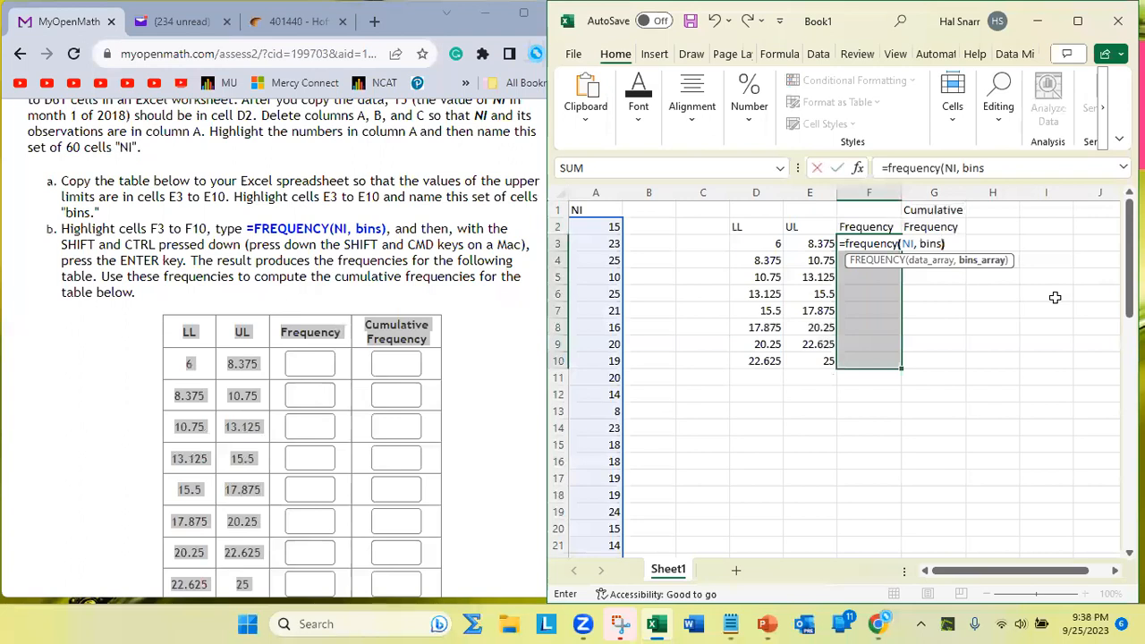
{"action": "type", "text": ")"}
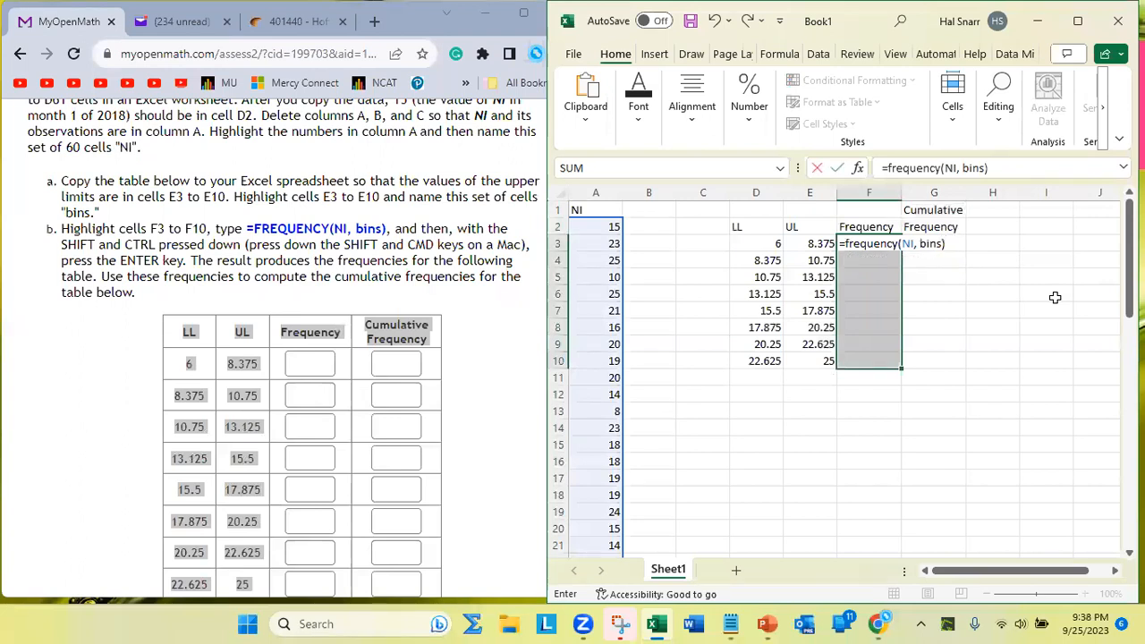
{"action": "key", "text": "ctrl+shift+Return"}
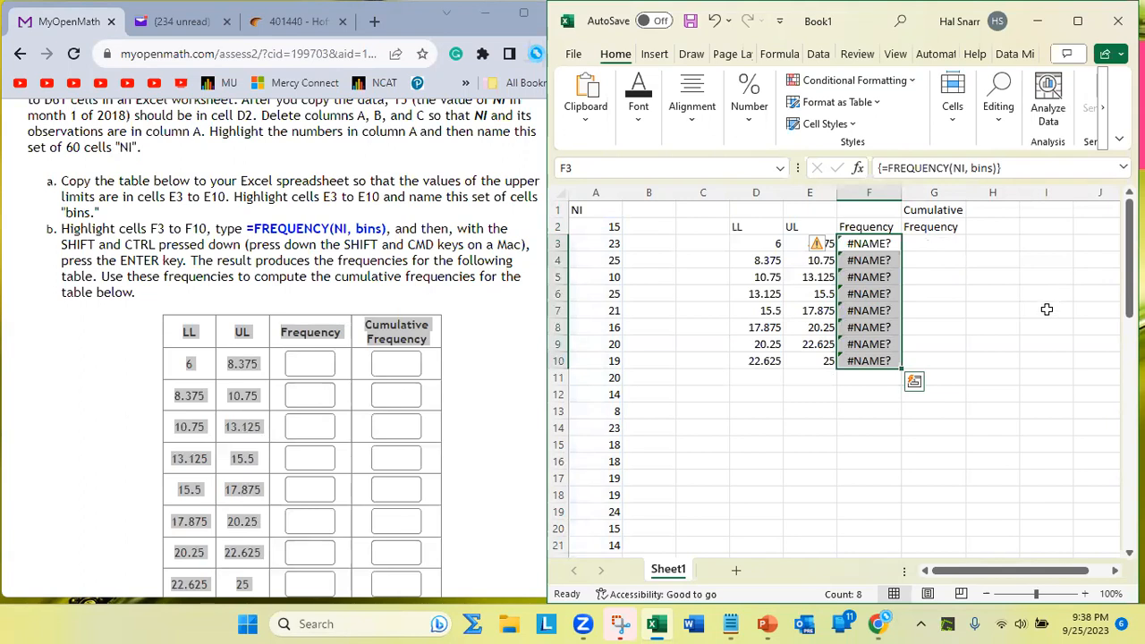
- Name the upper limit cells E3 to E10 "bins"
{"action": "left_click_drag", "start_coordinate": [807, 359], "coordinate": [809, 243]}
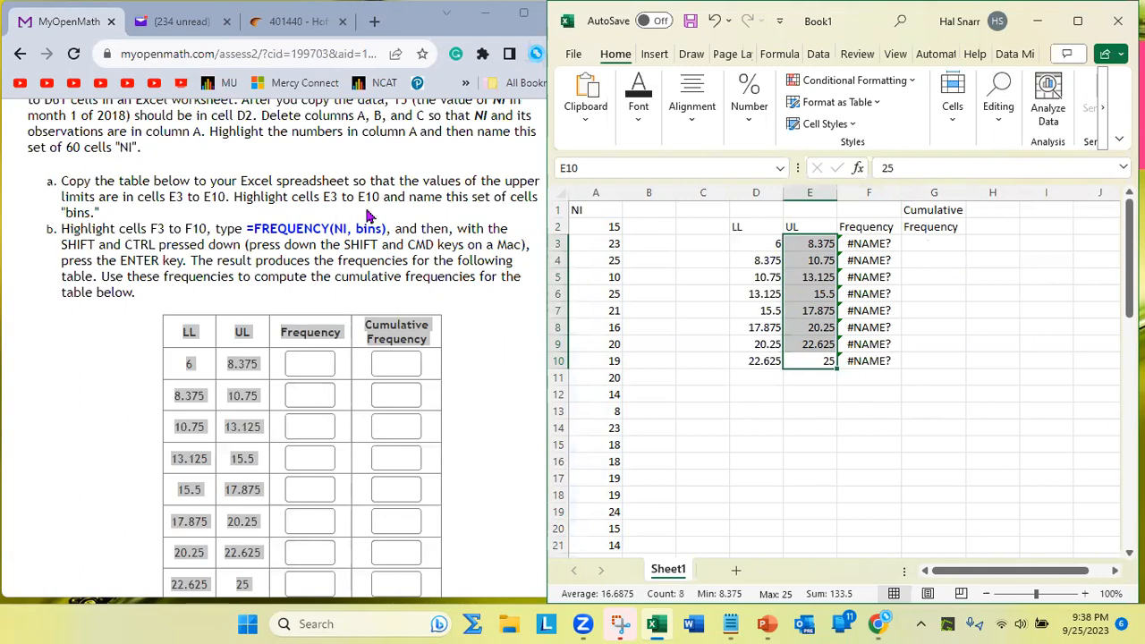
{"action": "left_click", "coordinate": [816, 243]}
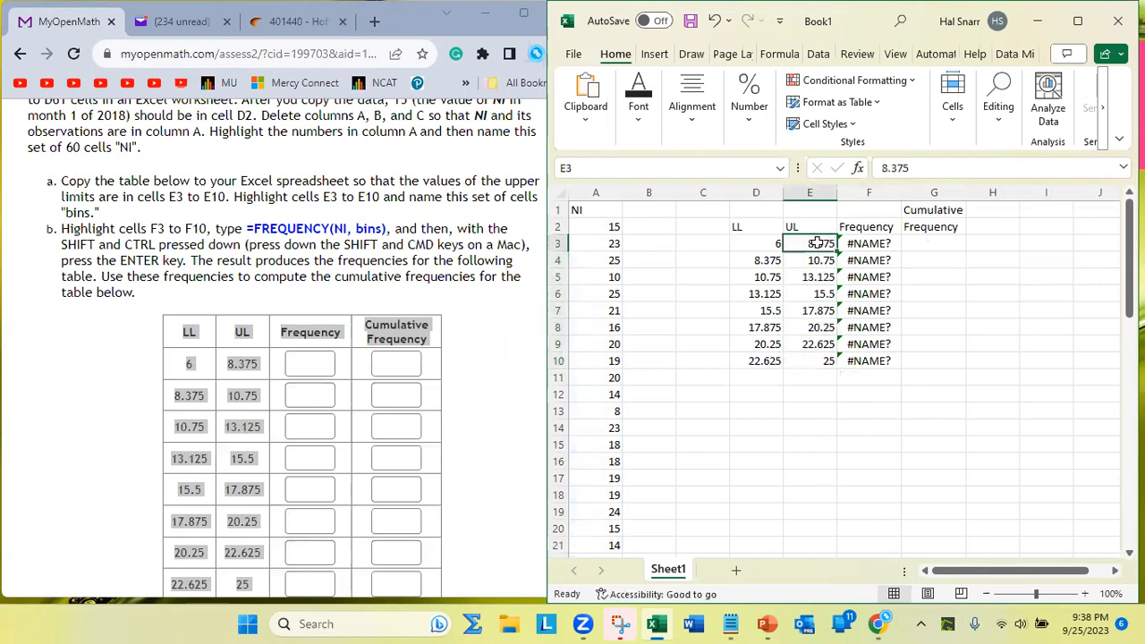
{"action": "key", "text": "shift+Down"}
{"action": "key", "text": "shift+Down"}
{"action": "key", "text": "shift+Down"}
{"action": "key", "text": "shift+Down"}
{"action": "key", "text": "shift+Down"}
{"action": "key", "text": "shift+Down"}
{"action": "key", "text": "shift+Down"}
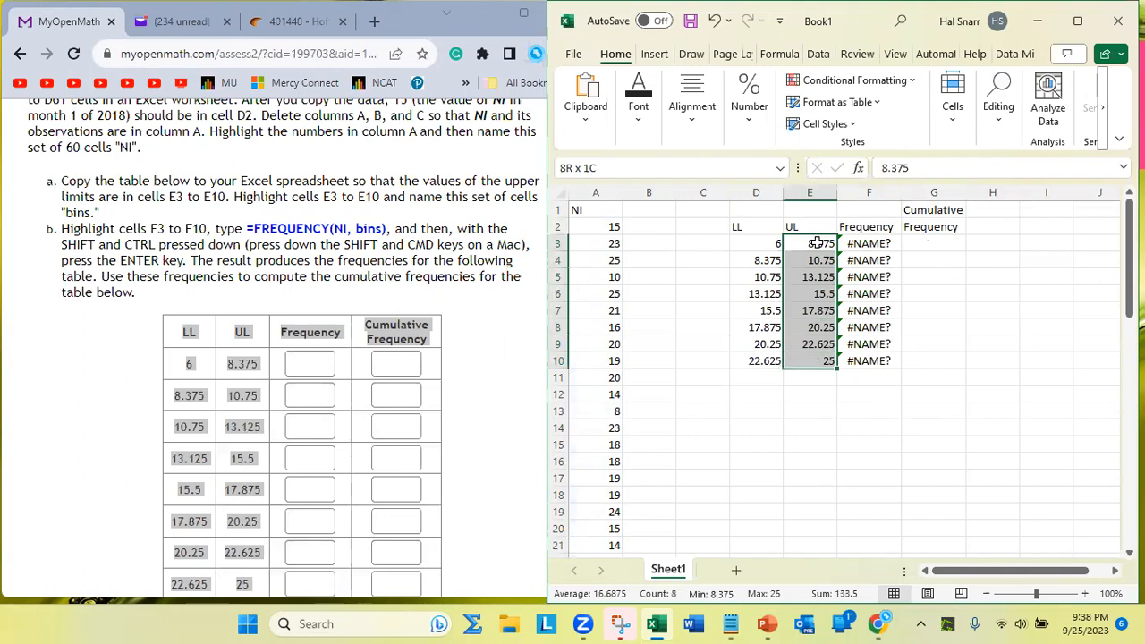
{"action": "left_click", "coordinate": [608, 168]}
{"action": "type", "text": "bins"}
{"action": "key", "text": "Return"}
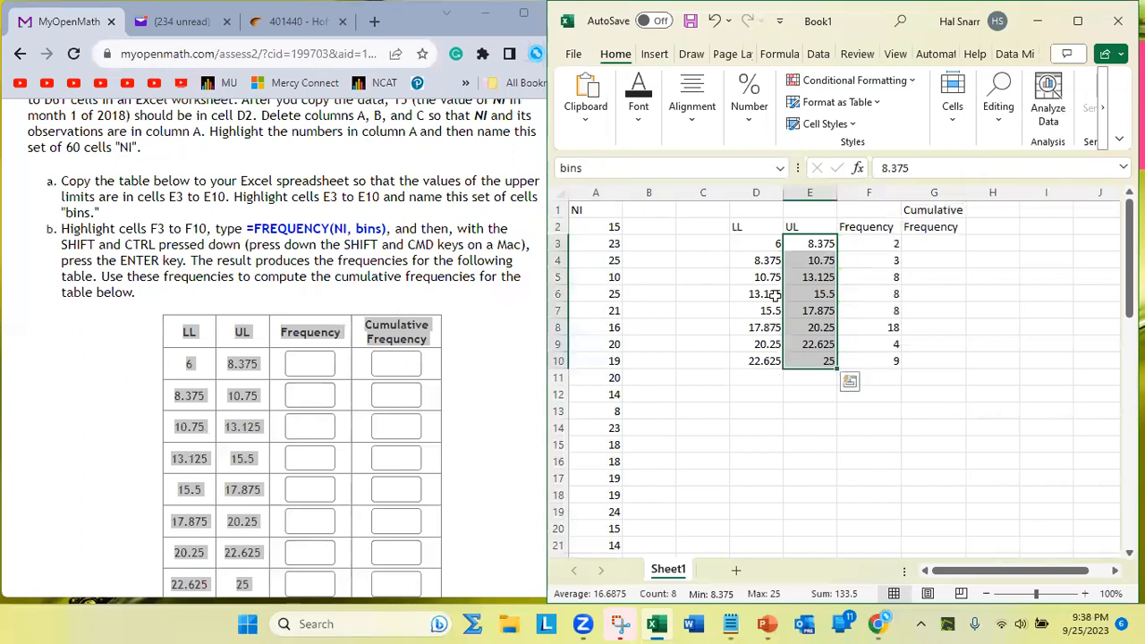
- Re-enter the =FREQUENCY(NI, bins) array formula for the frequencies in F3 to F10
{"action": "left_click_drag", "start_coordinate": [882, 243], "coordinate": [882, 334]}
{"action": "left_click", "coordinate": [1009, 170]}
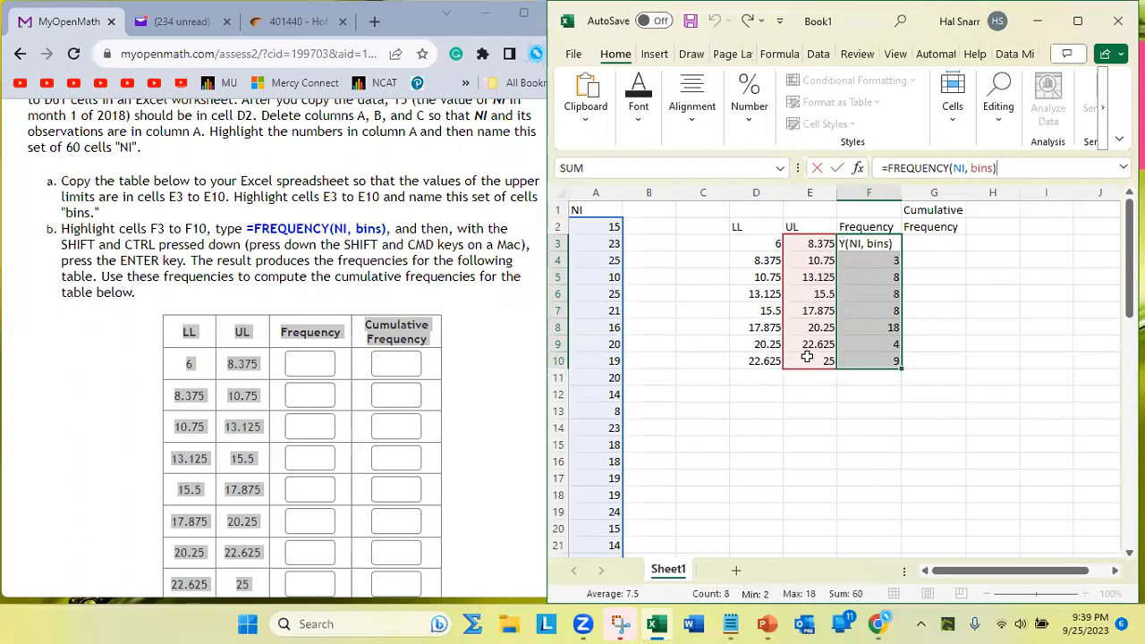
{"action": "key", "text": "ctrl+shift+Return"}
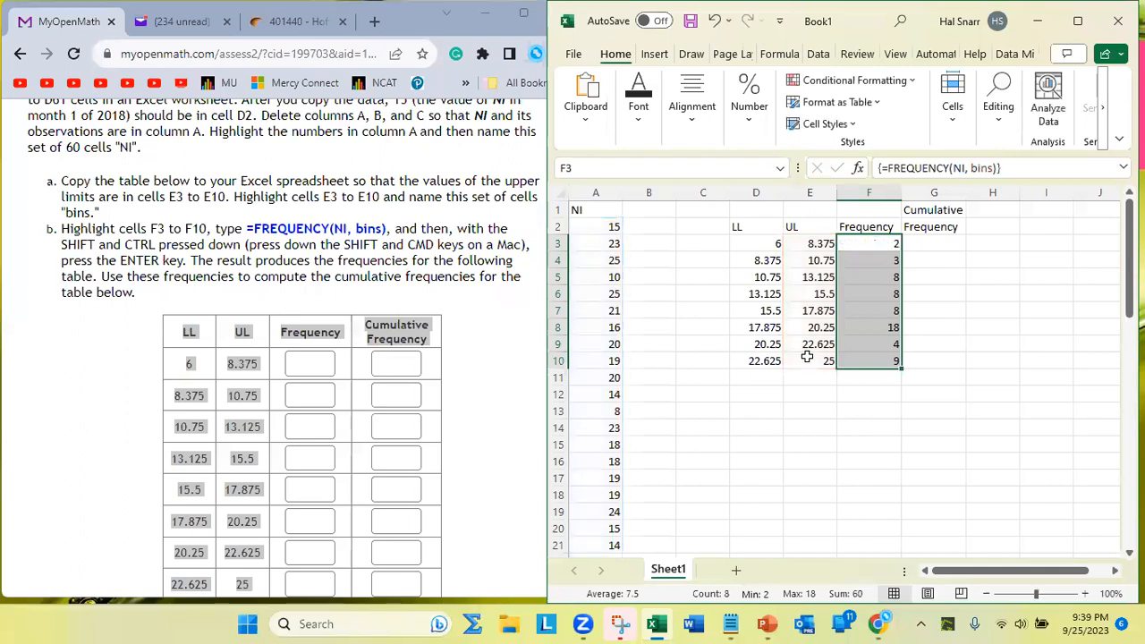
- Check the first class frequency by locating the NI values in column A that fall between 6 and 8.375
{"action": "left_click", "coordinate": [869, 244]}
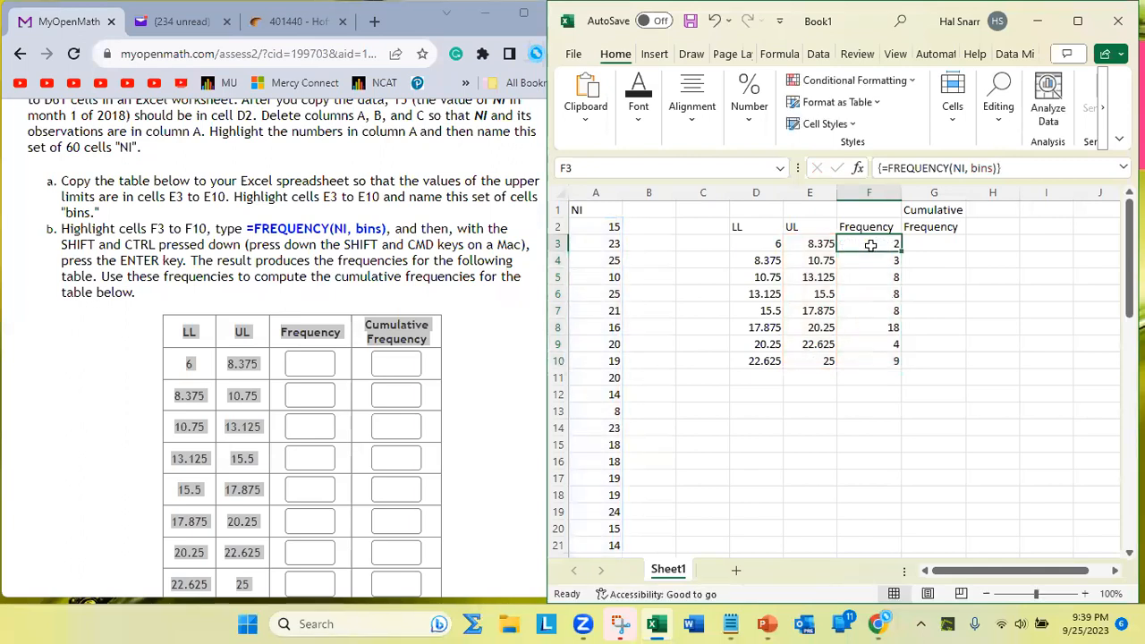
{"action": "left_click_drag", "start_coordinate": [780, 243], "coordinate": [808, 244]}
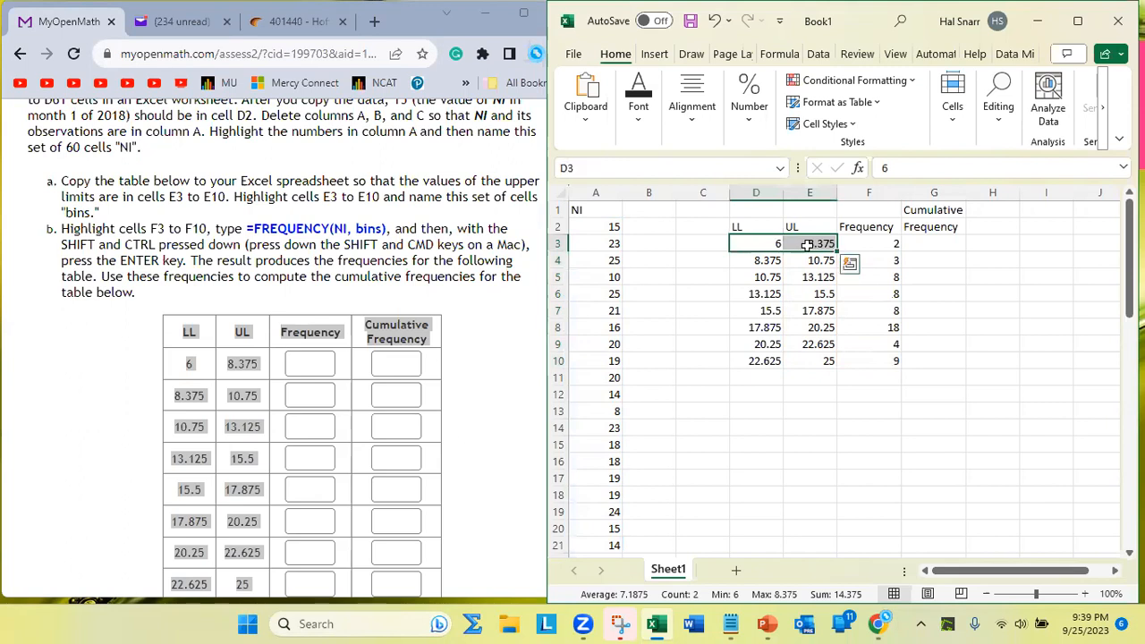
{"action": "left_click", "coordinate": [608, 410]}
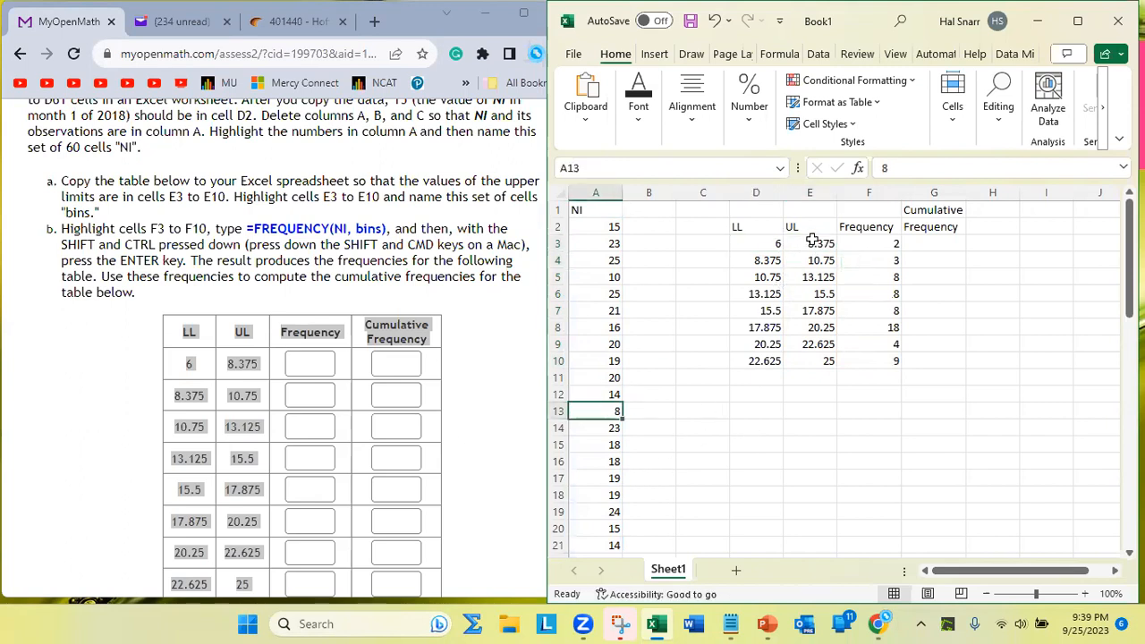
{"action": "scroll", "coordinate": [711, 348], "scroll_direction": "down", "scroll_amount": 7}
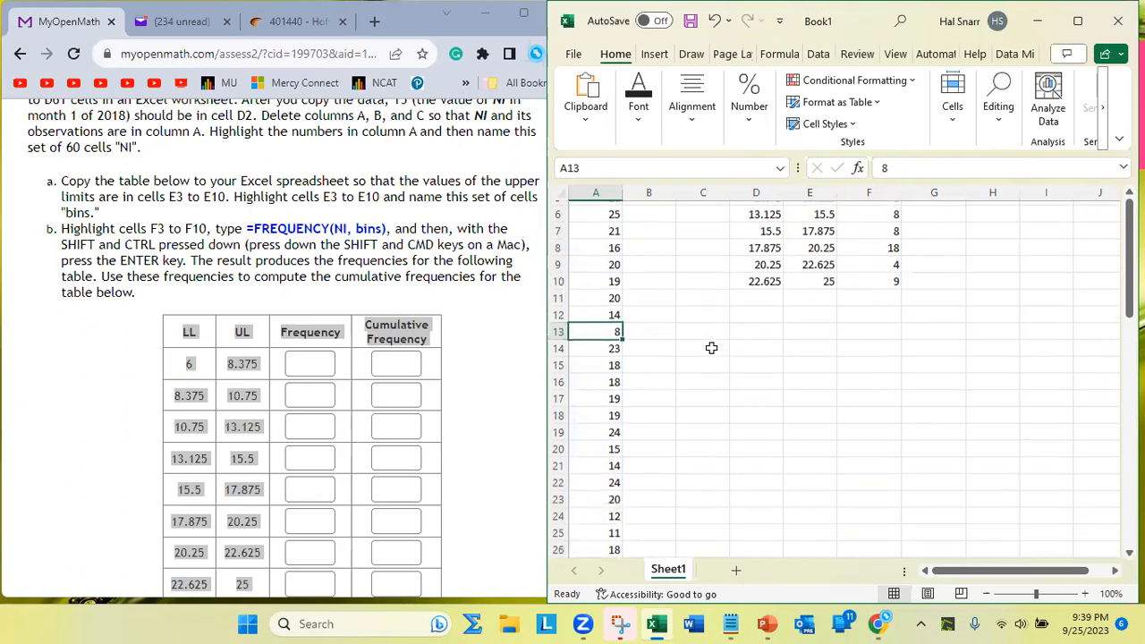
{"action": "scroll", "coordinate": [711, 348], "scroll_direction": "down", "scroll_amount": 3}
{"action": "left_click", "coordinate": [605, 327]}
{"action": "scroll", "coordinate": [607, 328], "scroll_direction": "down", "scroll_amount": 2}
{"action": "scroll", "coordinate": [608, 328], "scroll_direction": "up", "scroll_amount": 12}
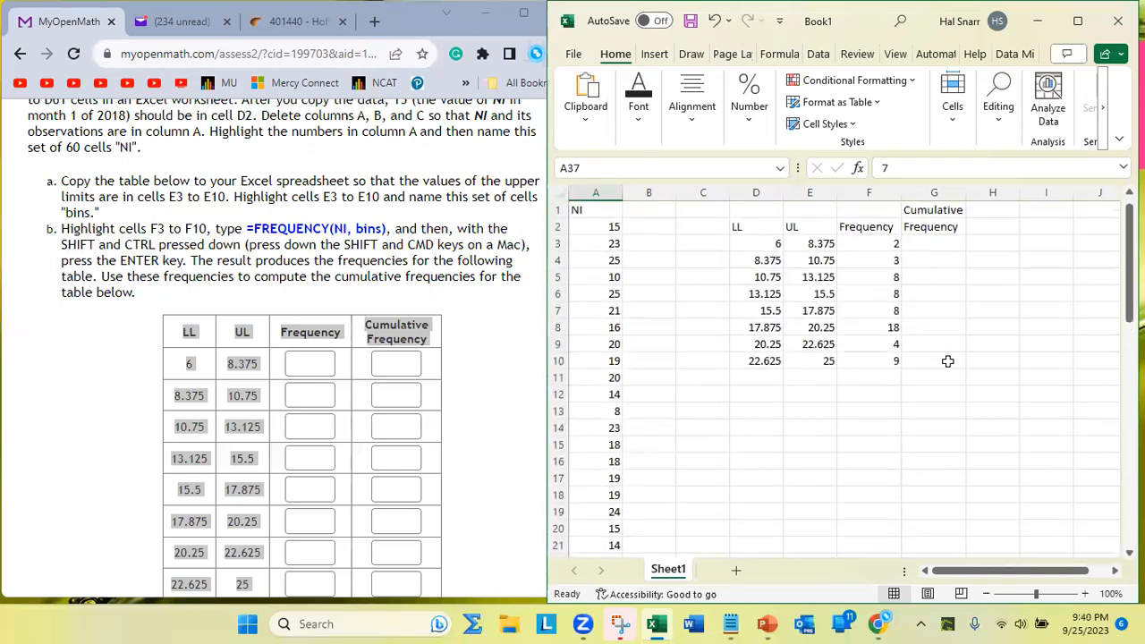
- Label cell E11 below the upper limits as TOTAL
{"action": "double_click", "coordinate": [816, 380]}
{"action": "type", "text": "TPT"}
{"action": "key", "text": "BackSpace"}
{"action": "key", "text": "BackSpace"}
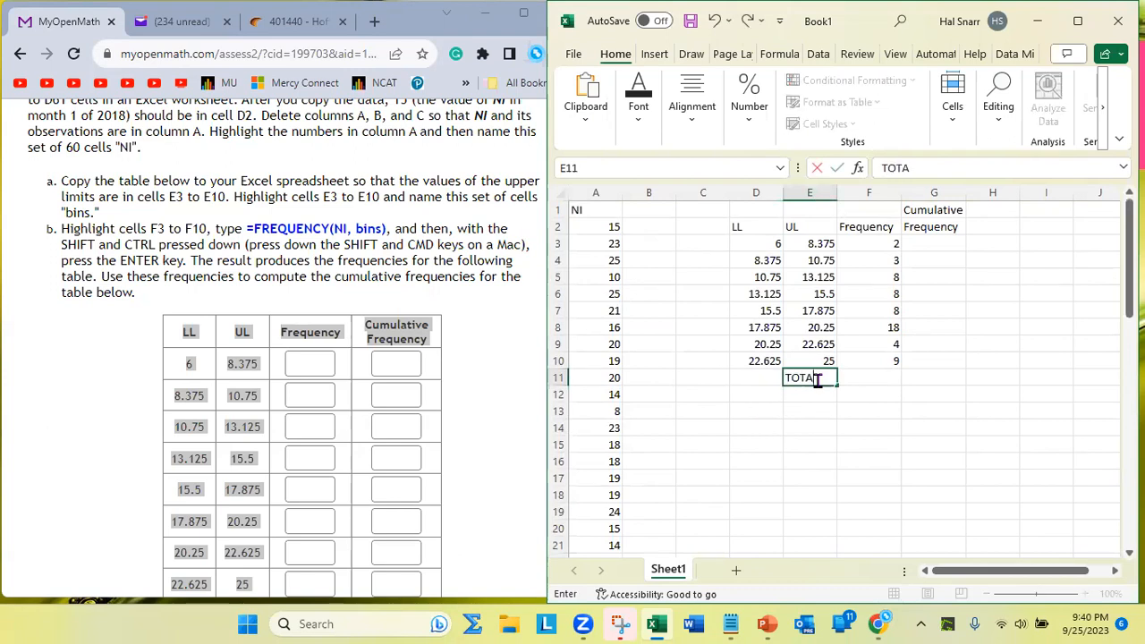
{"action": "key", "text": "Return"}
- Total the class frequencies in cell F11 with a SUM formula over F3:F10
{"action": "key", "text": "Right"}
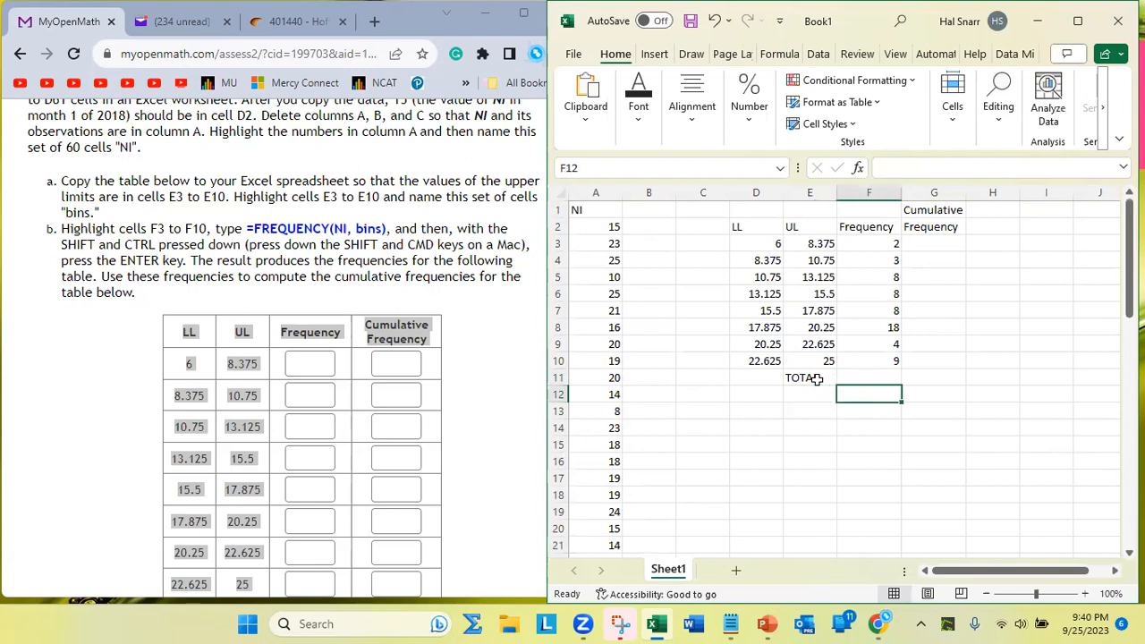
{"action": "key", "text": "Up"}
{"action": "type", "text": "="}
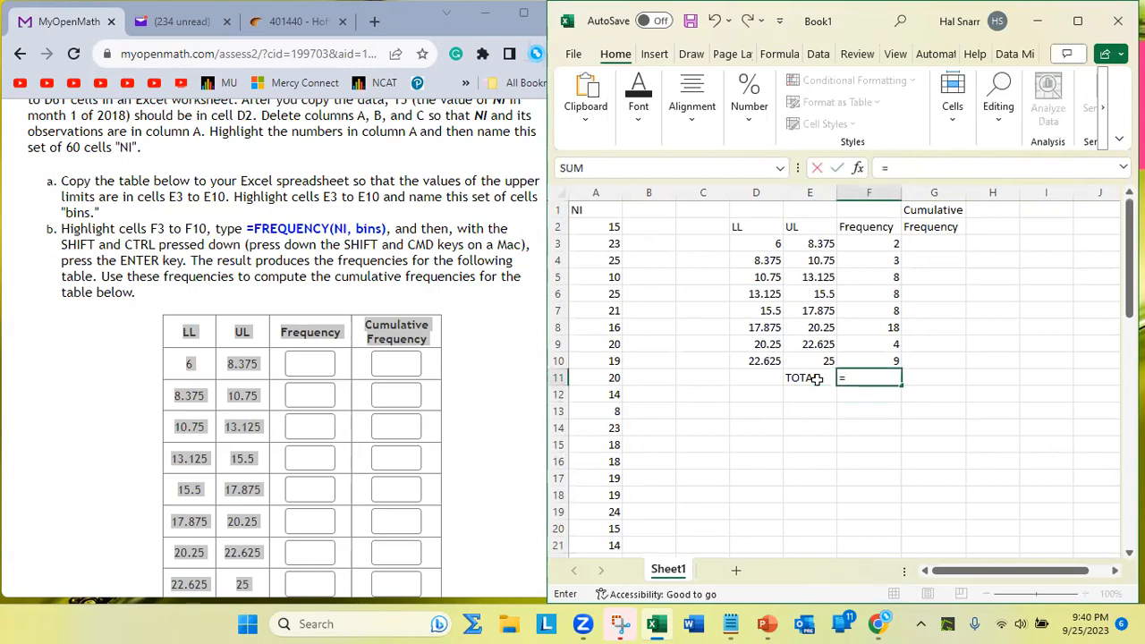
{"action": "type", "text": "sum"}
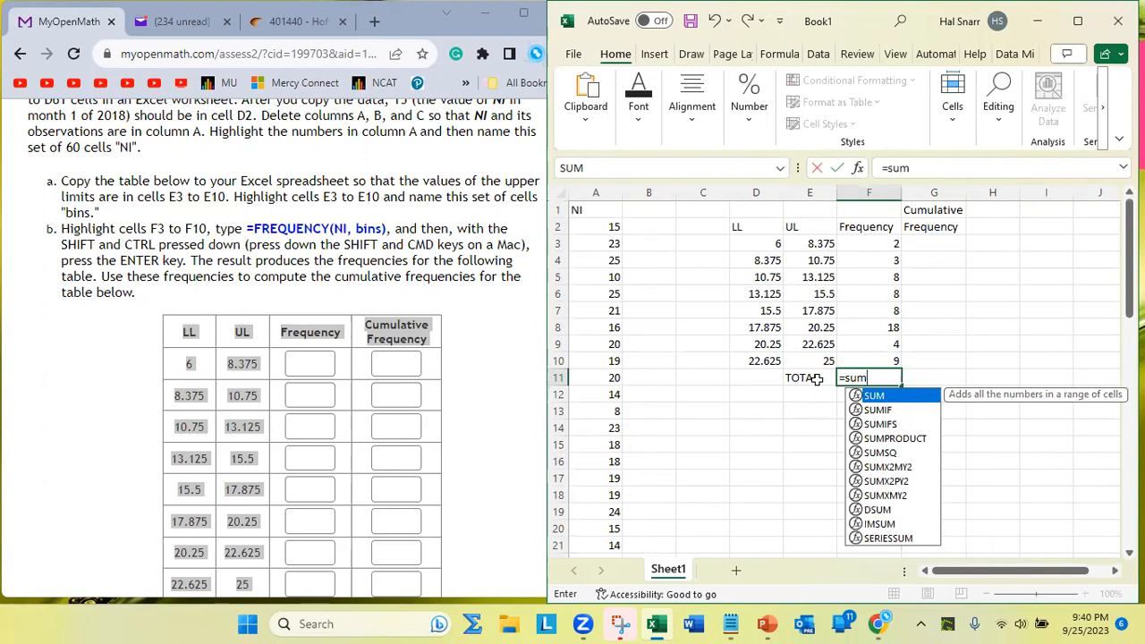
{"action": "type", "text": "("}
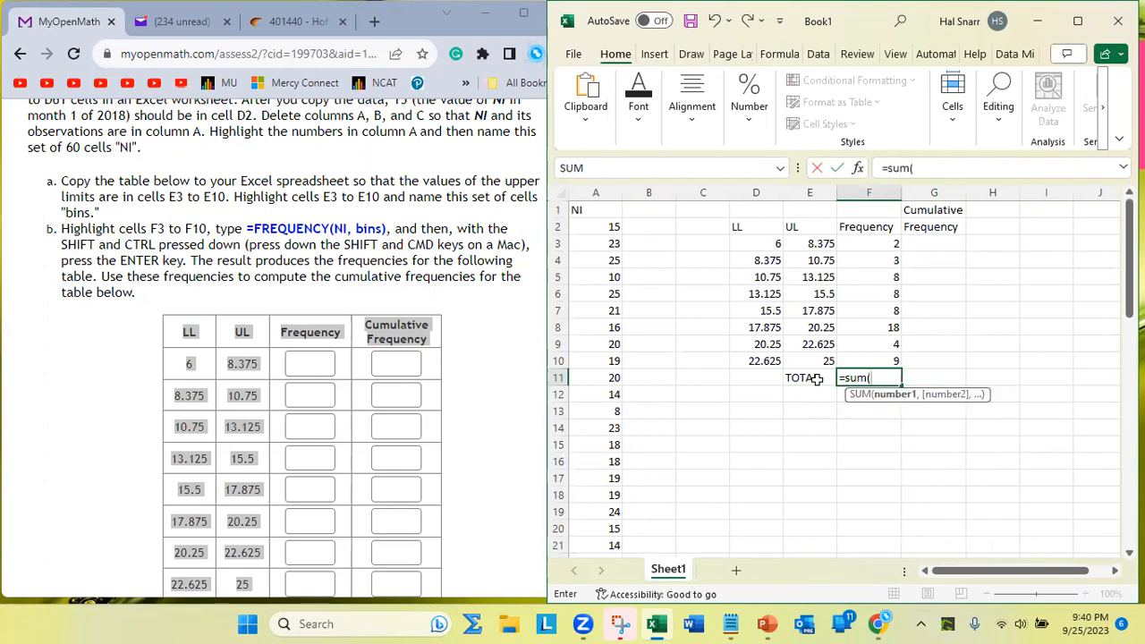
{"action": "left_click", "coordinate": [882, 243]}
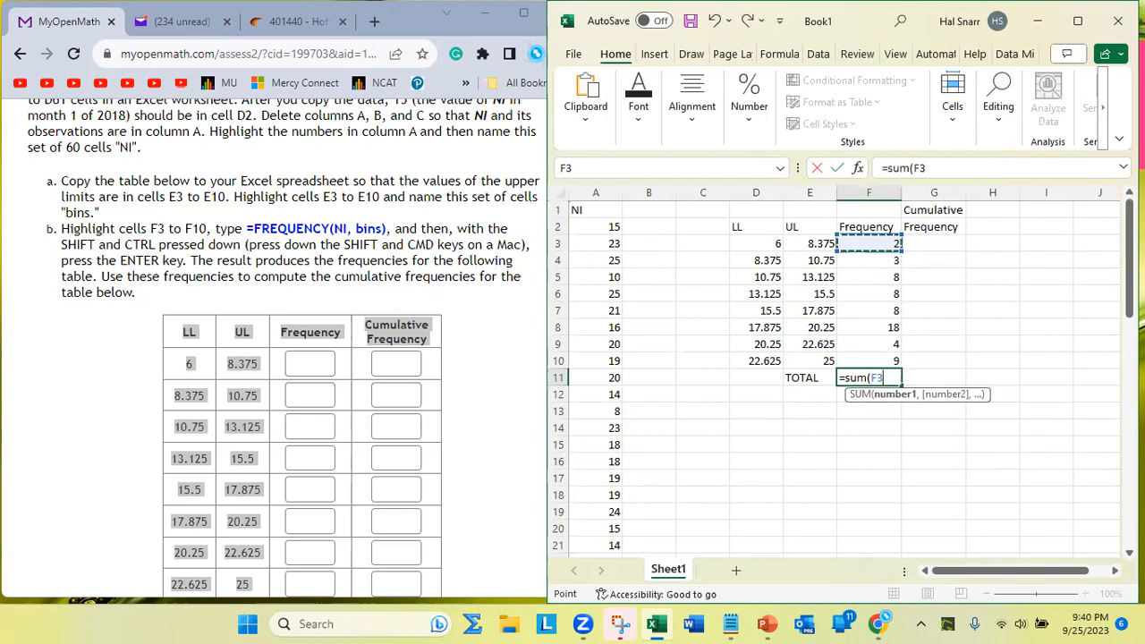
{"action": "left_click_drag", "start_coordinate": [882, 243], "coordinate": [894, 367]}
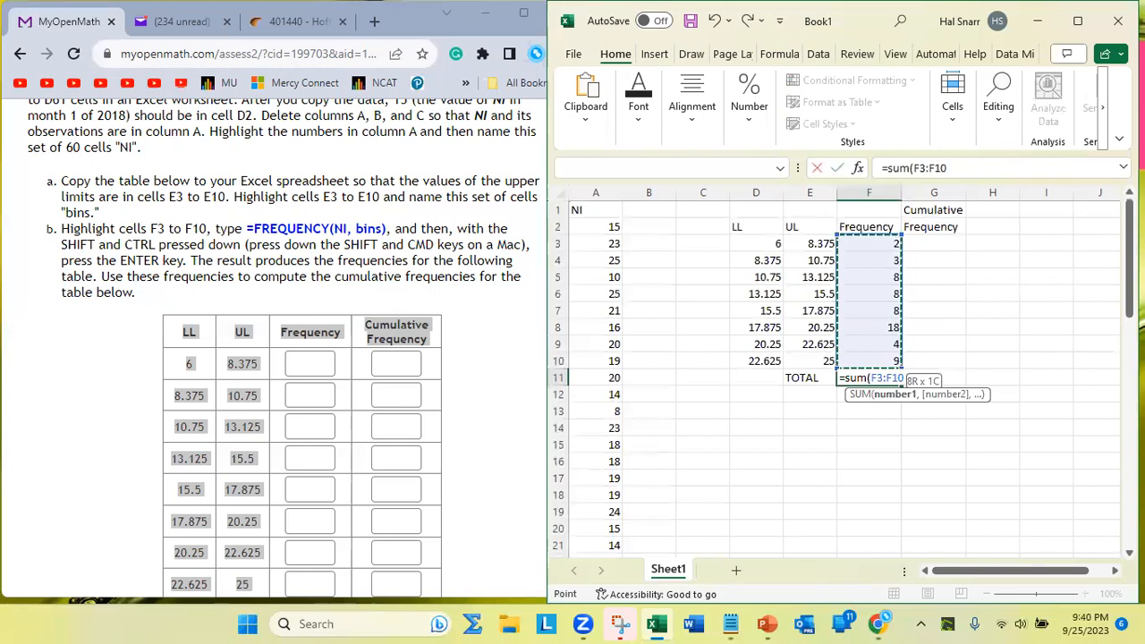
{"action": "key", "text": "Return"}
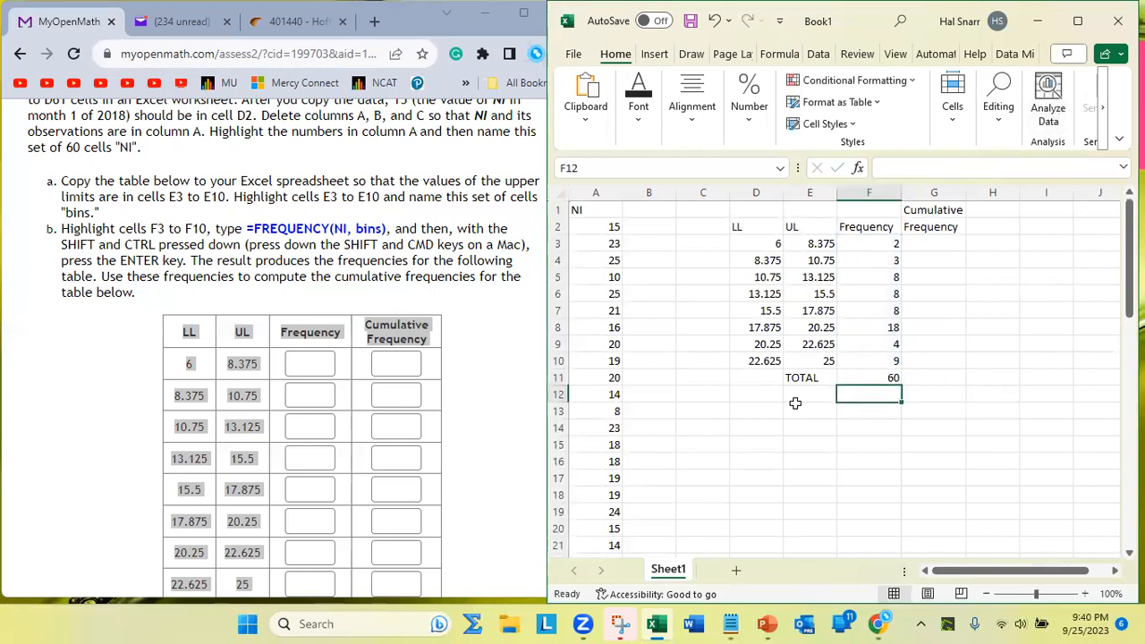
- Make the TOTAL label and its sum in E11:F11 bold, along with the table headers in D1:G2
{"action": "left_click", "coordinate": [812, 376]}
{"action": "left_click_drag", "start_coordinate": [845, 378], "coordinate": [866, 379]}
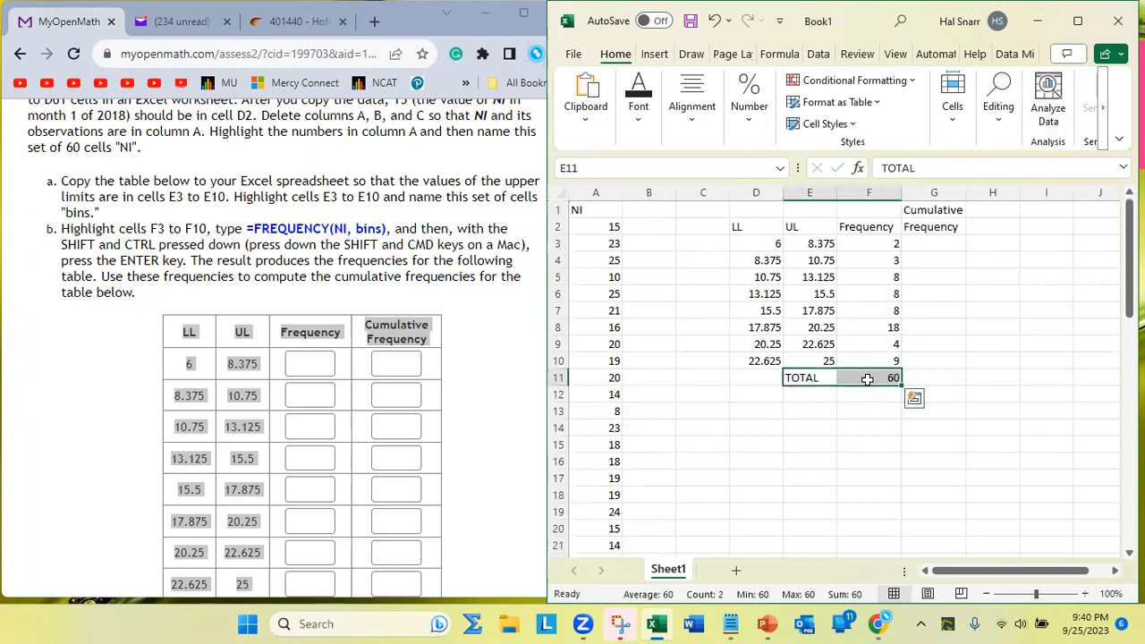
{"action": "left_click", "coordinate": [735, 209]}
{"action": "left_click_drag", "start_coordinate": [735, 210], "coordinate": [929, 227]}
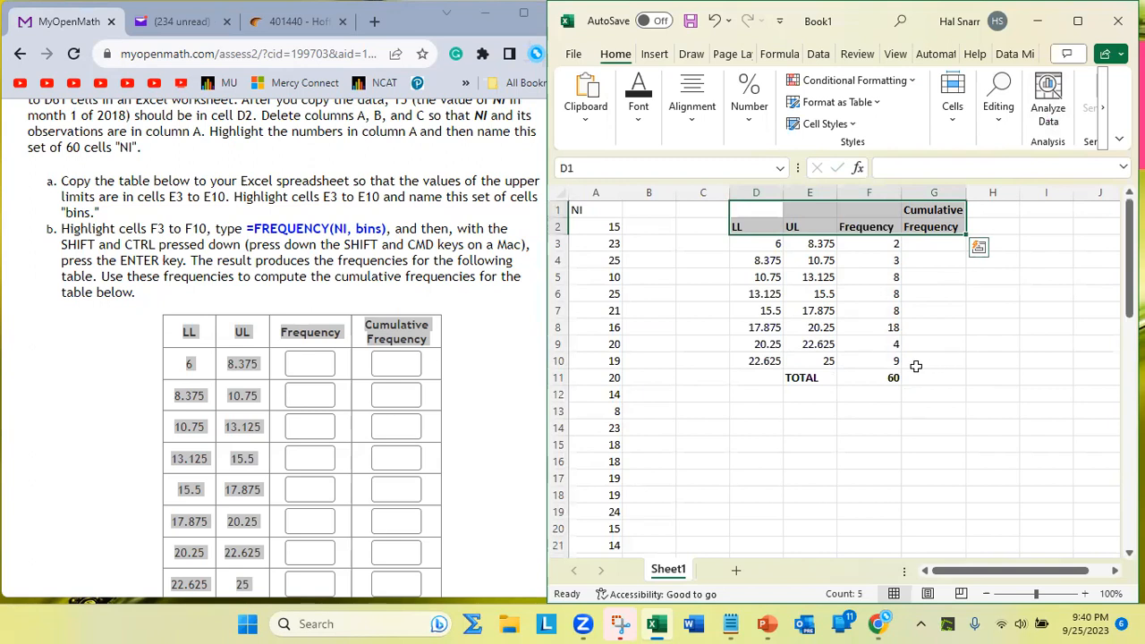
- Enter =sum(F3:F10) in G10 as the cumulative frequency of the last class
{"action": "left_click", "coordinate": [955, 357]}
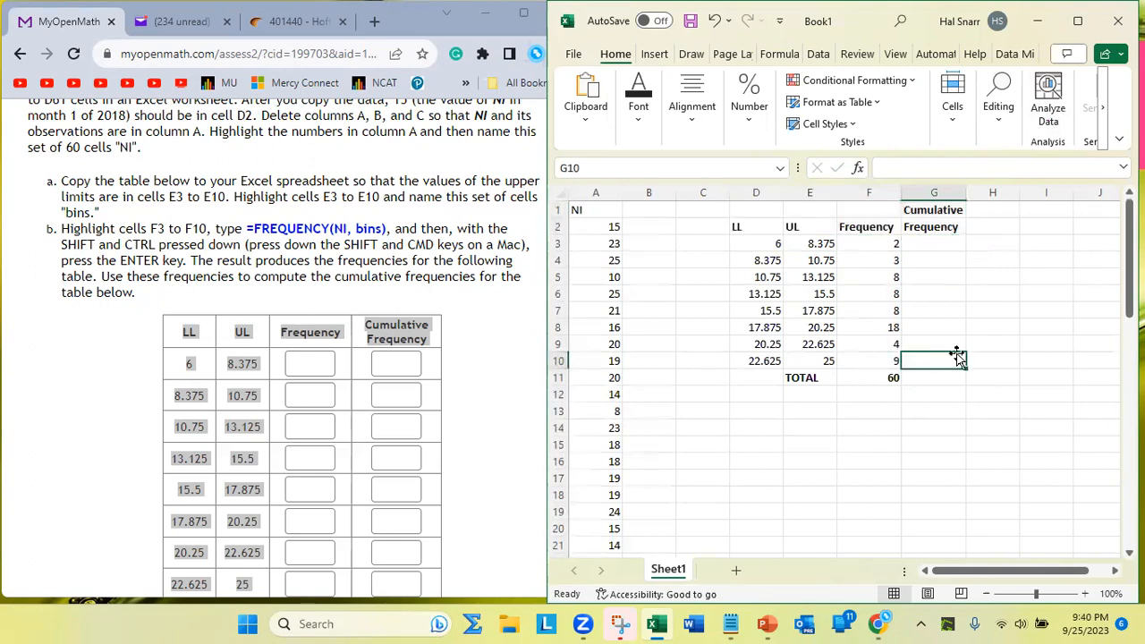
{"action": "type", "text": "=sum("}
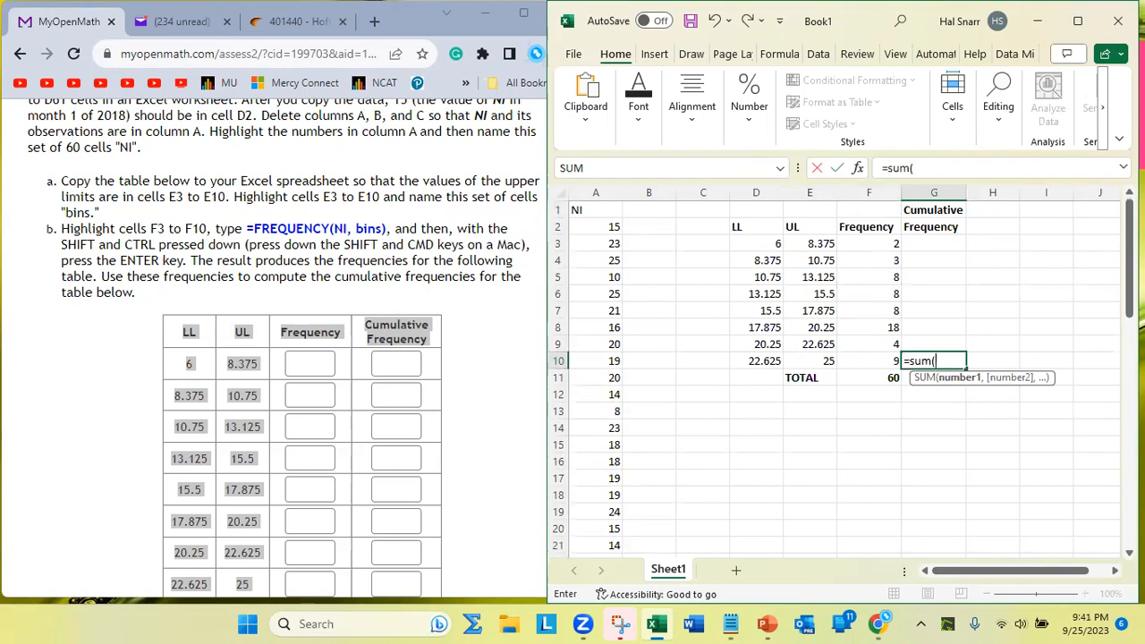
{"action": "key", "text": "Left"}
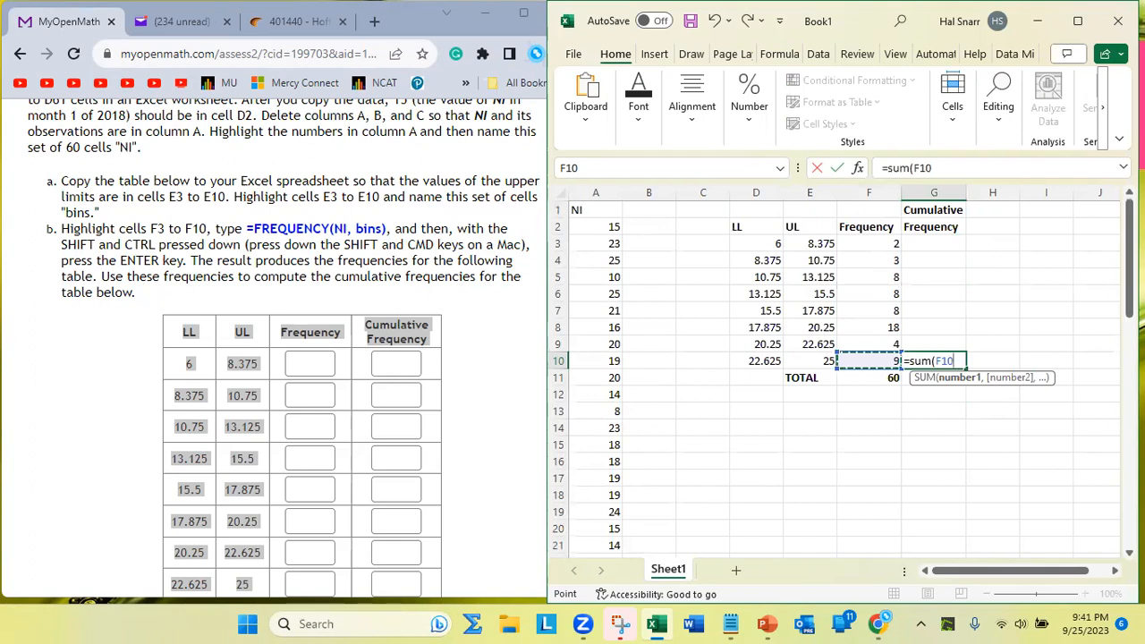
{"action": "key", "text": "shift+Up"}
{"action": "key", "text": "shift+Up"}
{"action": "key", "text": "shift+Up"}
{"action": "key", "text": "shift+Up"}
{"action": "key", "text": "shift+Up"}
{"action": "key", "text": "shift+Up"}
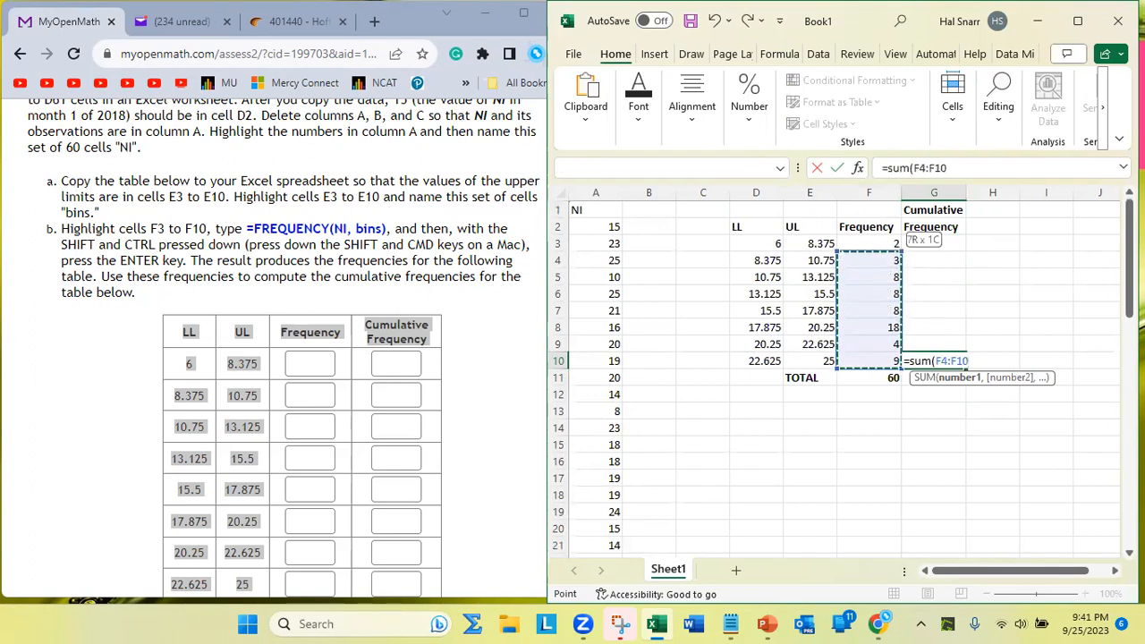
{"action": "key", "text": "shift+Up"}
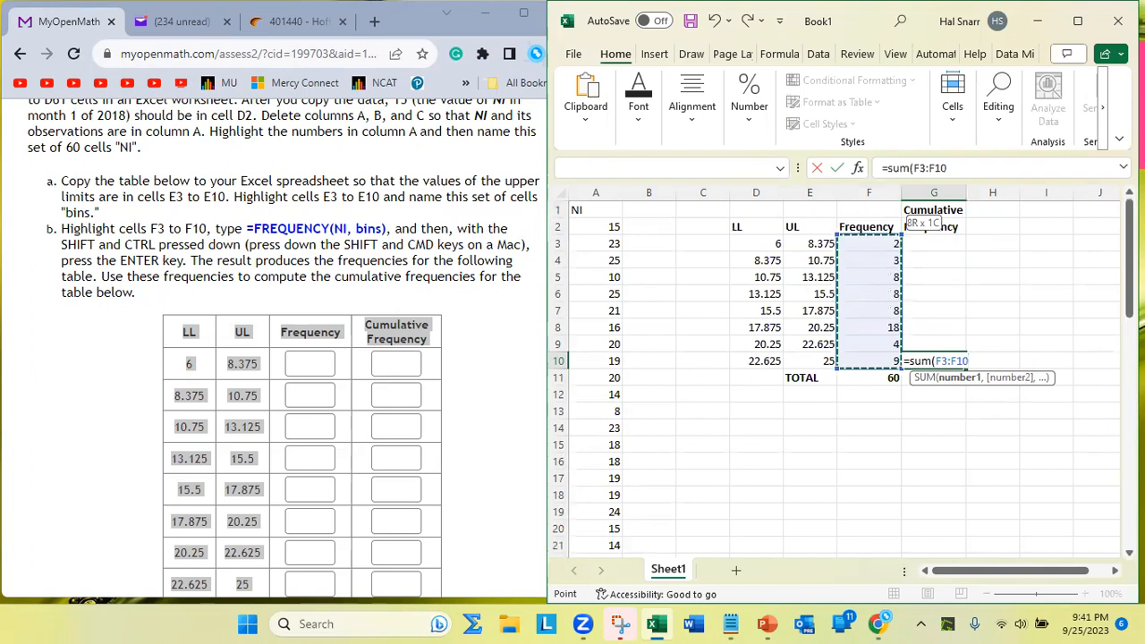
{"action": "type", "text": ")"}
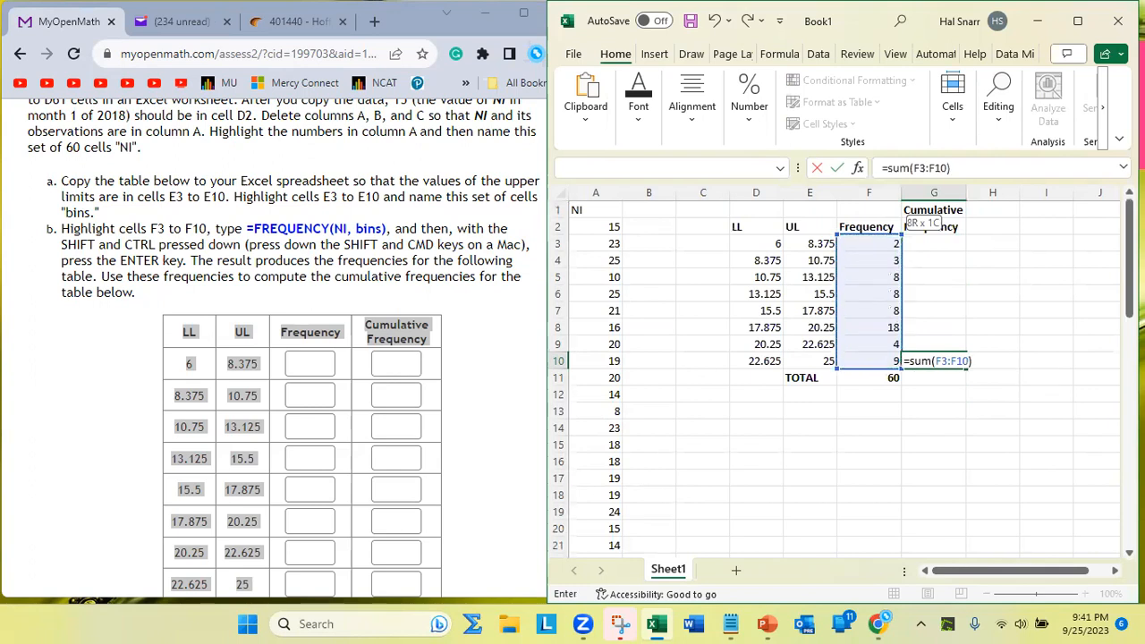
{"action": "key", "text": "Return"}
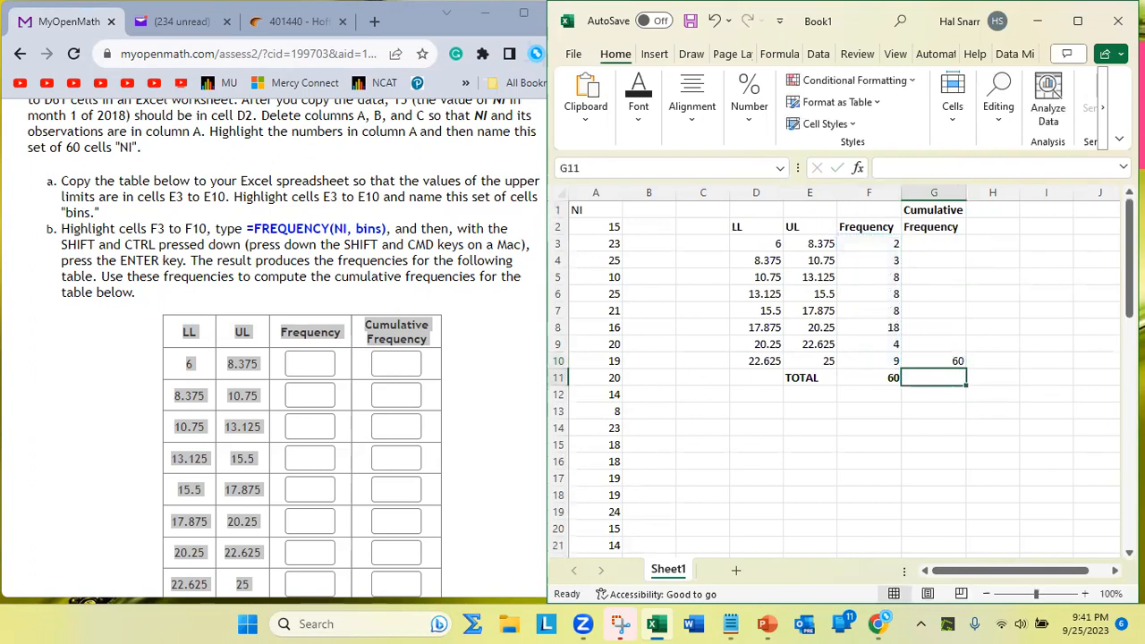
- Examine the NI data, the last two upper limits and frequencies F3 to F9 to interpret the cumulative frequency column
{"action": "key", "text": "Up"}
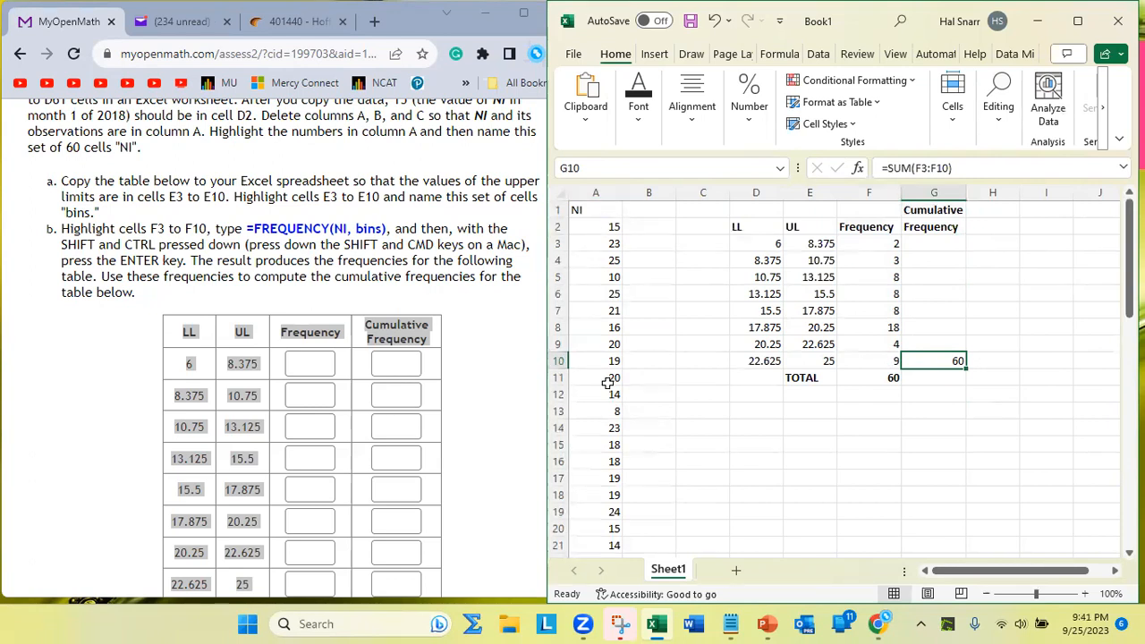
{"action": "scroll", "coordinate": [608, 382], "scroll_direction": "down", "scroll_amount": 20}
{"action": "scroll", "coordinate": [606, 468], "scroll_direction": "up", "scroll_amount": 20}
{"action": "left_click", "coordinate": [824, 358]}
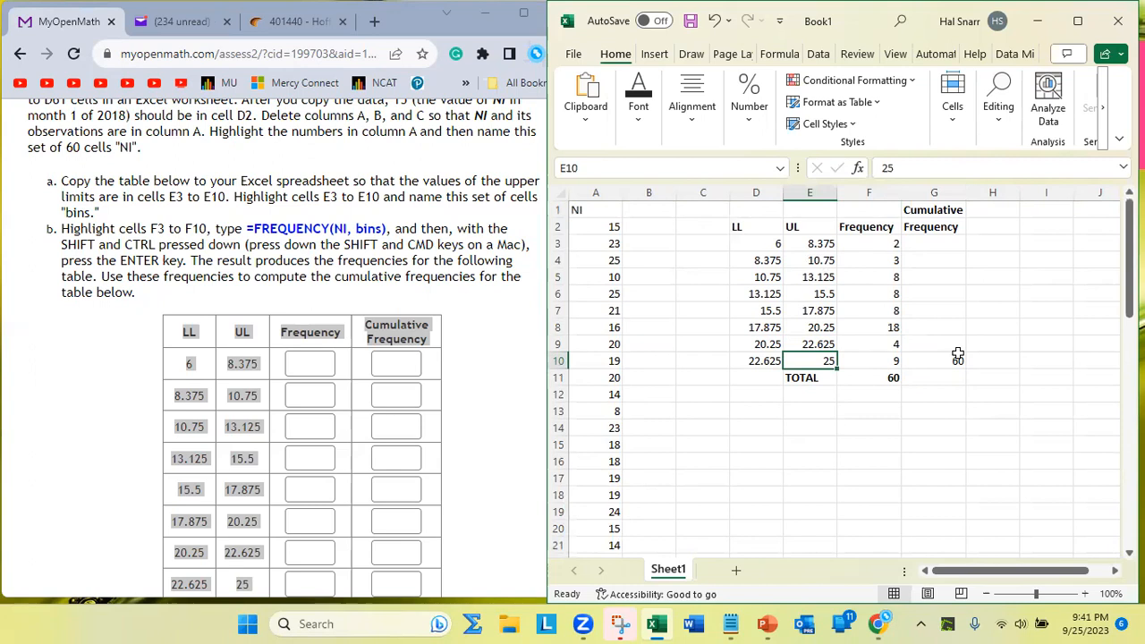
{"action": "left_click", "coordinate": [933, 341]}
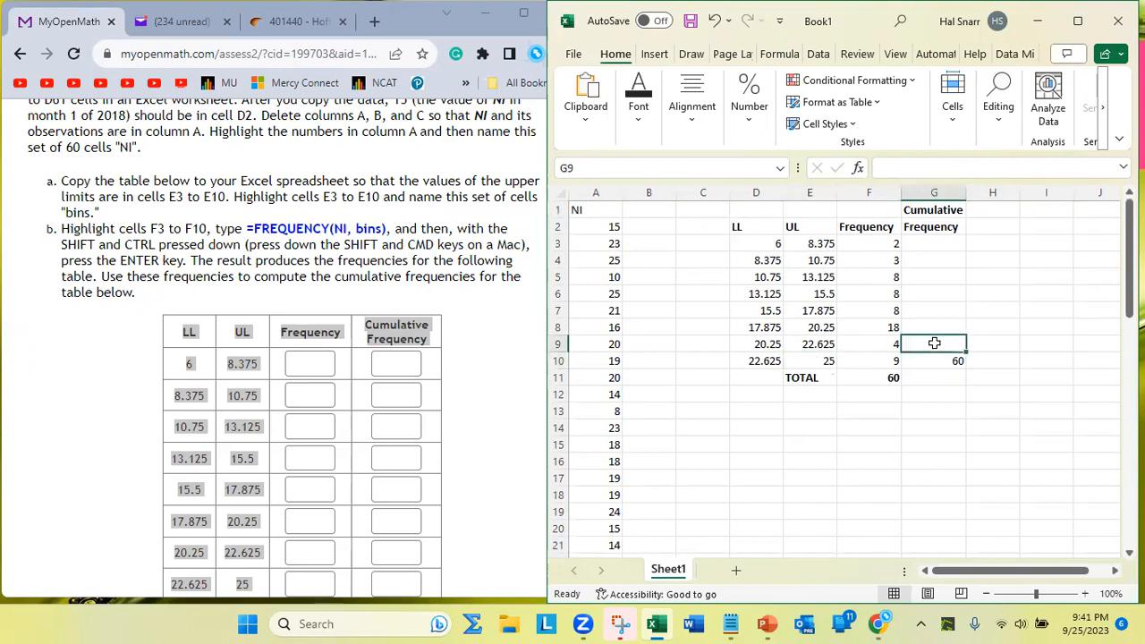
{"action": "left_click", "coordinate": [587, 193]}
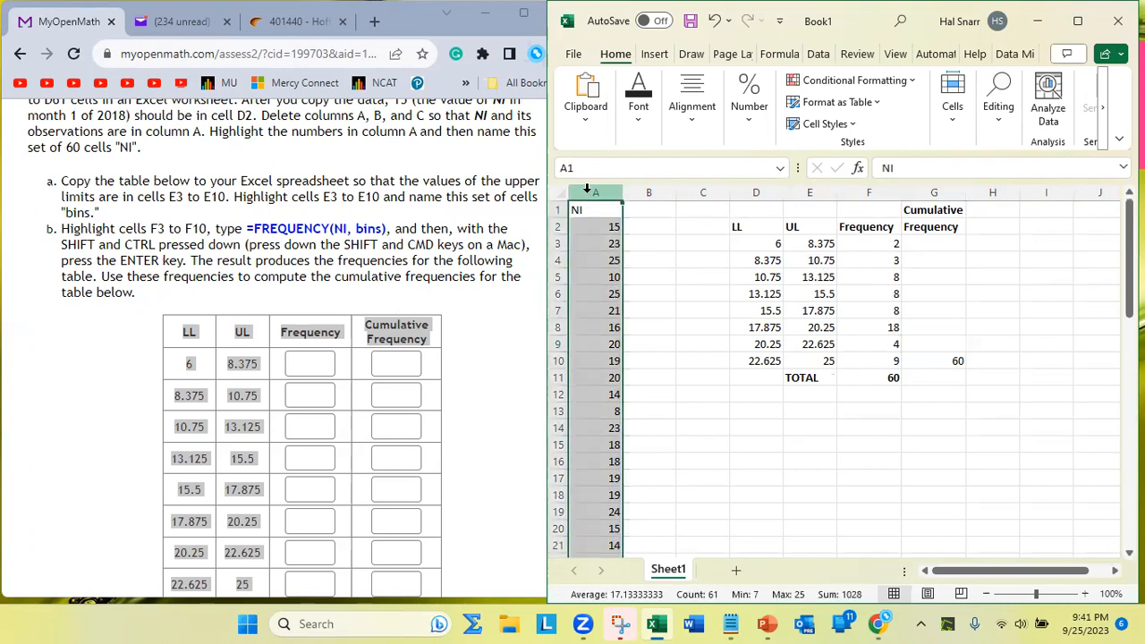
{"action": "left_click", "coordinate": [817, 345]}
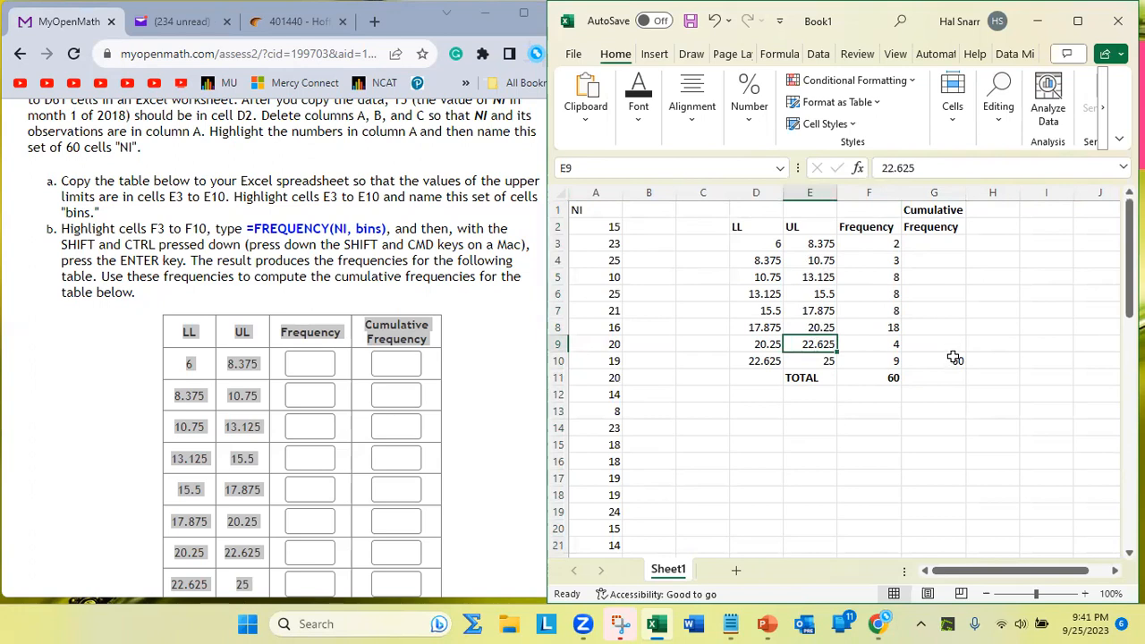
{"action": "left_click_drag", "start_coordinate": [874, 244], "coordinate": [882, 340]}
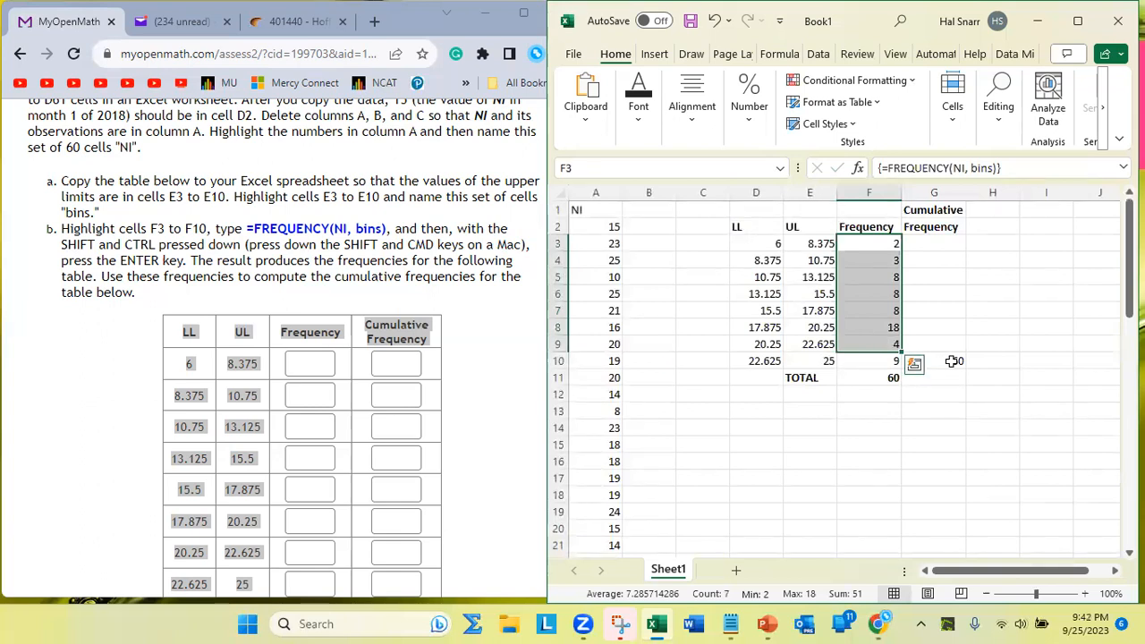
{"action": "left_click", "coordinate": [880, 243]}
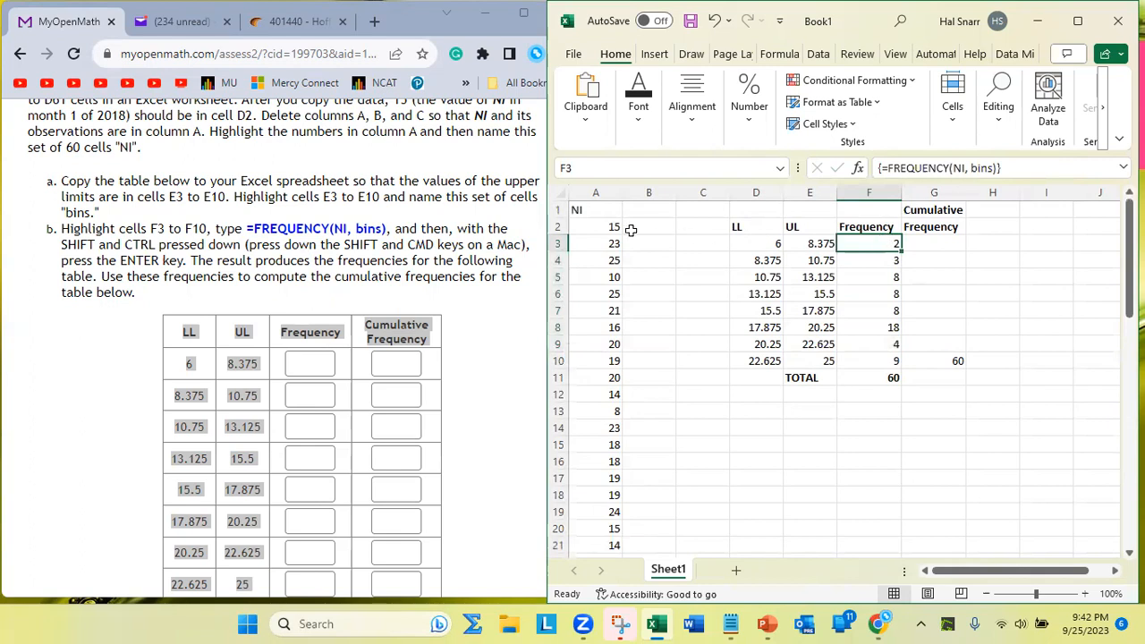
- Change the G10 formula to =SUM(F$3:F10) and fill it upward through G3
{"action": "left_click", "coordinate": [948, 359]}
{"action": "double_click", "coordinate": [946, 360]}
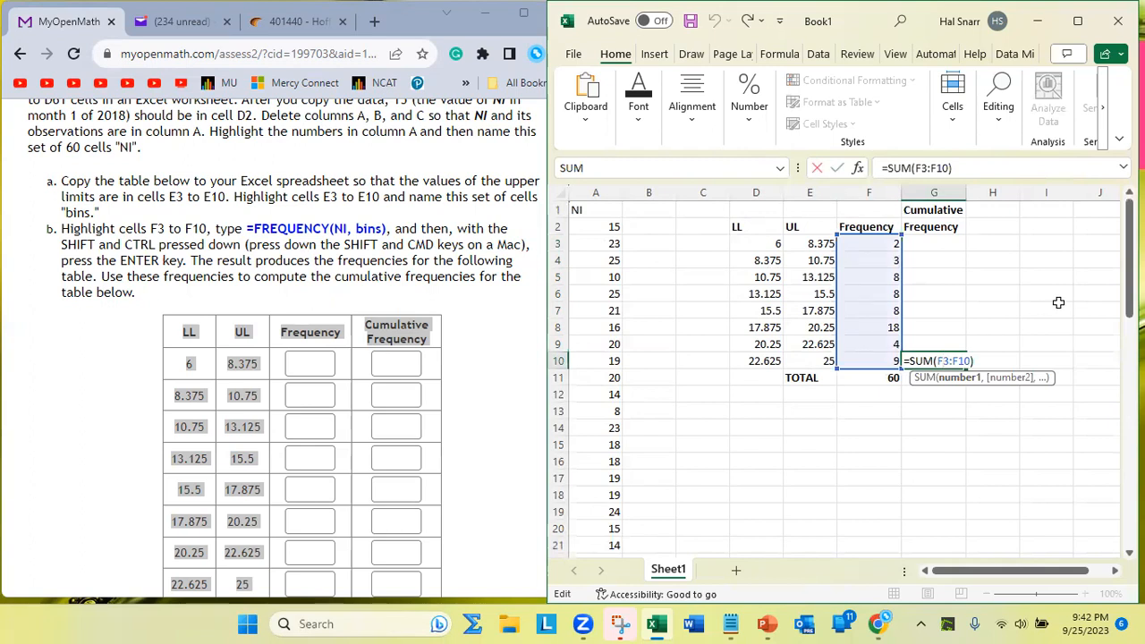
{"action": "type", "text": "$"}
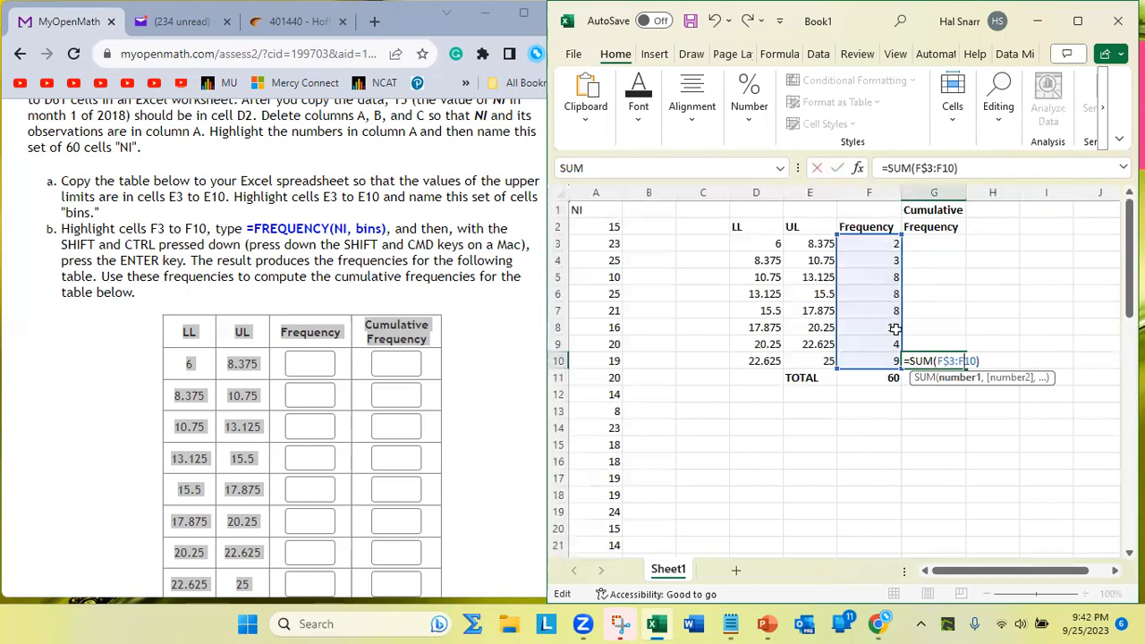
{"action": "key", "text": "ctrl+Return"}
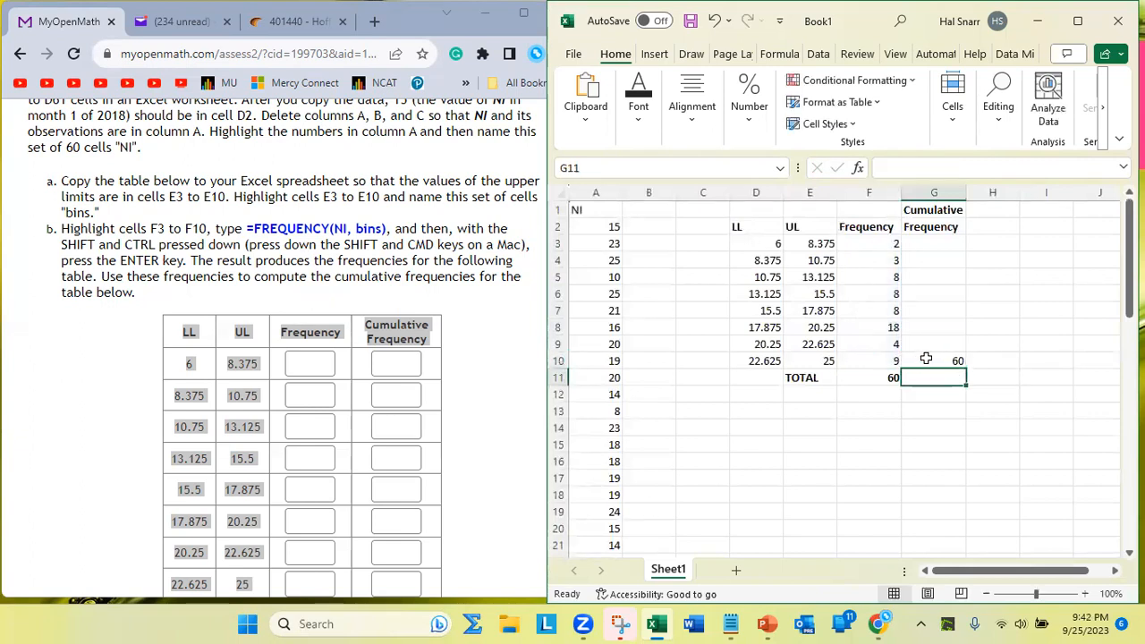
{"action": "left_click_drag", "start_coordinate": [967, 371], "coordinate": [958, 237]}
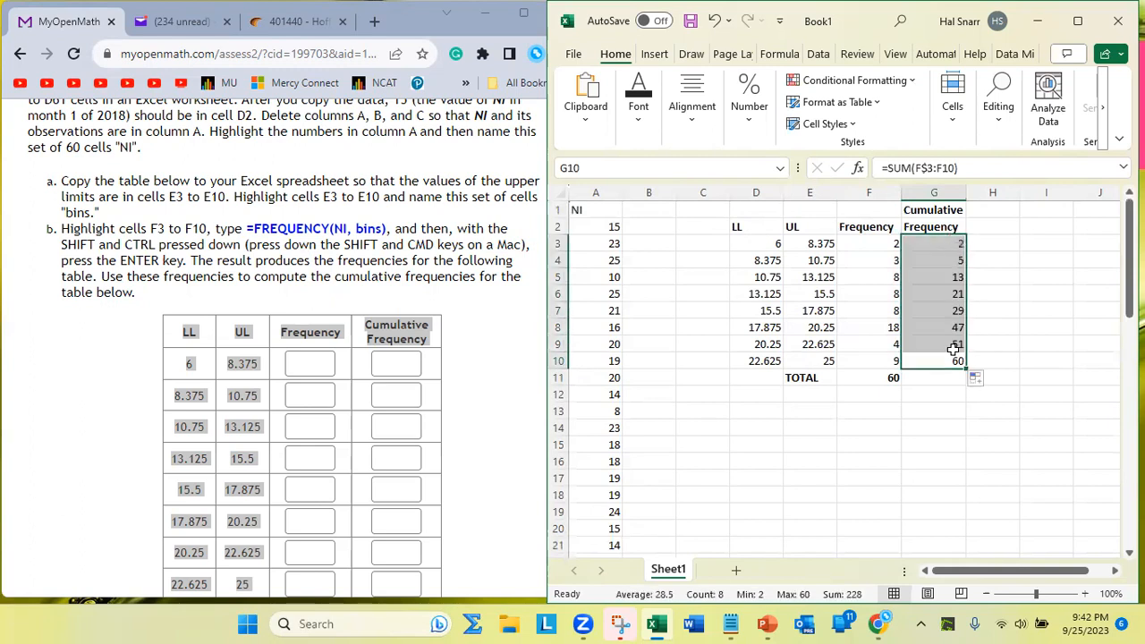
- Check the summed range of each cumulative frequency formula from G9 up to G4
{"action": "double_click", "coordinate": [949, 345]}
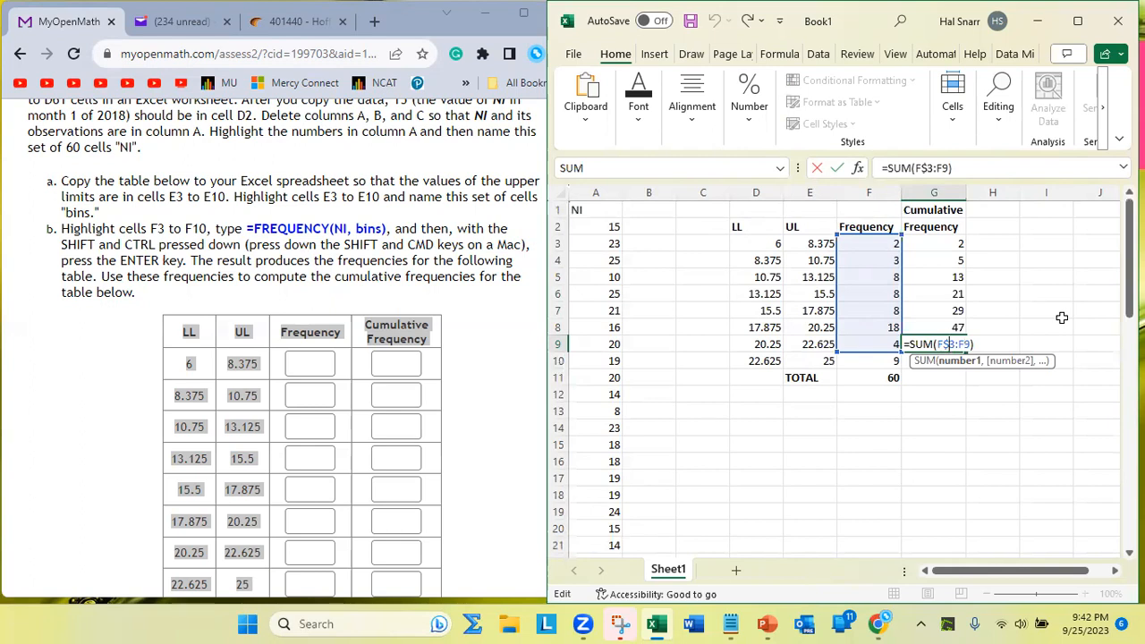
{"action": "key", "text": "Return"}
{"action": "double_click", "coordinate": [940, 327]}
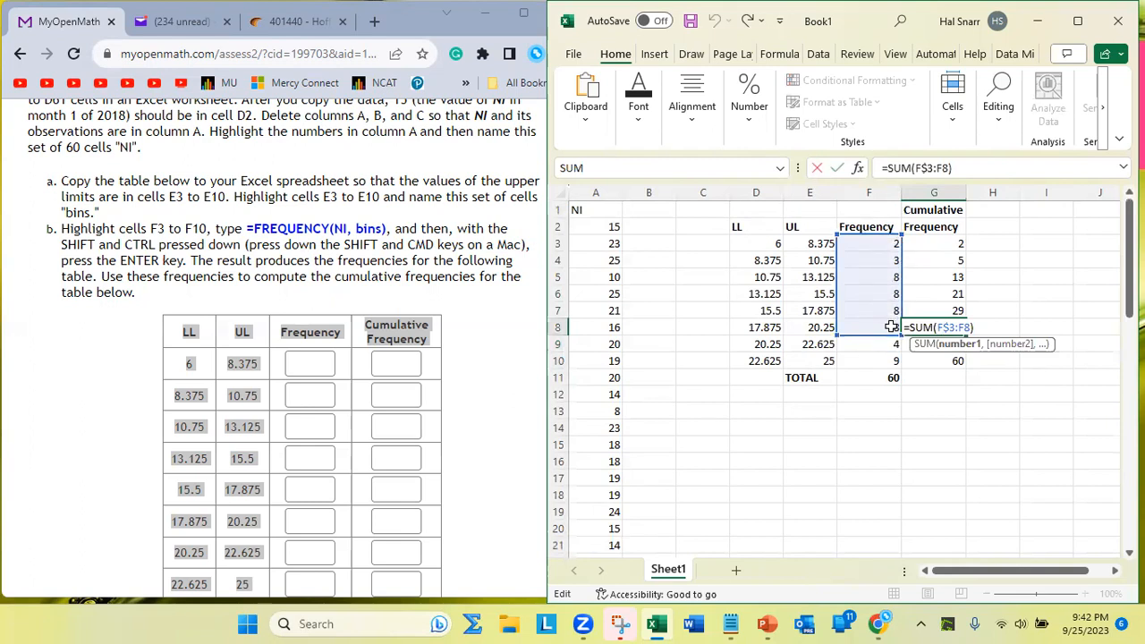
{"action": "key", "text": "Return"}
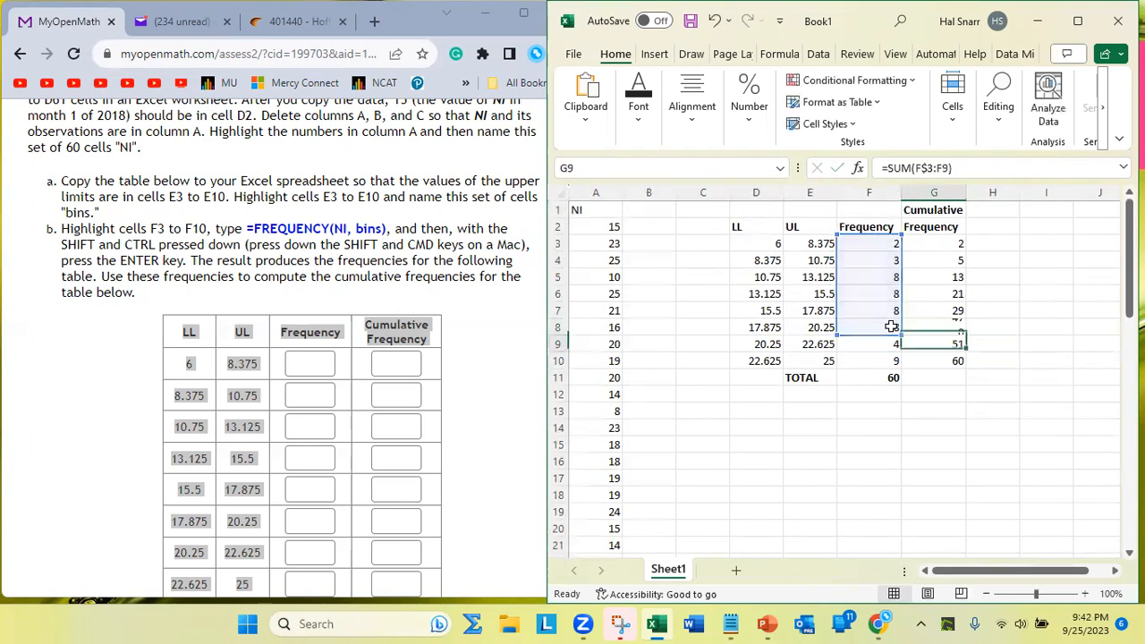
{"action": "double_click", "coordinate": [957, 305]}
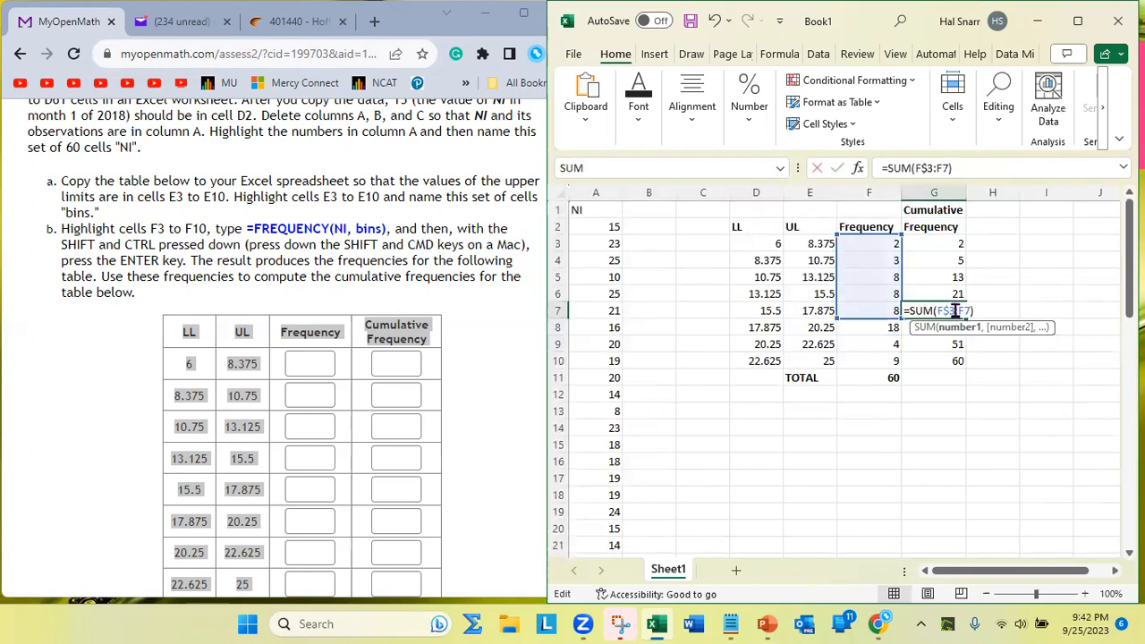
{"action": "key", "text": "Return"}
{"action": "double_click", "coordinate": [947, 294]}
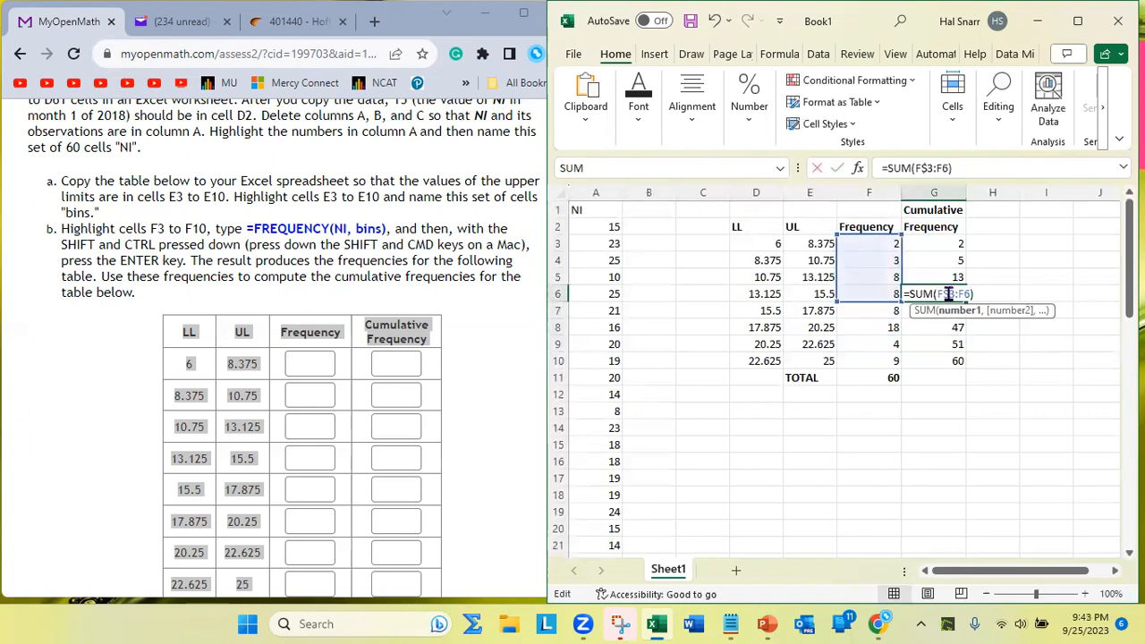
{"action": "key", "text": "Return"}
{"action": "double_click", "coordinate": [949, 277]}
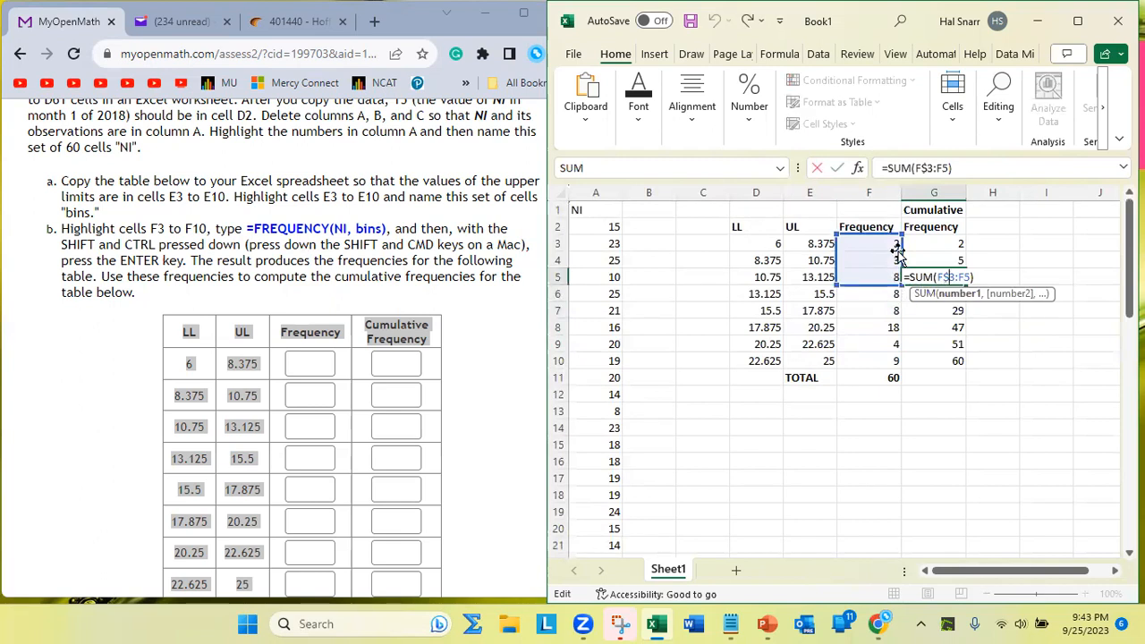
{"action": "key", "text": "Return"}
{"action": "double_click", "coordinate": [952, 260]}
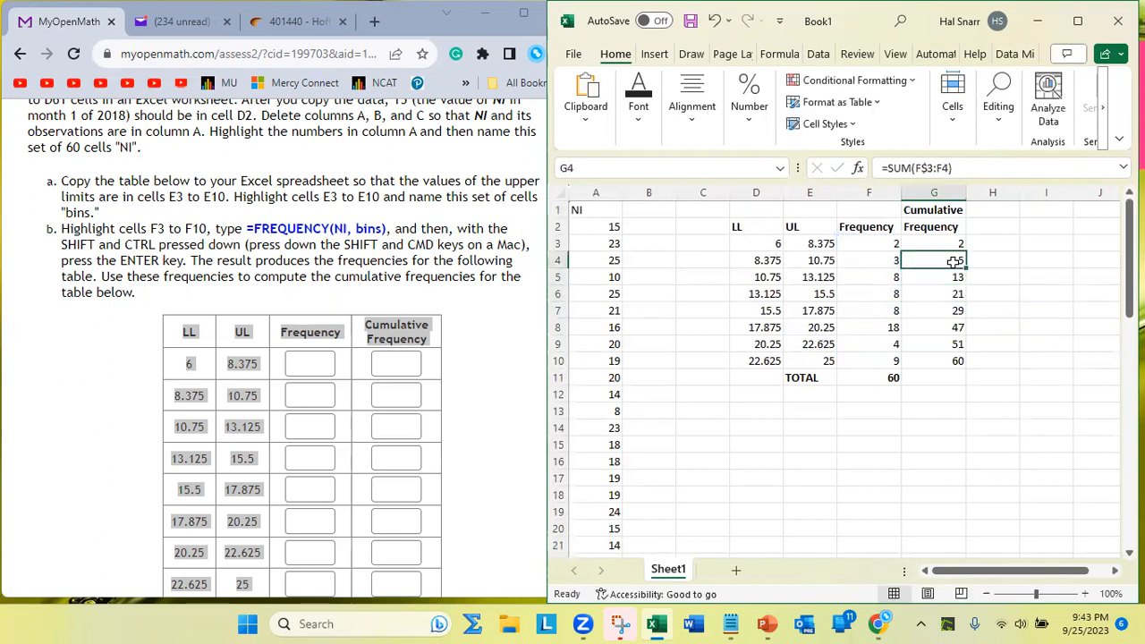
{"action": "key", "text": "Return"}
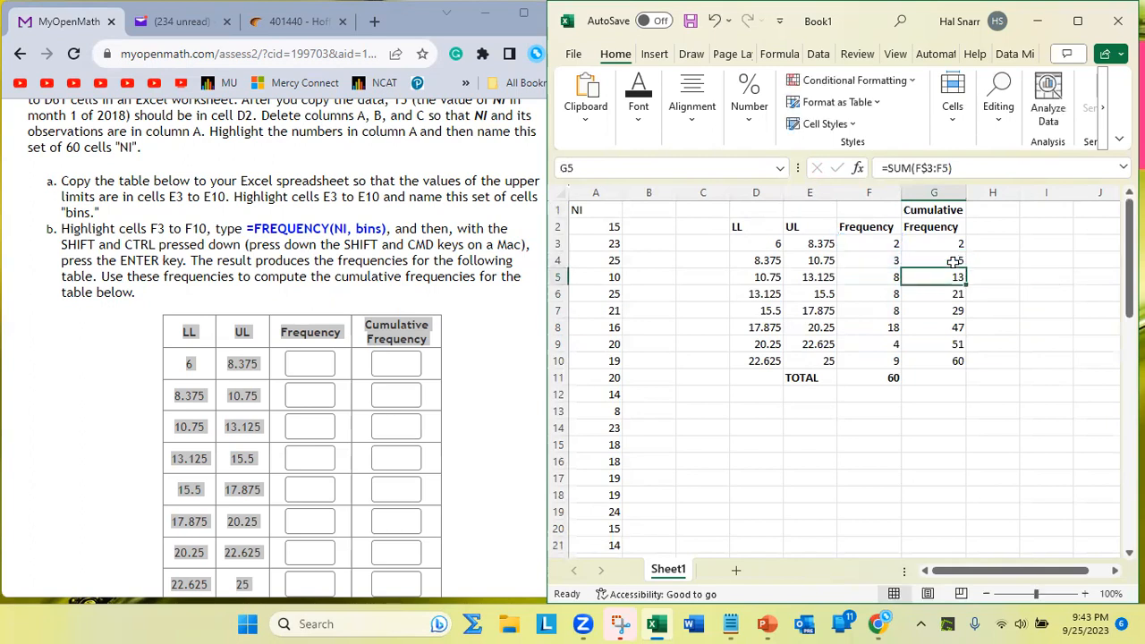
- Compare the frequencies in F3:F10 and their total in F11 with the cumulative frequency in G10
{"action": "left_click_drag", "start_coordinate": [940, 243], "coordinate": [947, 357]}
{"action": "left_click_drag", "start_coordinate": [872, 242], "coordinate": [957, 360]}
{"action": "left_click", "coordinate": [881, 380]}
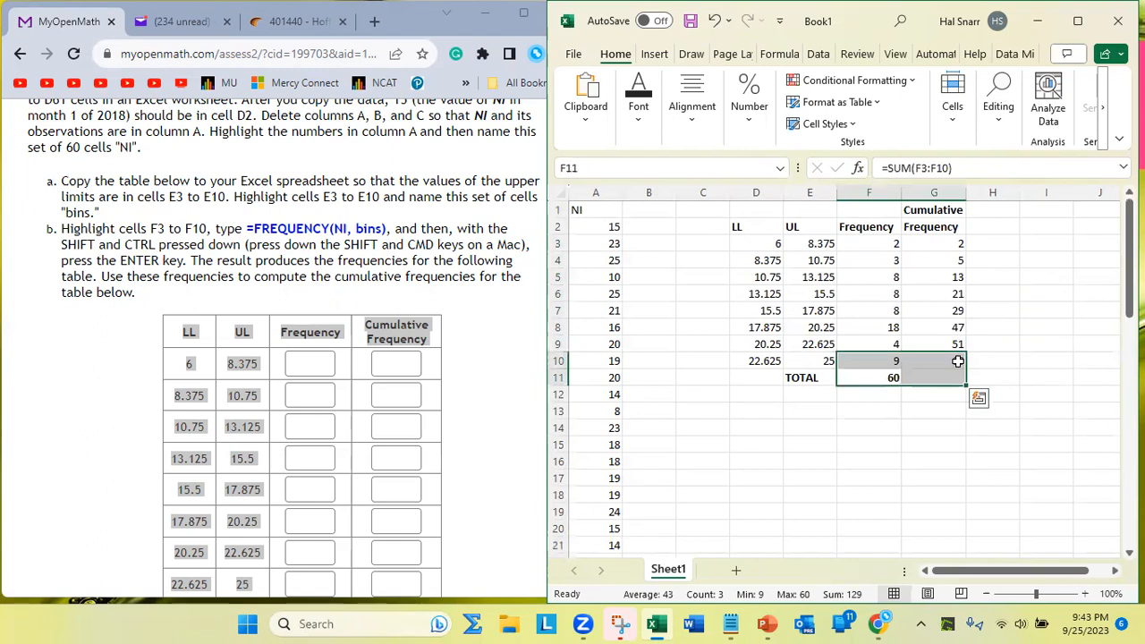
{"action": "left_click", "coordinate": [1011, 361]}
{"action": "left_click", "coordinate": [950, 364]}
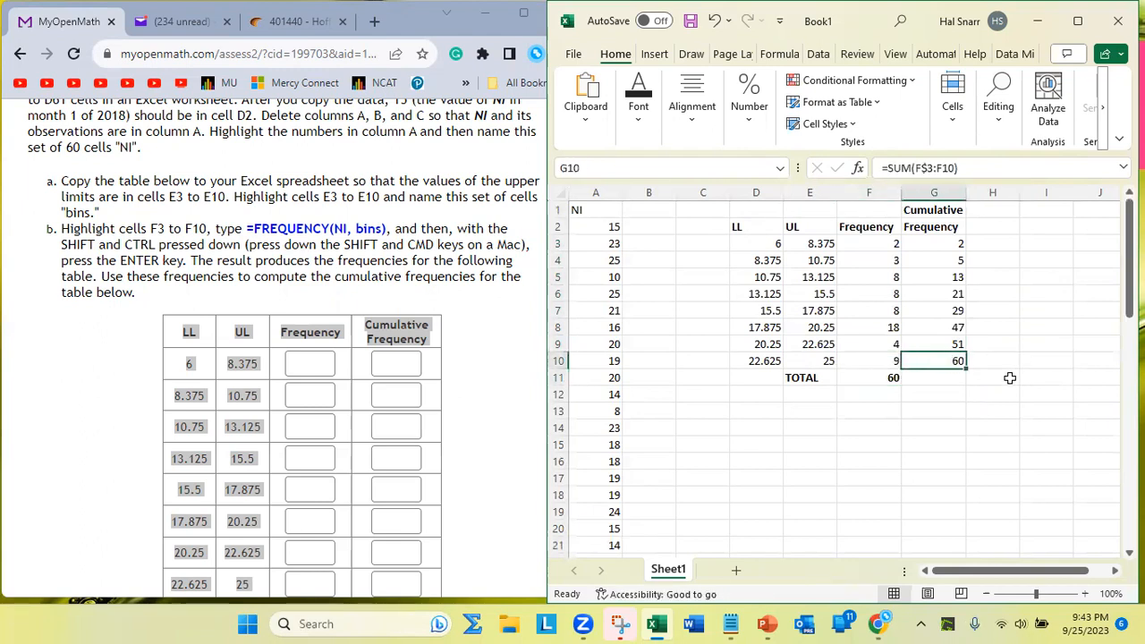
{"action": "left_click_drag", "start_coordinate": [871, 243], "coordinate": [882, 357]}
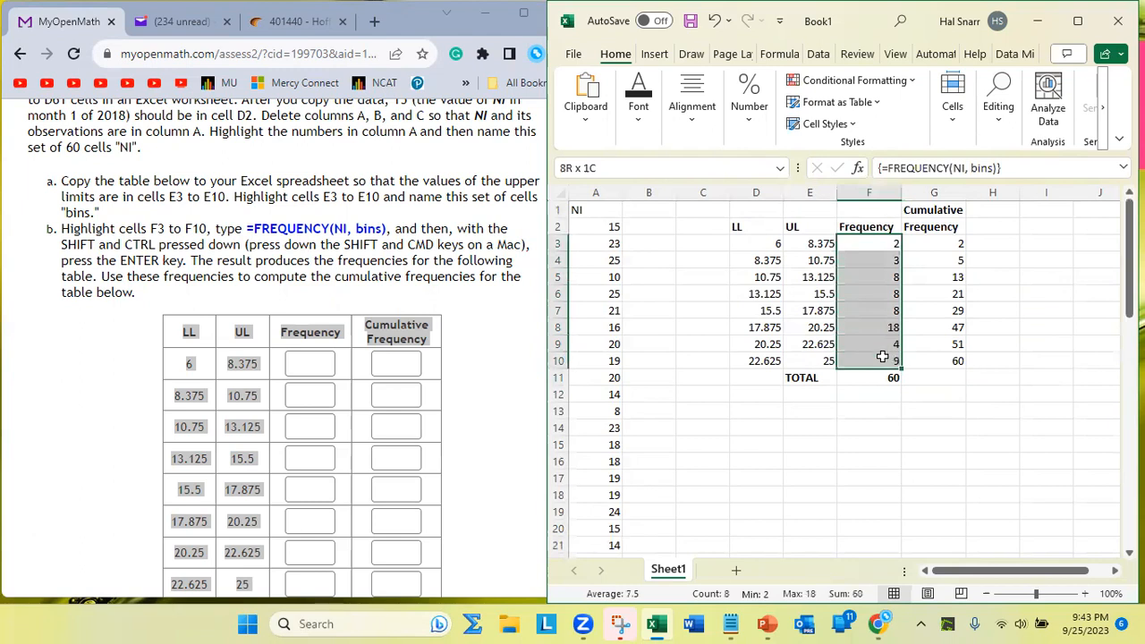
{"action": "left_click", "coordinate": [864, 241]}
{"action": "left_click_drag", "start_coordinate": [864, 273], "coordinate": [873, 366]}
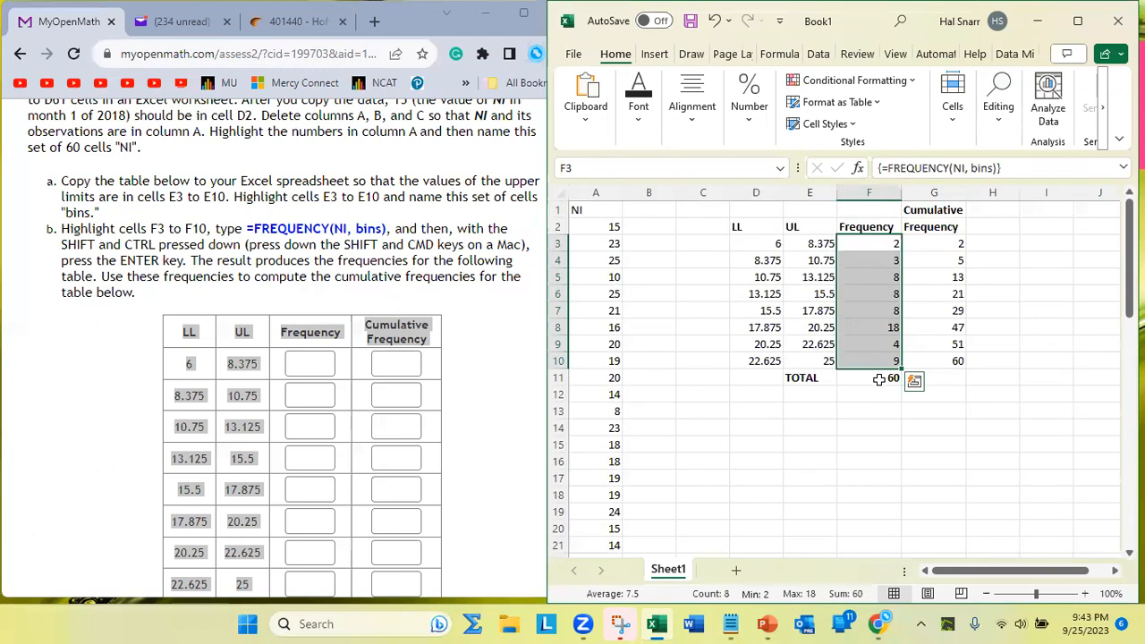
{"action": "left_click", "coordinate": [881, 378]}
{"action": "left_click", "coordinate": [947, 361]}
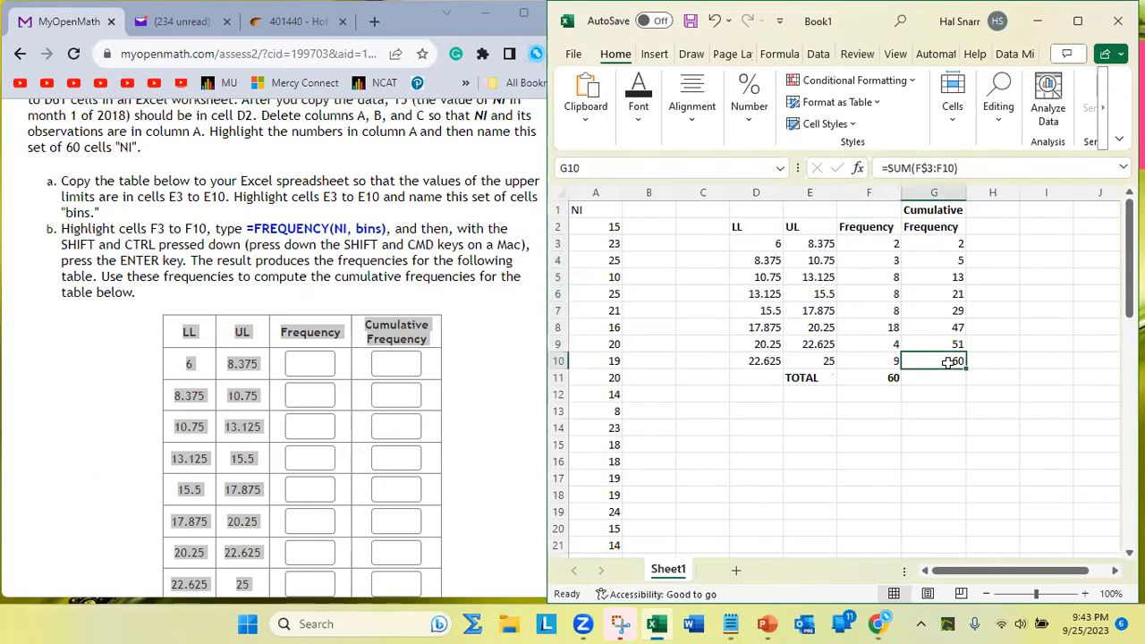
- Fill the first two classes of the answer table with frequencies 2 and 3 and cumulative frequencies 2 and 5
{"action": "left_click", "coordinate": [313, 362]}
{"action": "type", "text": "2"}
{"action": "key", "text": "Tab"}
{"action": "type", "text": "2"}
{"action": "key", "text": "Tab"}
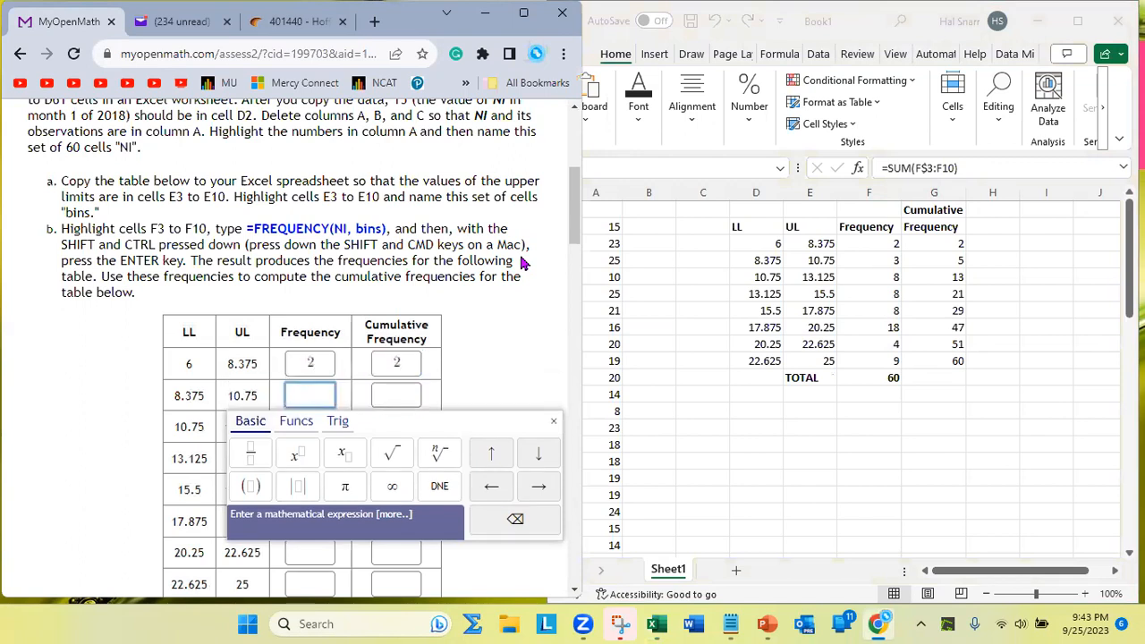
{"action": "type", "text": "3"}
{"action": "key", "text": "Tab"}
{"action": "type", "text": "5"}
{"action": "key", "text": "Tab"}
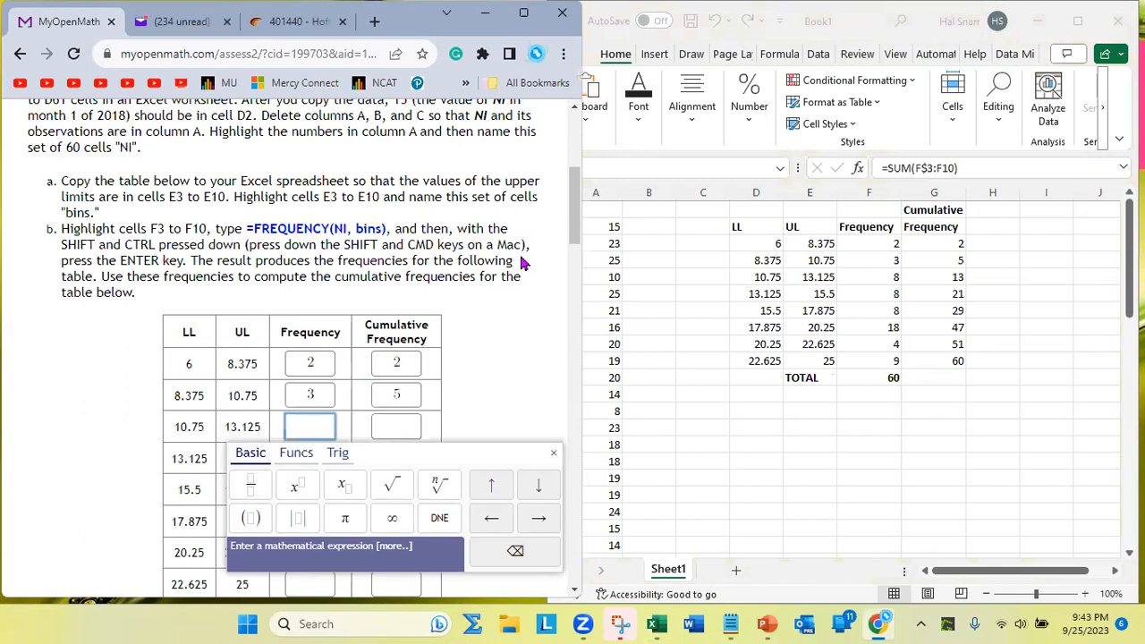
- Enter frequency 8 with cumulative frequency 13 for class 10.75–13.125, and 8 with 21 for class 13.125–15.5
{"action": "type", "text": "8"}
{"action": "key", "text": "Tab"}
{"action": "type", "text": "13"}
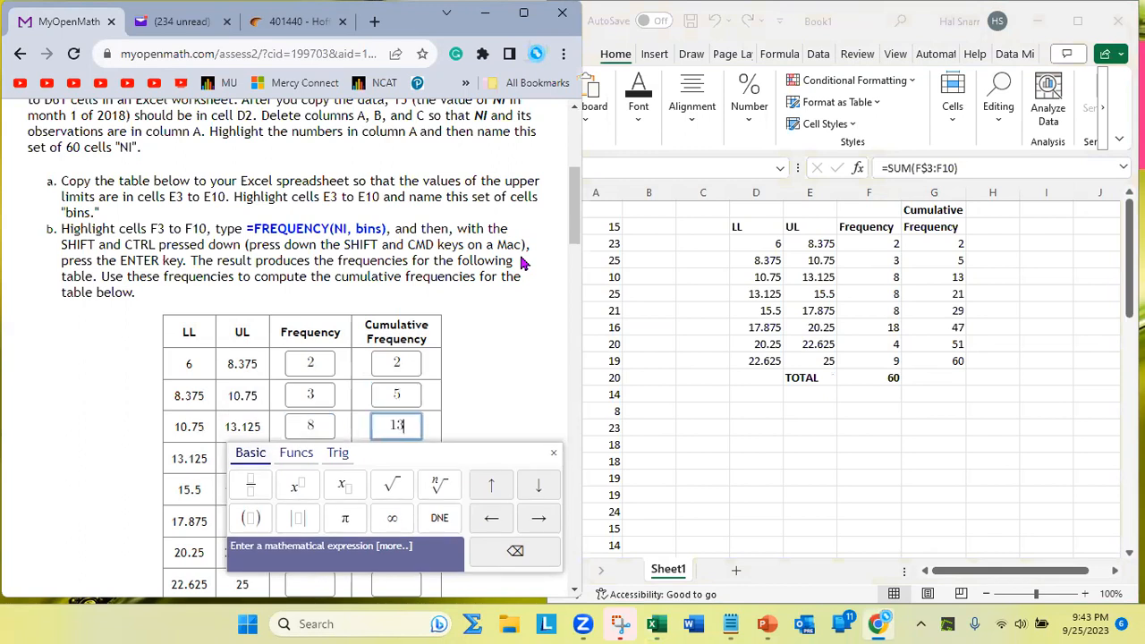
{"action": "key", "text": "Tab"}
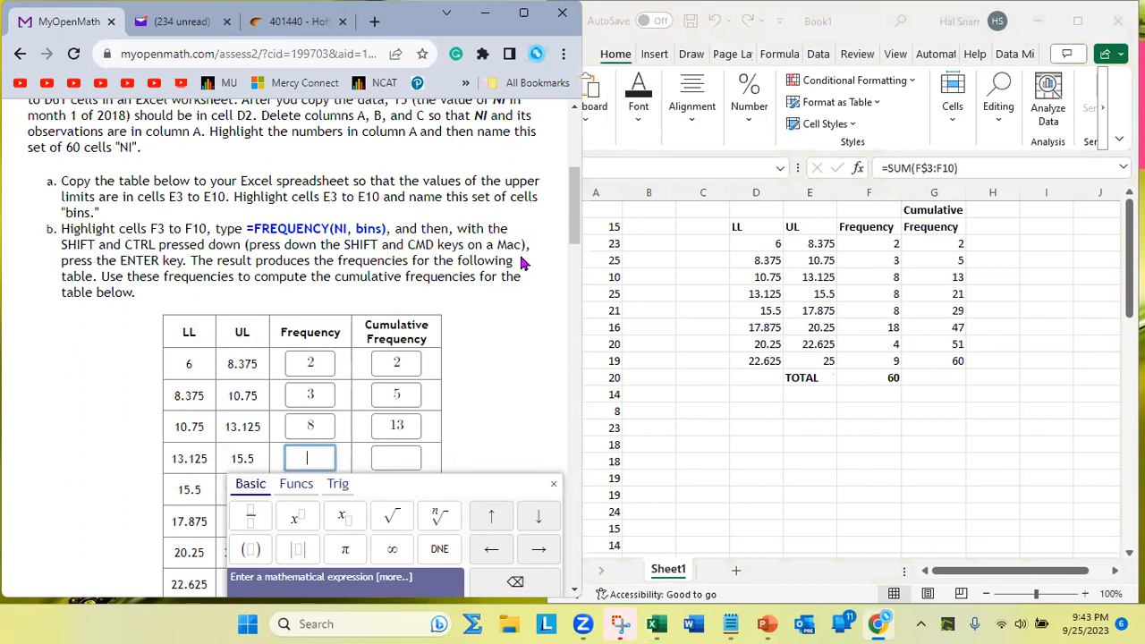
{"action": "type", "text": "8"}
{"action": "key", "text": "Tab"}
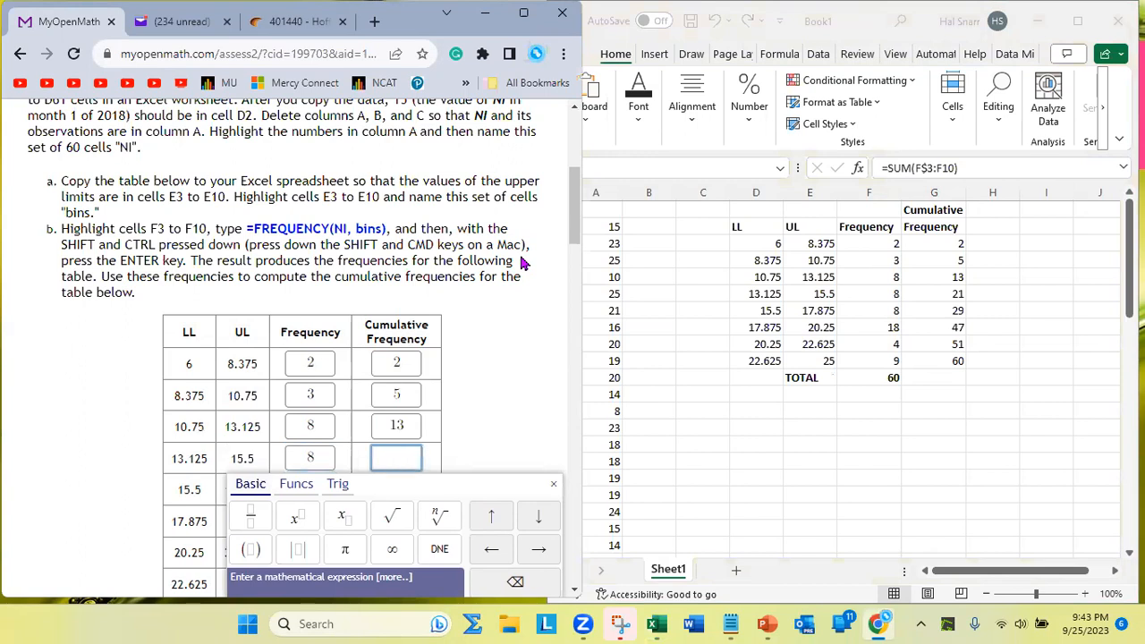
{"action": "type", "text": "21"}
{"action": "key", "text": "Tab"}
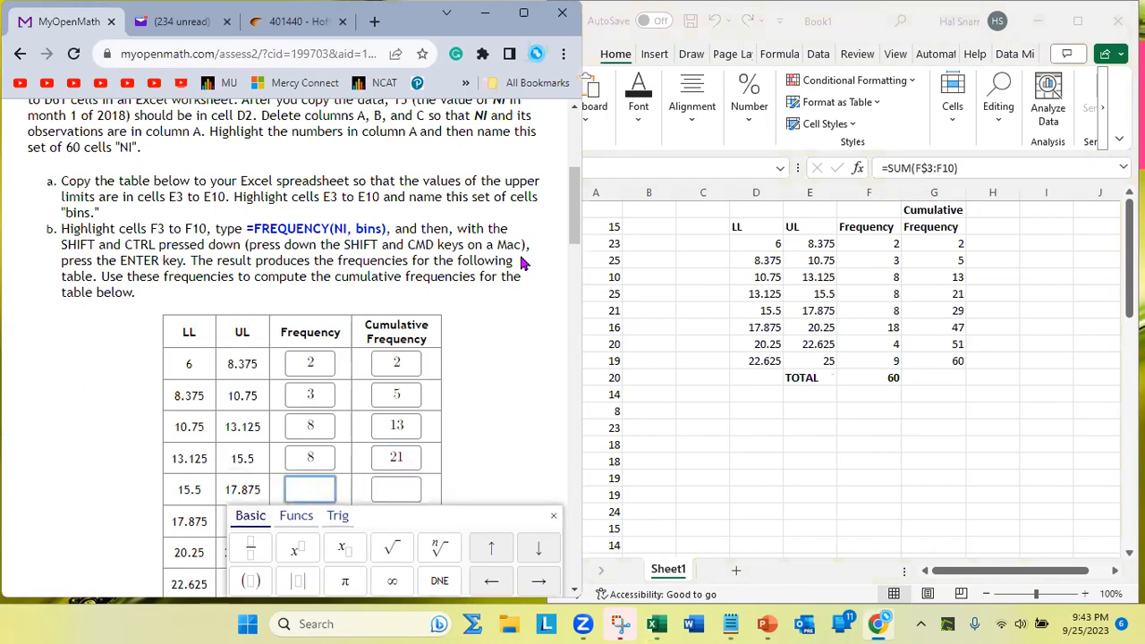
- Enter frequency 8 with cumulative frequency 29 for class 15.5–17.875, and 18 with 47 for class 17.875–20.25
{"action": "type", "text": "8"}
{"action": "key", "text": "BackSpace"}
{"action": "type", "text": "8"}
{"action": "key", "text": "Tab"}
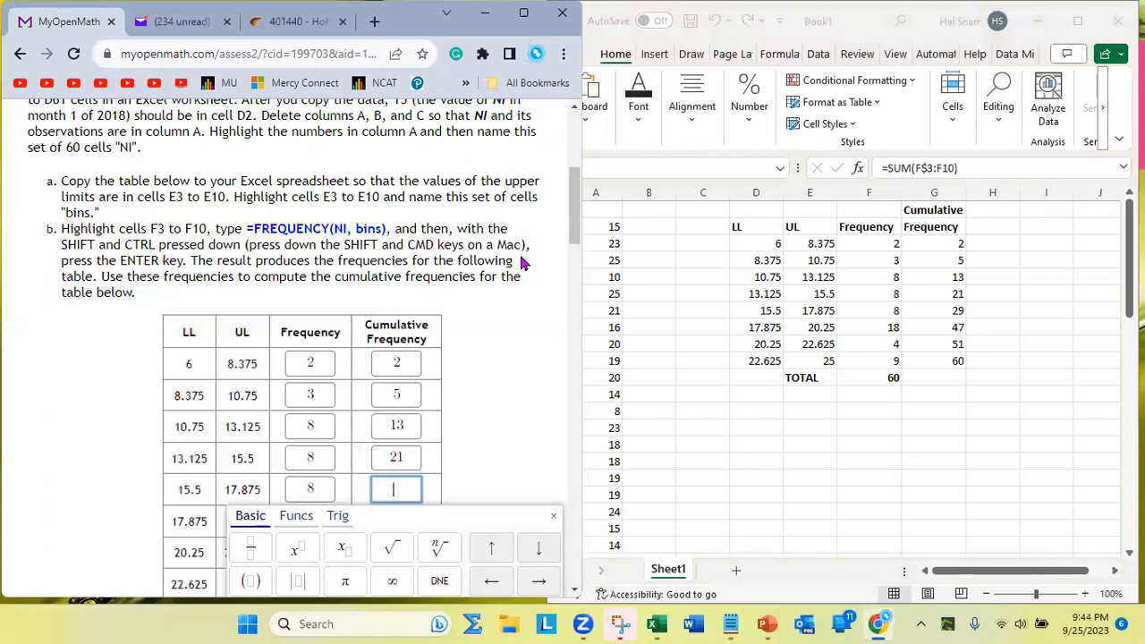
{"action": "type", "text": "29"}
{"action": "key", "text": "Tab"}
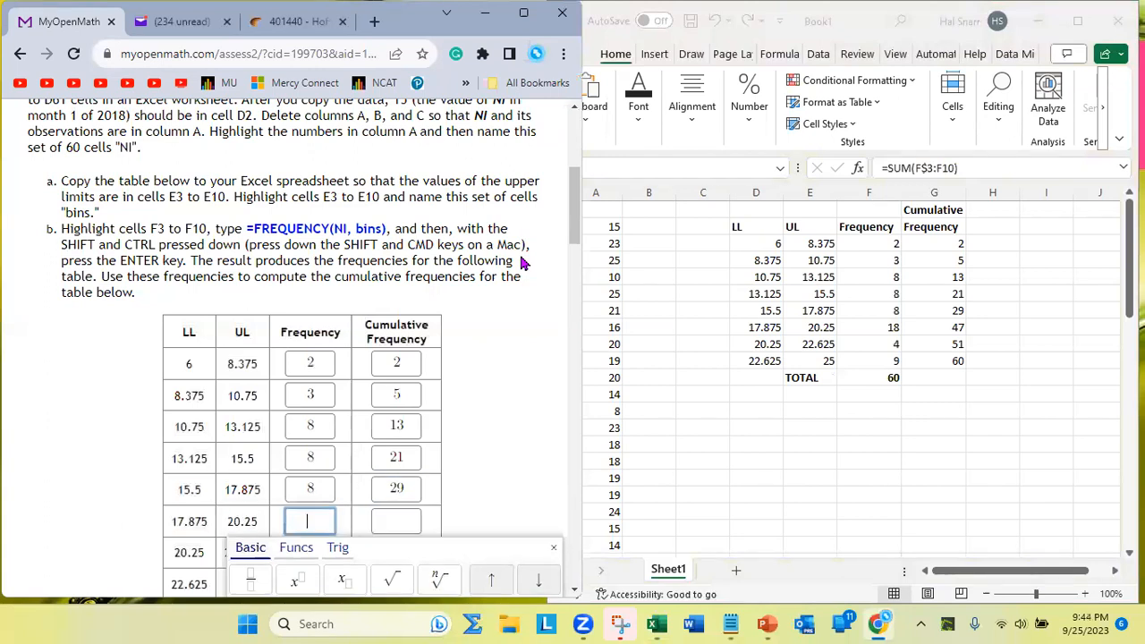
{"action": "type", "text": "18"}
{"action": "key", "text": "Tab"}
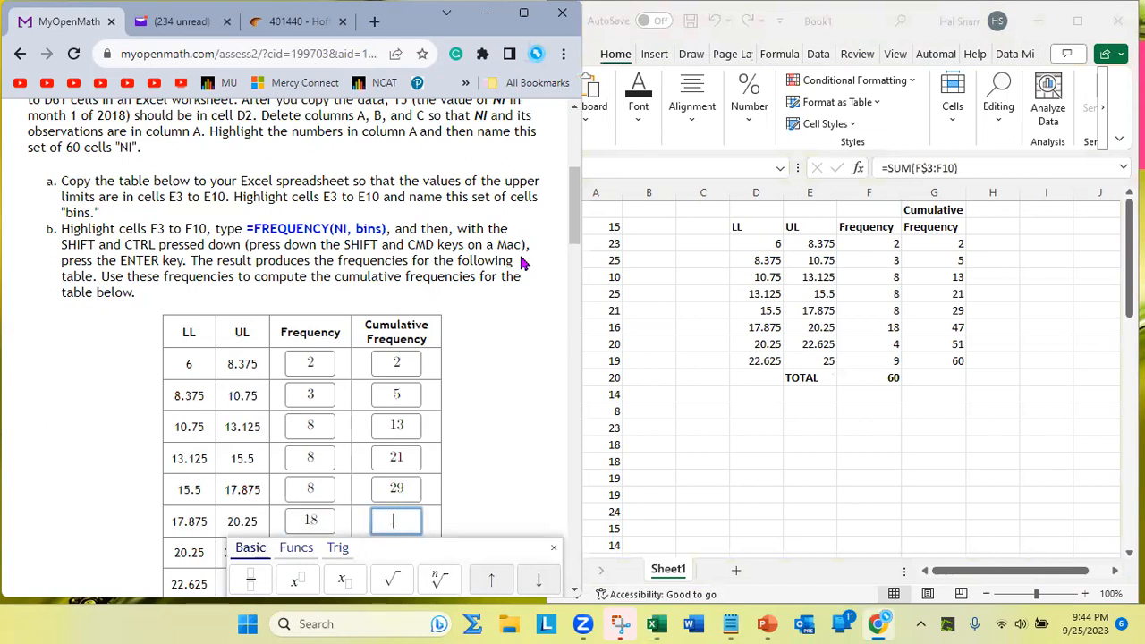
{"action": "type", "text": "47"}
{"action": "key", "text": "Tab"}
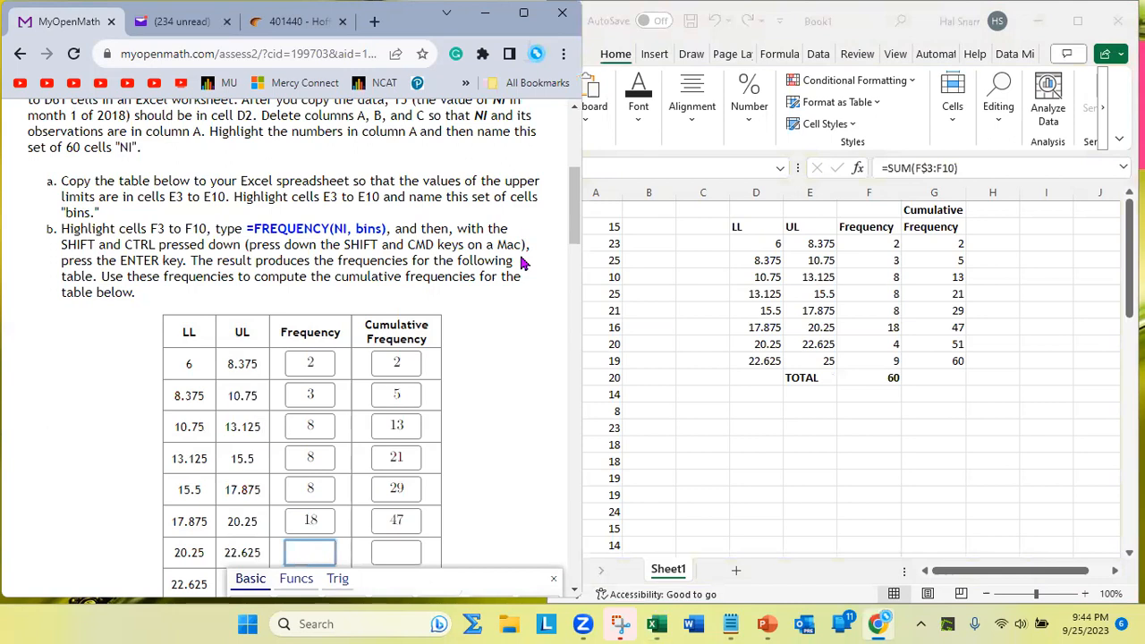
- Complete the last two classes with frequencies 4 and 9 and cumulative frequencies 51 and 60, and submit the table for checking
{"action": "type", "text": "4"}
{"action": "key", "text": "Tab"}
{"action": "type", "text": "51"}
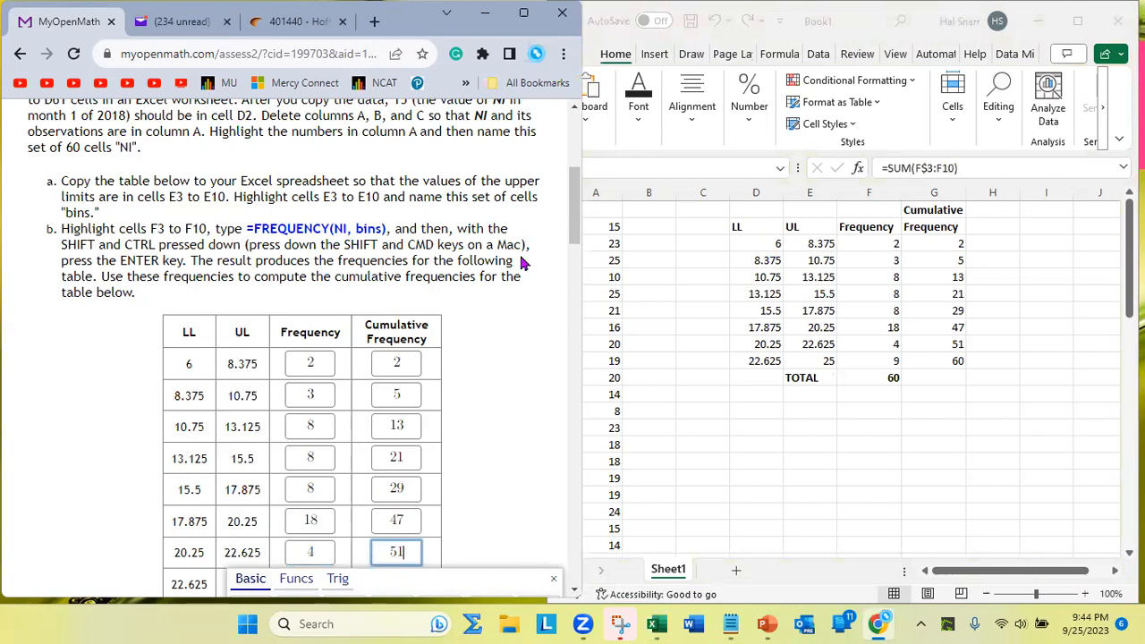
{"action": "key", "text": "Tab"}
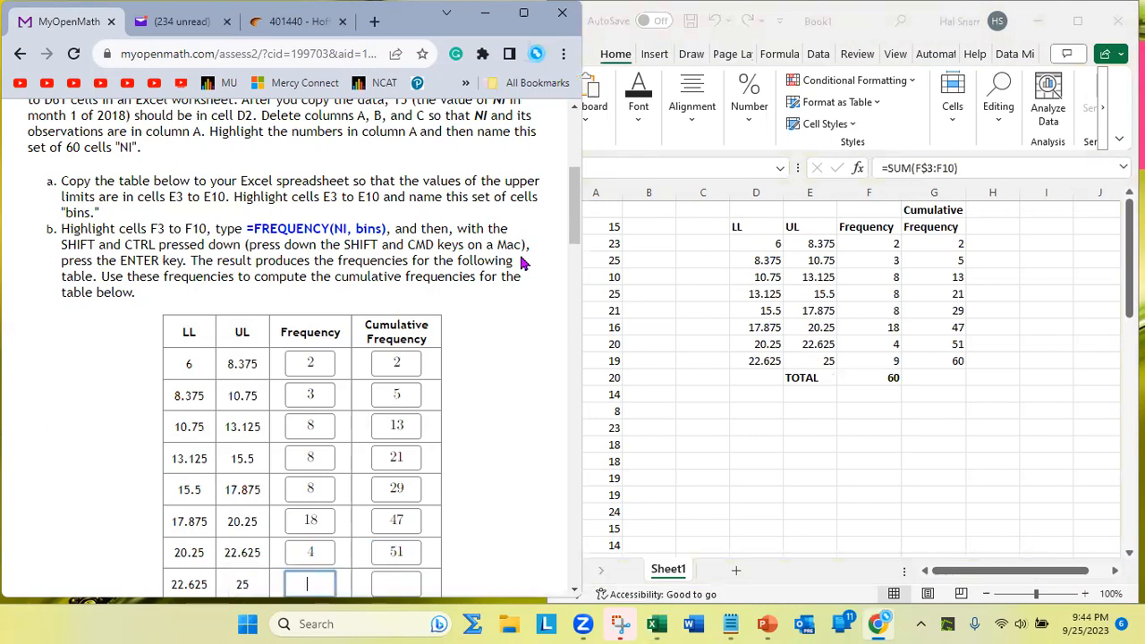
{"action": "type", "text": "9"}
{"action": "key", "text": "Tab"}
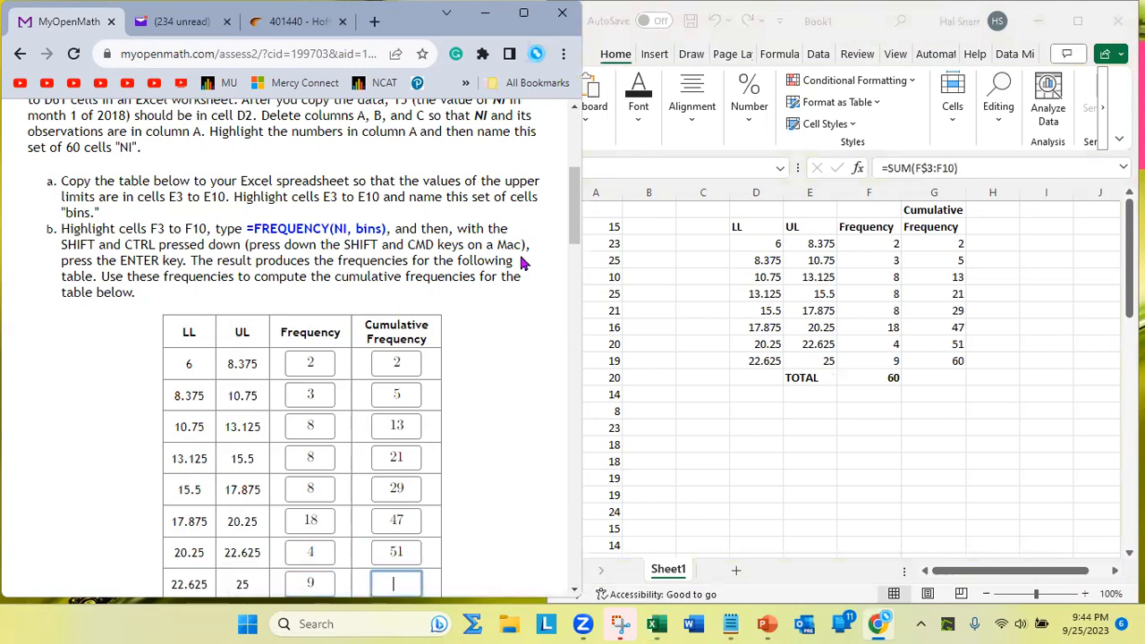
{"action": "type", "text": "60"}
{"action": "key", "text": "Return"}
{"action": "scroll", "coordinate": [430, 317], "scroll_direction": "down", "scroll_amount": 5}
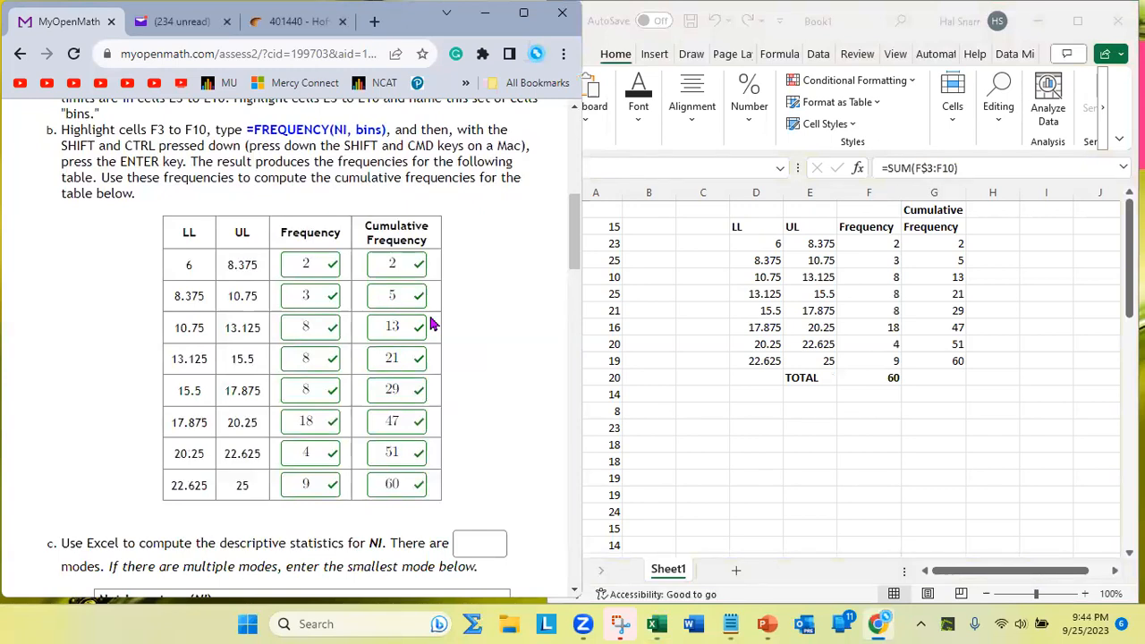
{"action": "scroll", "coordinate": [432, 324], "scroll_direction": "down", "scroll_amount": 1}
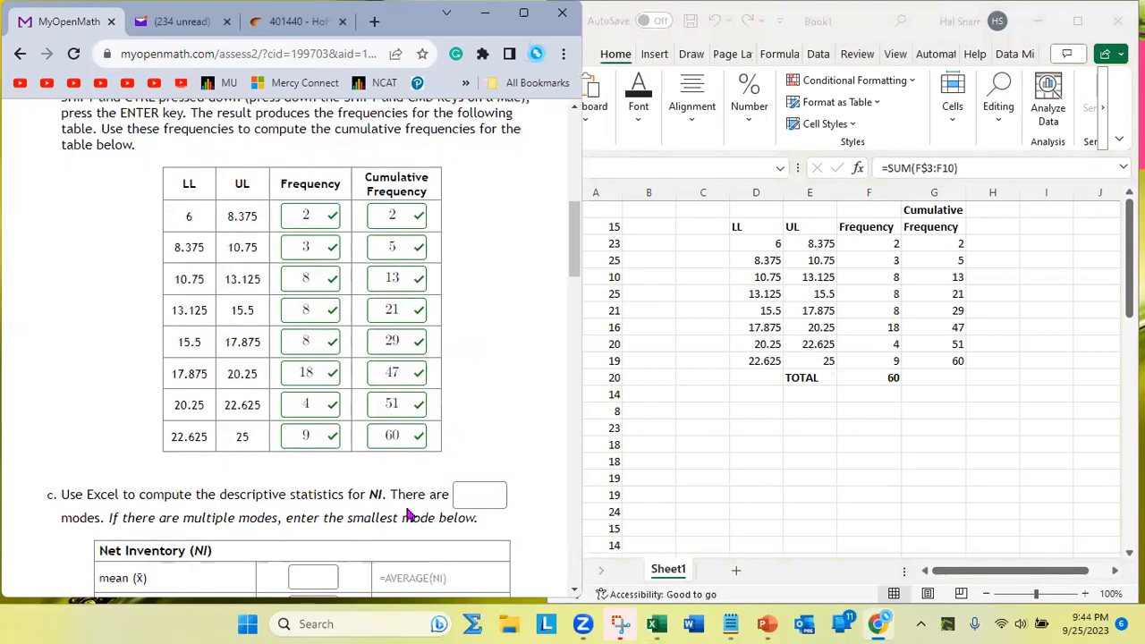
{"action": "left_click", "coordinate": [793, 411]}
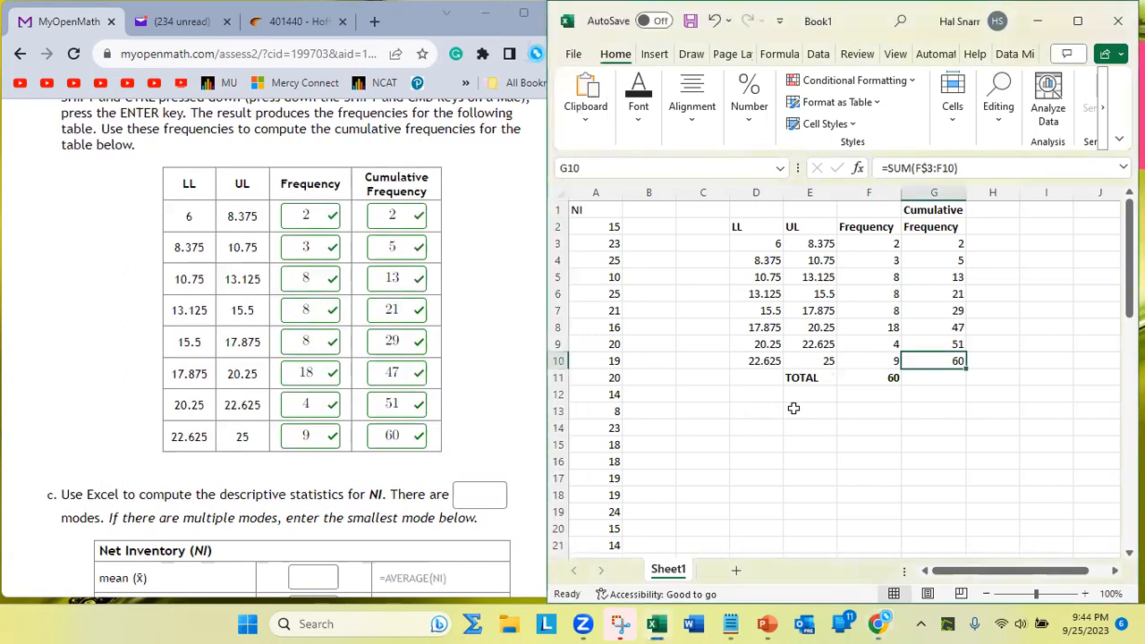
{"action": "left_click", "coordinate": [695, 410]}
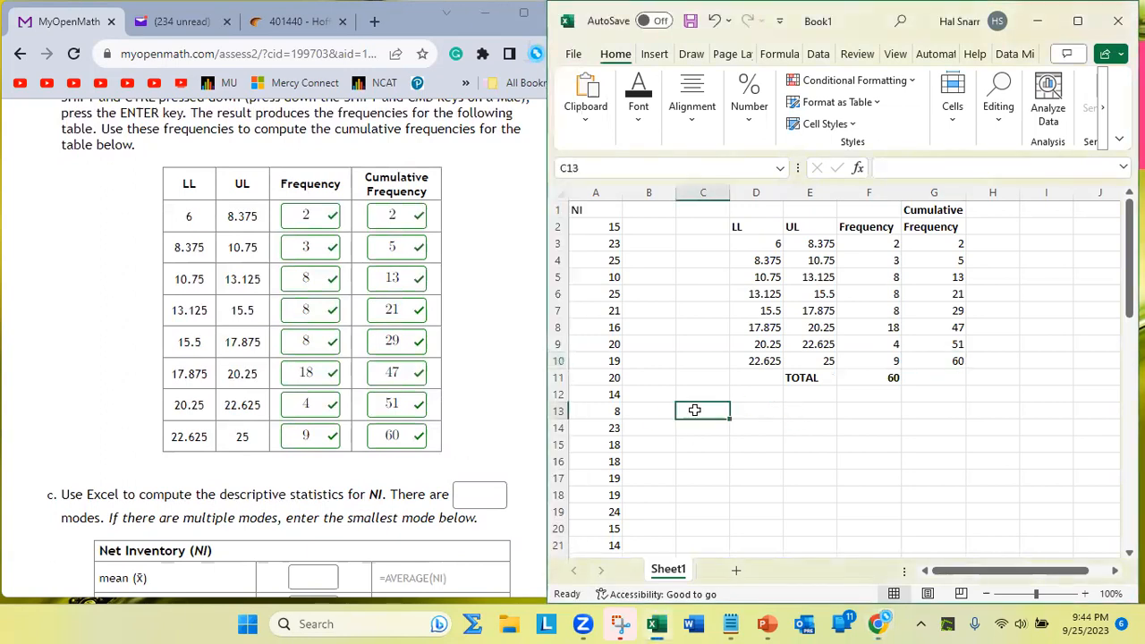
{"action": "key", "text": "shift+Down"}
{"action": "key", "text": "shift+Down"}
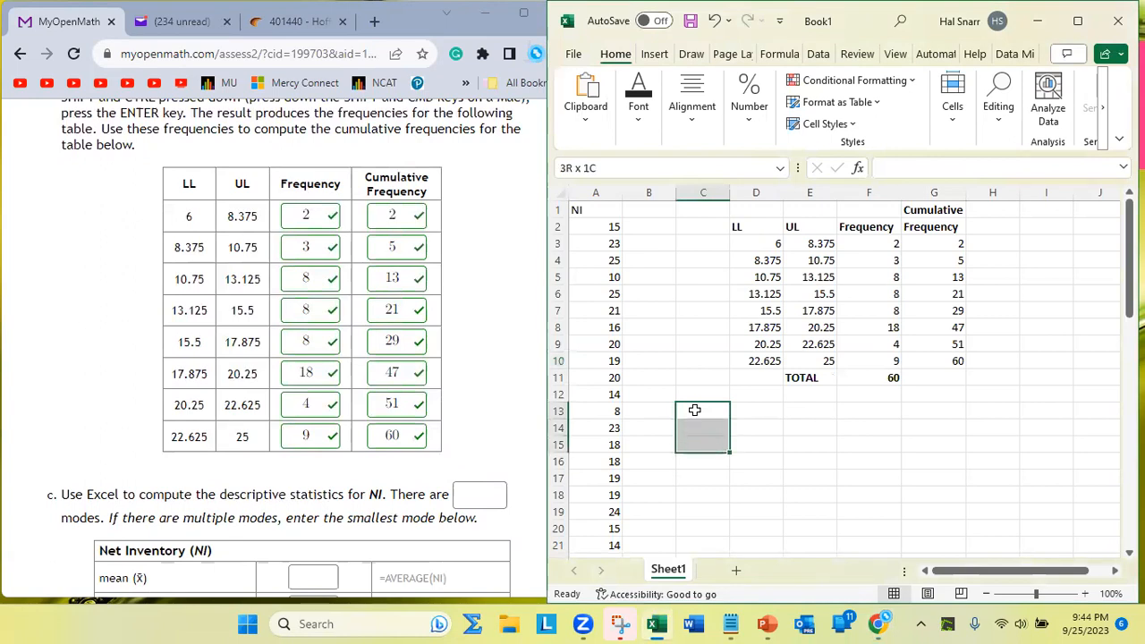
{"action": "key", "text": "shift+Right"}
{"action": "key", "text": "shift+Right"}
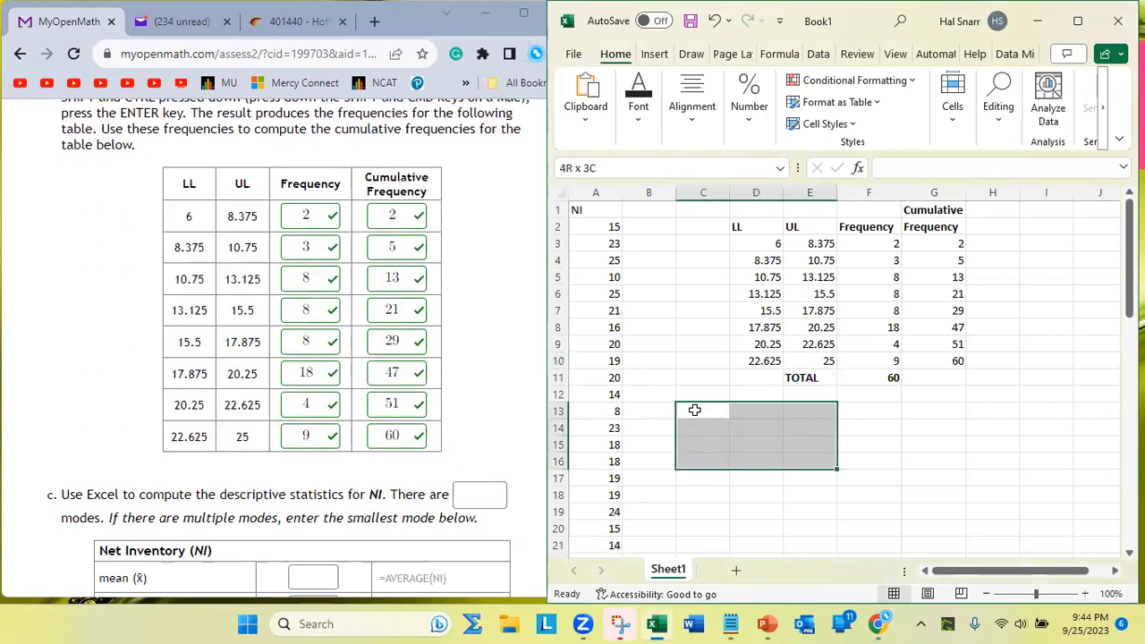
- Enter =MODE.MULT(NI) as an array formula across C13:F17 in the Excel sheet to find the modes of NI
{"action": "left_click", "coordinate": [694, 410]}
{"action": "key", "text": "shift+Down"}
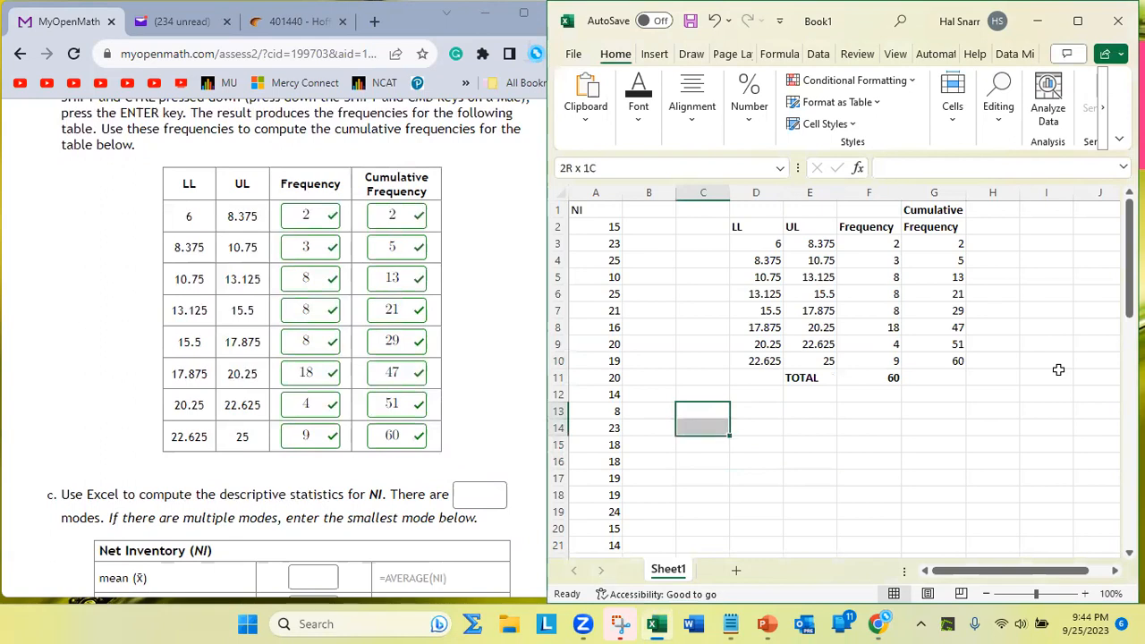
{"action": "key", "text": "shift+Down"}
{"action": "key", "text": "shift+Down"}
{"action": "key", "text": "shift+Right"}
{"action": "key", "text": "shift+Right"}
{"action": "key", "text": "shift+Right"}
{"action": "key", "text": "shift+Left"}
{"action": "key", "text": "shift+Right"}
{"action": "key", "text": "shift+Down"}
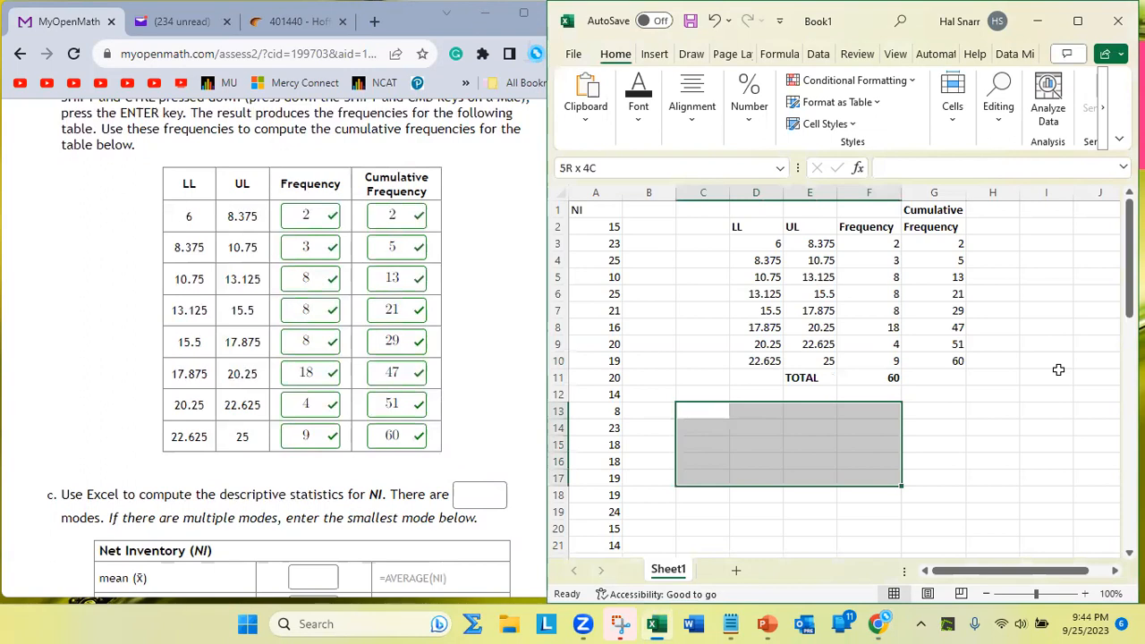
{"action": "type", "text": "=mult"}
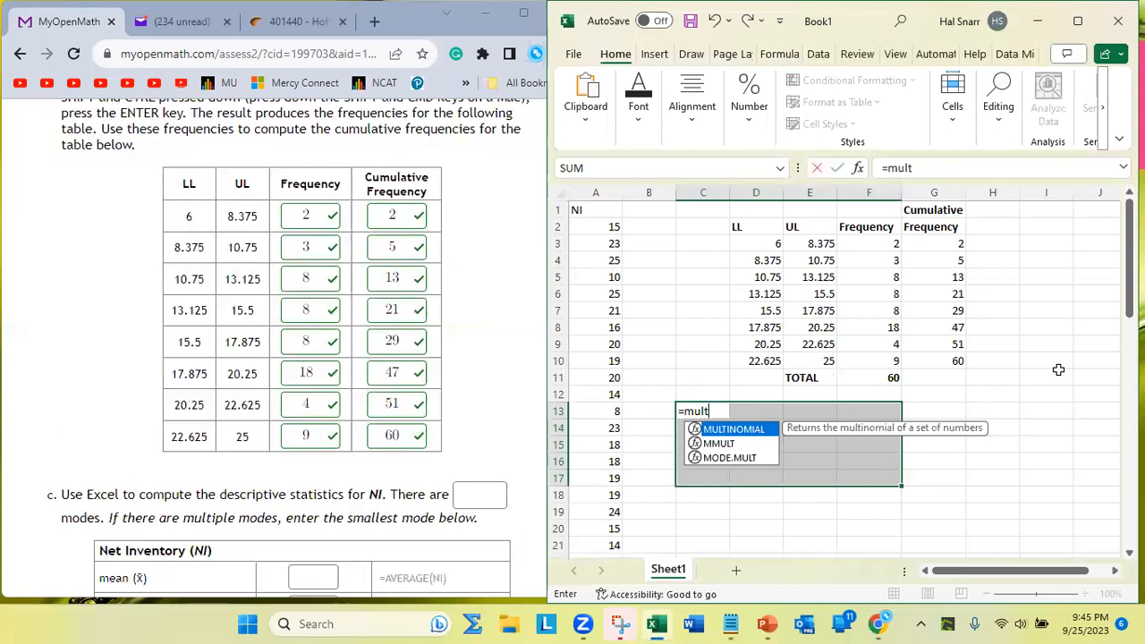
{"action": "key", "text": "BackSpace"}
{"action": "key", "text": "BackSpace"}
{"action": "key", "text": "BackSpace"}
{"action": "type", "text": "ode."}
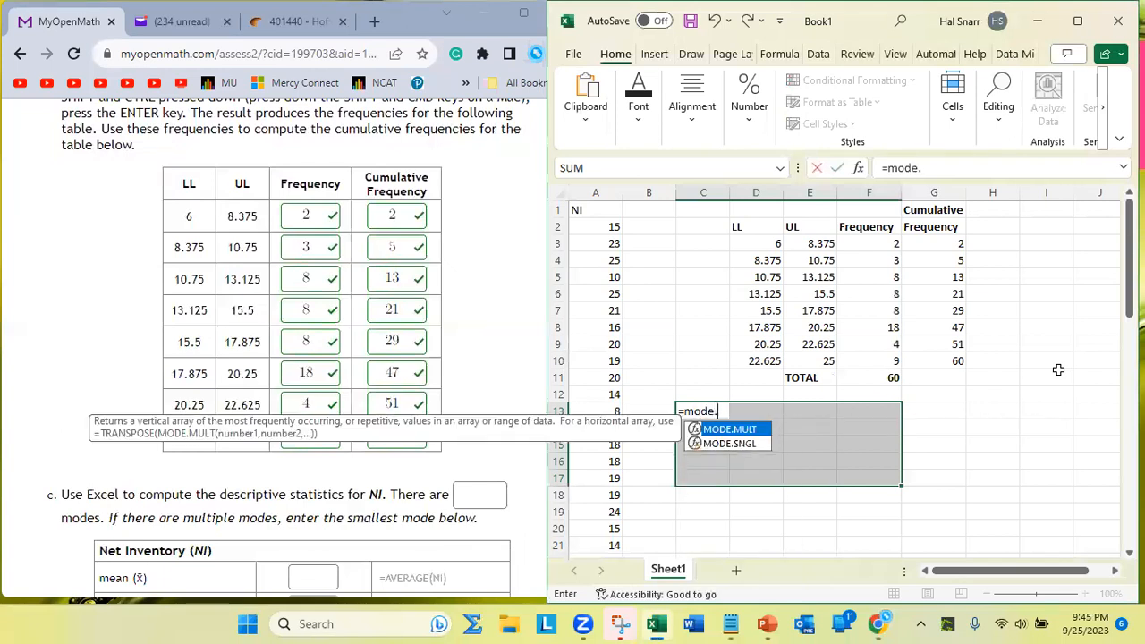
{"action": "type", "text": "mult"}
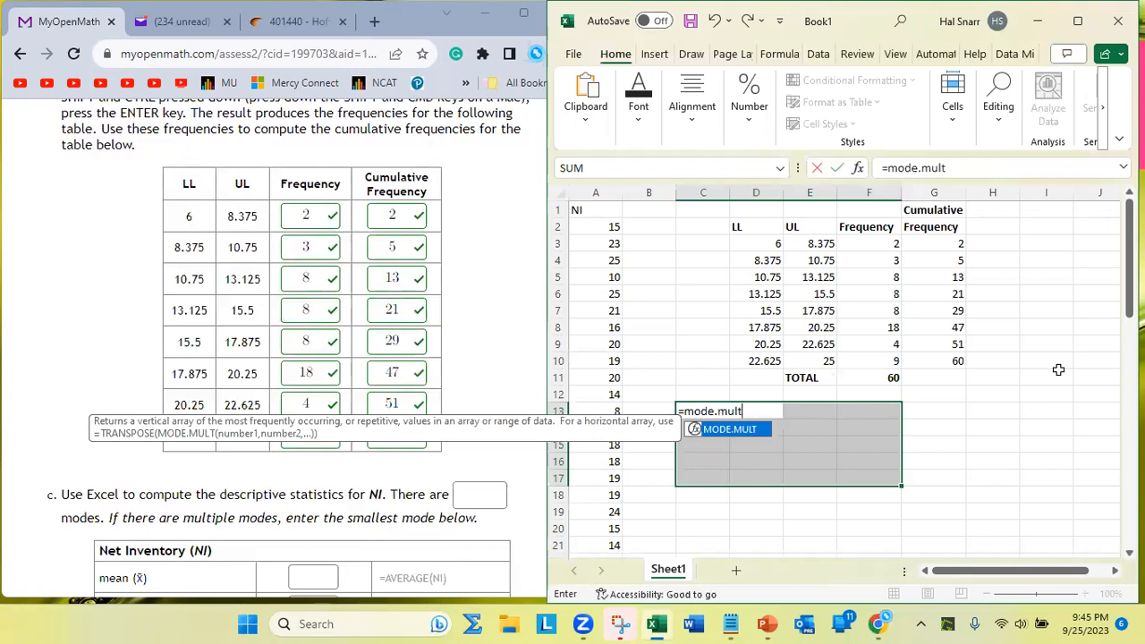
{"action": "type", "text": "("}
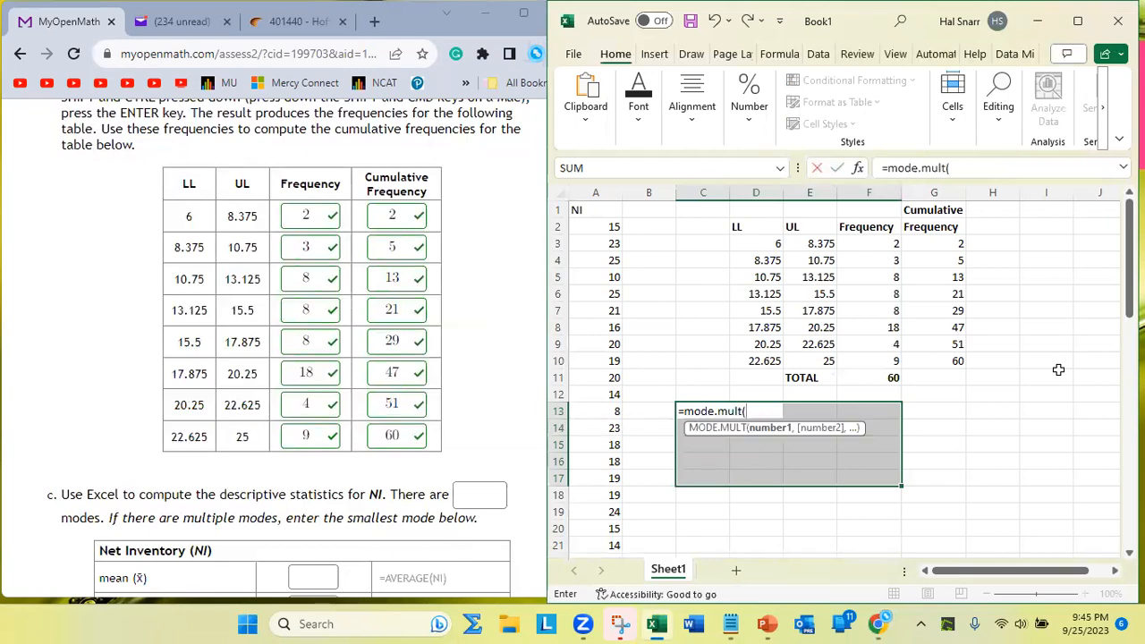
{"action": "type", "text": "NI"}
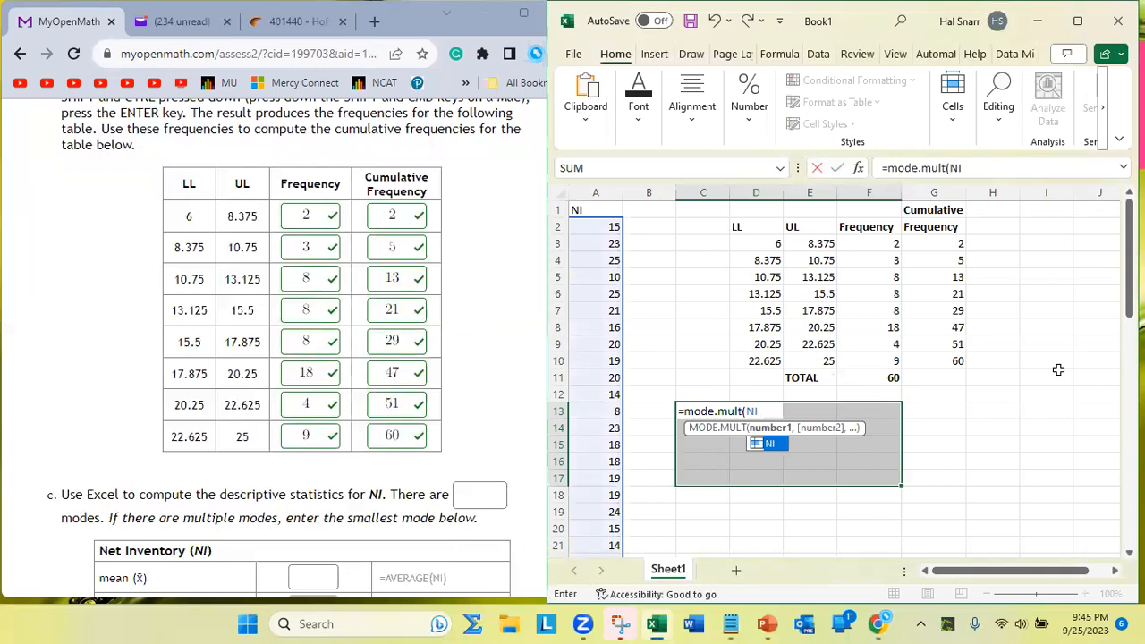
{"action": "type", "text": ")"}
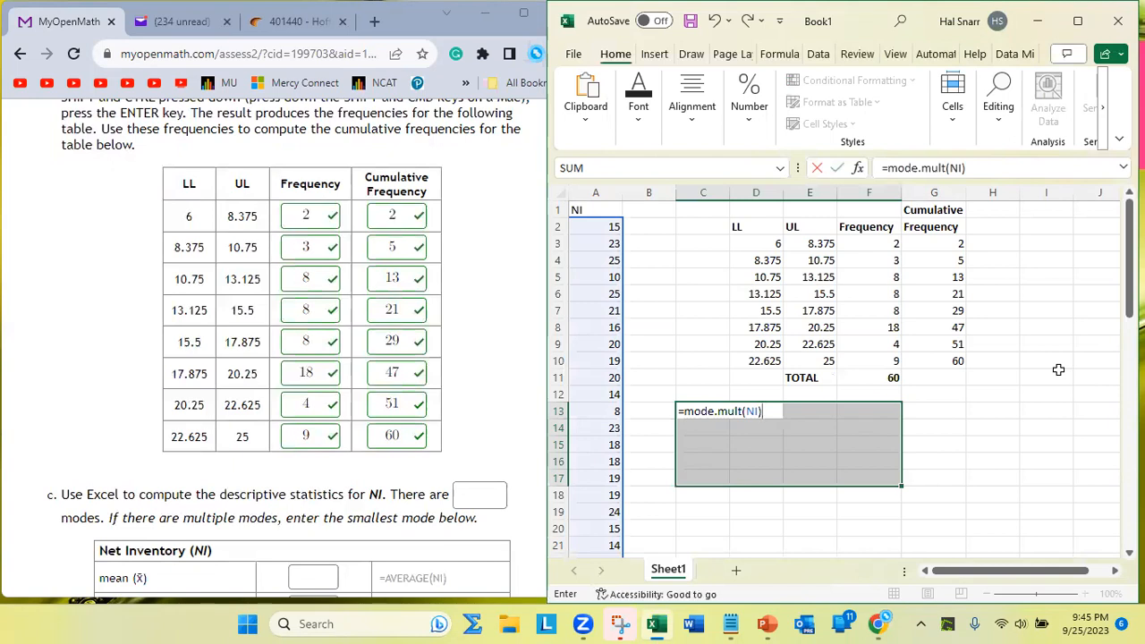
{"action": "key", "text": "ctrl+shift+Return"}
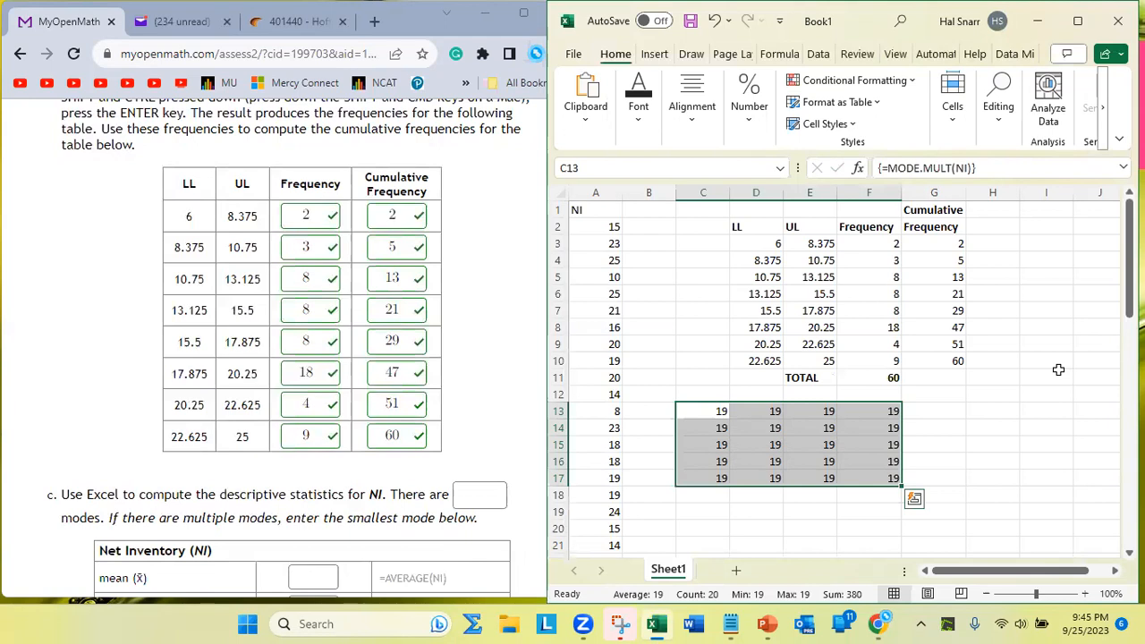
- Clear the mode results from C13:F17 in Excel, and submit 1 as the number of modes in part c of the MyOpenMath question
{"action": "key", "text": "Delete"}
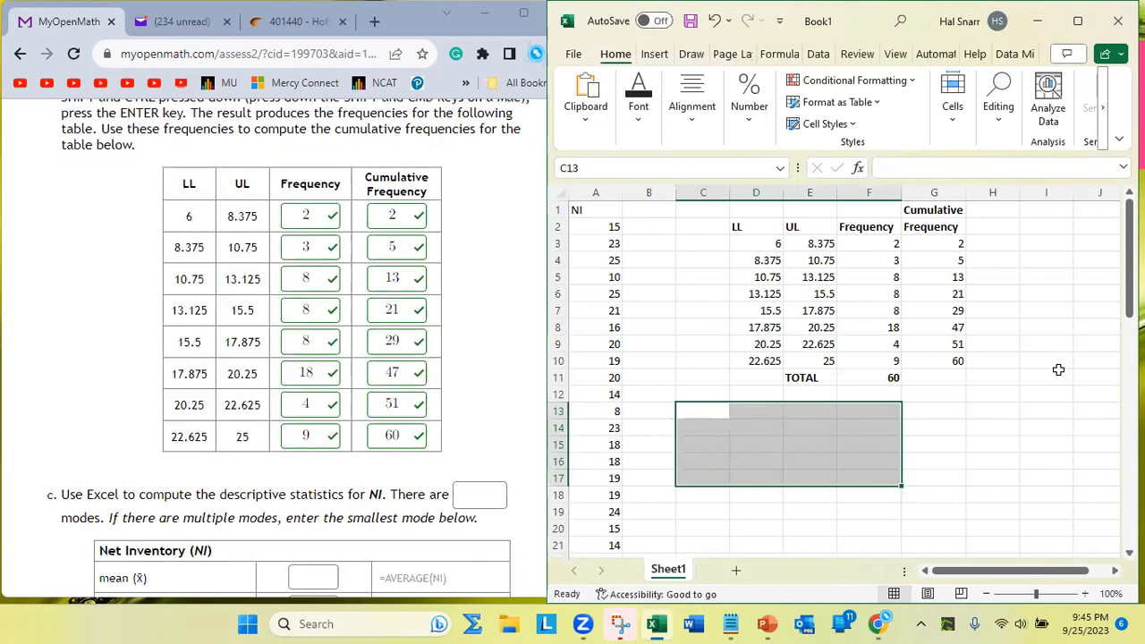
{"action": "left_click", "coordinate": [490, 495]}
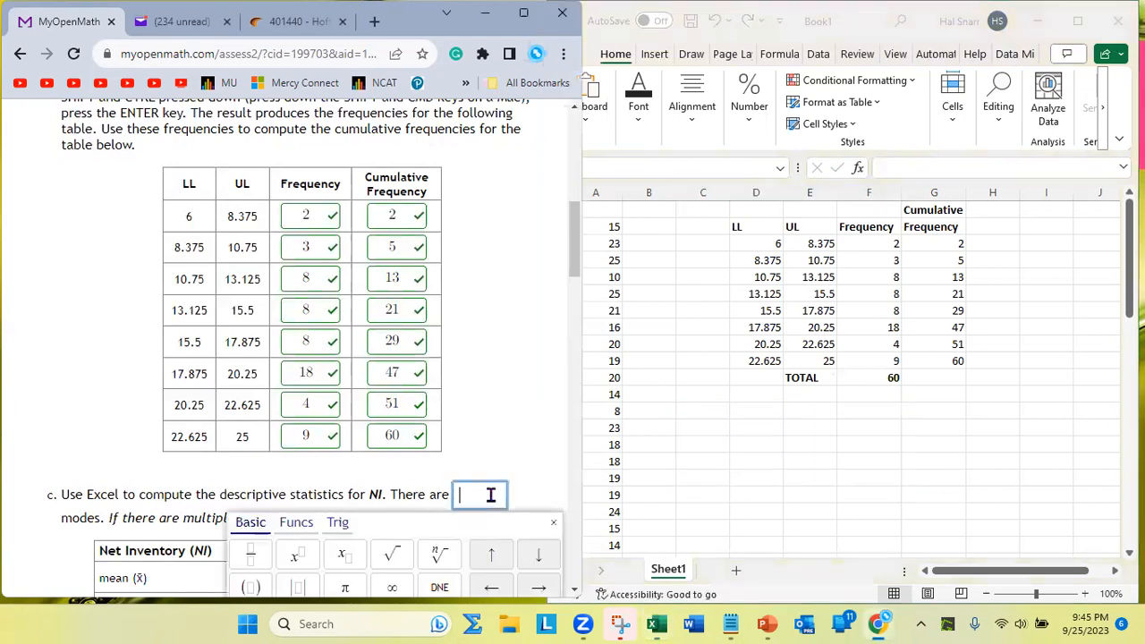
{"action": "key", "text": "Return"}
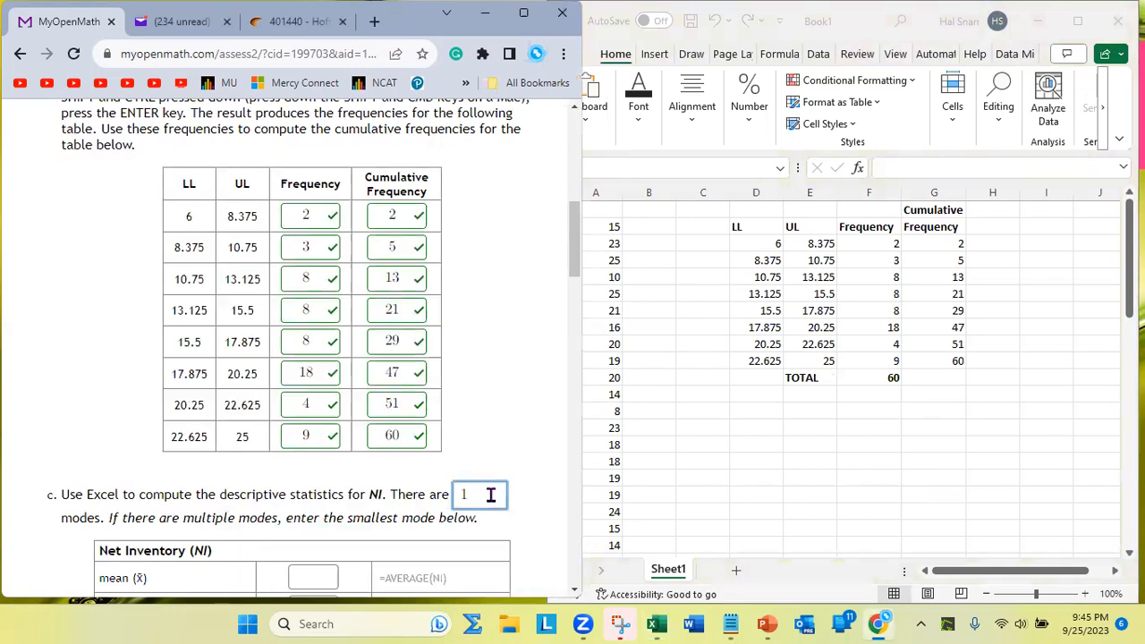
{"action": "scroll", "coordinate": [491, 495], "scroll_direction": "down", "scroll_amount": 9}
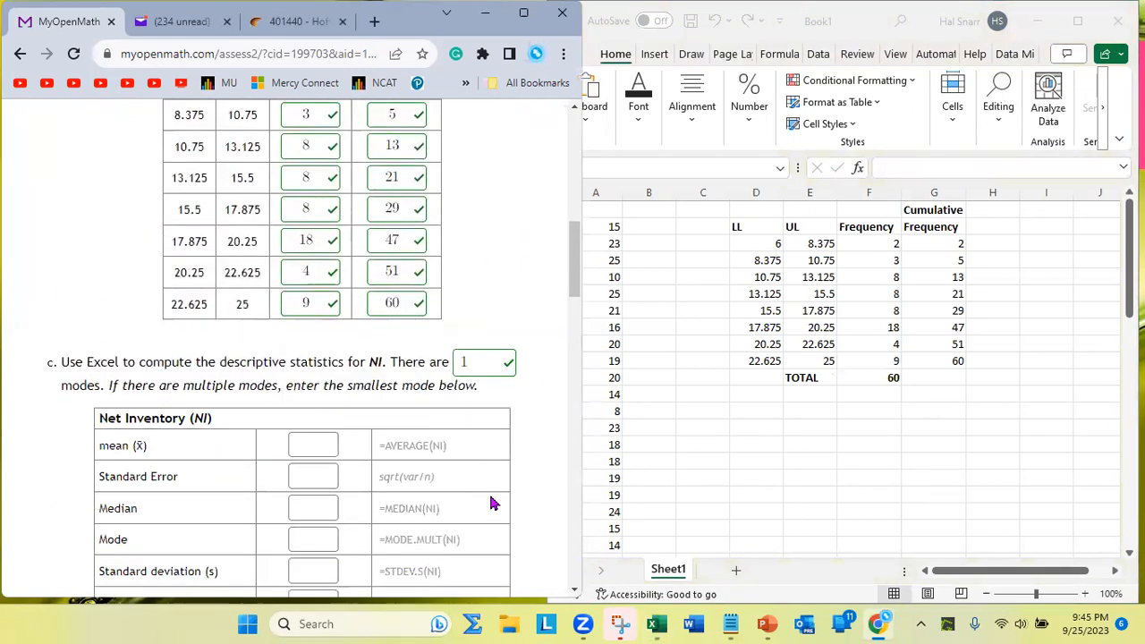
{"action": "left_click", "coordinate": [477, 362]}
{"action": "scroll", "coordinate": [478, 363], "scroll_direction": "down", "scroll_amount": 1}
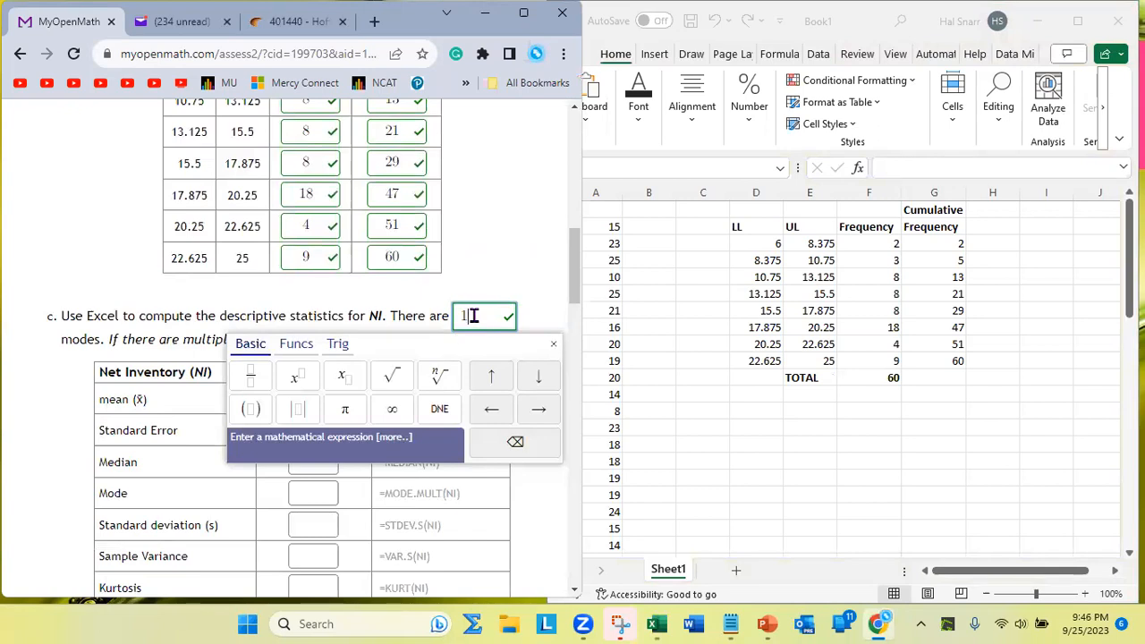
{"action": "scroll", "coordinate": [537, 313], "scroll_direction": "down", "scroll_amount": 2}
{"action": "left_click", "coordinate": [506, 194]}
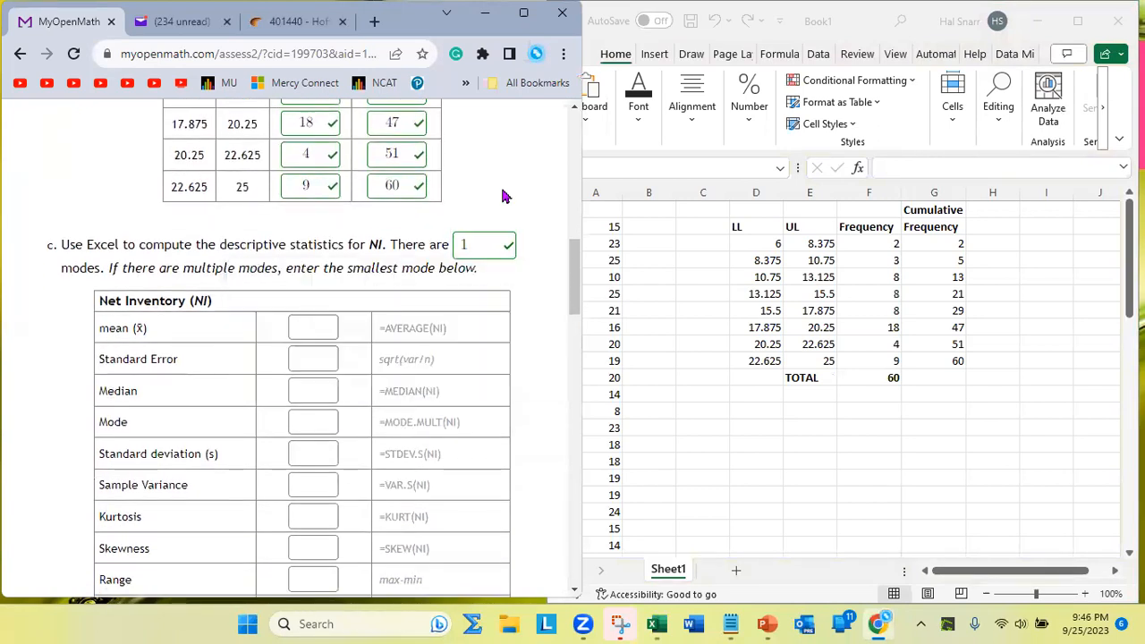
- Switch back to Excel, restore the cleared mode array in C13:F17 and delete it again
{"action": "left_click", "coordinate": [723, 441]}
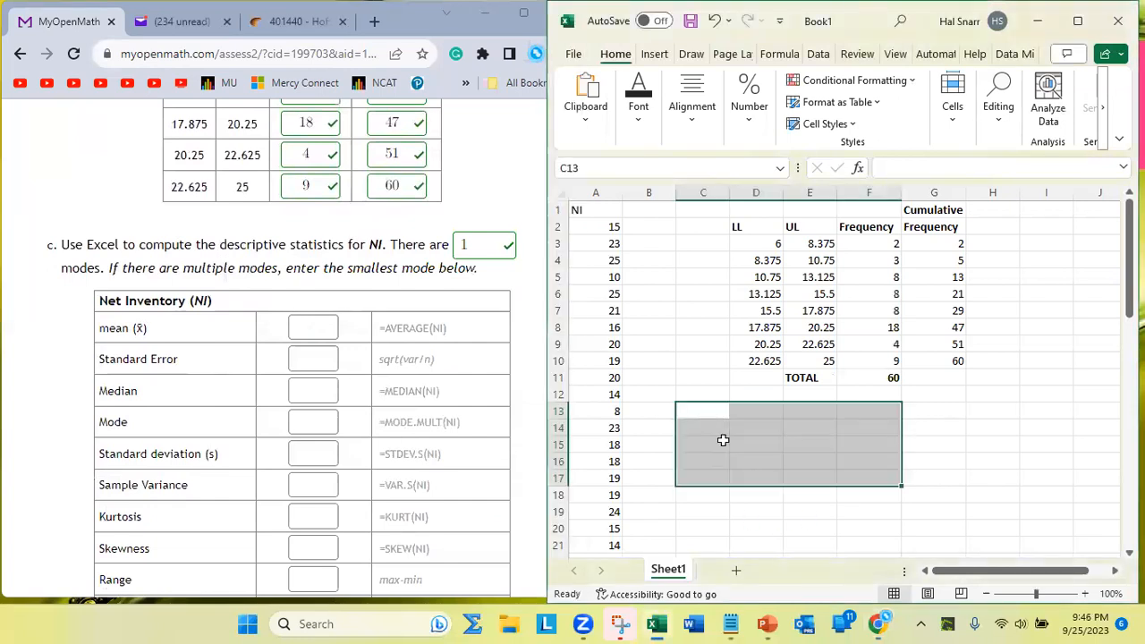
{"action": "key", "text": "ctrl+z"}
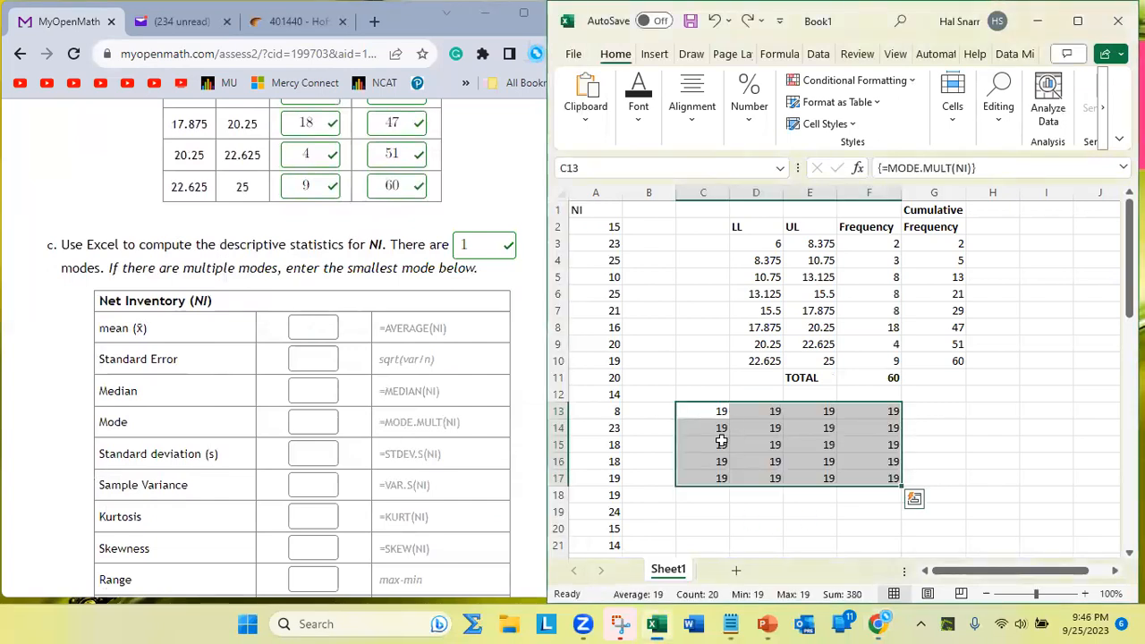
{"action": "key", "text": "Delete"}
- Enter 18 in each of cells C13 to C15 to illustrate a result with several modes
{"action": "left_click", "coordinate": [713, 410]}
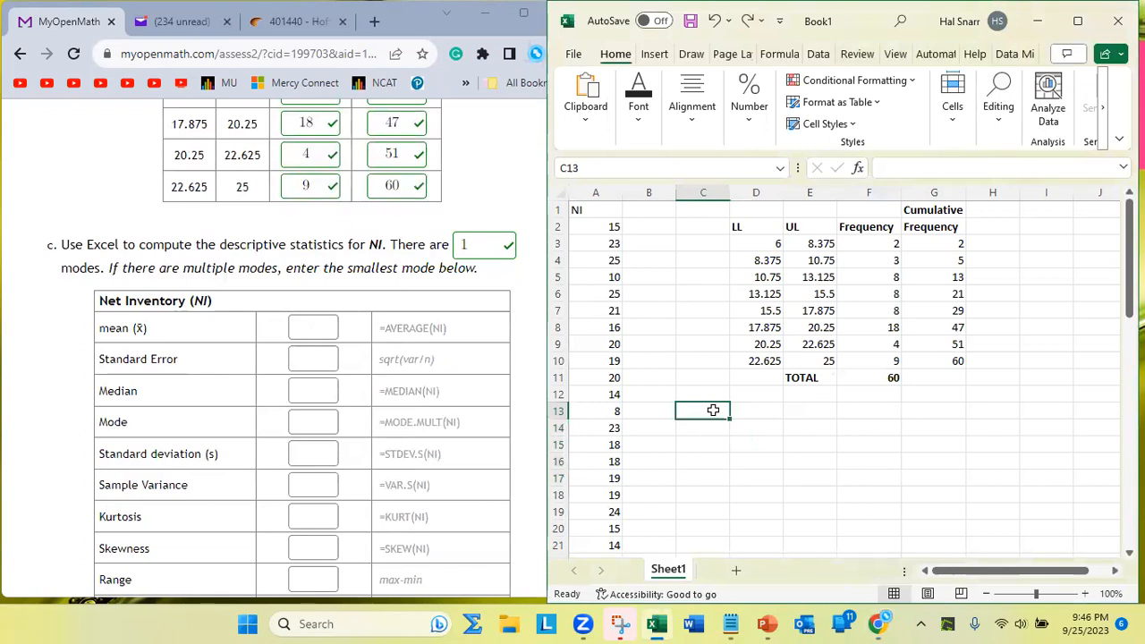
{"action": "type", "text": "18"}
{"action": "key", "text": "Return"}
{"action": "type", "text": "18"}
{"action": "key", "text": "Return"}
{"action": "type", "text": "1"}
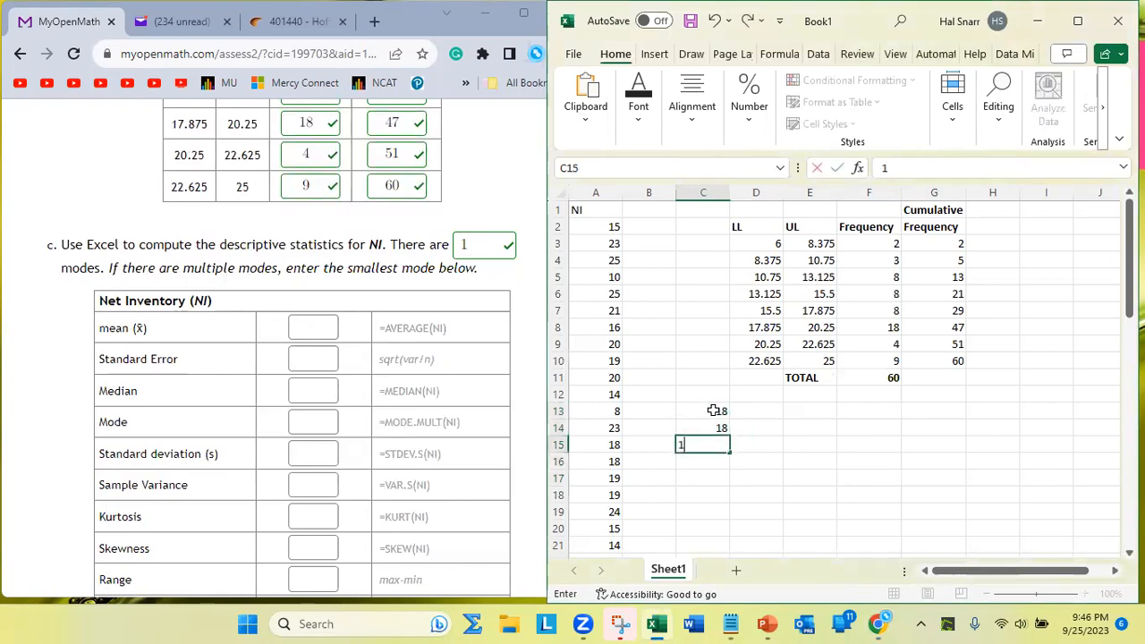
{"action": "type", "text": "8"}
{"action": "key", "text": "Up"}
- Enter 19 in each of cells D13 to D15 as the second example mode
{"action": "key", "text": "Right"}
{"action": "key", "text": "Up"}
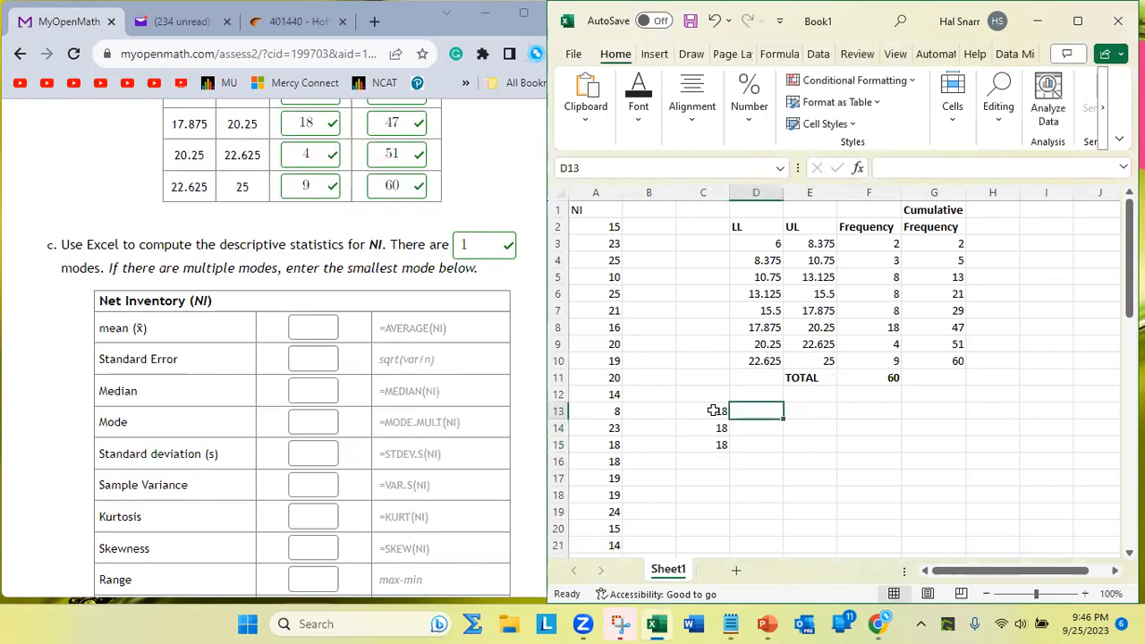
{"action": "type", "text": "19"}
{"action": "key", "text": "Return"}
{"action": "type", "text": "1"}
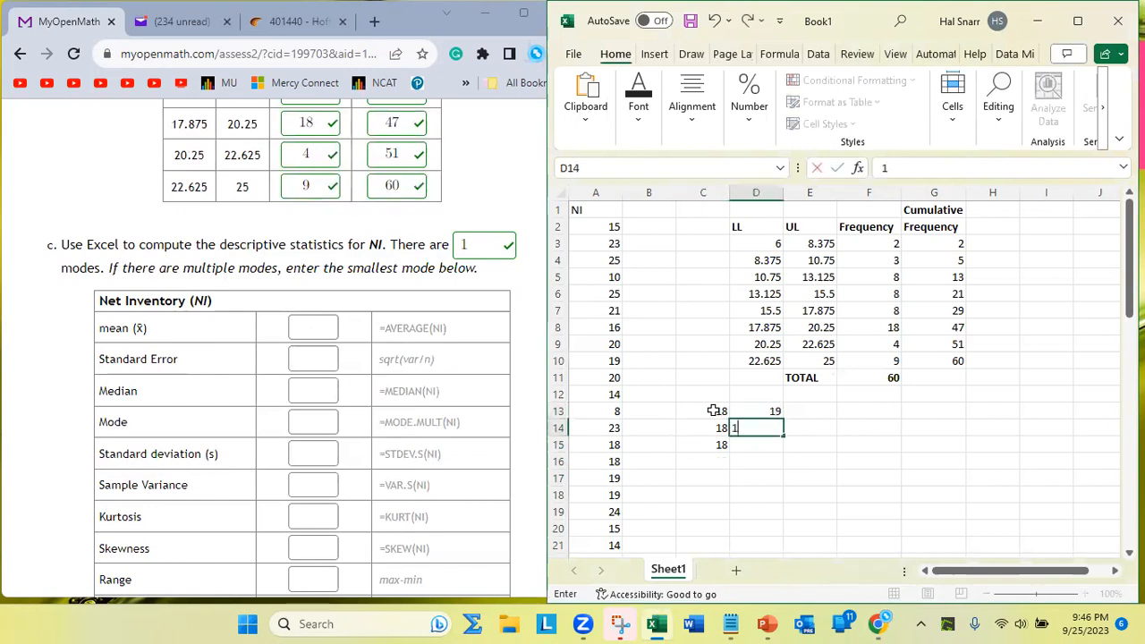
{"action": "type", "text": "9"}
{"action": "key", "text": "Return"}
{"action": "type", "text": "19"}
{"action": "key", "text": "Return"}
- Enter 20 in each of cells E13 to E15 as the third example mode
{"action": "key", "text": "Up"}
{"action": "key", "text": "Up"}
{"action": "key", "text": "Up"}
{"action": "key", "text": "Right"}
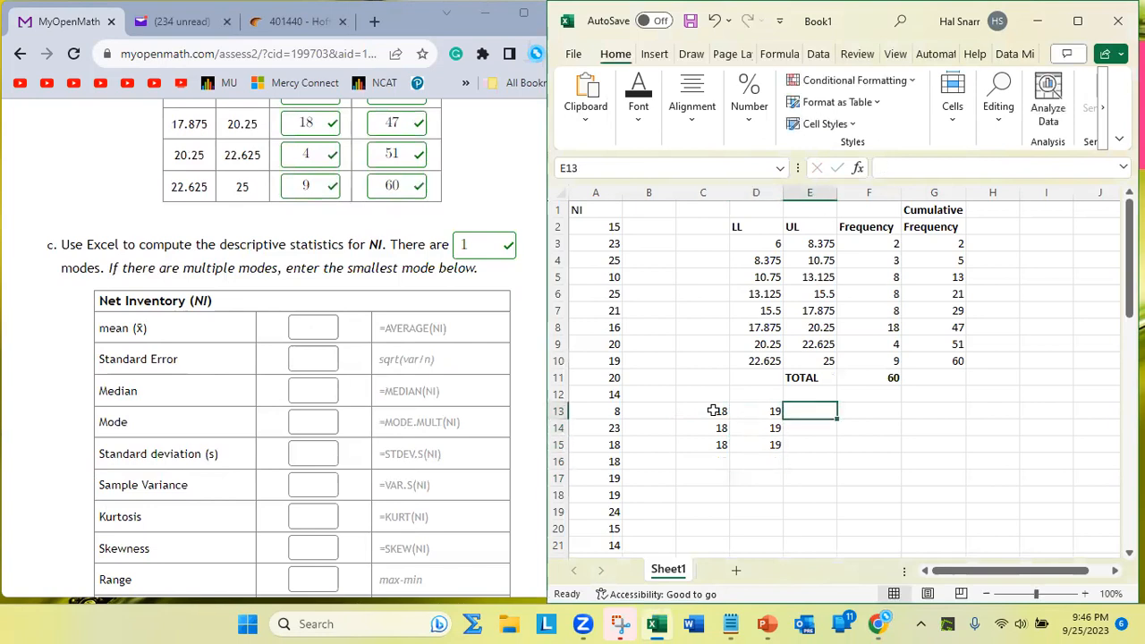
{"action": "type", "text": "20"}
{"action": "key", "text": "Return"}
{"action": "type", "text": "20"}
{"action": "key", "text": "Return"}
{"action": "type", "text": "20"}
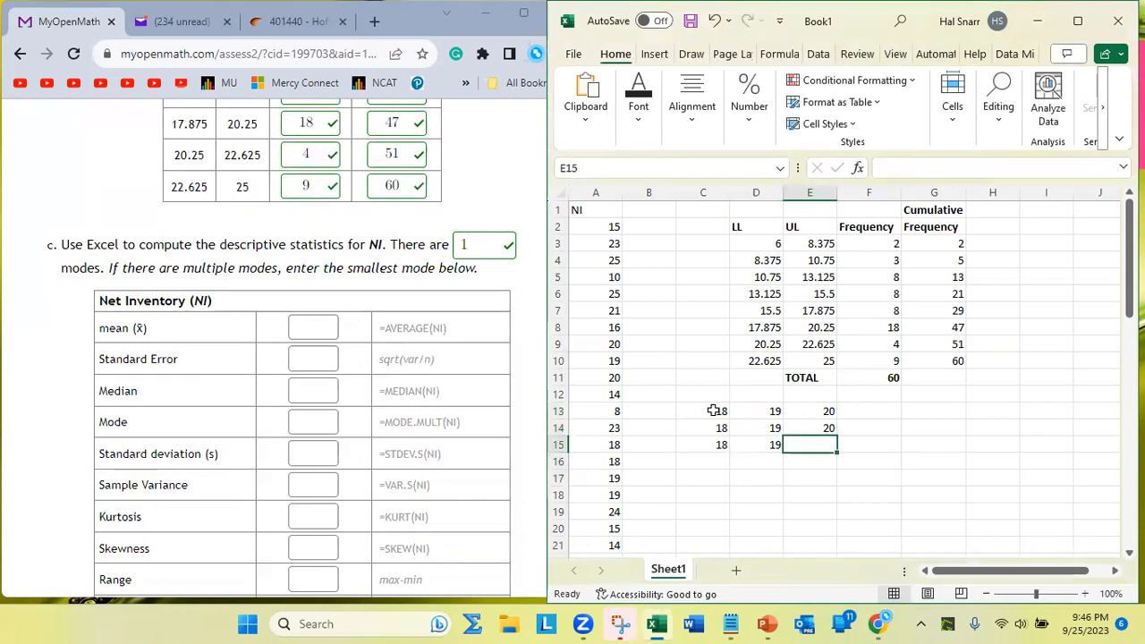
{"action": "key", "text": "Return"}
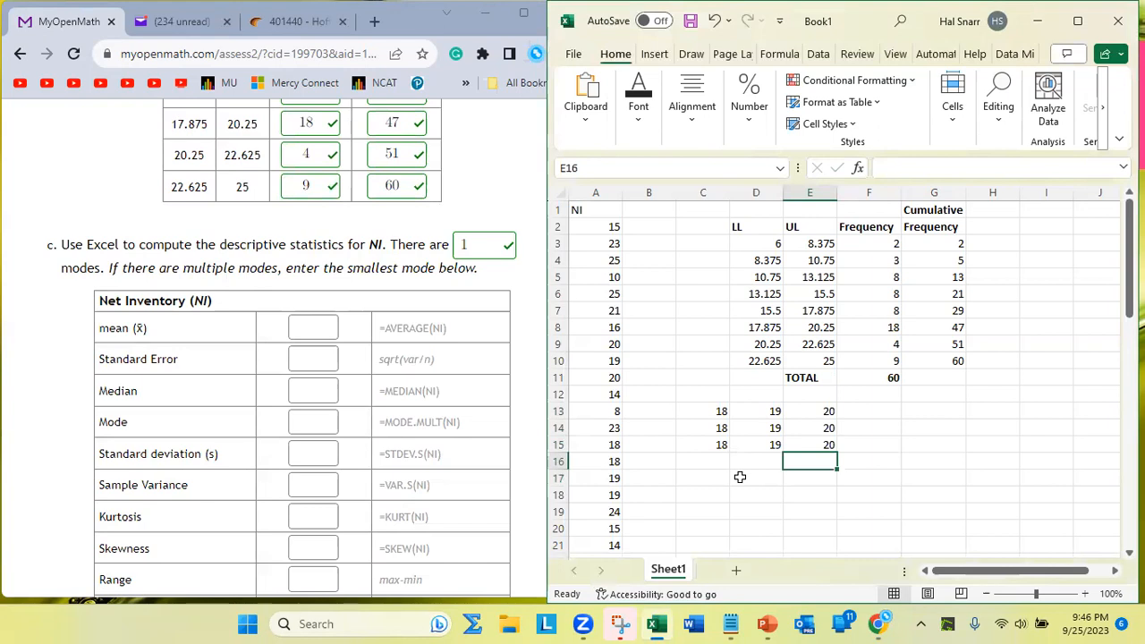
- Delete the example mode values from the range C13:F15
{"action": "left_click", "coordinate": [713, 409]}
{"action": "left_click", "coordinate": [465, 243]}
{"action": "type", "text": "1"}
{"action": "scroll", "coordinate": [445, 455], "scroll_direction": "down", "scroll_amount": 1}
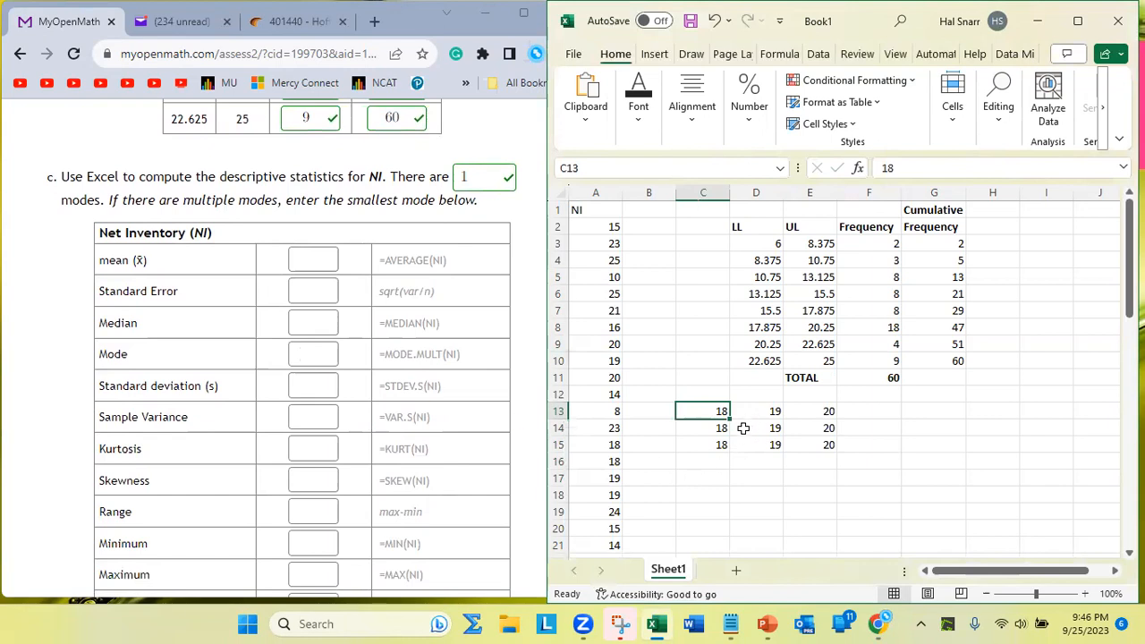
{"action": "left_click_drag", "start_coordinate": [703, 410], "coordinate": [844, 454]}
{"action": "key", "text": "Delete"}
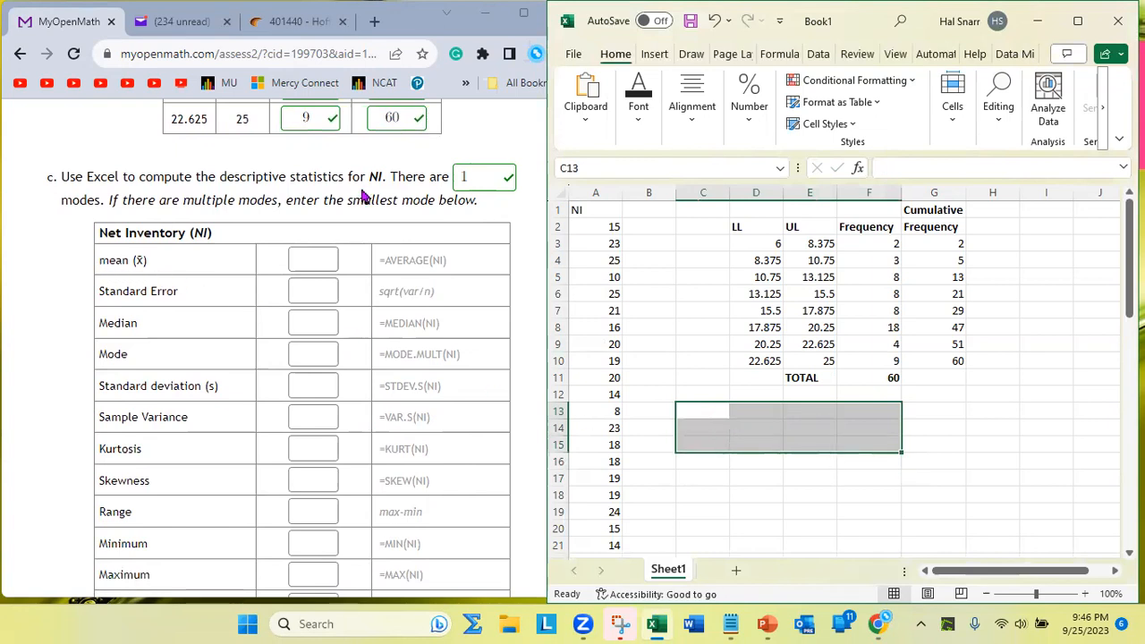
- Copy the whole Net Inventory (NI) statistics table, from its heading through the Count row, from the MyOpenMath page
{"action": "left_click", "coordinate": [312, 354]}
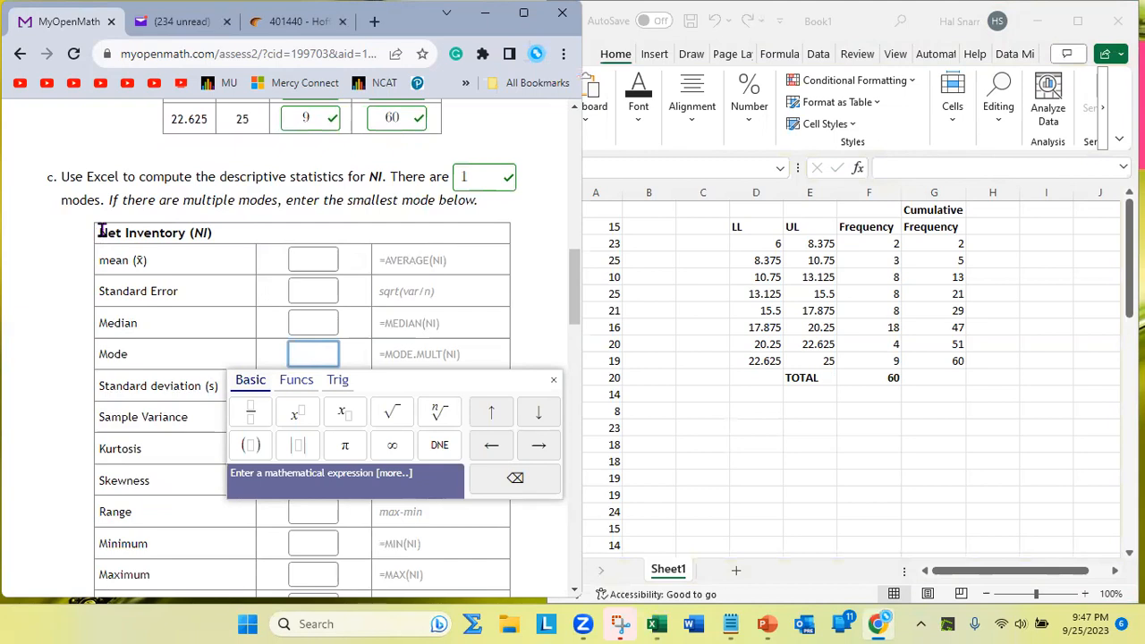
{"action": "left_click_drag", "start_coordinate": [101, 230], "coordinate": [68, 150]}
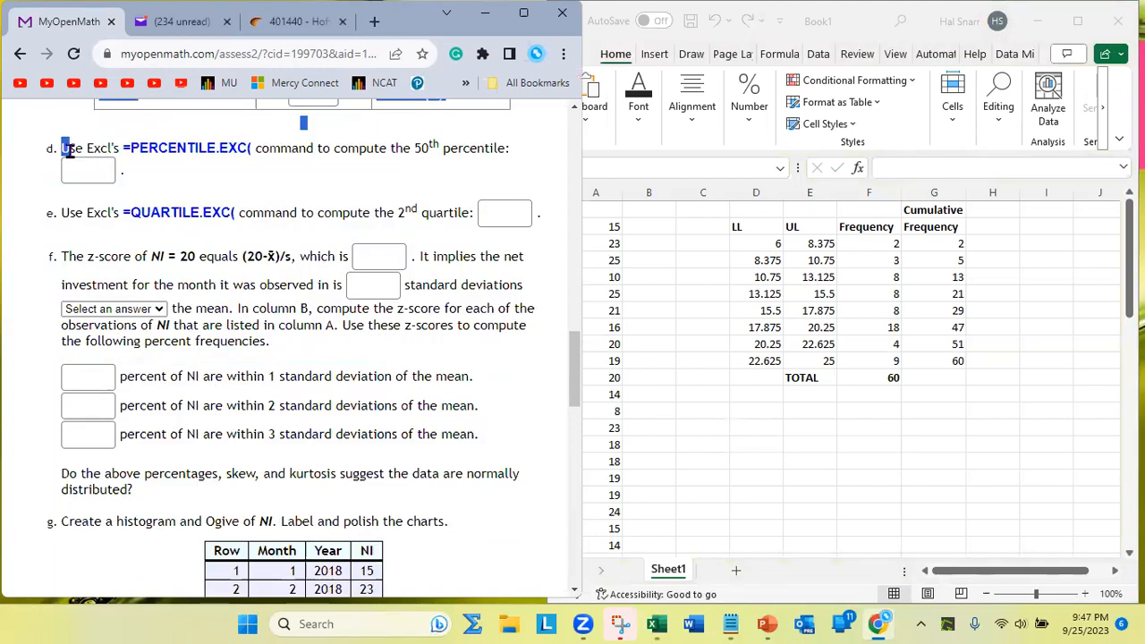
{"action": "scroll", "coordinate": [68, 149], "scroll_direction": "up", "scroll_amount": 4}
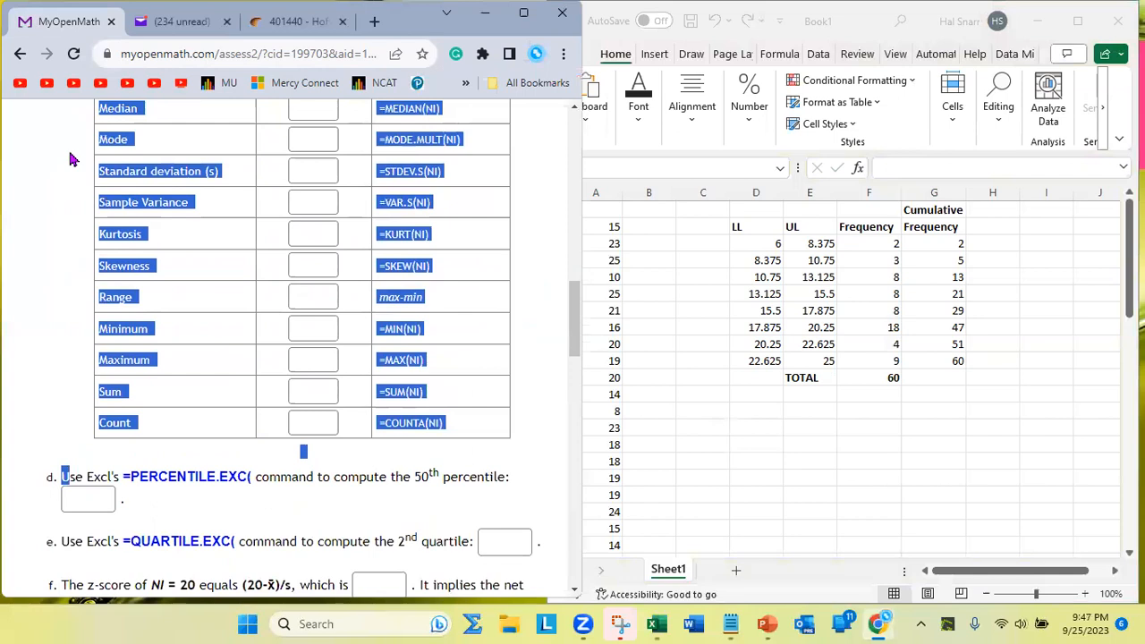
{"action": "right_click", "coordinate": [145, 183]}
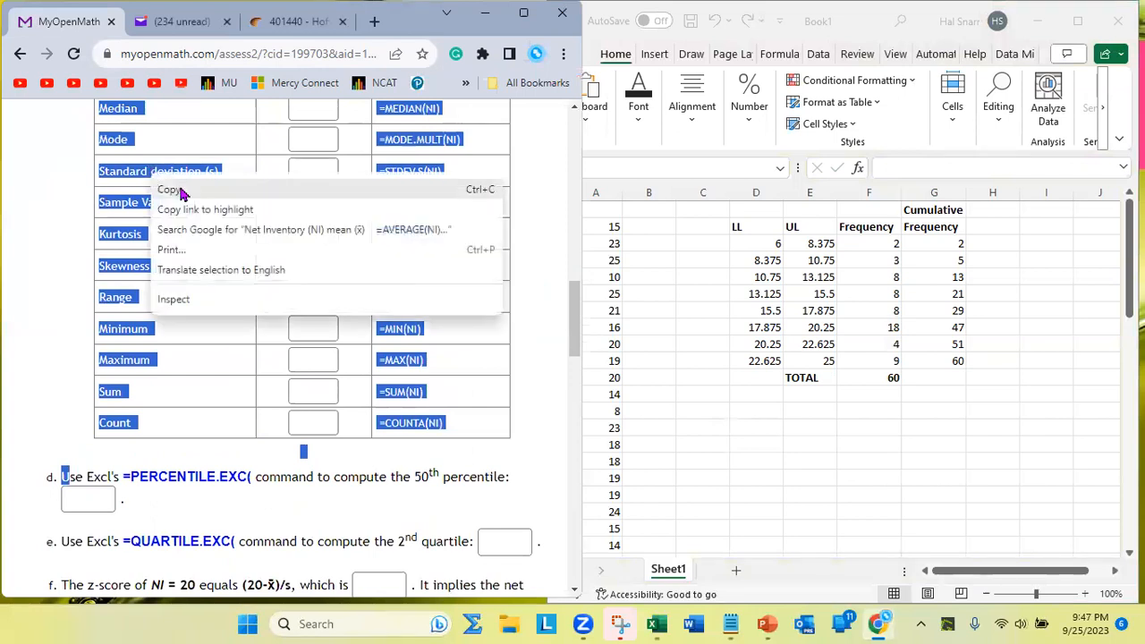
{"action": "left_click", "coordinate": [179, 189]}
- Paste the copied Net Inventory table into the Excel sheet starting at D13, matching the destination formatting
{"action": "left_click", "coordinate": [751, 426]}
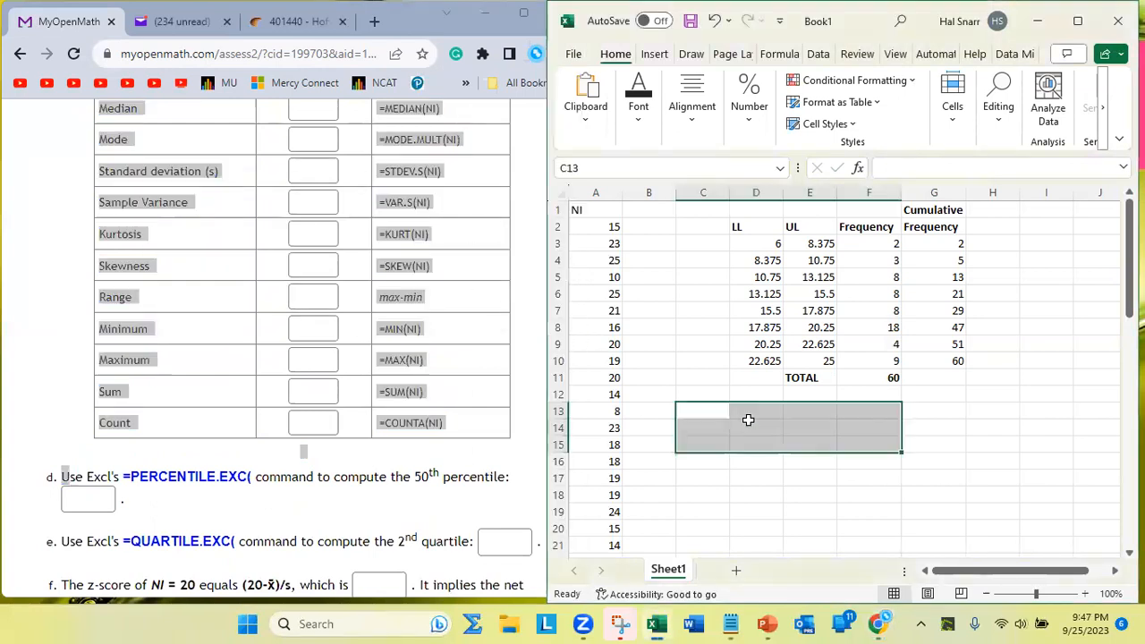
{"action": "left_click", "coordinate": [742, 407]}
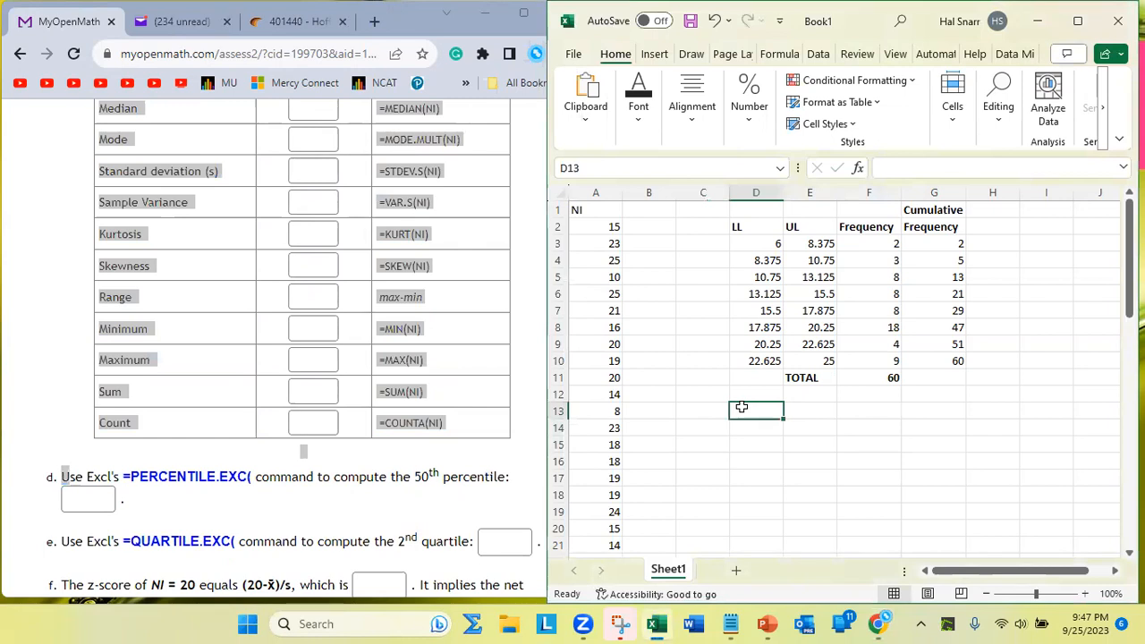
{"action": "right_click", "coordinate": [744, 410]}
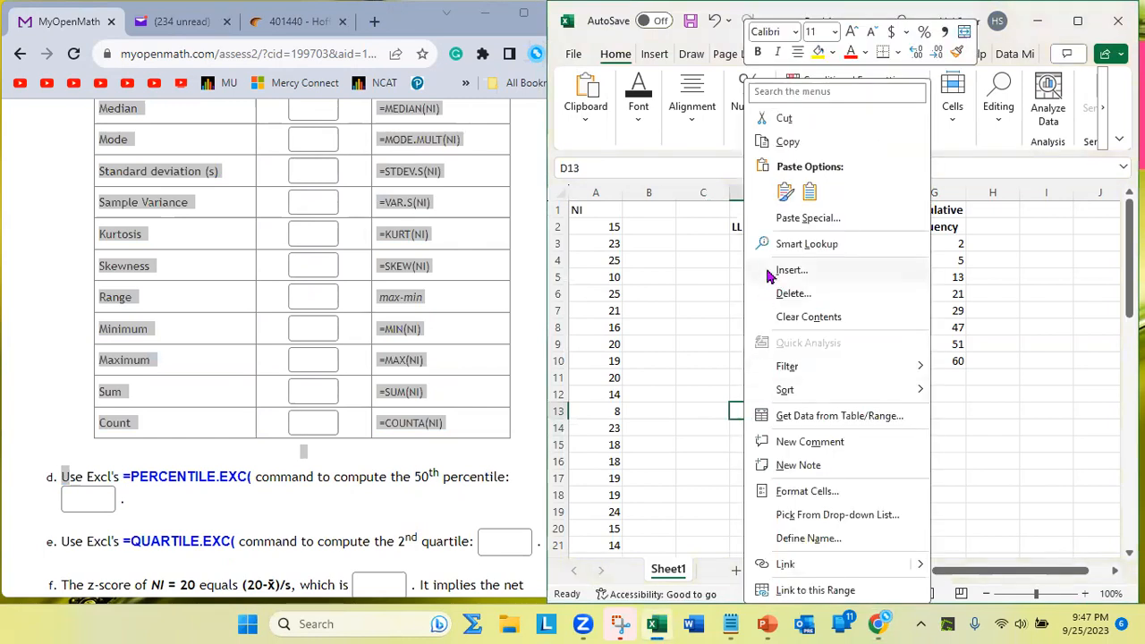
{"action": "left_click", "coordinate": [808, 189]}
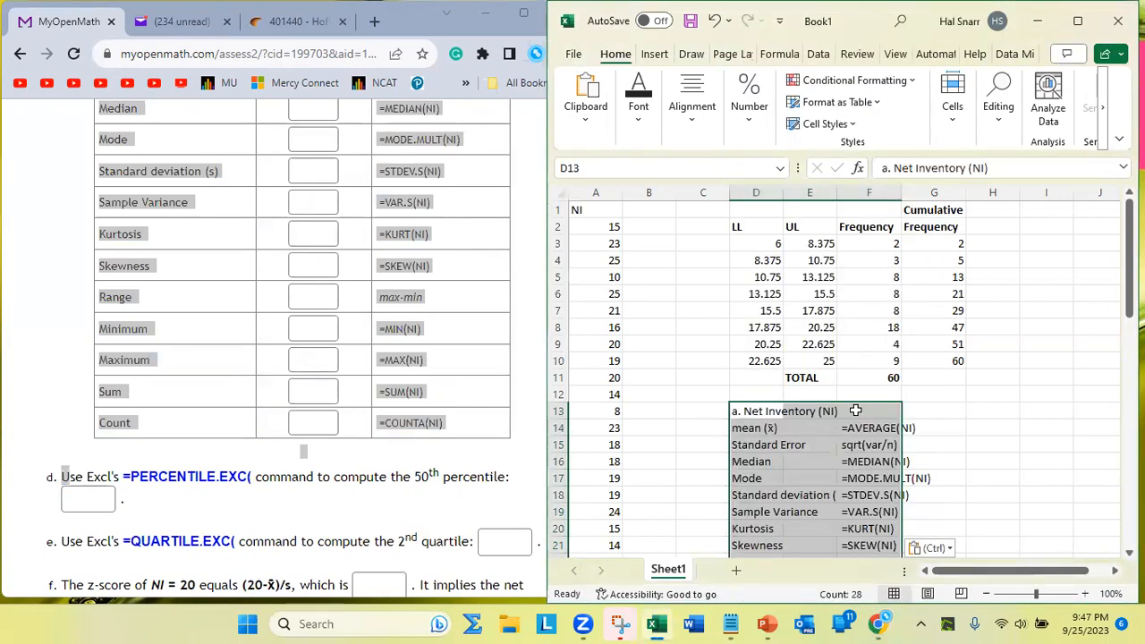
- Widen column D to fit the statistic labels and delete the stray "b. U" text in D28
{"action": "scroll", "coordinate": [854, 409], "scroll_direction": "down", "scroll_amount": 2}
{"action": "scroll", "coordinate": [854, 409], "scroll_direction": "down", "scroll_amount": 1}
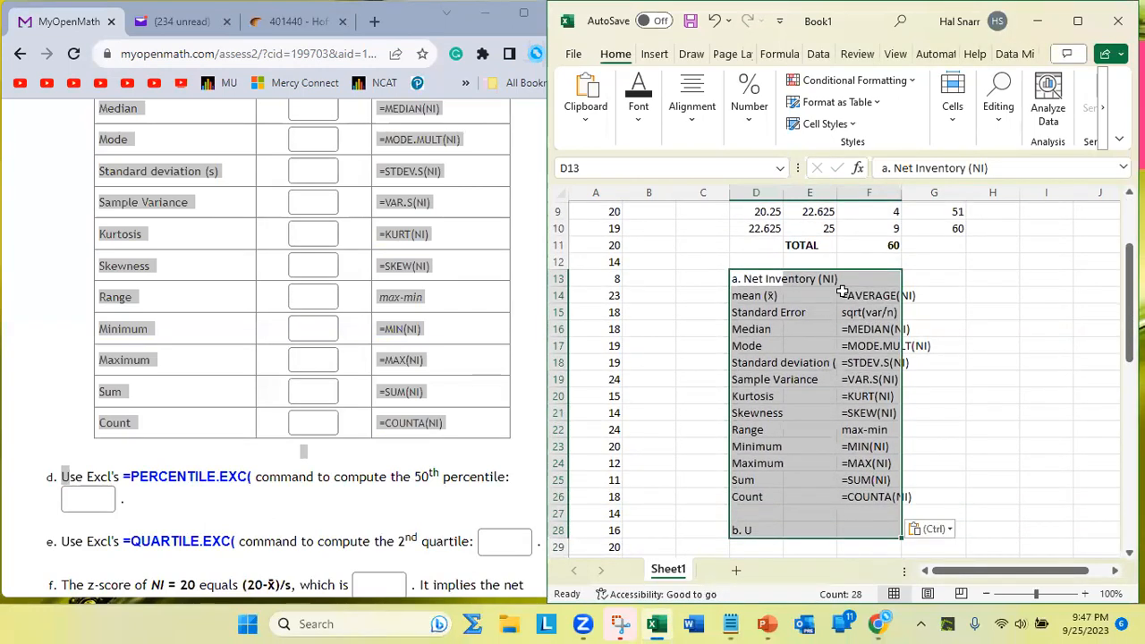
{"action": "left_click_drag", "start_coordinate": [782, 193], "coordinate": [849, 195]}
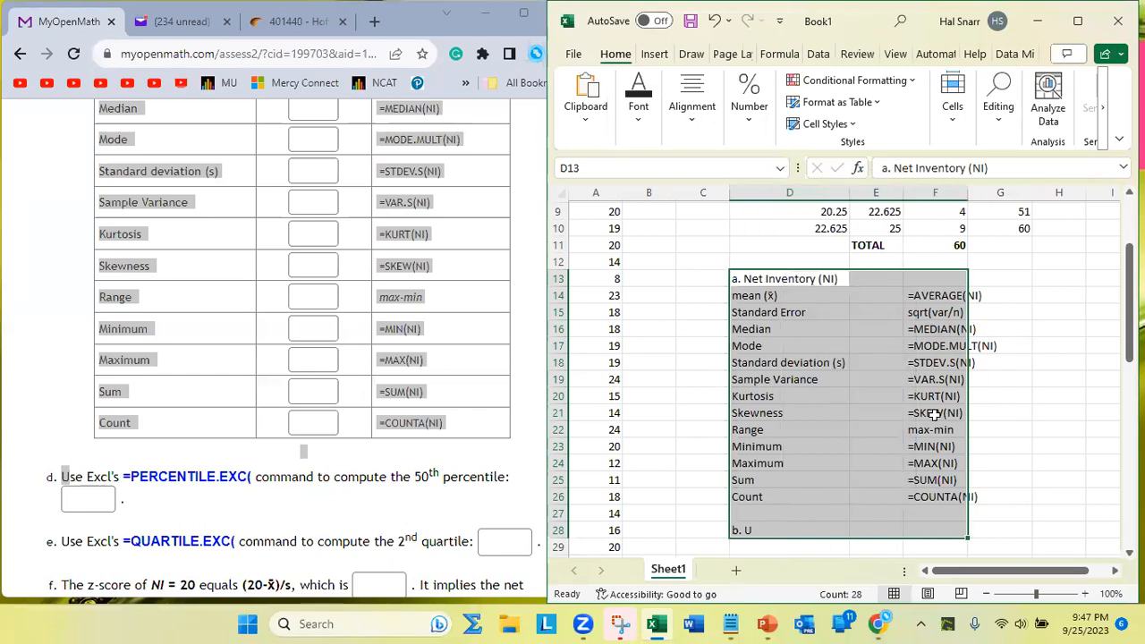
{"action": "left_click", "coordinate": [782, 531]}
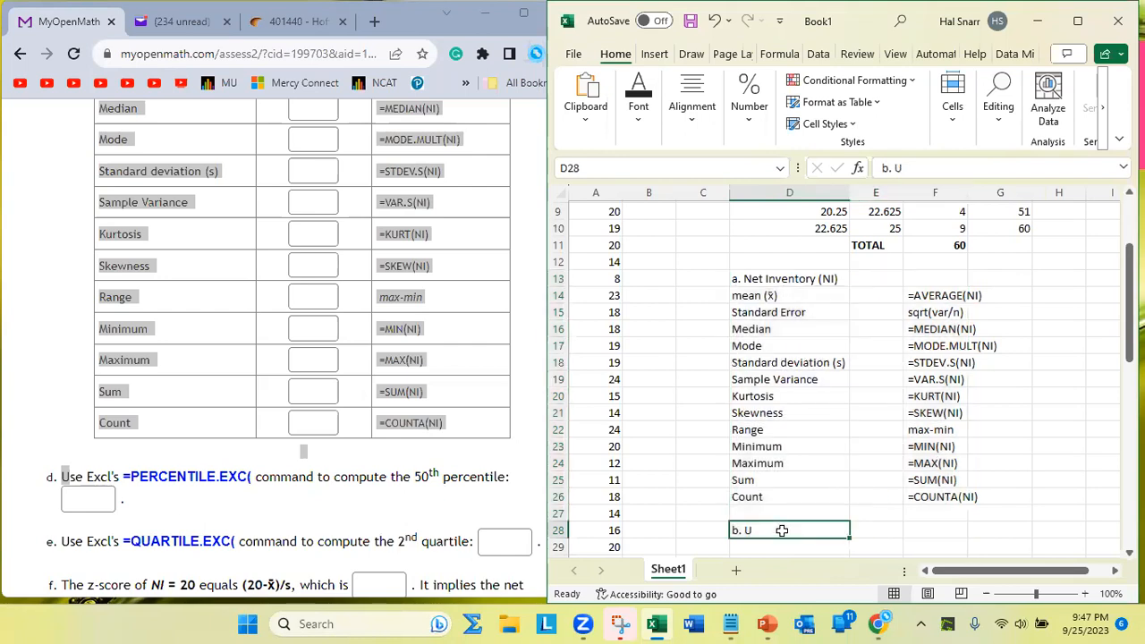
{"action": "key", "text": "Delete"}
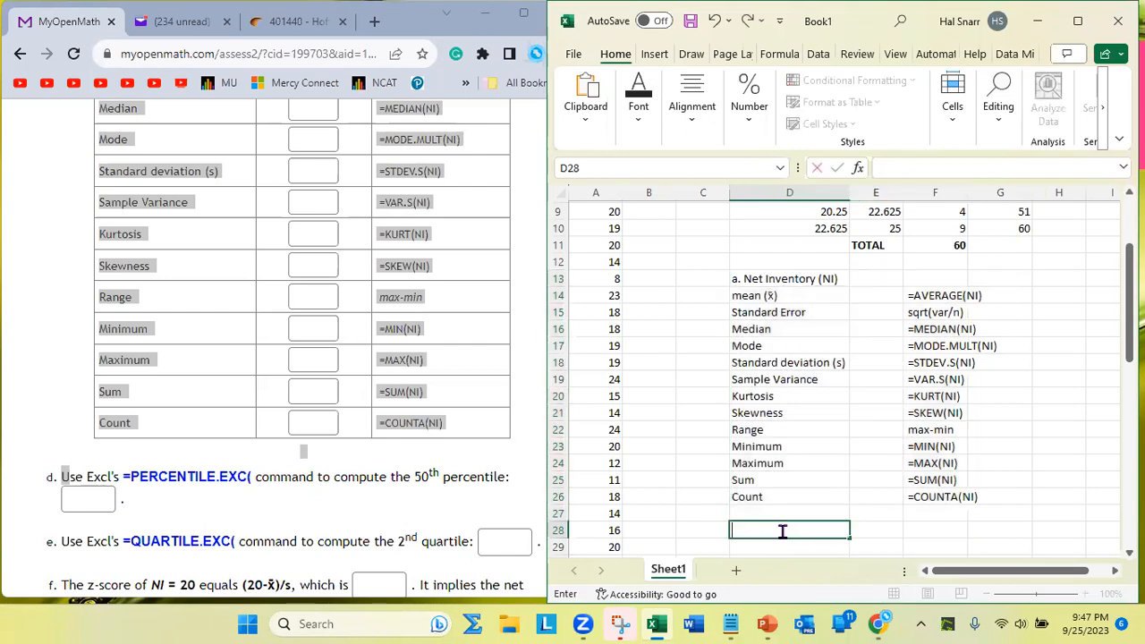
{"action": "left_click", "coordinate": [881, 527]}
- Copy the formula texts in F14:F26 into column E starting at E14, beside the statistic labels
{"action": "right_click", "coordinate": [927, 497]}
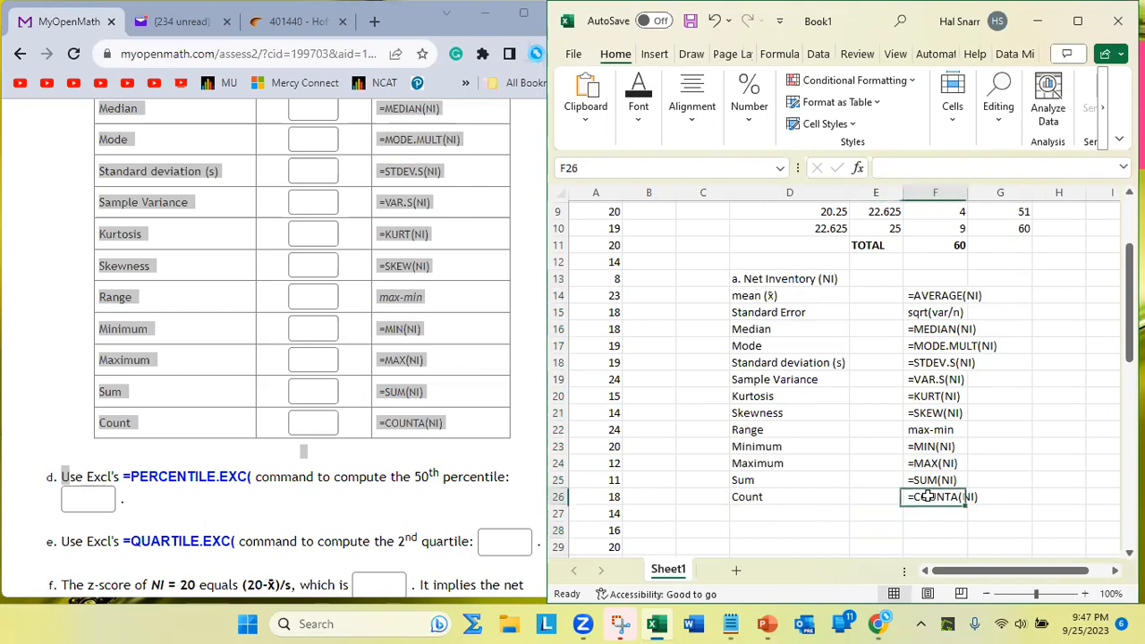
{"action": "left_click", "coordinate": [912, 295]}
{"action": "left_click_drag", "start_coordinate": [912, 295], "coordinate": [924, 497]}
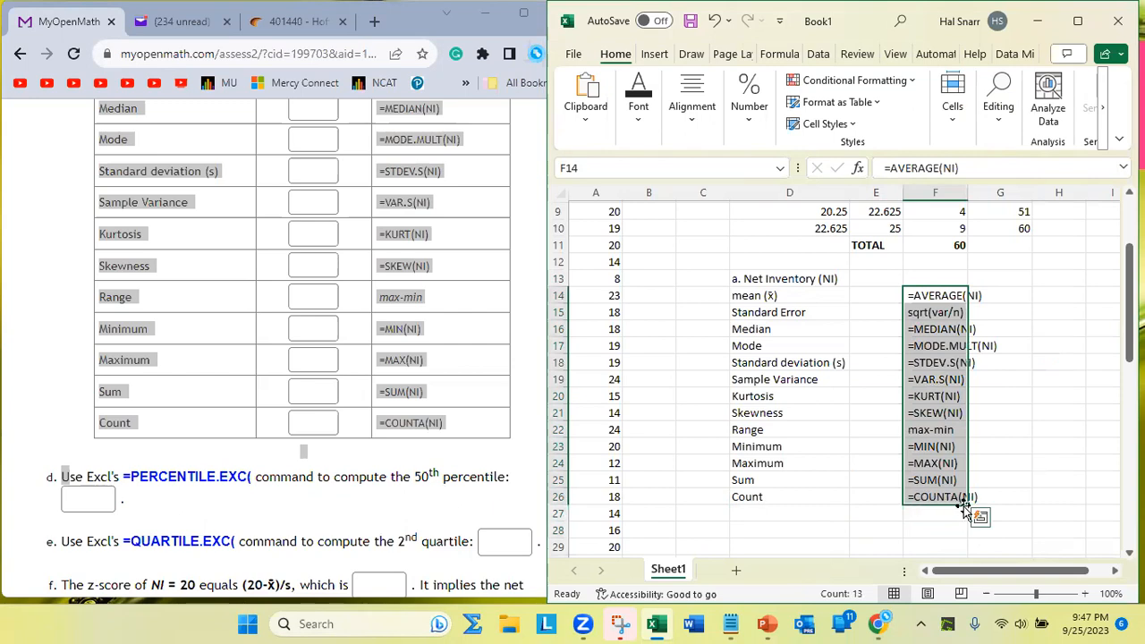
{"action": "key", "text": "ctrl+c"}
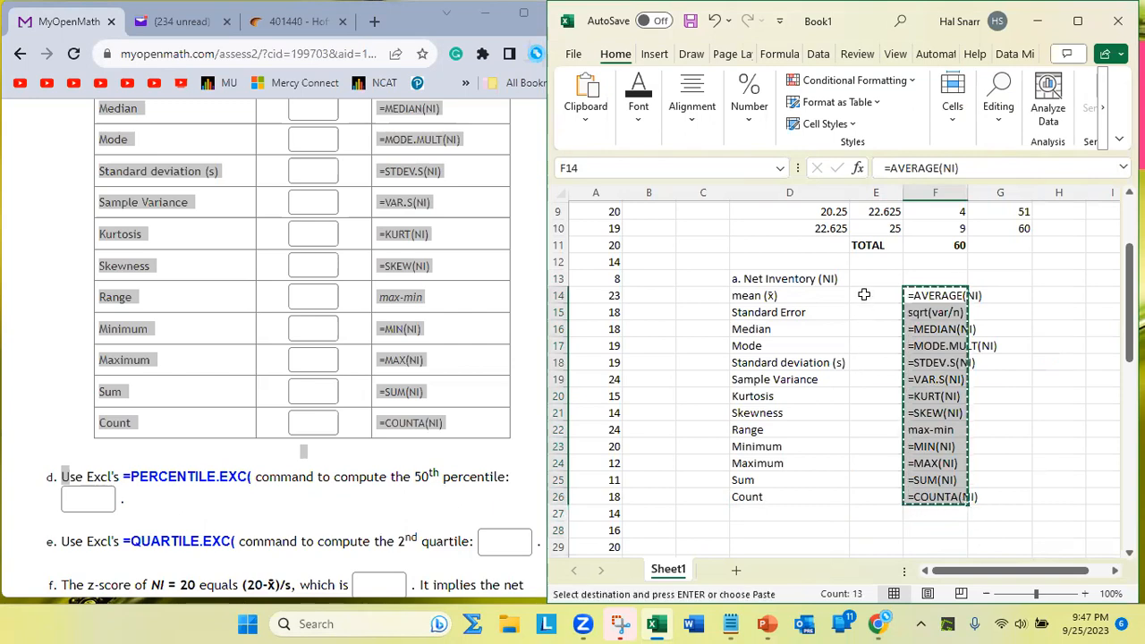
{"action": "left_click", "coordinate": [864, 296]}
{"action": "key", "text": "ctrl+v"}
- Clear the original formula texts from F14:F26
{"action": "left_click", "coordinate": [935, 295]}
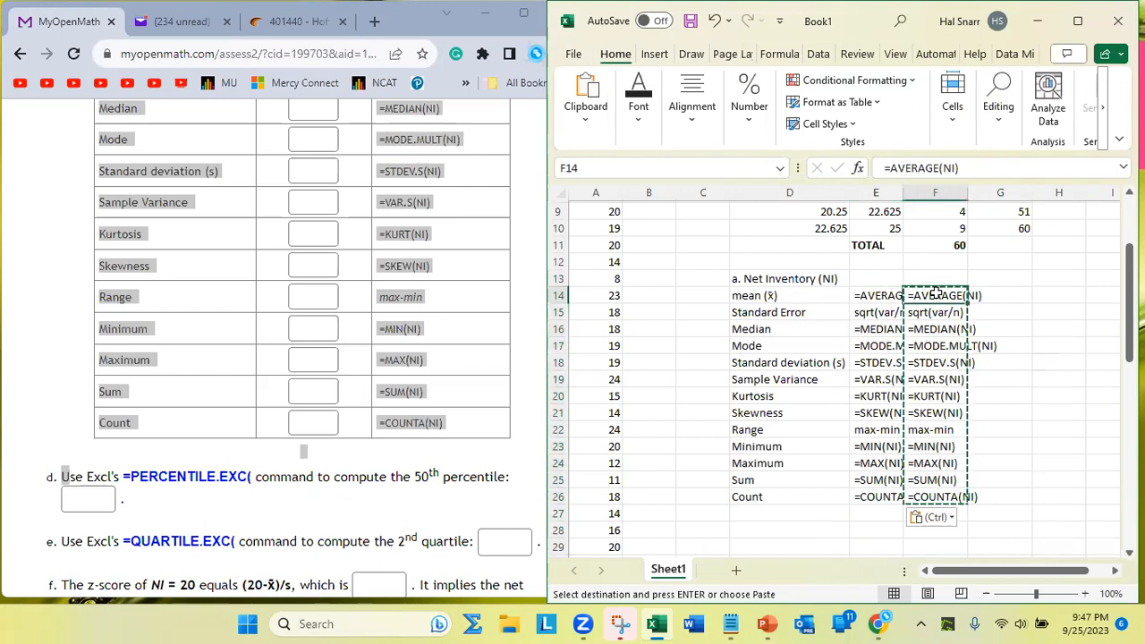
{"action": "key", "text": "shift+Left"}
{"action": "key", "text": "shift+Left"}
{"action": "key", "text": "shift+Right"}
{"action": "key", "text": "shift+Right"}
{"action": "key", "text": "shift+Down"}
{"action": "key", "text": "shift+Down"}
{"action": "key", "text": "shift+Down"}
{"action": "key", "text": "shift+Down"}
{"action": "key", "text": "shift+Down"}
{"action": "key", "text": "shift+Down"}
{"action": "key", "text": "shift+Down"}
{"action": "key", "text": "shift+Down"}
{"action": "key", "text": "shift+Down"}
{"action": "key", "text": "shift+Down"}
{"action": "key", "text": "shift+Down"}
{"action": "key", "text": "shift+Down"}
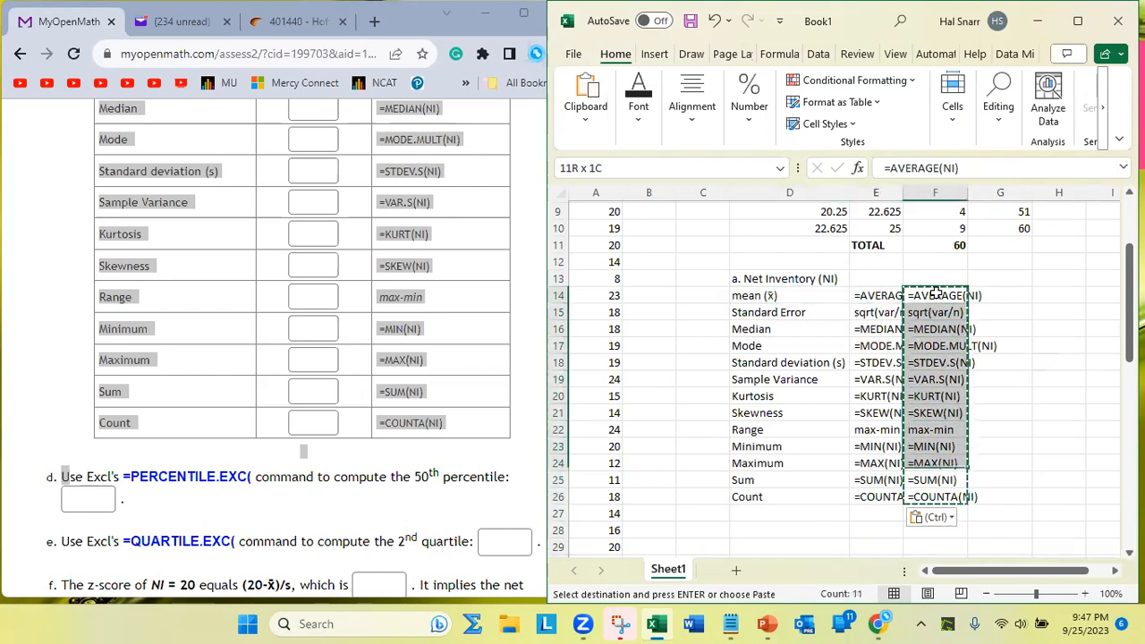
{"action": "key", "text": "Delete"}
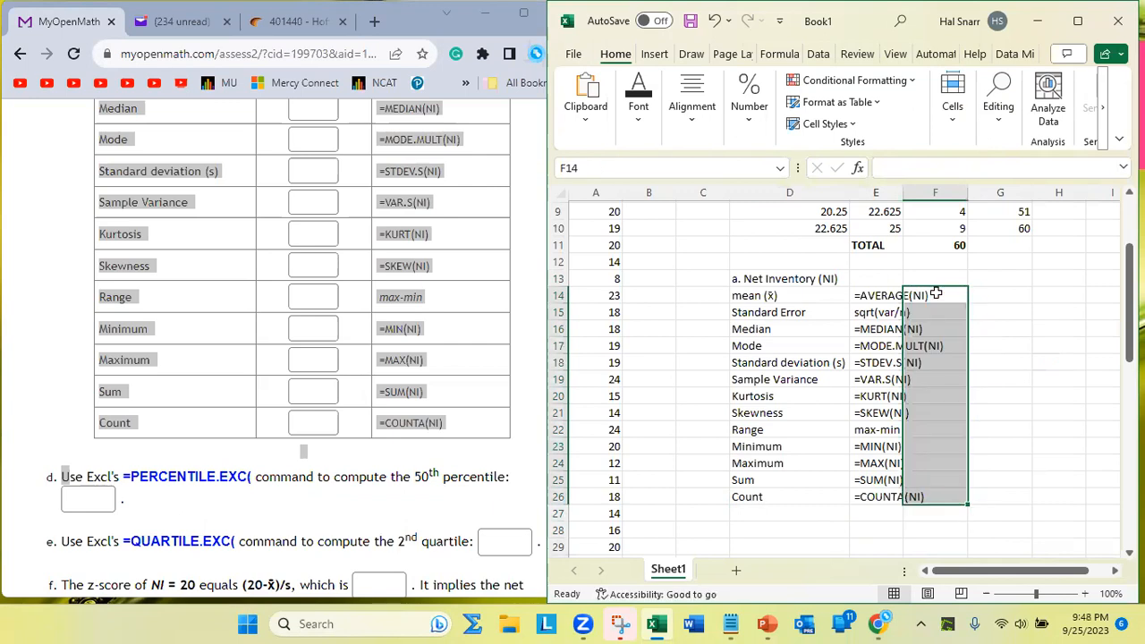
- Remove the leading space from the Mean entry in E14 to make it the live formula =AVERAGE(NI)
{"action": "left_click", "coordinate": [989, 390]}
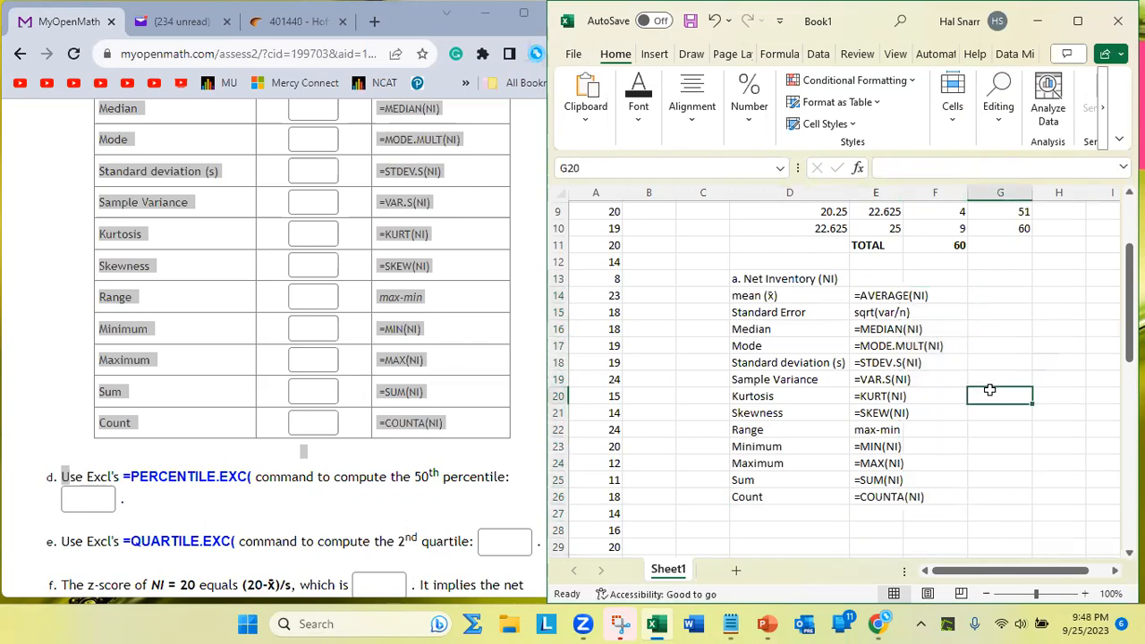
{"action": "double_click", "coordinate": [855, 297]}
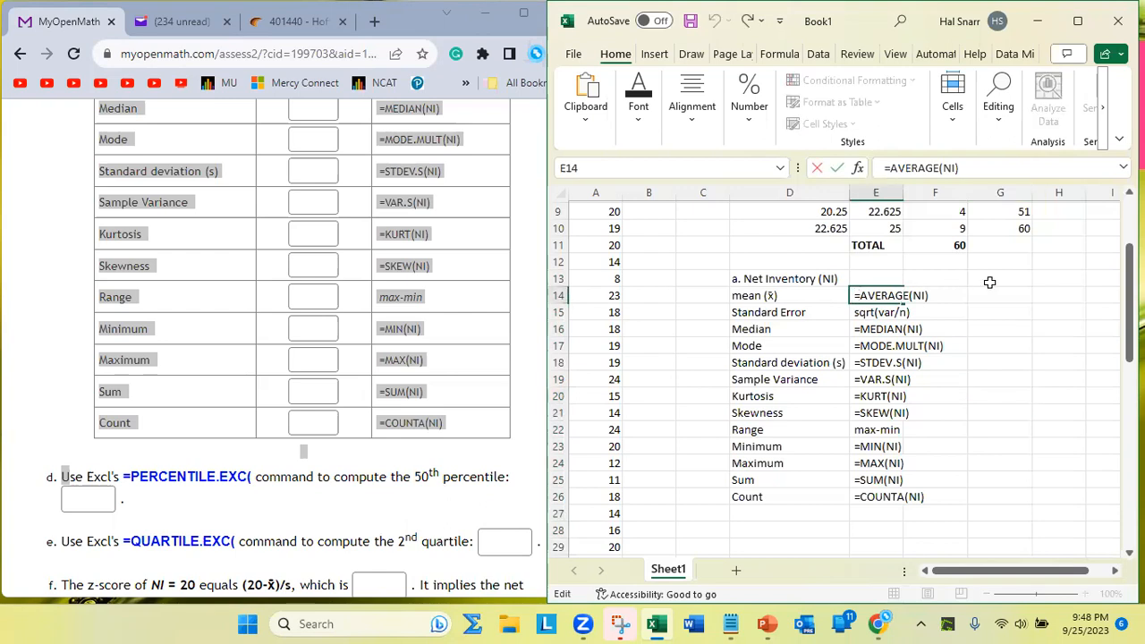
{"action": "key", "text": "BackSpace"}
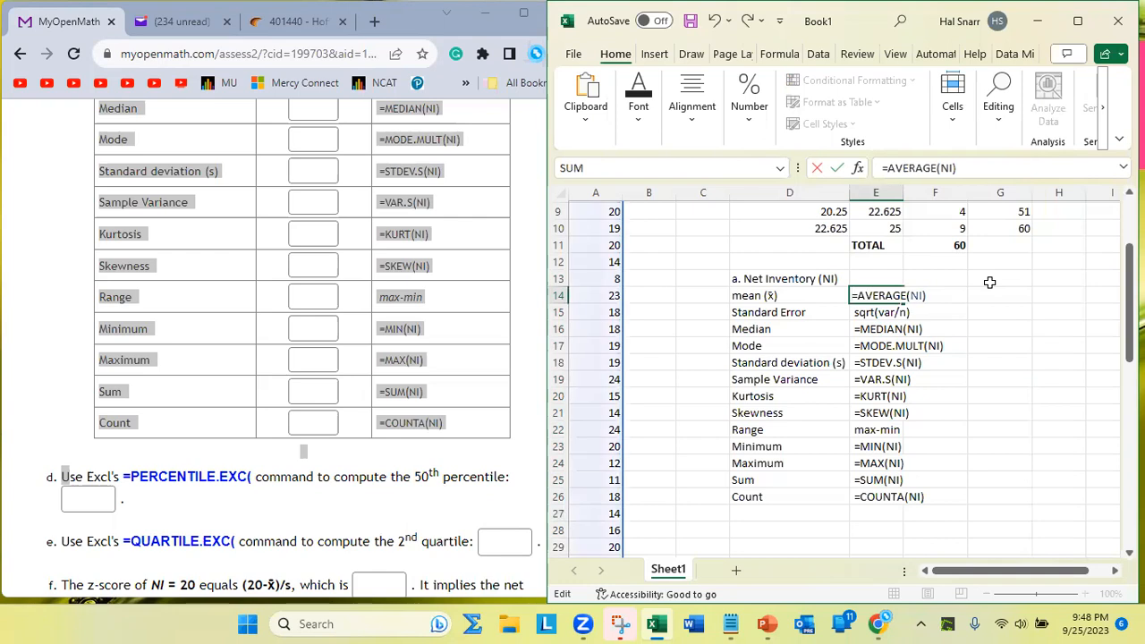
{"action": "scroll", "coordinate": [844, 374], "scroll_direction": "up", "scroll_amount": 3}
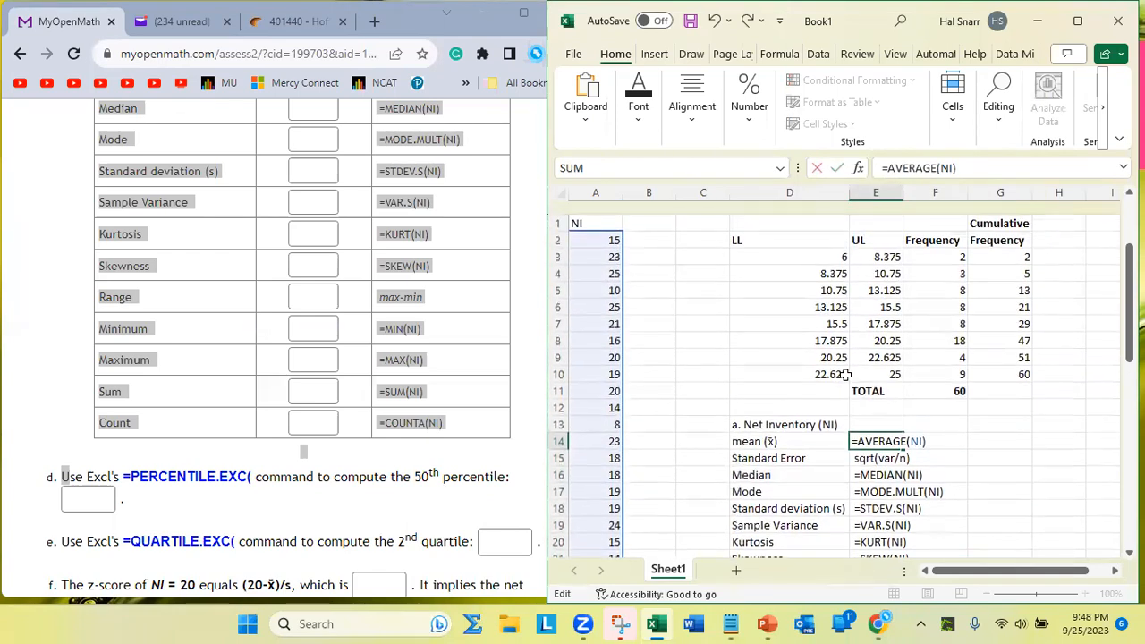
{"action": "scroll", "coordinate": [845, 374], "scroll_direction": "down", "scroll_amount": 9}
{"action": "scroll", "coordinate": [845, 374], "scroll_direction": "down", "scroll_amount": 4}
{"action": "scroll", "coordinate": [846, 373], "scroll_direction": "up", "scroll_amount": 12}
{"action": "key", "text": "Return"}
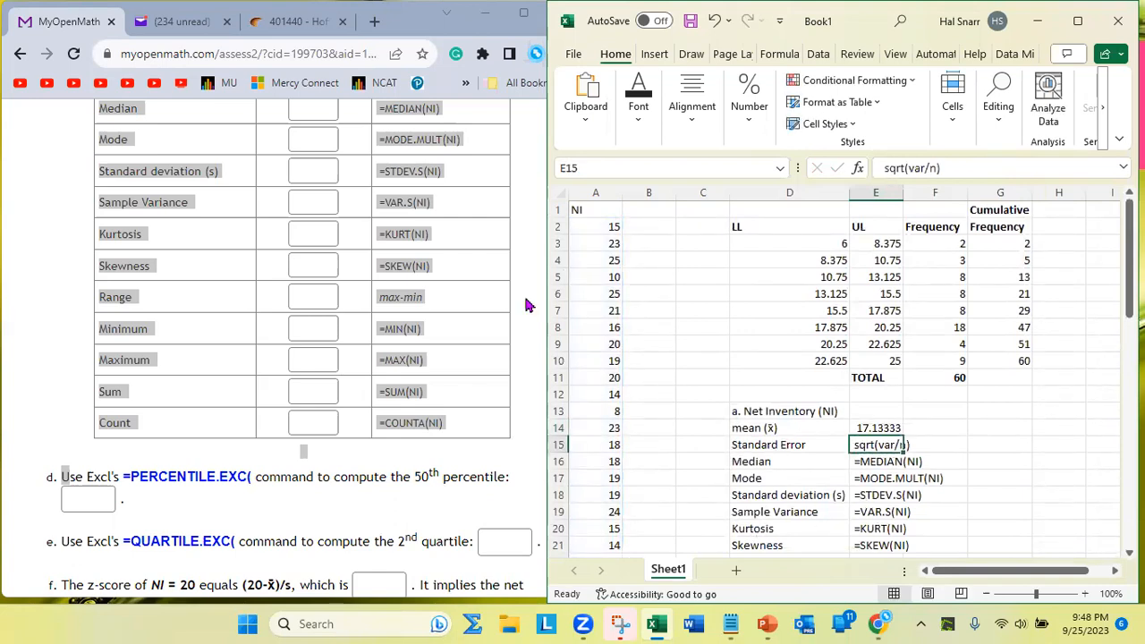
- Remove the leading space from the Median entry in E16 to make it the live formula =MEDIAN(NI)
{"action": "scroll", "coordinate": [490, 251], "scroll_direction": "up", "scroll_amount": 3}
{"action": "left_click", "coordinate": [460, 216]}
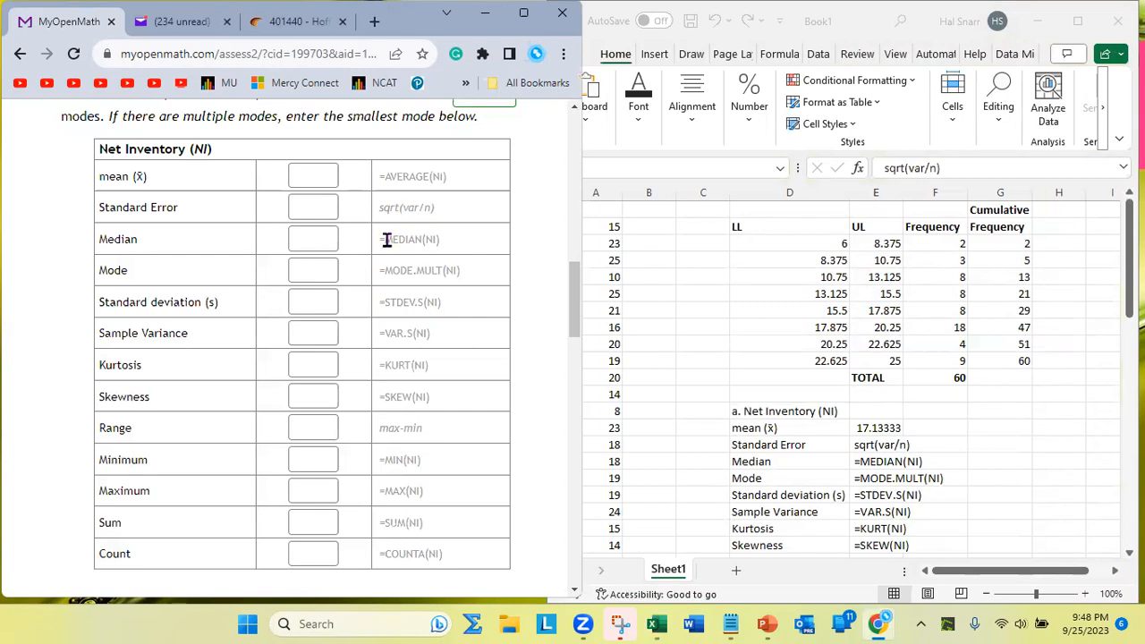
{"action": "left_click", "coordinate": [861, 463]}
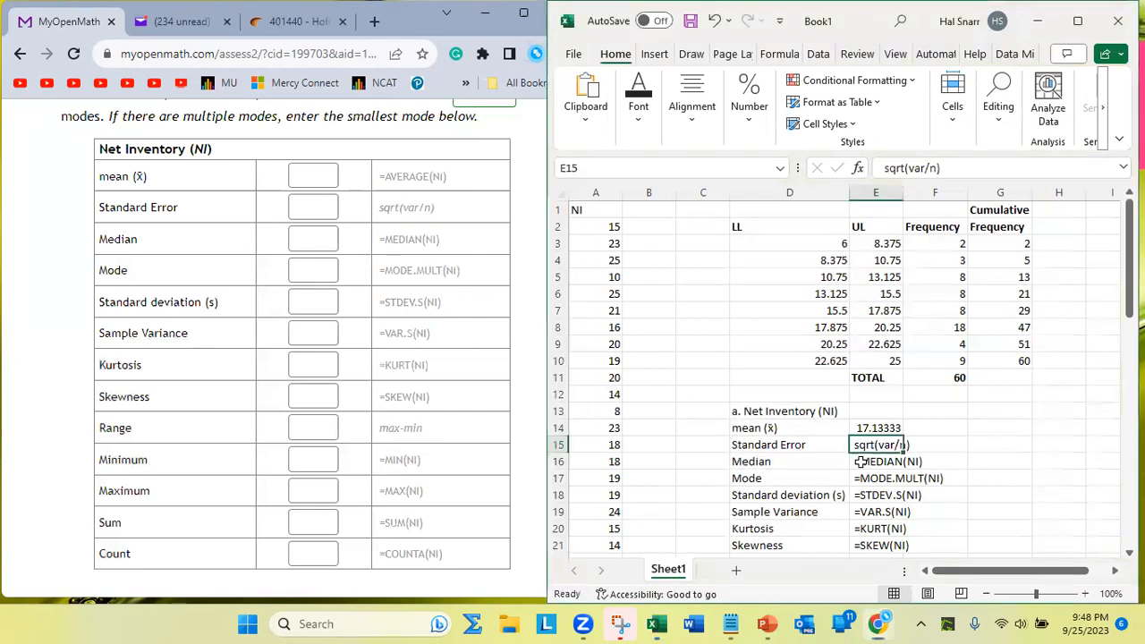
{"action": "double_click", "coordinate": [861, 463]}
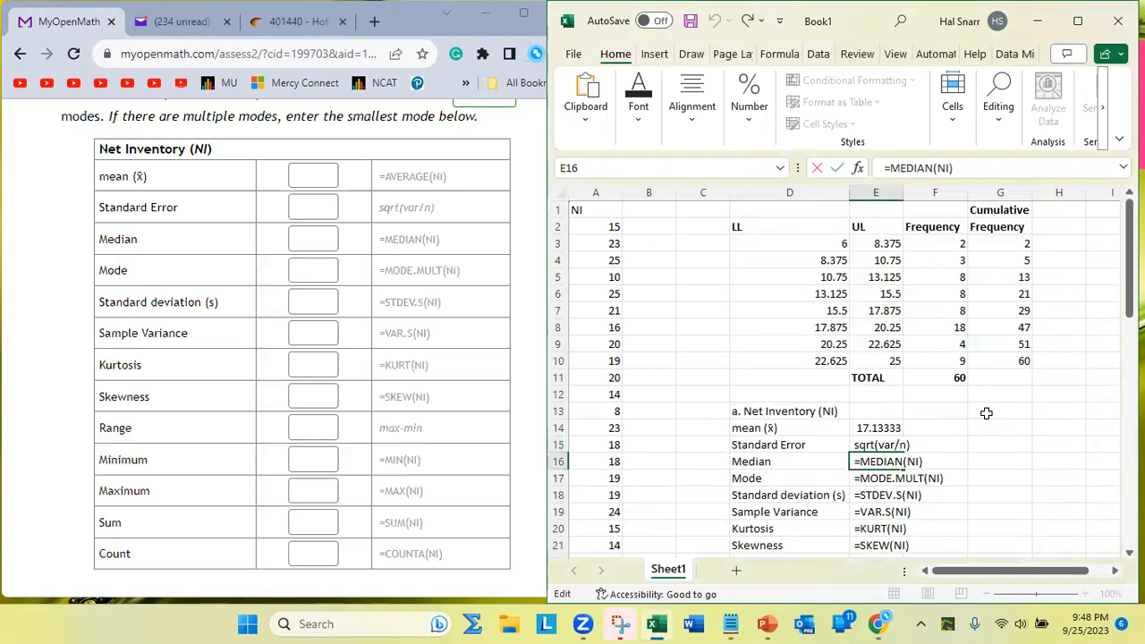
{"action": "key", "text": "BackSpace"}
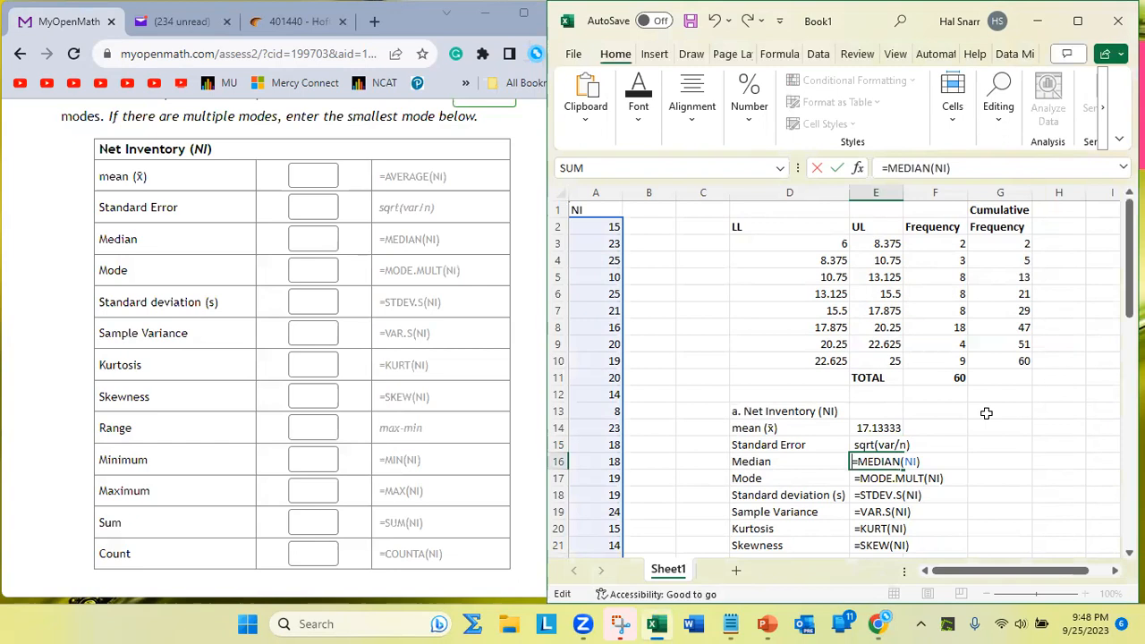
{"action": "key", "text": "Return"}
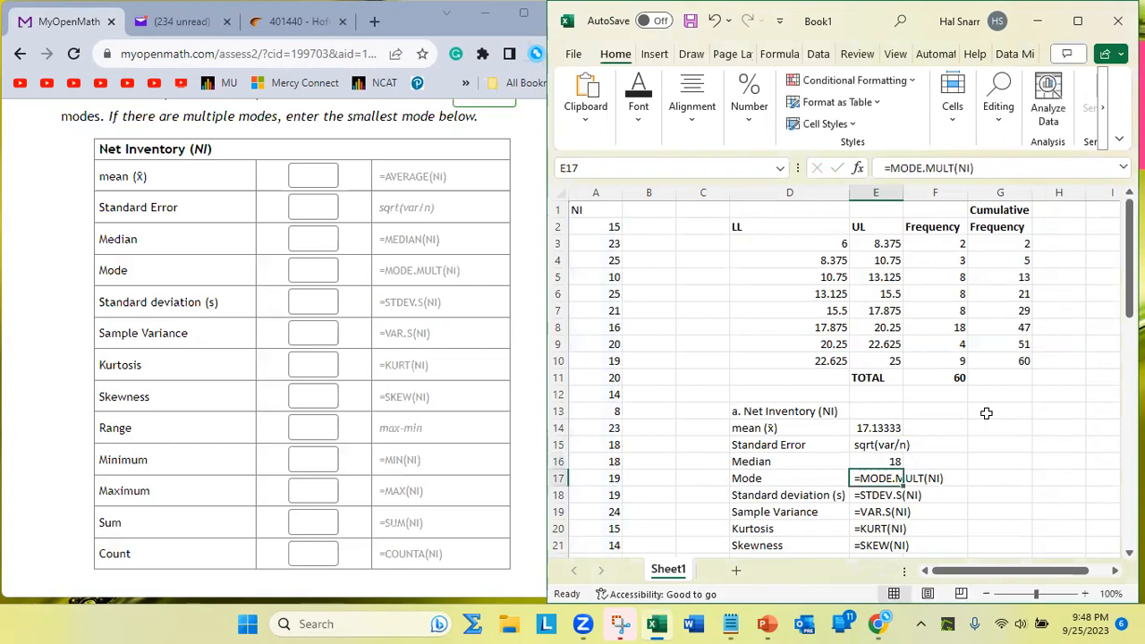
- Change the Mode entry in E17 to the live formula =MODE(NI), removing .MULT and the leading space
{"action": "double_click", "coordinate": [855, 478]}
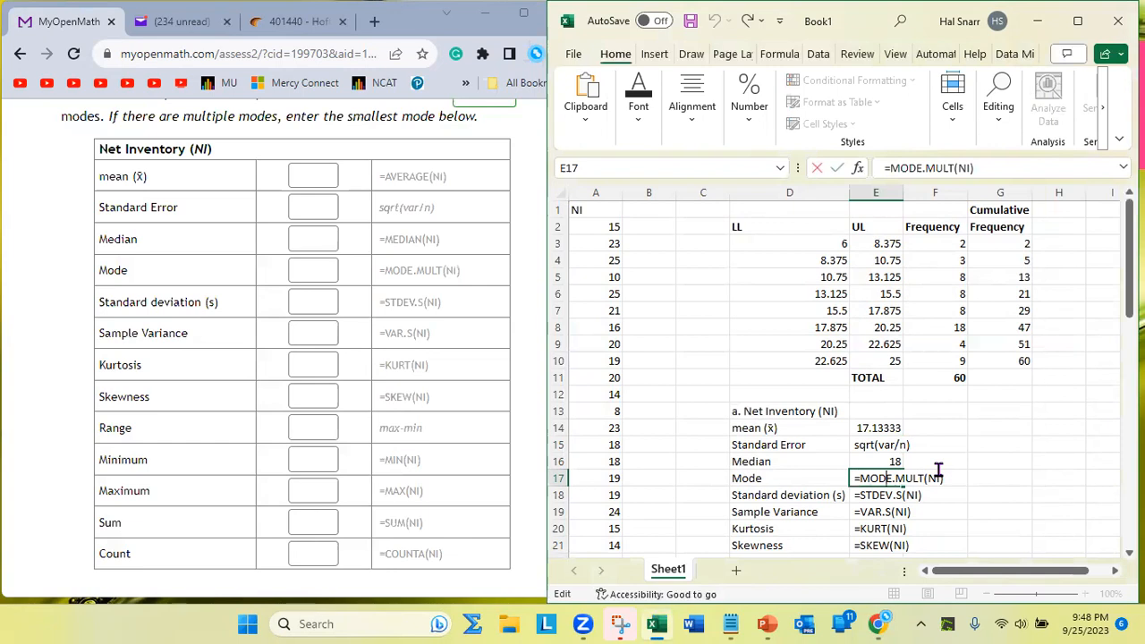
{"action": "key", "text": "BackSpace"}
{"action": "key", "text": "BackSpace"}
{"action": "key", "text": "BackSpace"}
{"action": "key", "text": "BackSpace"}
{"action": "key", "text": "BackSpace"}
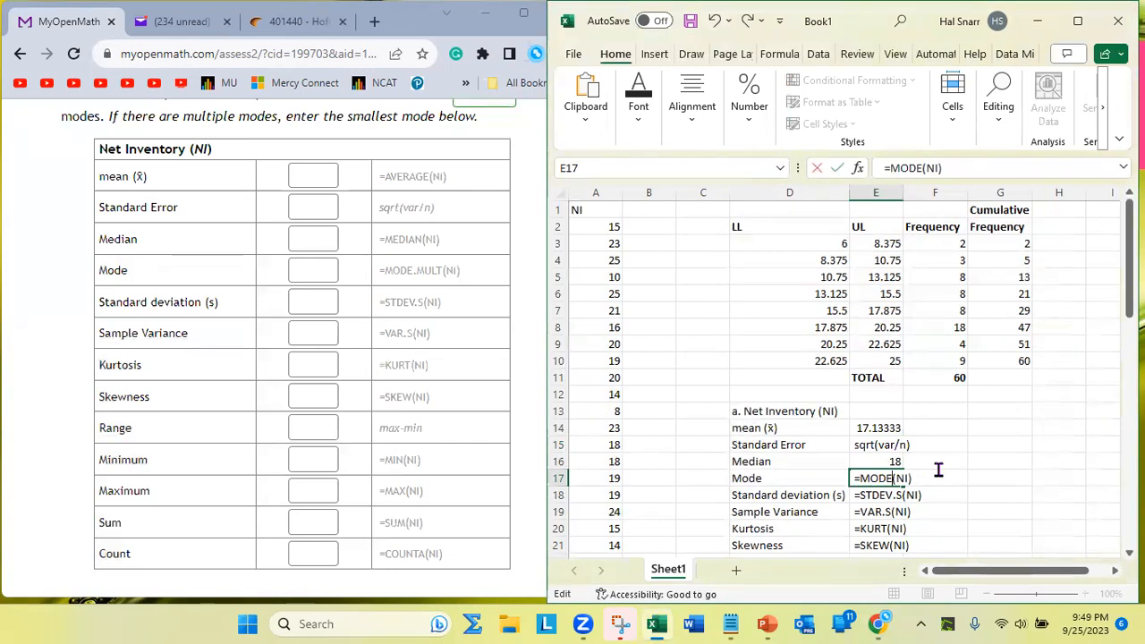
{"action": "key", "text": "Home"}
{"action": "key", "text": "BackSpace"}
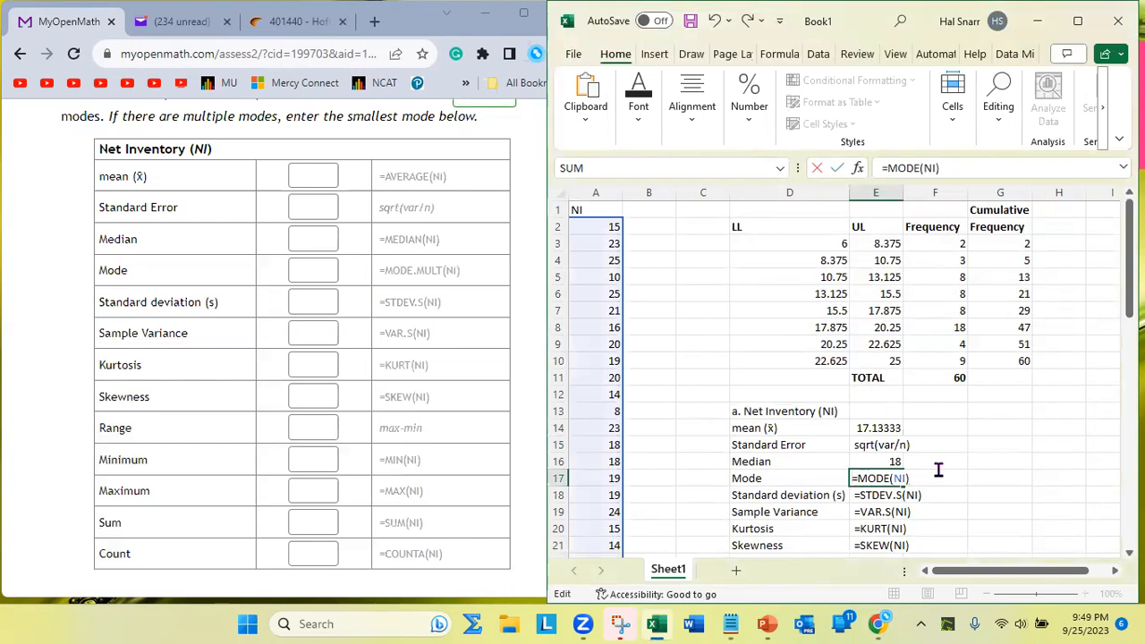
{"action": "key", "text": "Return"}
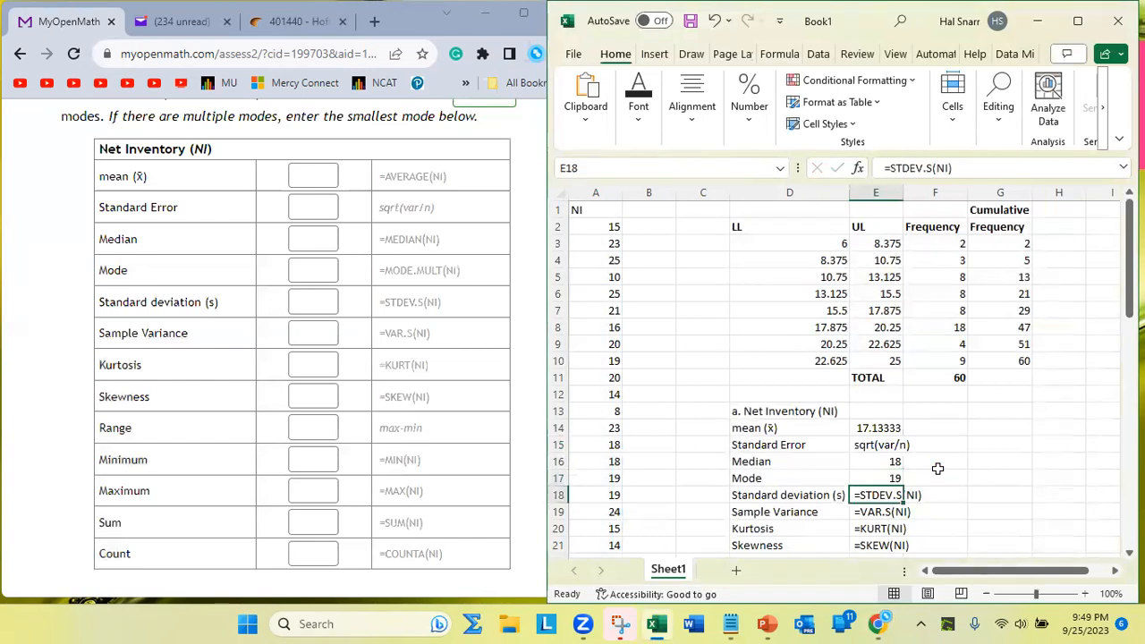
- Examine the mean, median and mode results in E14, E16 and E17 against matching entries in the NI column
{"action": "left_click", "coordinate": [892, 461]}
{"action": "left_click", "coordinate": [885, 479]}
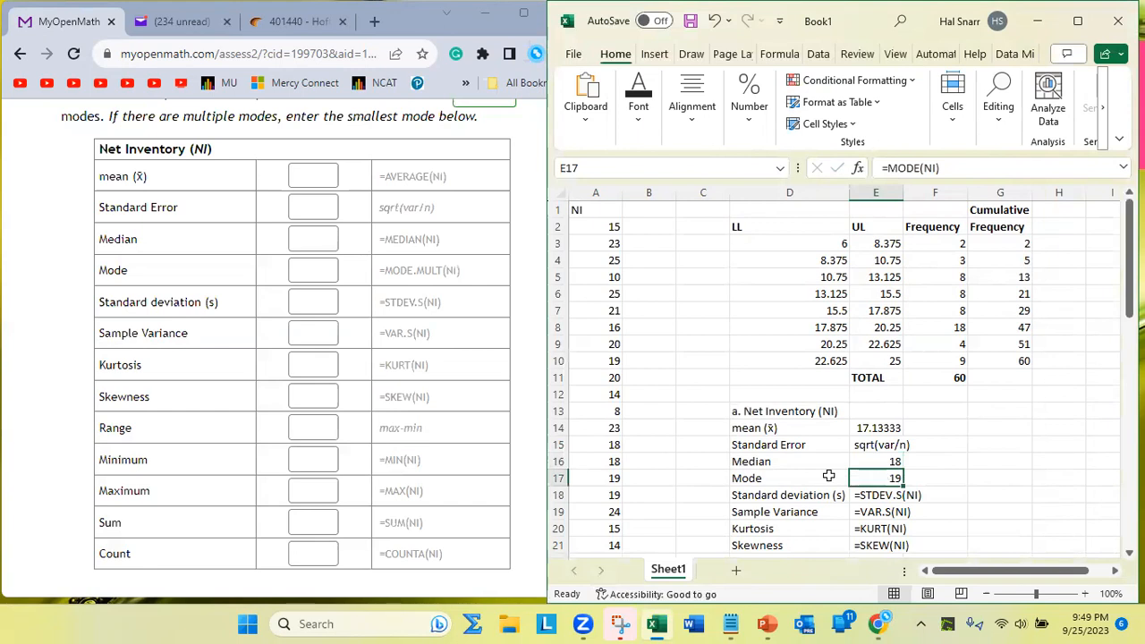
{"action": "left_click", "coordinate": [613, 477]}
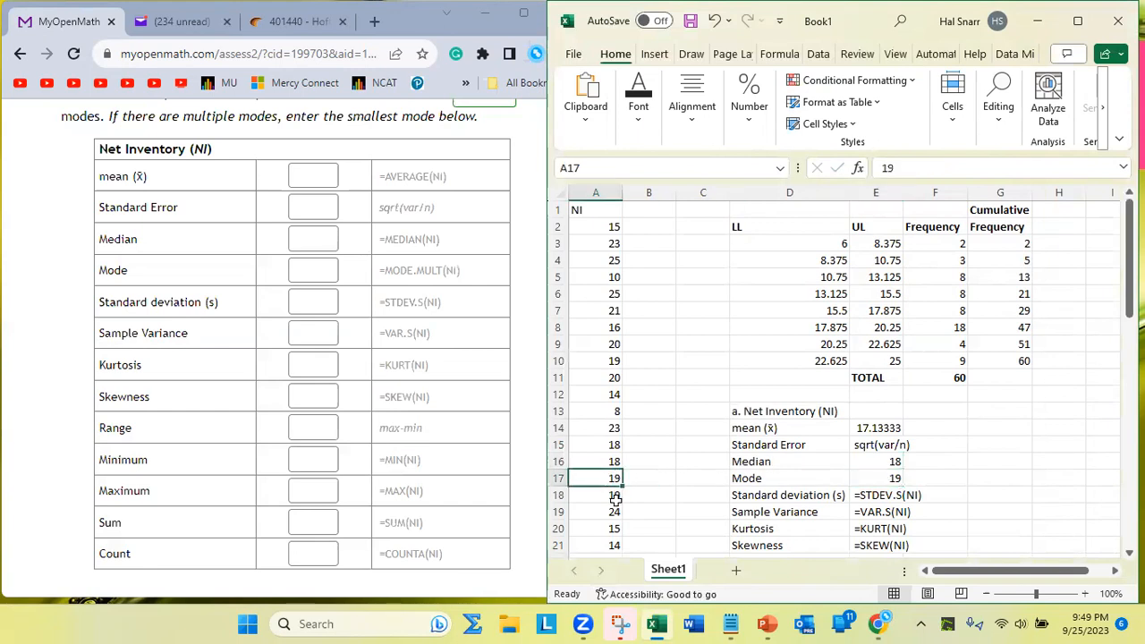
{"action": "left_click", "coordinate": [612, 495]}
{"action": "left_click", "coordinate": [594, 356]}
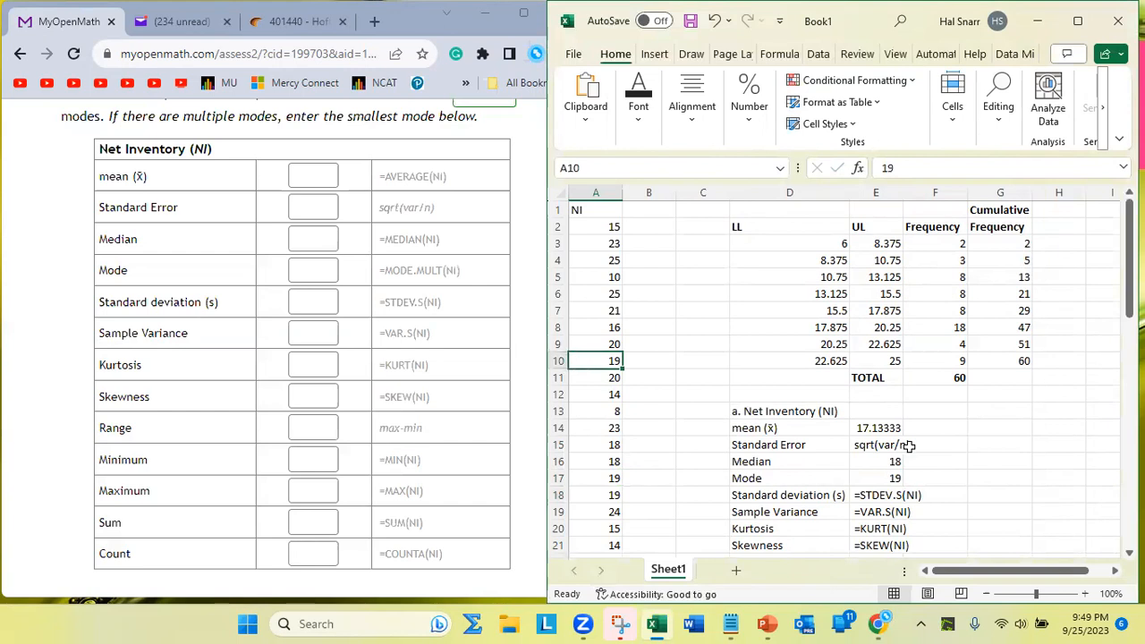
{"action": "left_click", "coordinate": [891, 479]}
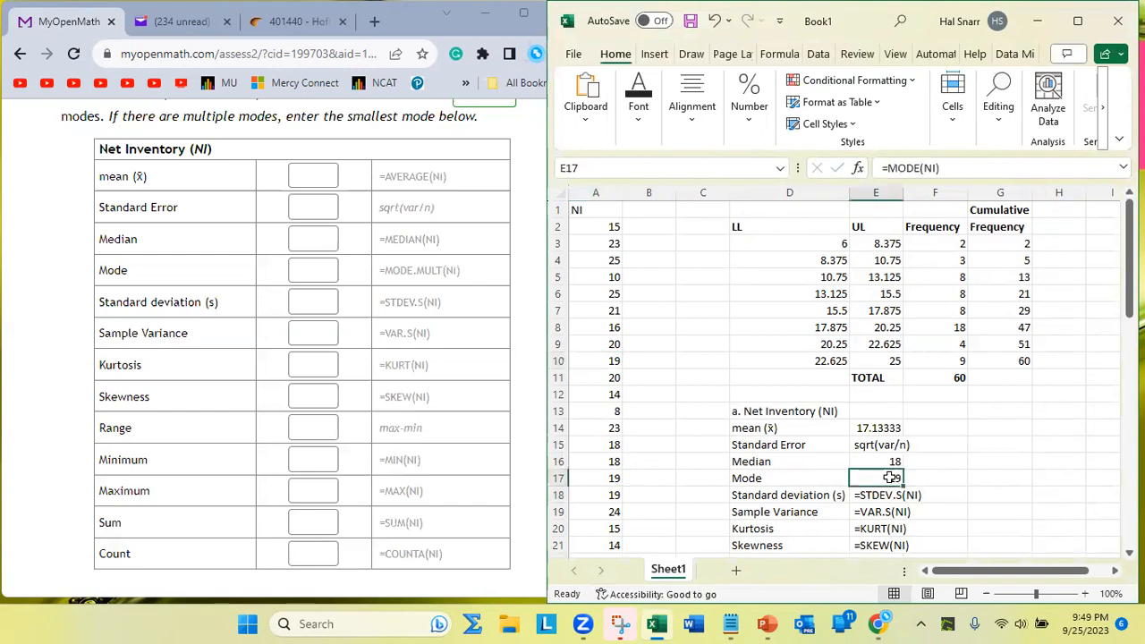
{"action": "left_click", "coordinate": [876, 462]}
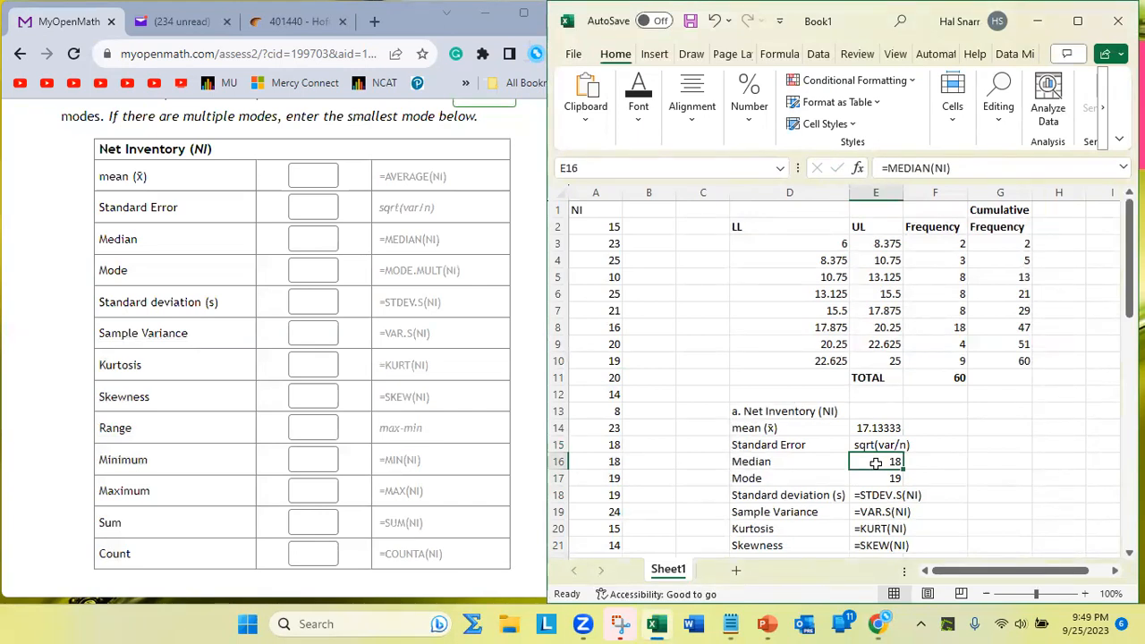
{"action": "left_click", "coordinate": [876, 478]}
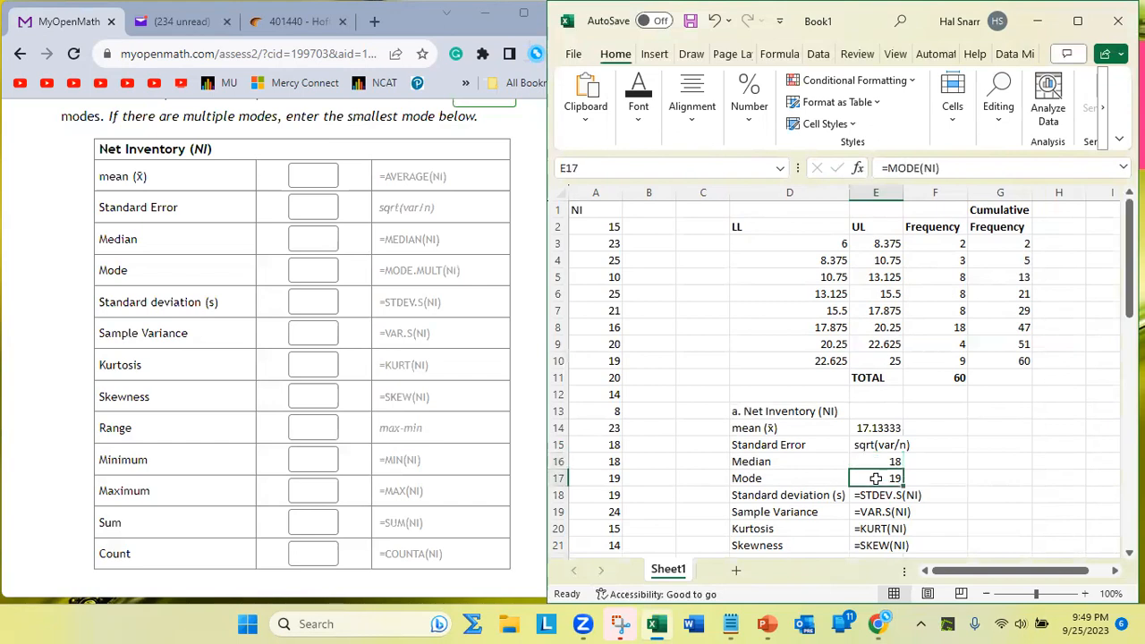
{"action": "left_click_drag", "start_coordinate": [876, 465], "coordinate": [875, 431]}
{"action": "right_click", "coordinate": [873, 432]}
{"action": "left_click", "coordinate": [848, 460]}
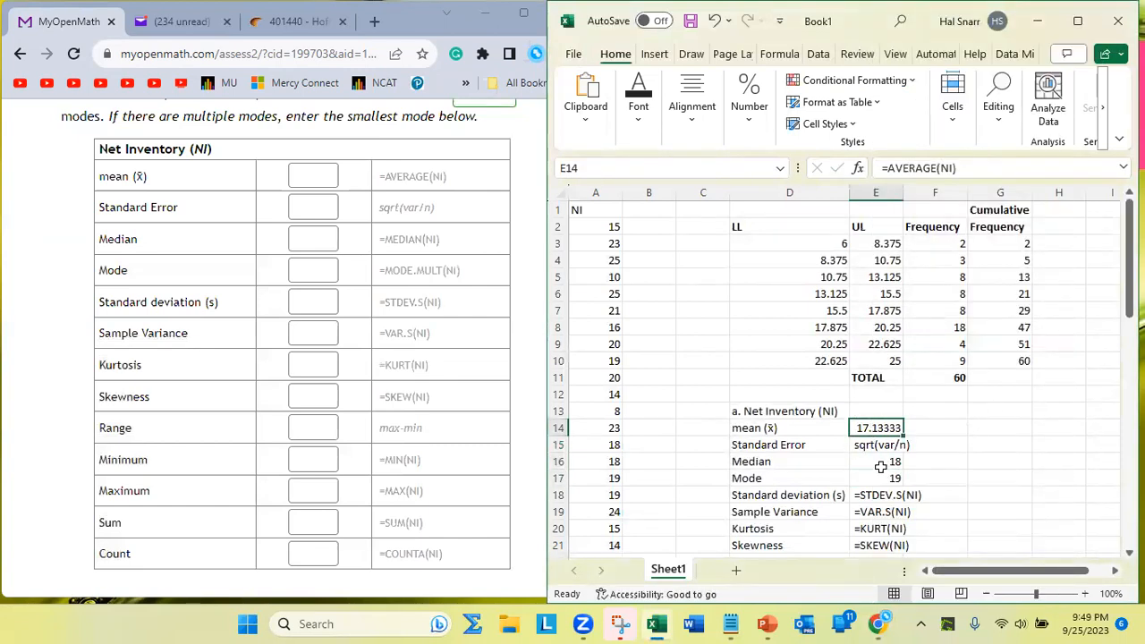
{"action": "left_click", "coordinate": [879, 460]}
{"action": "left_click", "coordinate": [880, 477]}
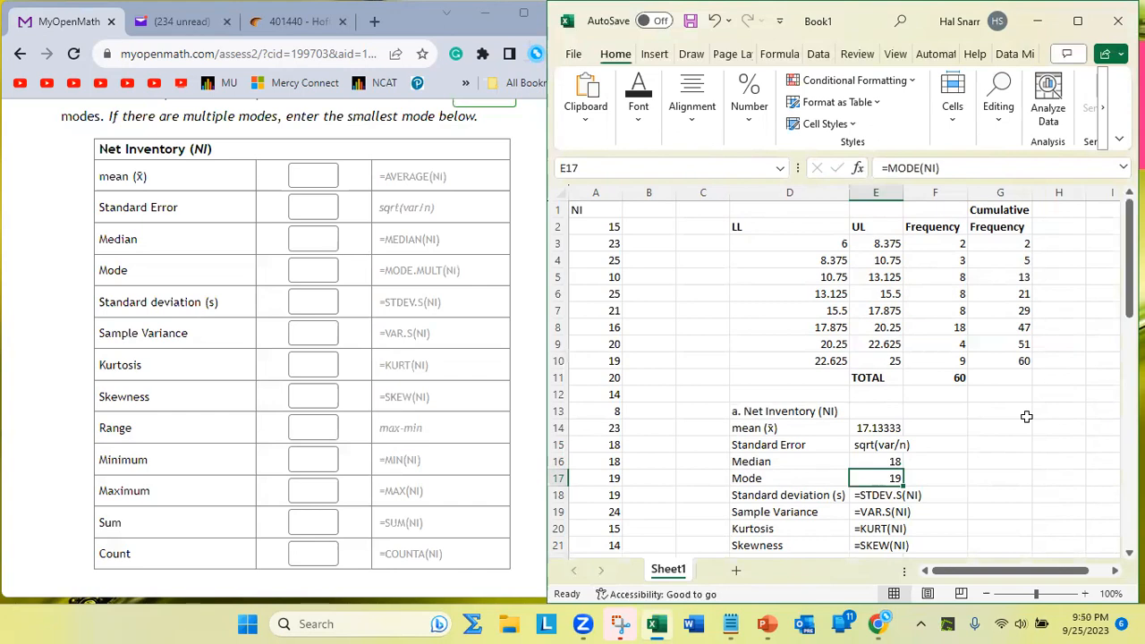
- Make the Standard deviation entry in E18 the live formula =STDEV.S(NI), checking the STDEV.P variant before restoring the sample version
{"action": "double_click", "coordinate": [852, 495]}
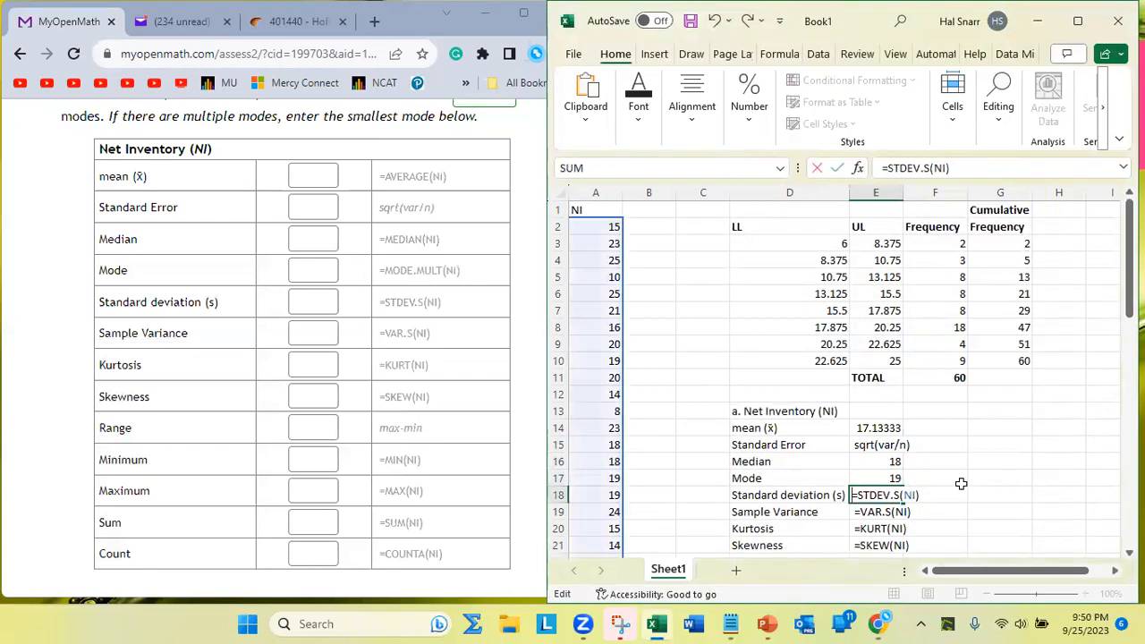
{"action": "key", "text": "Right"}
{"action": "key", "text": "Right"}
{"action": "key", "text": "Right"}
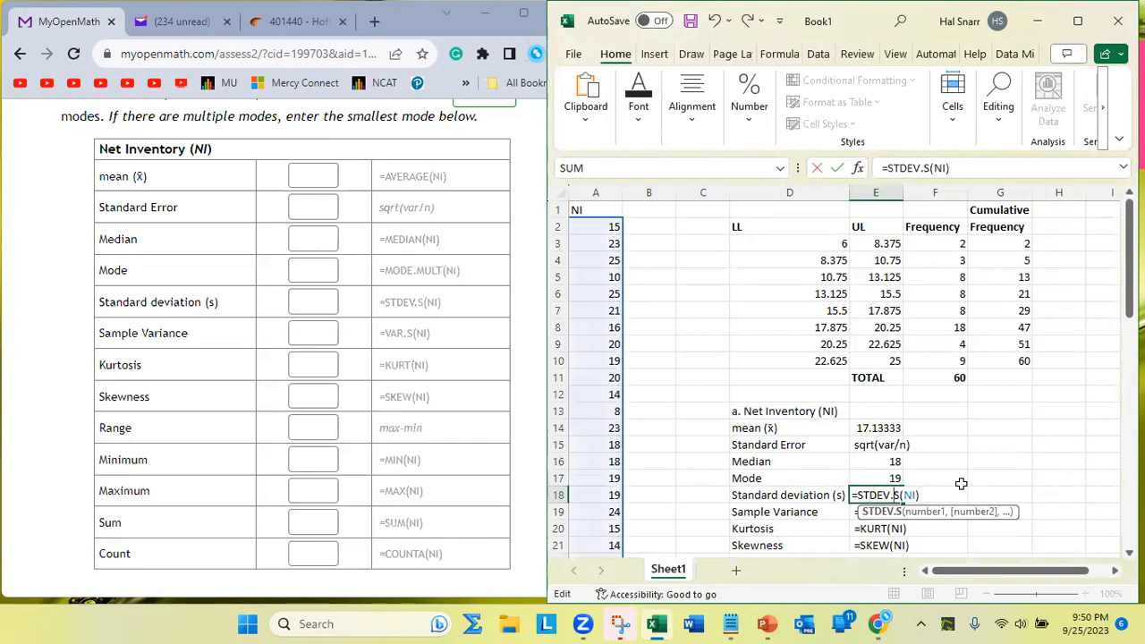
{"action": "key", "text": "BackSpace"}
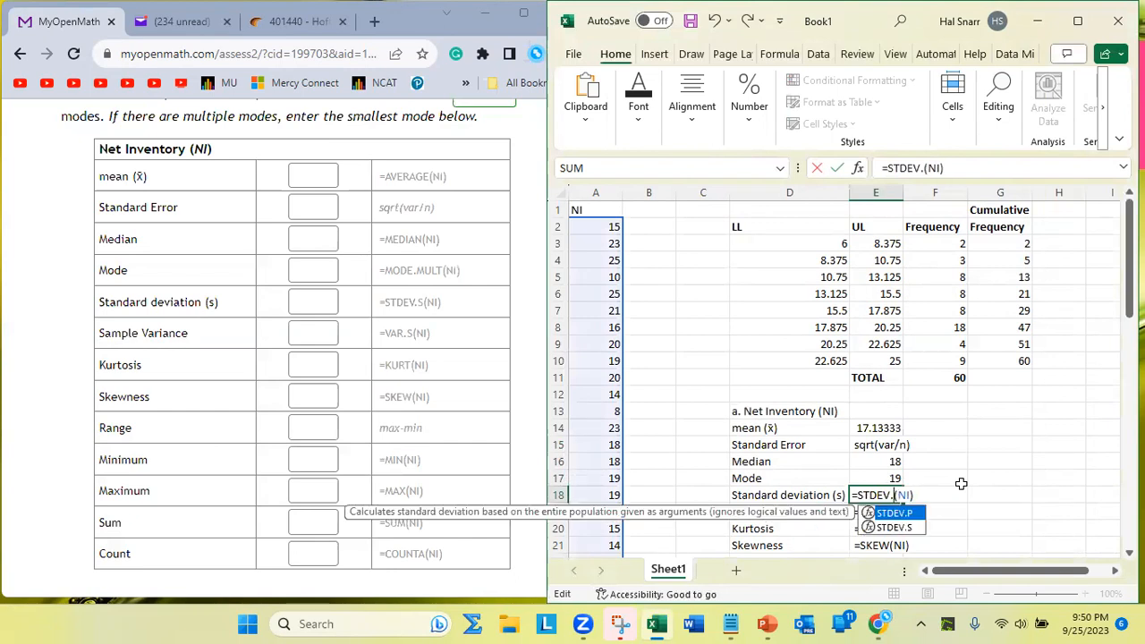
{"action": "type", "text": "p"}
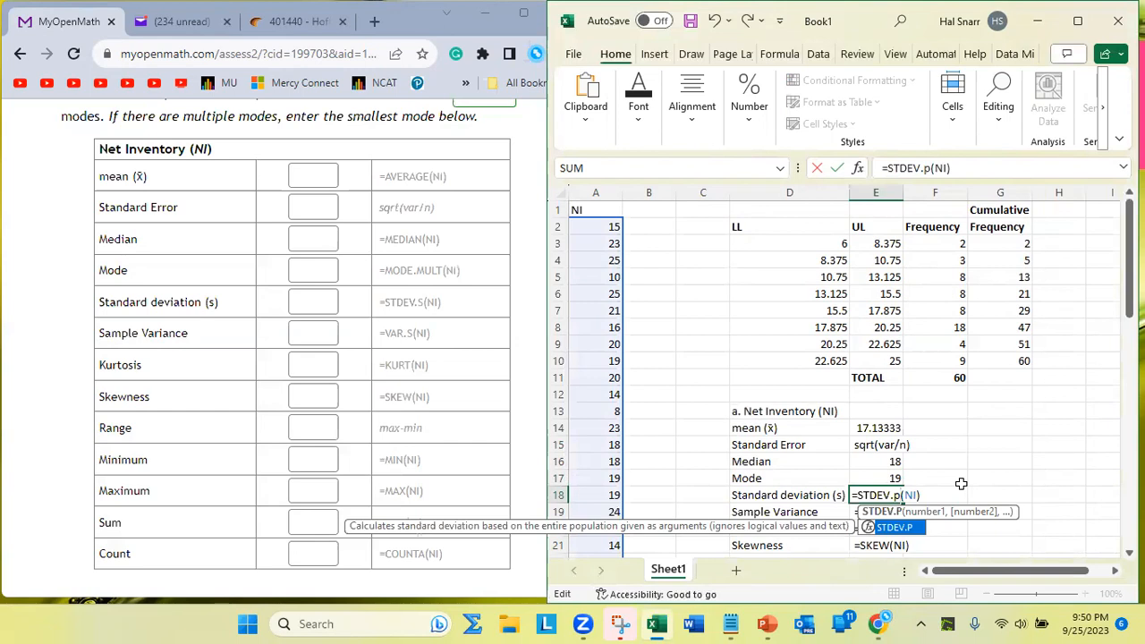
{"action": "key", "text": "BackSpace"}
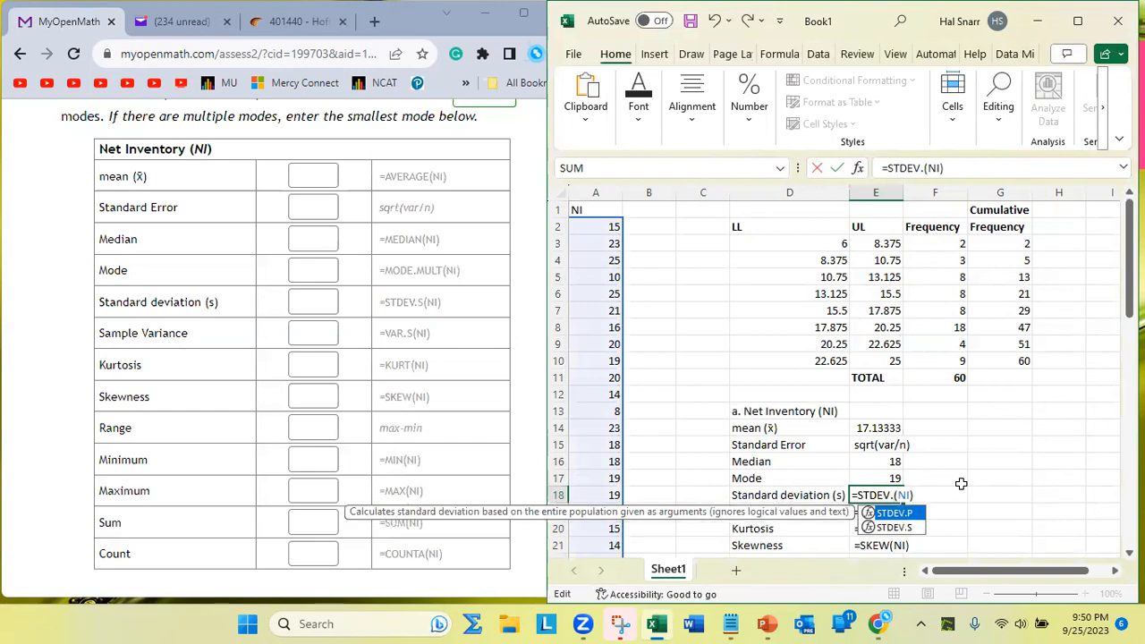
{"action": "type", "text": "s"}
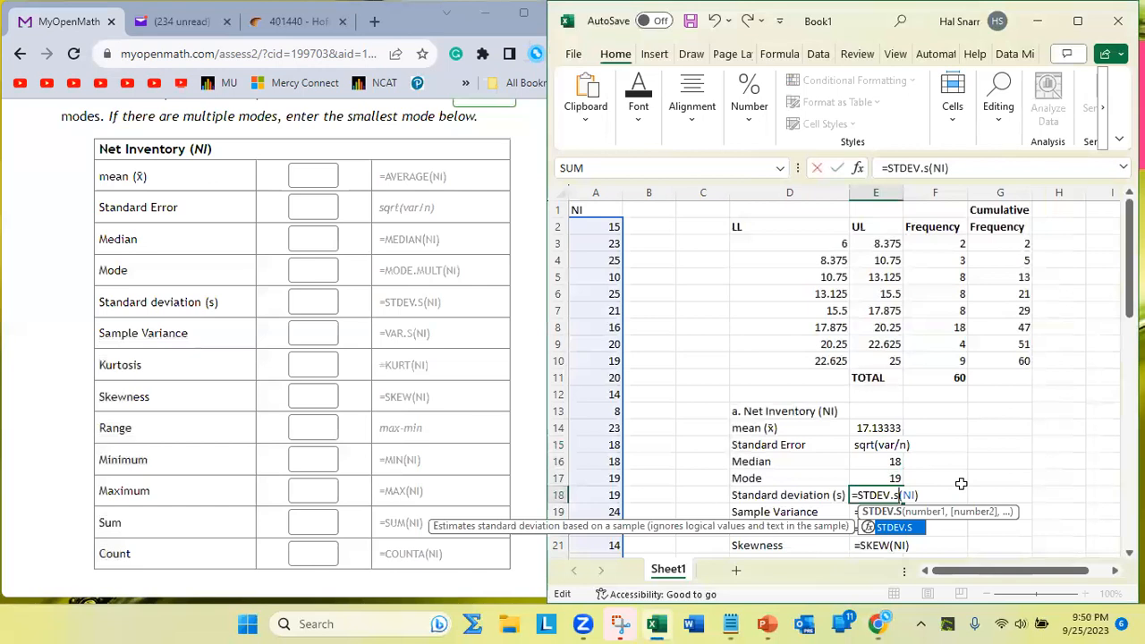
{"action": "key", "text": "Return"}
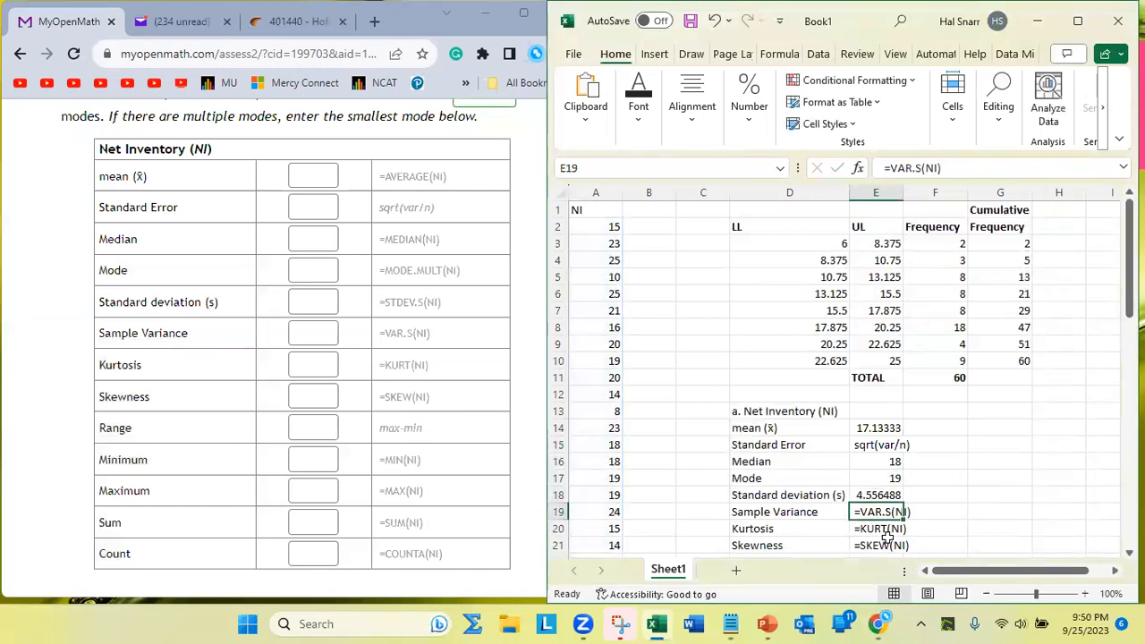
- Remove the leading space from the Sample Variance entry in E19 to make it the live formula =VAR.S(NI)
{"action": "scroll", "coordinate": [885, 532], "scroll_direction": "down", "scroll_amount": 1}
{"action": "double_click", "coordinate": [857, 505]}
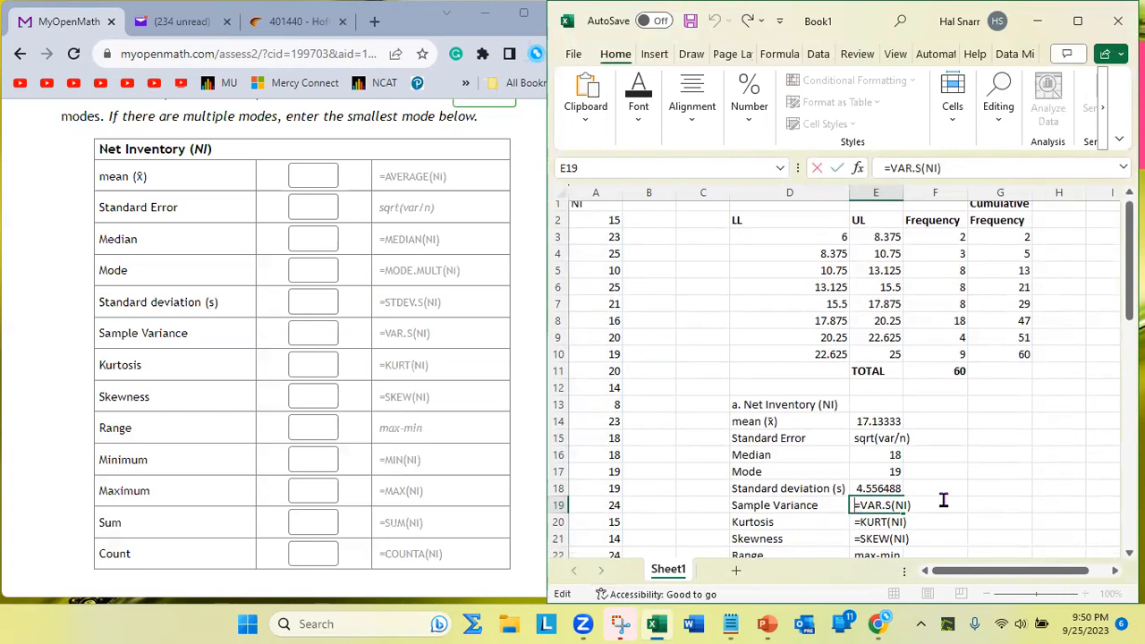
{"action": "key", "text": "BackSpace"}
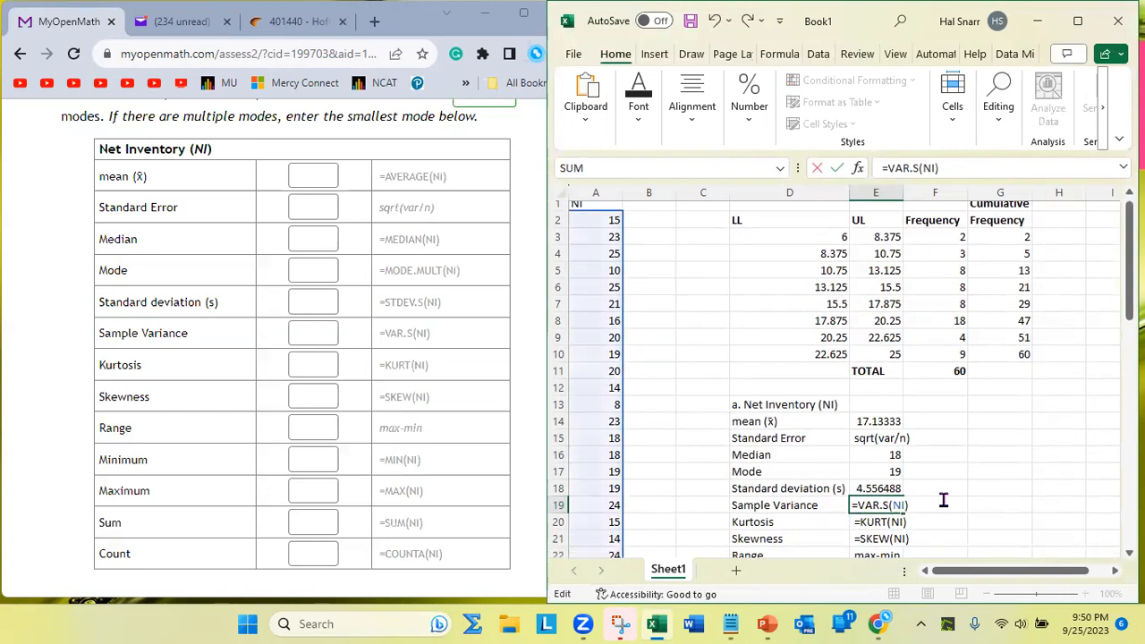
{"action": "key", "text": "Right"}
{"action": "key", "text": "Right"}
{"action": "key", "text": "Right"}
{"action": "key", "text": "Right"}
{"action": "key", "text": "Right"}
{"action": "key", "text": "Right"}
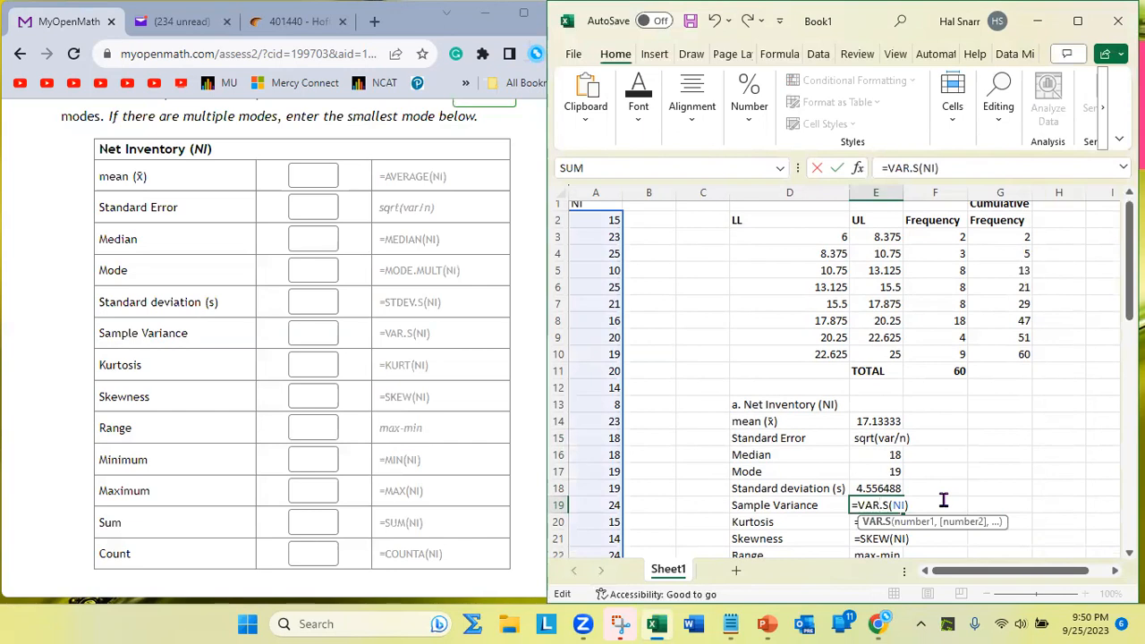
{"action": "key", "text": "shift+Left"}
{"action": "key", "text": "shift+Left"}
{"action": "key", "text": "shift+Left"}
{"action": "key", "text": "shift+Left"}
{"action": "key", "text": "shift+Left"}
{"action": "key", "text": "shift+Left"}
{"action": "key", "text": "shift+Right"}
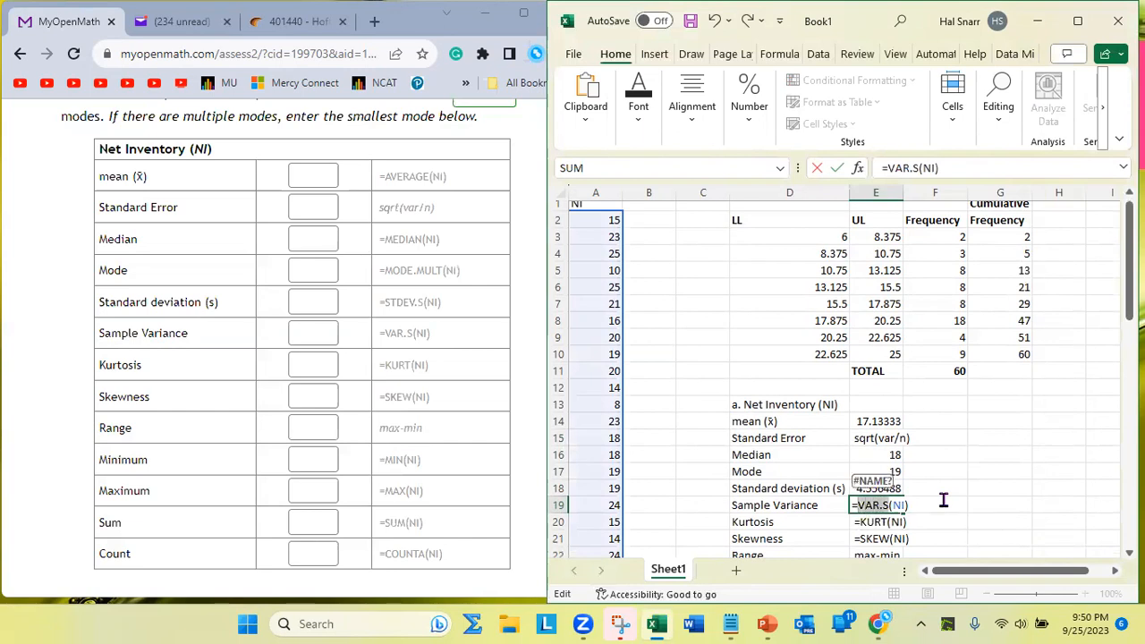
{"action": "key", "text": "shift+Right"}
{"action": "key", "text": "shift+Right"}
{"action": "key", "text": "shift+Right"}
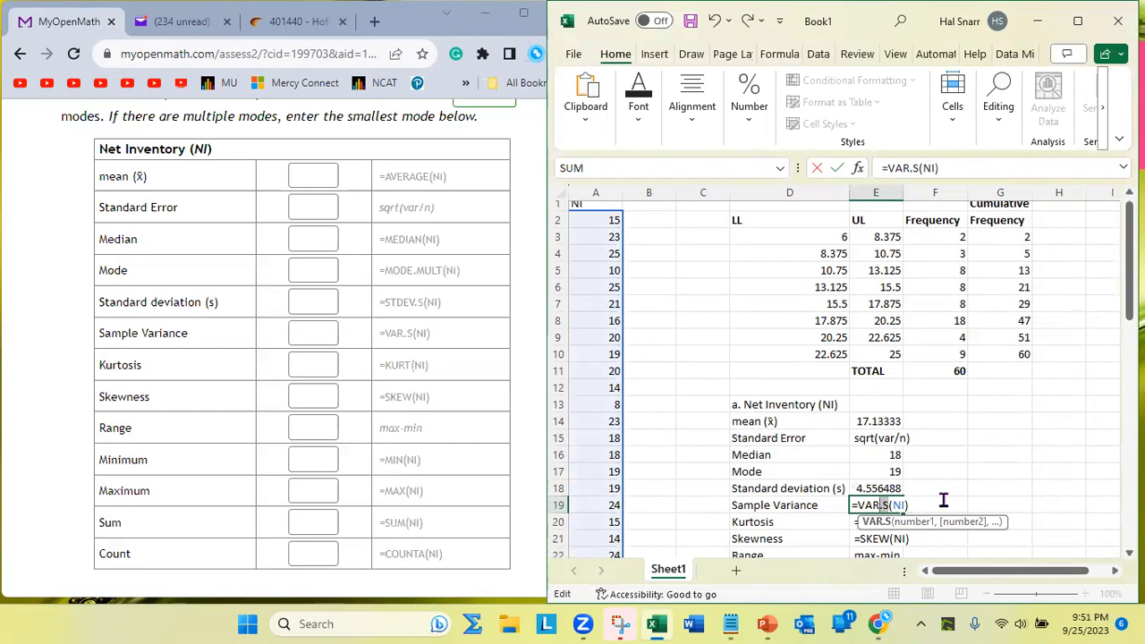
{"action": "key", "text": "Return"}
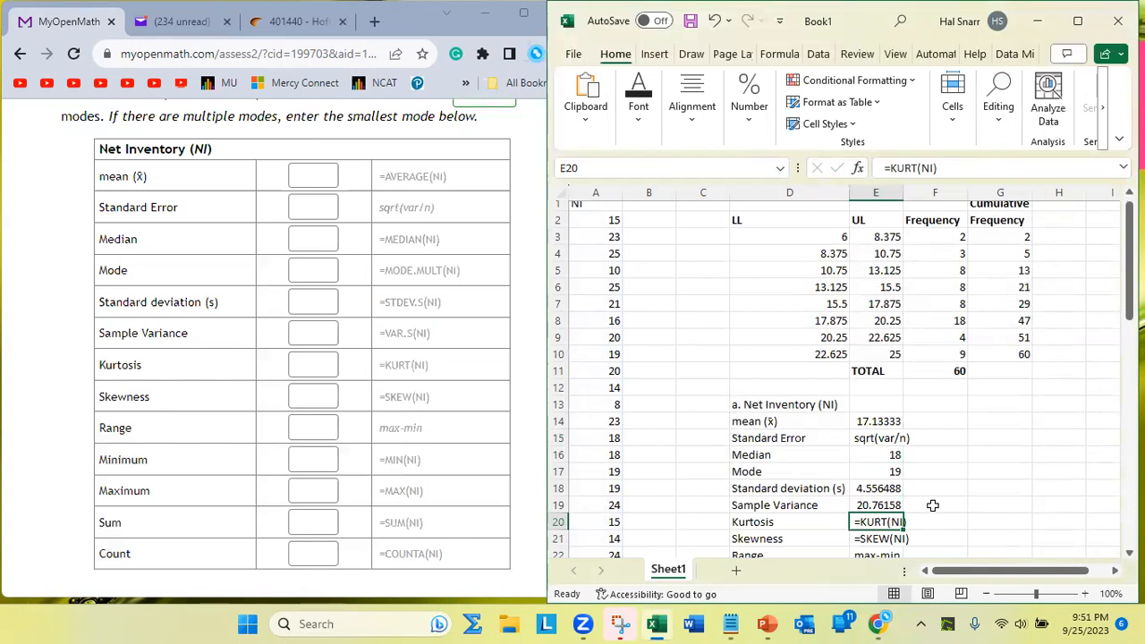
- Square the standard deviation in F19 with the formula =E18^2 as a check on the Sample Variance
{"action": "left_click", "coordinate": [934, 488]}
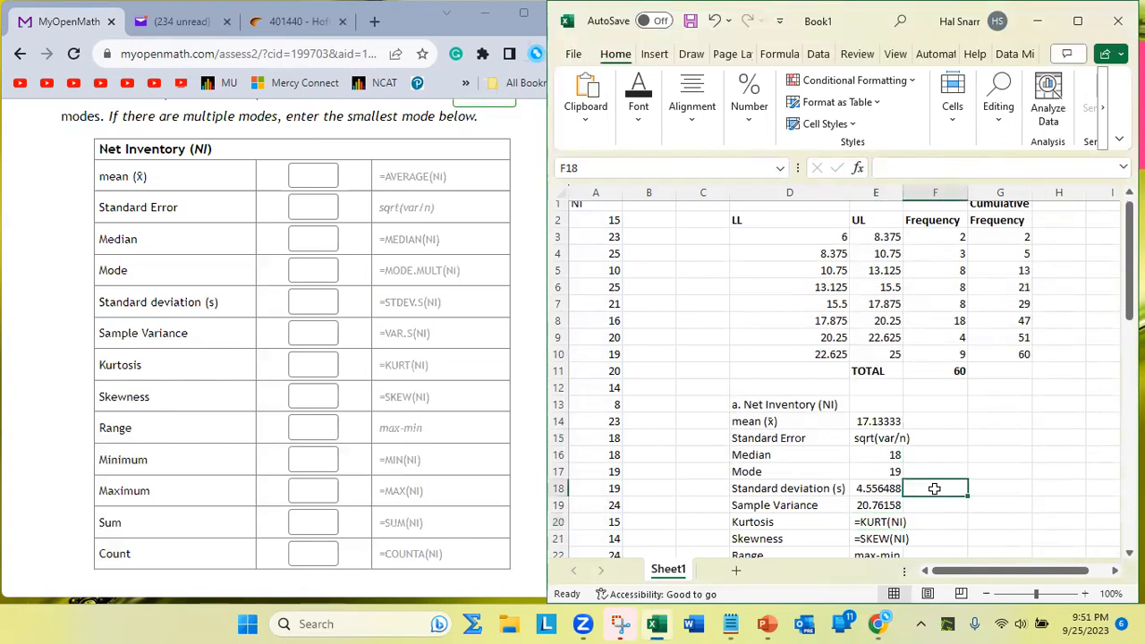
{"action": "key", "text": "Down"}
{"action": "type", "text": "="}
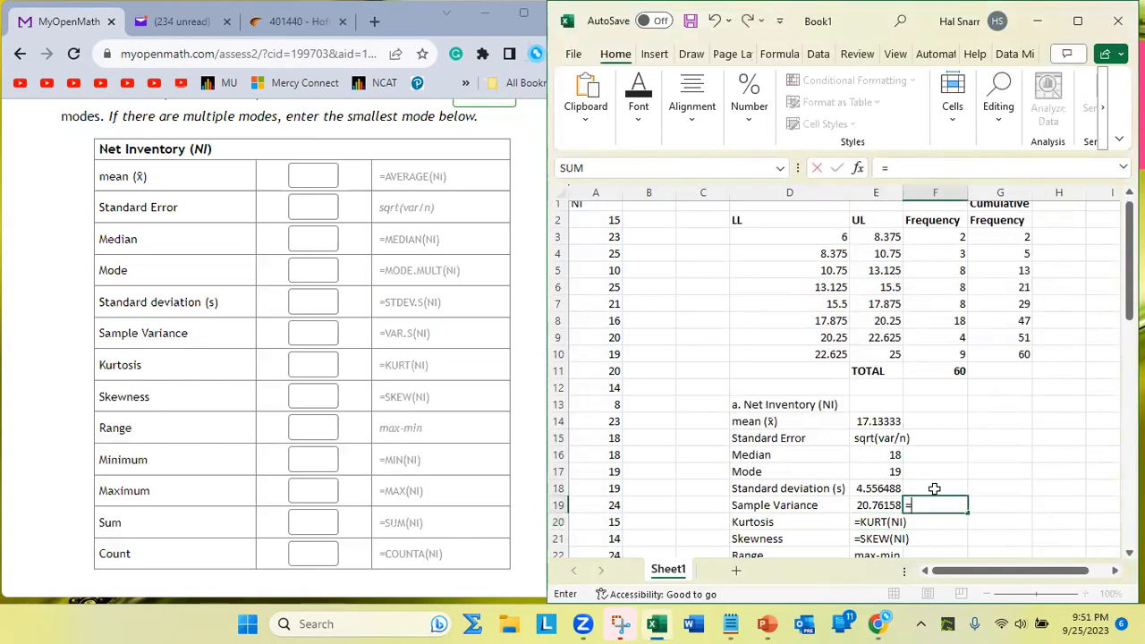
{"action": "left_click", "coordinate": [934, 489]}
{"action": "key", "text": "Left"}
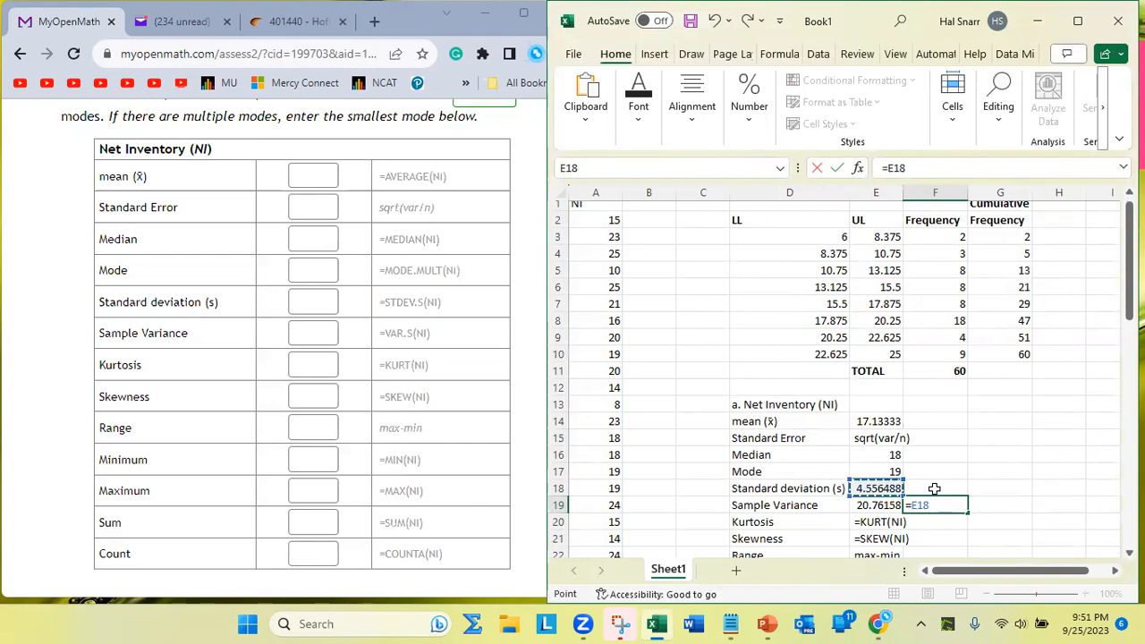
{"action": "type", "text": "^"}
{"action": "type", "text": "2"}
{"action": "key", "text": "Return"}
{"action": "key", "text": "Up"}
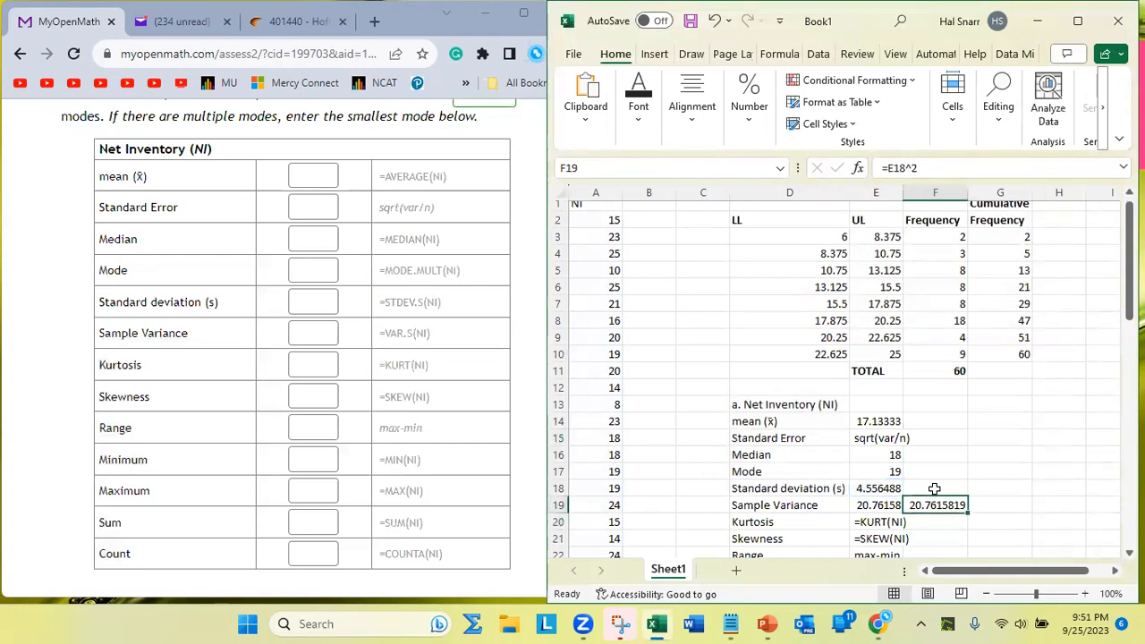
- Compare the standard deviation in E18 and variance in E19 with the squared check value, and clear F19
{"action": "left_click", "coordinate": [934, 488]}
{"action": "key", "text": "Left"}
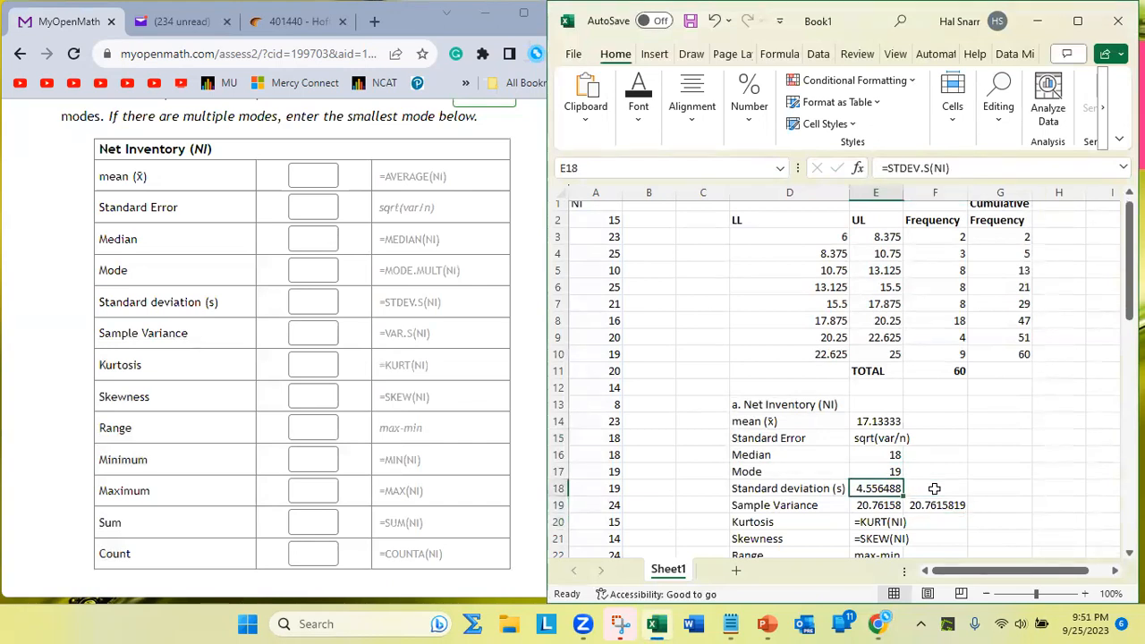
{"action": "key", "text": "Down"}
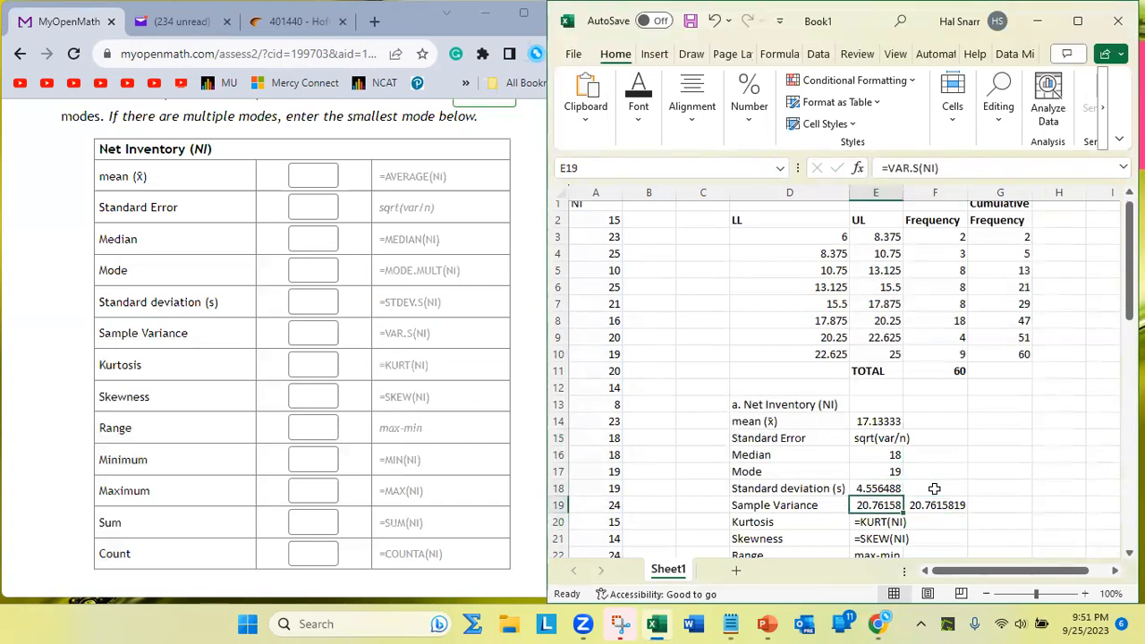
{"action": "key", "text": "Right"}
{"action": "key", "text": "Delete"}
{"action": "left_click", "coordinate": [934, 488]}
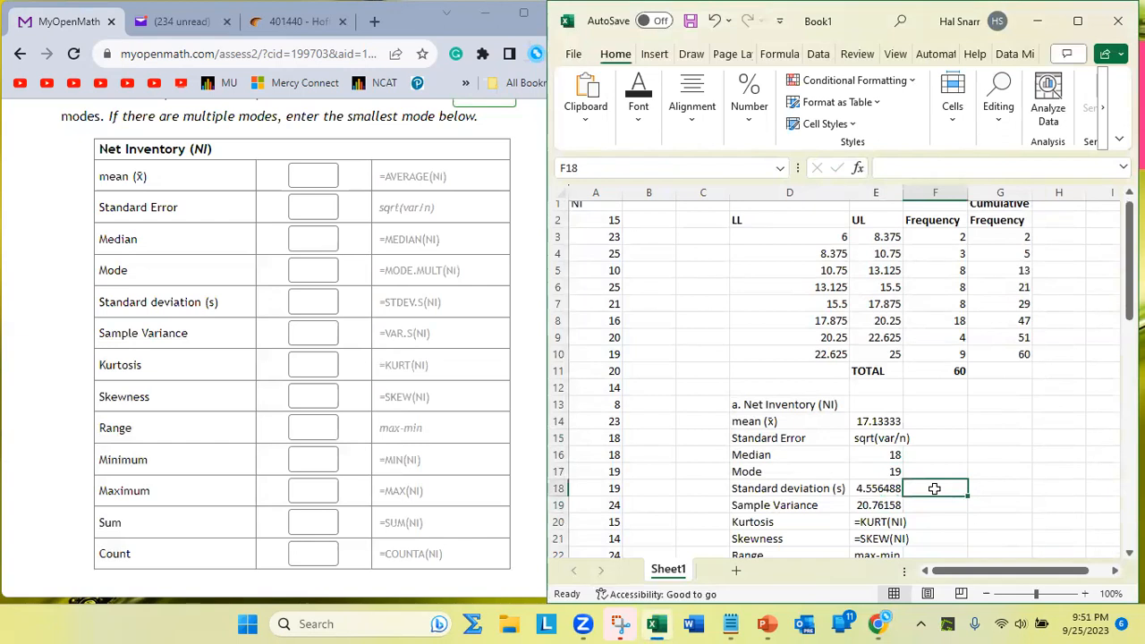
- Remove the leading space from the Kurtosis entry in E20 to make it the live formula =KURT(NI)
{"action": "key", "text": "Left"}
{"action": "key", "text": "Down"}
{"action": "key", "text": "Down"}
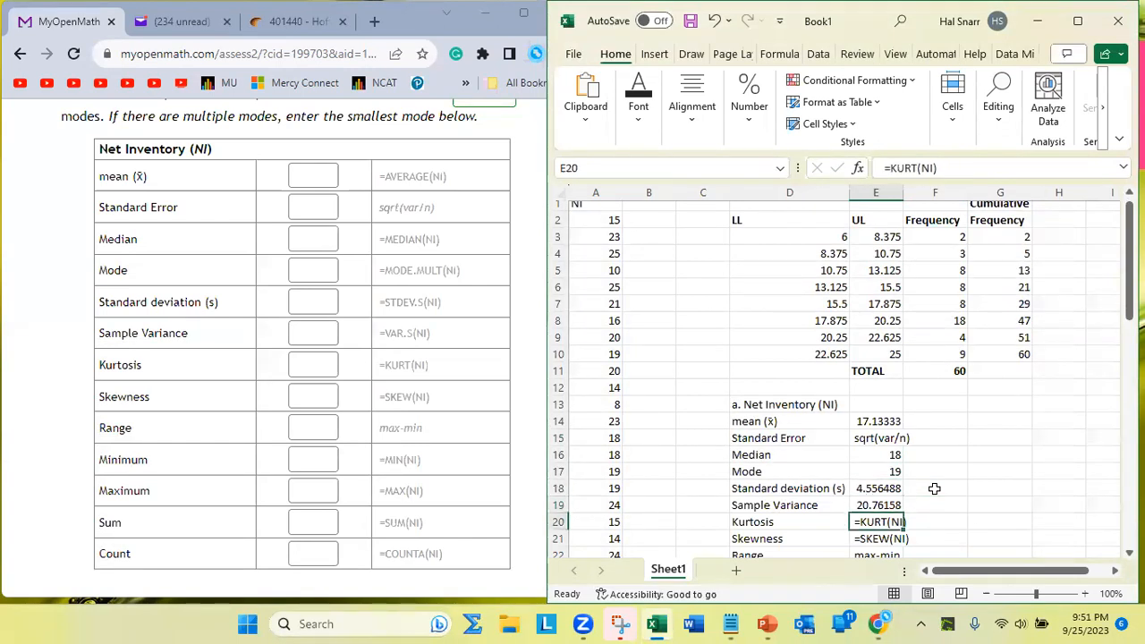
{"action": "double_click", "coordinate": [857, 522]}
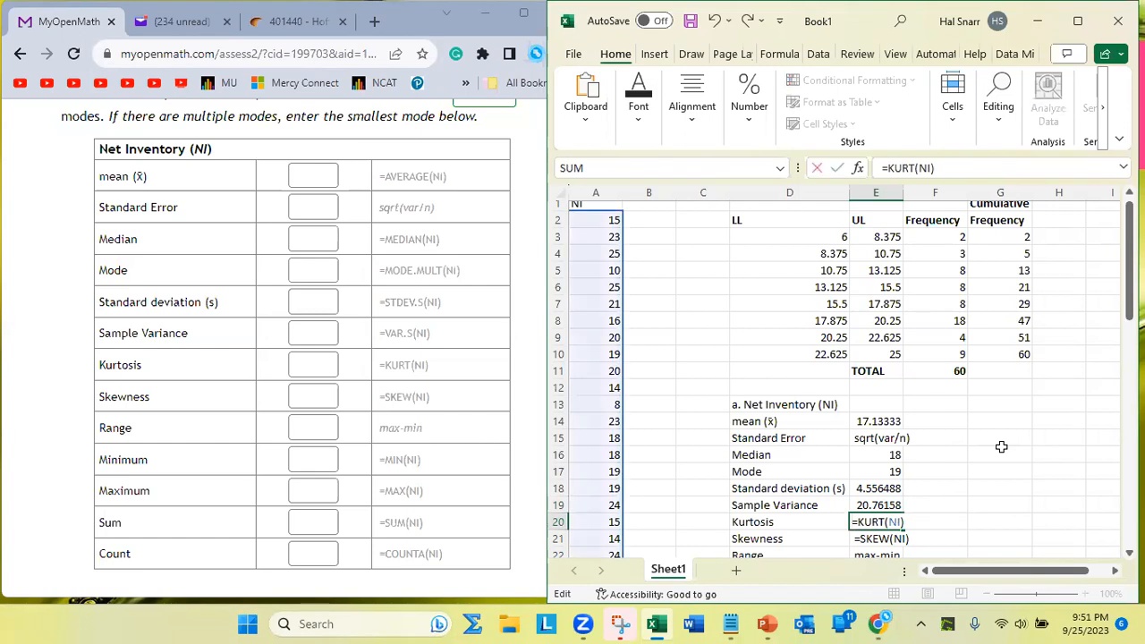
{"action": "key", "text": "Return"}
{"action": "key", "text": "Up"}
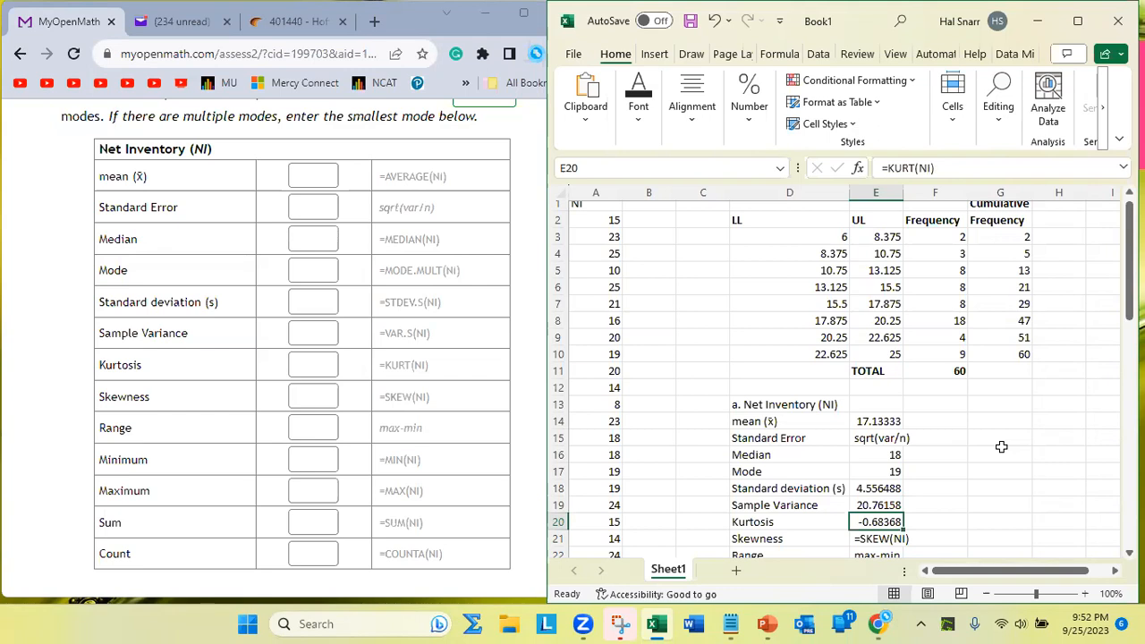
- Make the Skewness entry in E21 the live formula =SKEW(NI)
{"action": "left_click", "coordinate": [866, 538]}
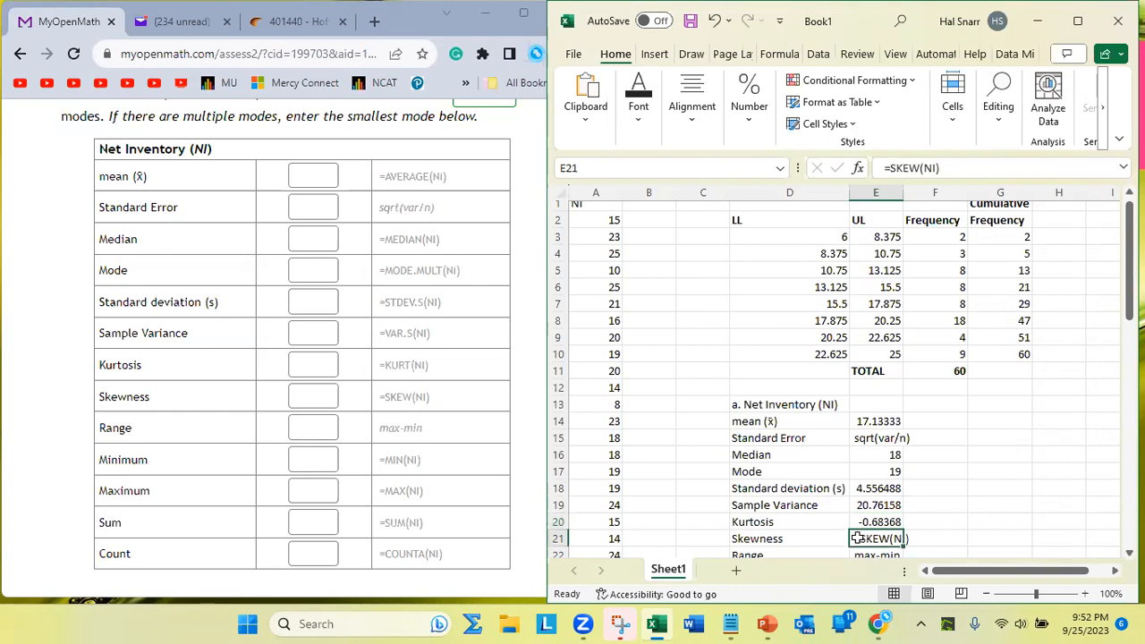
{"action": "key", "text": "F2"}
{"action": "key", "text": "Return"}
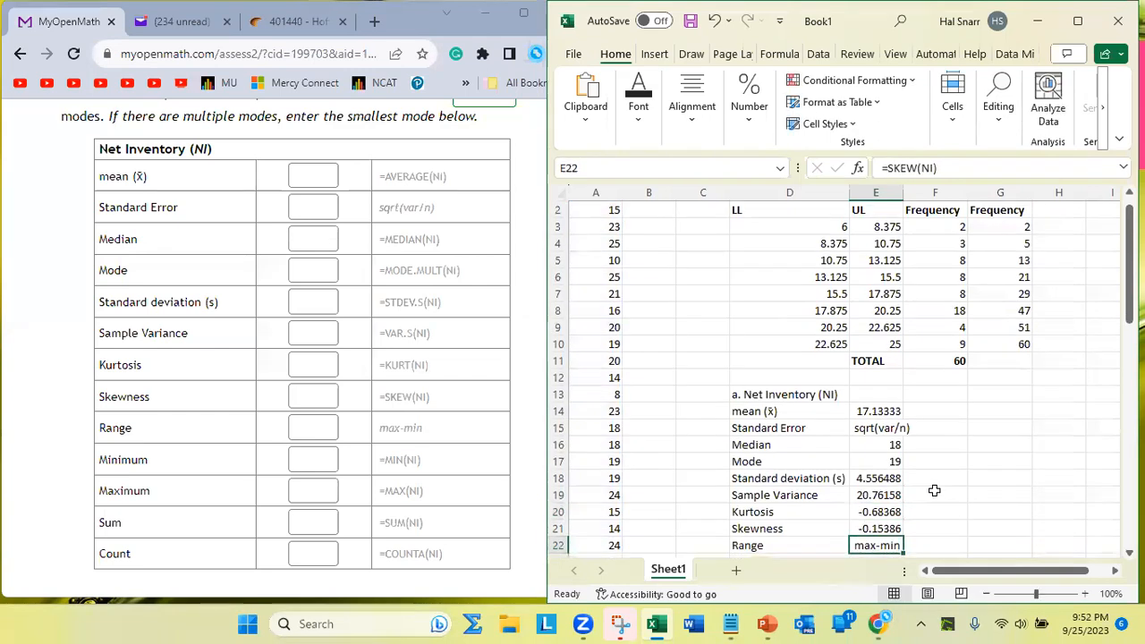
{"action": "key", "text": "Up"}
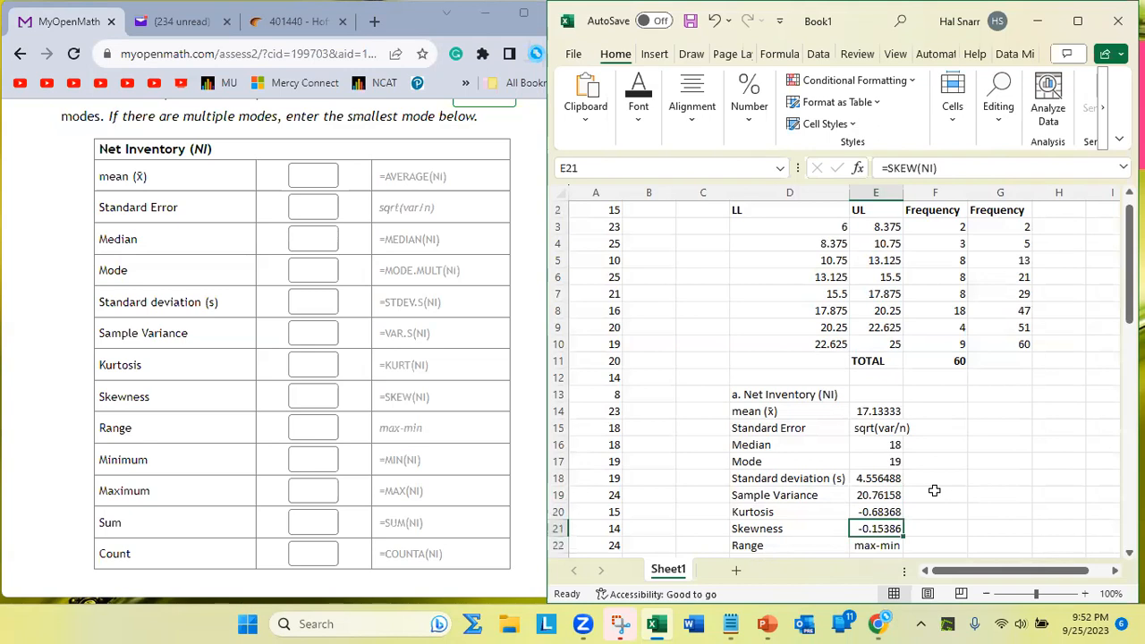
- Make the Minimum entry in E23 the live formula =MIN(NI)
{"action": "scroll", "coordinate": [934, 490], "scroll_direction": "down", "scroll_amount": 2}
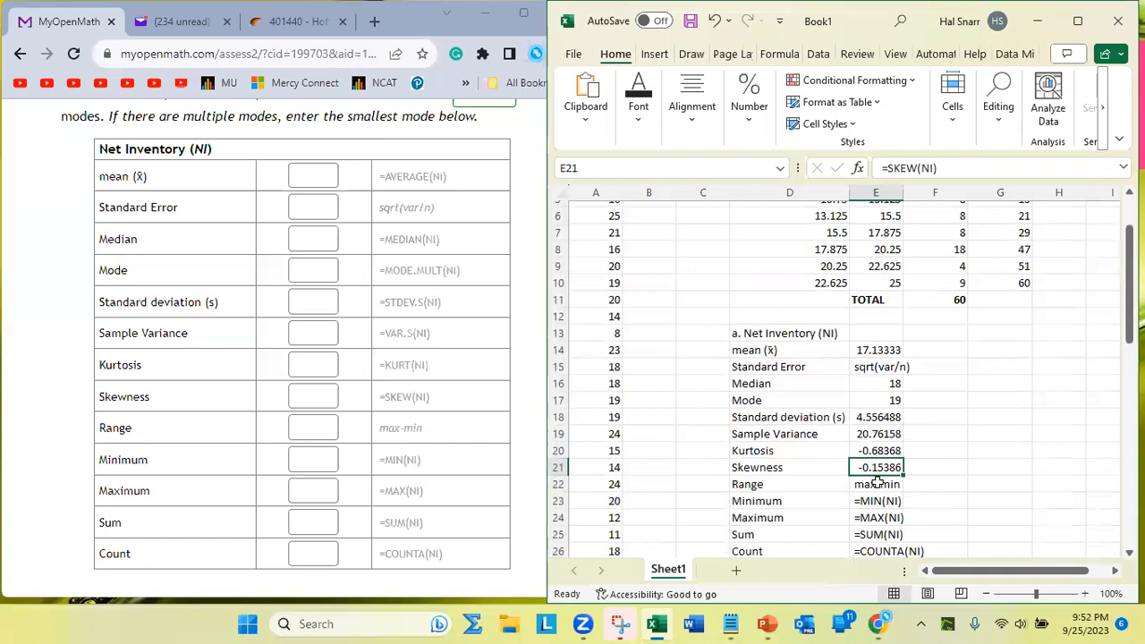
{"action": "double_click", "coordinate": [856, 500]}
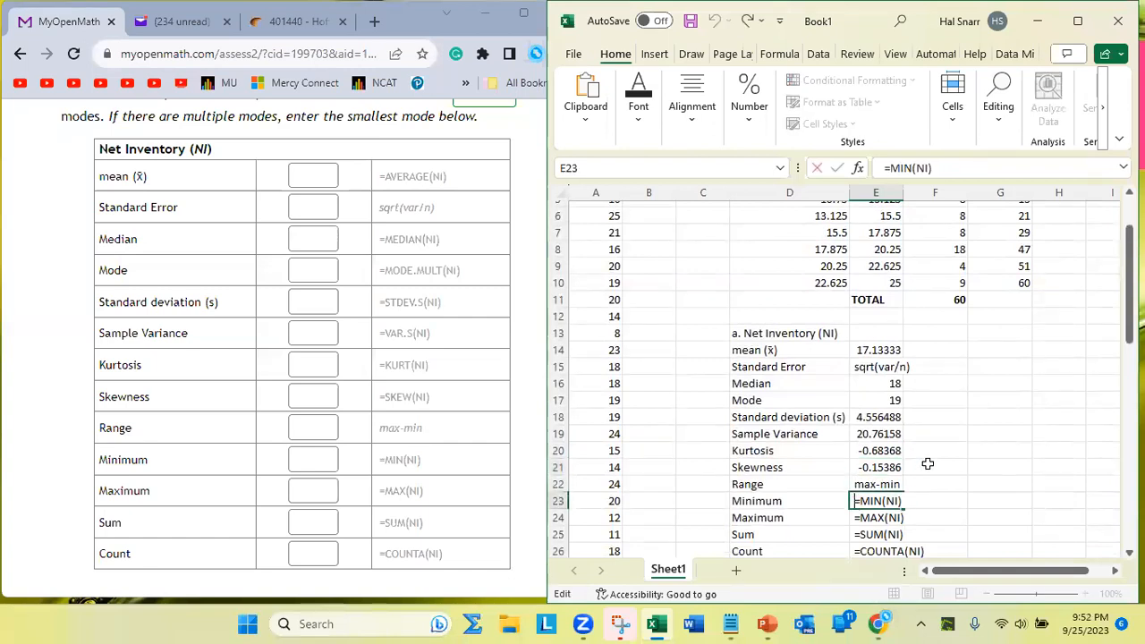
{"action": "key", "text": "Return"}
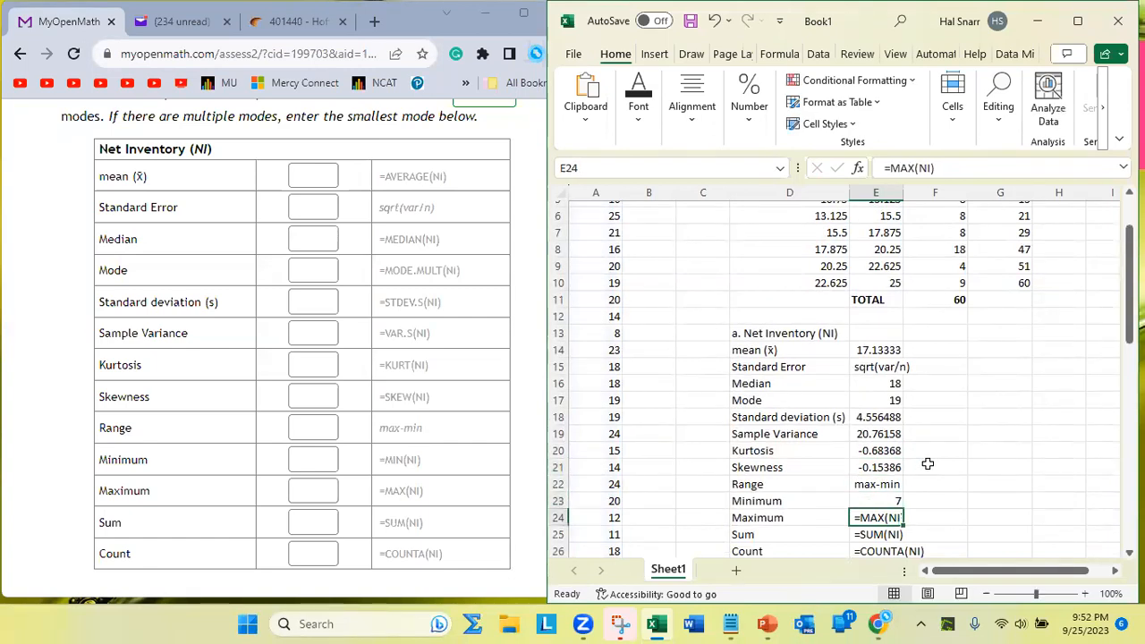
- Examine the lowest class limits and frequency in row 3 against the small NI entries in A13 and A37
{"action": "scroll", "coordinate": [738, 442], "scroll_direction": "up", "scroll_amount": 3}
{"action": "left_click", "coordinate": [832, 243]}
{"action": "left_click_drag", "start_coordinate": [832, 244], "coordinate": [878, 243]}
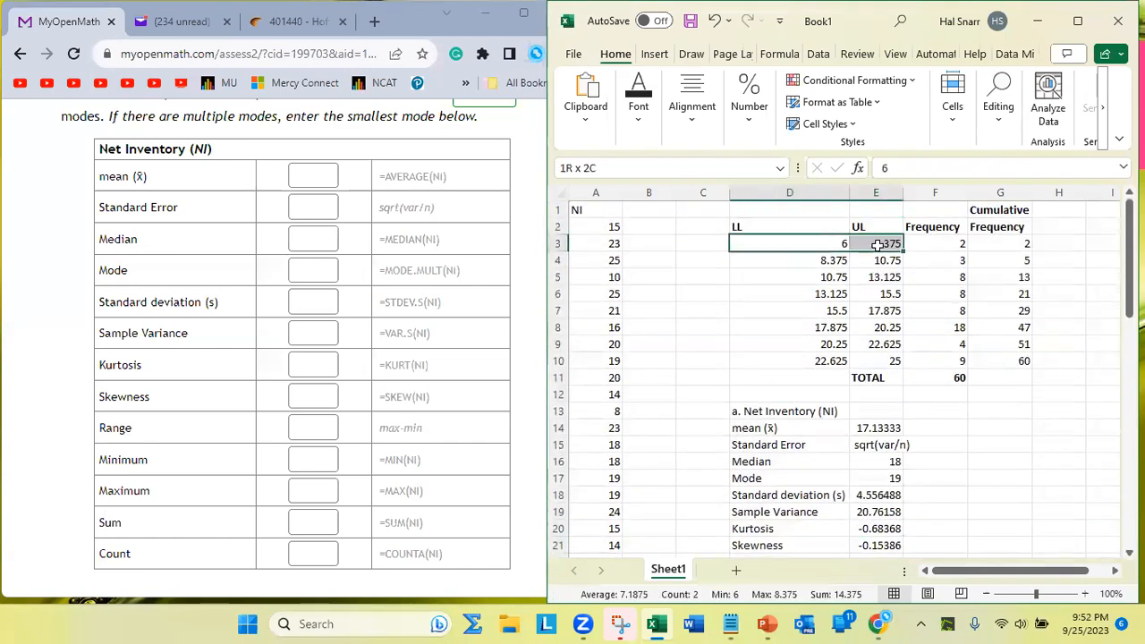
{"action": "left_click", "coordinate": [951, 248]}
{"action": "left_click", "coordinate": [597, 411]}
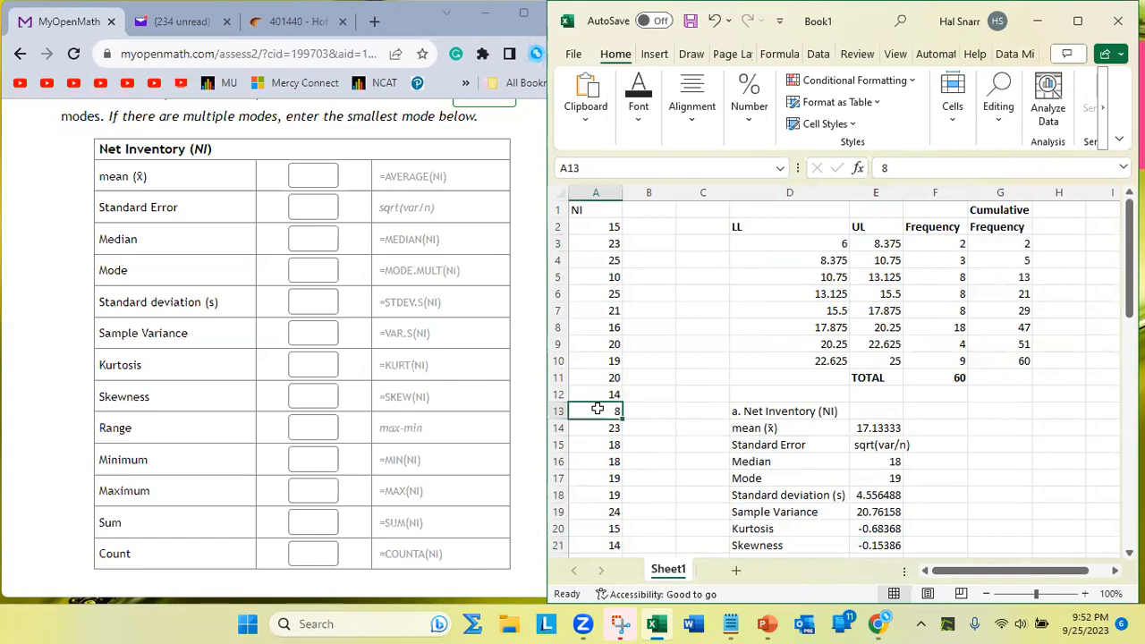
{"action": "scroll", "coordinate": [596, 430], "scroll_direction": "down", "scroll_amount": 7}
{"action": "left_click", "coordinate": [596, 444]}
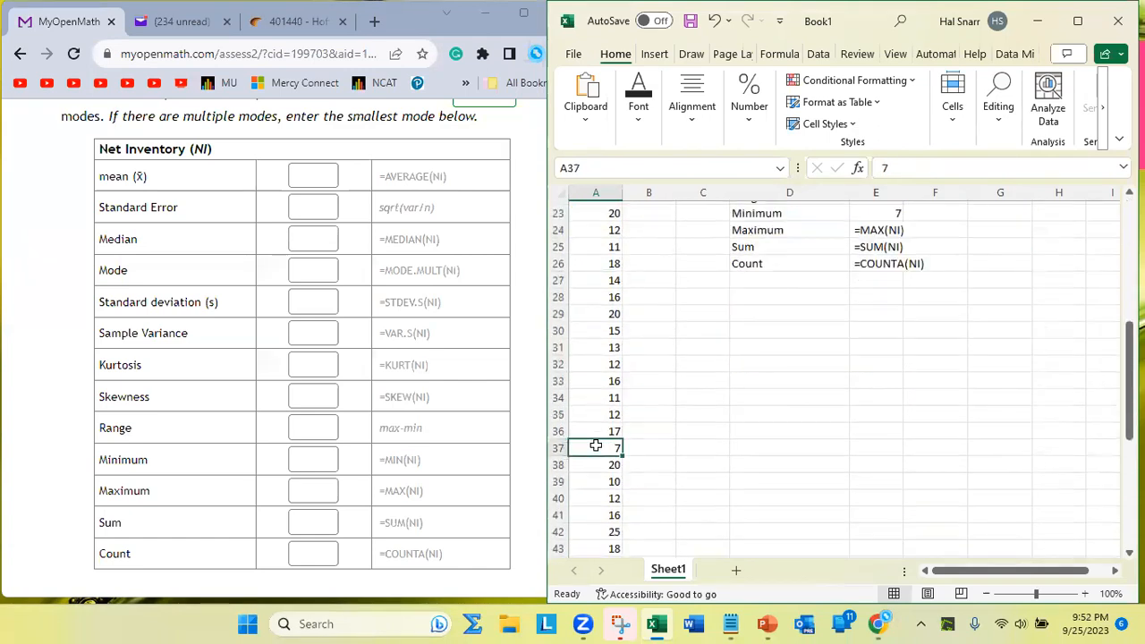
- Make the Maximum entry in E24 the live formula =MAX(NI)
{"action": "scroll", "coordinate": [596, 442], "scroll_direction": "up", "scroll_amount": 8}
{"action": "scroll", "coordinate": [595, 445], "scroll_direction": "down", "scroll_amount": 1}
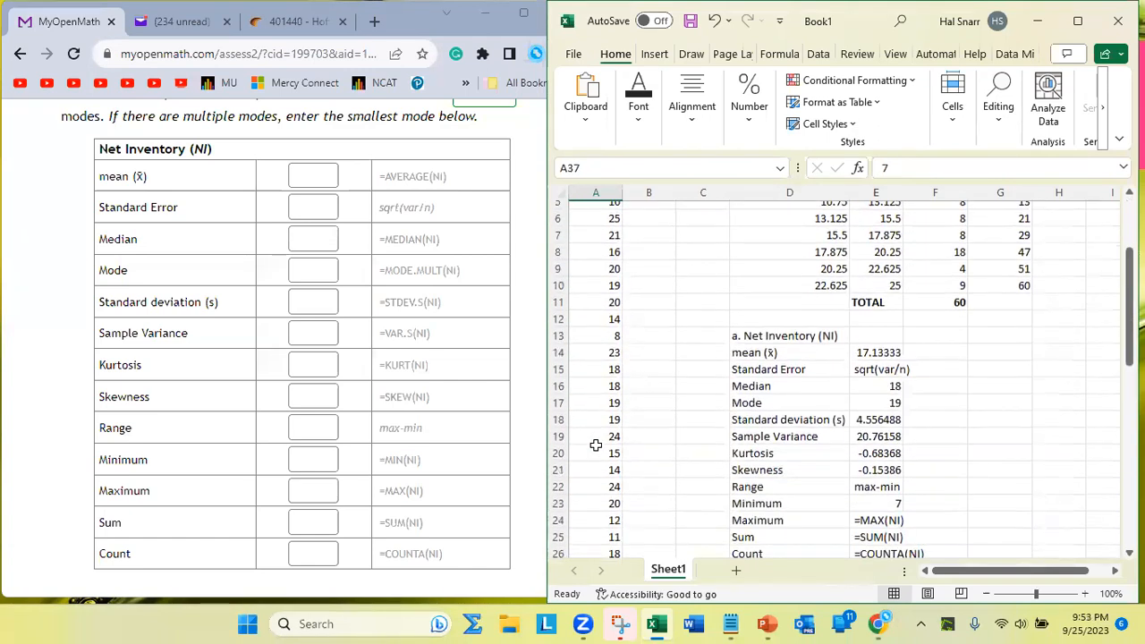
{"action": "scroll", "coordinate": [858, 510], "scroll_direction": "down", "scroll_amount": 1}
{"action": "left_click", "coordinate": [855, 491]}
{"action": "double_click", "coordinate": [855, 491]}
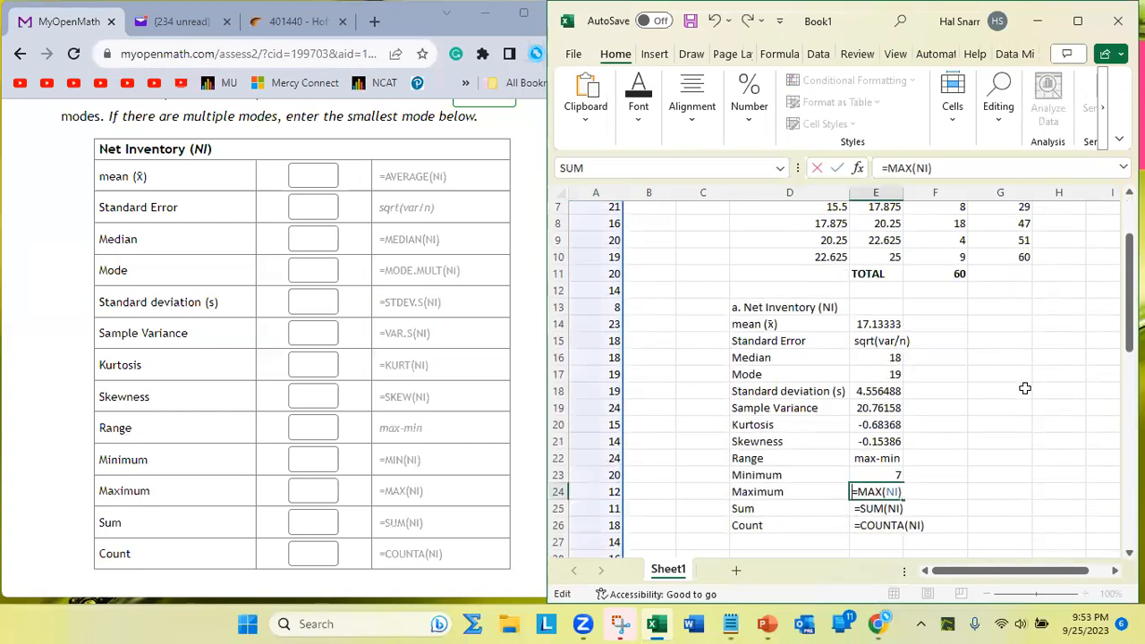
{"action": "key", "text": "Return"}
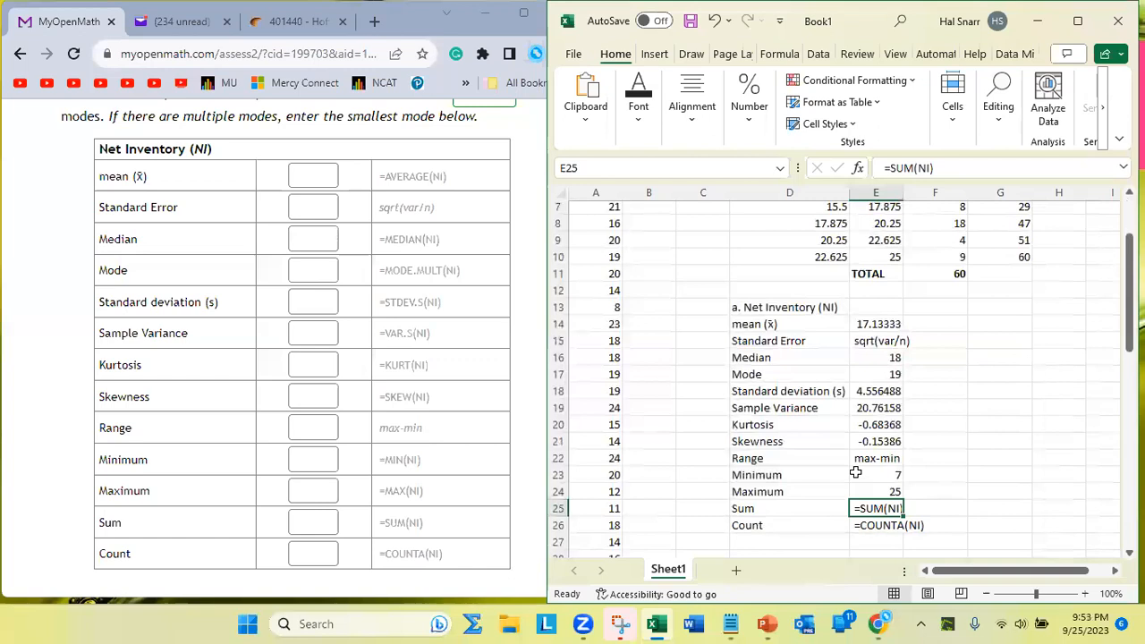
- Examine the highest class limits and frequency in row 10 against the largest NI entries in A6 and A4
{"action": "scroll", "coordinate": [917, 369], "scroll_direction": "up", "scroll_amount": 1}
{"action": "left_click", "coordinate": [880, 274]}
{"action": "left_click_drag", "start_coordinate": [879, 273], "coordinate": [844, 274]}
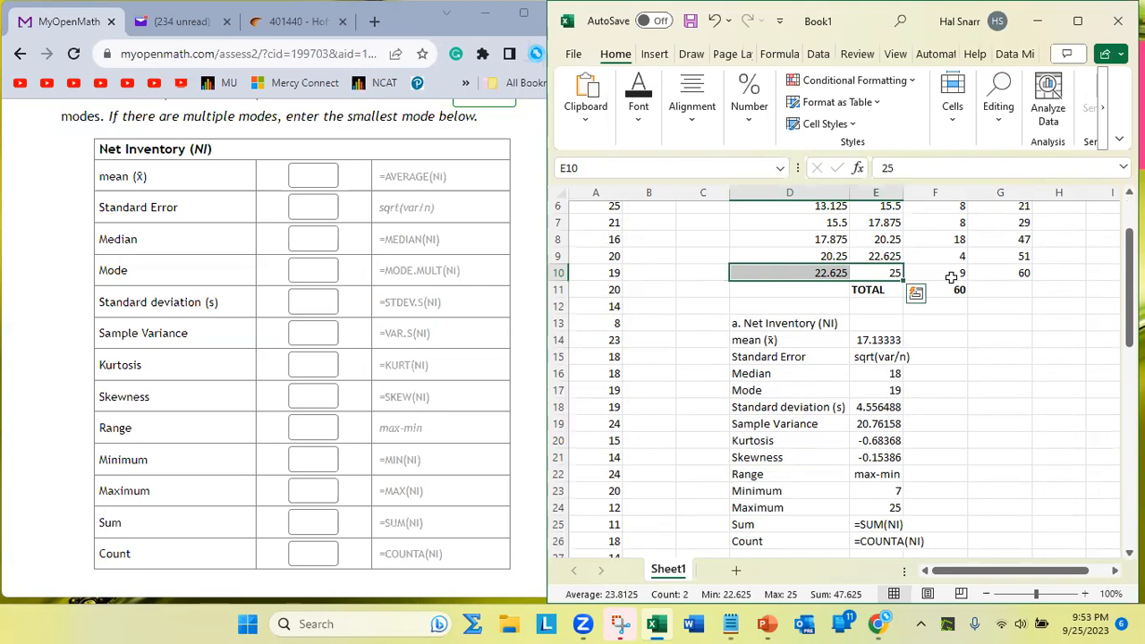
{"action": "left_click", "coordinate": [950, 275]}
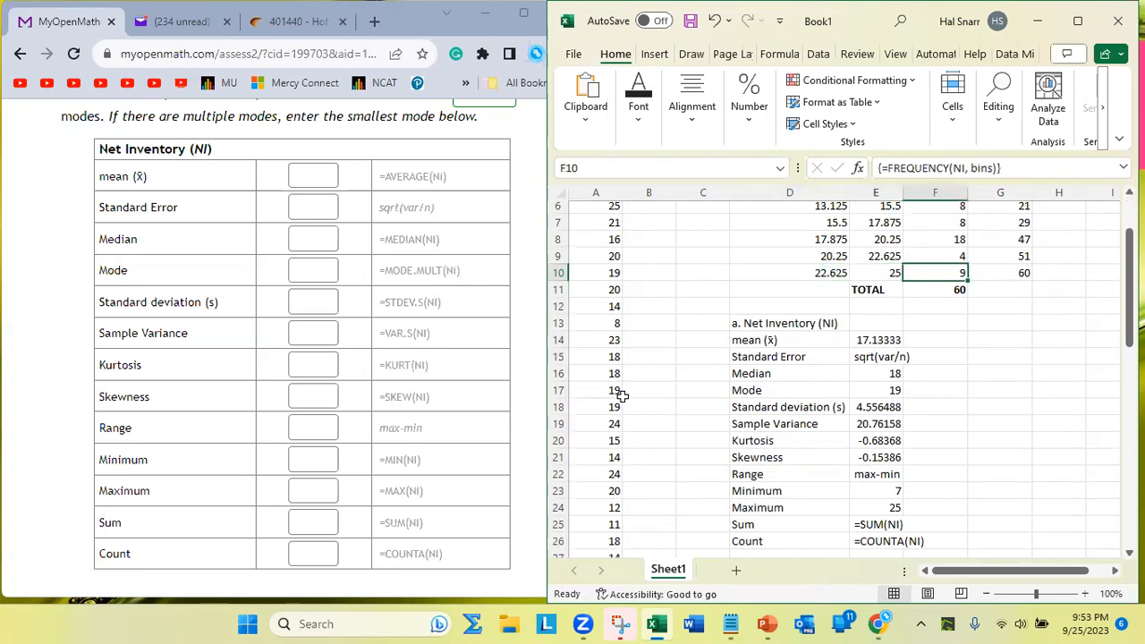
{"action": "scroll", "coordinate": [624, 394], "scroll_direction": "up", "scroll_amount": 1}
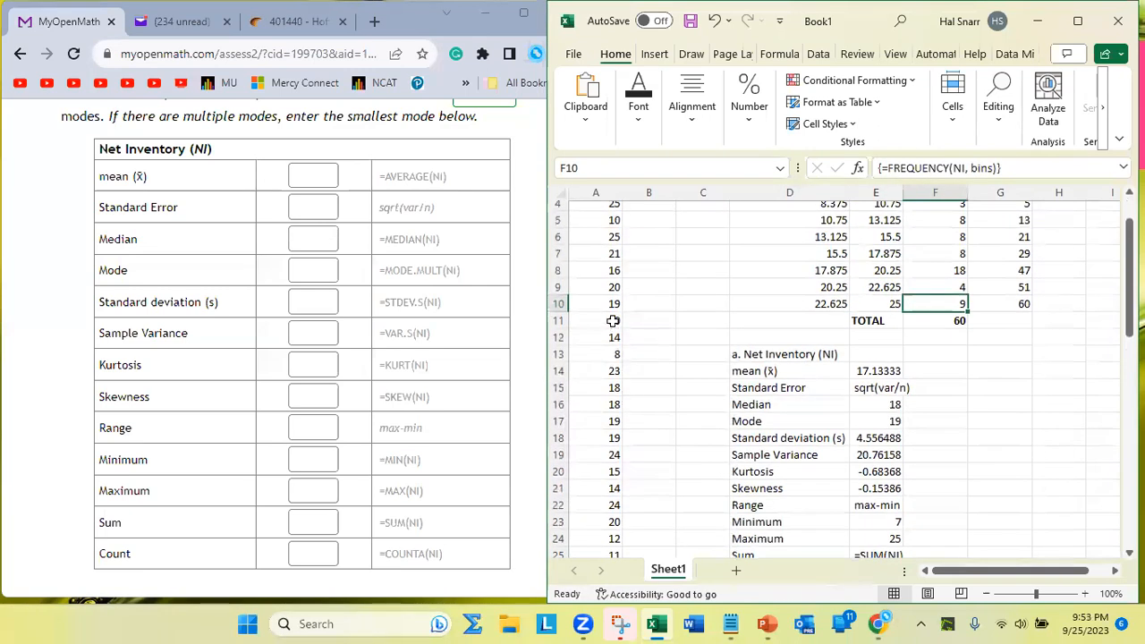
{"action": "scroll", "coordinate": [647, 296], "scroll_direction": "up", "scroll_amount": 1}
{"action": "left_click", "coordinate": [606, 262]}
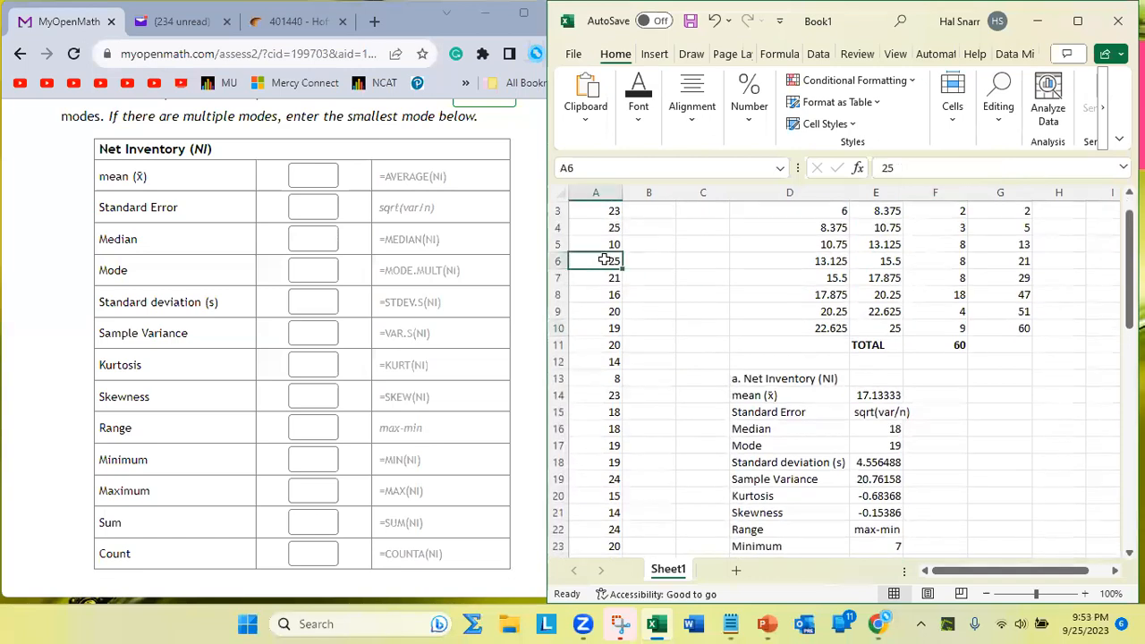
{"action": "scroll", "coordinate": [605, 259], "scroll_direction": "up", "scroll_amount": 1}
{"action": "scroll", "coordinate": [605, 259], "scroll_direction": "up", "scroll_amount": 1}
{"action": "scroll", "coordinate": [604, 260], "scroll_direction": "down", "scroll_amount": 1}
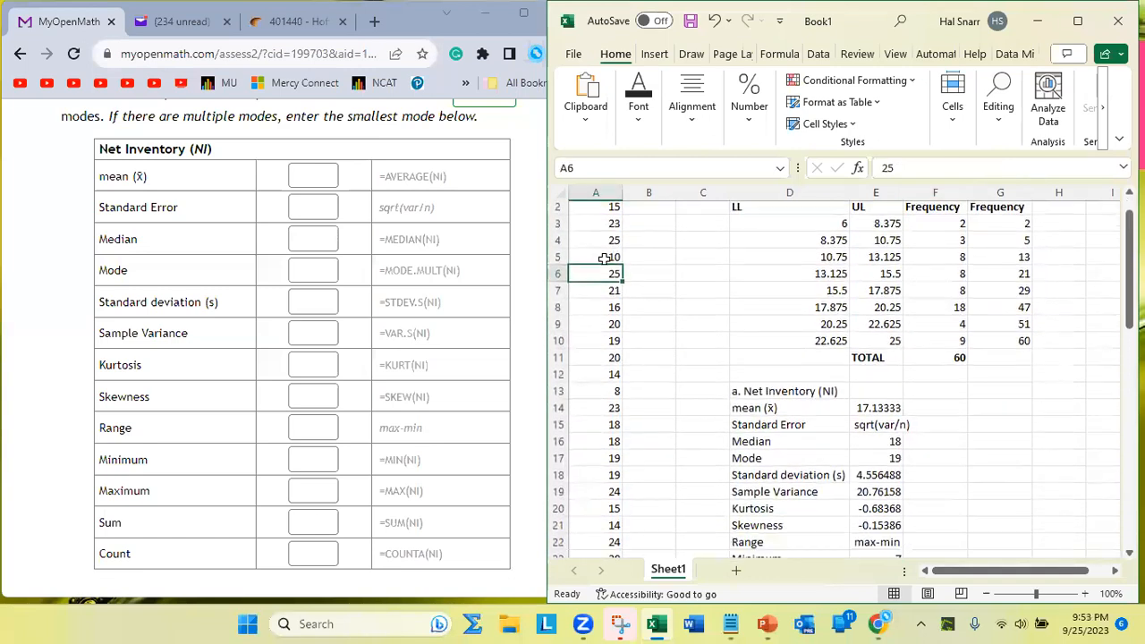
{"action": "left_click", "coordinate": [605, 240]}
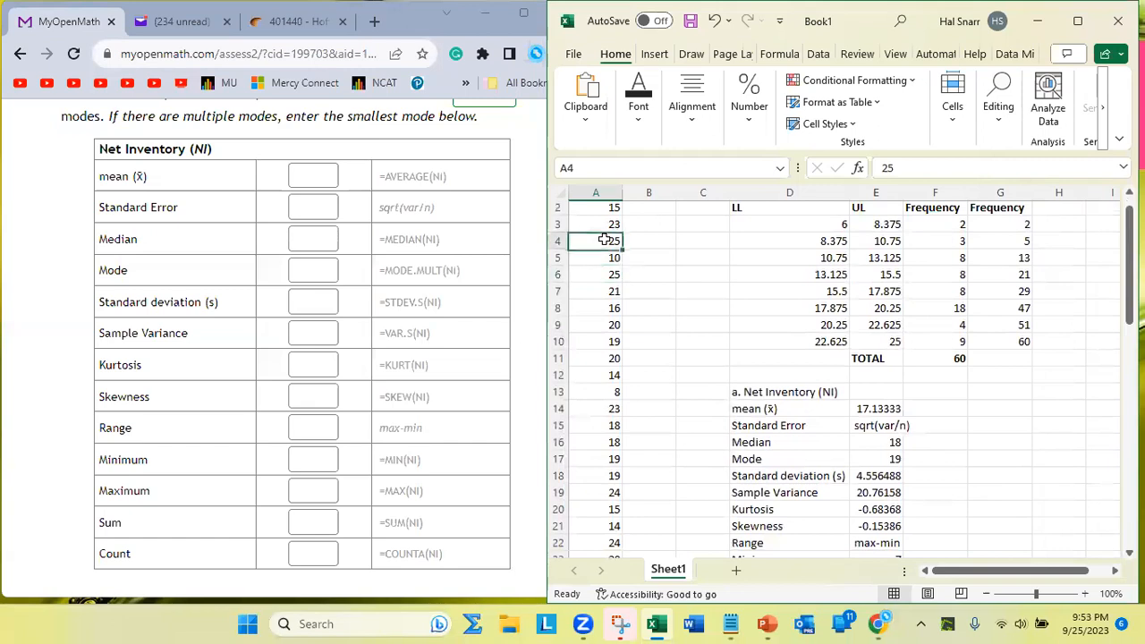
- Look through the NI column entries down to the end of the data and back up to A17
{"action": "left_click", "coordinate": [609, 326]}
{"action": "key", "text": "Down"}
{"action": "key", "text": "Down"}
{"action": "key", "text": "Down"}
{"action": "key", "text": "Down"}
{"action": "key", "text": "Down"}
{"action": "key", "text": "Down"}
{"action": "key", "text": "Down"}
{"action": "key", "text": "Down"}
{"action": "key", "text": "Down"}
{"action": "key", "text": "Down"}
{"action": "key", "text": "Down"}
{"action": "key", "text": "Down"}
{"action": "key", "text": "Down"}
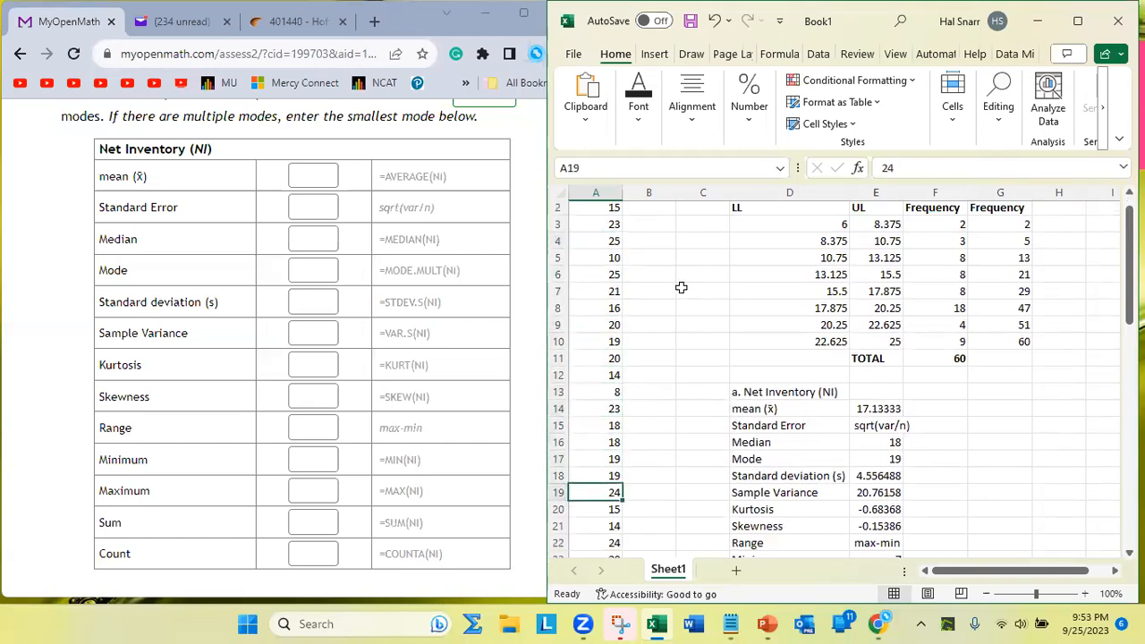
{"action": "key", "text": "Down"}
{"action": "key", "text": "Down"}
{"action": "key", "text": "Down"}
{"action": "key", "text": "Down"}
{"action": "key", "text": "Down"}
{"action": "key", "text": "Down"}
{"action": "key", "text": "Down"}
{"action": "key", "text": "Down"}
{"action": "key", "text": "Down"}
{"action": "key", "text": "Down"}
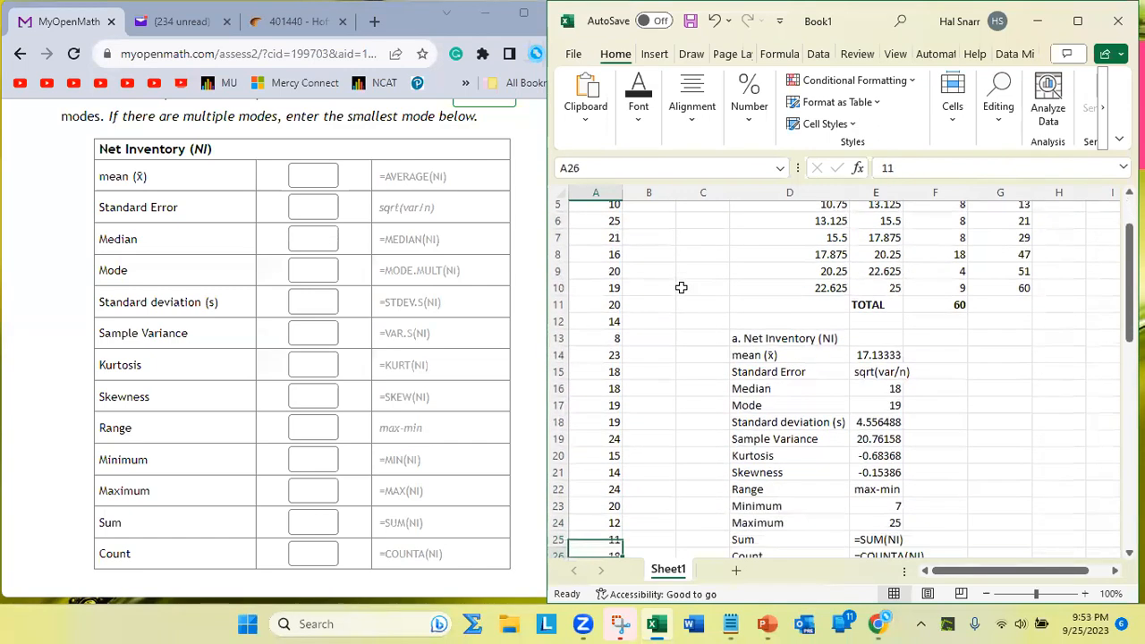
{"action": "key", "text": "Down"}
{"action": "key", "text": "Down"}
{"action": "key", "text": "Down"}
{"action": "key", "text": "Down"}
{"action": "key", "text": "Down"}
{"action": "key", "text": "Down"}
{"action": "key", "text": "Down"}
{"action": "key", "text": "Down"}
{"action": "key", "text": "Down"}
{"action": "key", "text": "Down"}
{"action": "key", "text": "Down"}
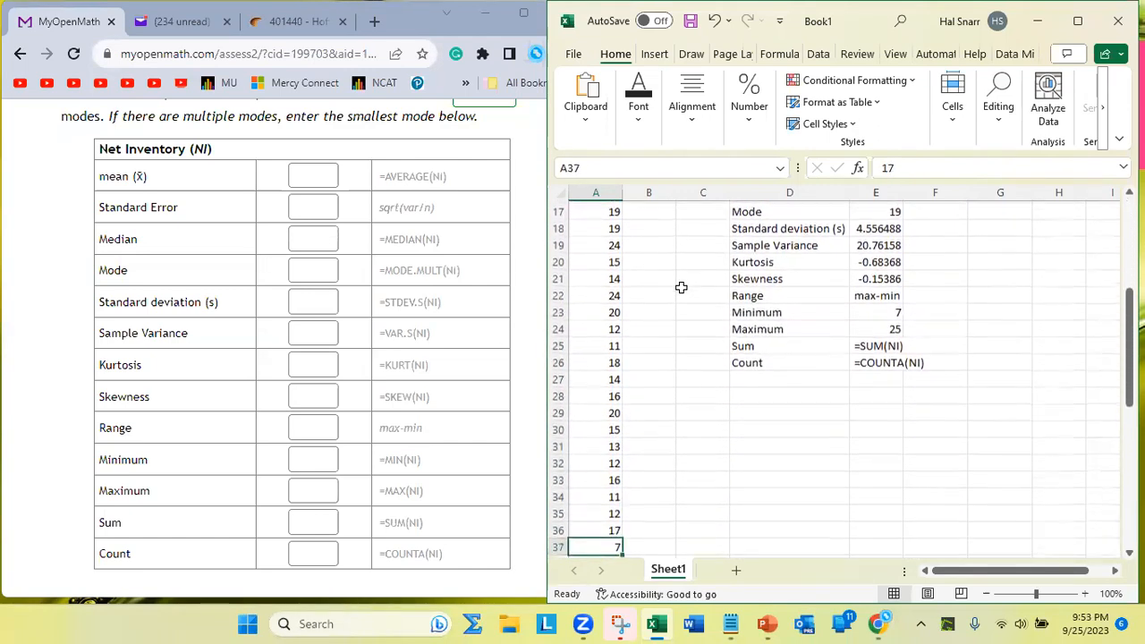
{"action": "key", "text": "Down"}
{"action": "key", "text": "Down"}
{"action": "key", "text": "Down"}
{"action": "key", "text": "Down"}
{"action": "key", "text": "Down"}
{"action": "key", "text": "Down"}
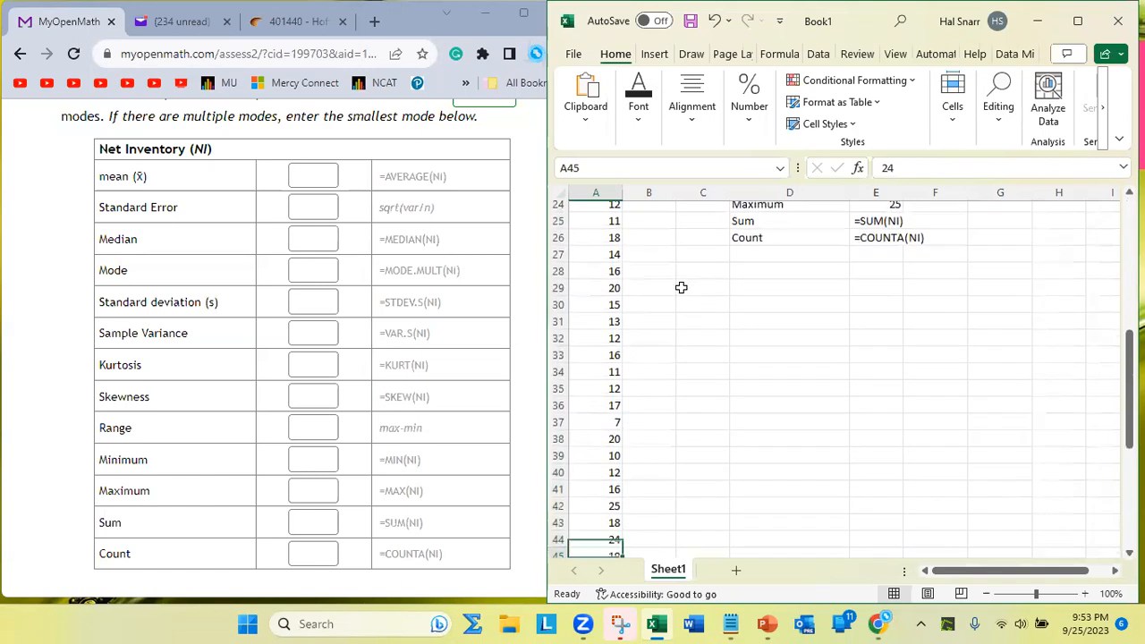
{"action": "key", "text": "Down"}
{"action": "key", "text": "Down"}
{"action": "key", "text": "Down"}
{"action": "key", "text": "Down"}
{"action": "key", "text": "Down"}
{"action": "key", "text": "Down"}
{"action": "key", "text": "Down"}
{"action": "key", "text": "Down"}
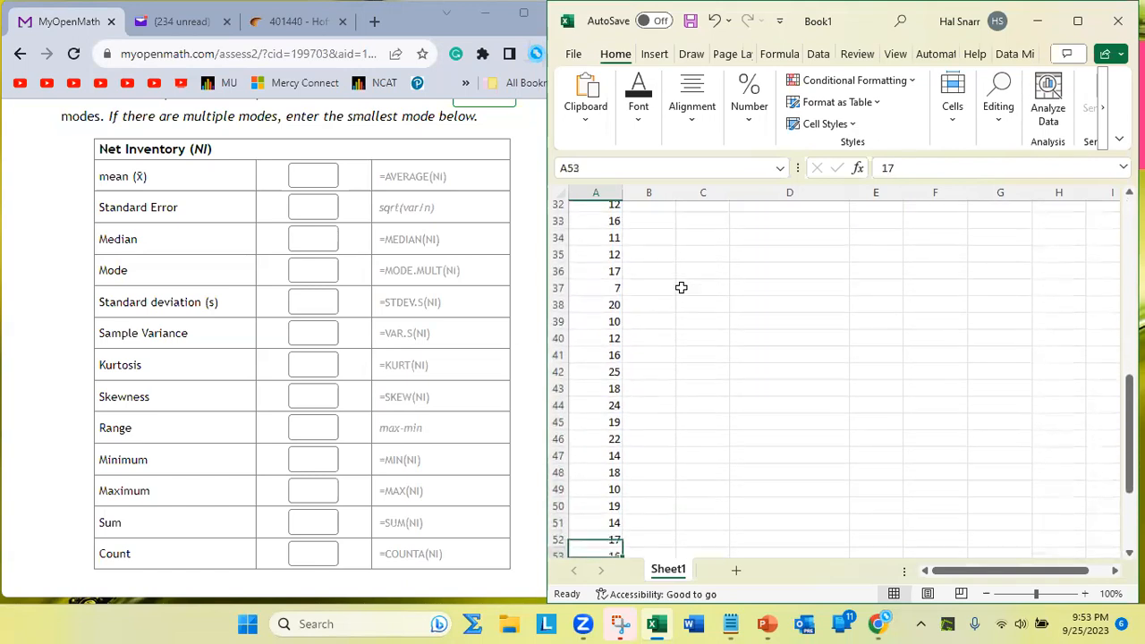
{"action": "key", "text": "Down"}
{"action": "key", "text": "Down"}
{"action": "key", "text": "Down"}
{"action": "key", "text": "Down"}
{"action": "key", "text": "Down"}
{"action": "key", "text": "Down"}
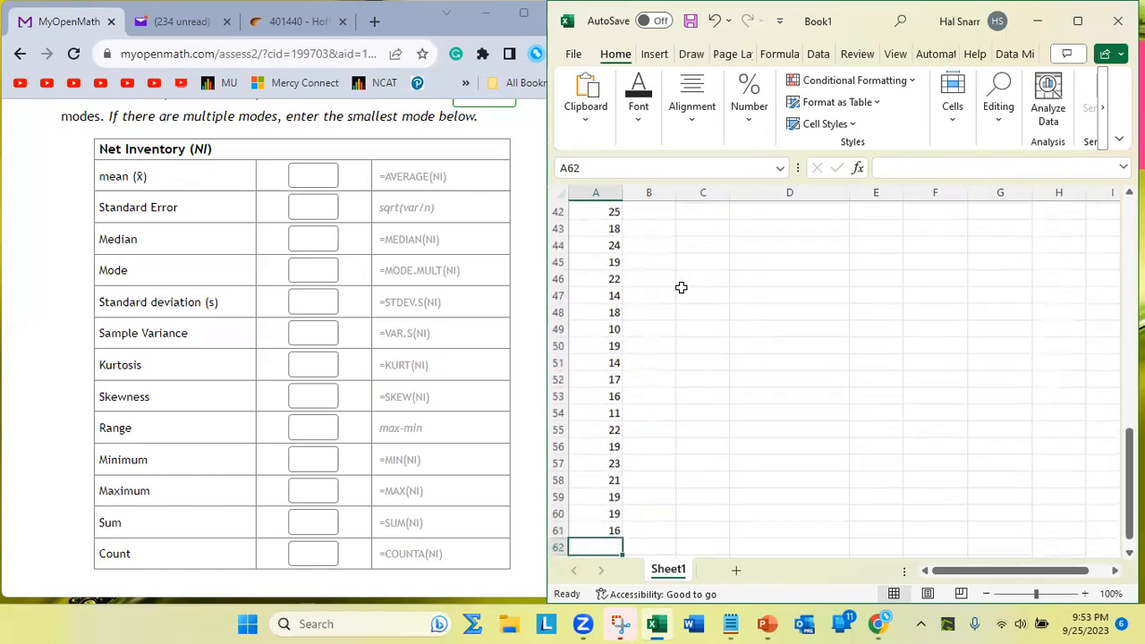
{"action": "key", "text": "Up"}
{"action": "key", "text": "Up"}
{"action": "key", "text": "Up"}
{"action": "key", "text": "Up"}
{"action": "key", "text": "Up"}
{"action": "key", "text": "Up"}
{"action": "key", "text": "Up"}
{"action": "key", "text": "Up"}
{"action": "key", "text": "Up"}
{"action": "key", "text": "Up"}
{"action": "key", "text": "Up"}
{"action": "key", "text": "Up"}
{"action": "key", "text": "Up"}
{"action": "key", "text": "Up"}
{"action": "key", "text": "Up"}
{"action": "key", "text": "Up"}
{"action": "key", "text": "Up"}
{"action": "key", "text": "Up"}
{"action": "key", "text": "Up"}
{"action": "key", "text": "Up"}
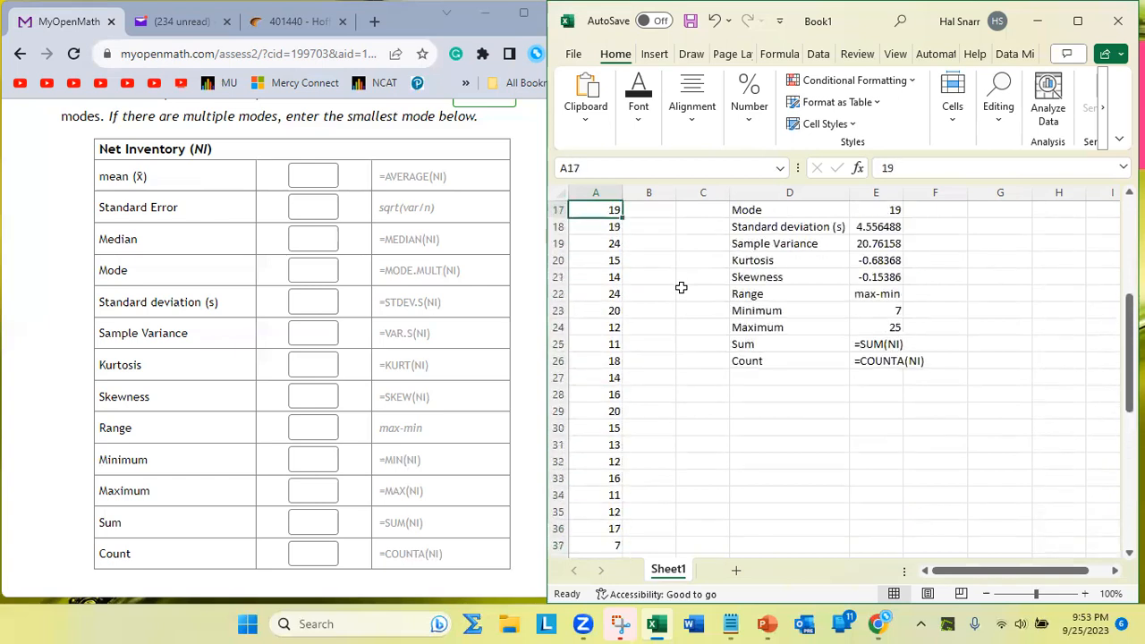
- Look through the statistics table in column E down to the Count row and back to the Range entry in E22
{"action": "key", "text": "Up"}
{"action": "key", "text": "Up"}
{"action": "key", "text": "Up"}
{"action": "key", "text": "Up"}
{"action": "key", "text": "Up"}
{"action": "key", "text": "Up"}
{"action": "key", "text": "Down"}
{"action": "key", "text": "Down"}
{"action": "key", "text": "Down"}
{"action": "key", "text": "Down"}
{"action": "key", "text": "Right"}
{"action": "key", "text": "Right"}
{"action": "key", "text": "Right"}
{"action": "key", "text": "Right"}
{"action": "key", "text": "Down"}
{"action": "key", "text": "Down"}
{"action": "key", "text": "Down"}
{"action": "key", "text": "Down"}
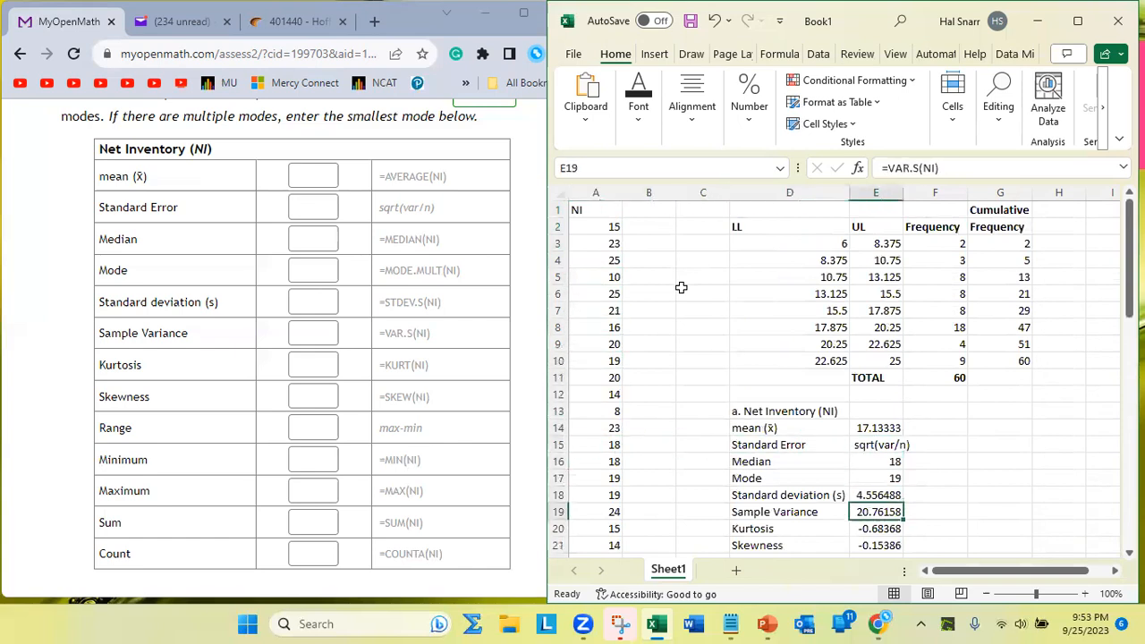
{"action": "key", "text": "Down"}
{"action": "key", "text": "Down"}
{"action": "key", "text": "Down"}
{"action": "key", "text": "Down"}
{"action": "key", "text": "Down"}
{"action": "key", "text": "Down"}
{"action": "key", "text": "Down"}
{"action": "key", "text": "Up"}
{"action": "key", "text": "Up"}
{"action": "key", "text": "Up"}
{"action": "key", "text": "Up"}
{"action": "key", "text": "Up"}
{"action": "key", "text": "Down"}
{"action": "key", "text": "Down"}
{"action": "key", "text": "Down"}
{"action": "key", "text": "Up"}
{"action": "key", "text": "Up"}
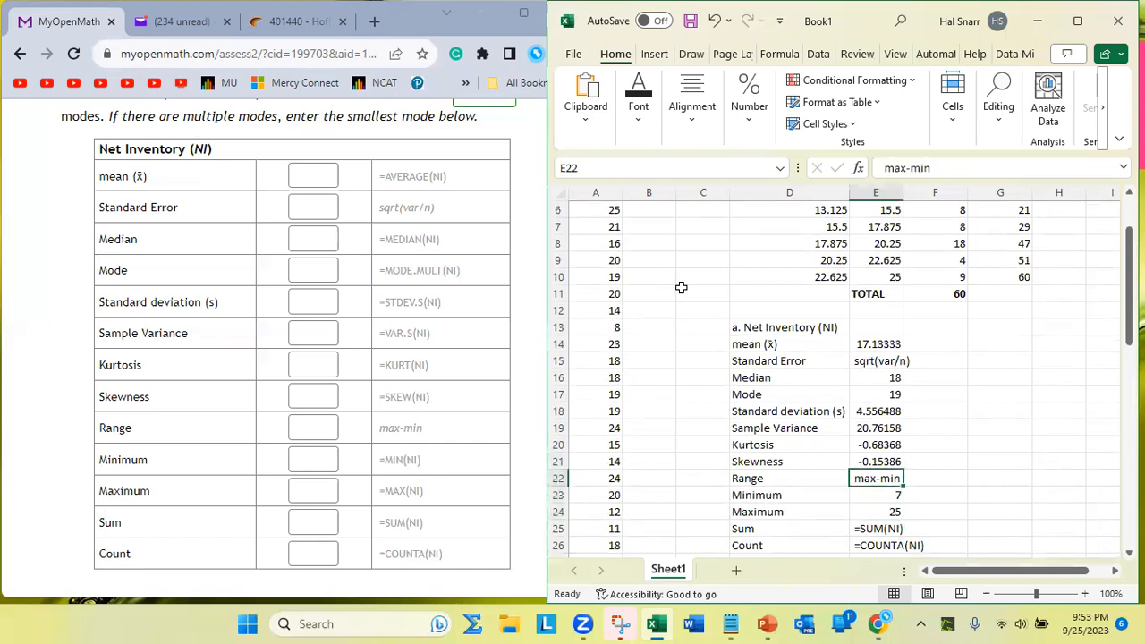
- Replace the Range text in E22 with the formula =E24-E23, subtracting the Minimum from the Maximum
{"action": "type", "text": "="}
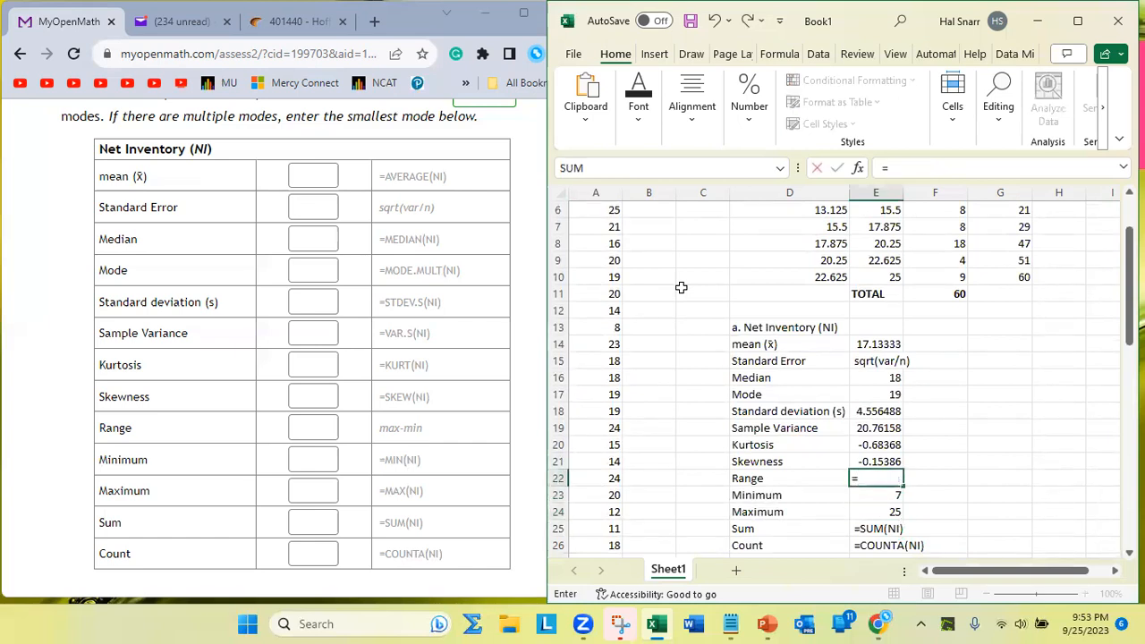
{"action": "key", "text": "Down"}
{"action": "key", "text": "Down"}
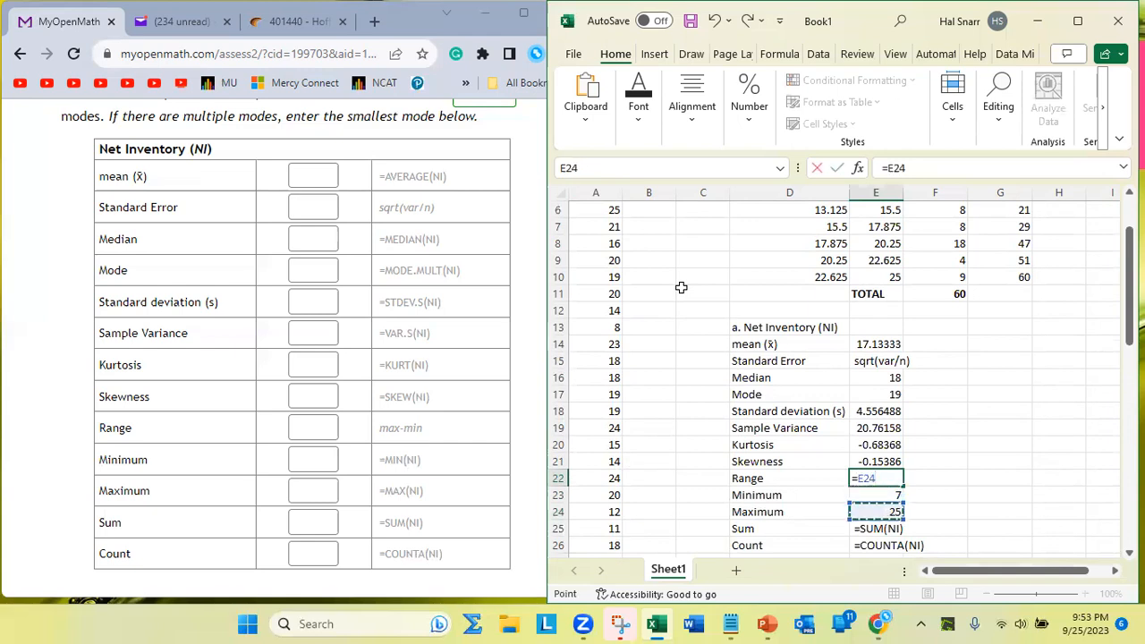
{"action": "type", "text": "-"}
{"action": "key", "text": "Down"}
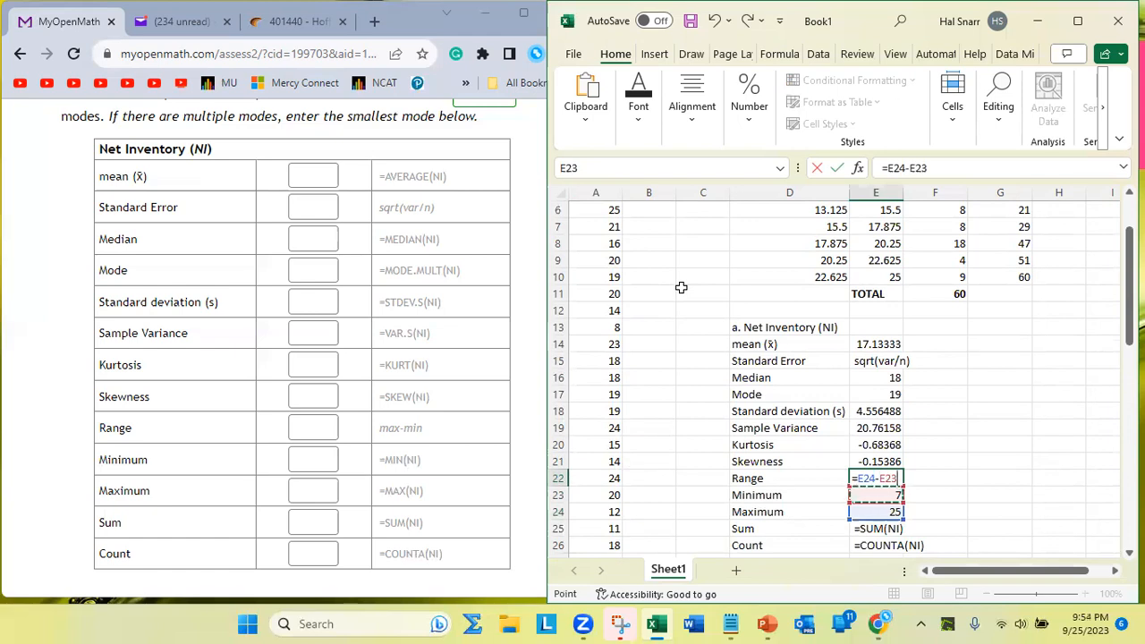
{"action": "key", "text": "Return"}
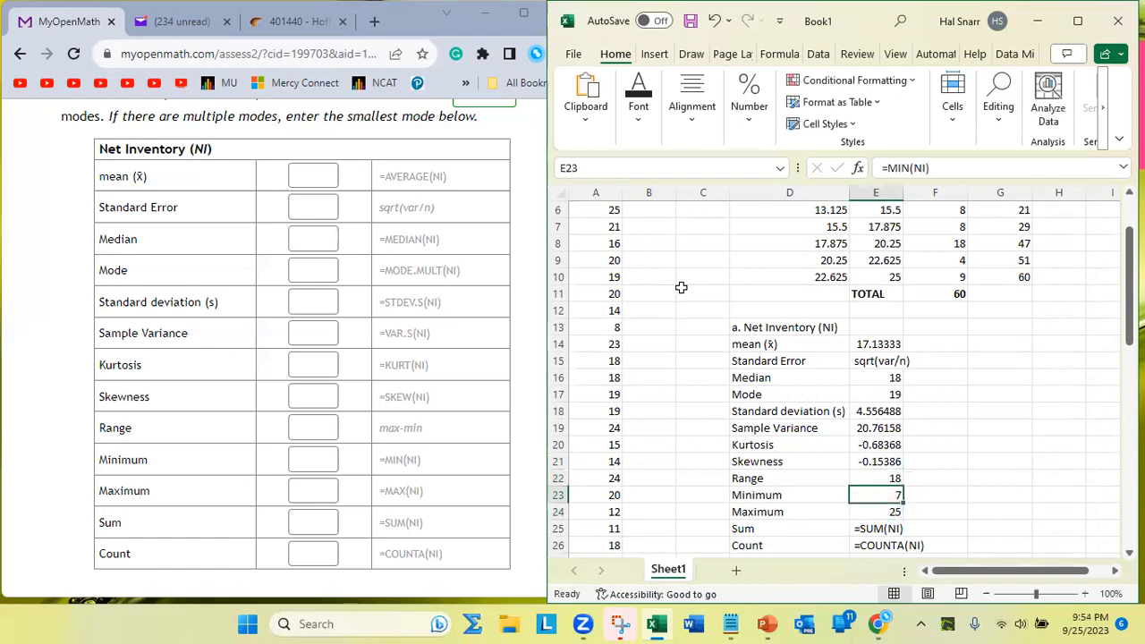
- Review the formulas behind the statistics in column E, from Range up to the mean and back down to Range
{"action": "key", "text": "Up"}
{"action": "key", "text": "Up"}
{"action": "key", "text": "Up"}
{"action": "key", "text": "Up"}
{"action": "key", "text": "Up"}
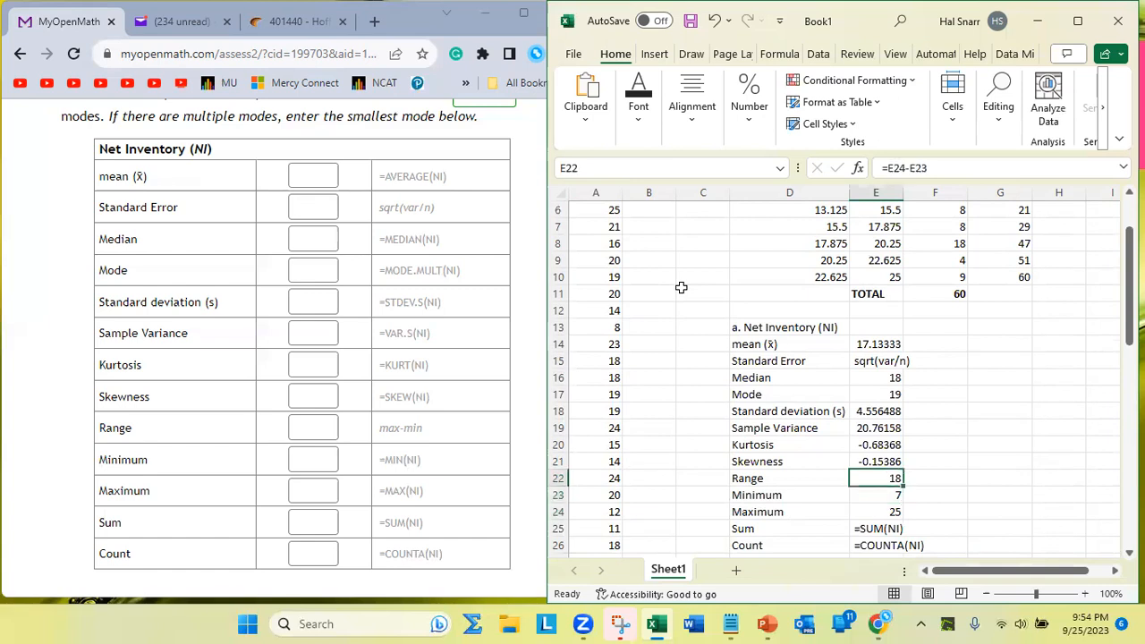
{"action": "key", "text": "Up"}
{"action": "key", "text": "Up"}
{"action": "key", "text": "Up"}
{"action": "key", "text": "Up"}
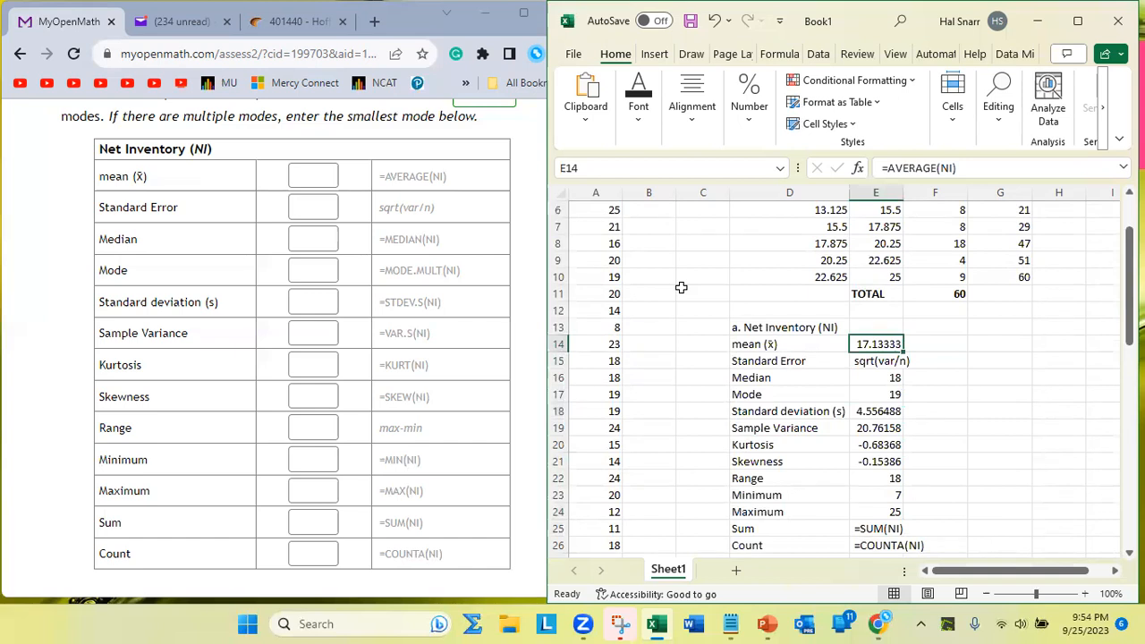
{"action": "key", "text": "Down"}
{"action": "key", "text": "Down"}
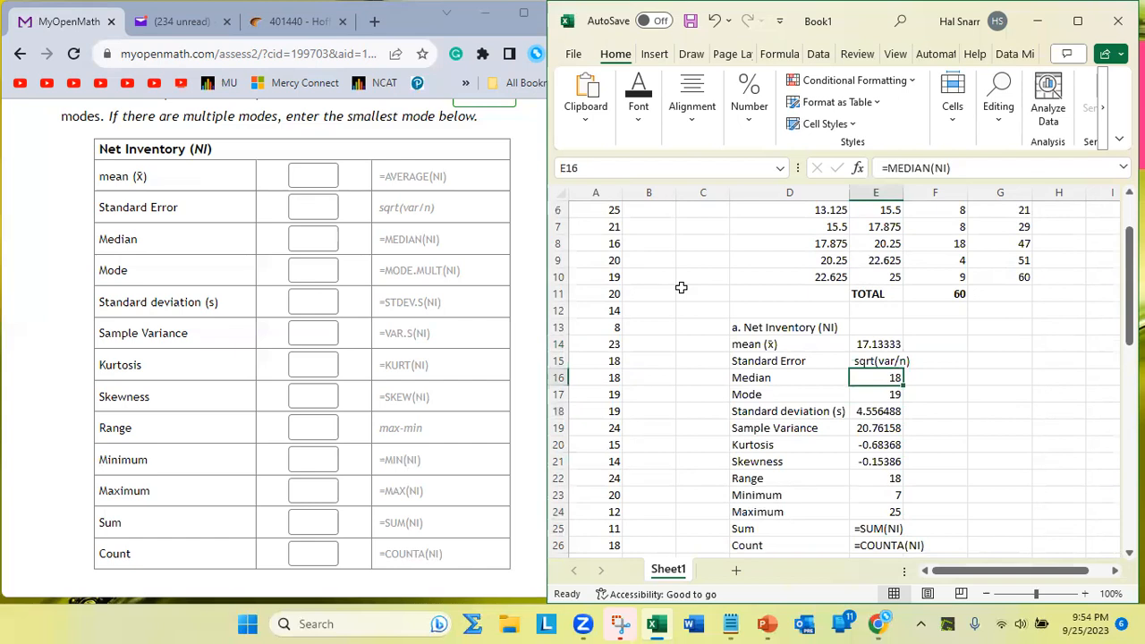
{"action": "key", "text": "Down"}
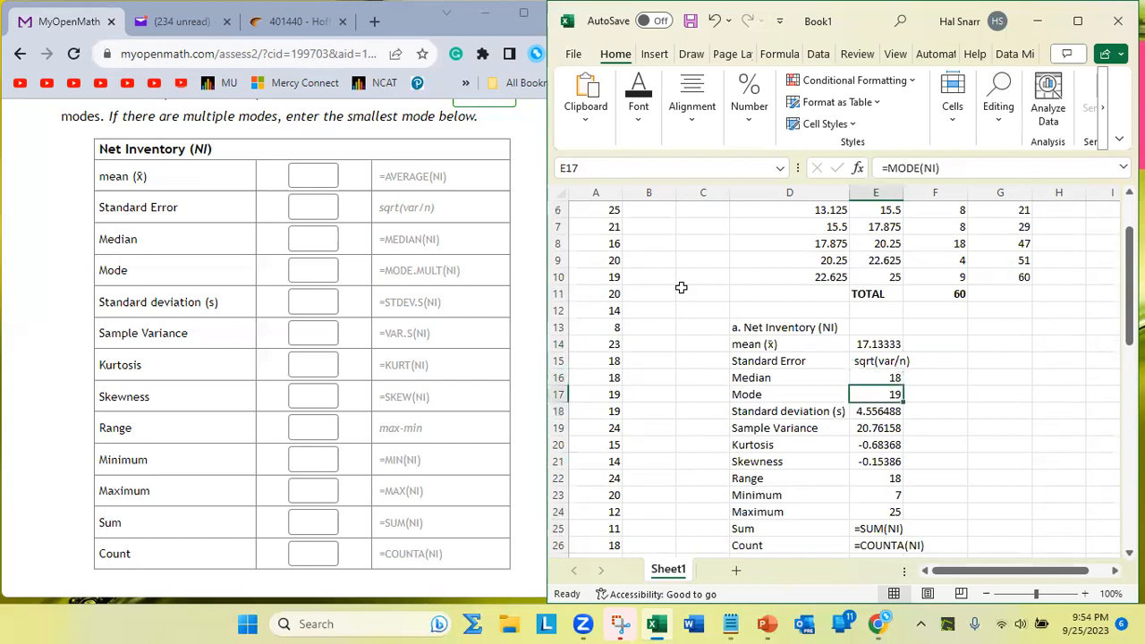
{"action": "key", "text": "Down"}
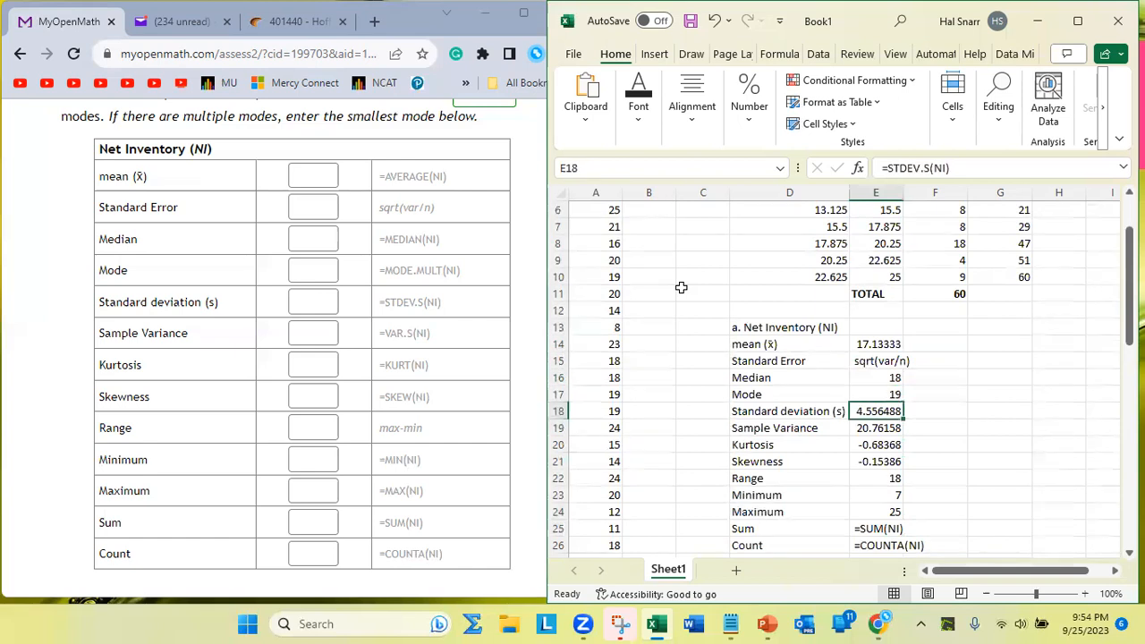
{"action": "key", "text": "Down"}
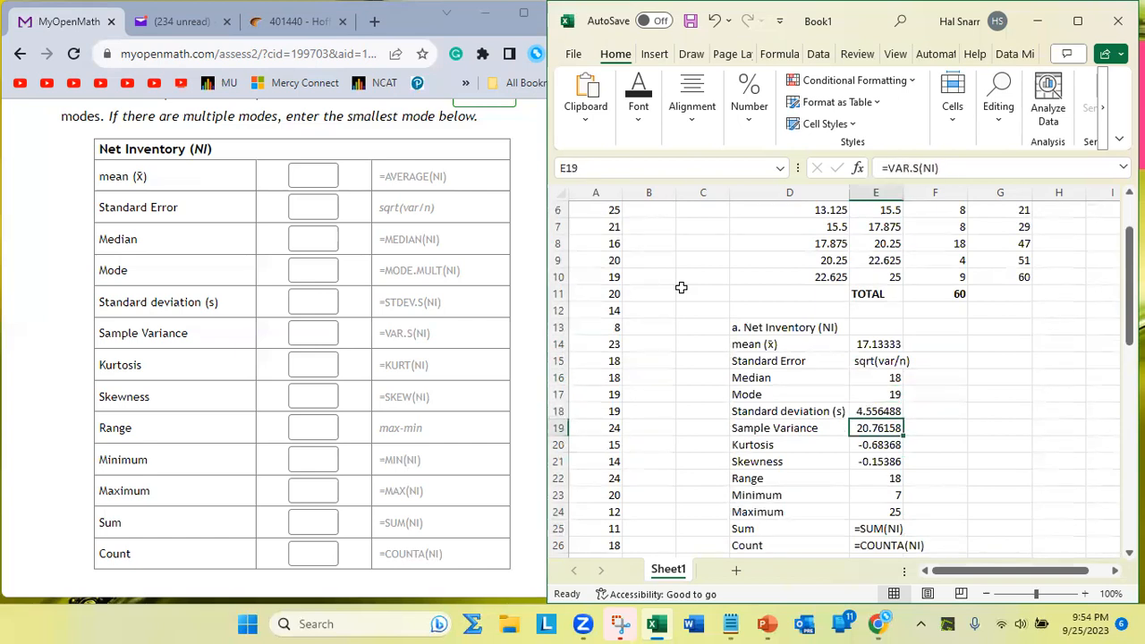
{"action": "key", "text": "Down"}
{"action": "key", "text": "Down"}
{"action": "key", "text": "Down"}
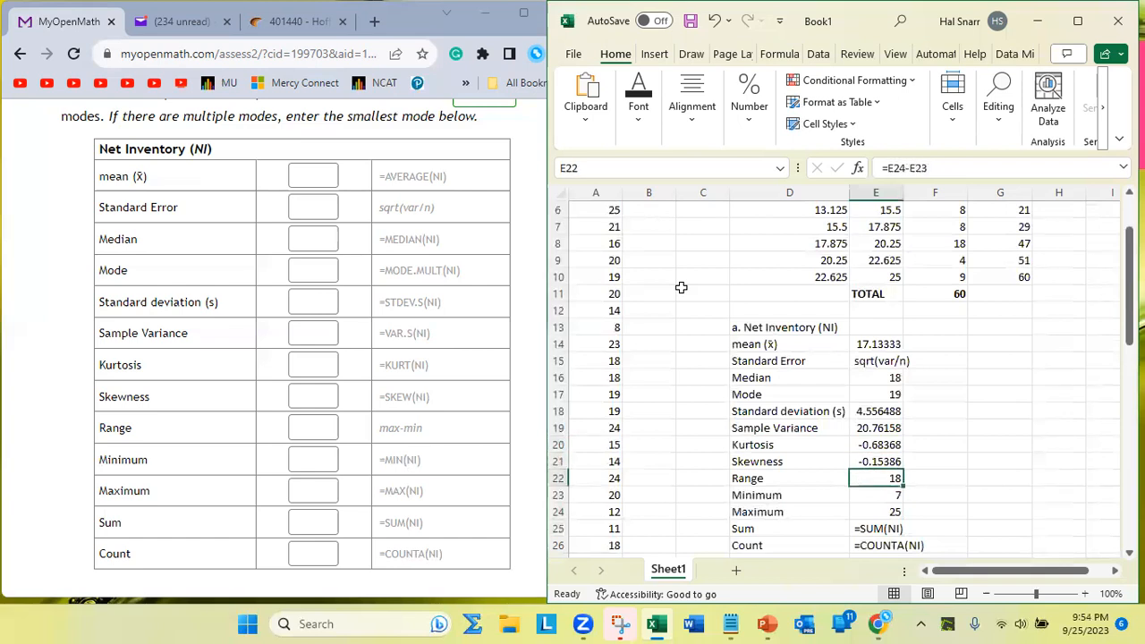
- Examine the NI data in column A against the mean, median, mode, standard deviation, variance, range, minimum and maximum formulas in column E
{"action": "key", "text": "Left"}
{"action": "key", "text": "Left"}
{"action": "key", "text": "Left"}
{"action": "key", "text": "Left"}
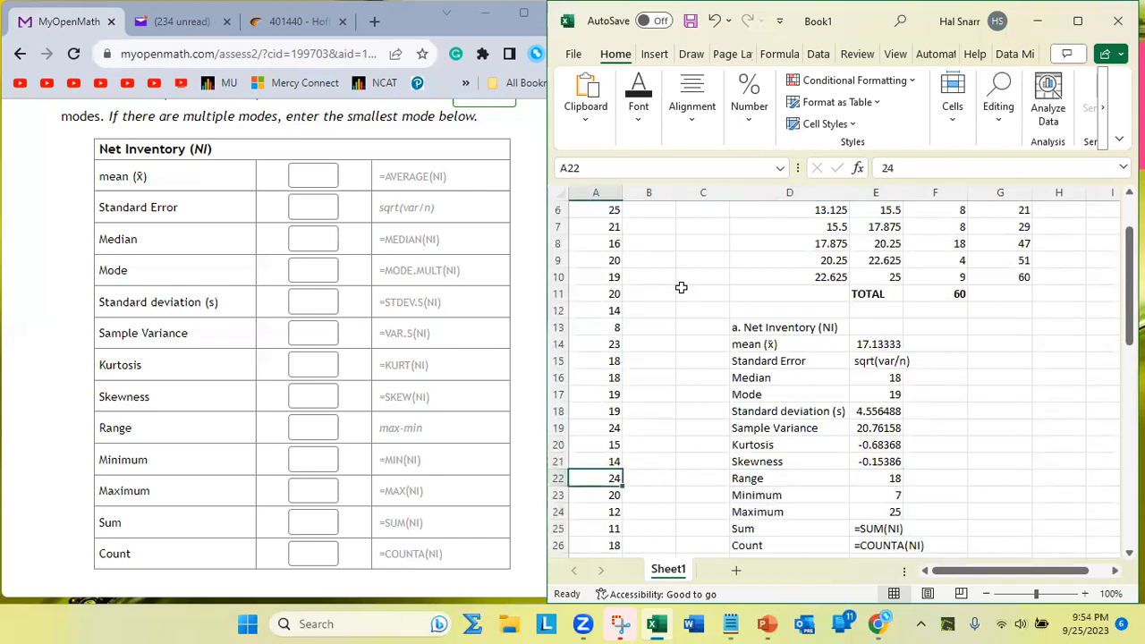
{"action": "scroll", "coordinate": [681, 287], "scroll_direction": "up", "scroll_amount": 2}
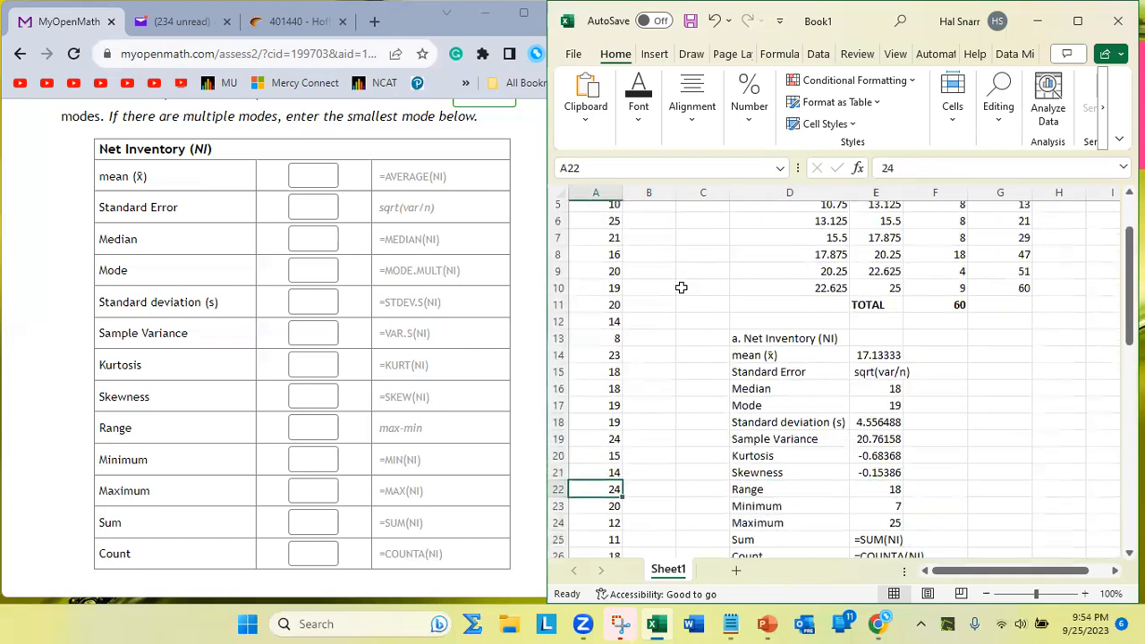
{"action": "left_click", "coordinate": [590, 189]}
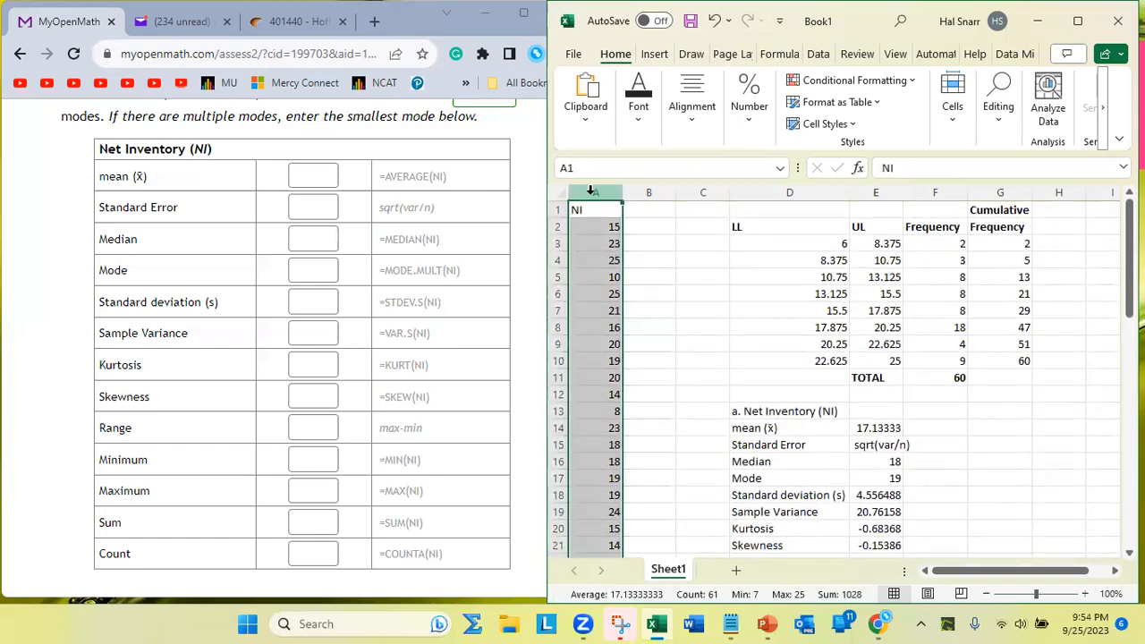
{"action": "left_click", "coordinate": [881, 429]}
{"action": "left_click", "coordinate": [883, 461]}
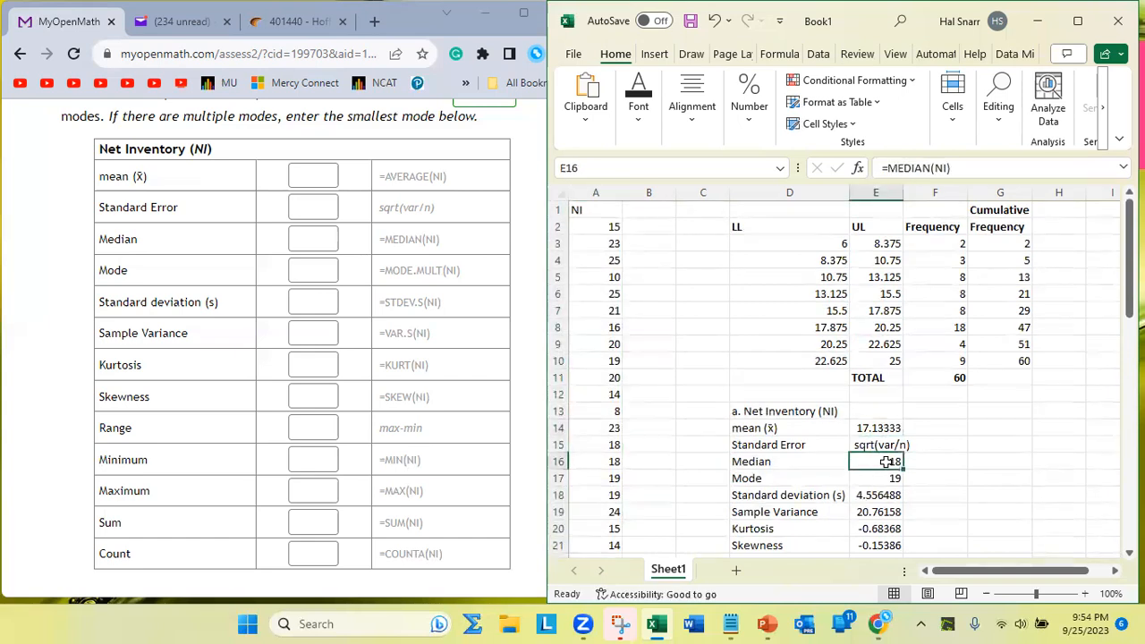
{"action": "left_click", "coordinate": [882, 478]}
{"action": "left_click", "coordinate": [880, 494]}
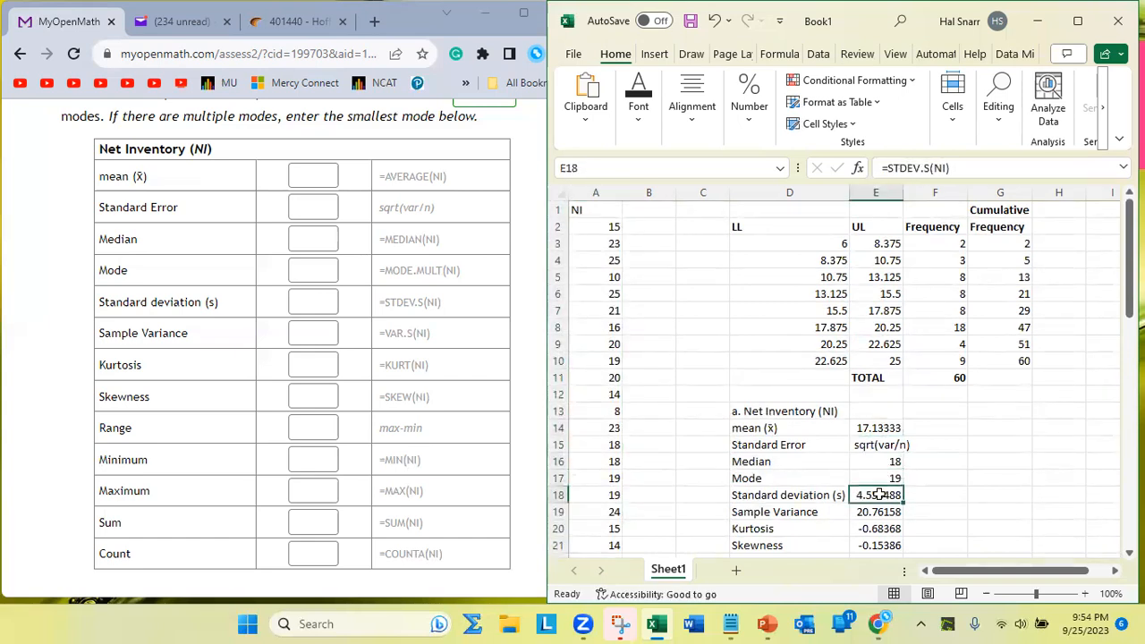
{"action": "left_click", "coordinate": [879, 511]}
{"action": "scroll", "coordinate": [879, 512], "scroll_direction": "down", "scroll_amount": 2}
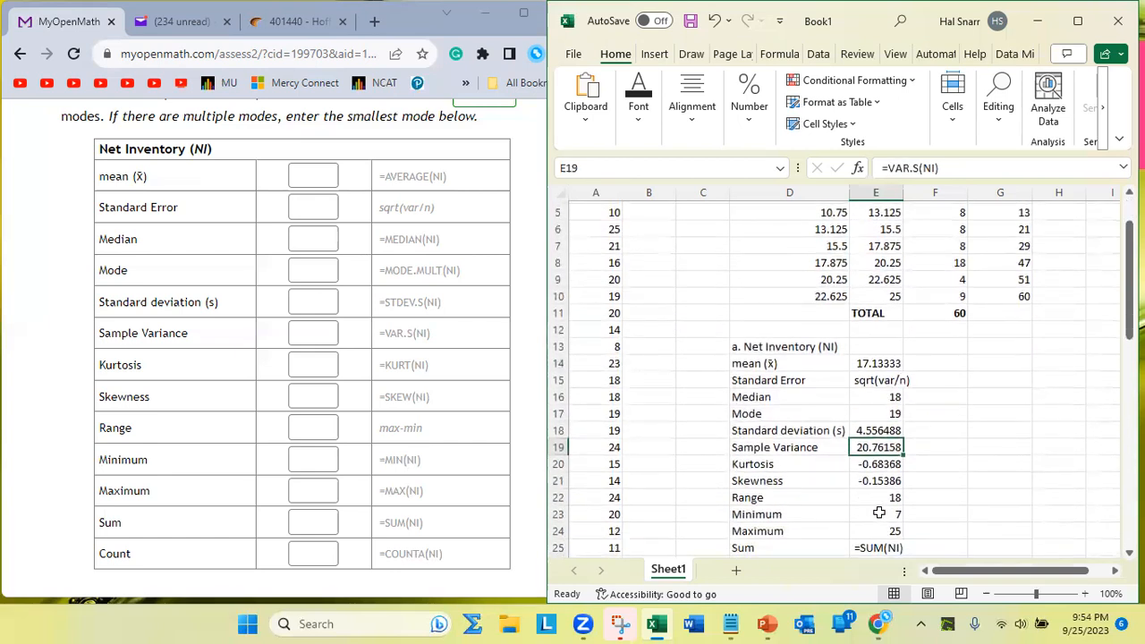
{"action": "left_click", "coordinate": [877, 498]}
{"action": "left_click", "coordinate": [872, 513]}
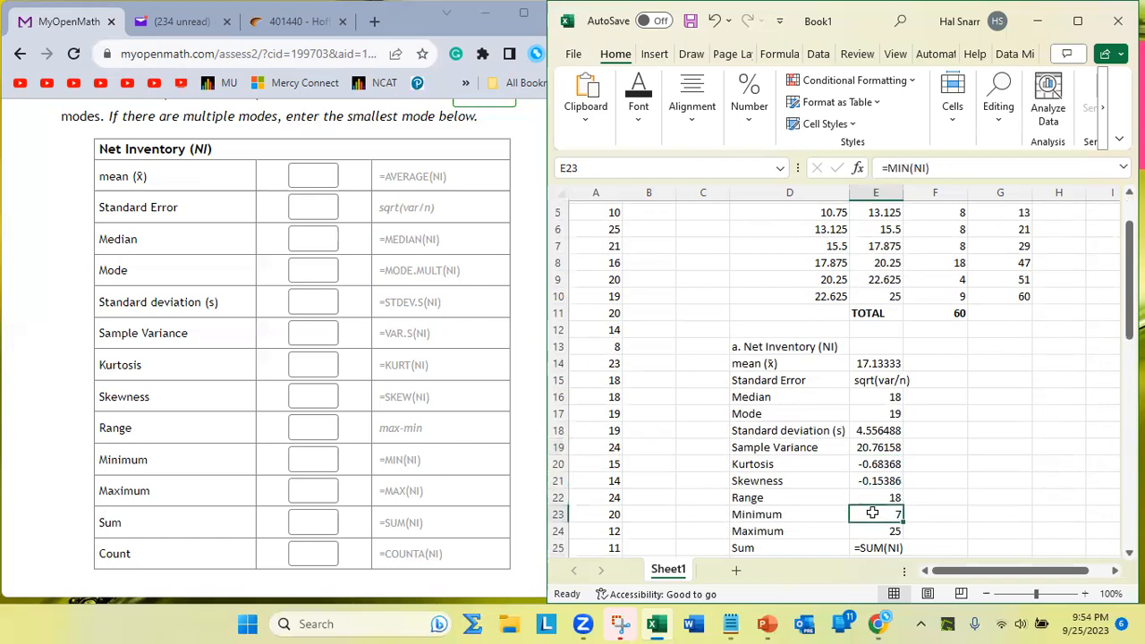
{"action": "left_click", "coordinate": [870, 529]}
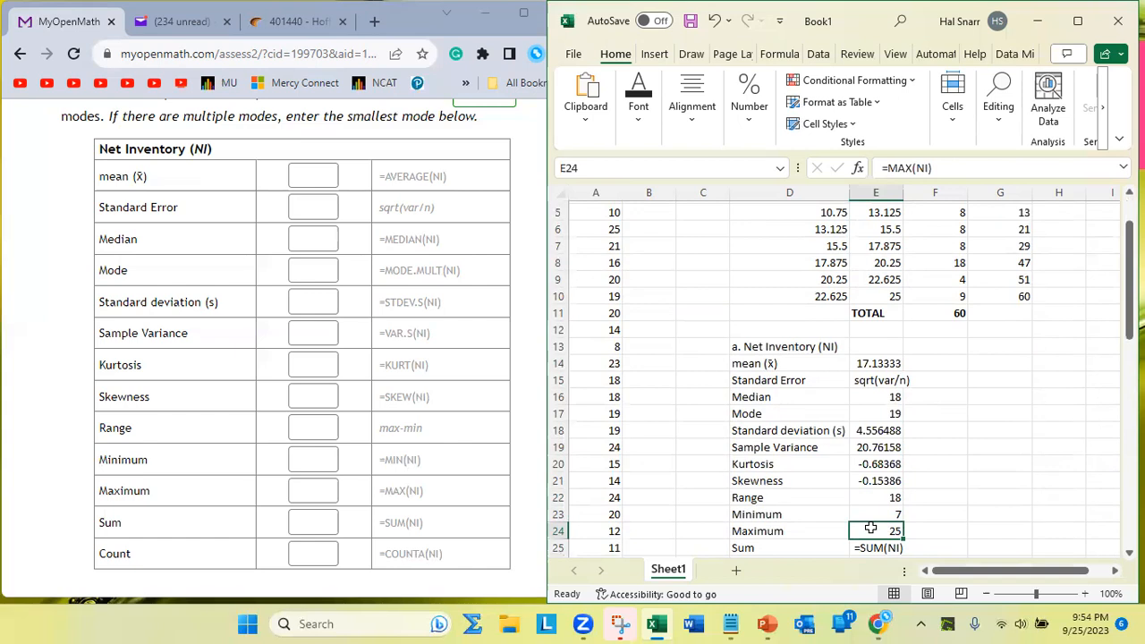
- Make the Sum entry in E25 the live formula =SUM(NI) and the Count entry in E26 the live formula =COUNTA(NI)
{"action": "scroll", "coordinate": [870, 528], "scroll_direction": "down", "scroll_amount": 1}
{"action": "double_click", "coordinate": [854, 526]}
{"action": "key", "text": "BackSpace"}
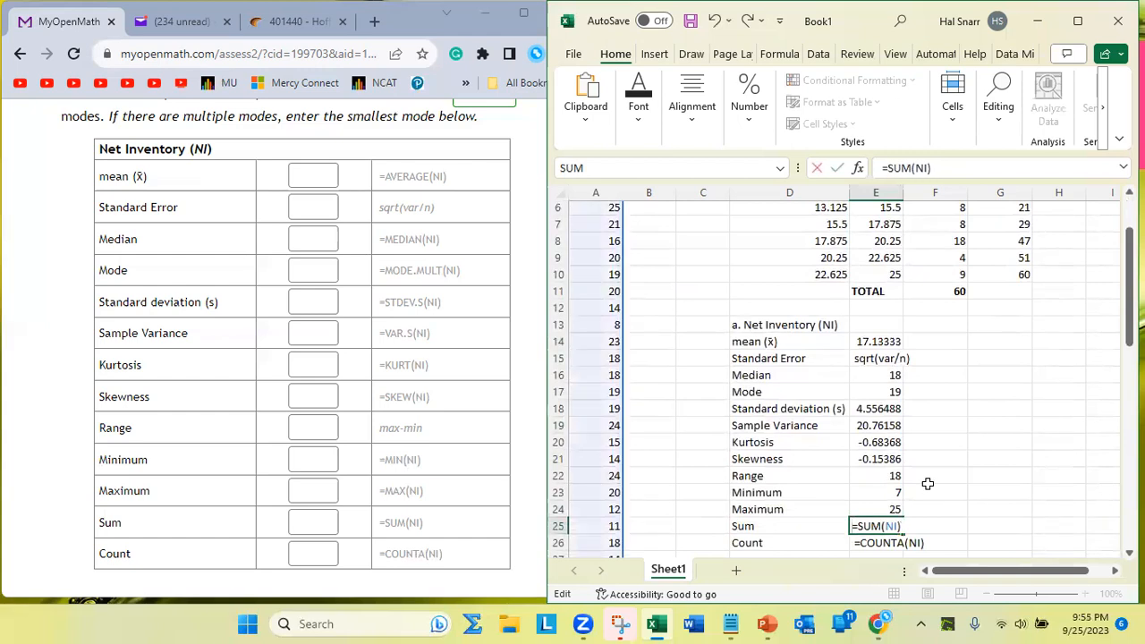
{"action": "key", "text": "Return"}
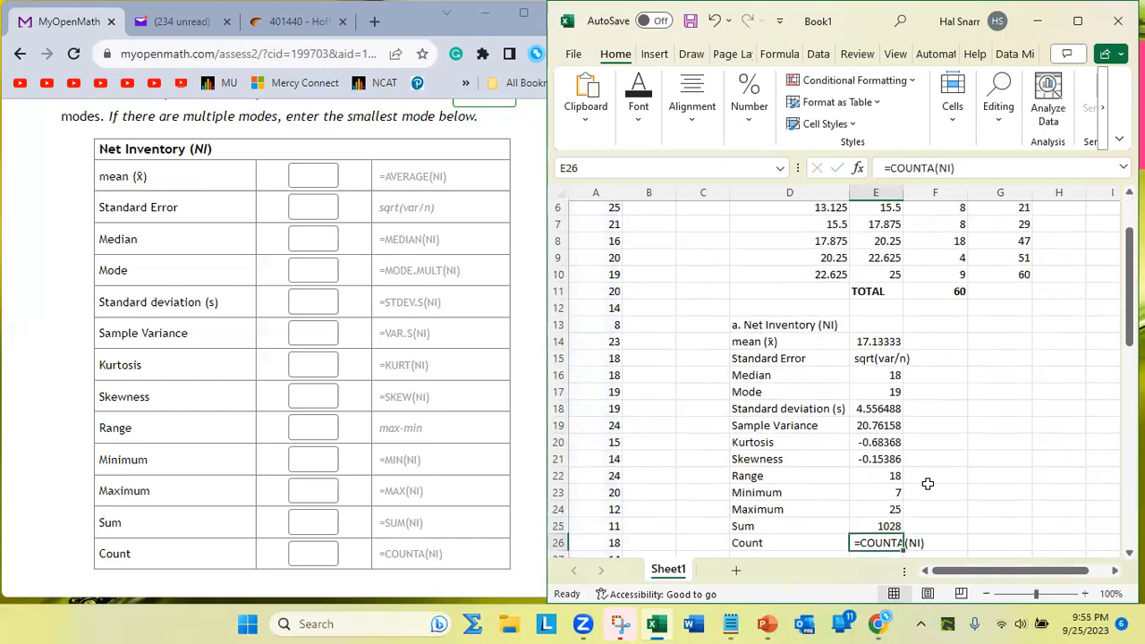
{"action": "double_click", "coordinate": [855, 543]}
{"action": "key", "text": "BackSpace"}
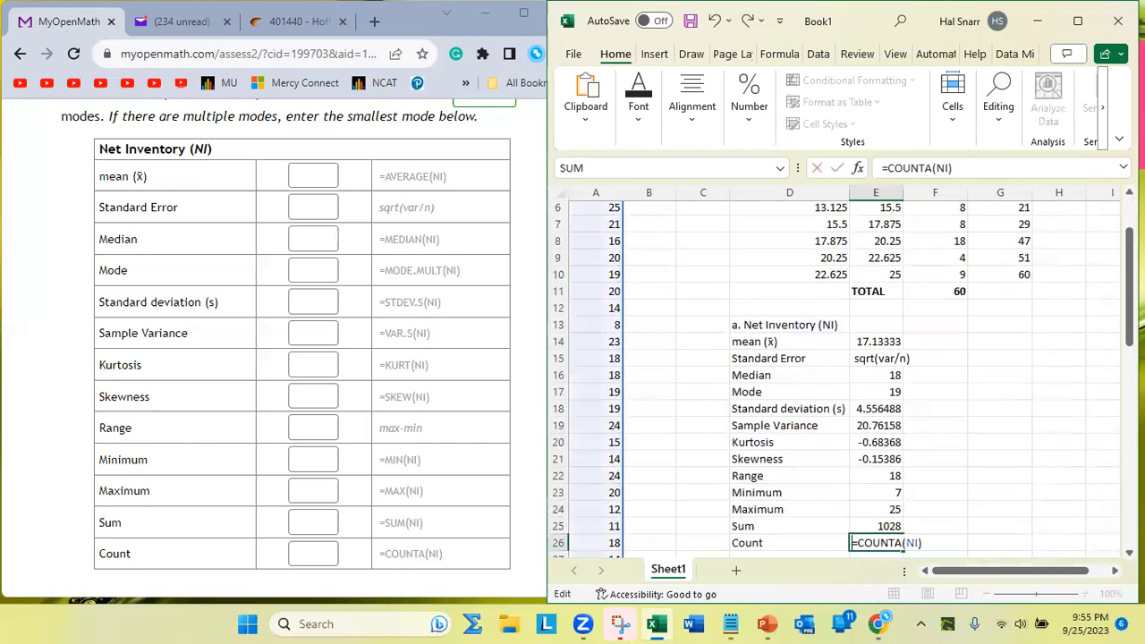
{"action": "key", "text": "Return"}
- Examine how the Sum in E25 and the Count in E26 relate to the mean in E14
{"action": "left_click", "coordinate": [882, 514]}
{"action": "left_click_drag", "start_coordinate": [883, 517], "coordinate": [884, 528]}
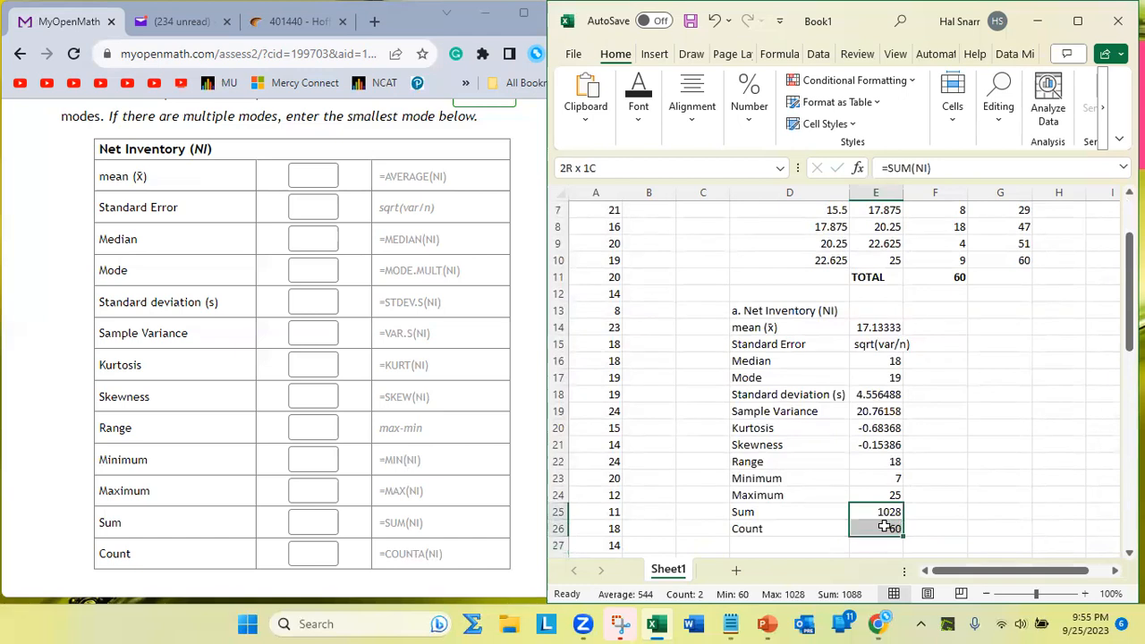
{"action": "left_click", "coordinate": [881, 327]}
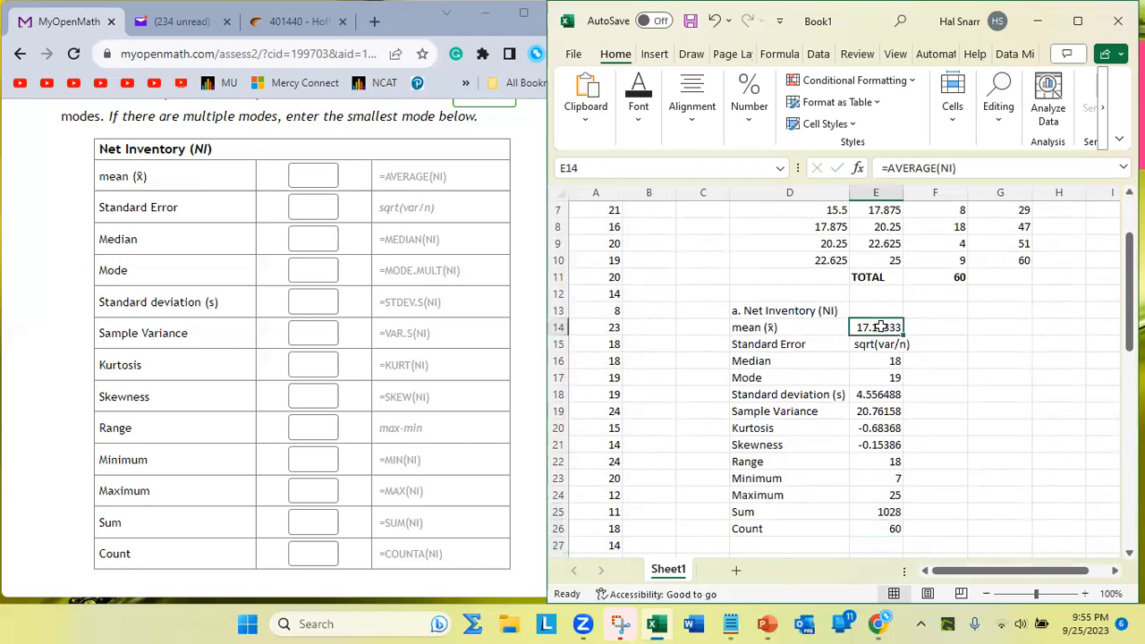
{"action": "left_click", "coordinate": [883, 512]}
{"action": "left_click", "coordinate": [880, 529]}
{"action": "left_click", "coordinate": [870, 326]}
- Turn the Standard Error text in E15 into the live formula =SQRT(E19/E26), using the Sample Variance and Count cells
{"action": "double_click", "coordinate": [872, 345]}
{"action": "left_click", "coordinate": [853, 344]}
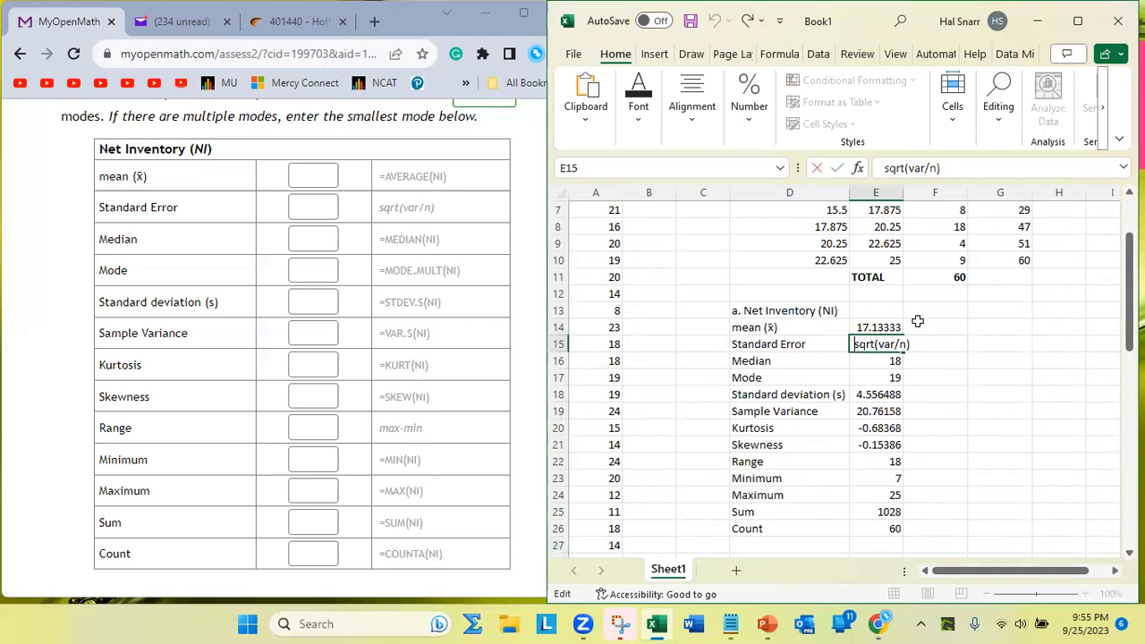
{"action": "type", "text": "="}
{"action": "key", "text": "BackSpace"}
{"action": "key", "text": "BackSpace"}
{"action": "type", "text": "="}
{"action": "left_click", "coordinate": [908, 345]}
{"action": "key", "text": "BackSpace"}
{"action": "key", "text": "BackSpace"}
{"action": "key", "text": "BackSpace"}
{"action": "key", "text": "BackSpace"}
{"action": "key", "text": "BackSpace"}
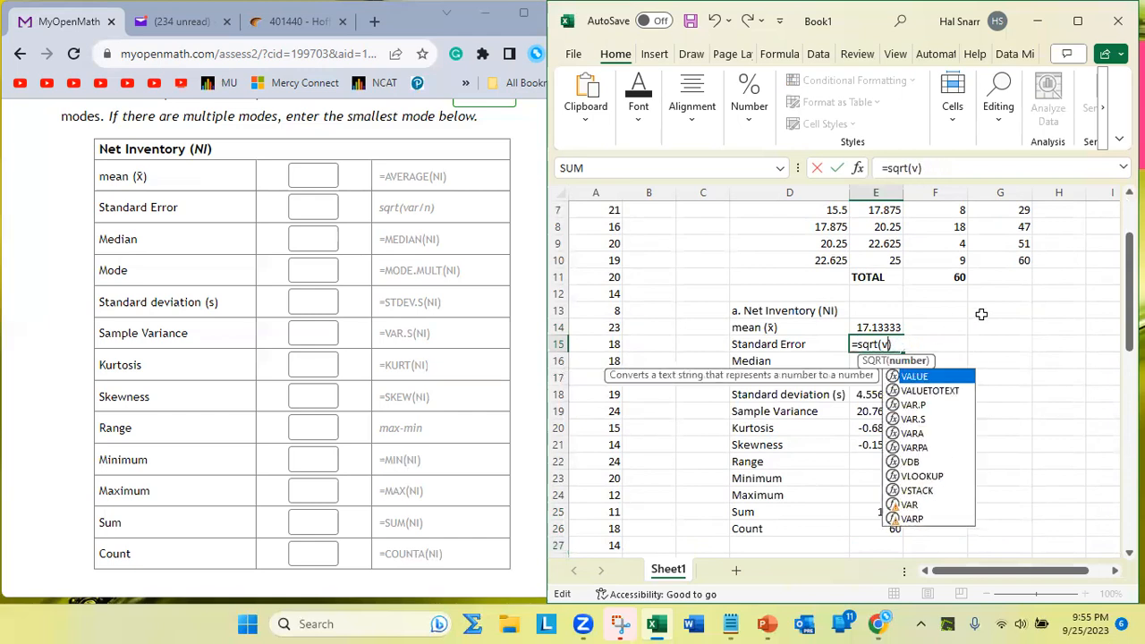
{"action": "left_click", "coordinate": [876, 412]}
{"action": "type", "text": "/"}
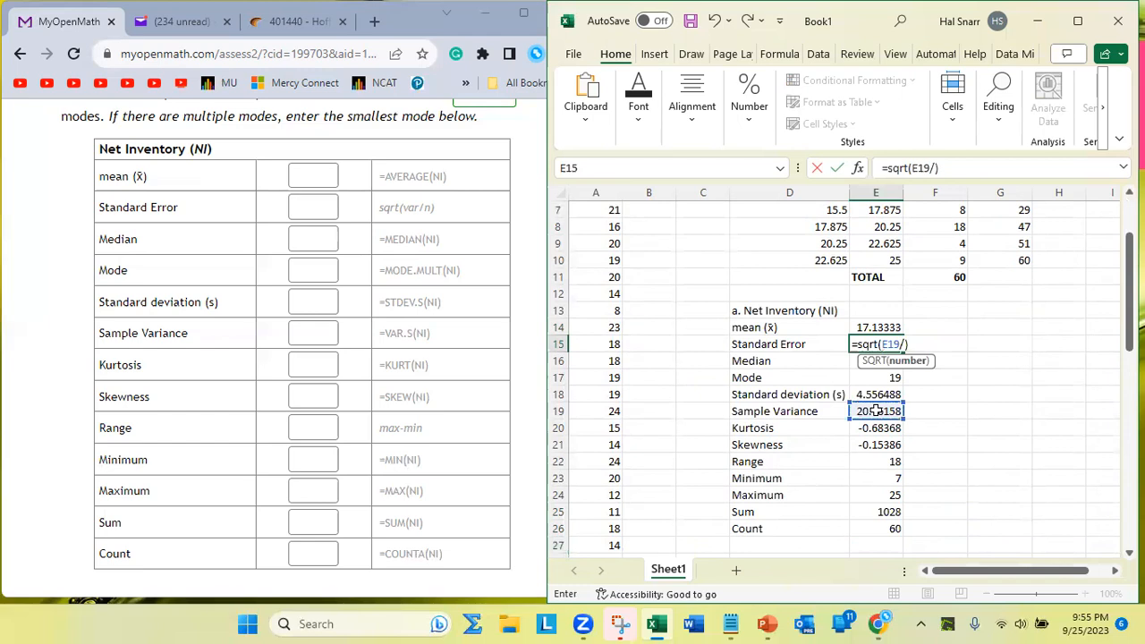
{"action": "left_click", "coordinate": [886, 528]}
{"action": "key", "text": "Return"}
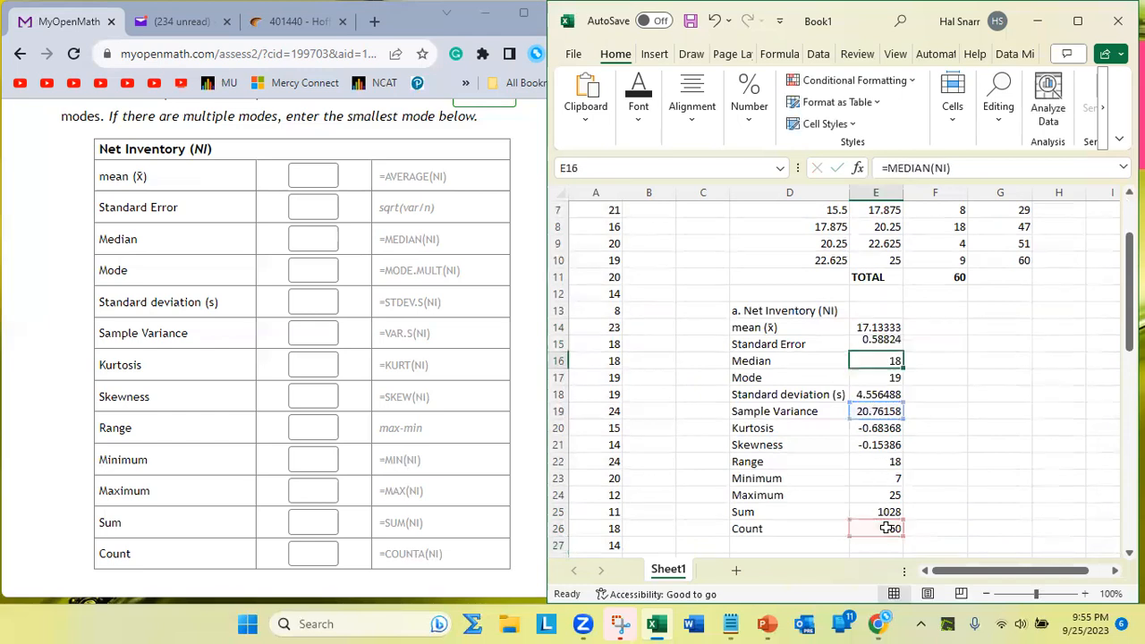
- Check the Standard Error formula and its Sample Variance and Count inputs, and overwrite the Count in E26 with 1
{"action": "left_click", "coordinate": [881, 342]}
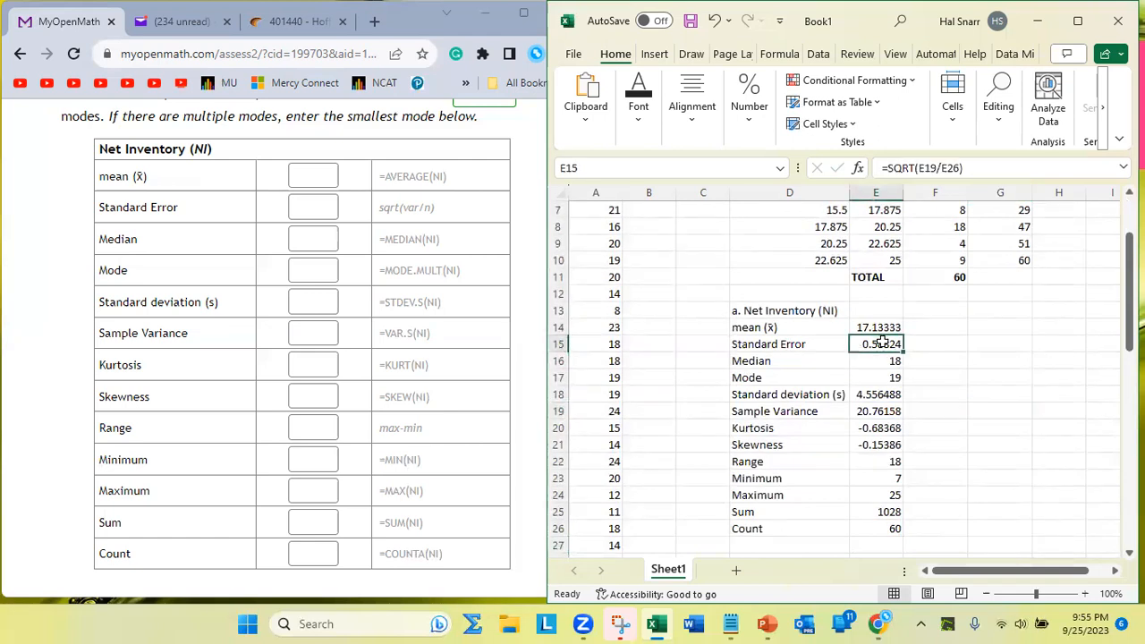
{"action": "left_click", "coordinate": [884, 410]}
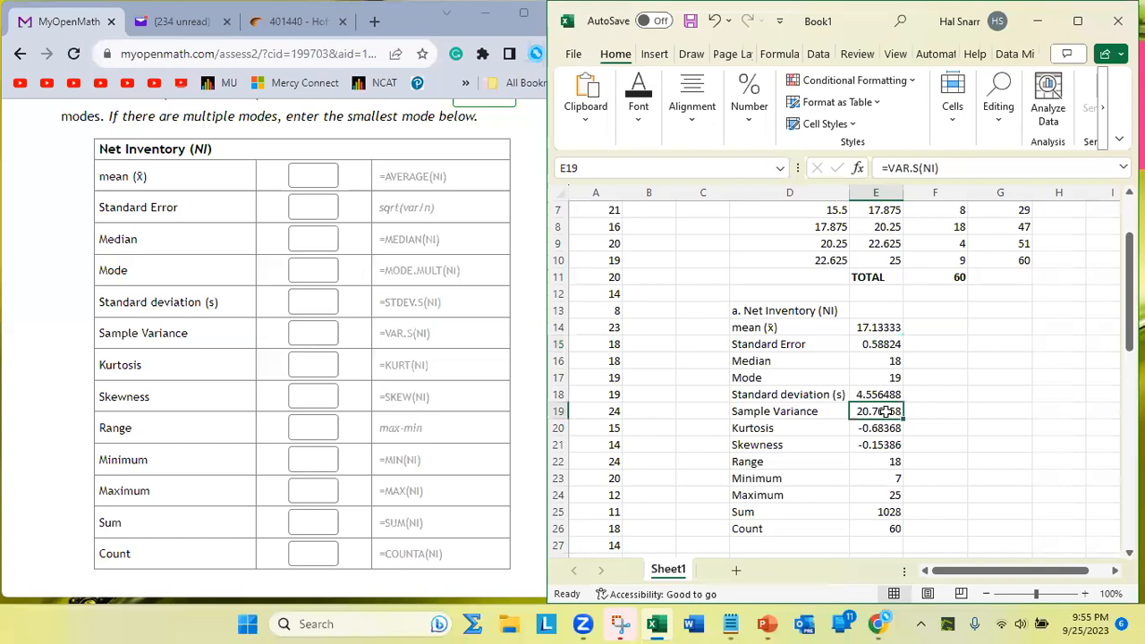
{"action": "left_click", "coordinate": [892, 527]}
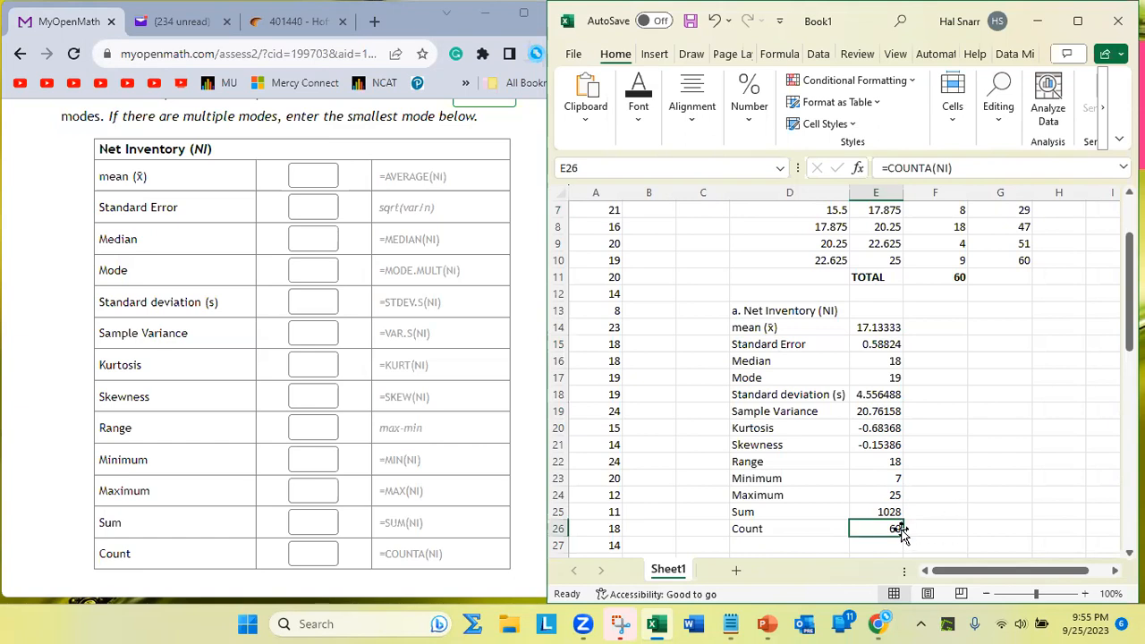
{"action": "type", "text": "1"}
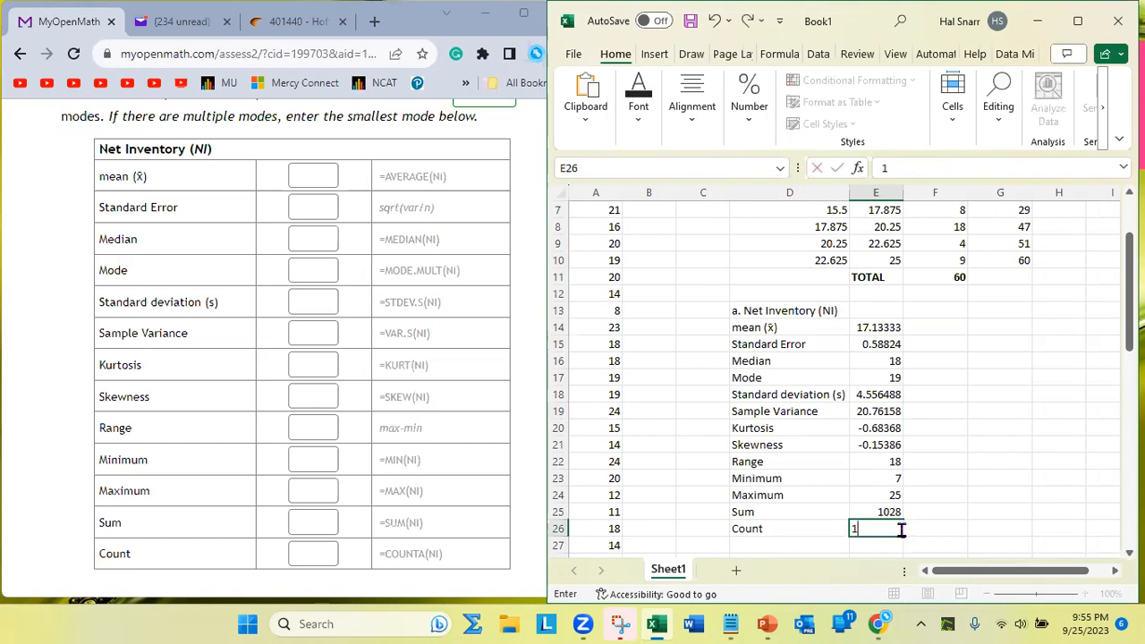
{"action": "key", "text": "Return"}
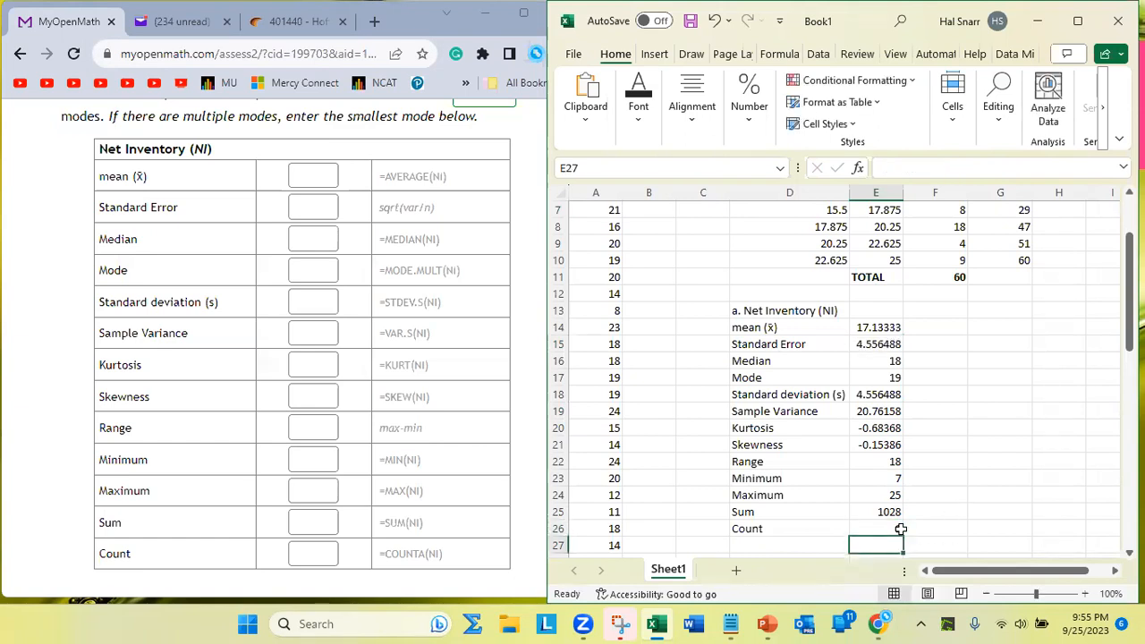
- Compare the Standard Error in E15 with the Standard deviation in E18, and undo the overwrite of the Count in E26
{"action": "left_click", "coordinate": [881, 343]}
{"action": "left_click", "coordinate": [877, 395]}
{"action": "left_click", "coordinate": [892, 528]}
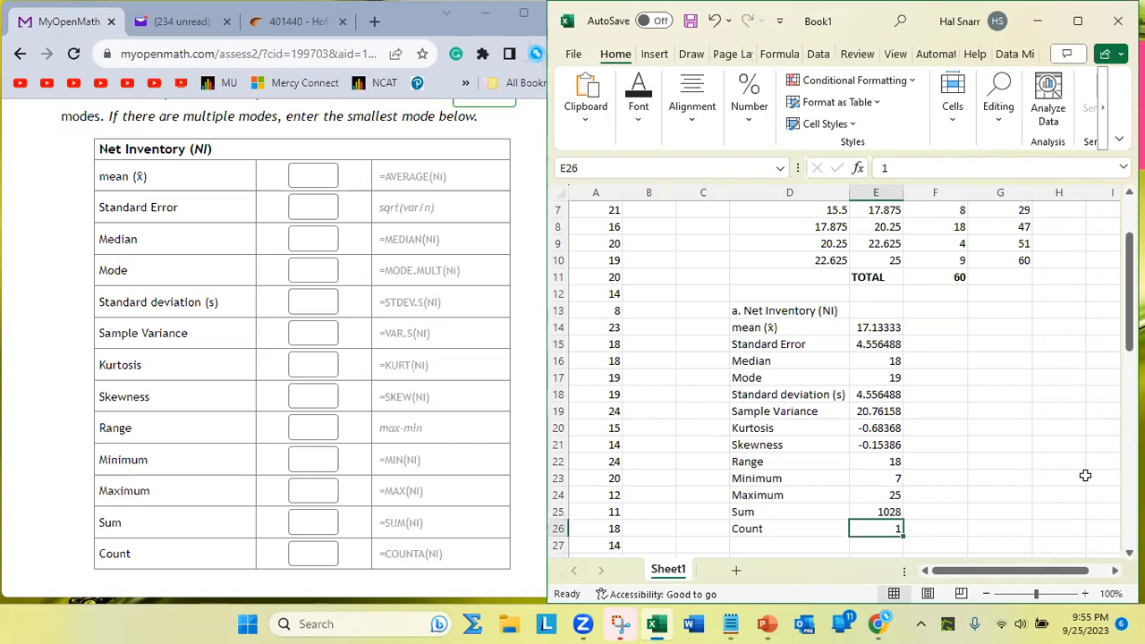
{"action": "key", "text": "ctrl+z"}
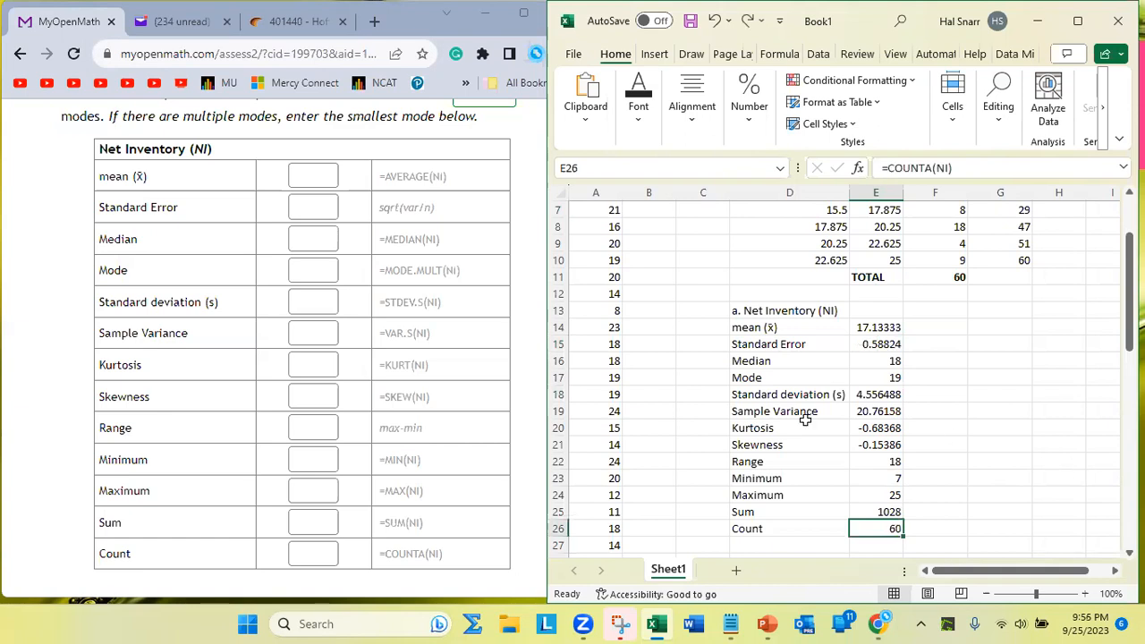
- Enter 17.133 as the mean in part c's Net Inventory table in MyOpenMath and submit the answer
{"action": "left_click", "coordinate": [324, 172]}
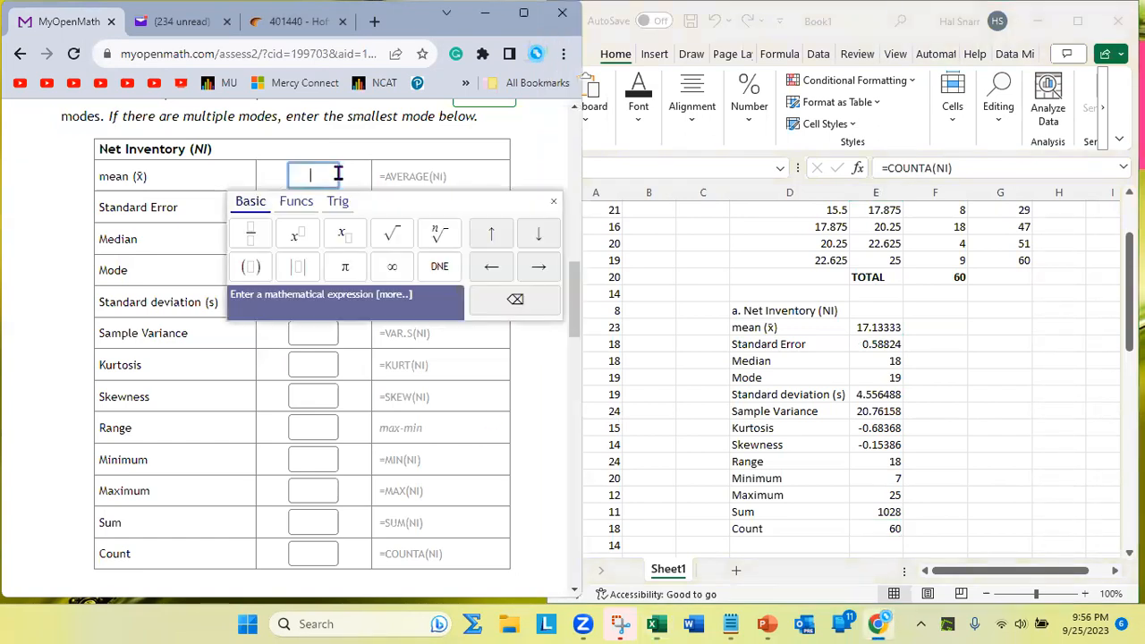
{"action": "scroll", "coordinate": [338, 173], "scroll_direction": "down", "scroll_amount": 10}
{"action": "scroll", "coordinate": [340, 181], "scroll_direction": "up", "scroll_amount": 8}
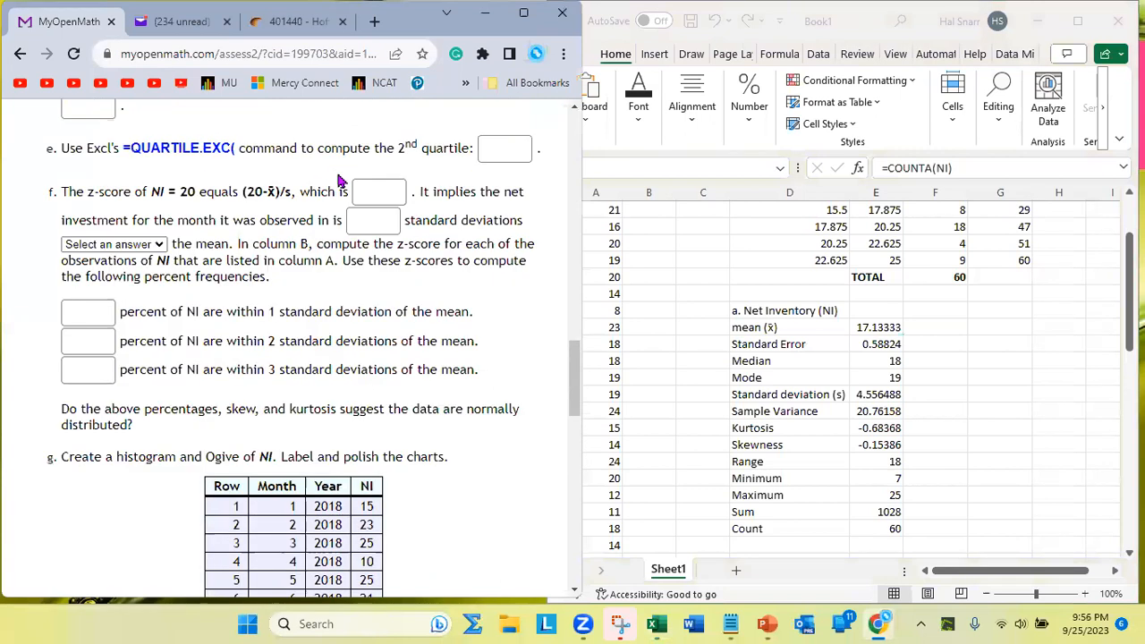
{"action": "scroll", "coordinate": [340, 181], "scroll_direction": "up", "scroll_amount": 3}
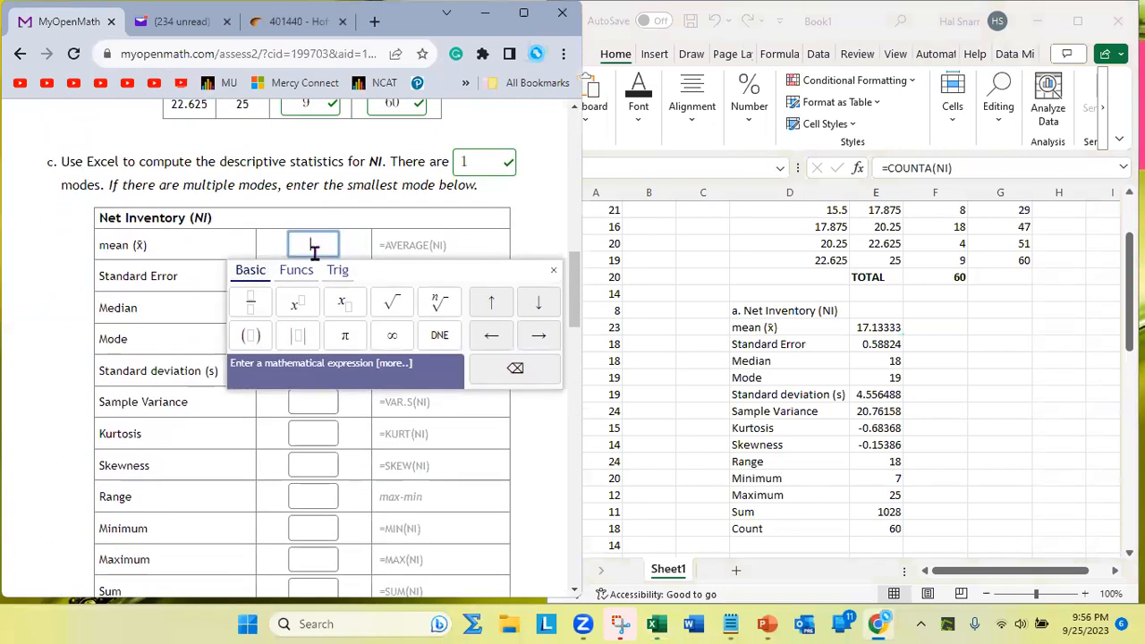
{"action": "type", "text": "17.133"}
{"action": "key", "text": "Return"}
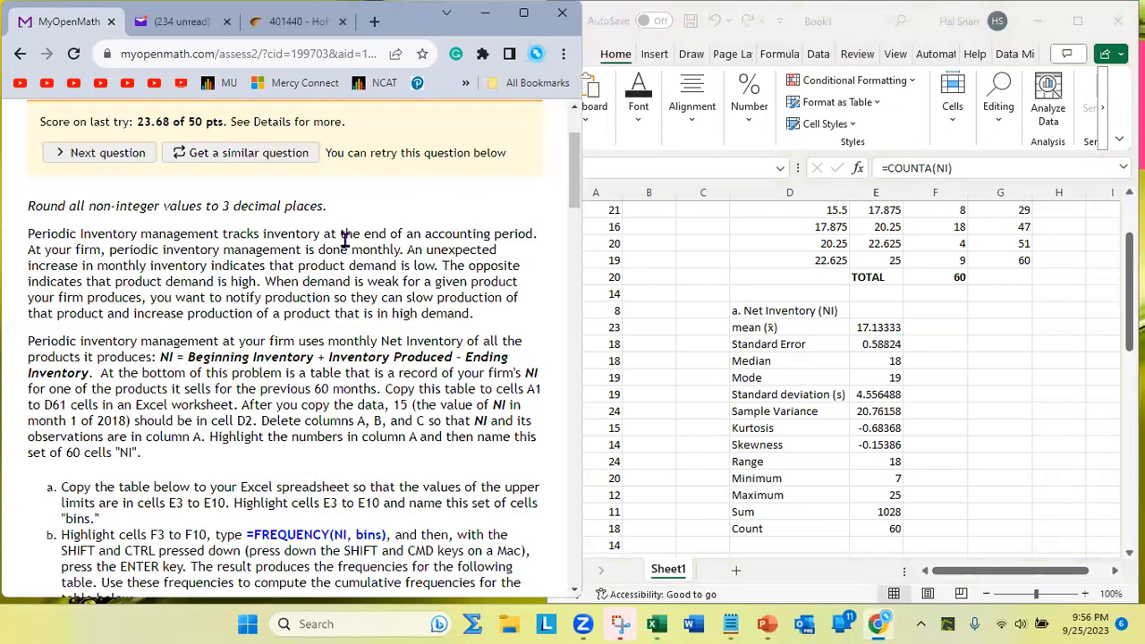
- Format the statistics in E14:E26 of the Excel sheet to show three decimal places
{"action": "left_click", "coordinate": [888, 331]}
{"action": "left_click", "coordinate": [890, 329]}
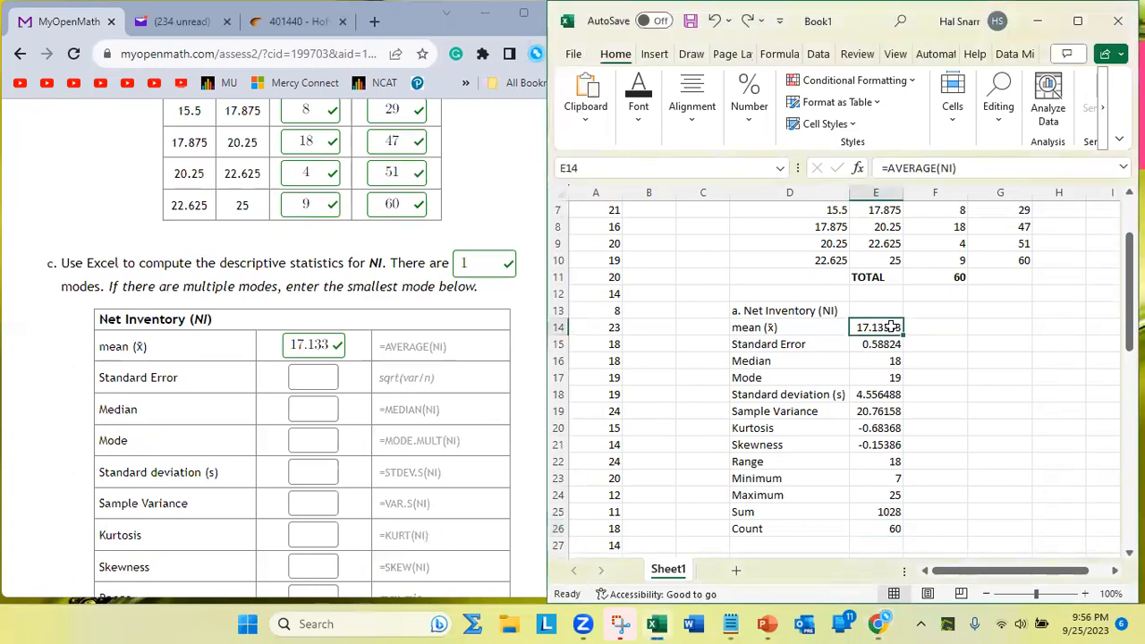
{"action": "key", "text": "shift+Down"}
{"action": "key", "text": "shift+Down"}
{"action": "key", "text": "shift+Down"}
{"action": "key", "text": "shift+Down"}
{"action": "key", "text": "shift+Down"}
{"action": "key", "text": "shift+Down"}
{"action": "key", "text": "shift+Down"}
{"action": "key", "text": "shift+Down"}
{"action": "key", "text": "shift+Down"}
{"action": "key", "text": "shift+Down"}
{"action": "key", "text": "shift+Down"}
{"action": "key", "text": "shift+Down"}
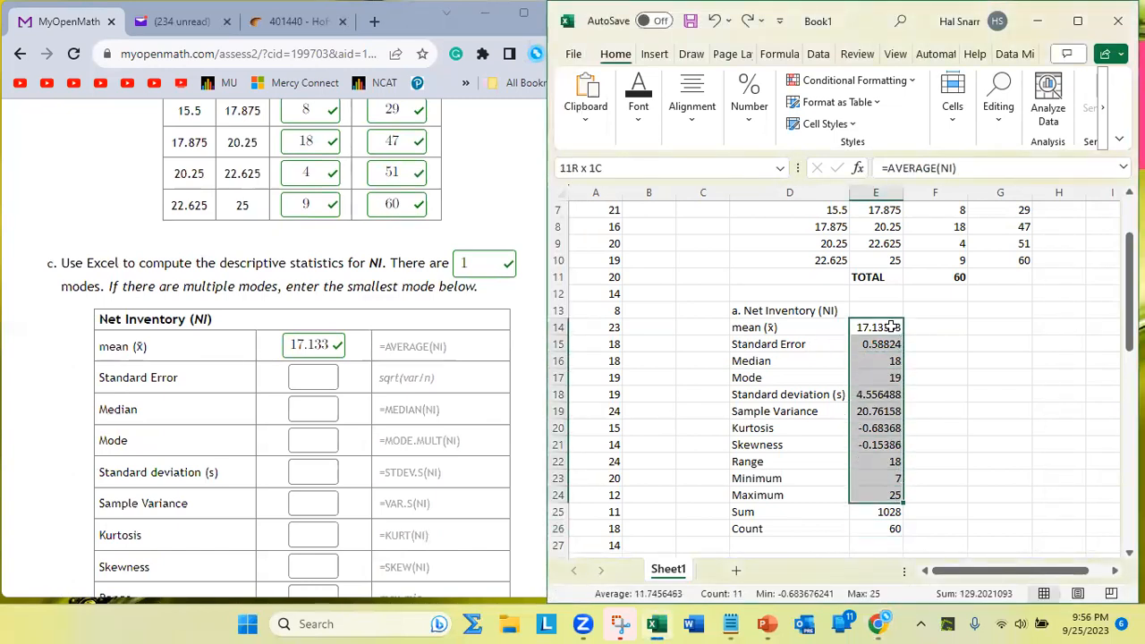
{"action": "left_click", "coordinate": [738, 131]}
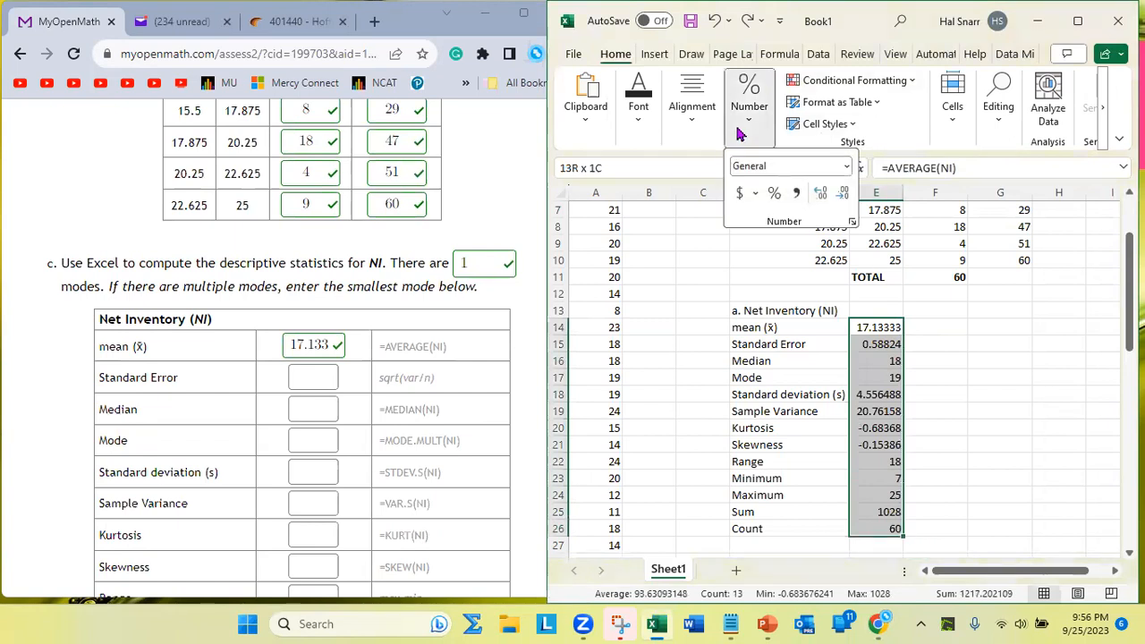
{"action": "left_click", "coordinate": [834, 199]}
{"action": "left_click", "coordinate": [843, 199]}
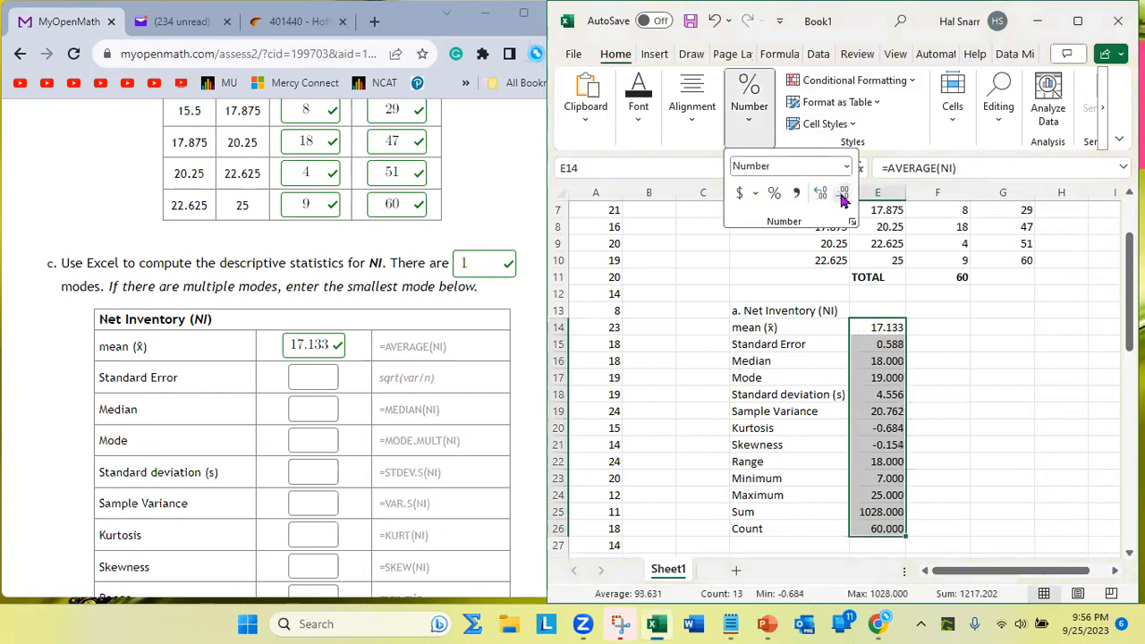
- Fill in the MyOpenMath table with 0.588 for Standard Error, 18 for Median and 19 for Mode
{"action": "left_click", "coordinate": [323, 369]}
{"action": "type", "text": "0.5888"}
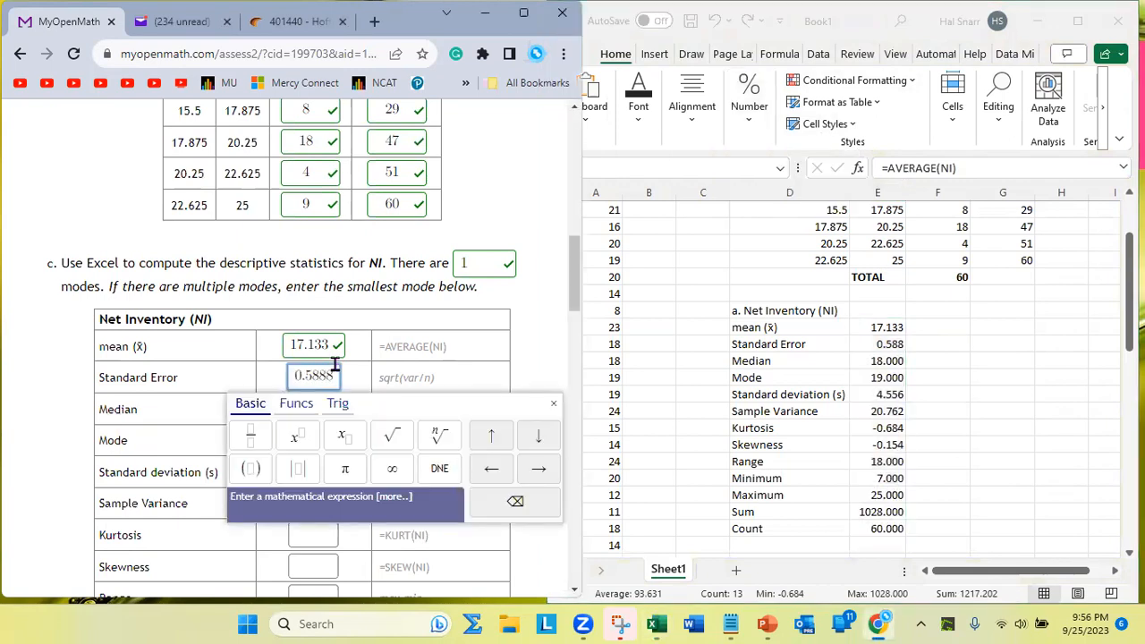
{"action": "key", "text": "BackSpace"}
{"action": "key", "text": "Tab"}
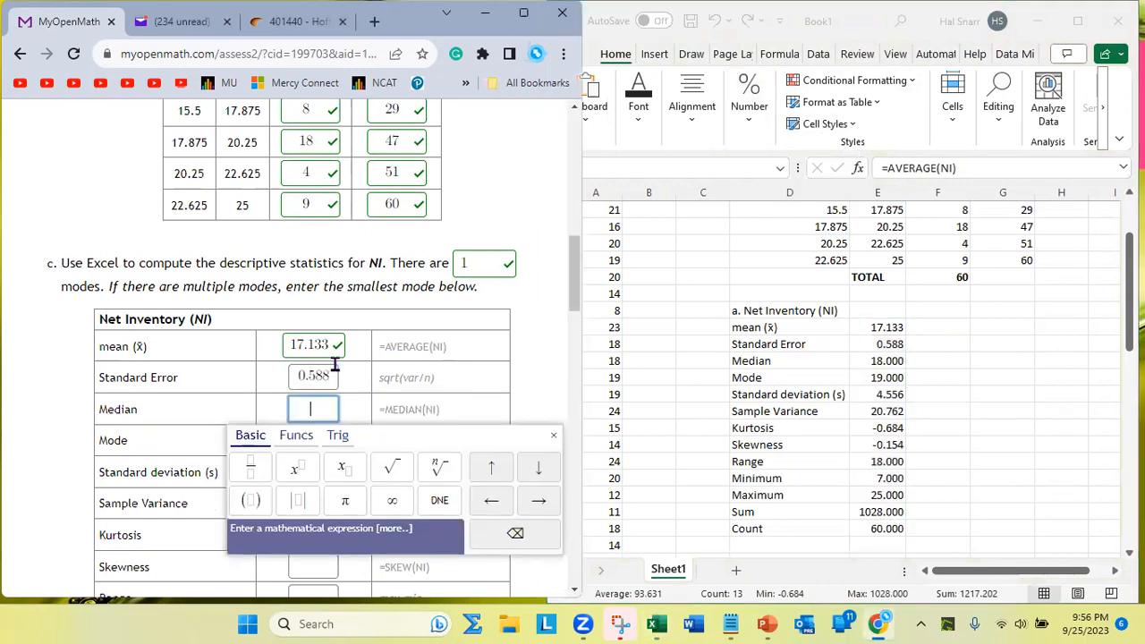
{"action": "type", "text": "18"}
{"action": "key", "text": "Tab"}
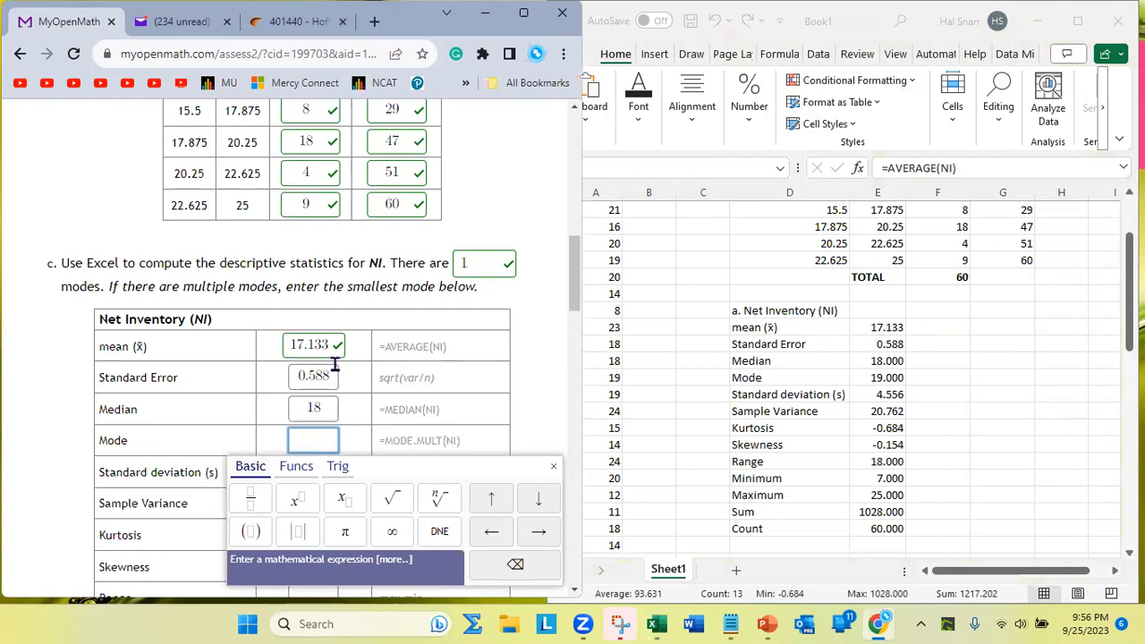
{"action": "type", "text": "19"}
{"action": "key", "text": "Tab"}
- Enter 4.556 for Standard deviation, 20.762 for Sample Variance, -0.684 for Kurtosis and -0.154 for Skewness
{"action": "type", "text": "4"}
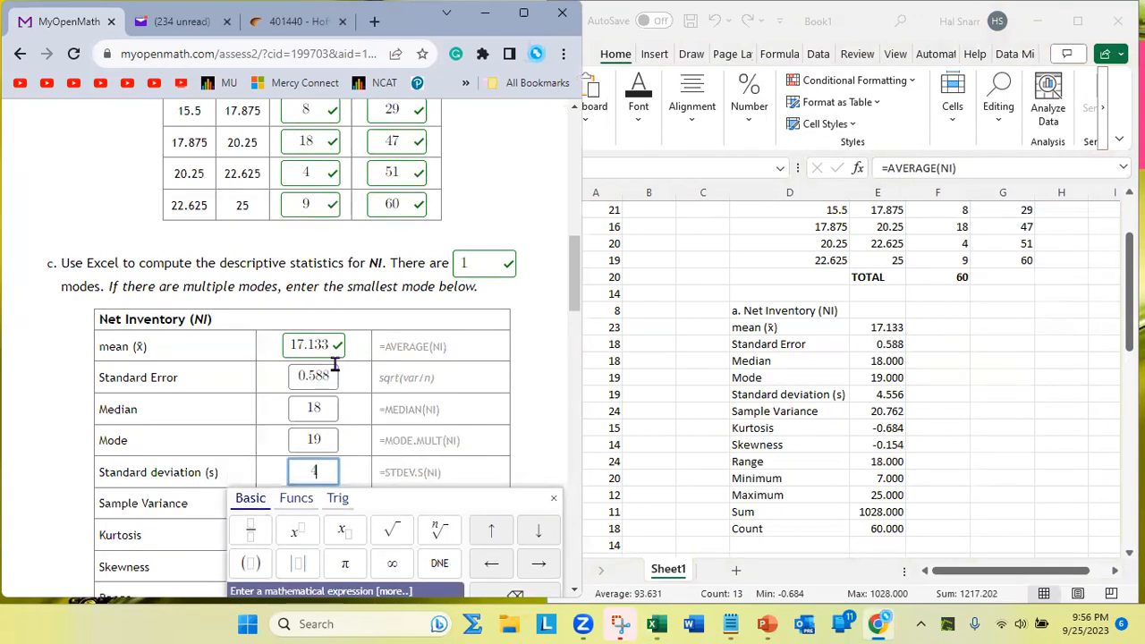
{"action": "type", "text": ".556"}
{"action": "key", "text": "Tab"}
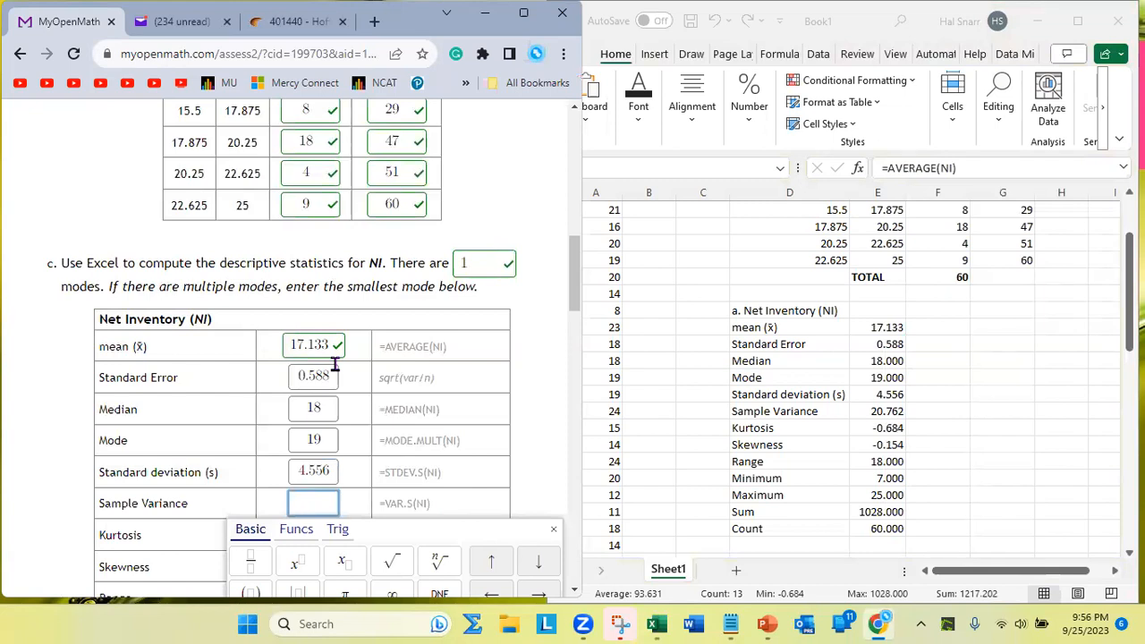
{"action": "type", "text": "20.762"}
{"action": "key", "text": "Tab"}
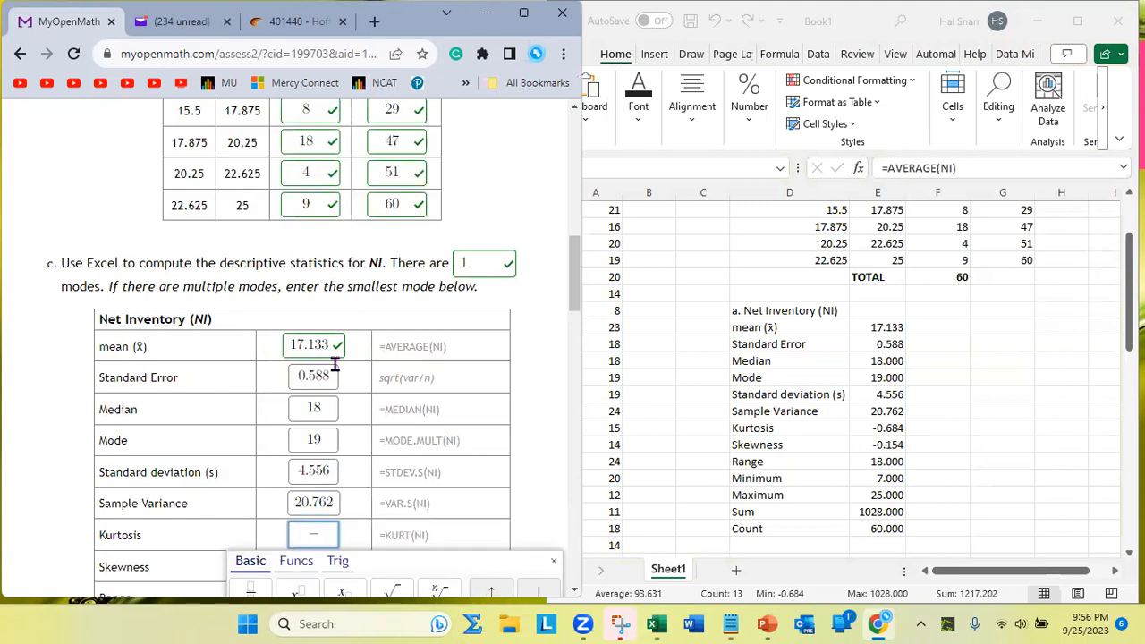
{"action": "type", "text": "-0.684"}
{"action": "key", "text": "Tab"}
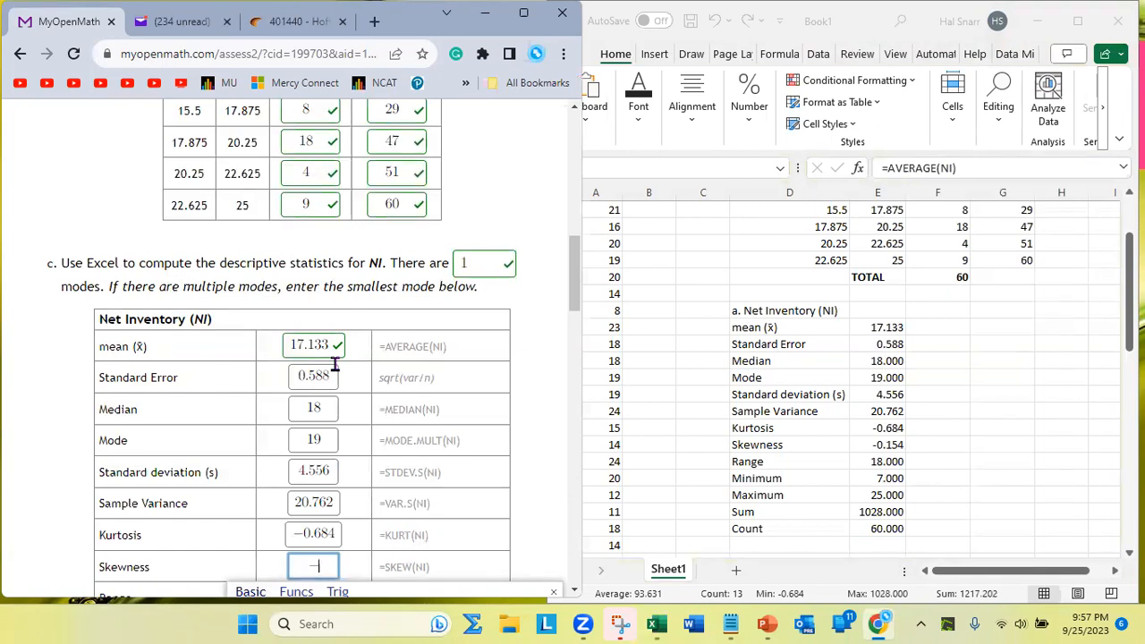
{"action": "type", "text": "0"}
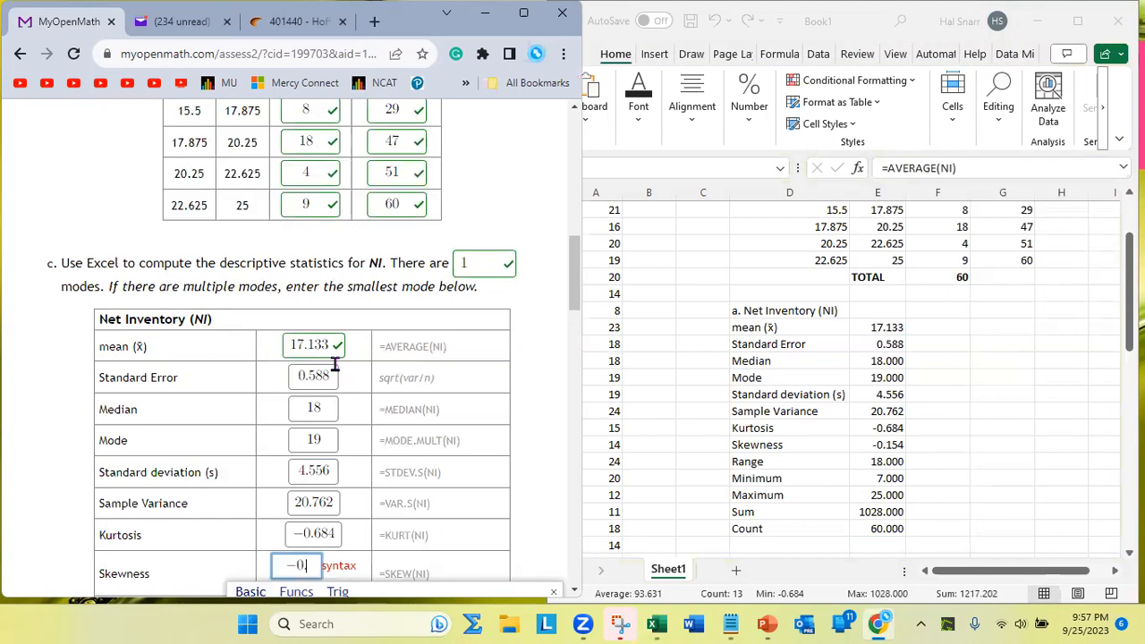
{"action": "type", "text": ".154"}
{"action": "key", "text": "Tab"}
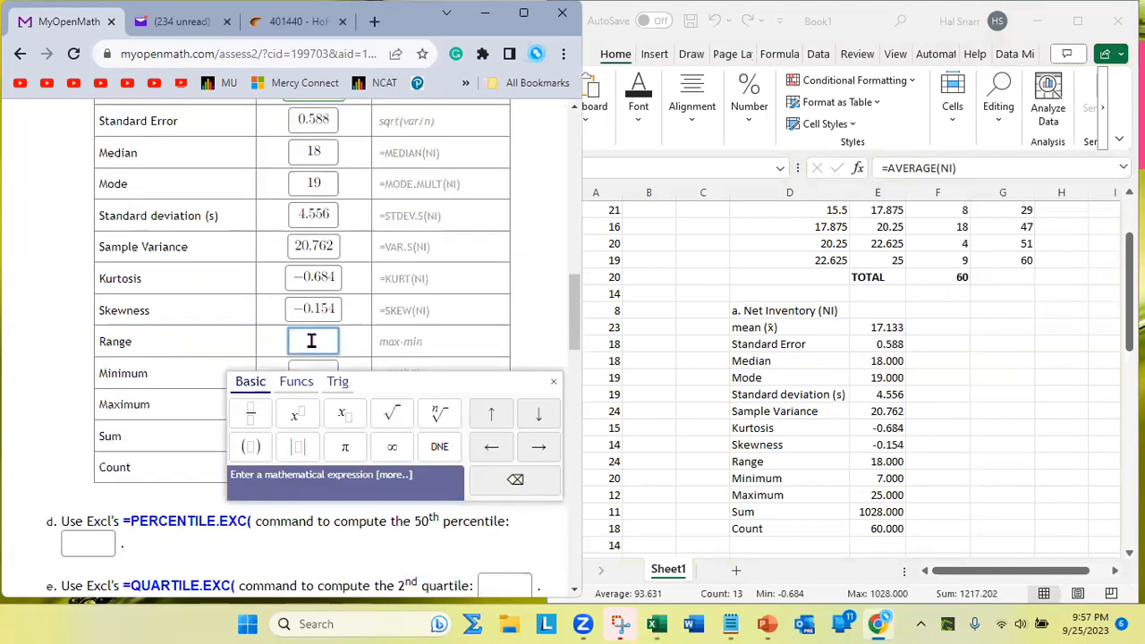
- Enter 18 for Range, 7 for Minimum, 25 for Maximum, 1028 for Sum and 60 for Count, and submit the answers
{"action": "type", "text": "18"}
{"action": "key", "text": "Tab"}
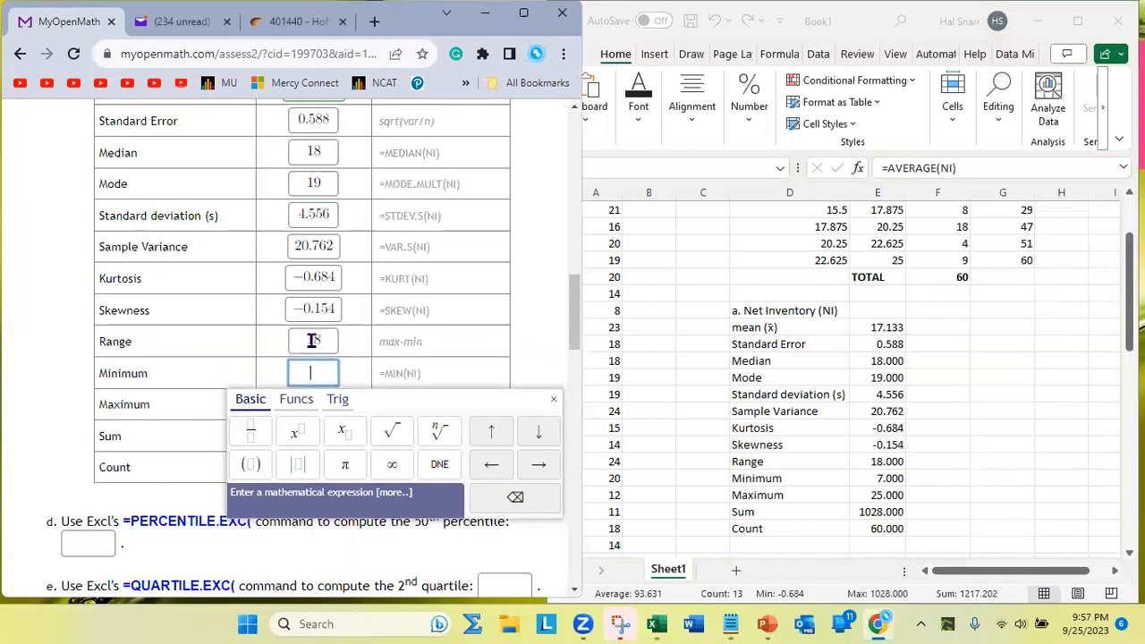
{"action": "type", "text": "7"}
{"action": "key", "text": "Tab"}
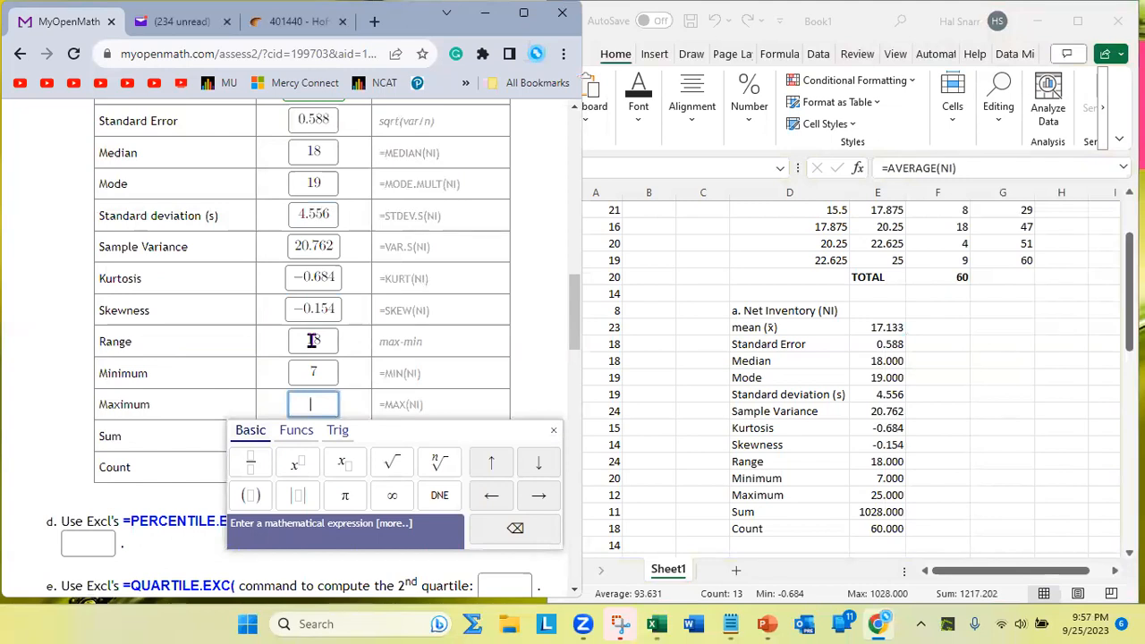
{"action": "type", "text": "25"}
{"action": "key", "text": "Tab"}
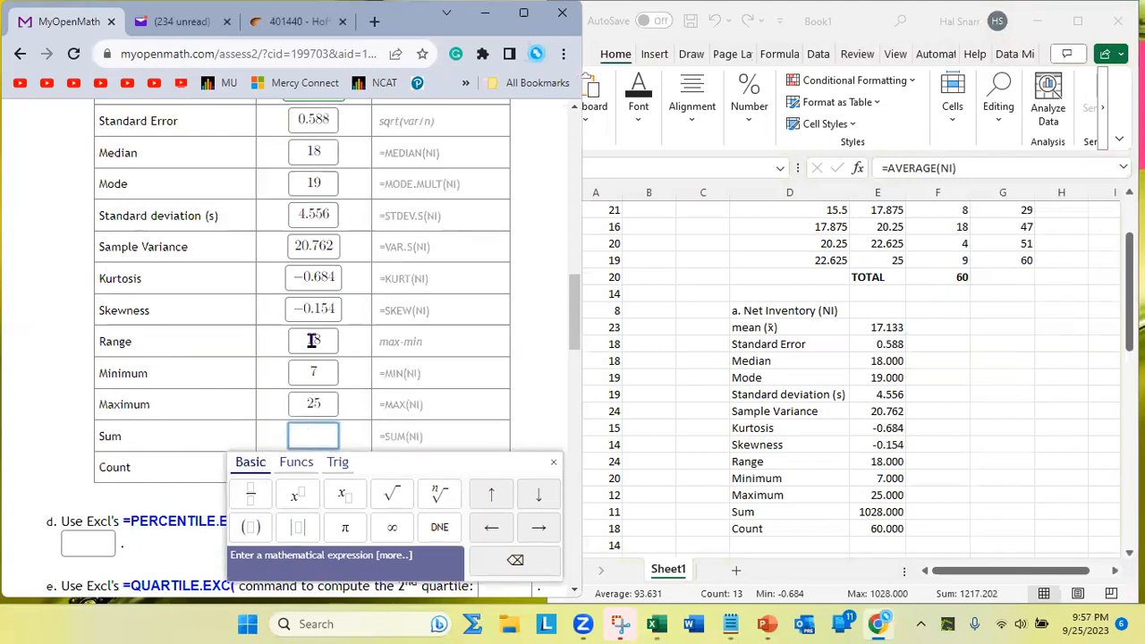
{"action": "type", "text": "1028"}
{"action": "key", "text": "Tab"}
{"action": "type", "text": "60"}
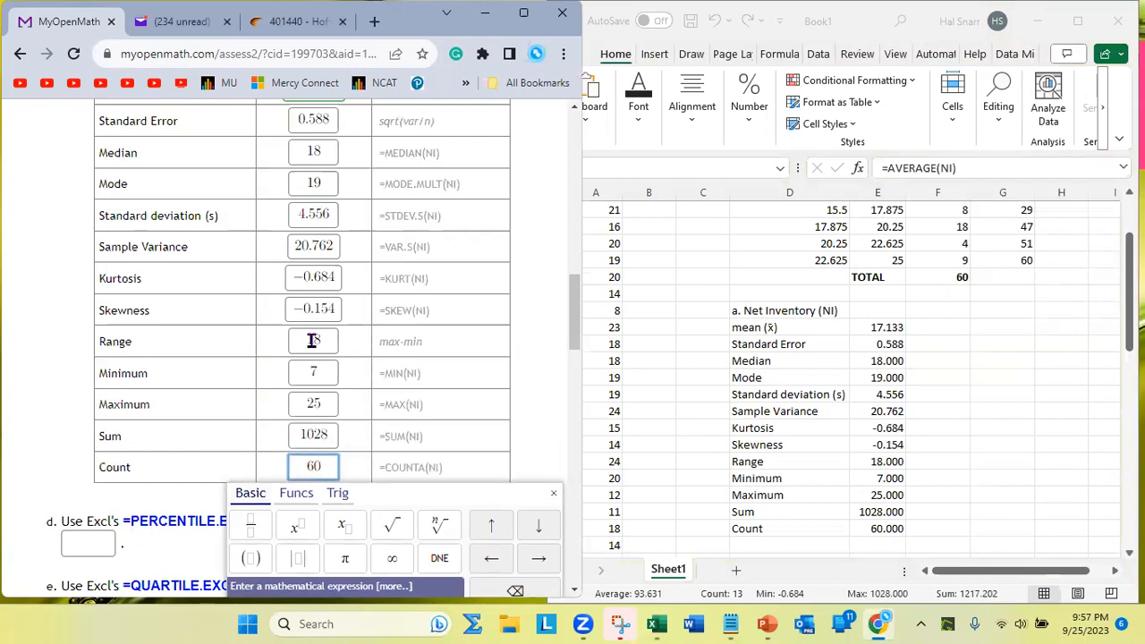
{"action": "key", "text": "Return"}
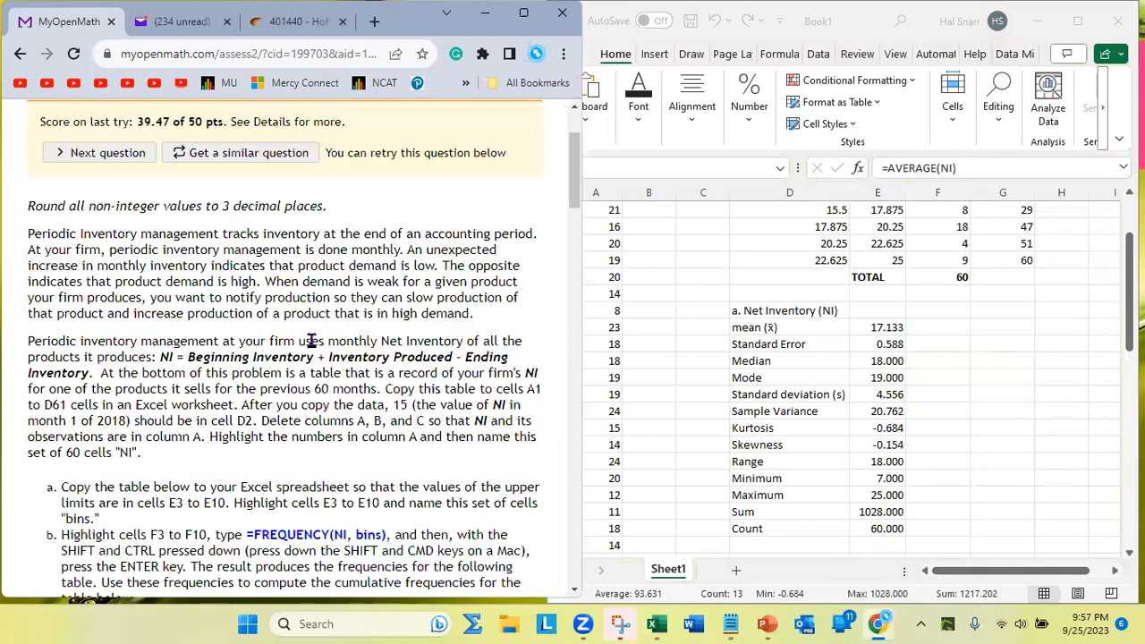
- Review the graded statistics table and copy the text "50th percentile" from part d into cell D28 of the Excel sheet
{"action": "scroll", "coordinate": [312, 340], "scroll_direction": "down", "scroll_amount": 2}
{"action": "scroll", "coordinate": [312, 341], "scroll_direction": "down", "scroll_amount": 10}
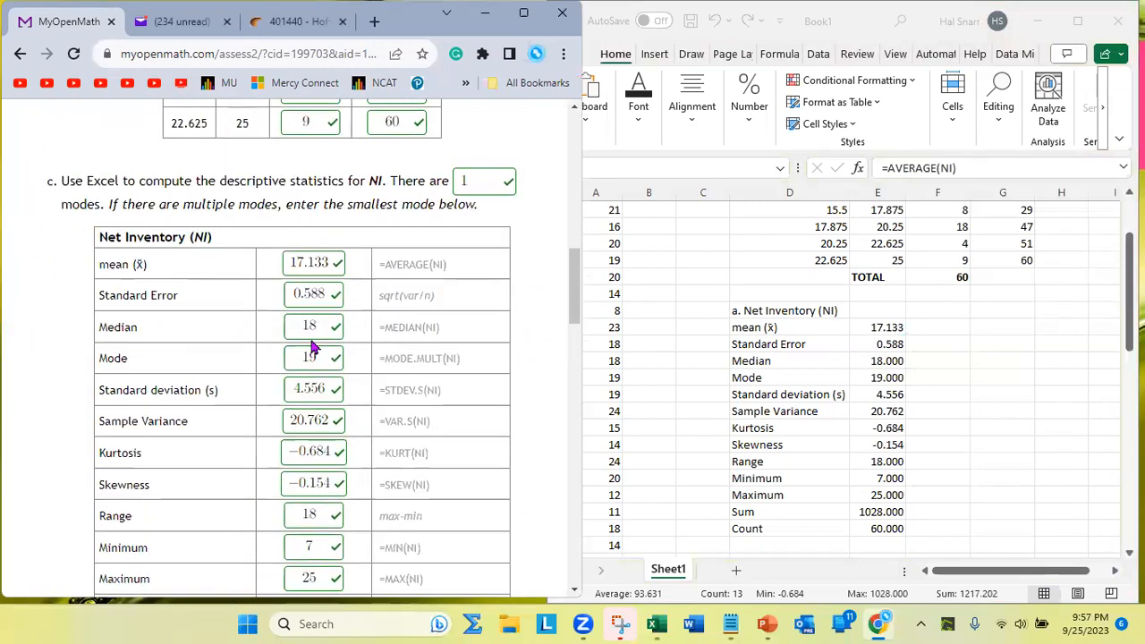
{"action": "scroll", "coordinate": [312, 341], "scroll_direction": "up", "scroll_amount": 3}
{"action": "scroll", "coordinate": [312, 341], "scroll_direction": "down", "scroll_amount": 3}
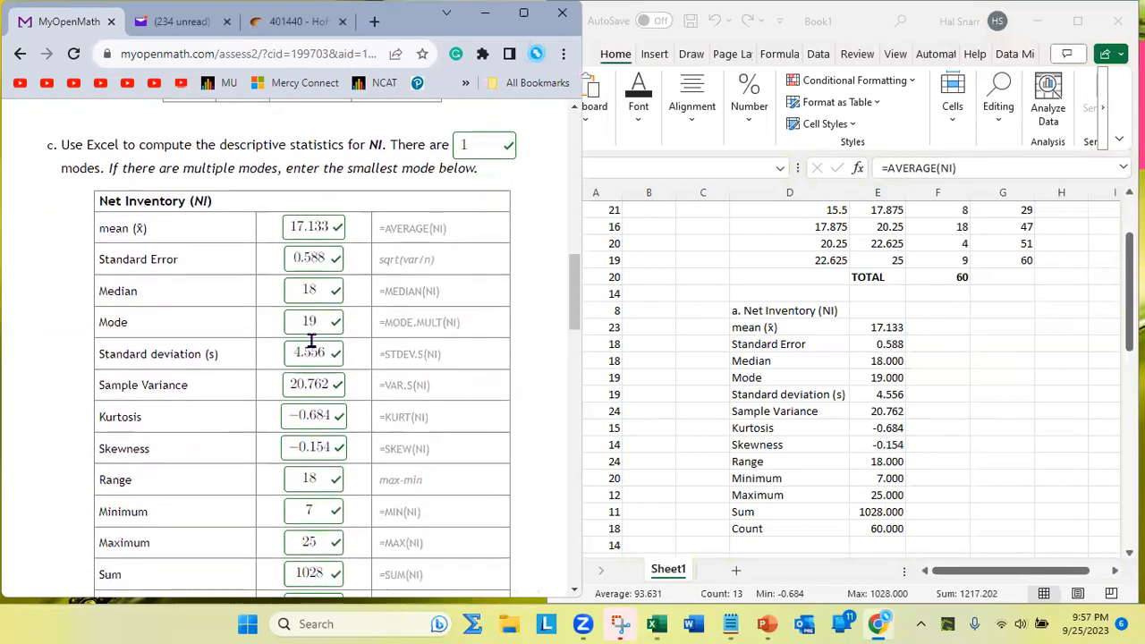
{"action": "scroll", "coordinate": [312, 341], "scroll_direction": "down", "scroll_amount": 1}
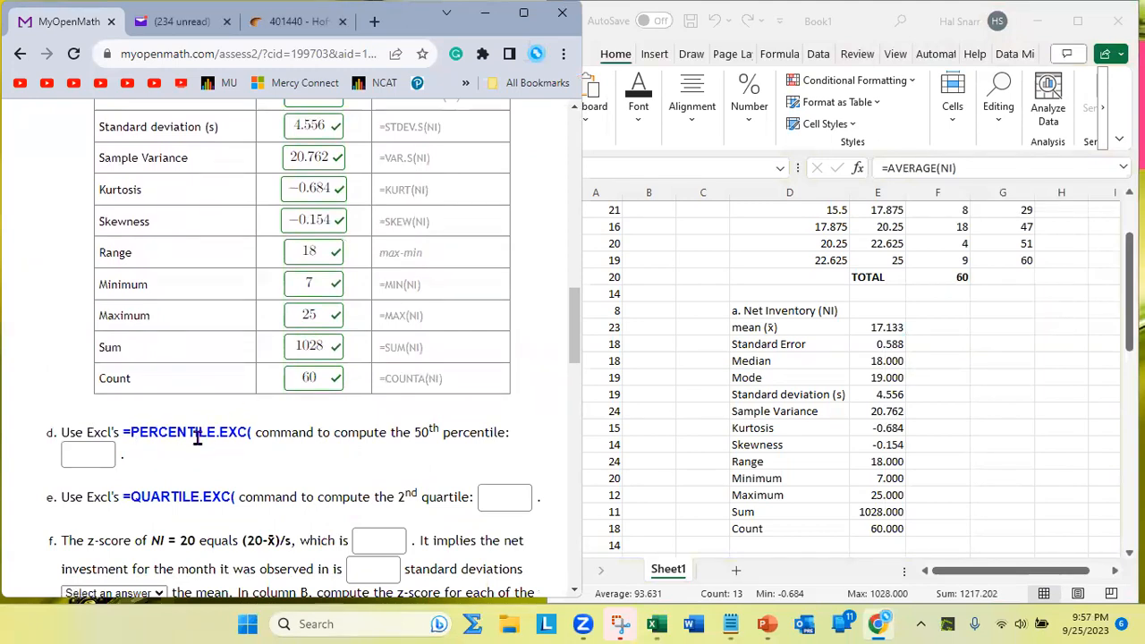
{"action": "scroll", "coordinate": [197, 438], "scroll_direction": "down", "scroll_amount": 1}
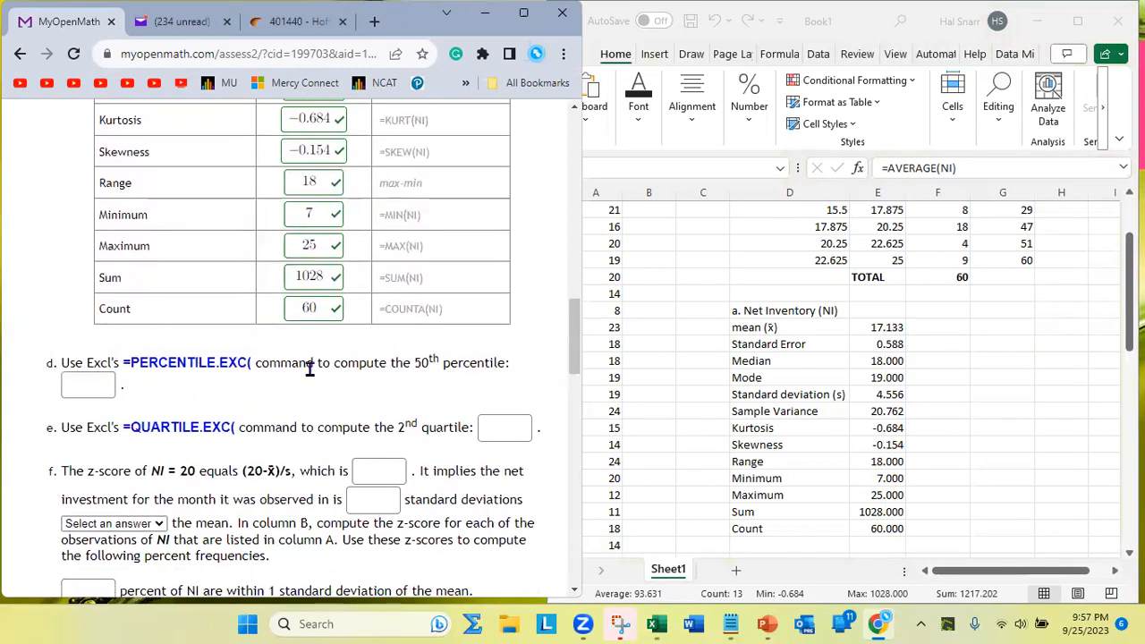
{"action": "left_click_drag", "start_coordinate": [413, 362], "coordinate": [503, 369]}
{"action": "key", "text": "ctrl+c"}
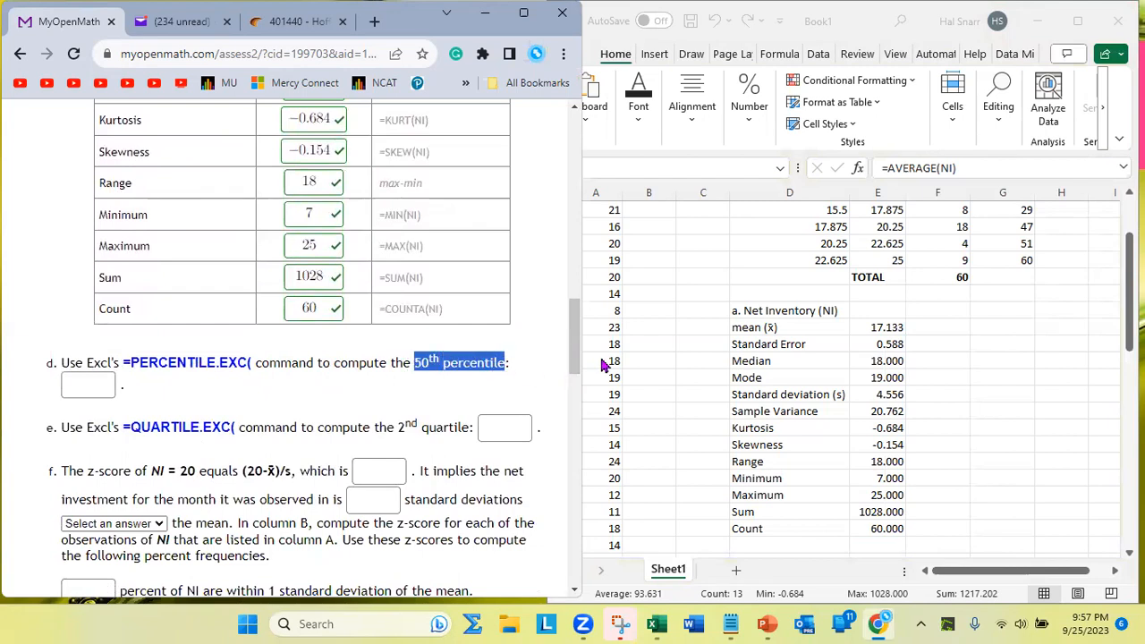
{"action": "scroll", "coordinate": [604, 365], "scroll_direction": "down", "scroll_amount": 1}
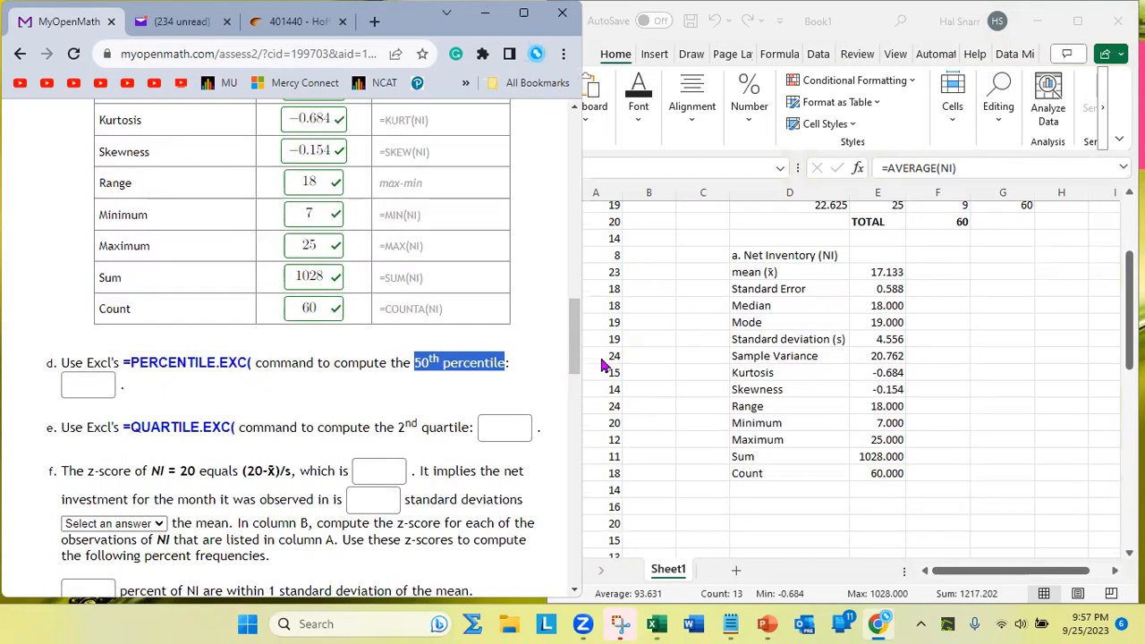
{"action": "left_click", "coordinate": [775, 510]}
{"action": "double_click", "coordinate": [774, 508]}
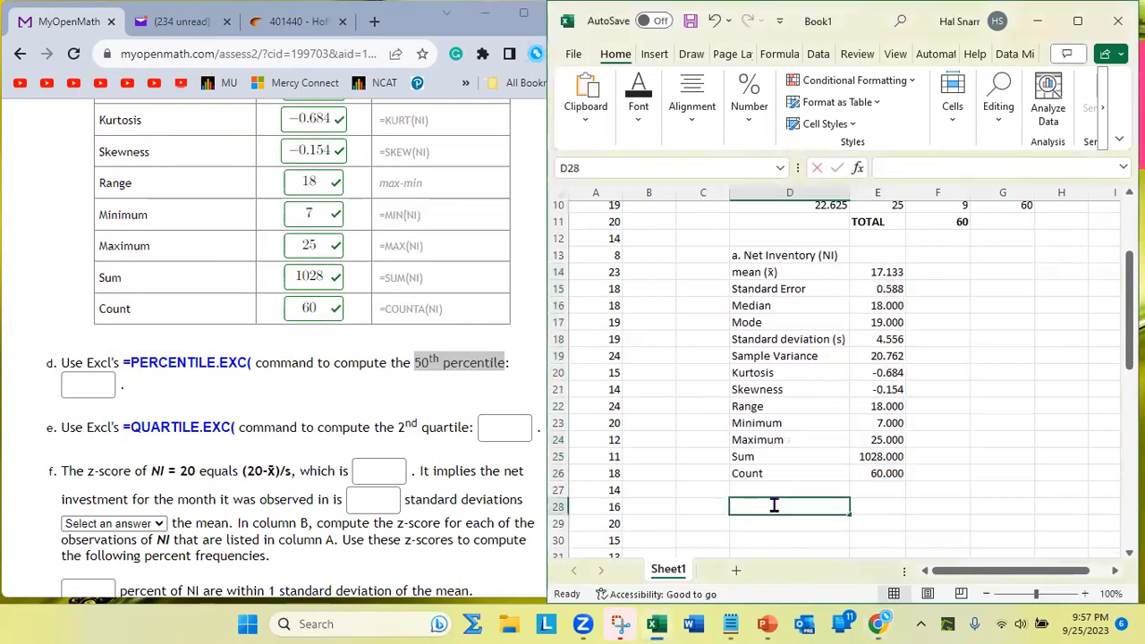
{"action": "key", "text": "ctrl+v"}
{"action": "key", "text": "Return"}
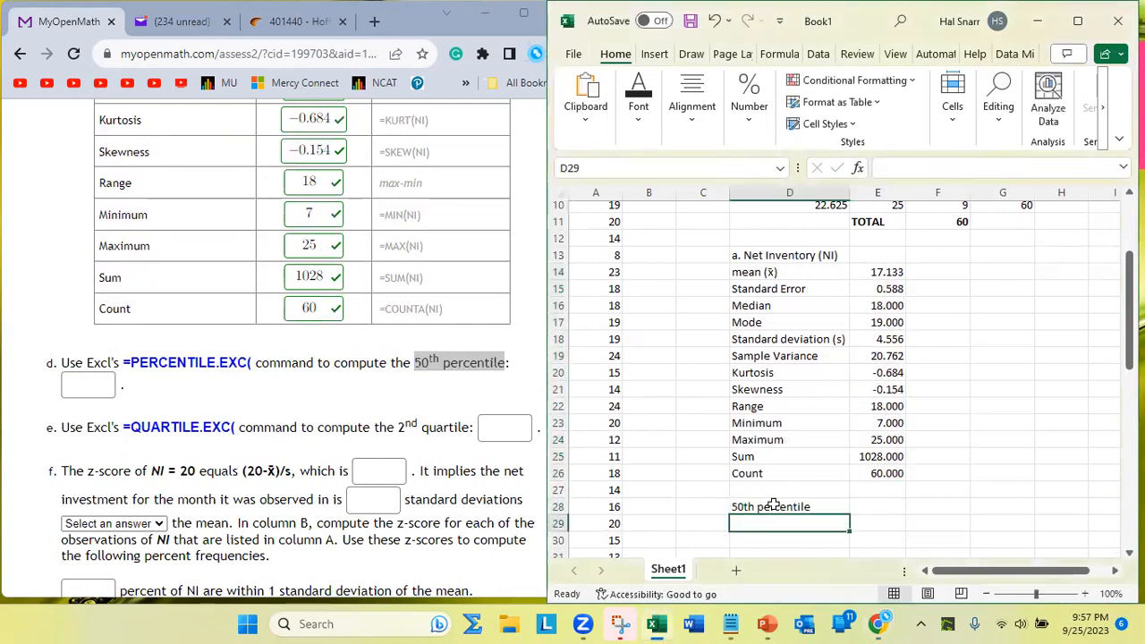
- Copy the text "2nd quartile" from part e of the MyOpenMath question into cell D29 of the Excel sheet
{"action": "left_click_drag", "start_coordinate": [397, 428], "coordinate": [469, 447]}
{"action": "key", "text": "ctrl+c"}
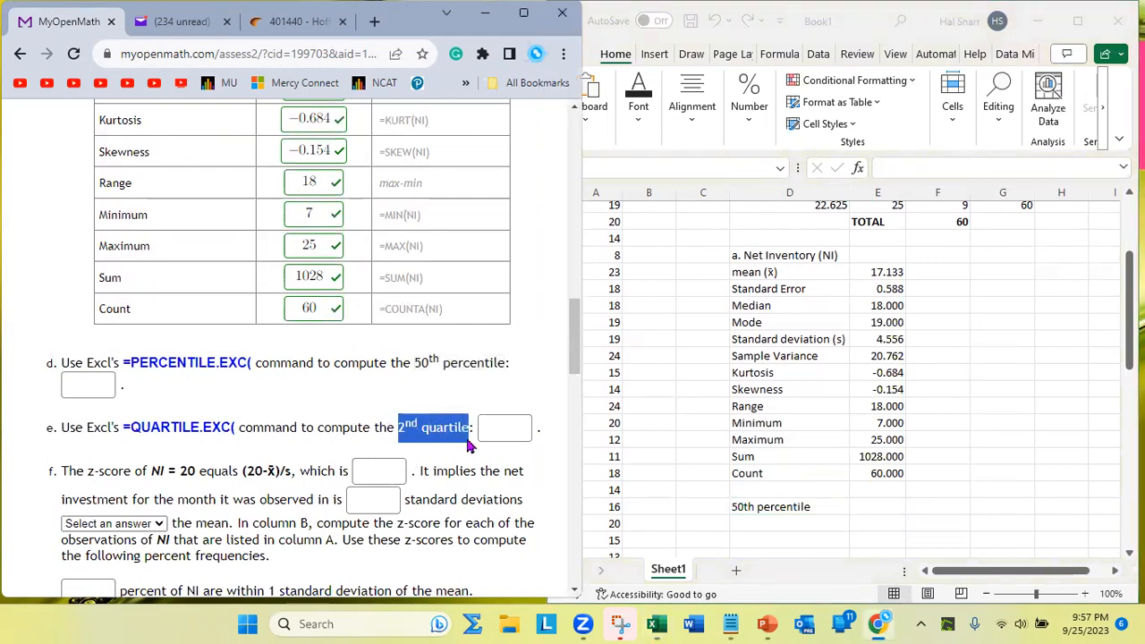
{"action": "double_click", "coordinate": [757, 524]}
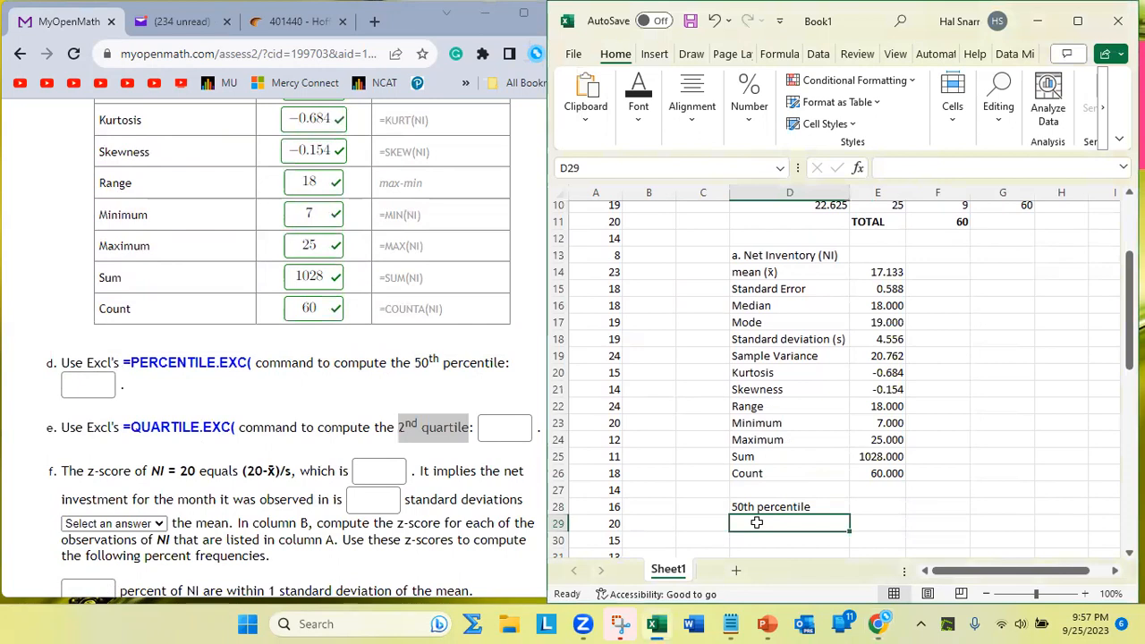
{"action": "key", "text": "ctrl+v"}
{"action": "key", "text": "Return"}
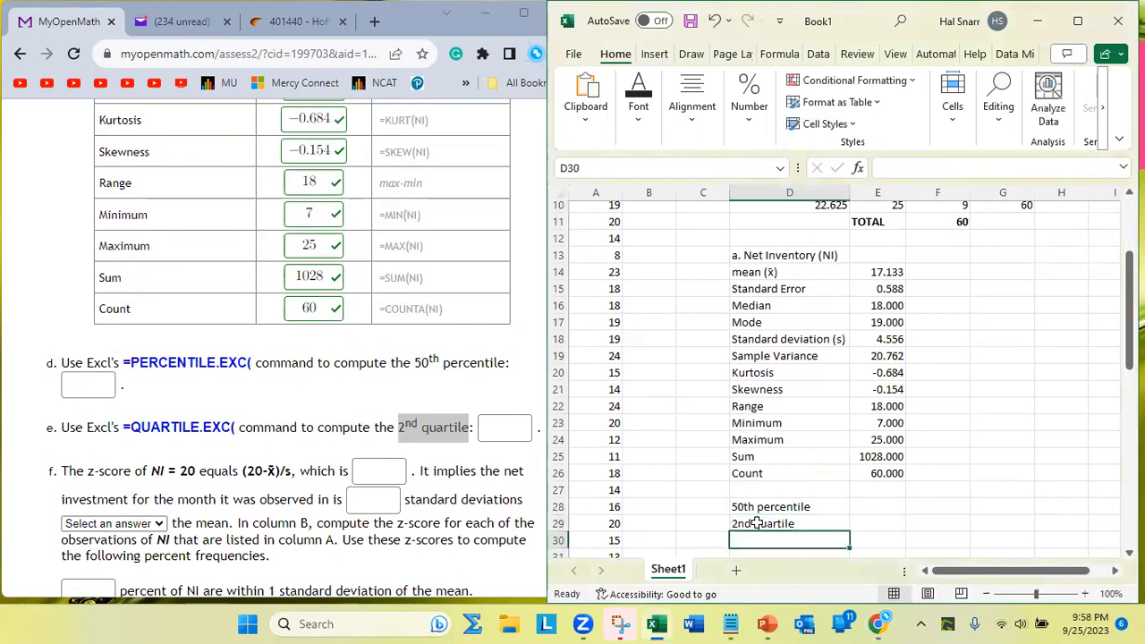
- Copy "=PERCENTILE.EXC(" from part d of the MyOpenMath question into cell E28 of the Excel sheet and supply the named range NI as its array
{"action": "left_click", "coordinate": [882, 507]}
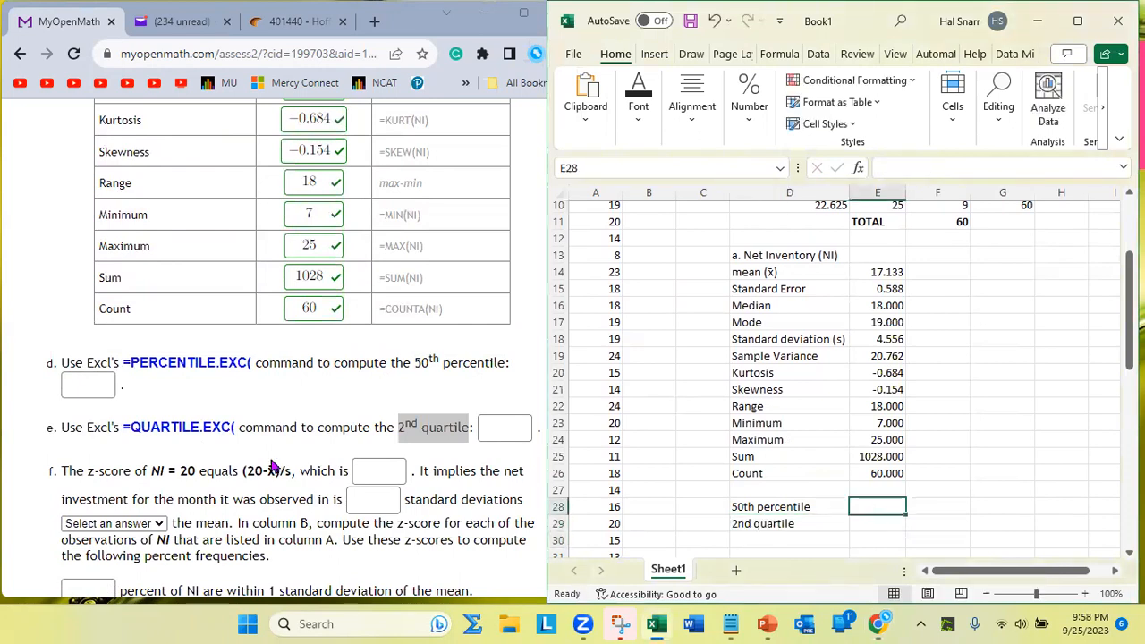
{"action": "left_click_drag", "start_coordinate": [124, 362], "coordinate": [254, 377]}
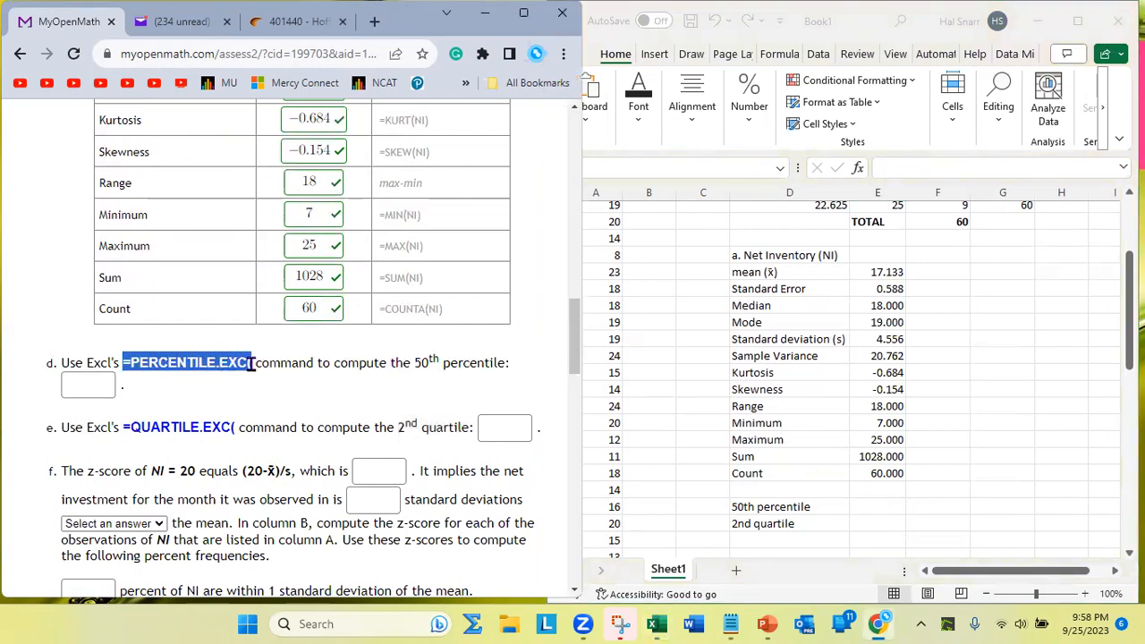
{"action": "left_click", "coordinate": [871, 507]}
{"action": "type", "text": "=PERCENTILE.EXC("}
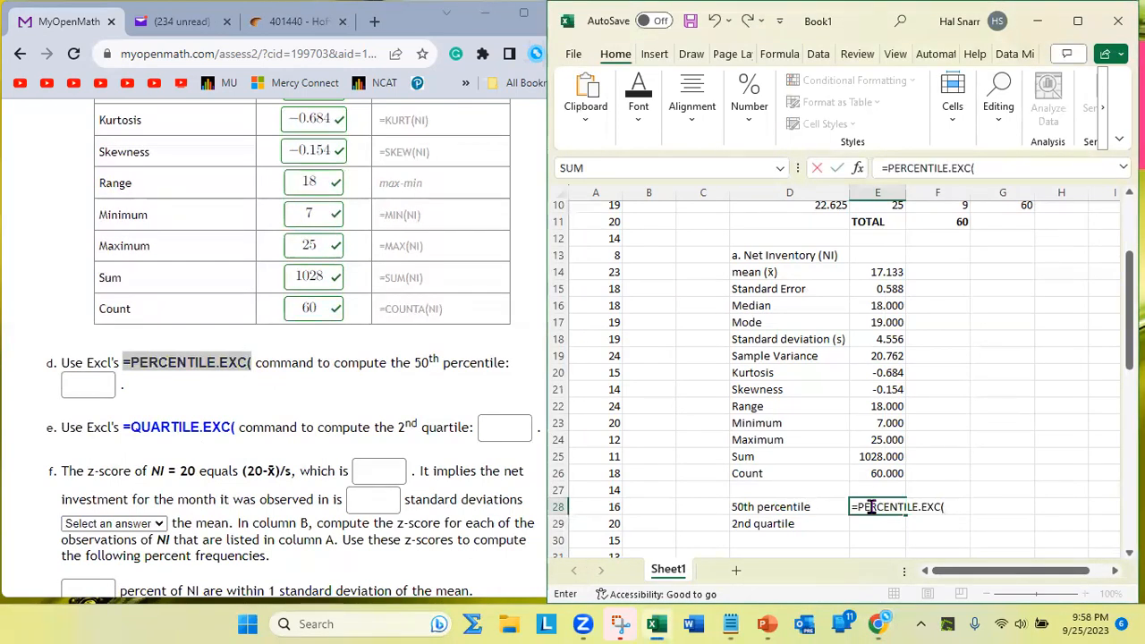
{"action": "type", "text": "ni"}
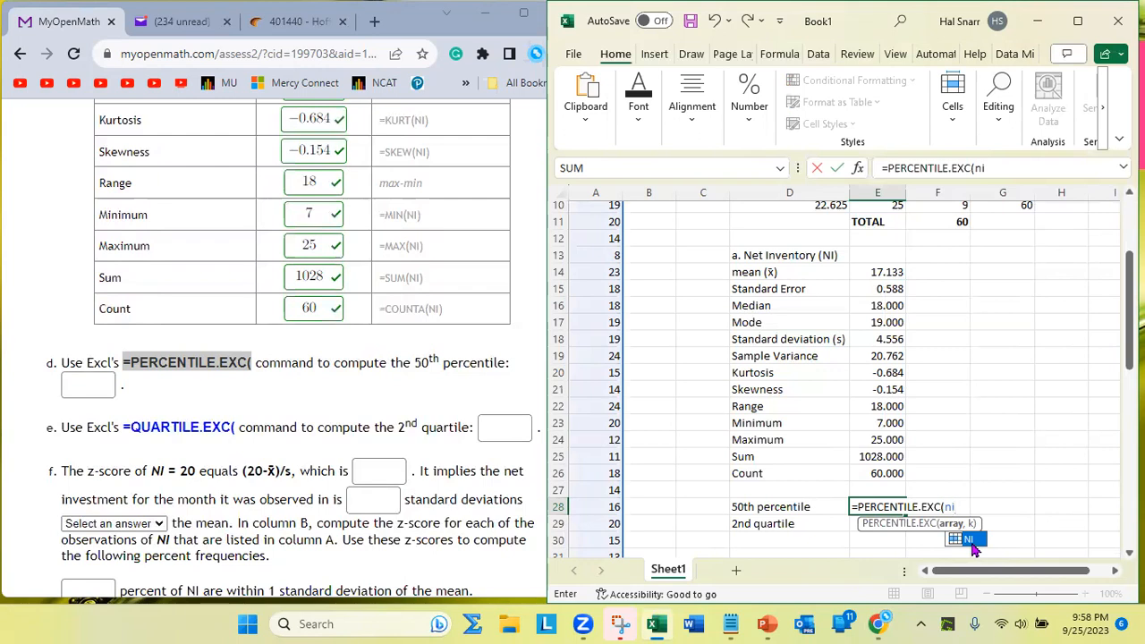
{"action": "left_click", "coordinate": [973, 544]}
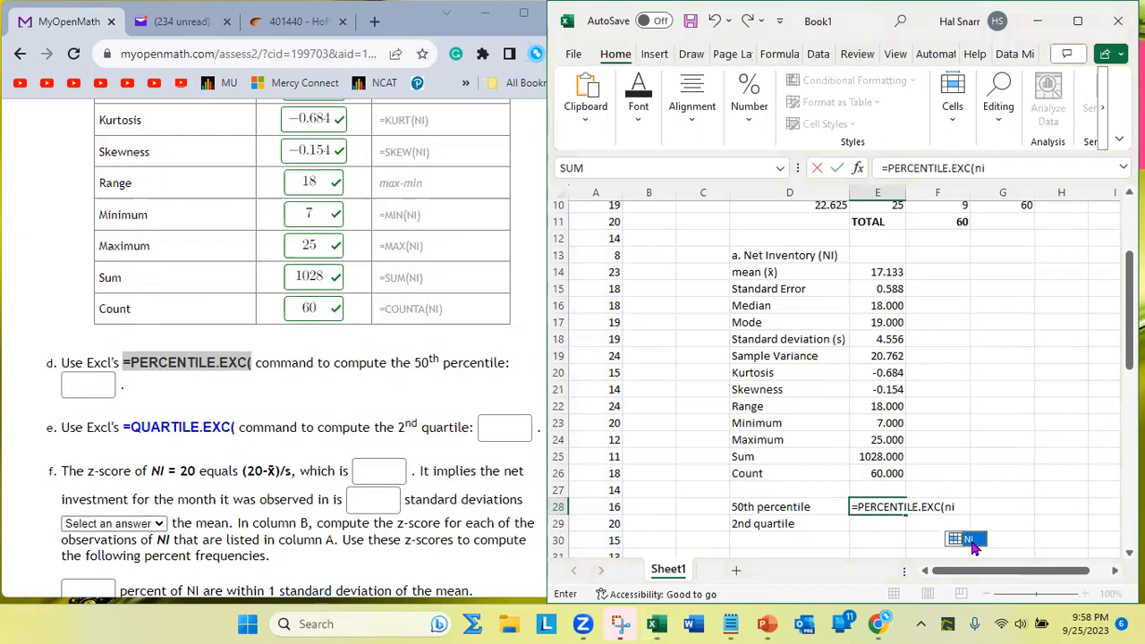
{"action": "double_click", "coordinate": [973, 543]}
{"action": "type", "text": ","}
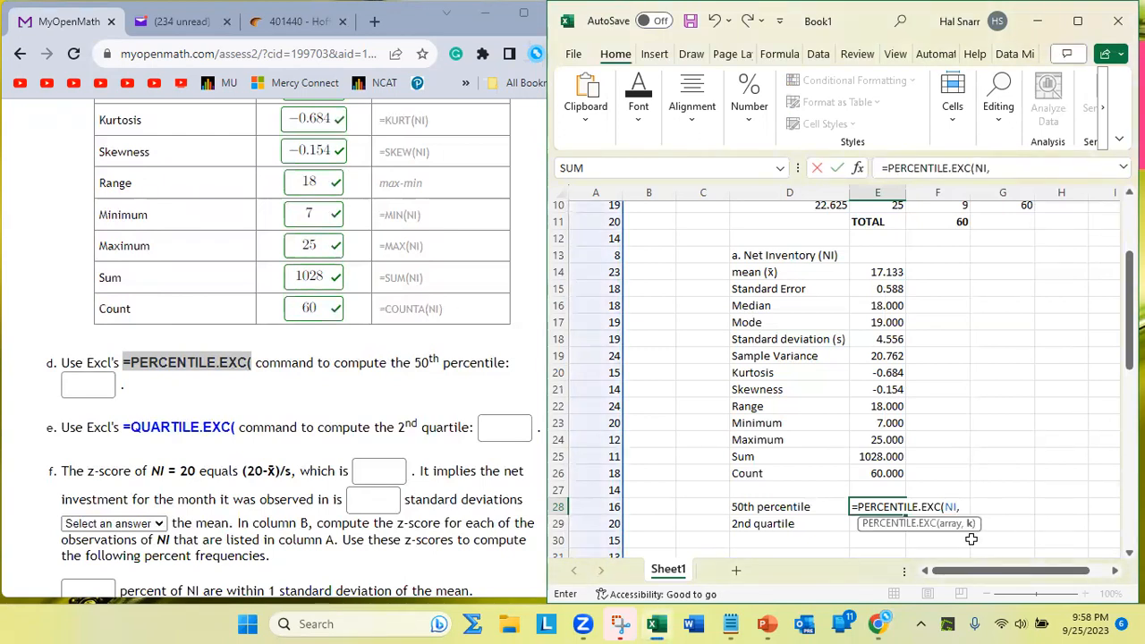
- Complete the 50th percentile formula in E28 as =PERCENTILE.EXC(NI, 50%) and compare its result with the median in E16
{"action": "type", "text": " 50%)"}
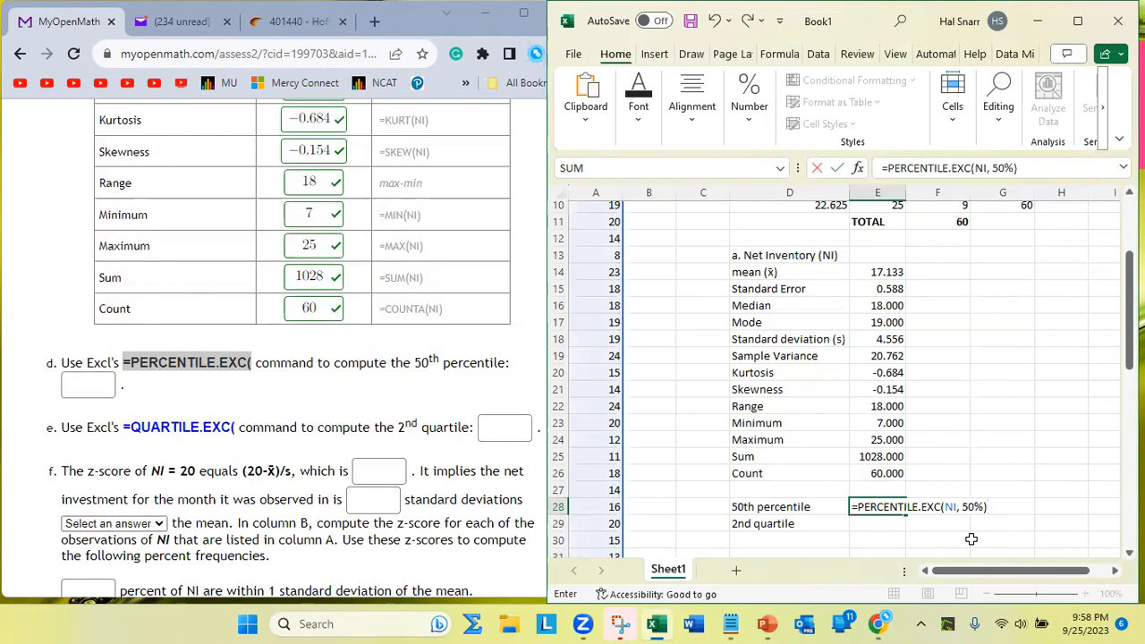
{"action": "left_click_drag", "start_coordinate": [963, 507], "coordinate": [980, 508]}
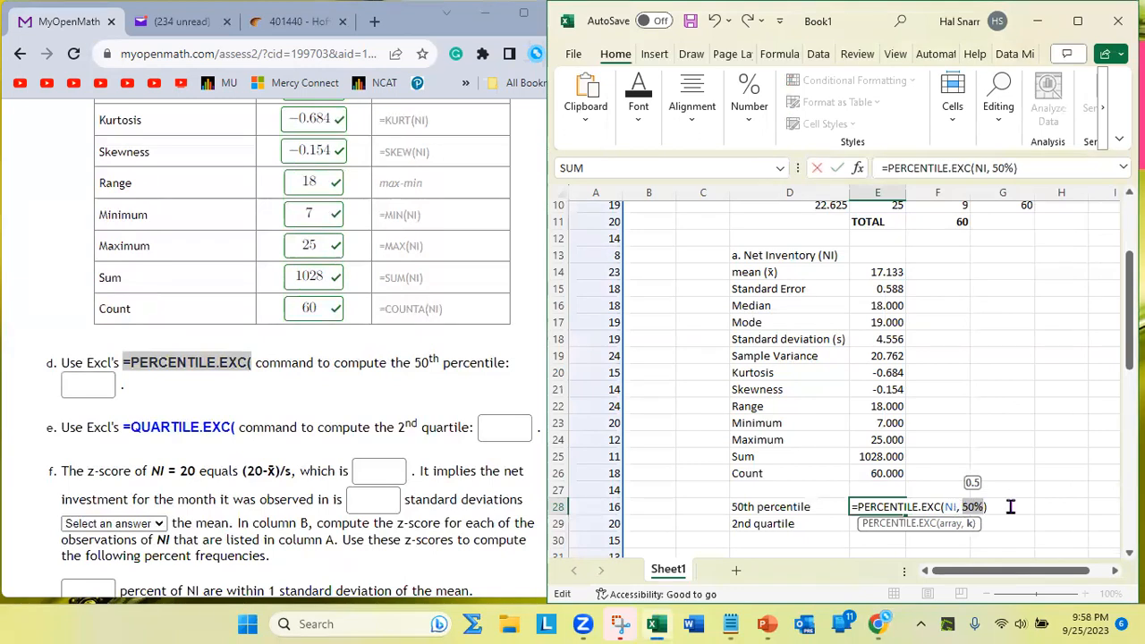
{"action": "key", "text": "Return"}
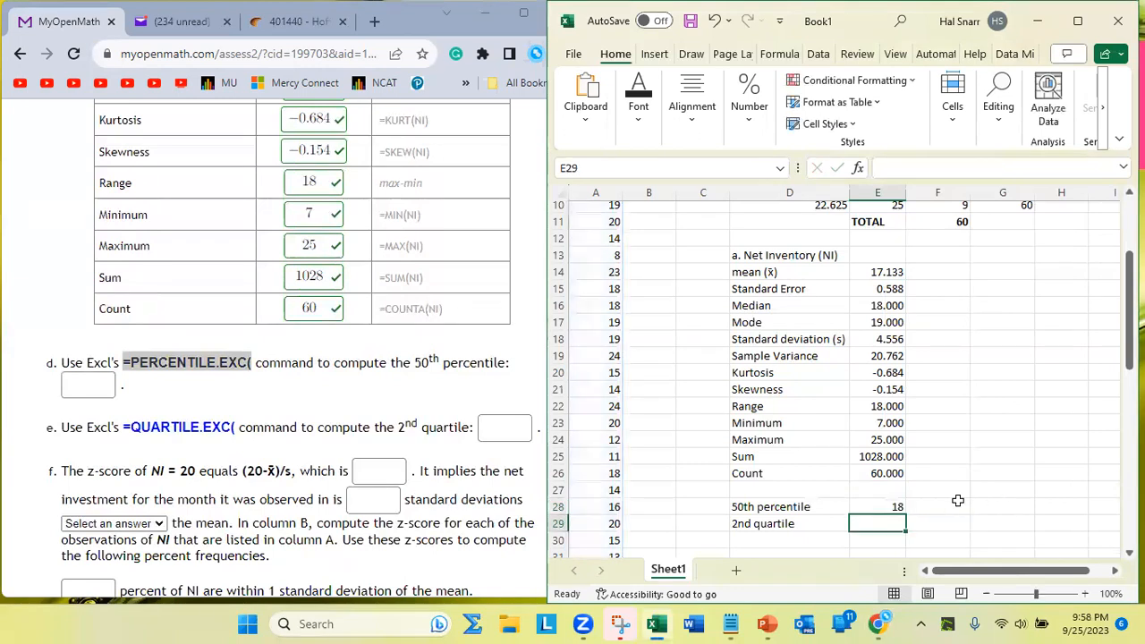
{"action": "left_click", "coordinate": [890, 504]}
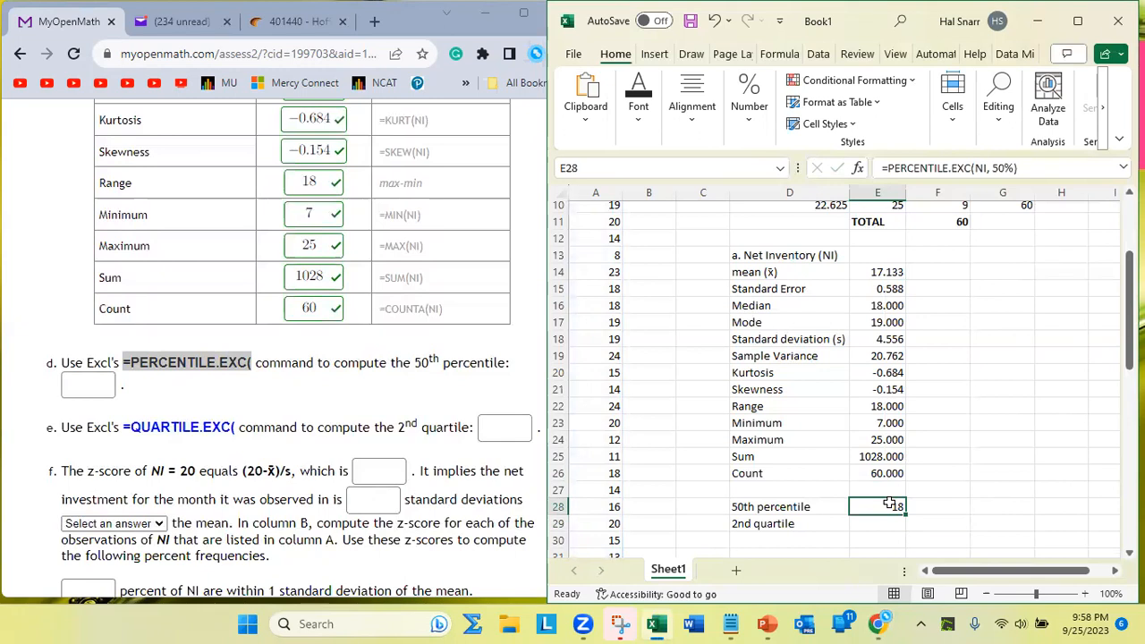
{"action": "left_click", "coordinate": [894, 305]}
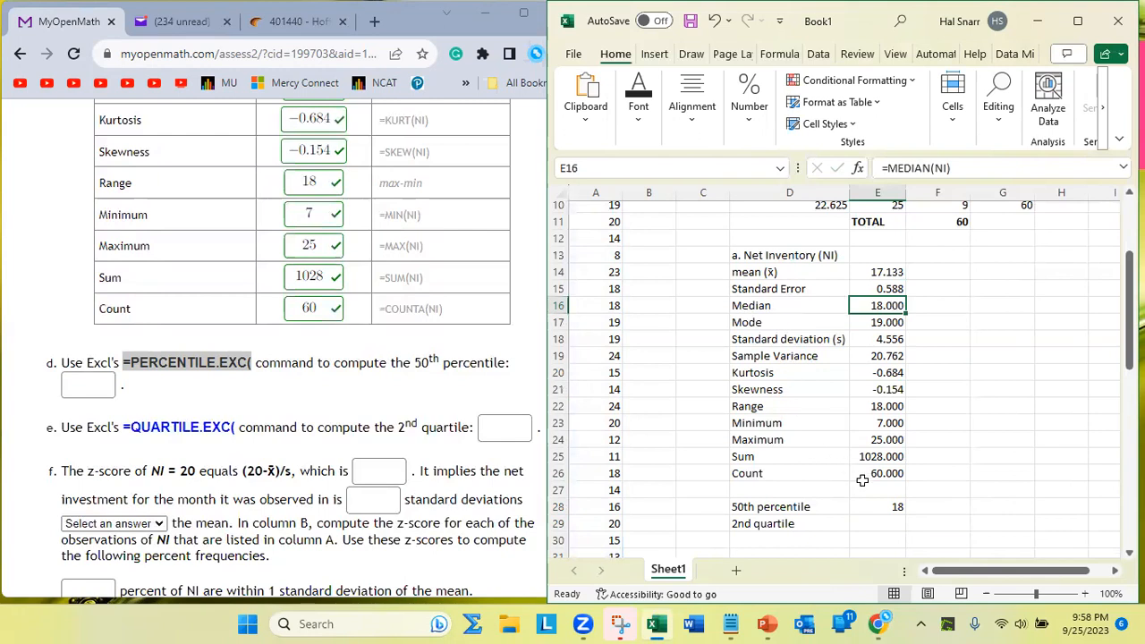
{"action": "left_click", "coordinate": [882, 506]}
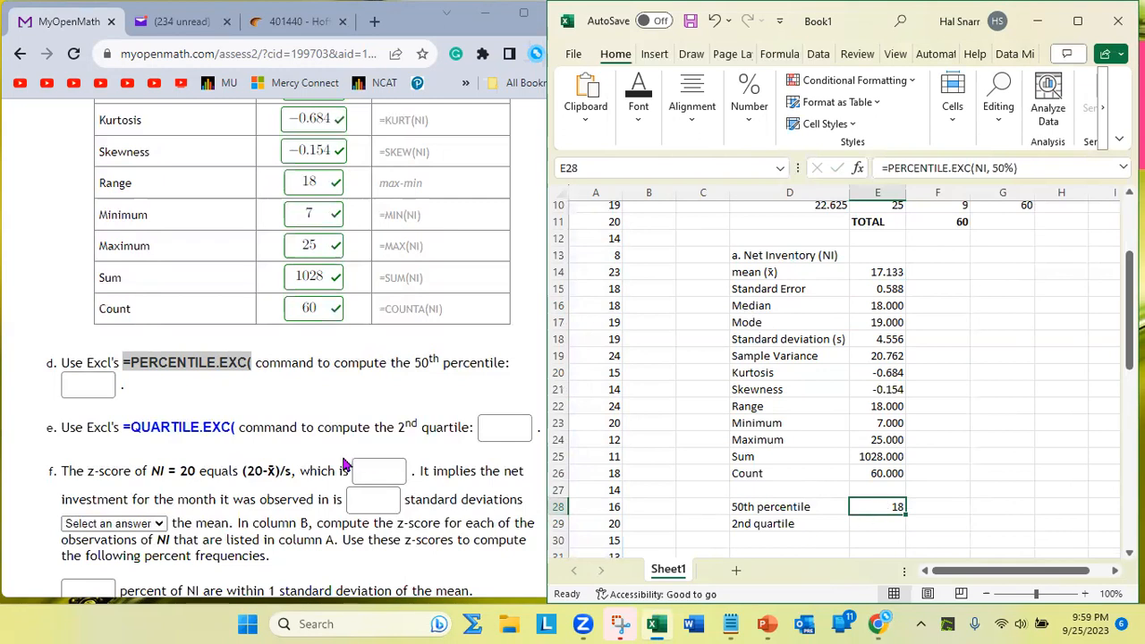
- Copy the =QUARTILE.EXC( command from question e and compute the 2nd quartile of NI in E29, with 2 as the quartile argument
{"action": "left_click_drag", "start_coordinate": [124, 427], "coordinate": [235, 431]}
{"action": "key", "text": "ctrl+c"}
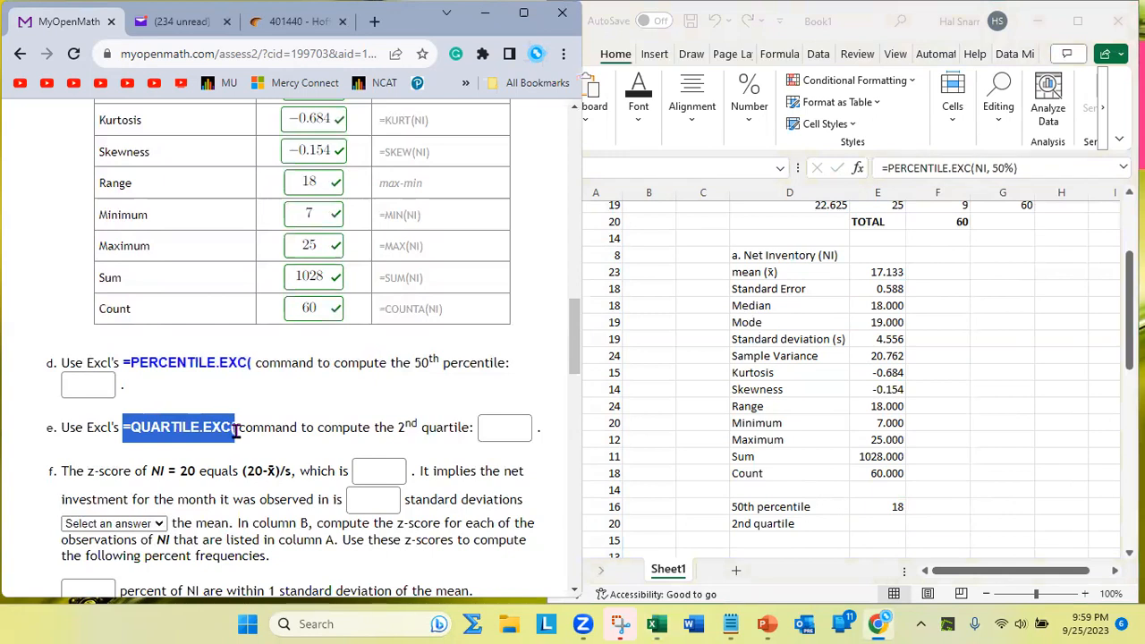
{"action": "left_click", "coordinate": [890, 508]}
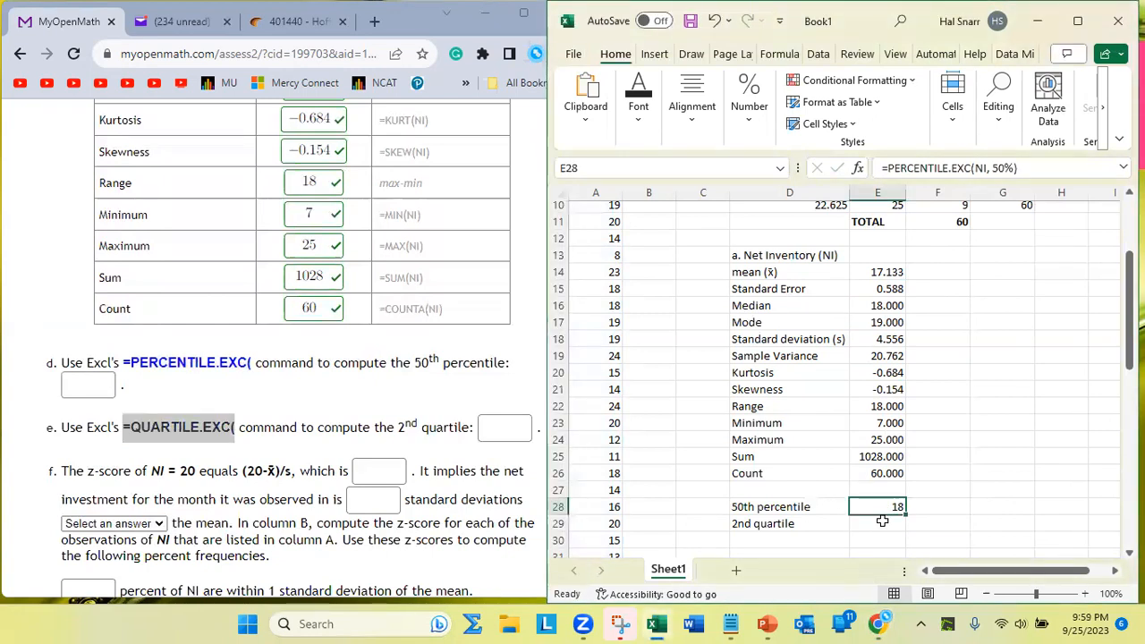
{"action": "left_click", "coordinate": [882, 520]}
{"action": "key", "text": "ctrl+v"}
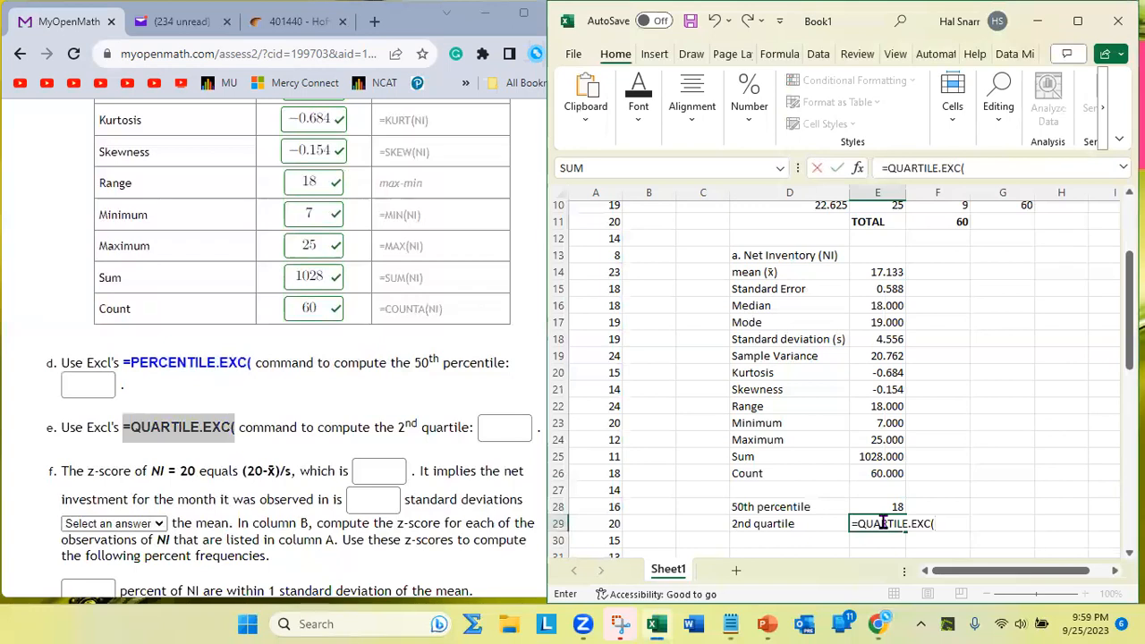
{"action": "type", "text": "ni"}
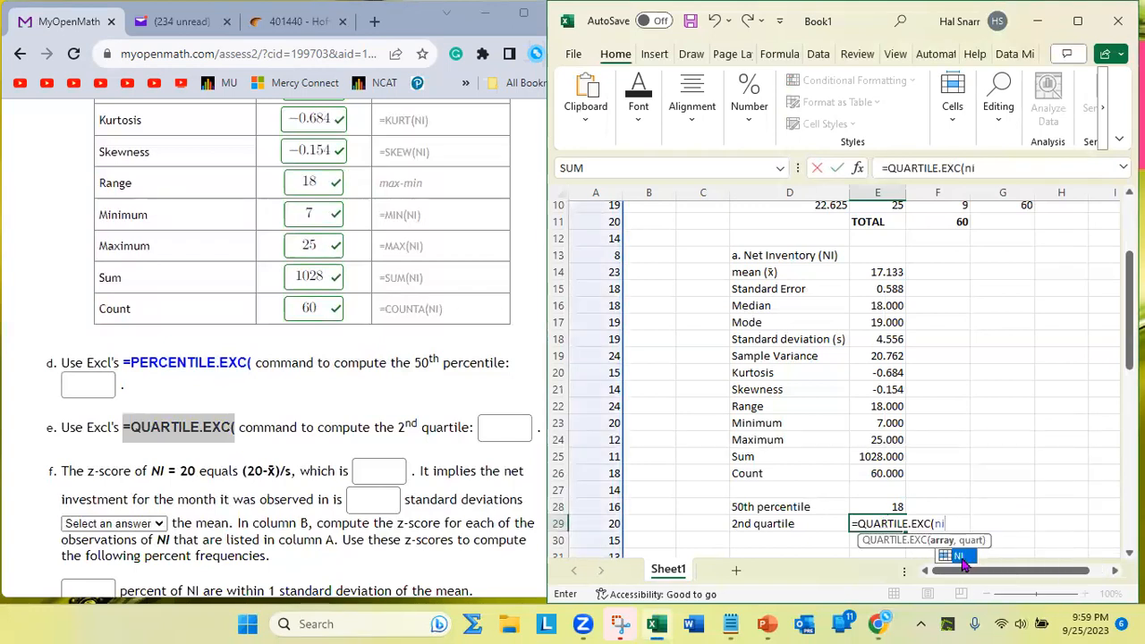
{"action": "double_click", "coordinate": [958, 555]}
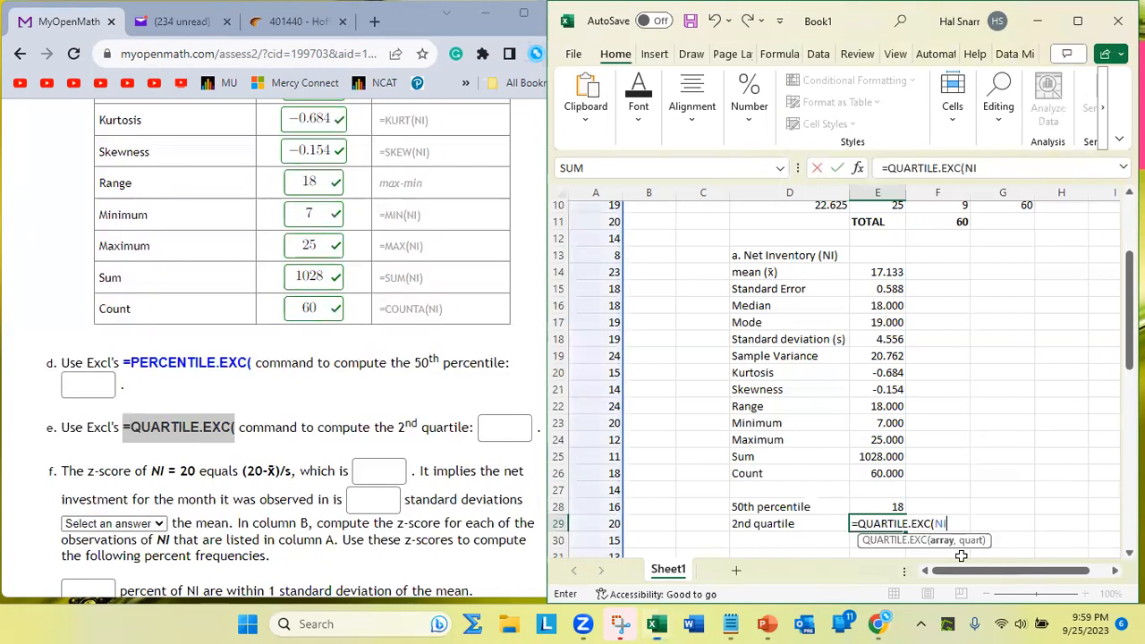
{"action": "type", "text": ","}
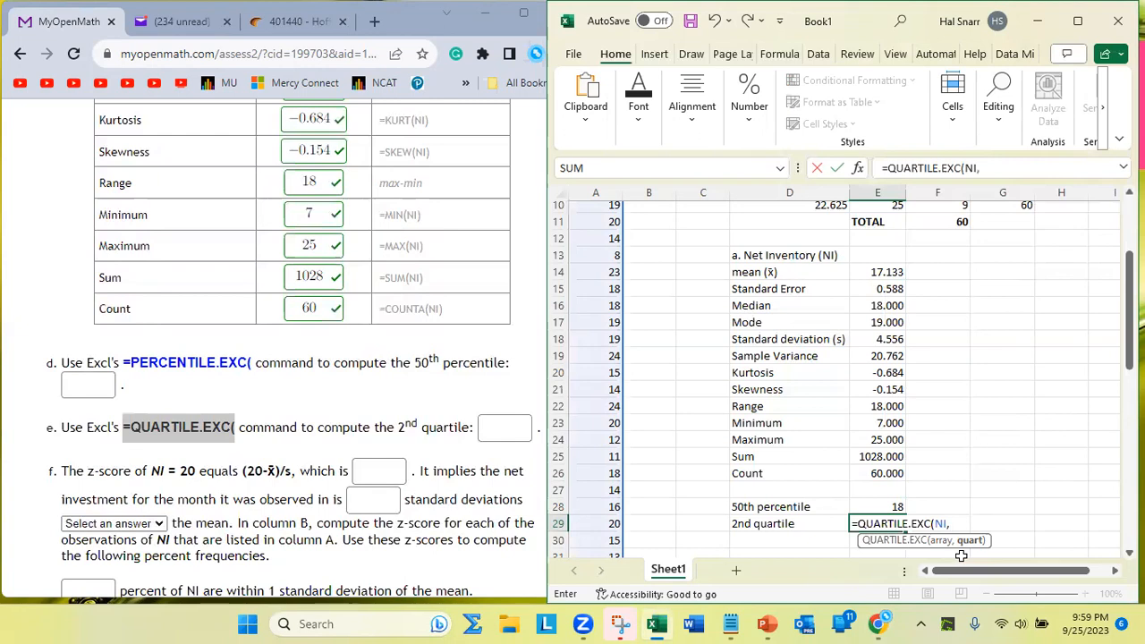
{"action": "type", "text": " 2"}
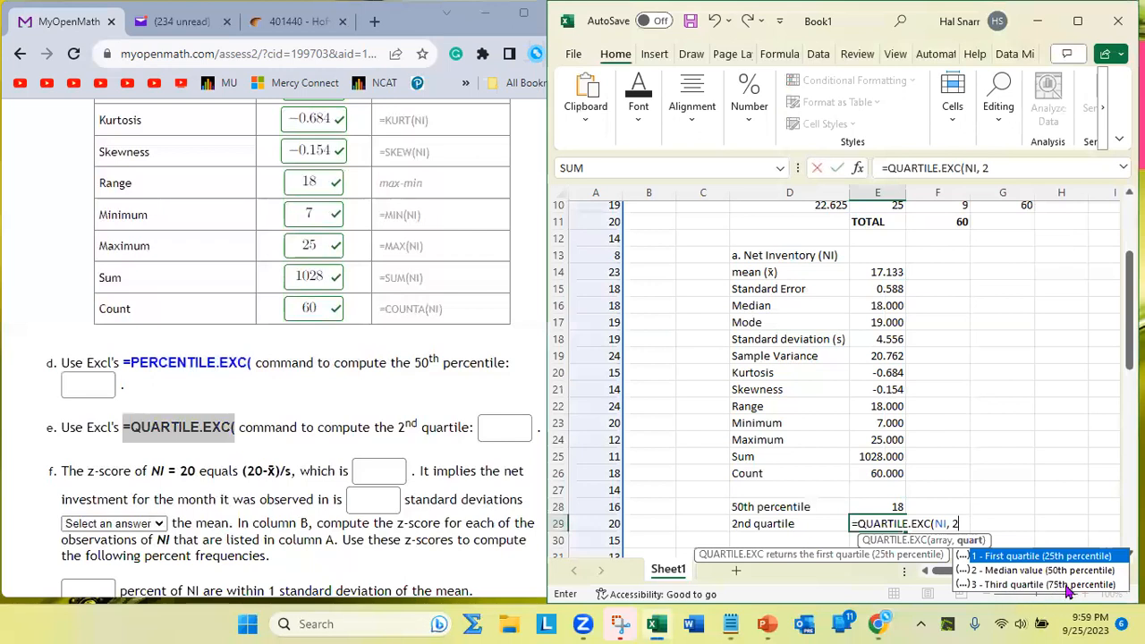
{"action": "key", "text": "Return"}
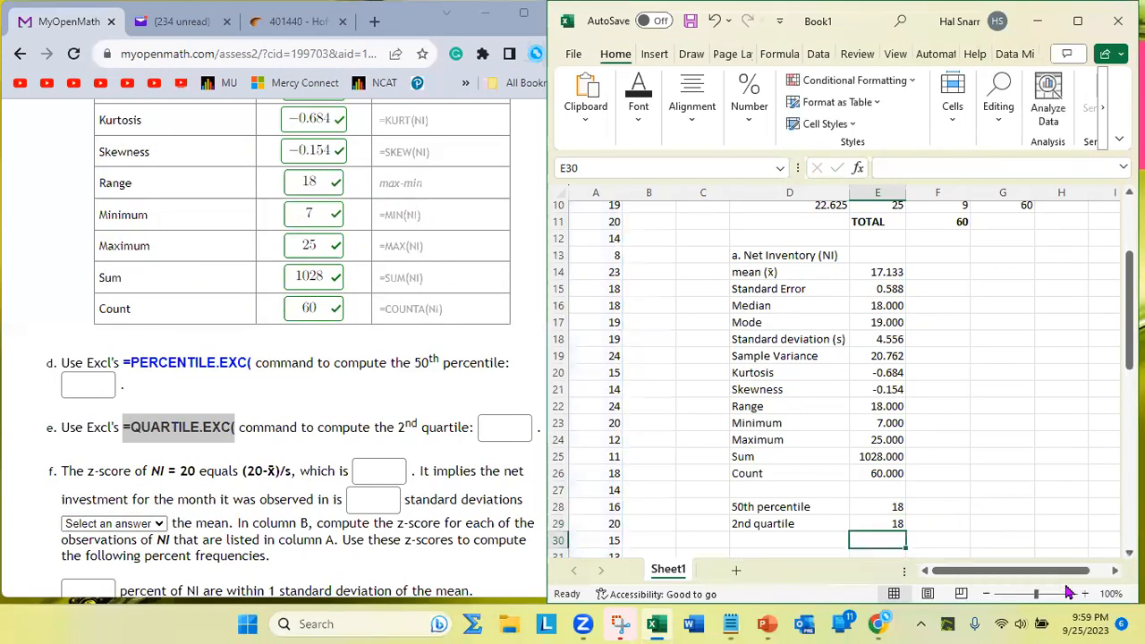
- Select the 50th percentile, 2nd quartile and median results together to compare them
{"action": "left_click", "coordinate": [893, 506]}
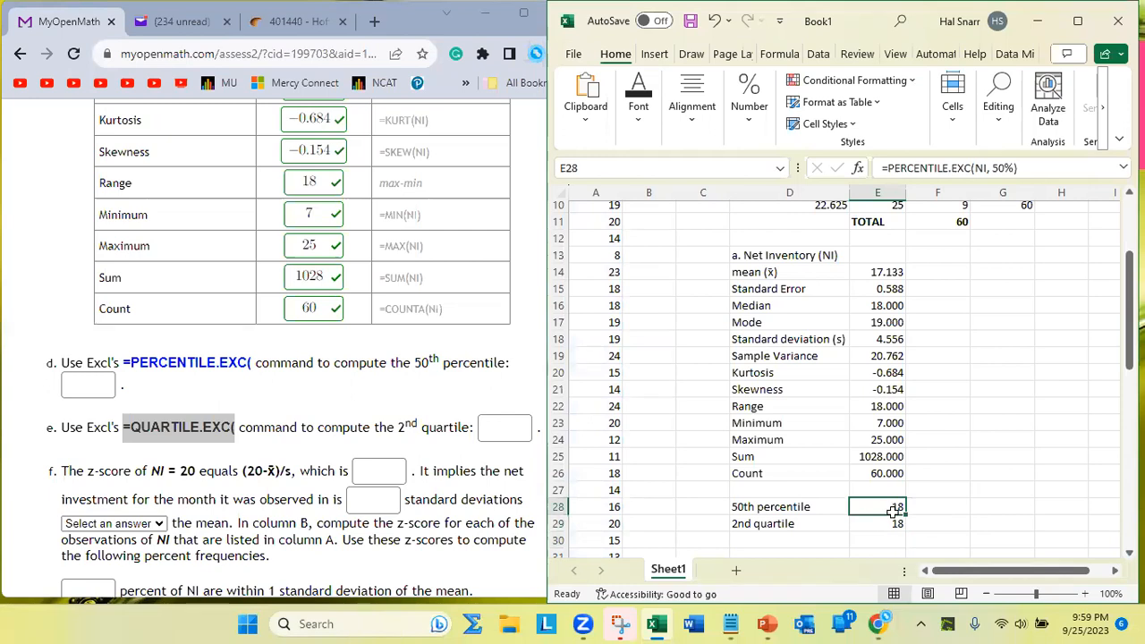
{"action": "left_click_drag", "start_coordinate": [893, 507], "coordinate": [892, 523]}
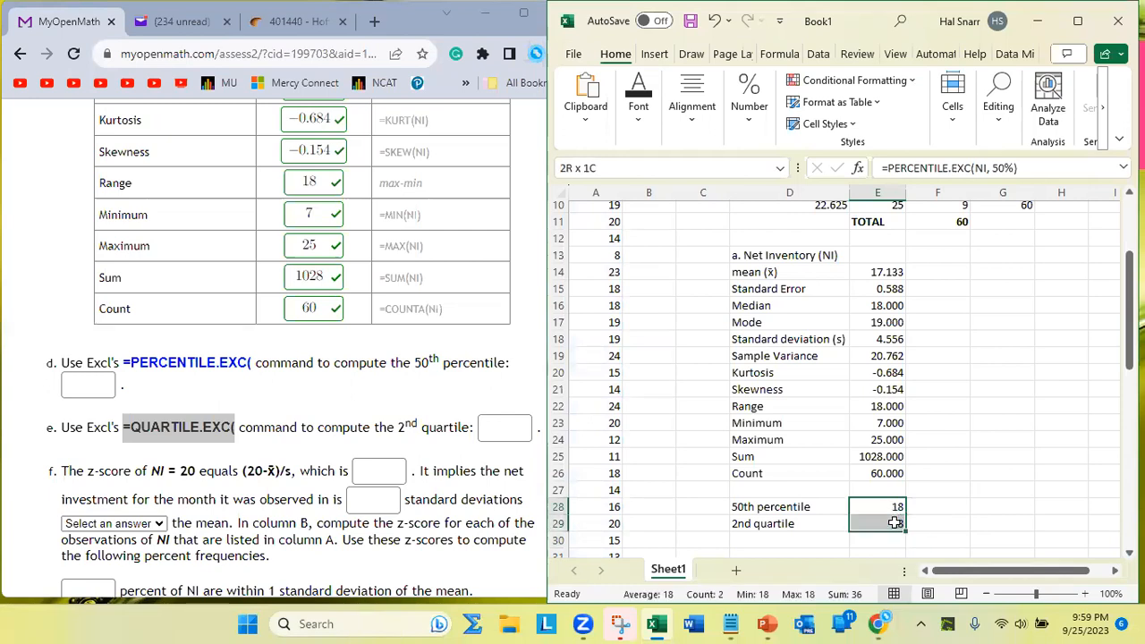
{"action": "left_click", "coordinate": [894, 304], "text": "ctrl"}
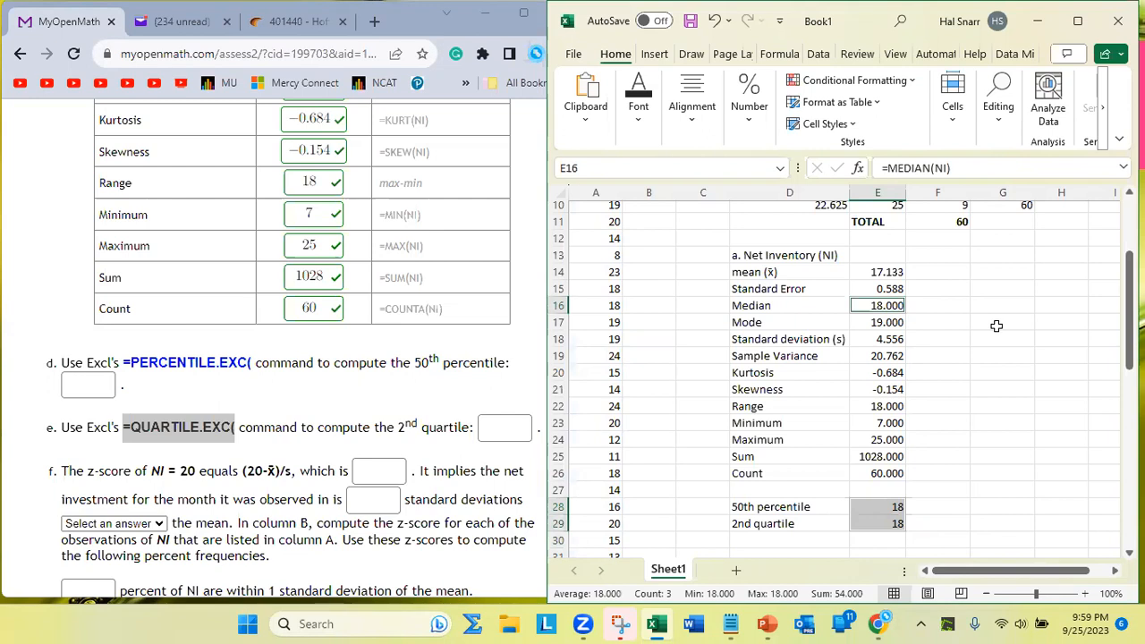
{"action": "key", "text": "Tab"}
{"action": "key", "text": "Tab"}
{"action": "key", "text": "Tab"}
{"action": "key", "text": "Tab"}
{"action": "key", "text": "Tab"}
{"action": "key", "text": "Tab"}
{"action": "key", "text": "Down"}
{"action": "key", "text": "Down"}
{"action": "key", "text": "Down"}
{"action": "key", "text": "Down"}
{"action": "key", "text": "Down"}
{"action": "key", "text": "Down"}
{"action": "key", "text": "Down"}
{"action": "key", "text": "Down"}
{"action": "key", "text": "Down"}
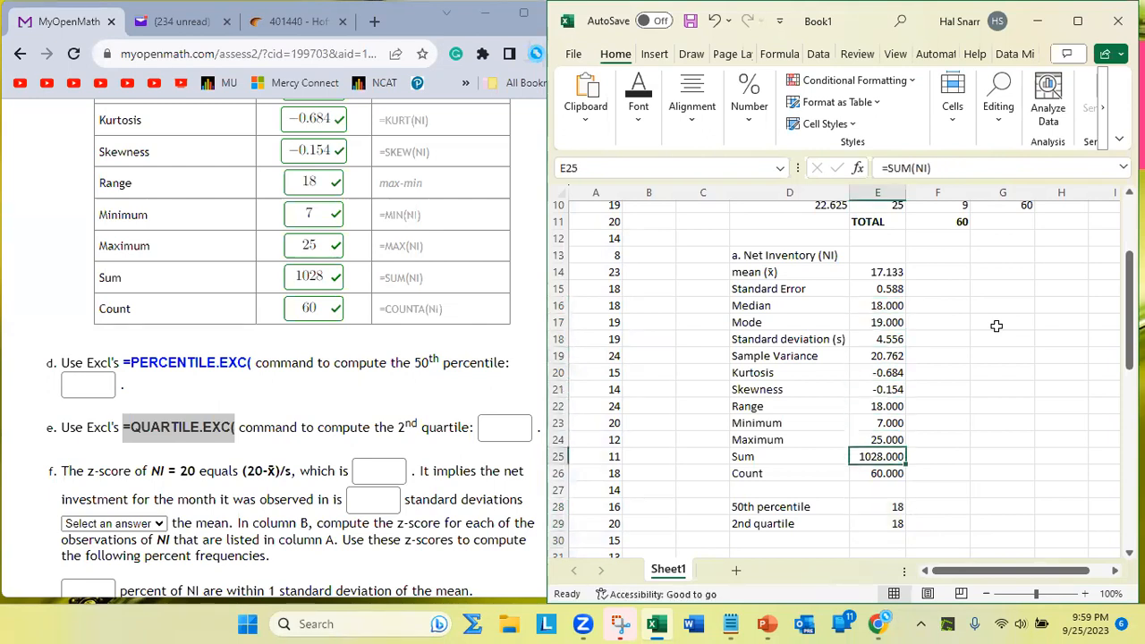
- Examine question f's z-score formula (20-x̄)/s for NI = 20 and find the matching observation in A11
{"action": "left_click", "coordinate": [157, 472]}
{"action": "double_click", "coordinate": [158, 471]}
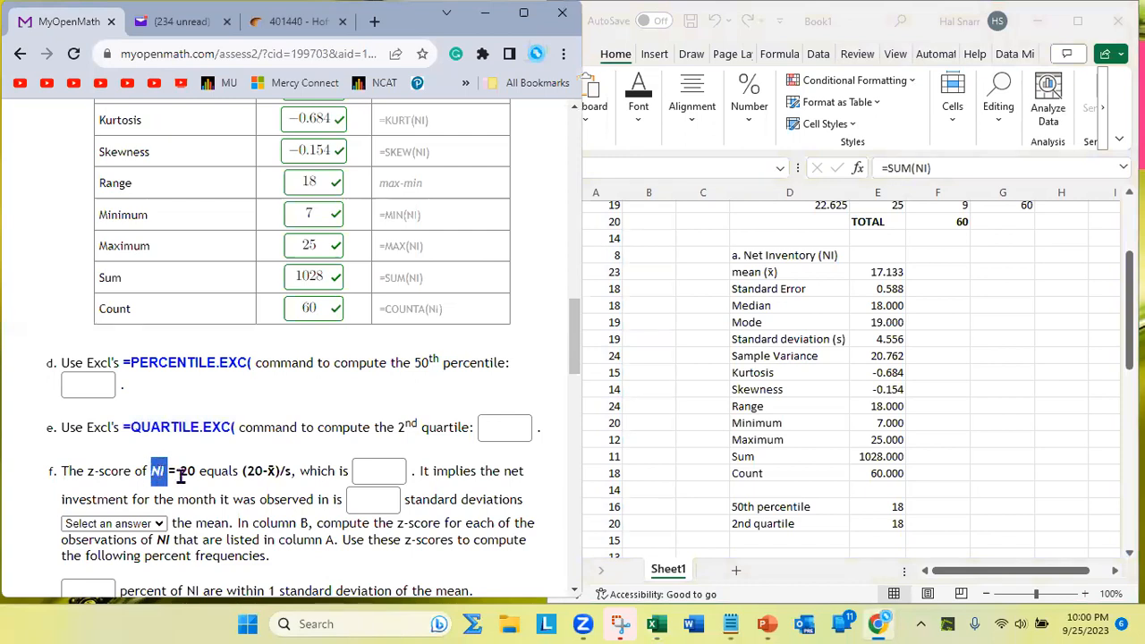
{"action": "left_click", "coordinate": [626, 434]}
{"action": "scroll", "coordinate": [626, 433], "scroll_direction": "up", "scroll_amount": 3}
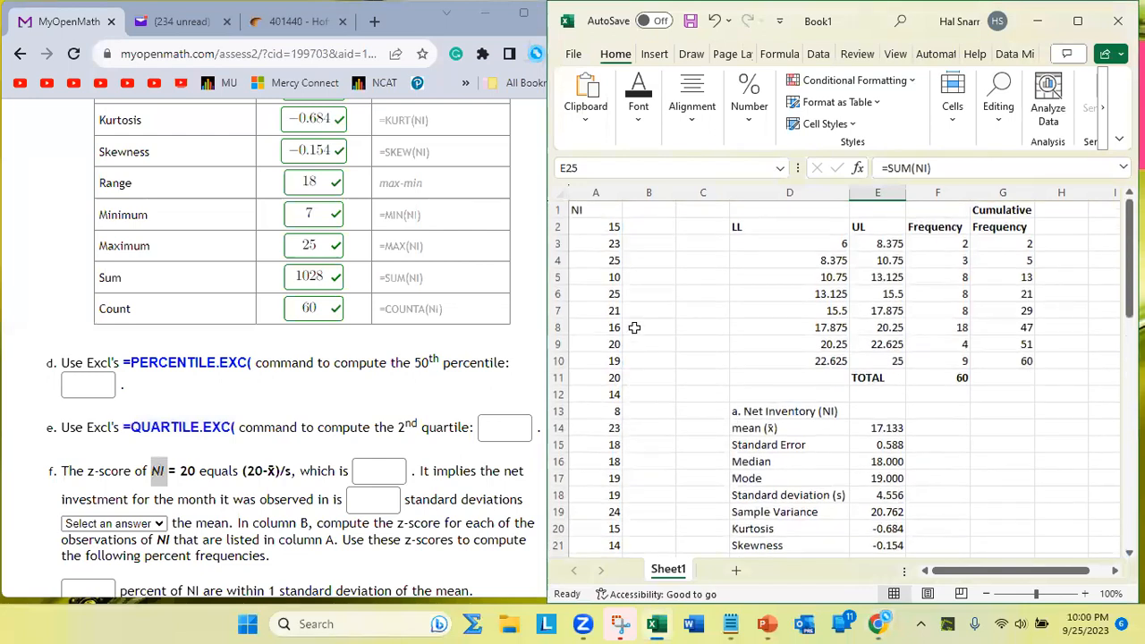
{"action": "left_click", "coordinate": [616, 376]}
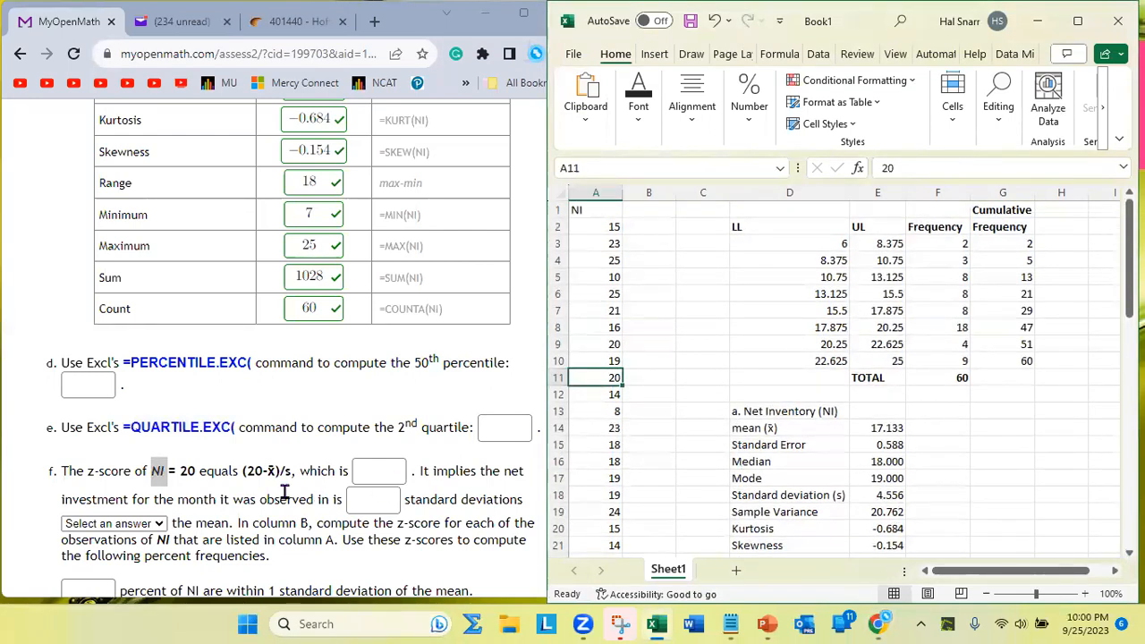
{"action": "left_click", "coordinate": [181, 471]}
{"action": "double_click", "coordinate": [183, 471]}
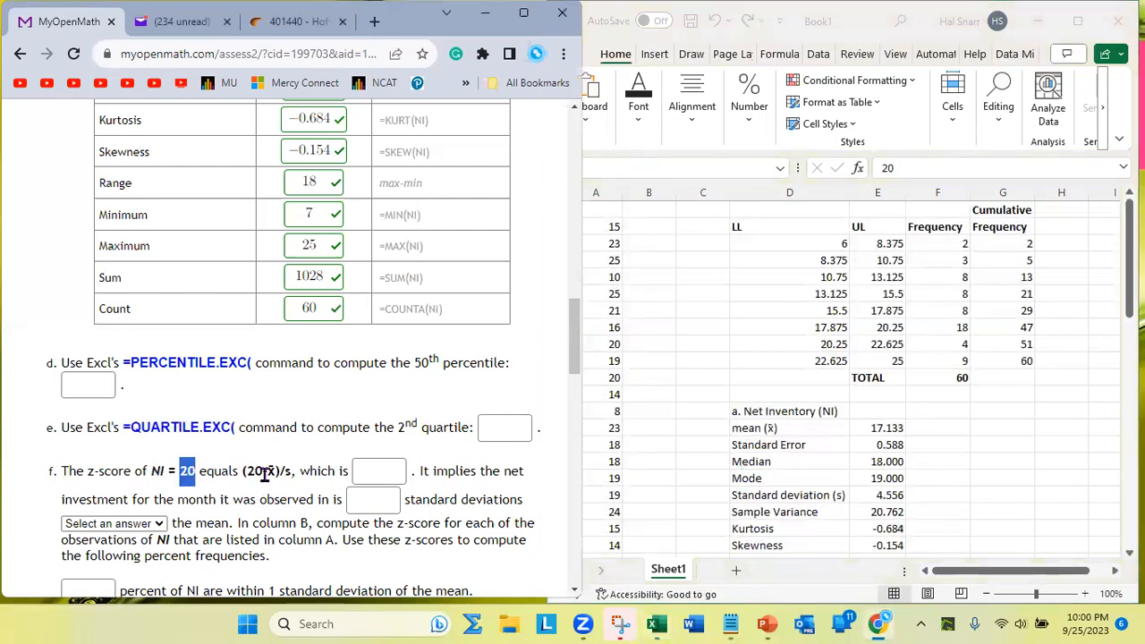
{"action": "mouse_move", "coordinate": [260, 470]}
{"action": "left_mouse_down"}
{"action": "mouse_move", "coordinate": [280, 471]}
{"action": "mouse_move", "coordinate": [239, 470]}
{"action": "left_mouse_up"}
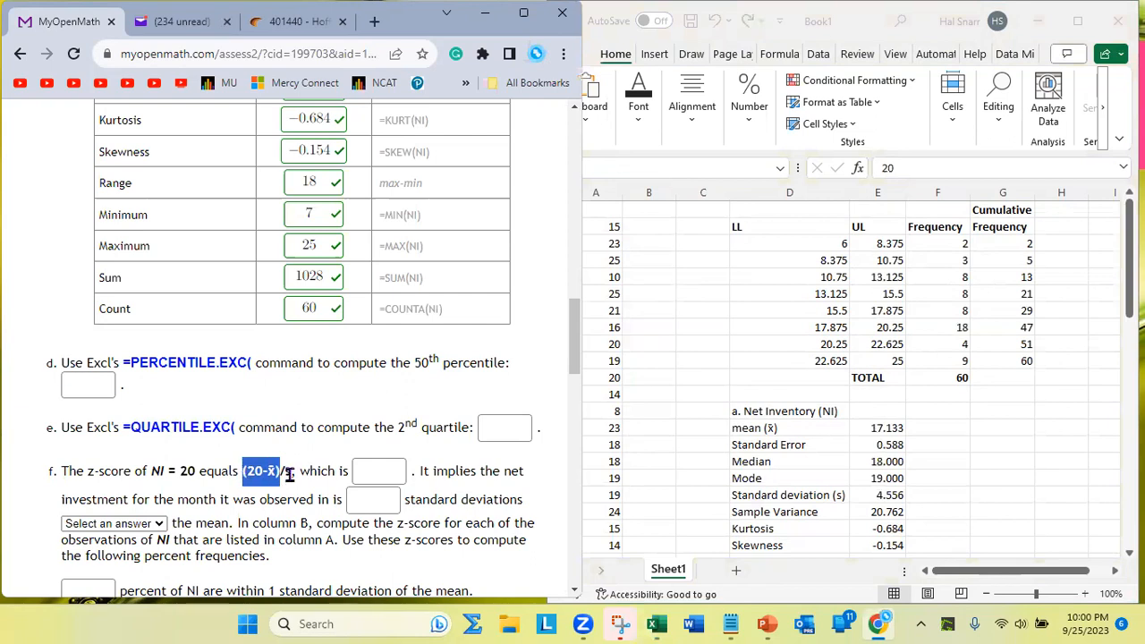
{"action": "left_click", "coordinate": [291, 475]}
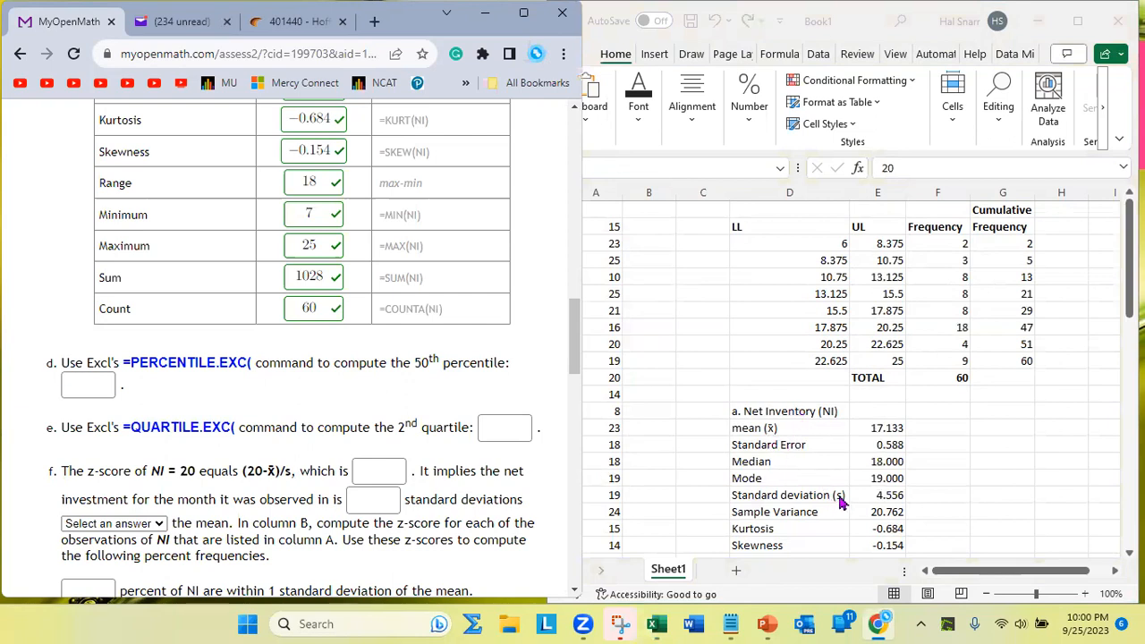
{"action": "left_click", "coordinate": [642, 373]}
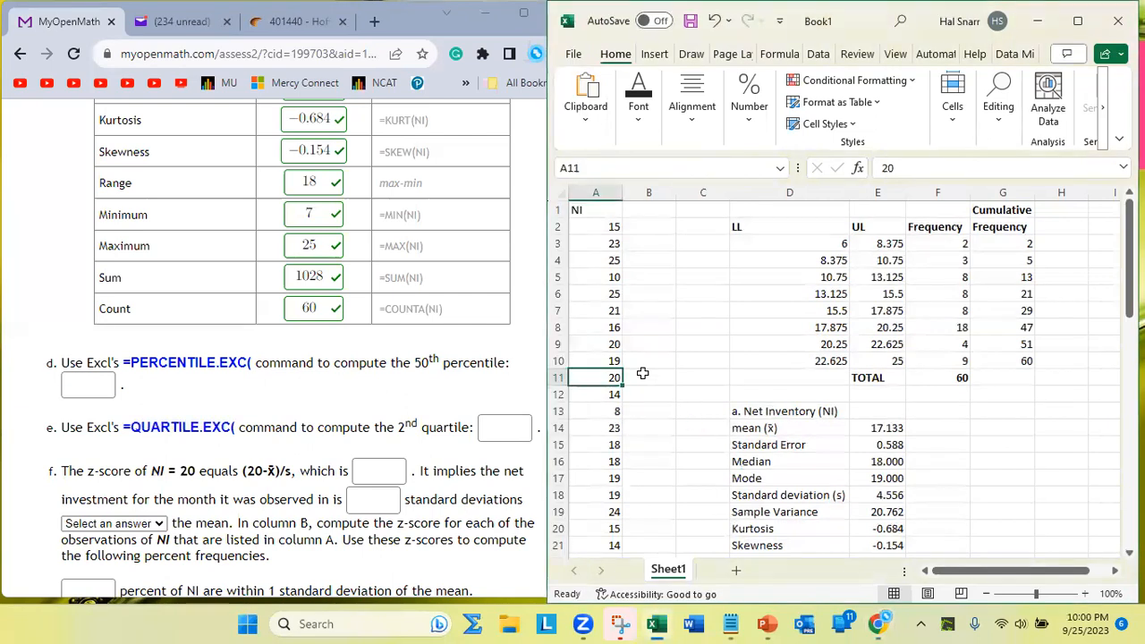
- Begin the z-score formula in B11 with A11 minus the mean, locking the mean's row: =(A11-E$14)
{"action": "left_click", "coordinate": [644, 377]}
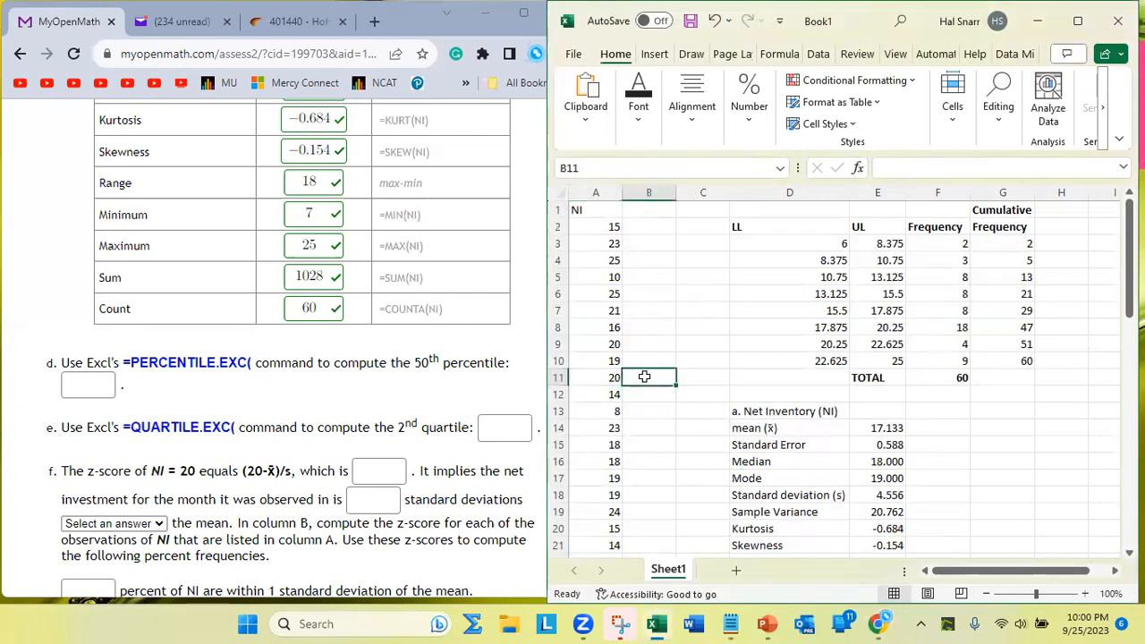
{"action": "double_click", "coordinate": [644, 377]}
{"action": "type", "text": "=("}
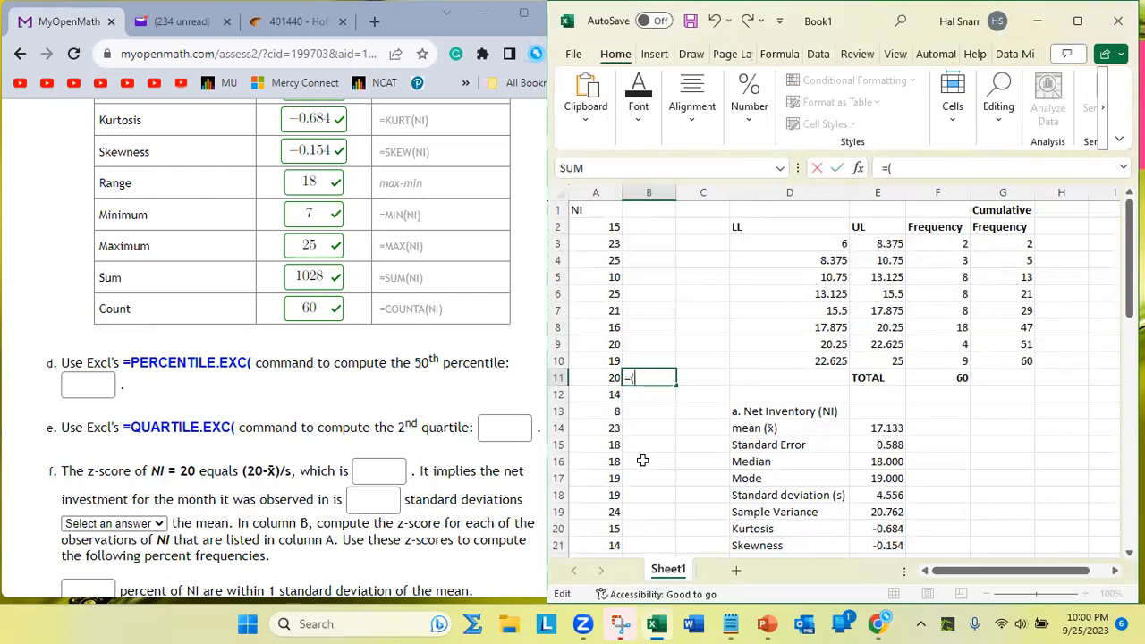
{"action": "left_click", "coordinate": [604, 377]}
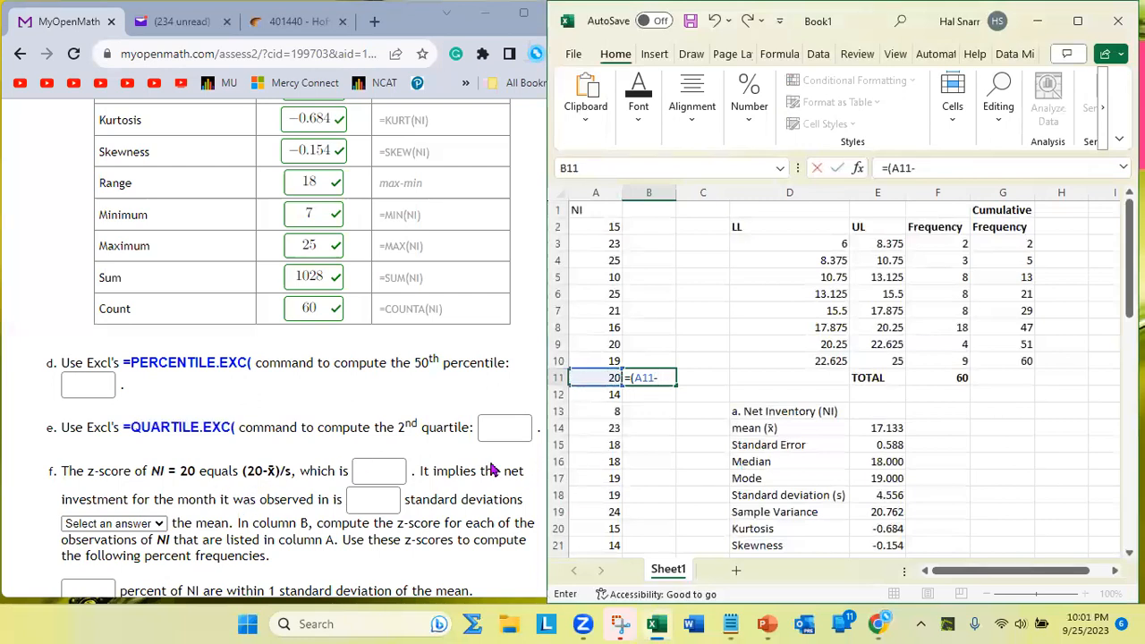
{"action": "left_click", "coordinate": [890, 428]}
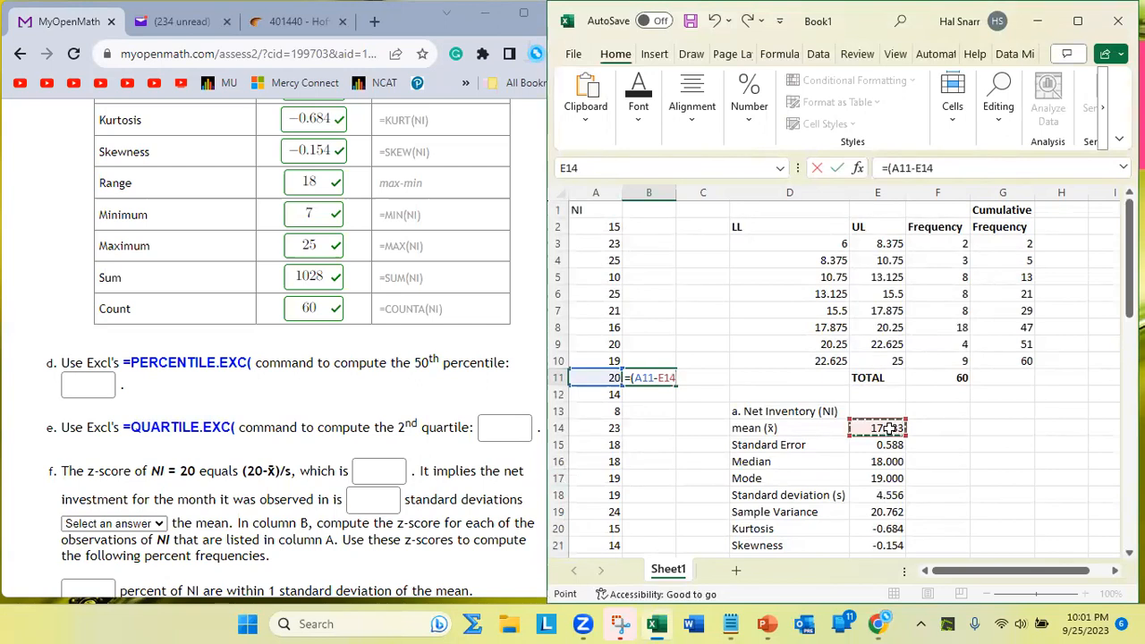
{"action": "type", "text": ")"}
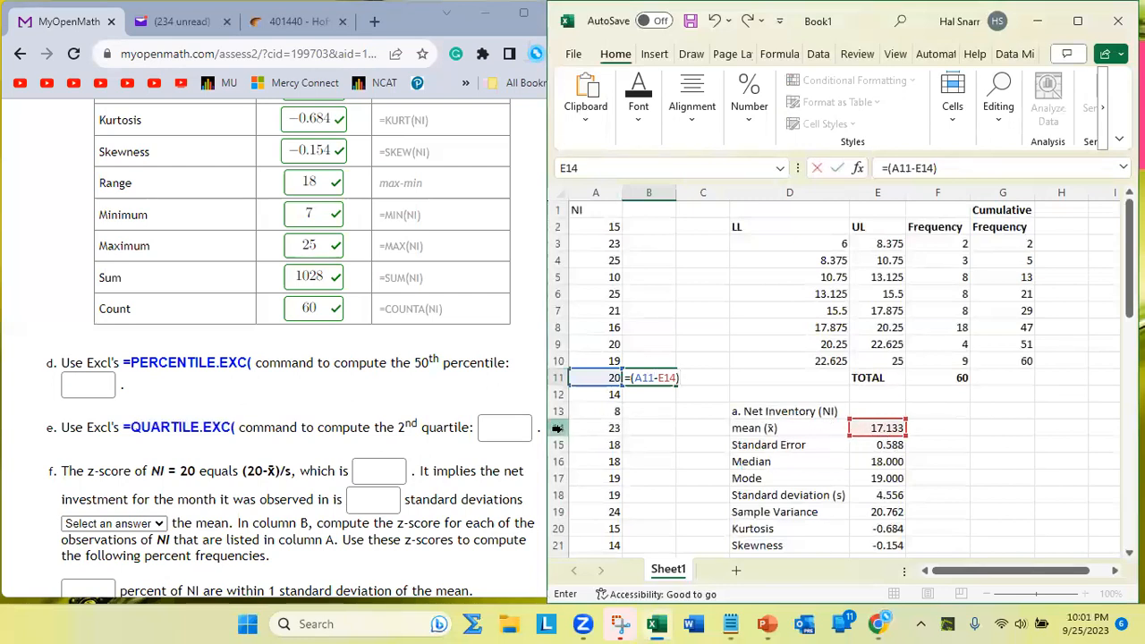
{"action": "left_click", "coordinate": [665, 379]}
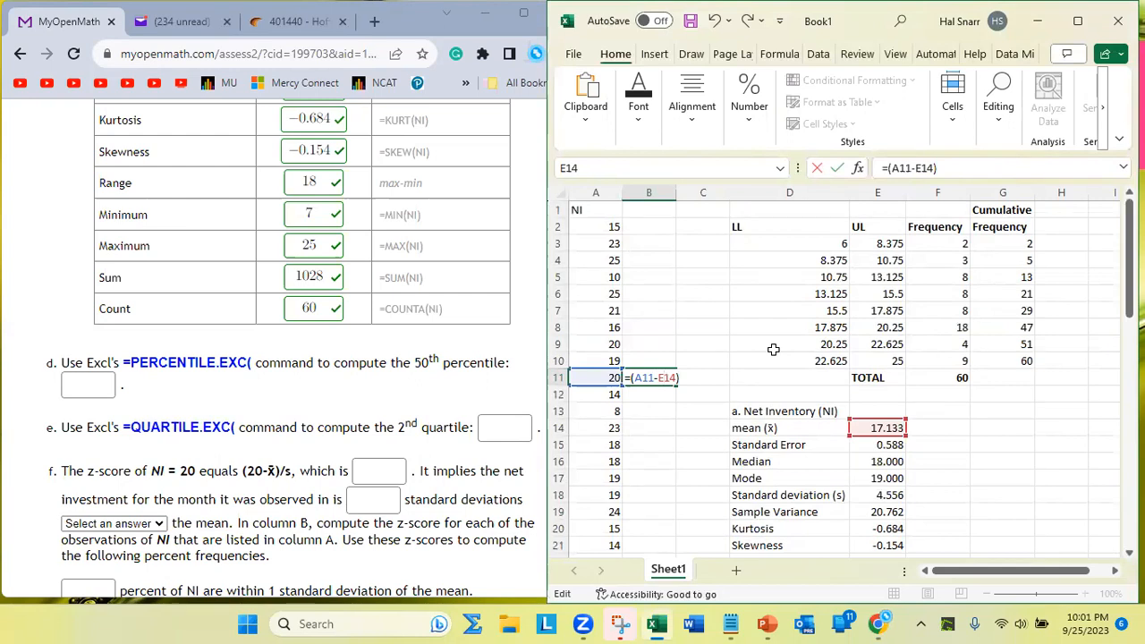
{"action": "type", "text": "$"}
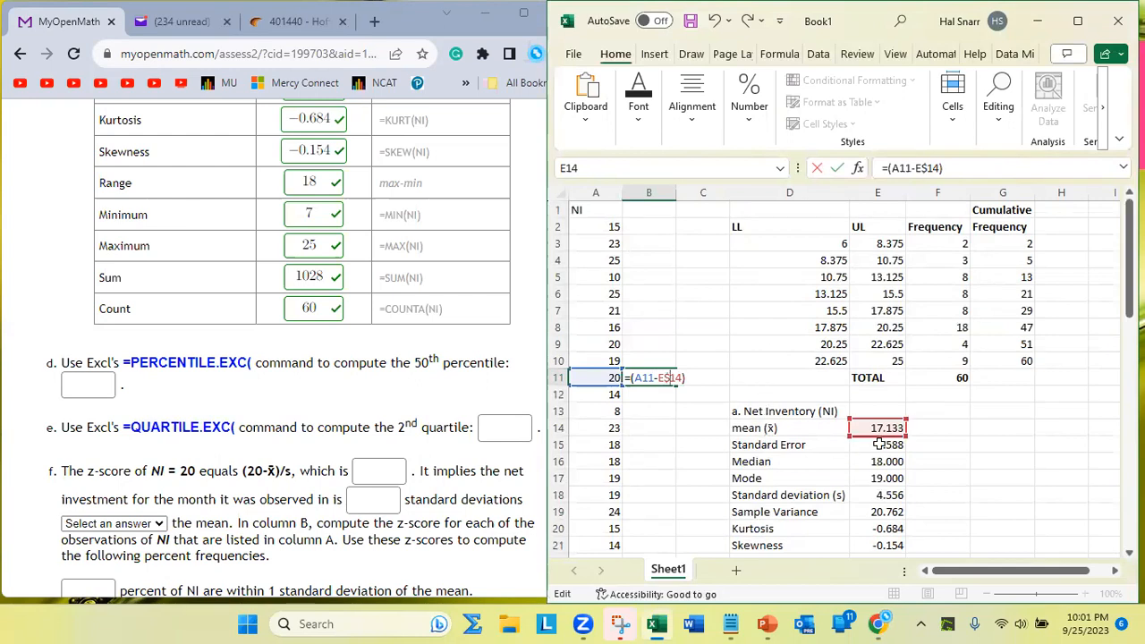
- Divide the B11 difference by the standard deviation with its row locked, and enter the formula =(A11-E$14)/E$18
{"action": "left_click", "coordinate": [690, 377]}
{"action": "type", "text": "/"}
{"action": "left_click", "coordinate": [884, 494]}
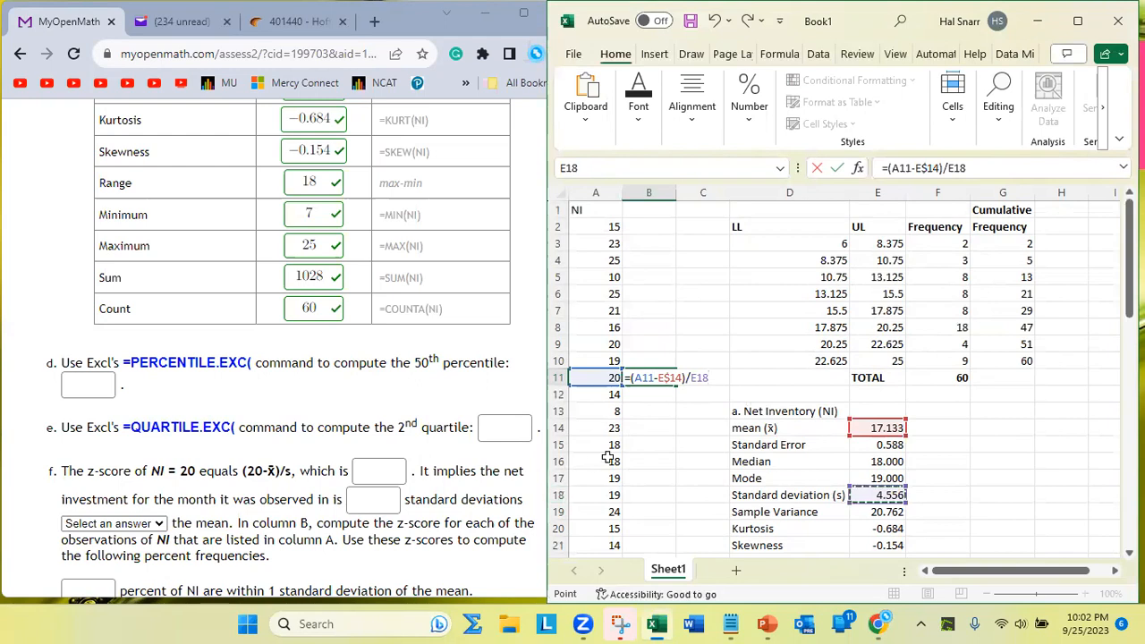
{"action": "left_click", "coordinate": [688, 378]}
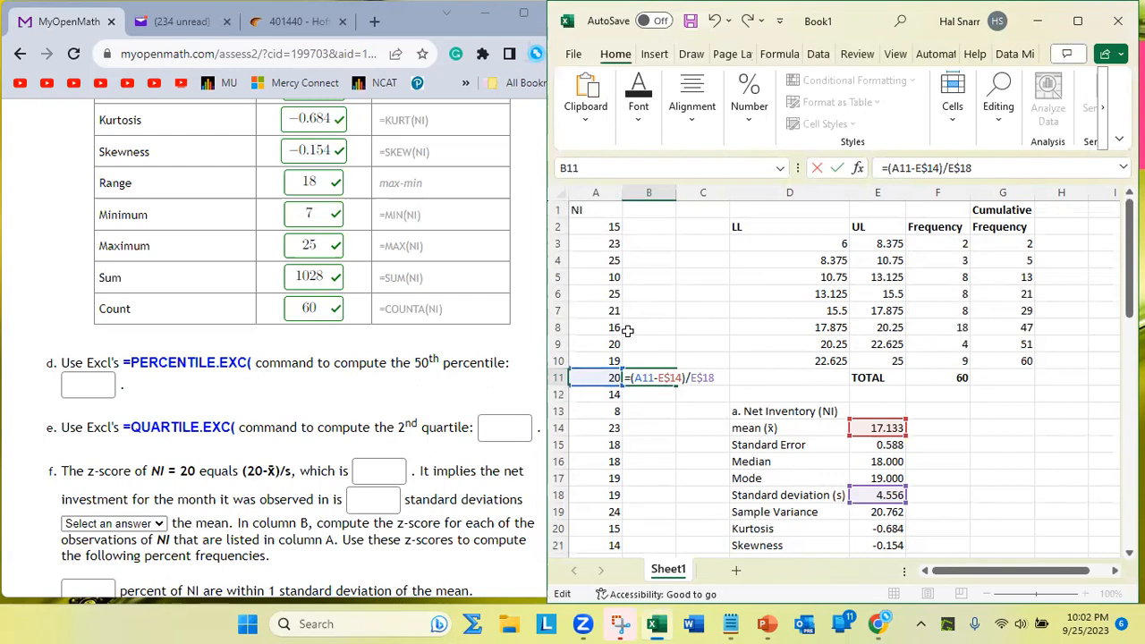
{"action": "key", "text": "Return"}
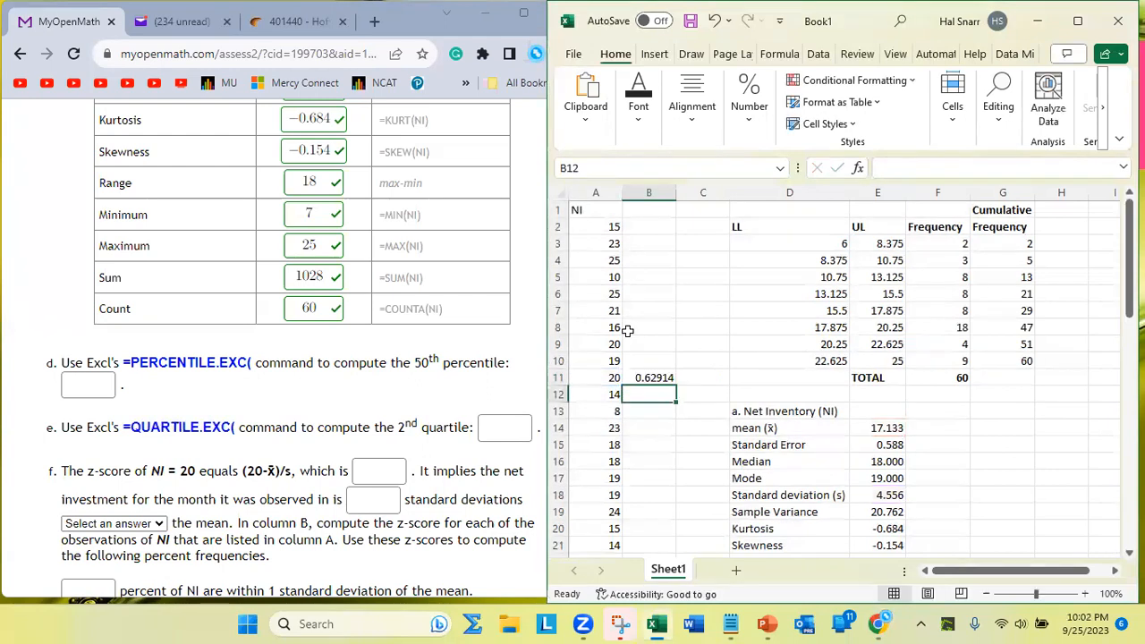
- Format column B as Number with three decimal places
{"action": "left_click", "coordinate": [658, 185]}
{"action": "left_click", "coordinate": [756, 121]}
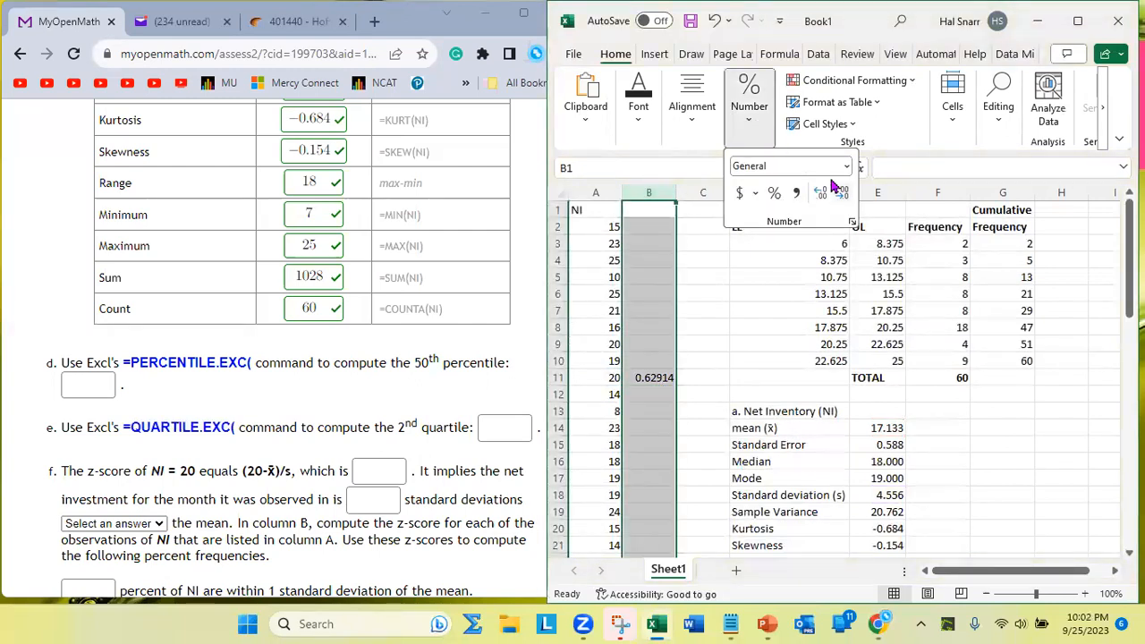
{"action": "left_click", "coordinate": [844, 172]}
{"action": "left_click", "coordinate": [818, 237]}
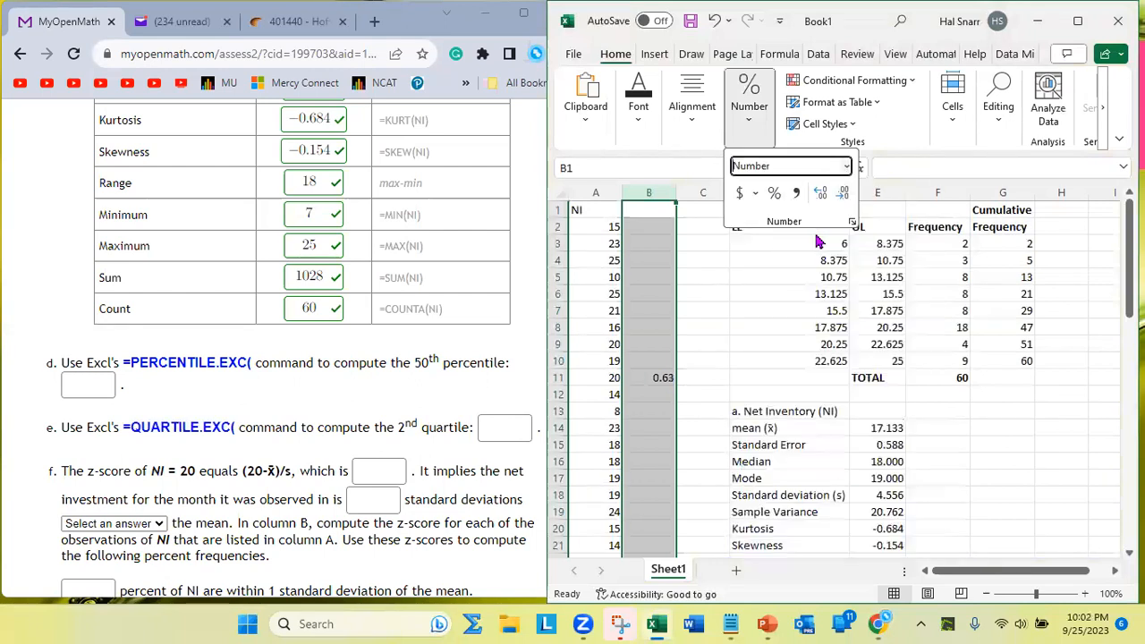
{"action": "left_click", "coordinate": [842, 194]}
{"action": "left_click", "coordinate": [820, 194]}
{"action": "left_click", "coordinate": [820, 194]}
{"action": "left_click", "coordinate": [792, 416]}
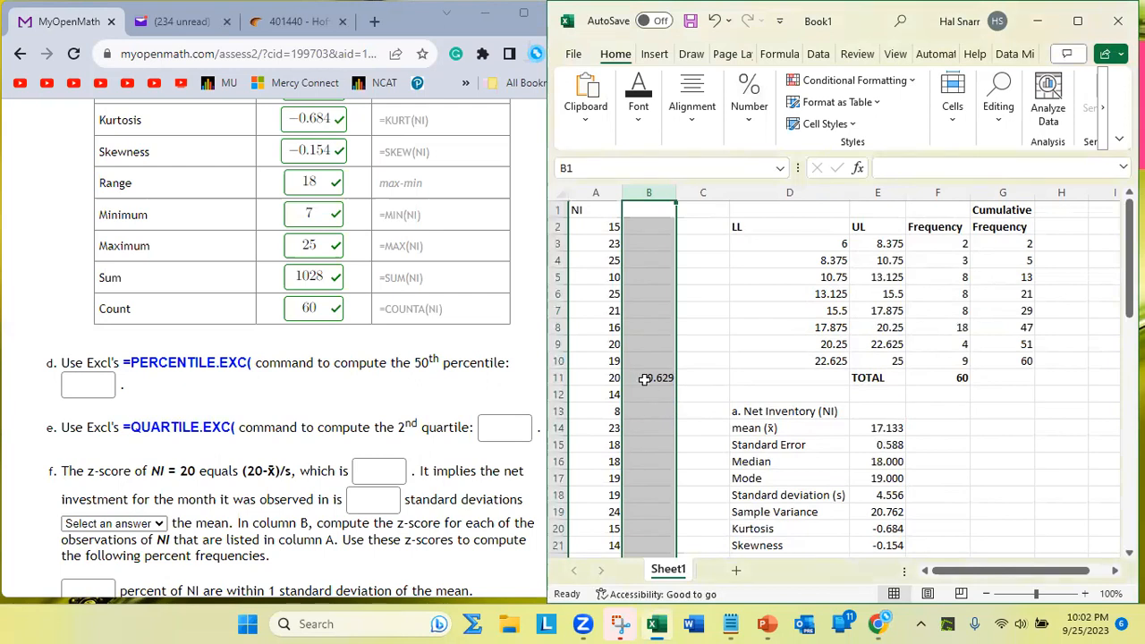
- Match question f's NI = 20 to the observation in A11, and enter the header z-score in B1
{"action": "left_click", "coordinate": [193, 470]}
{"action": "double_click", "coordinate": [187, 470]}
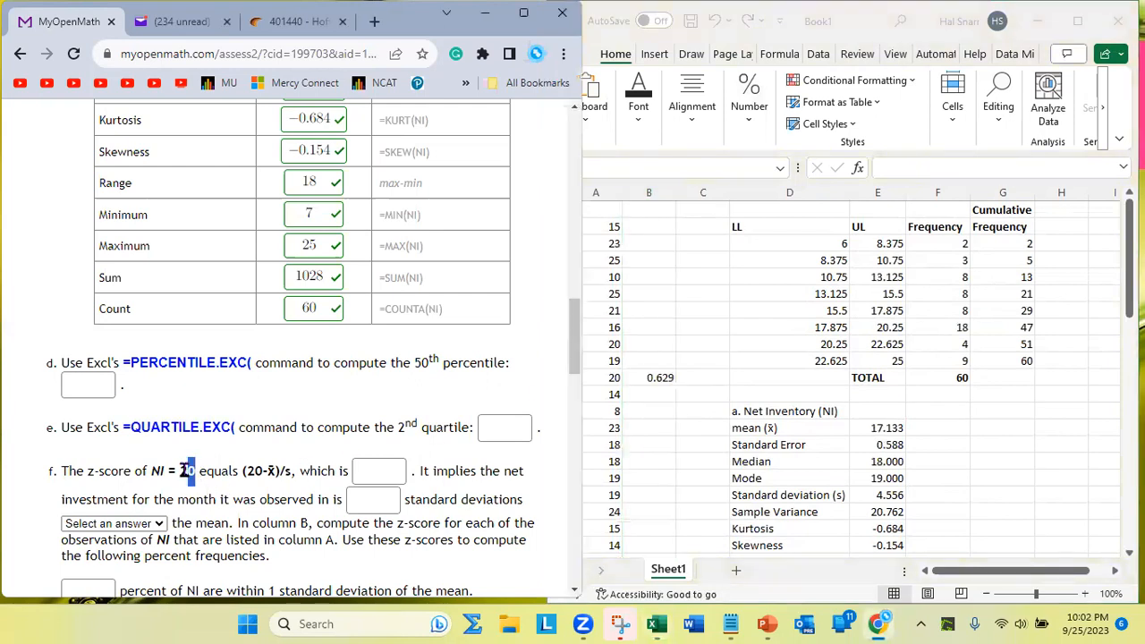
{"action": "left_click", "coordinate": [622, 385]}
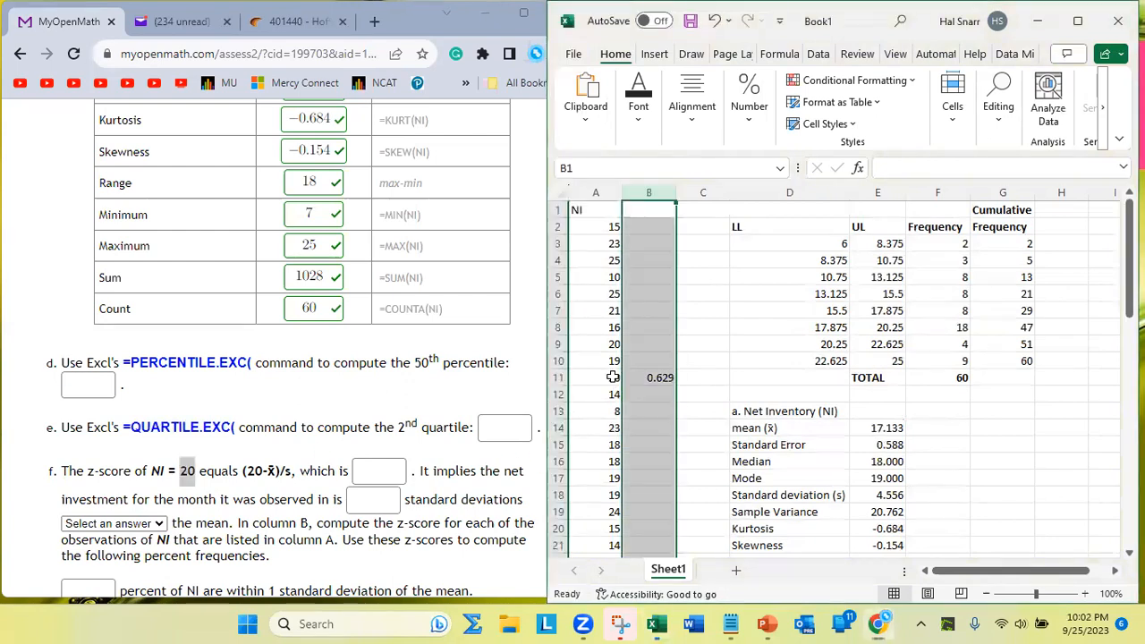
{"action": "left_click", "coordinate": [661, 206]}
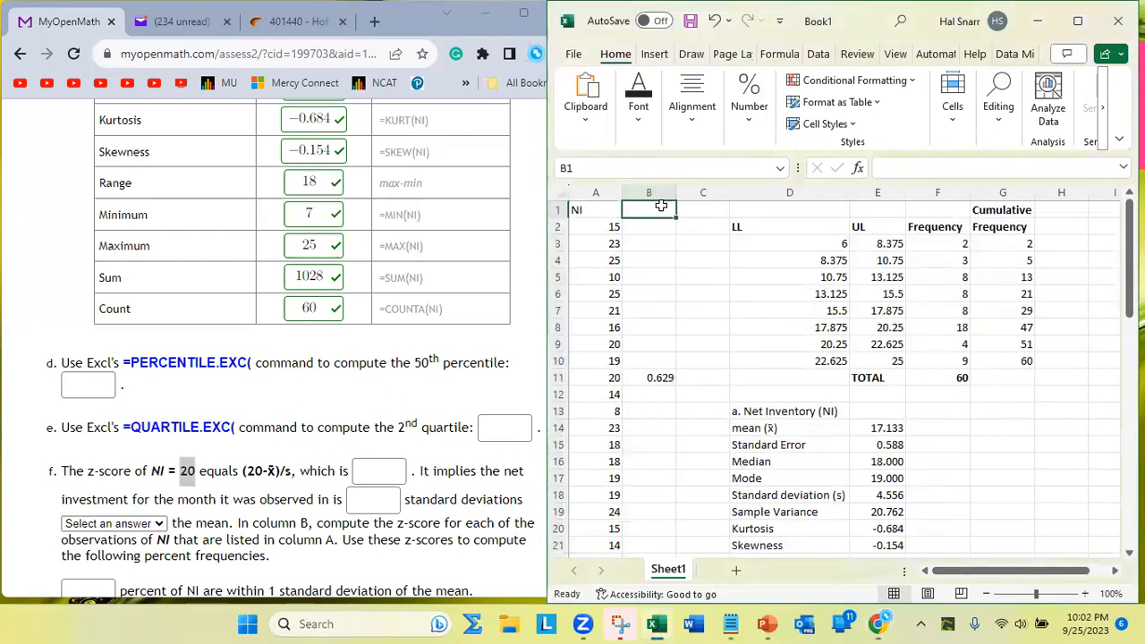
{"action": "type", "text": "z-score"}
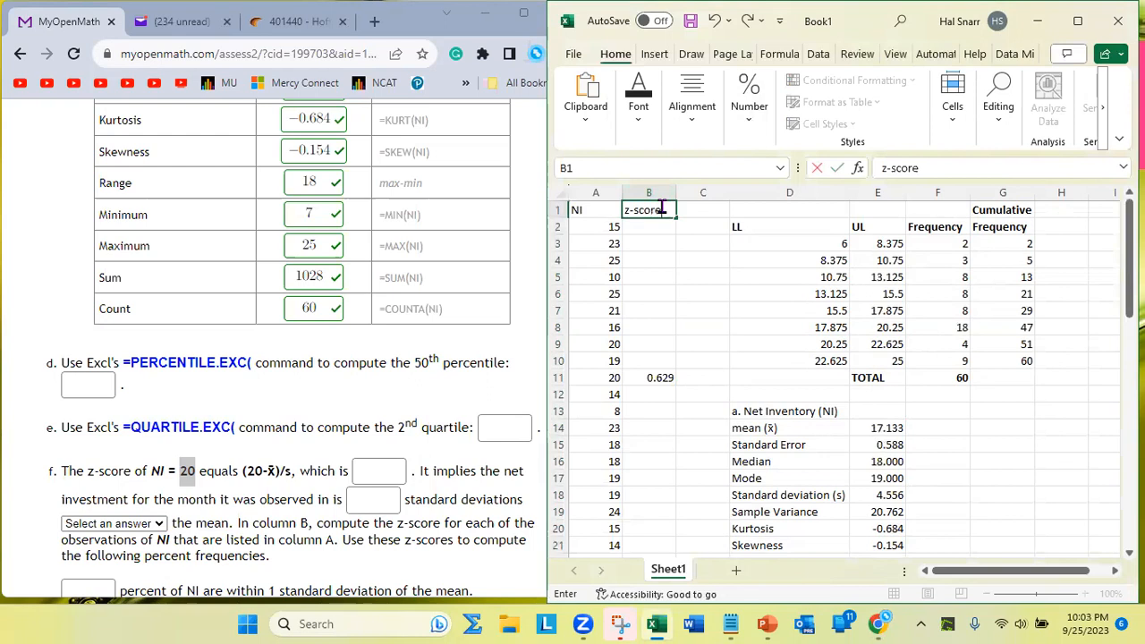
{"action": "key", "text": "Return"}
- Left-align columns A and B, and check the z-score formula in B11
{"action": "left_click_drag", "start_coordinate": [596, 192], "coordinate": [649, 196]}
{"action": "left_click", "coordinate": [692, 99]}
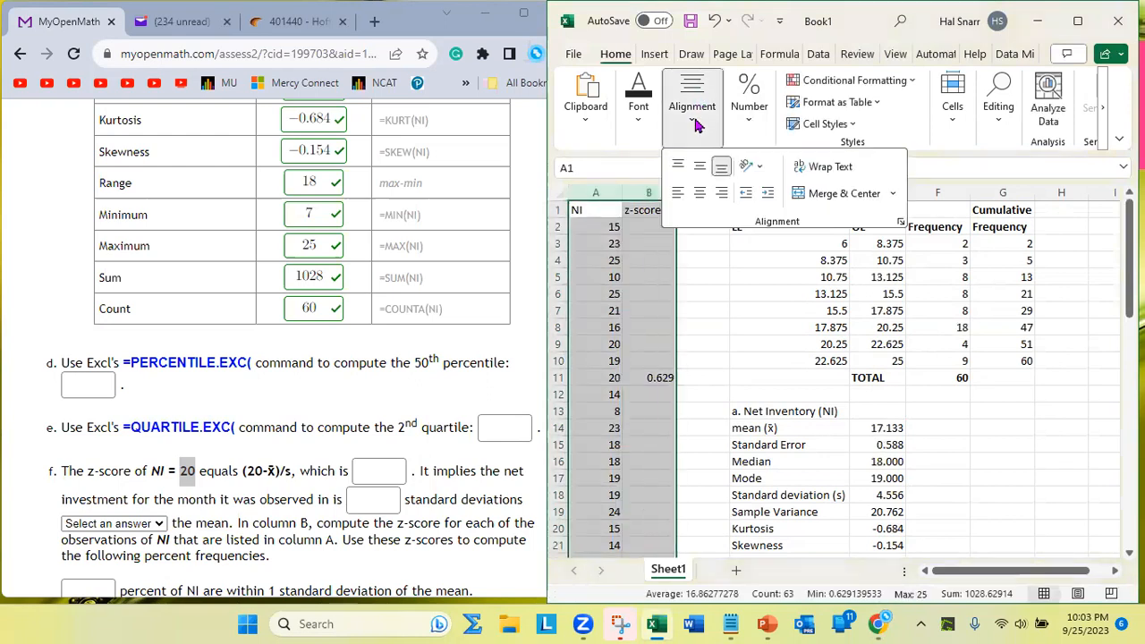
{"action": "left_click", "coordinate": [678, 196]}
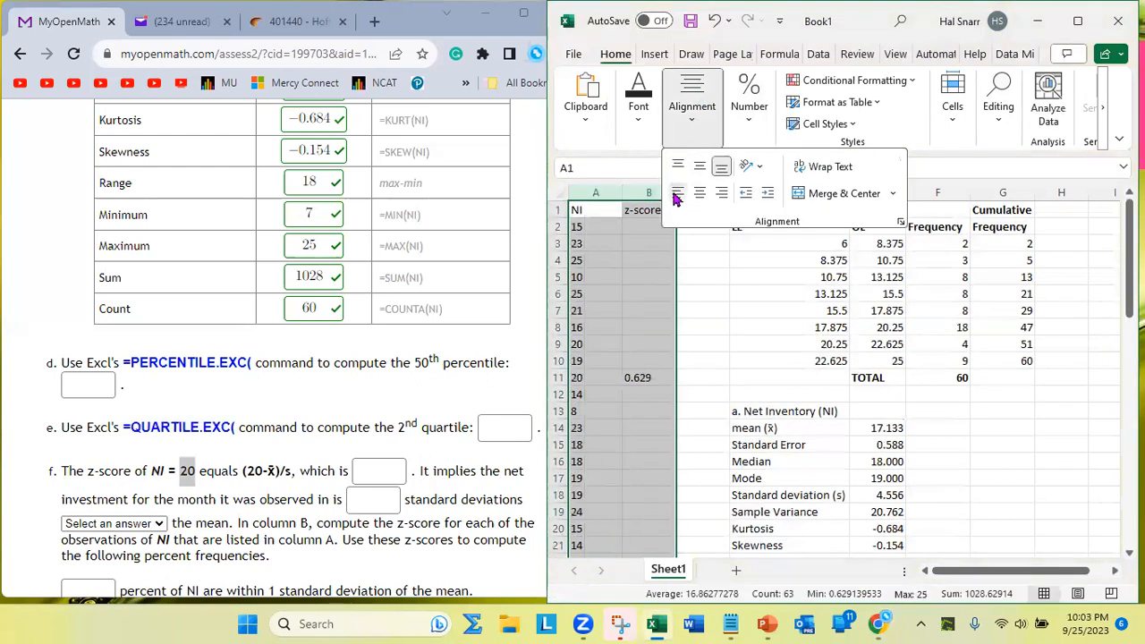
{"action": "double_click", "coordinate": [659, 377]}
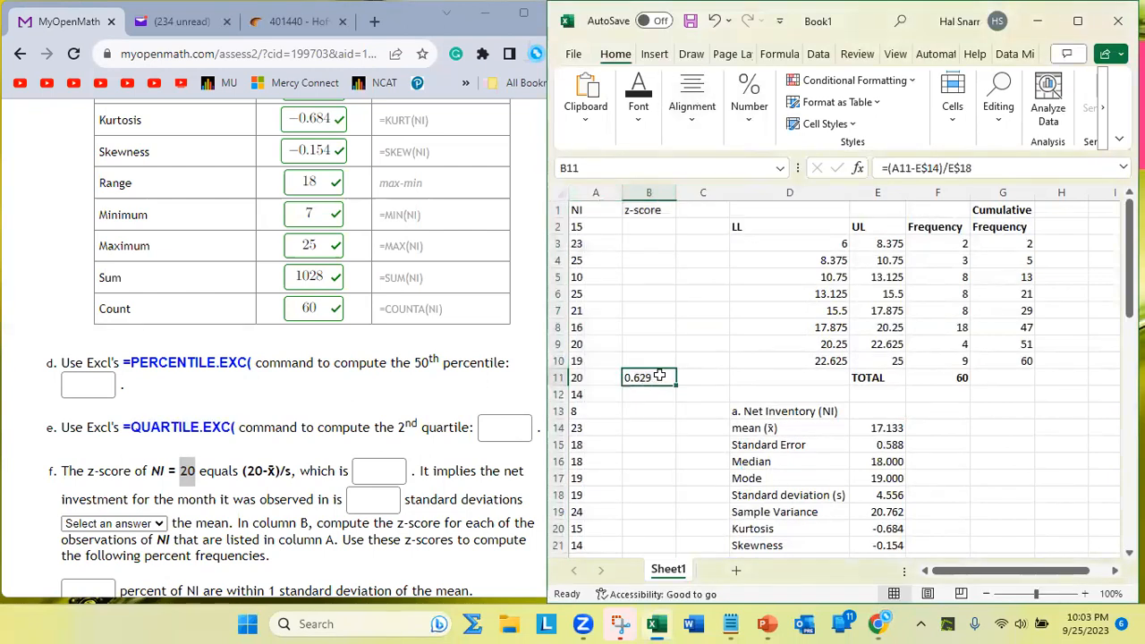
{"action": "key", "text": "Return"}
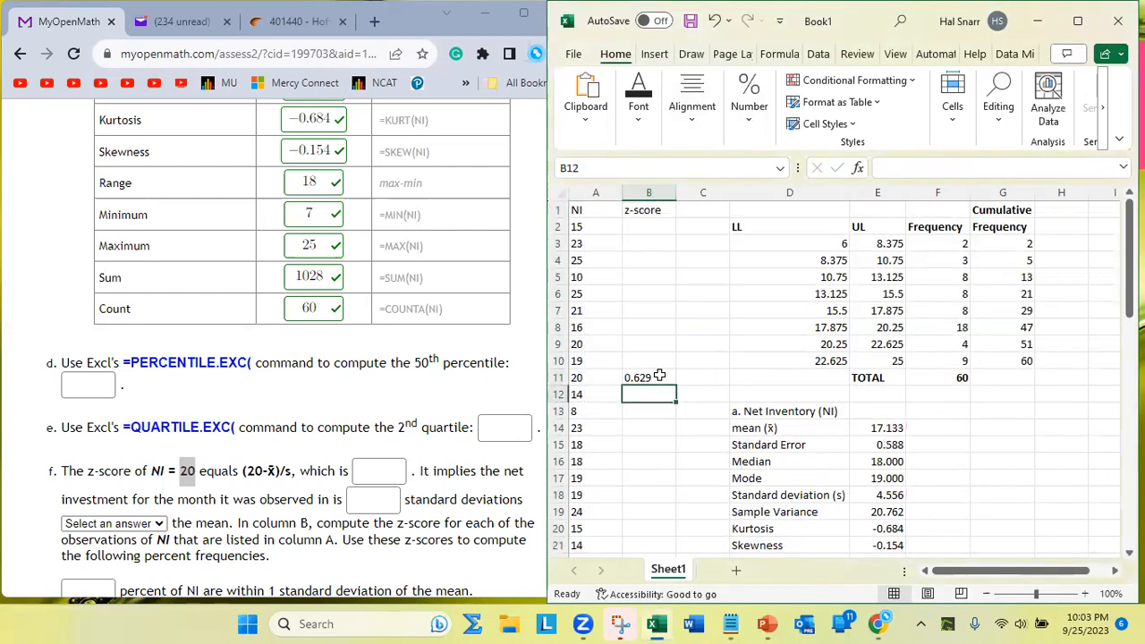
- Center the NI values in column A
{"action": "left_click", "coordinate": [595, 192]}
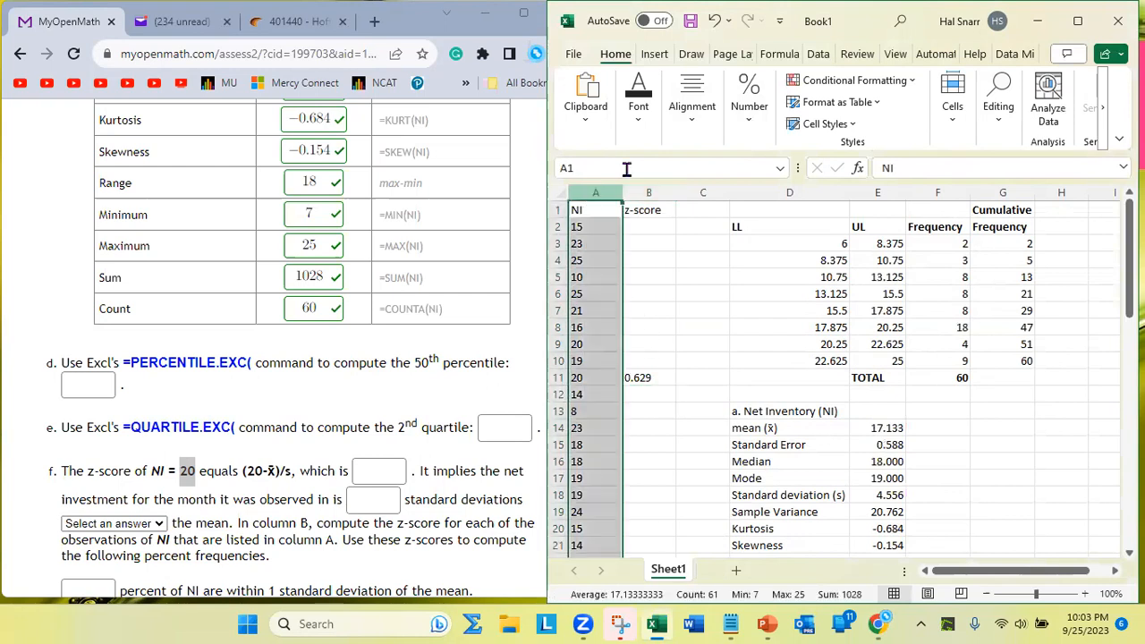
{"action": "left_click", "coordinate": [691, 100]}
{"action": "left_click", "coordinate": [700, 195]}
{"action": "left_click", "coordinate": [647, 377]}
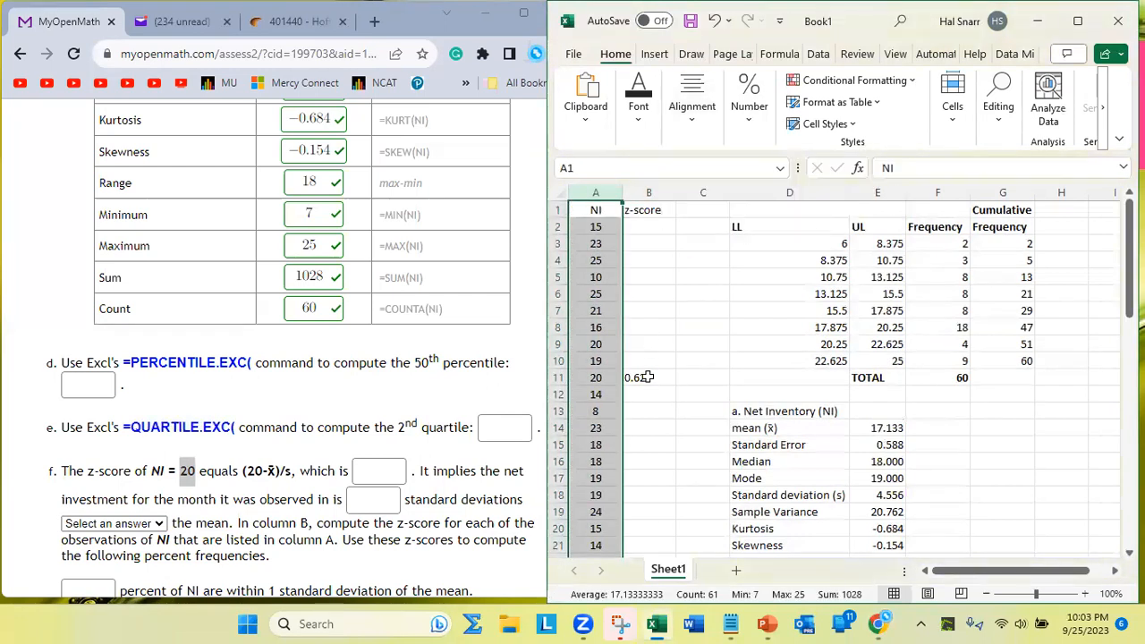
- Inspect the cell references in B11's z-score formula, leaving the formula as it is
{"action": "left_click", "coordinate": [647, 378]}
{"action": "double_click", "coordinate": [649, 377]}
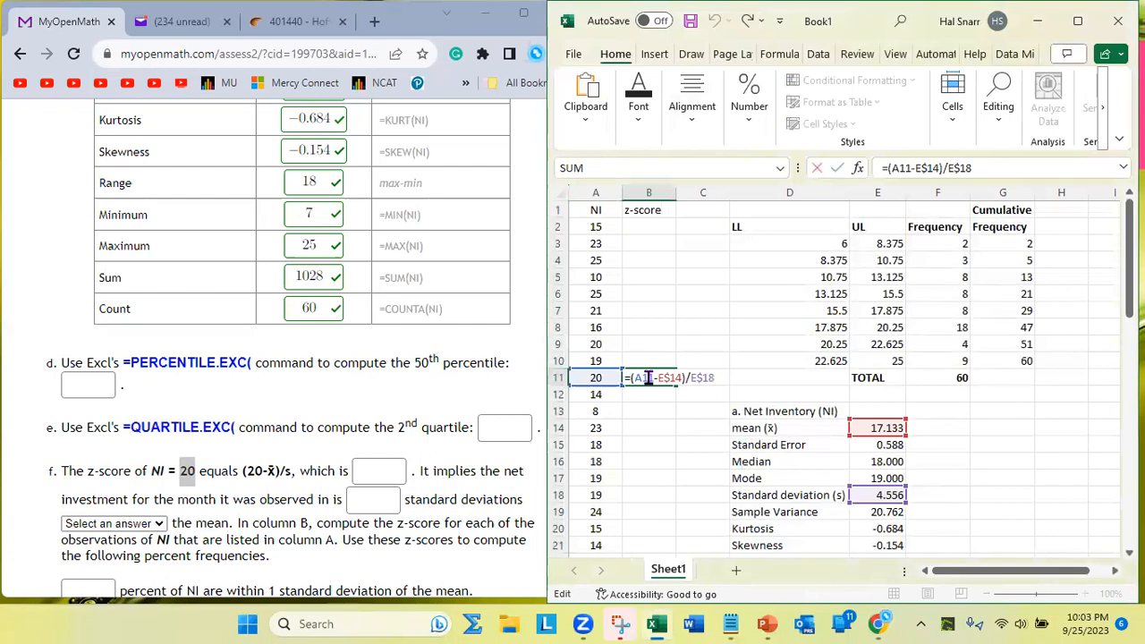
{"action": "key", "text": "Return"}
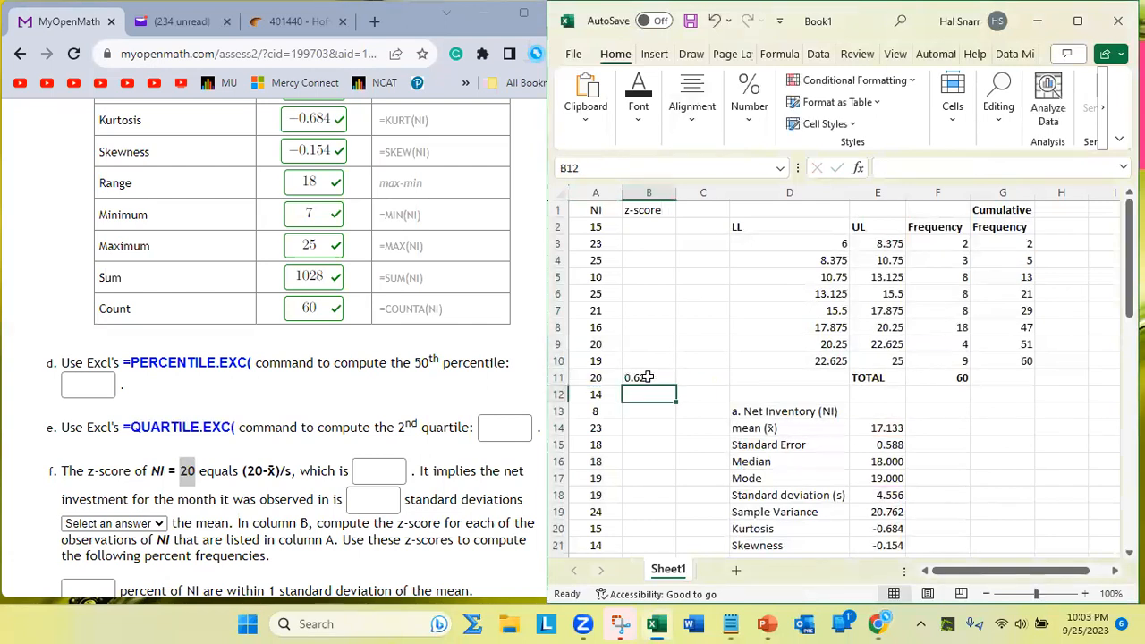
- Copy the B11 z-score, 0.629, into question f's z-score answer box
{"action": "left_click", "coordinate": [647, 377]}
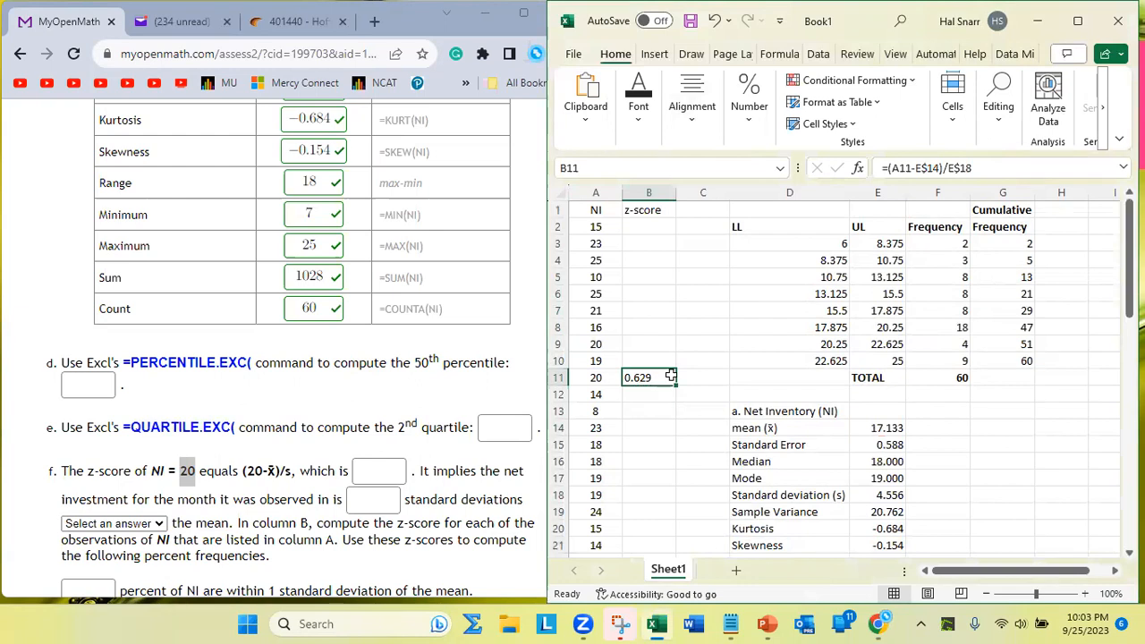
{"action": "key", "text": "ctrl+c"}
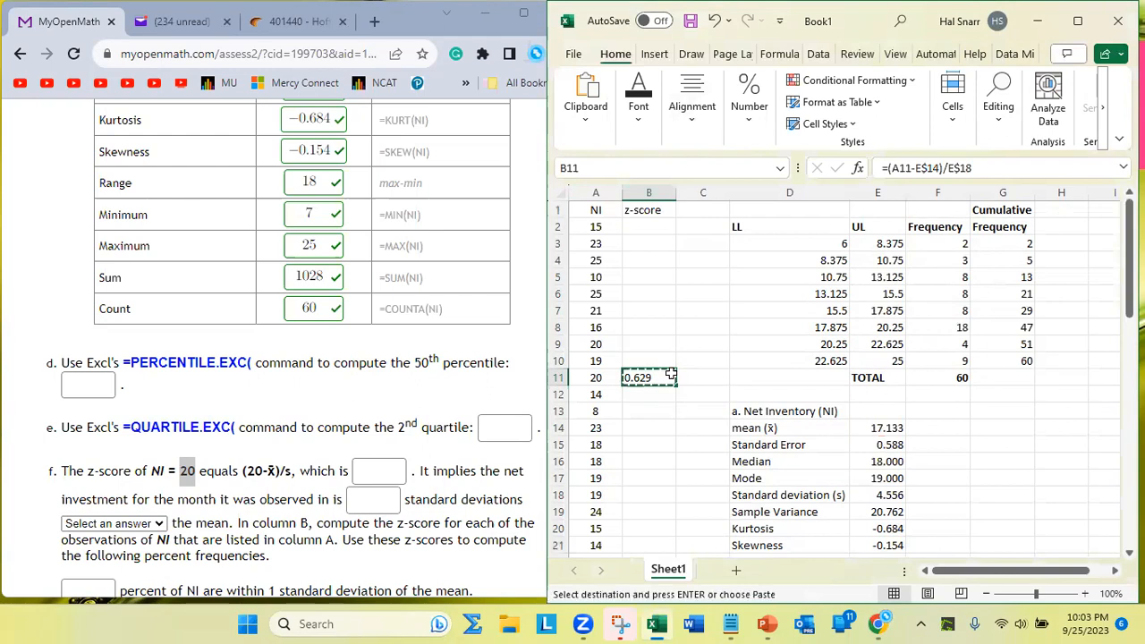
{"action": "left_click", "coordinate": [374, 470]}
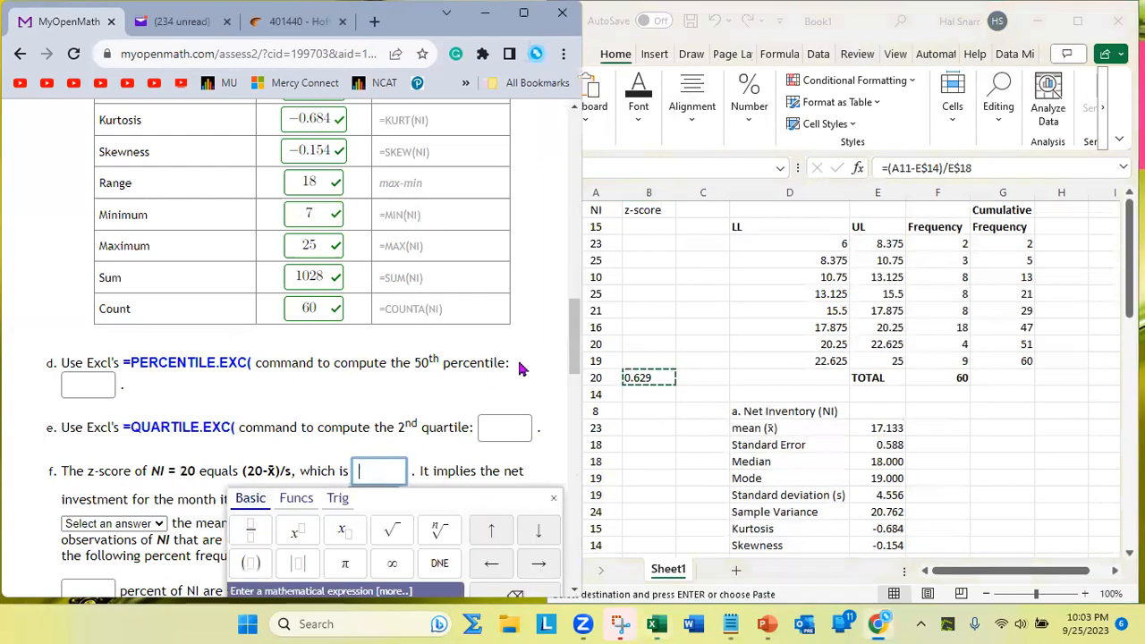
{"action": "key", "text": "ctrl+v"}
{"action": "left_click", "coordinate": [436, 447]}
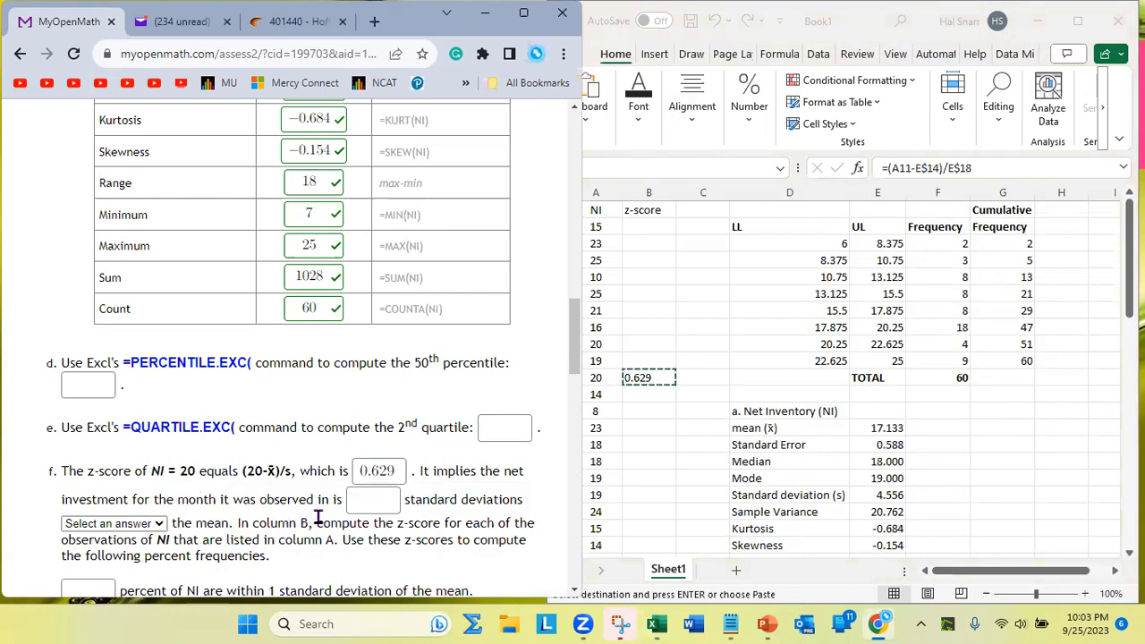
- Paste 0.629 as question f's number of standard deviations and choose above for its position relative to the mean
{"action": "left_click", "coordinate": [375, 500]}
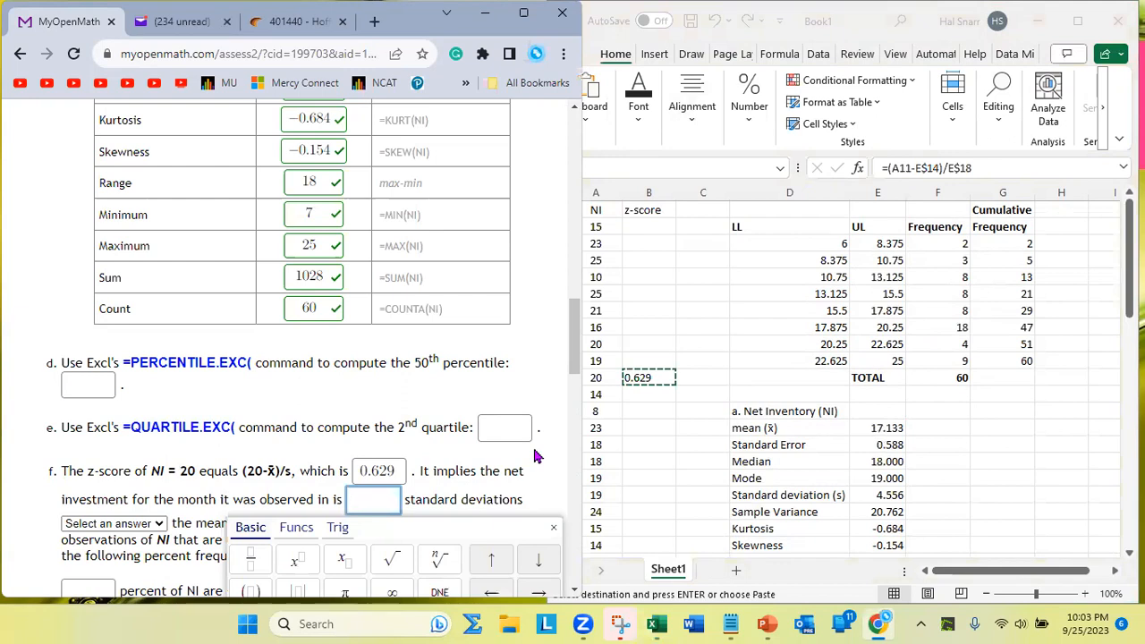
{"action": "key", "text": "ctrl+v"}
{"action": "left_click", "coordinate": [363, 471]}
{"action": "left_click", "coordinate": [448, 466]}
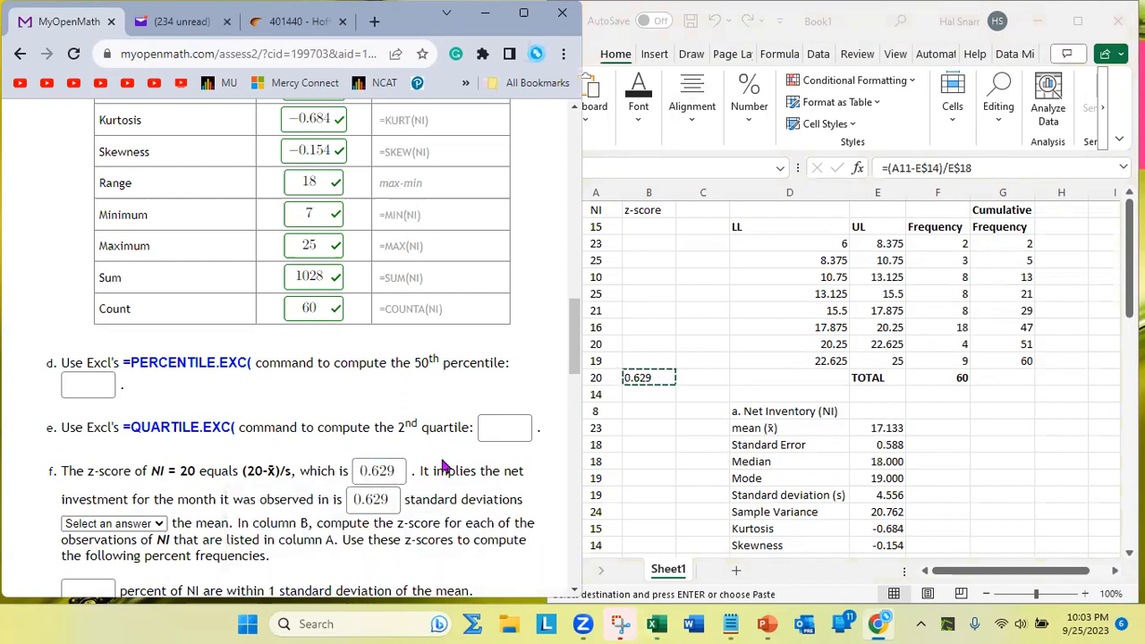
{"action": "left_click", "coordinate": [138, 523]}
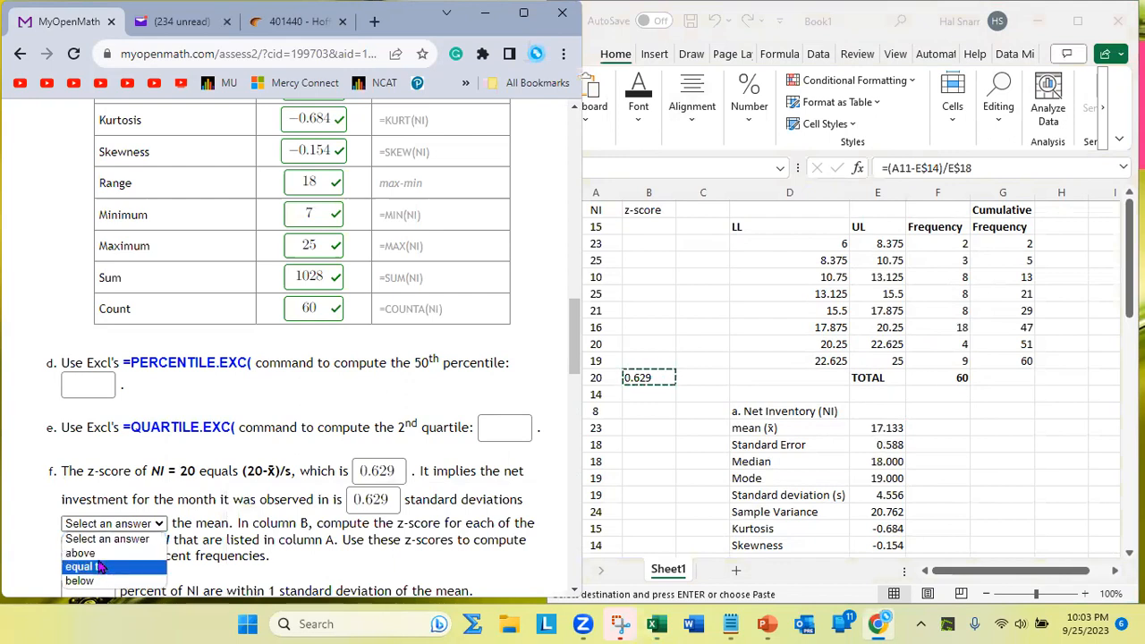
{"action": "left_click", "coordinate": [97, 553]}
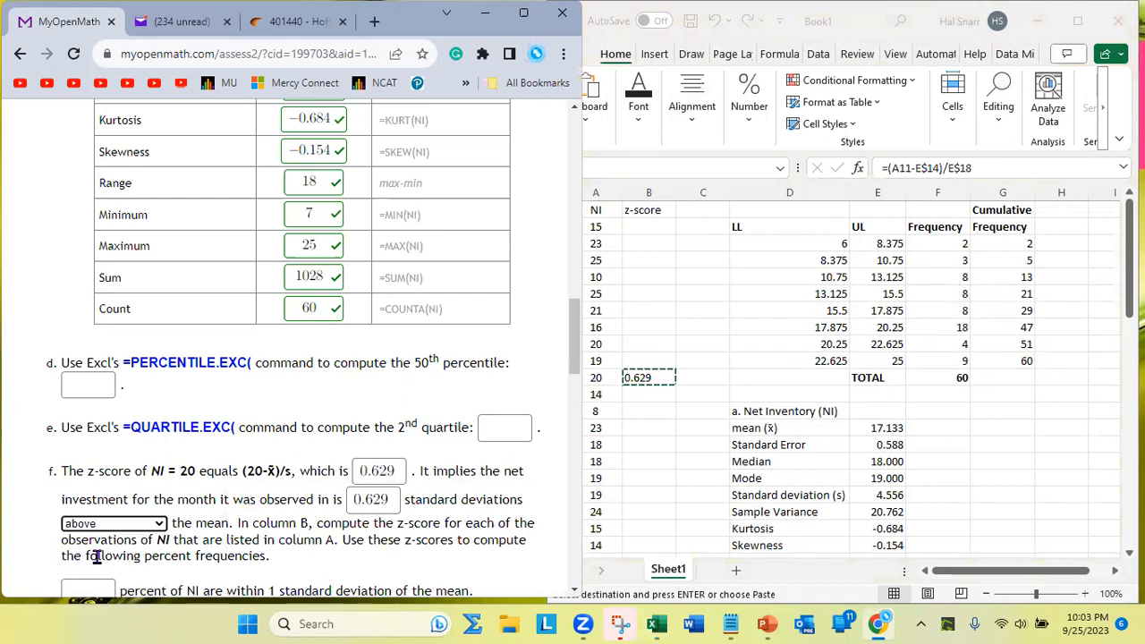
- Change question f's z-score answer to -0.629, and check B11, the observation in A11 and the mean in E14
{"action": "left_click", "coordinate": [357, 471]}
{"action": "type", "text": "-"}
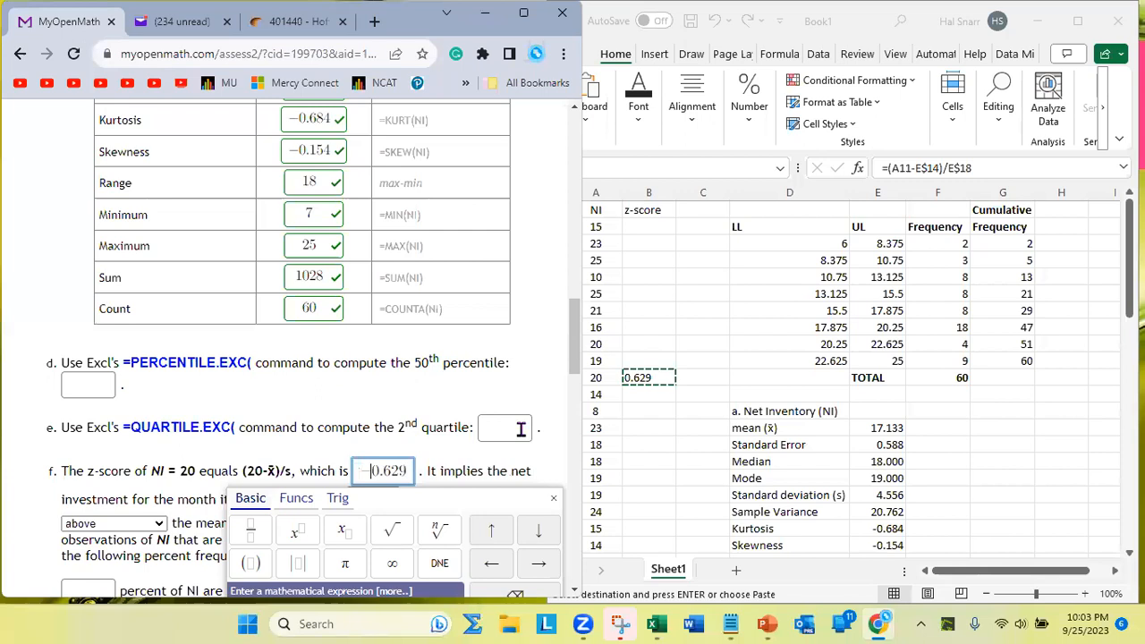
{"action": "left_click", "coordinate": [646, 380]}
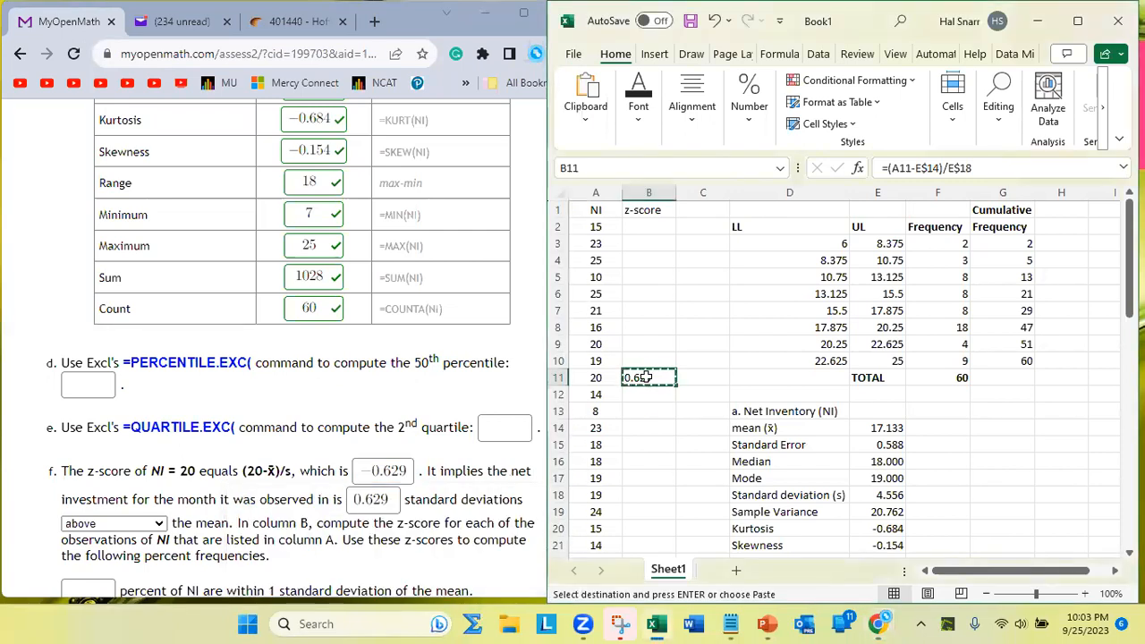
{"action": "left_click", "coordinate": [602, 379]}
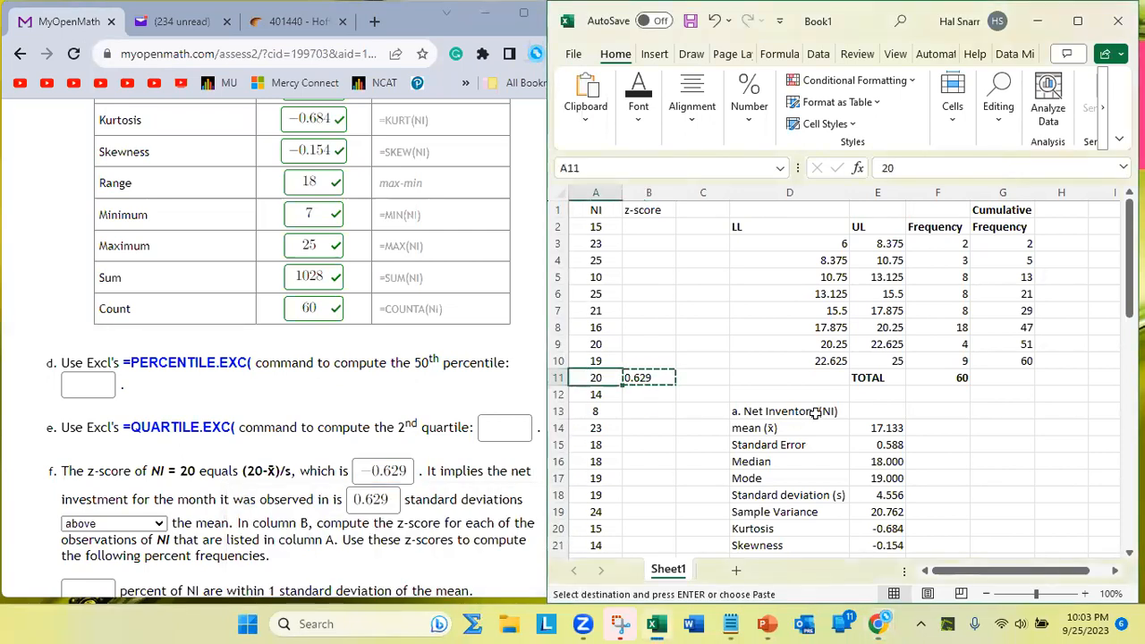
{"action": "left_click", "coordinate": [866, 428]}
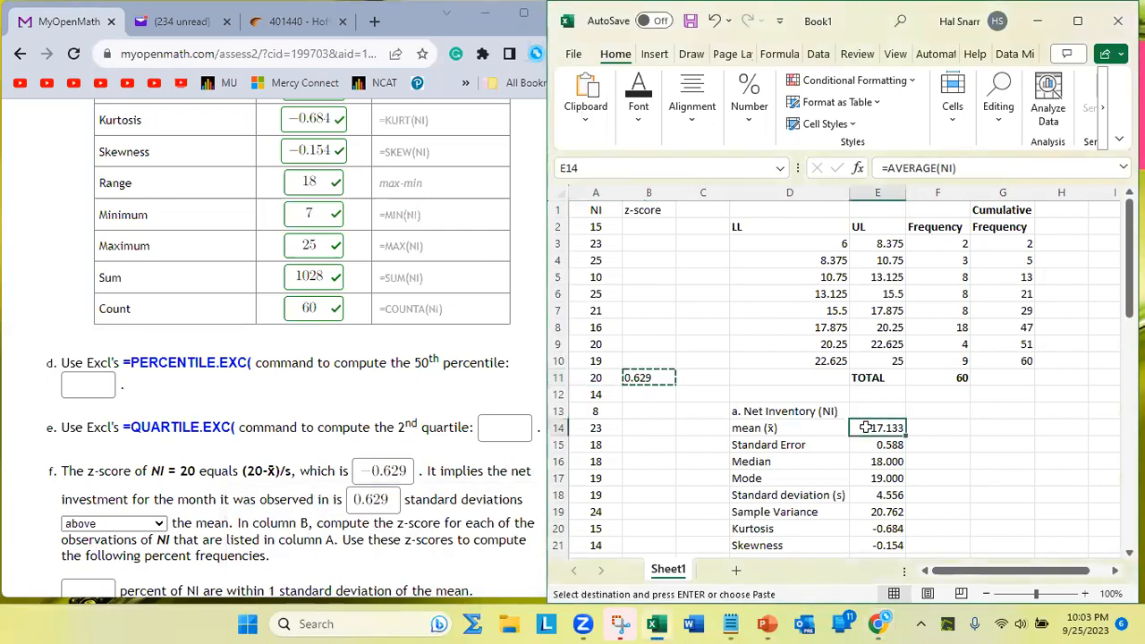
- Fill the z-score formula from B11 down to B12
{"action": "left_click", "coordinate": [666, 379]}
{"action": "left_click_drag", "start_coordinate": [673, 385], "coordinate": [678, 403]}
{"action": "left_click", "coordinate": [640, 394]}
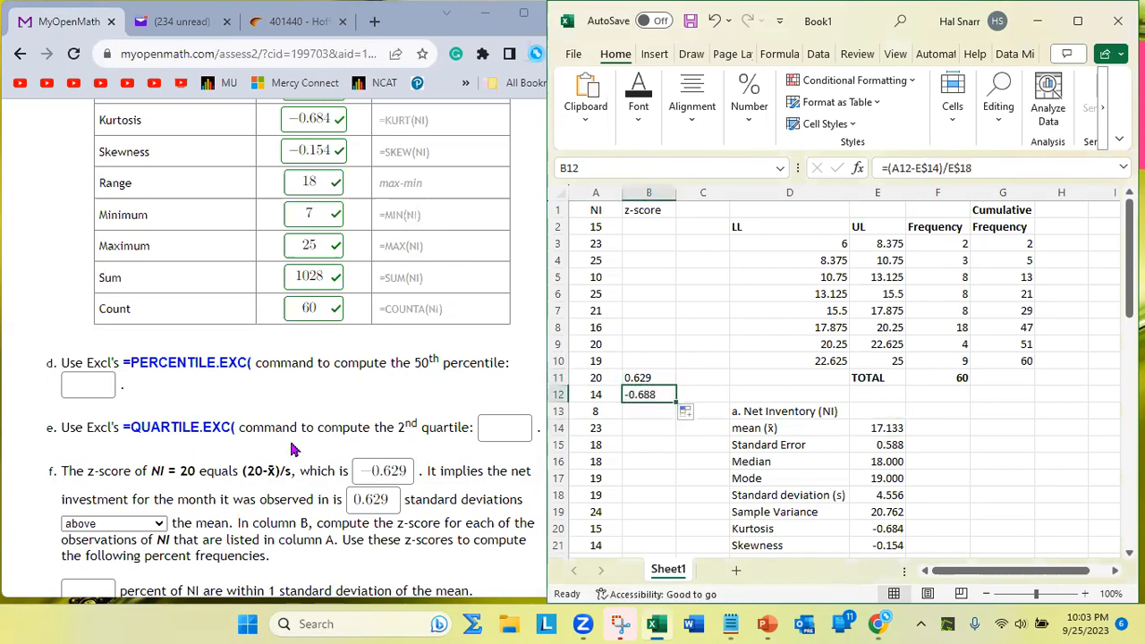
- Highlight the value 20 in question f's text and formula, and change the z-score answer to -0.688
{"action": "left_click", "coordinate": [185, 474]}
{"action": "double_click", "coordinate": [188, 471]}
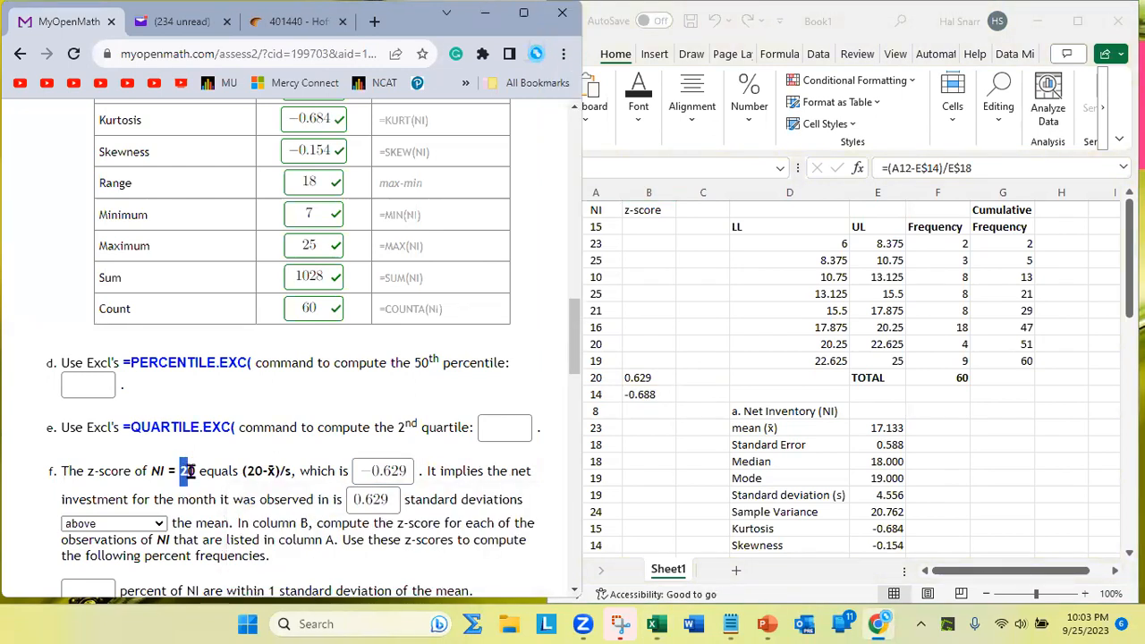
{"action": "left_click_drag", "start_coordinate": [244, 471], "coordinate": [260, 474]}
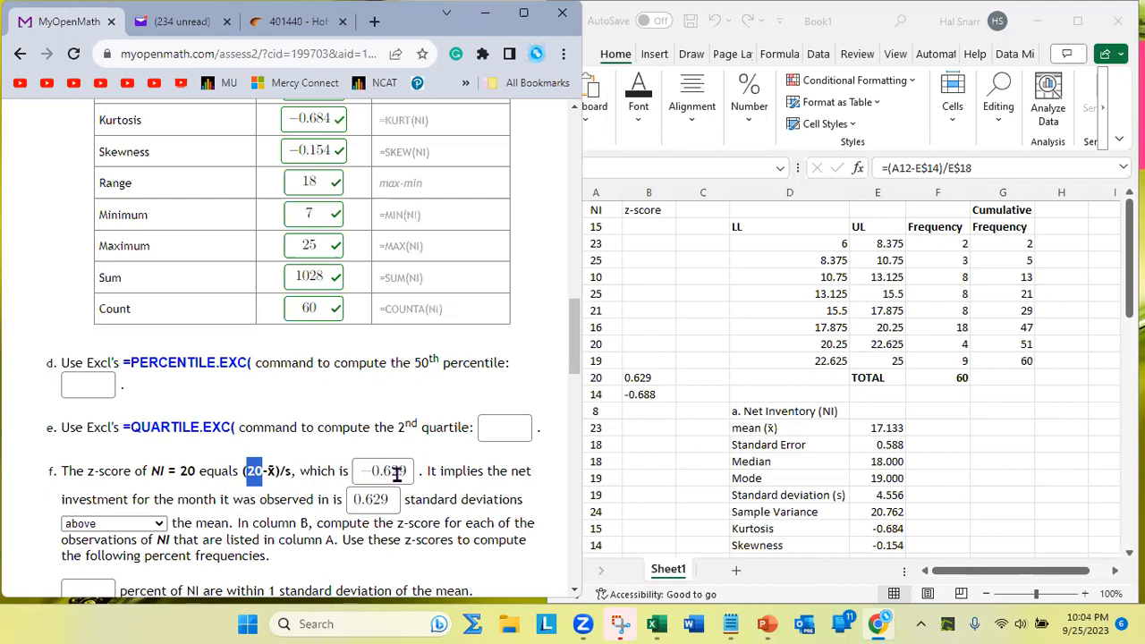
{"action": "left_click_drag", "start_coordinate": [390, 473], "coordinate": [418, 472]}
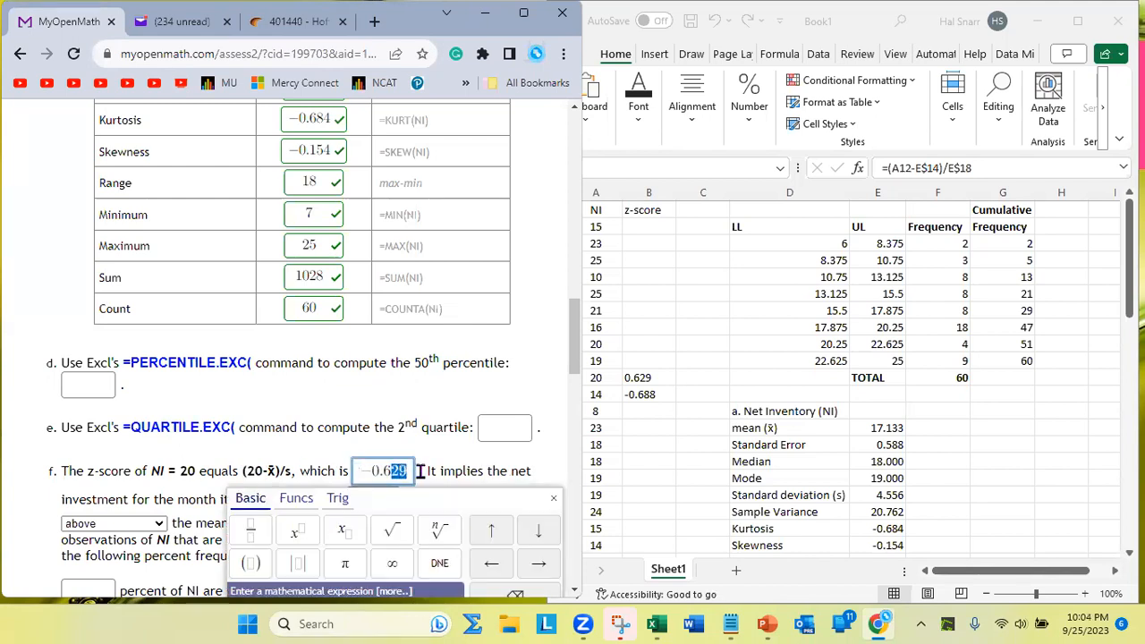
{"action": "type", "text": "88"}
{"action": "left_click", "coordinate": [354, 424]}
- Change question f's standard deviations answer to 0.688 and its position relative to the mean to below, and highlight NI = 20
{"action": "left_click", "coordinate": [375, 506]}
{"action": "left_click_drag", "start_coordinate": [374, 501], "coordinate": [388, 501]}
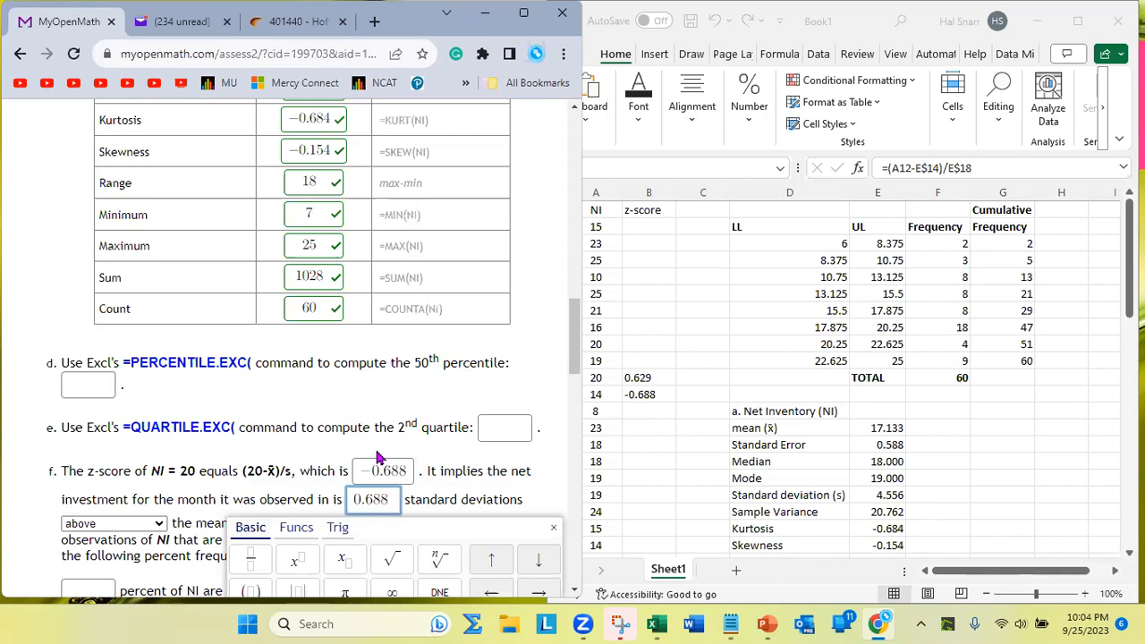
{"action": "left_click", "coordinate": [372, 470]}
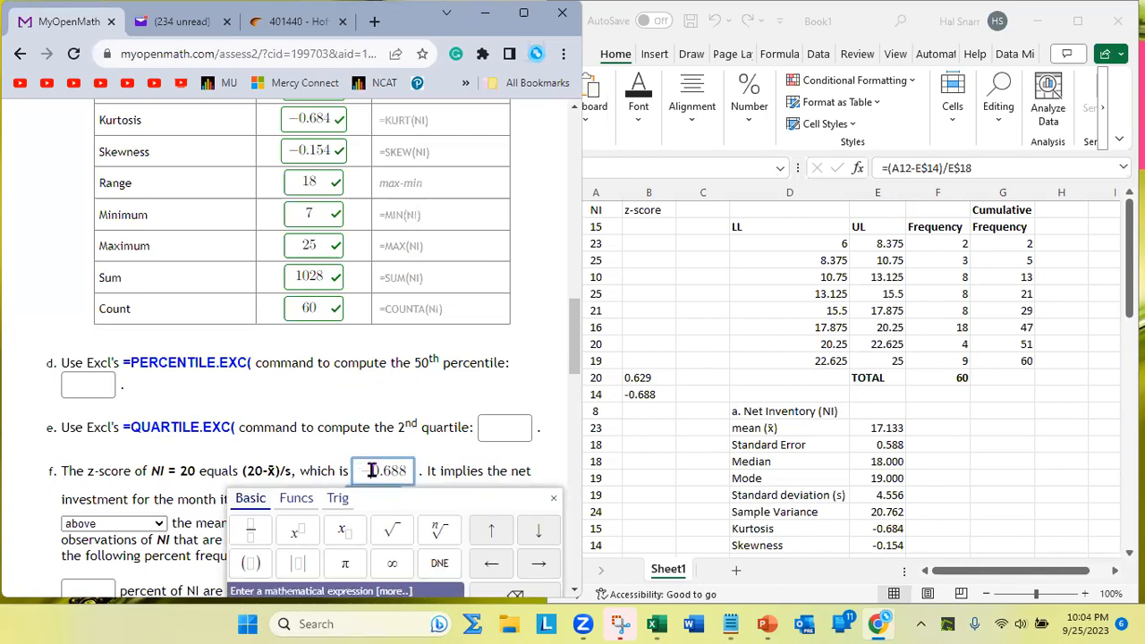
{"action": "left_click", "coordinate": [108, 523]}
{"action": "left_click", "coordinate": [85, 580]}
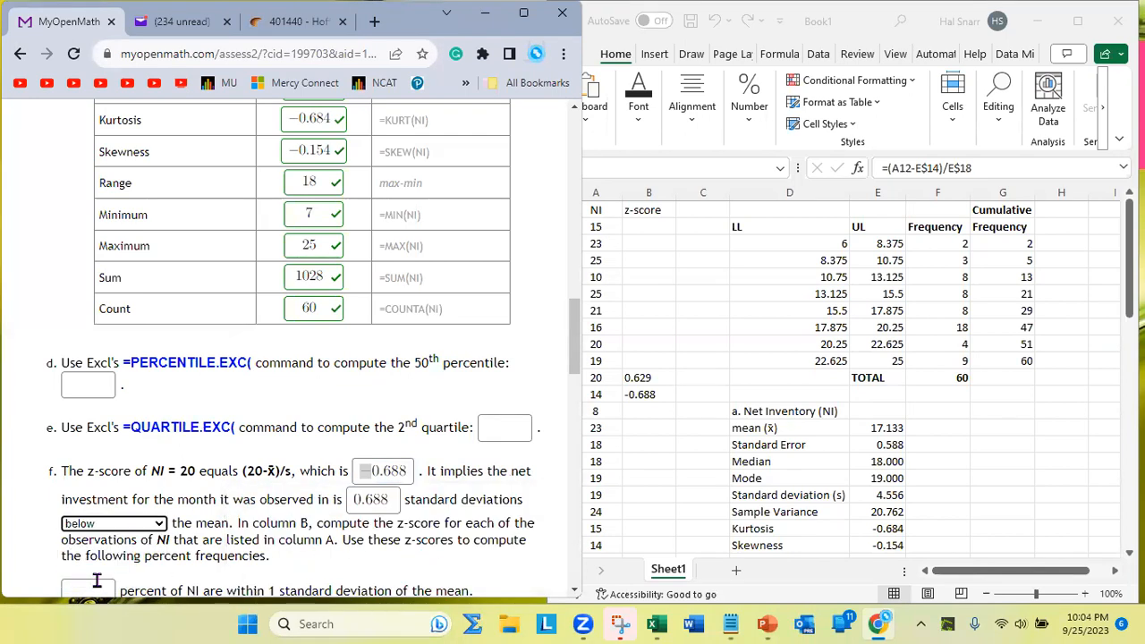
{"action": "double_click", "coordinate": [186, 470]}
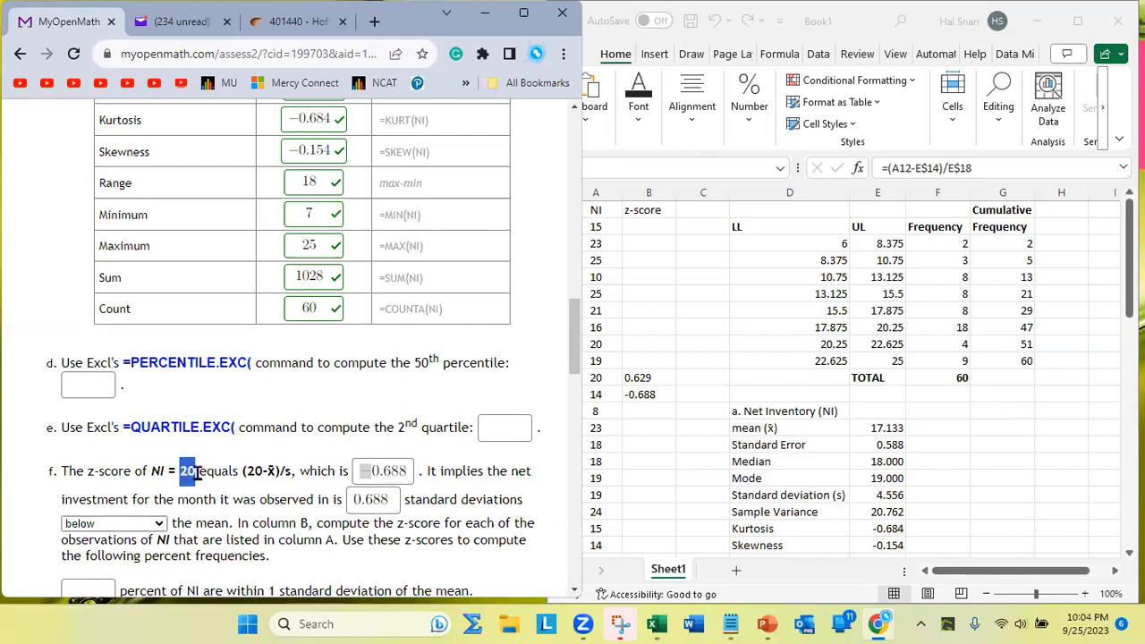
- Highlight the 20 in question f's text and formula, and check the z-score formula in B12
{"action": "left_click_drag", "start_coordinate": [247, 471], "coordinate": [258, 471]}
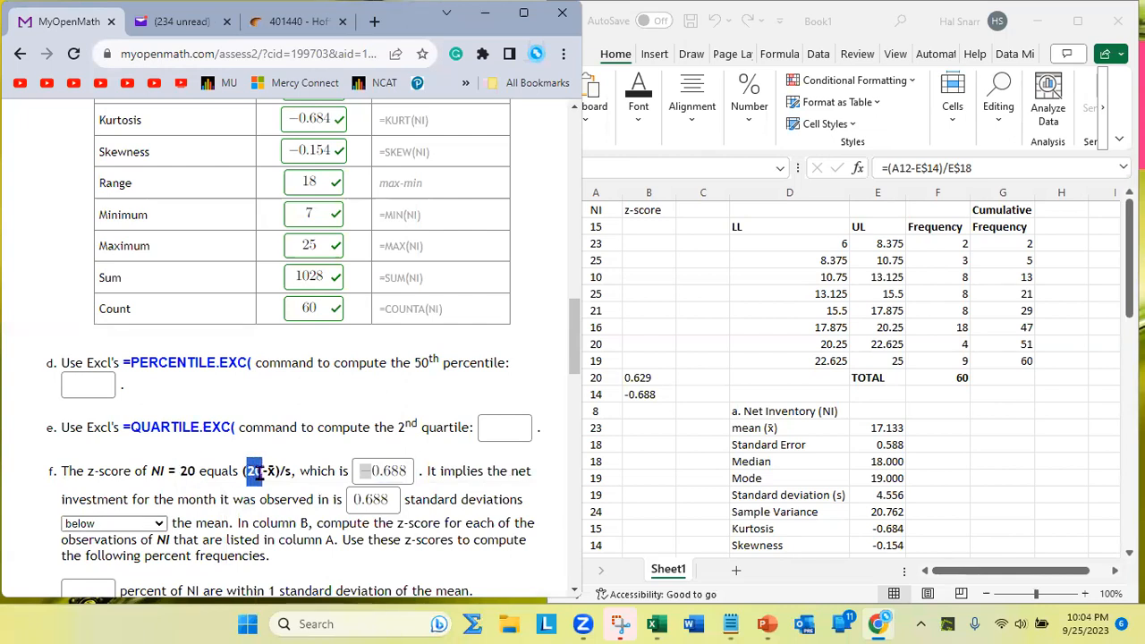
{"action": "left_click", "coordinate": [644, 394]}
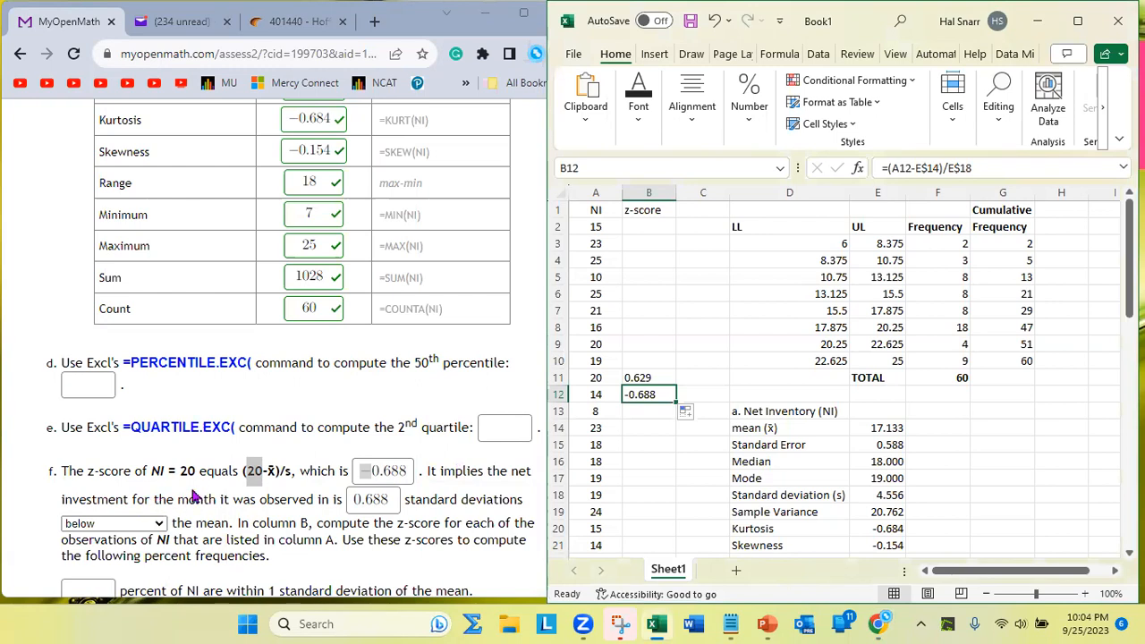
{"action": "left_click_drag", "start_coordinate": [180, 470], "coordinate": [262, 478]}
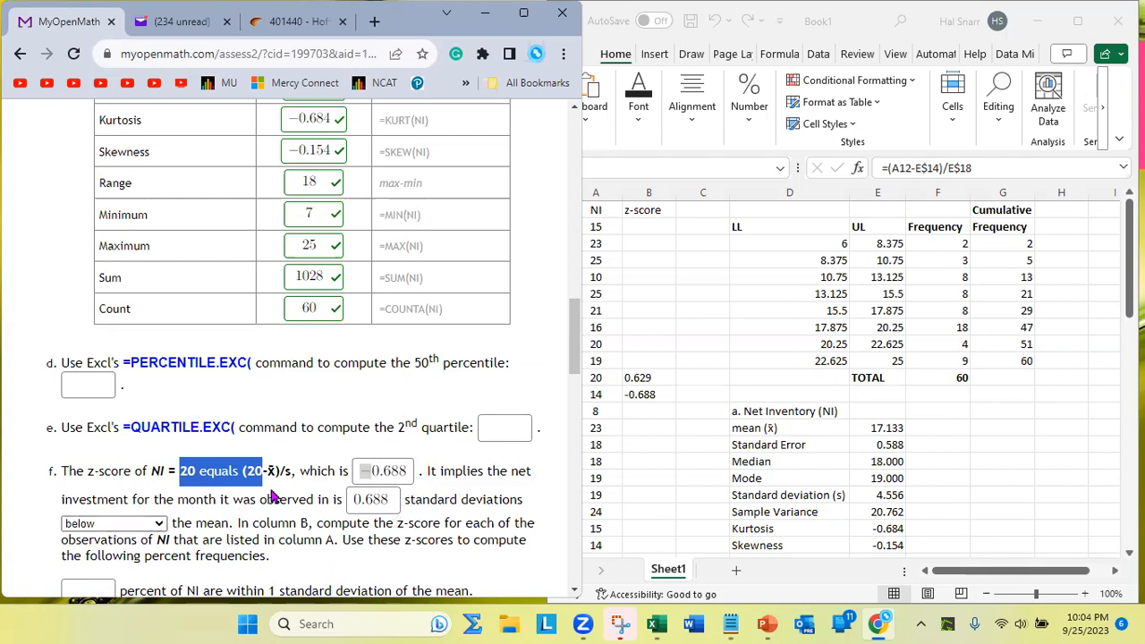
{"action": "left_click", "coordinate": [277, 496]}
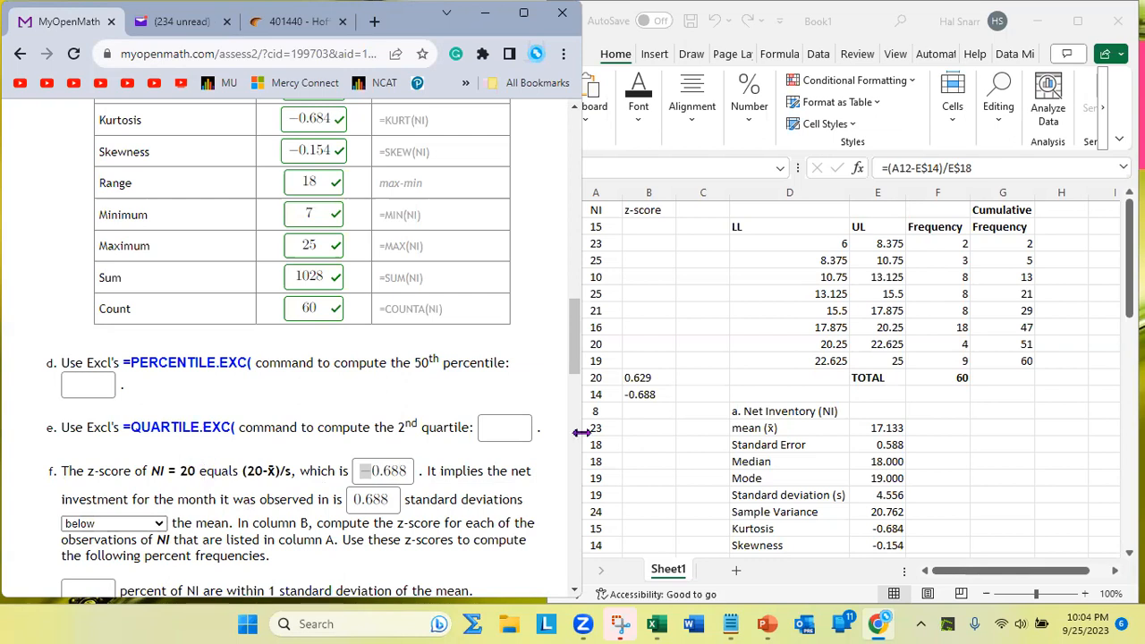
- Replace question f's z-score answer with 0.629, copied from B11
{"action": "left_click", "coordinate": [664, 376]}
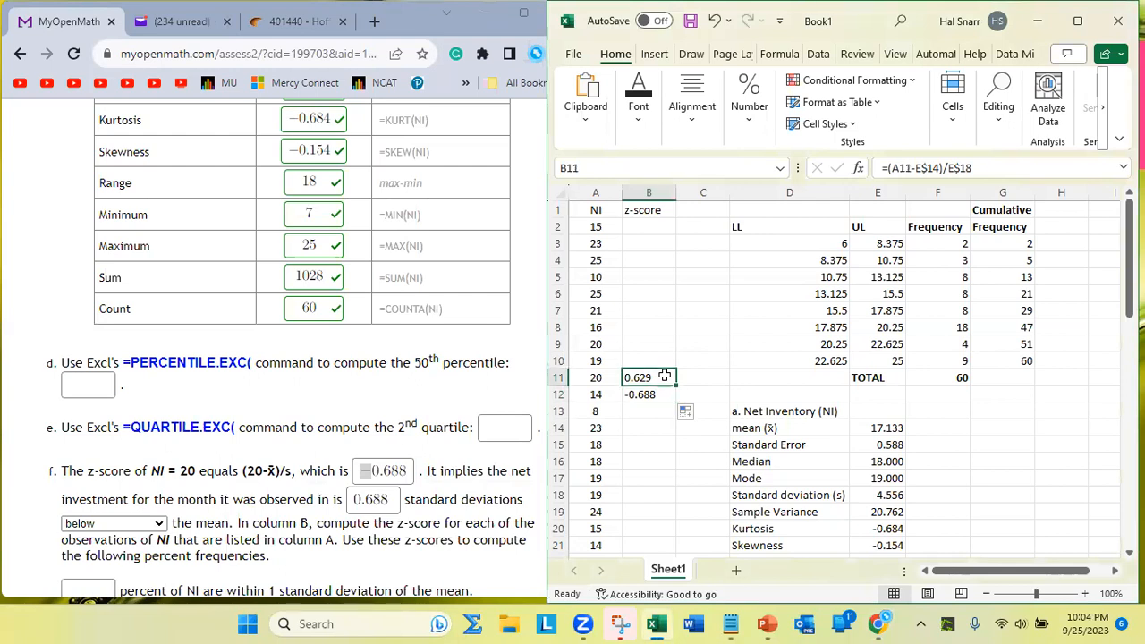
{"action": "key", "text": "ctrl+c"}
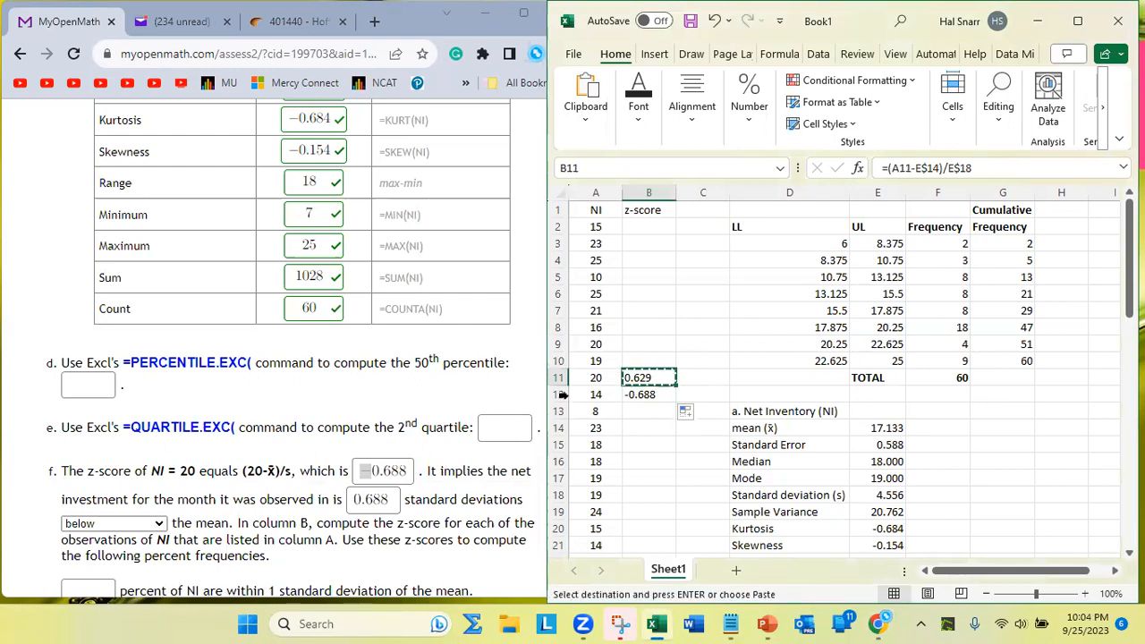
{"action": "left_click", "coordinate": [407, 469]}
{"action": "left_click_drag", "start_coordinate": [407, 469], "coordinate": [320, 475]}
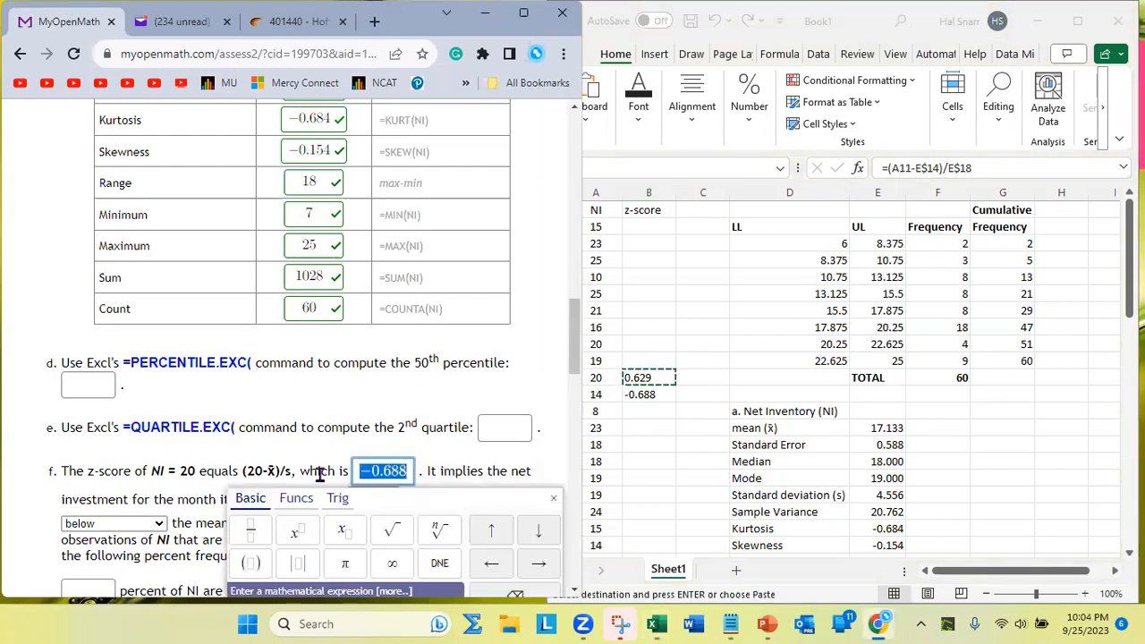
{"action": "key", "text": "ctrl+v"}
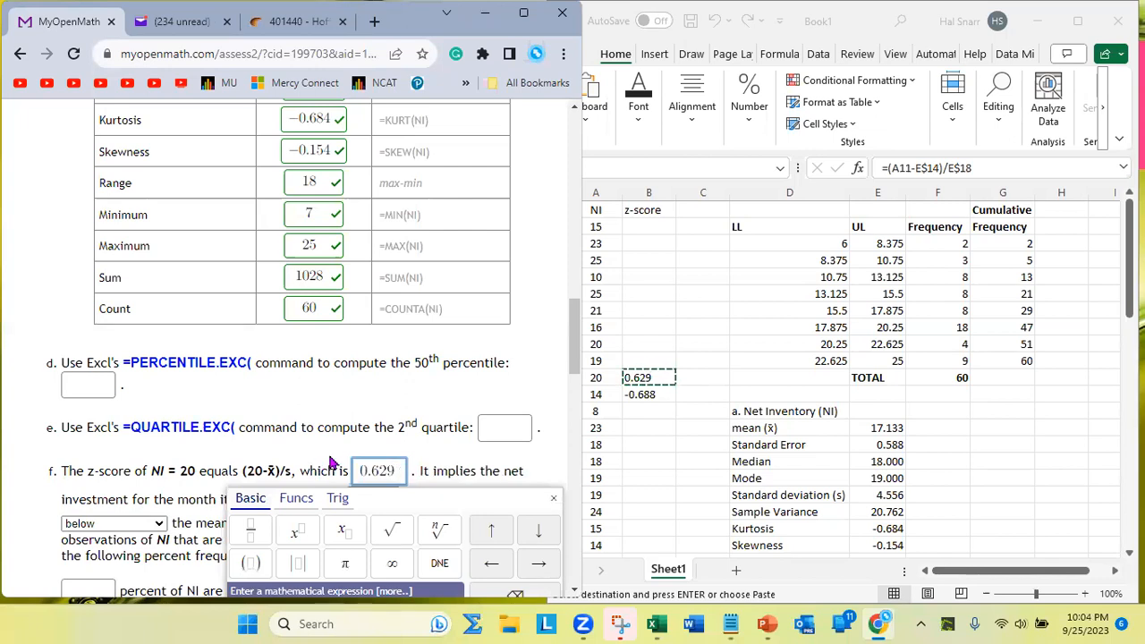
{"action": "left_click", "coordinate": [332, 466]}
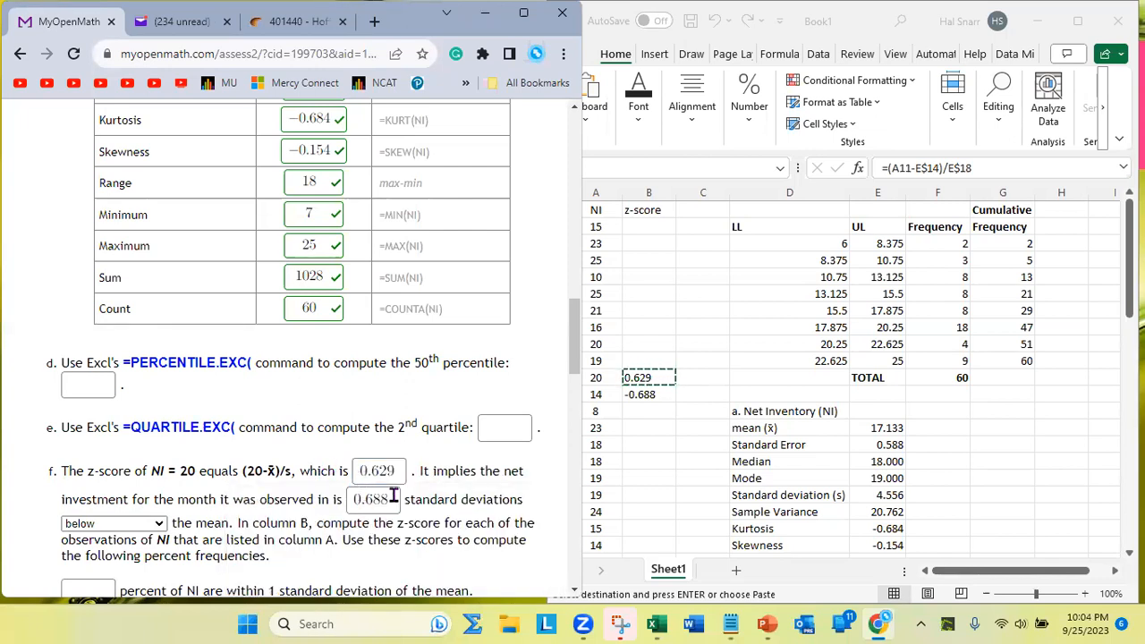
- Change question f's standard deviations answer to 0.629 and its position relative to the mean to above
{"action": "left_click_drag", "start_coordinate": [393, 495], "coordinate": [308, 498]}
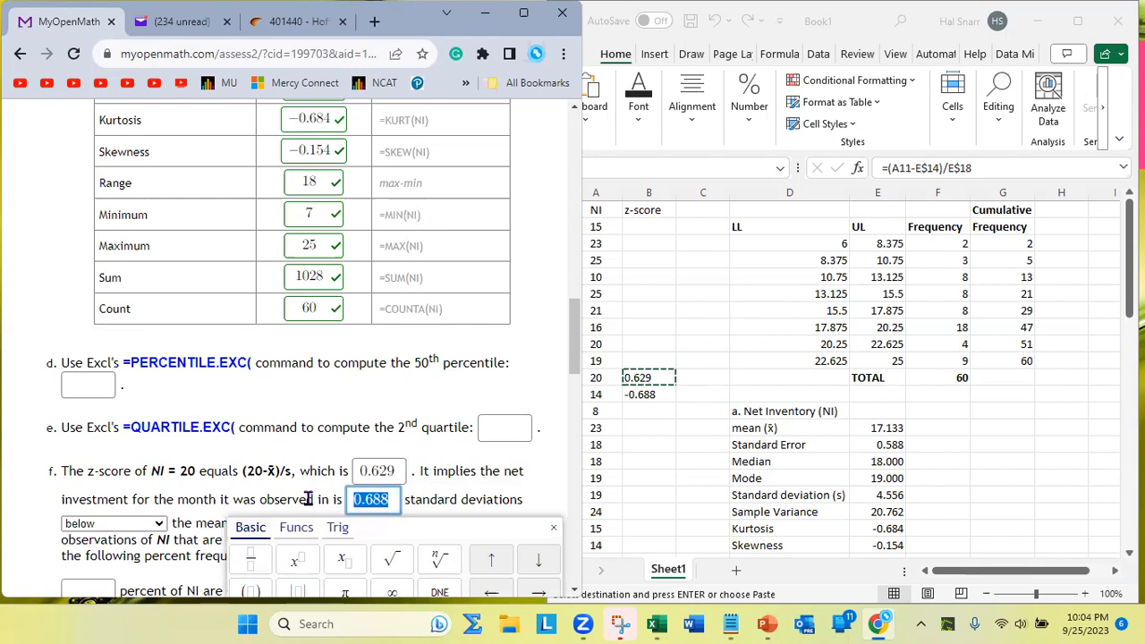
{"action": "key", "text": "ctrl+v"}
{"action": "left_click", "coordinate": [111, 525]}
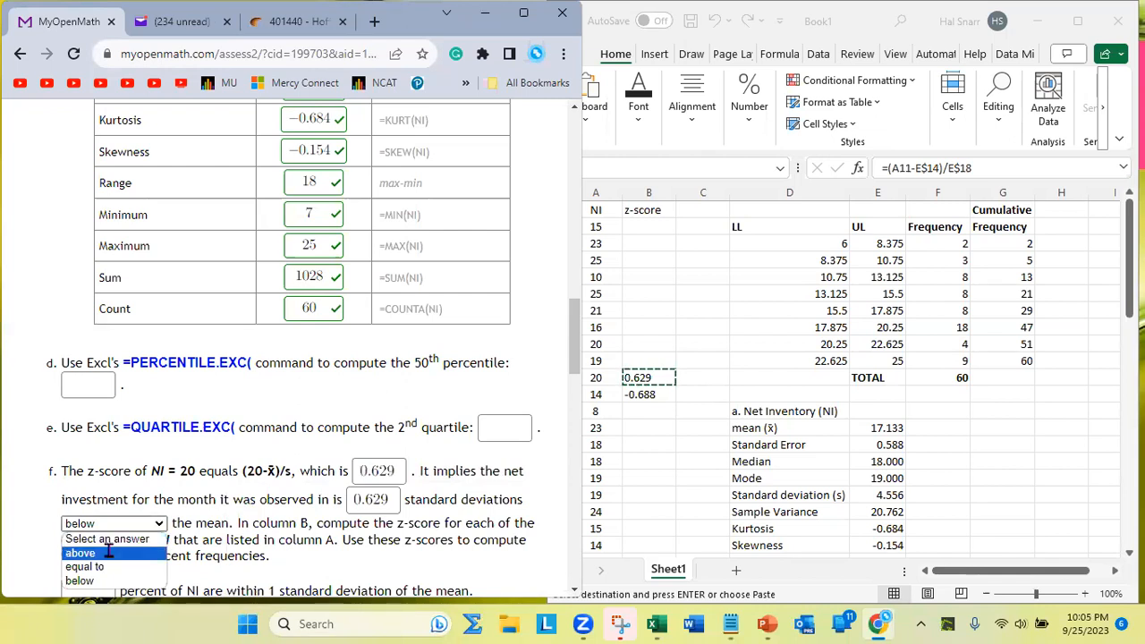
{"action": "left_click", "coordinate": [108, 553]}
- Compare NI = 20 in question f with the mean in E14, and view the percent frequency questions below
{"action": "left_click", "coordinate": [190, 472]}
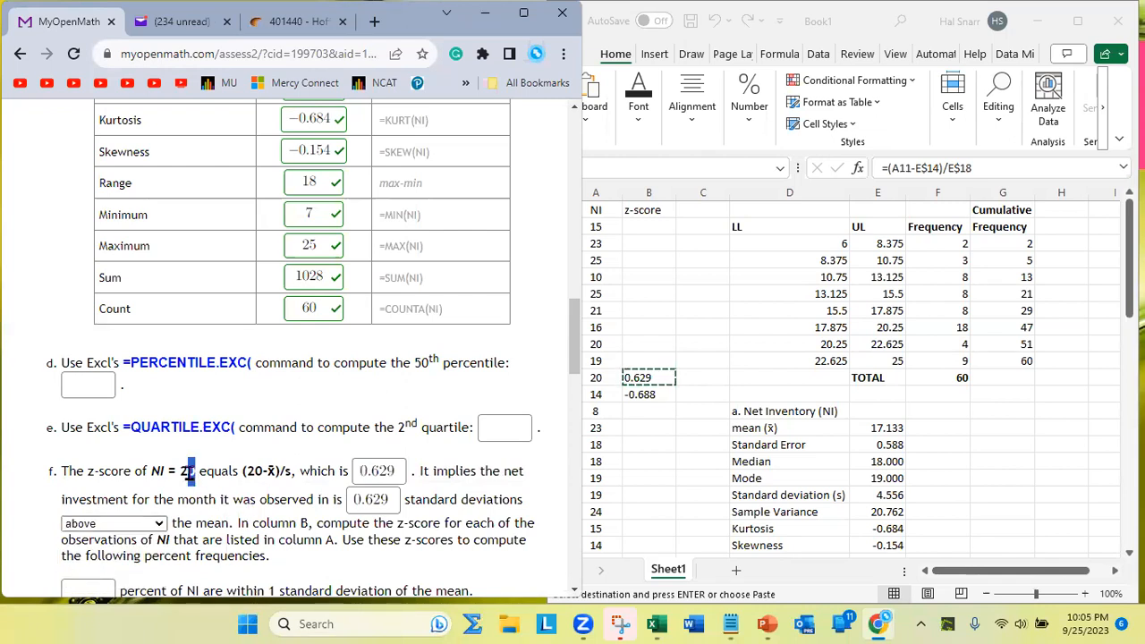
{"action": "double_click", "coordinate": [188, 471]}
{"action": "left_click", "coordinate": [881, 429]}
{"action": "left_click", "coordinate": [881, 429]}
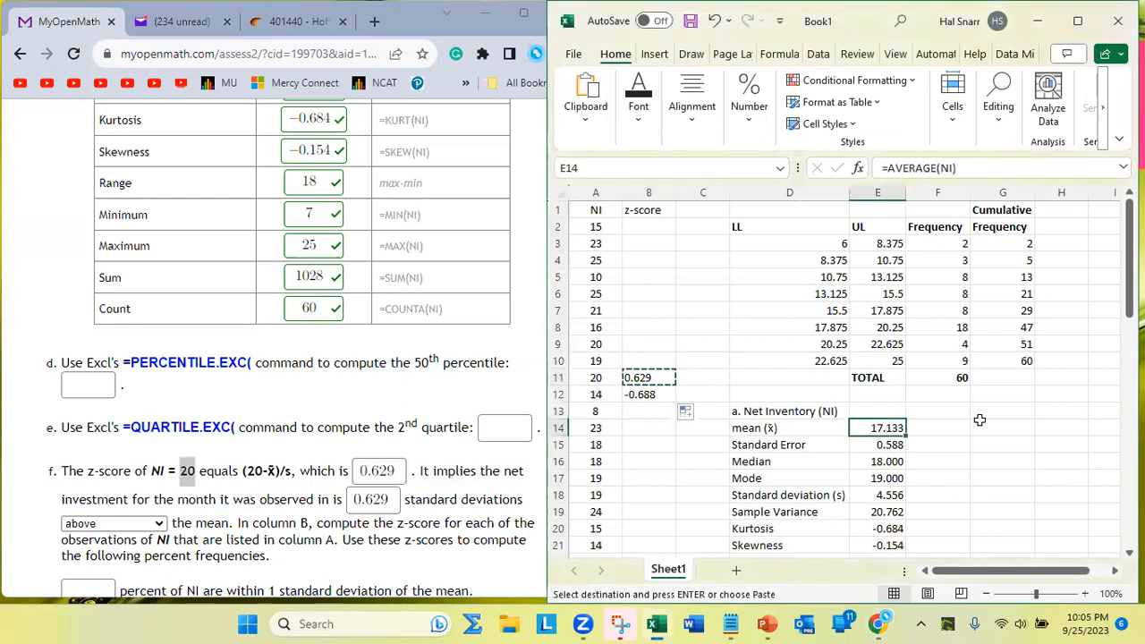
{"action": "scroll", "coordinate": [597, 502], "scroll_direction": "down", "scroll_amount": 1}
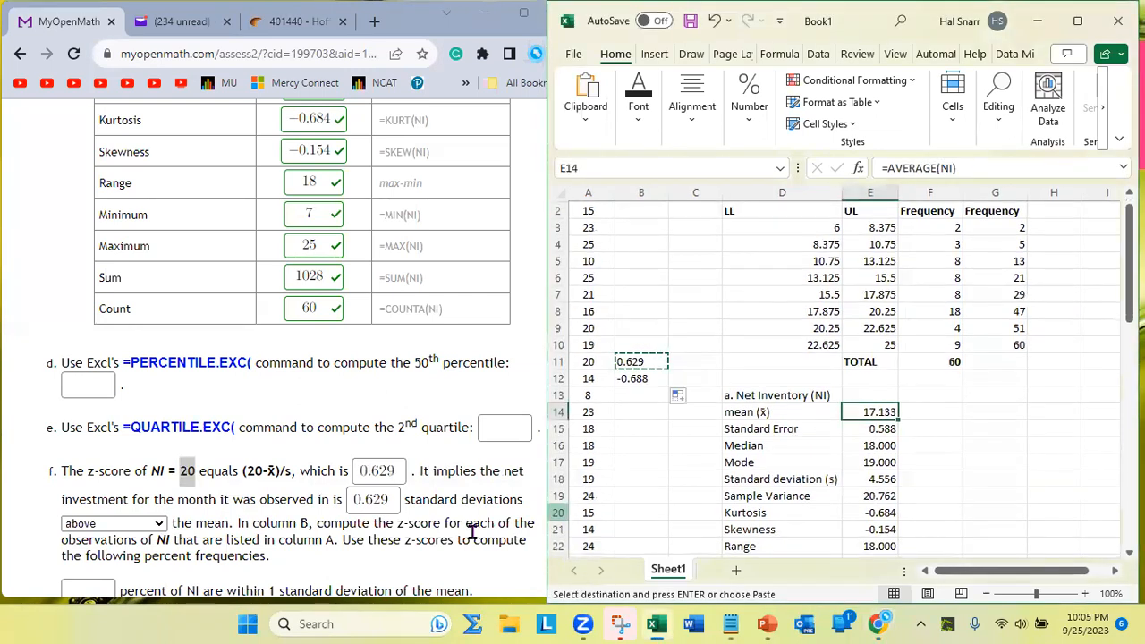
{"action": "scroll", "coordinate": [447, 540], "scroll_direction": "down", "scroll_amount": 1}
{"action": "scroll", "coordinate": [447, 539], "scroll_direction": "down", "scroll_amount": 1}
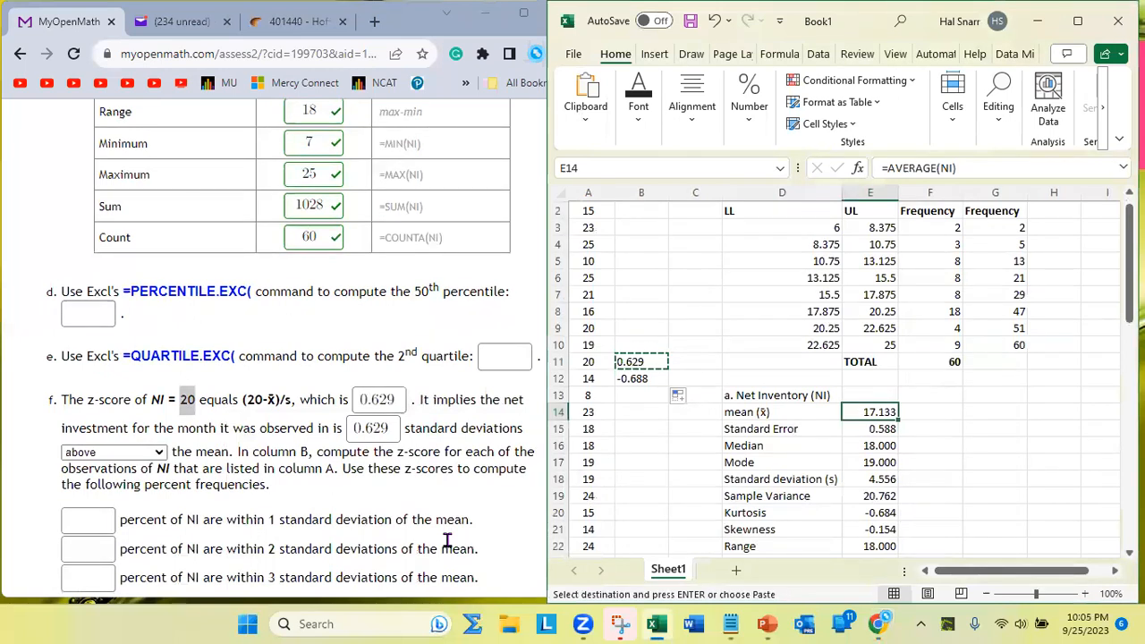
- Fill the z-score formula from B11 up to B2 and from B12 down to B61
{"action": "left_click", "coordinate": [641, 410]}
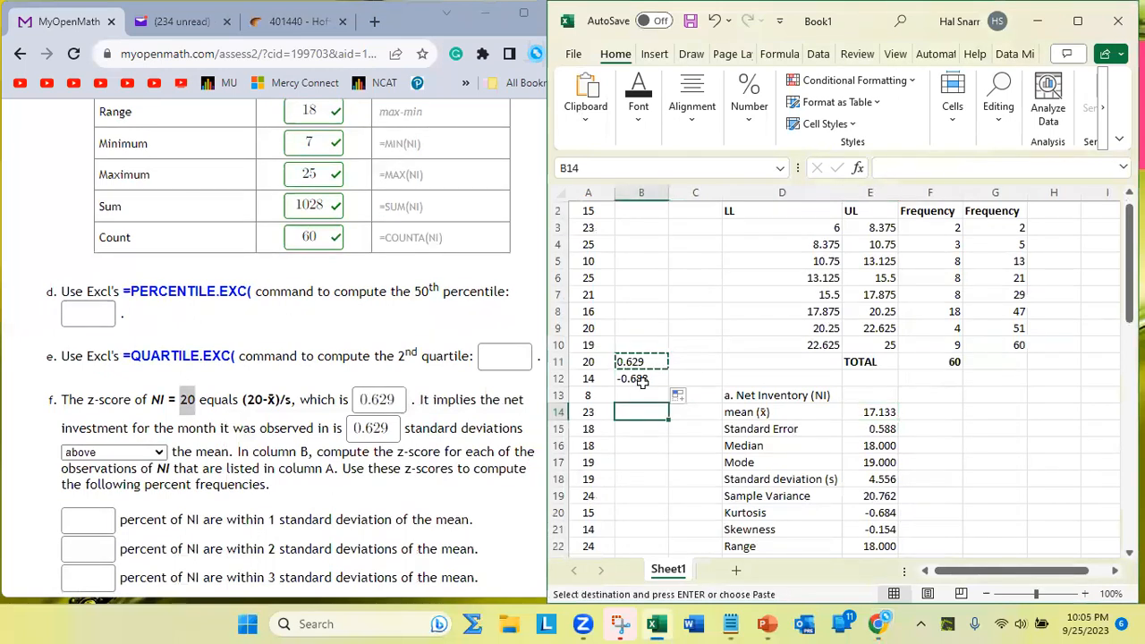
{"action": "left_click", "coordinate": [644, 361]}
{"action": "left_click_drag", "start_coordinate": [671, 371], "coordinate": [673, 229]}
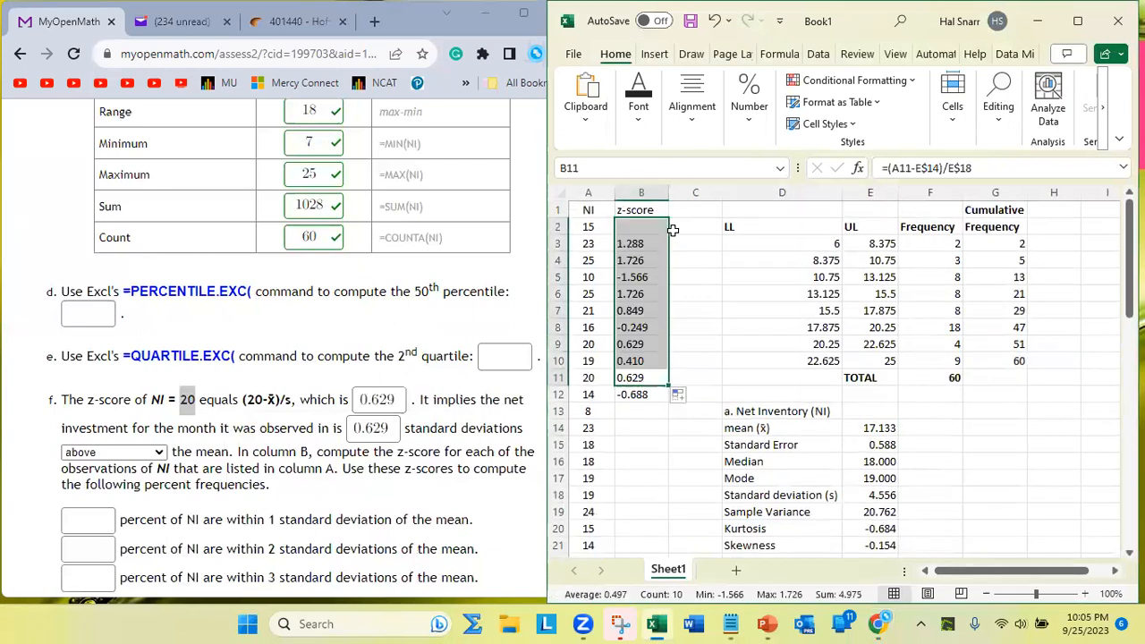
{"action": "left_click", "coordinate": [646, 395]}
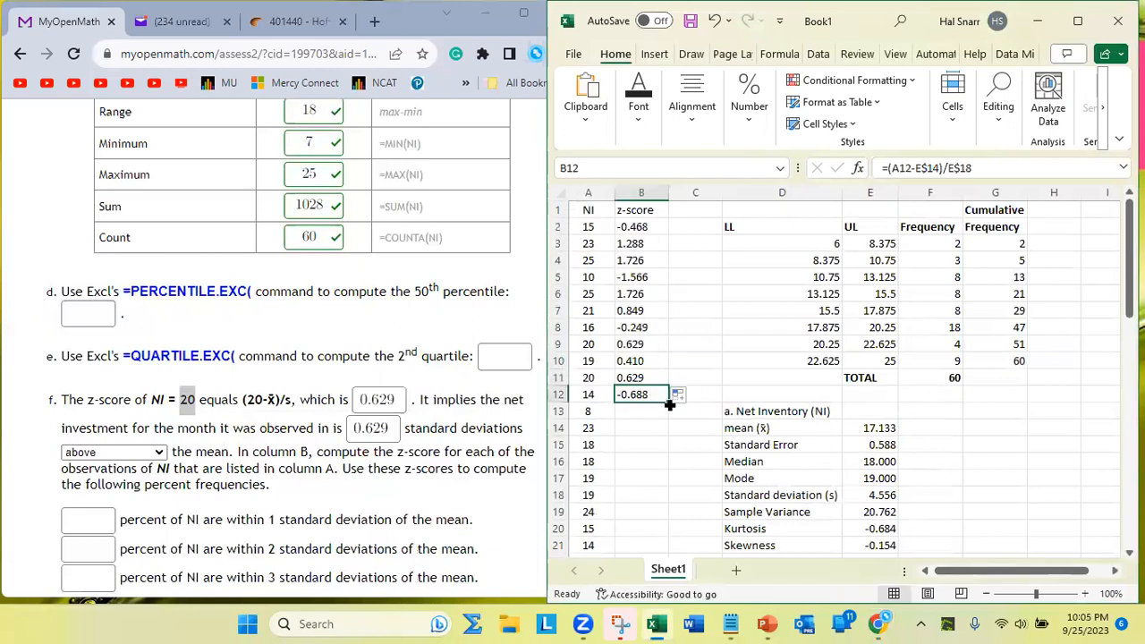
{"action": "double_click", "coordinate": [669, 402]}
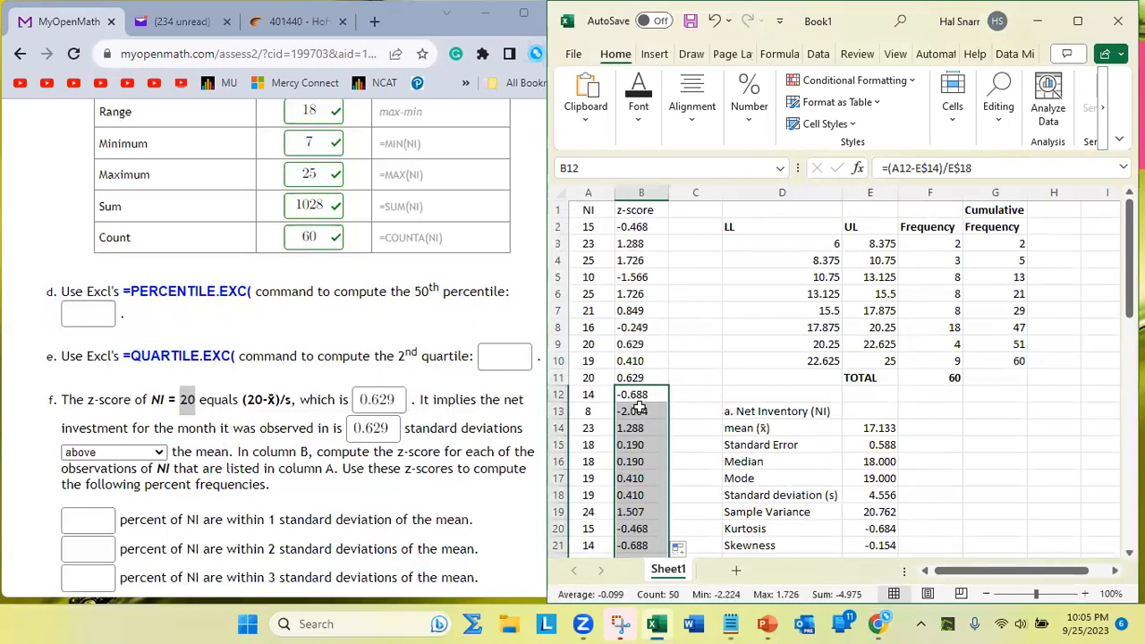
- Examine B13's z-score formula, highlighting its references to the mean, the standard deviation and the observation
{"action": "double_click", "coordinate": [638, 408]}
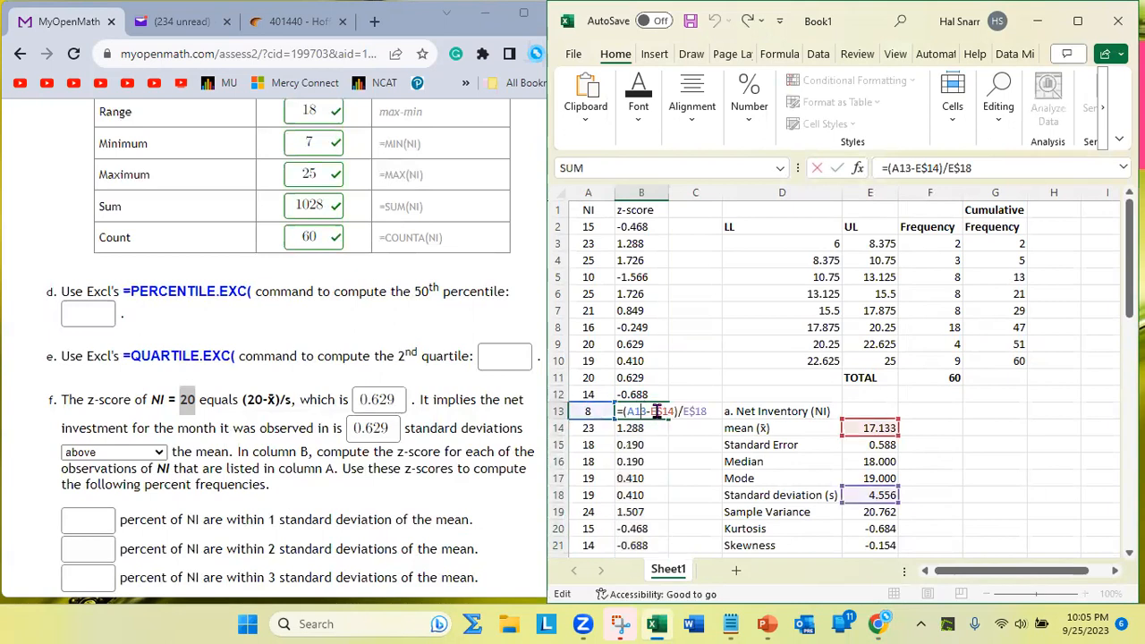
{"action": "left_click_drag", "start_coordinate": [656, 410], "coordinate": [672, 411]}
{"action": "left_click_drag", "start_coordinate": [684, 412], "coordinate": [706, 411]}
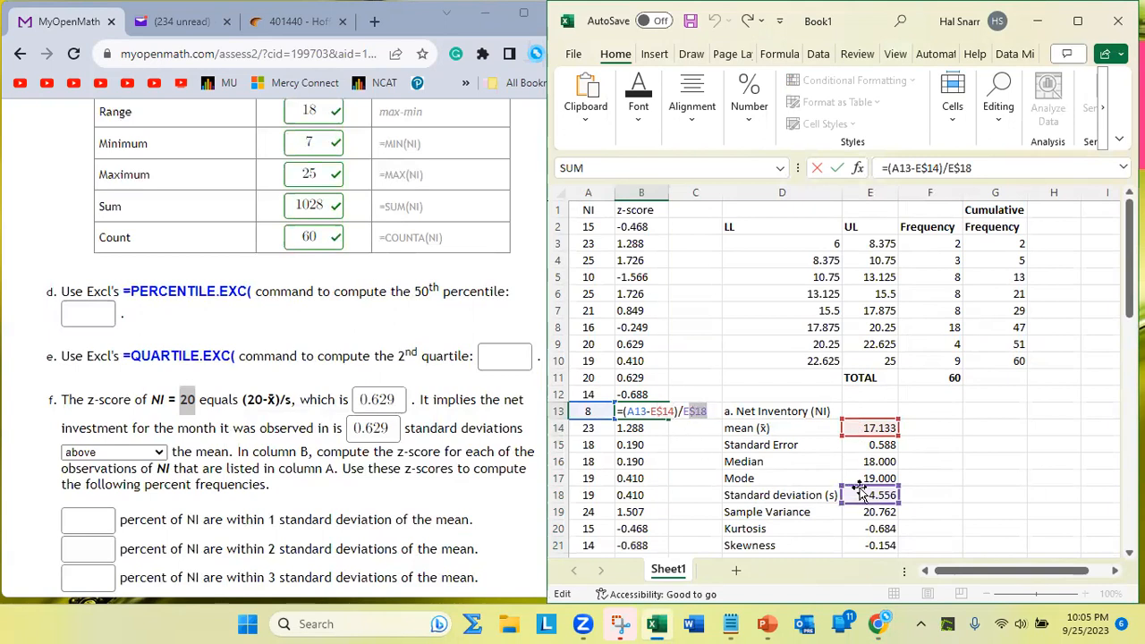
{"action": "left_click", "coordinate": [636, 412]}
{"action": "double_click", "coordinate": [636, 412]}
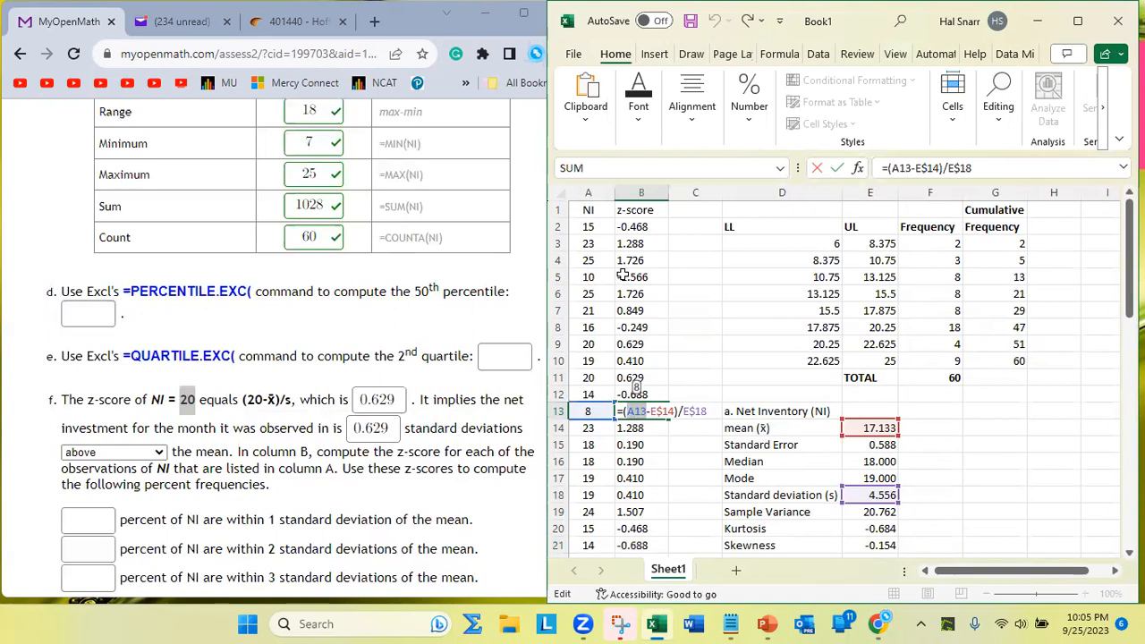
{"action": "key", "text": "Return"}
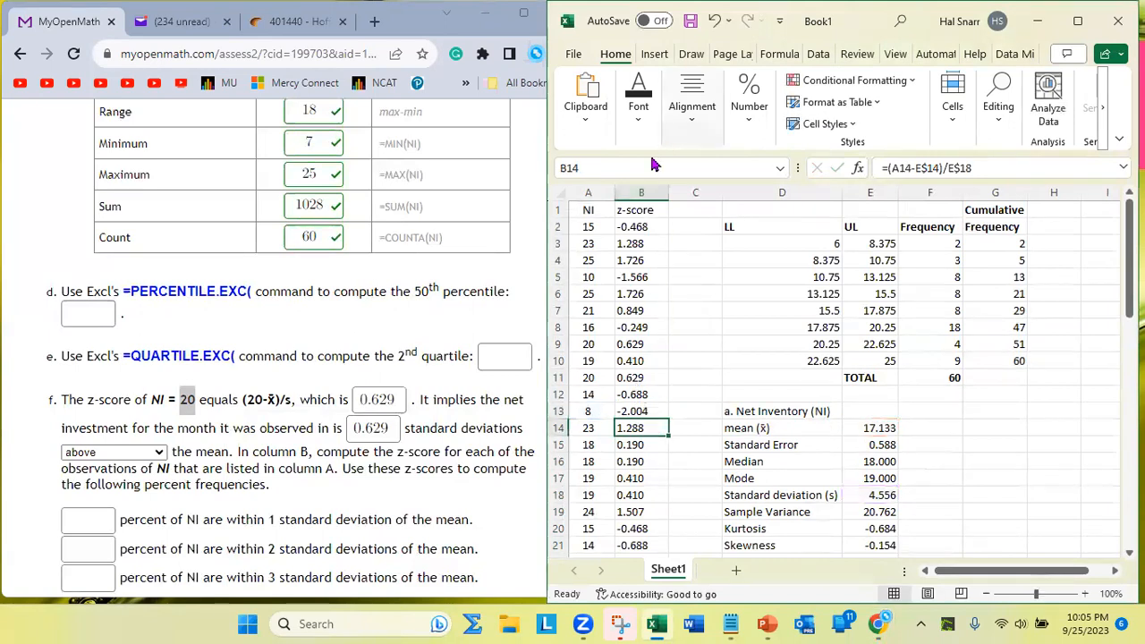
- Select the z-scores in B2:B61 and check their average
{"action": "left_click", "coordinate": [631, 227]}
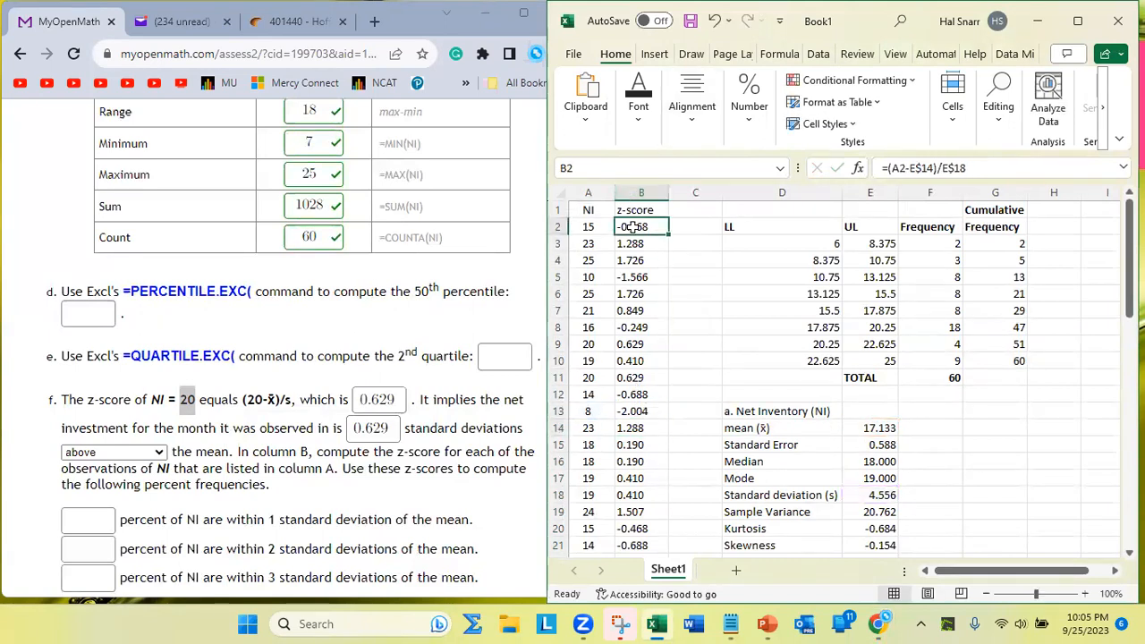
{"action": "left_click_drag", "start_coordinate": [631, 227], "coordinate": [669, 387]}
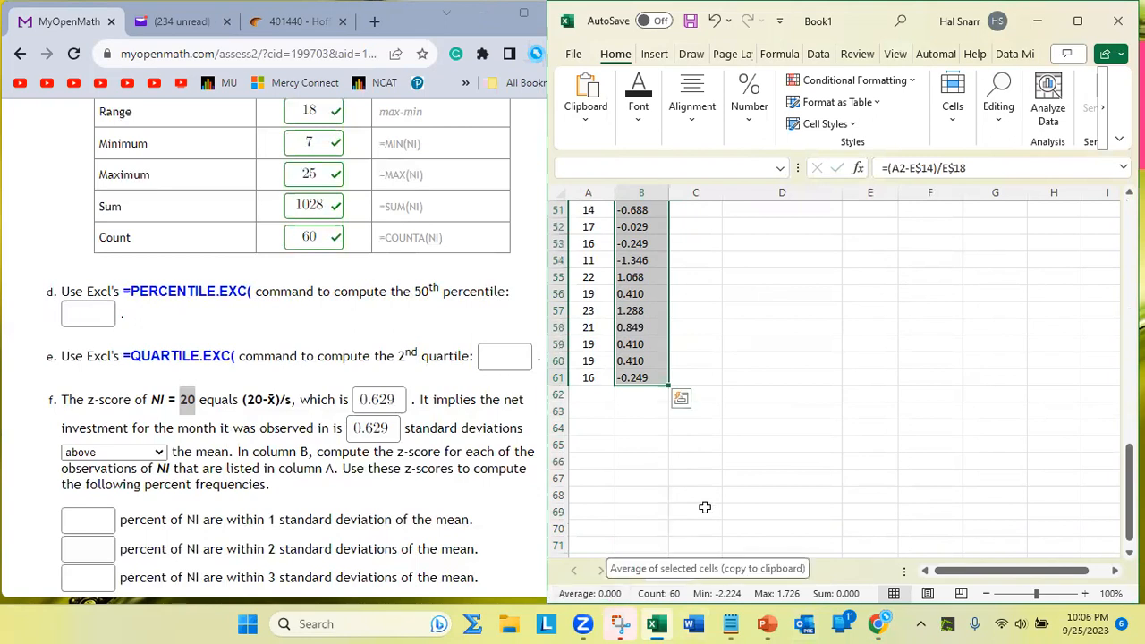
{"action": "scroll", "coordinate": [705, 507], "scroll_direction": "up", "scroll_amount": 5}
{"action": "scroll", "coordinate": [705, 507], "scroll_direction": "up", "scroll_amount": 11}
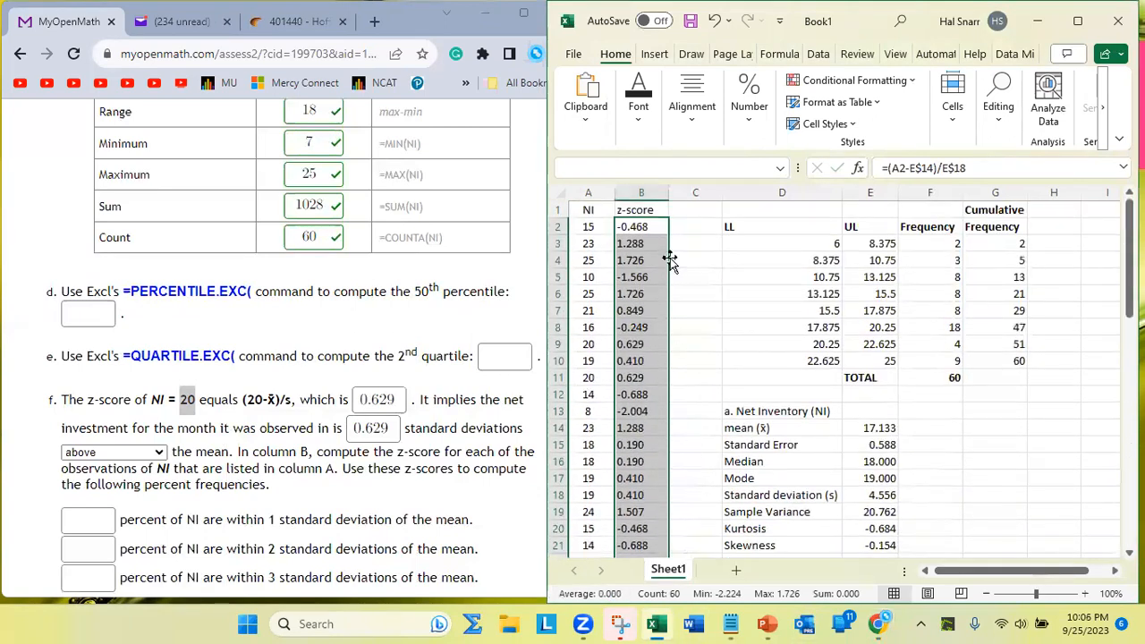
- Check the observation in A2 and inspect the cell references of the z-score formulas in B2 and B3
{"action": "left_click", "coordinate": [591, 227]}
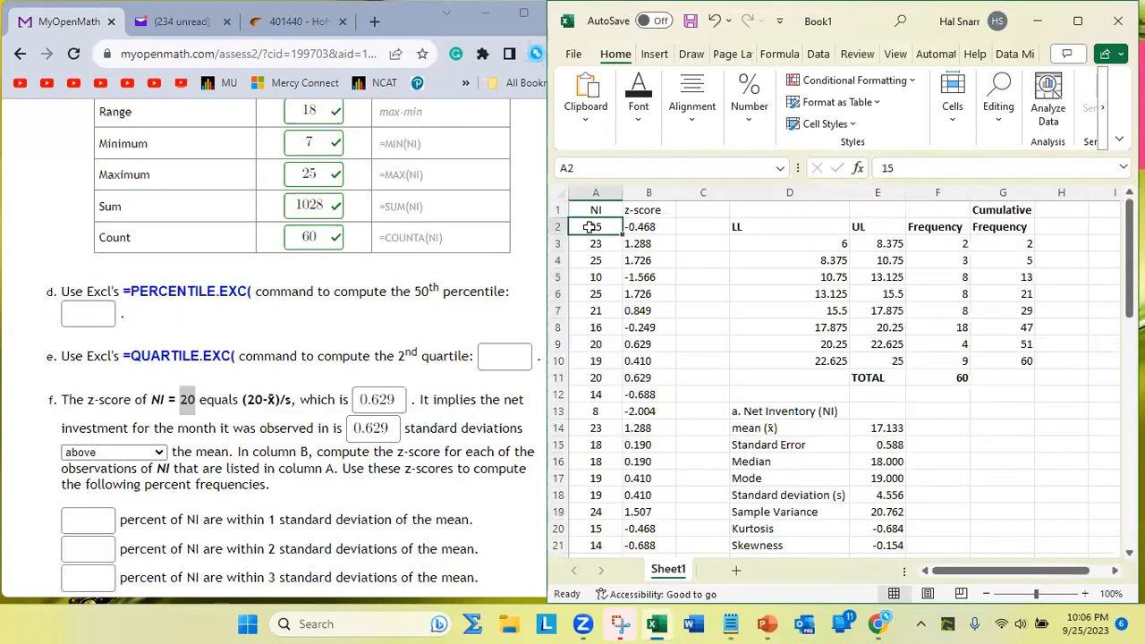
{"action": "double_click", "coordinate": [644, 227]}
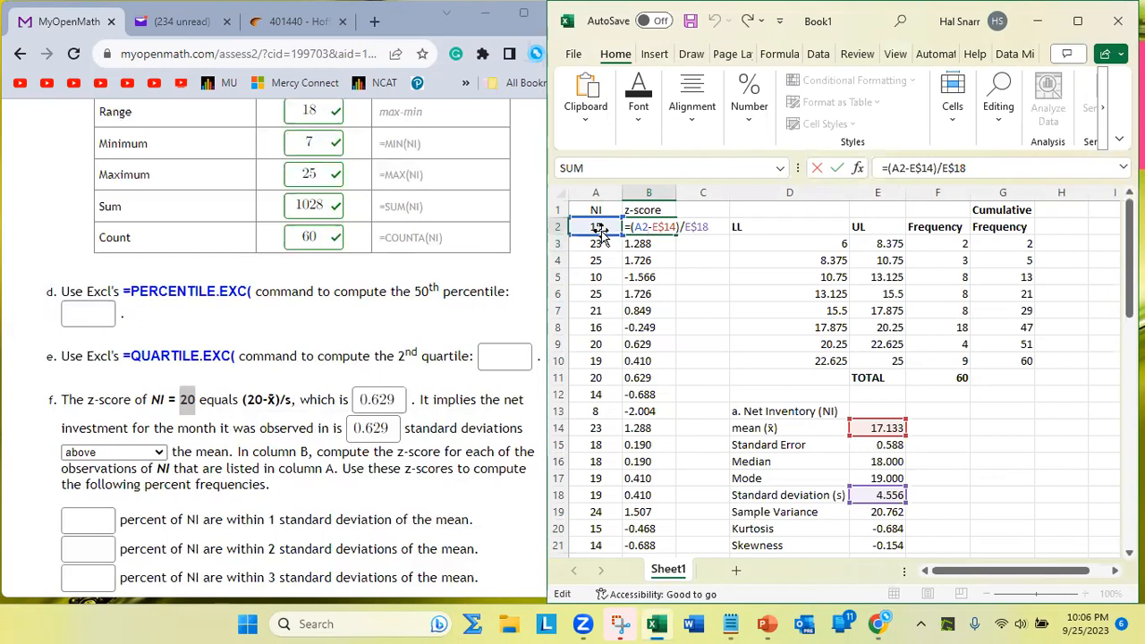
{"action": "key", "text": "Return"}
{"action": "double_click", "coordinate": [643, 227]}
{"action": "key", "text": "Return"}
{"action": "key", "text": "F2"}
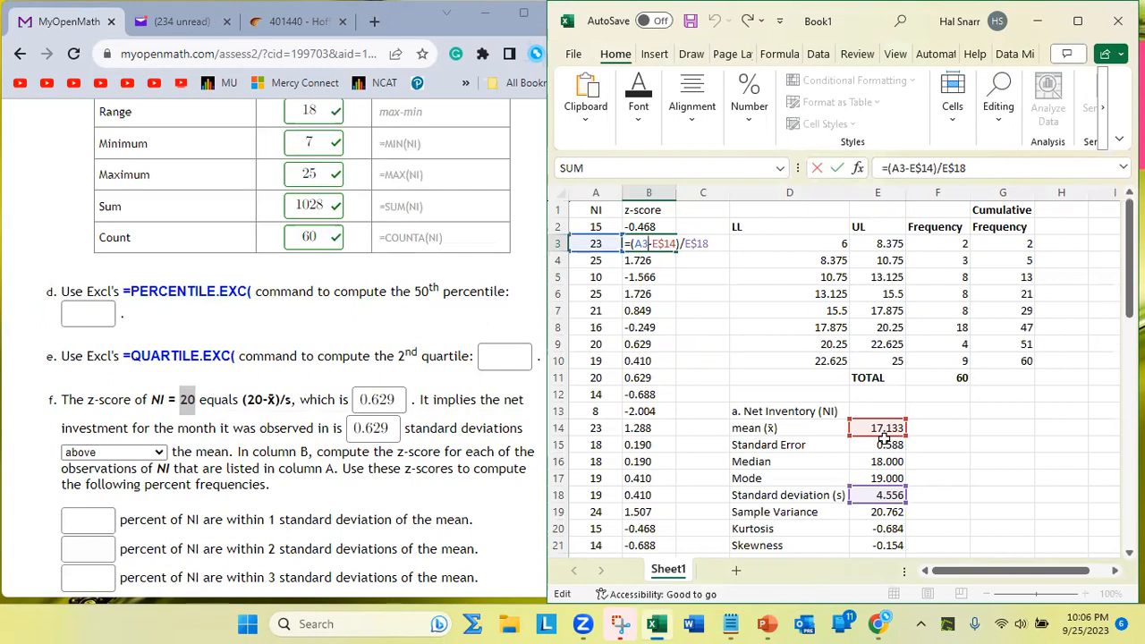
{"action": "key", "text": "Return"}
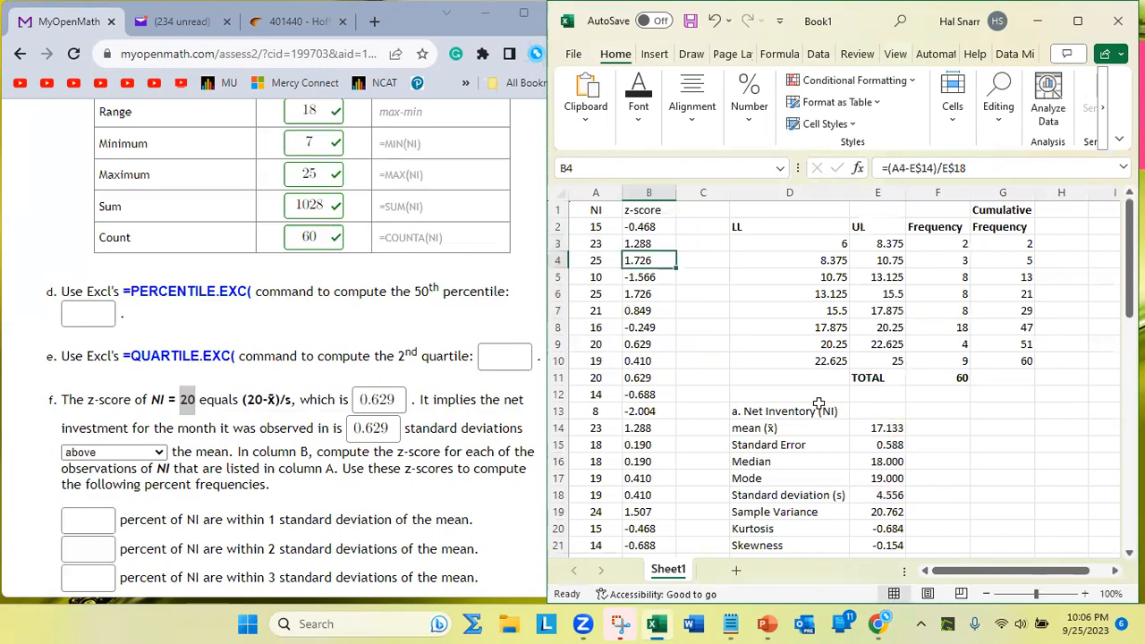
- Compare the average of the z-scores in B2:B61 with the average of the NI observations in A2:A61
{"action": "left_click_drag", "start_coordinate": [640, 227], "coordinate": [637, 513]}
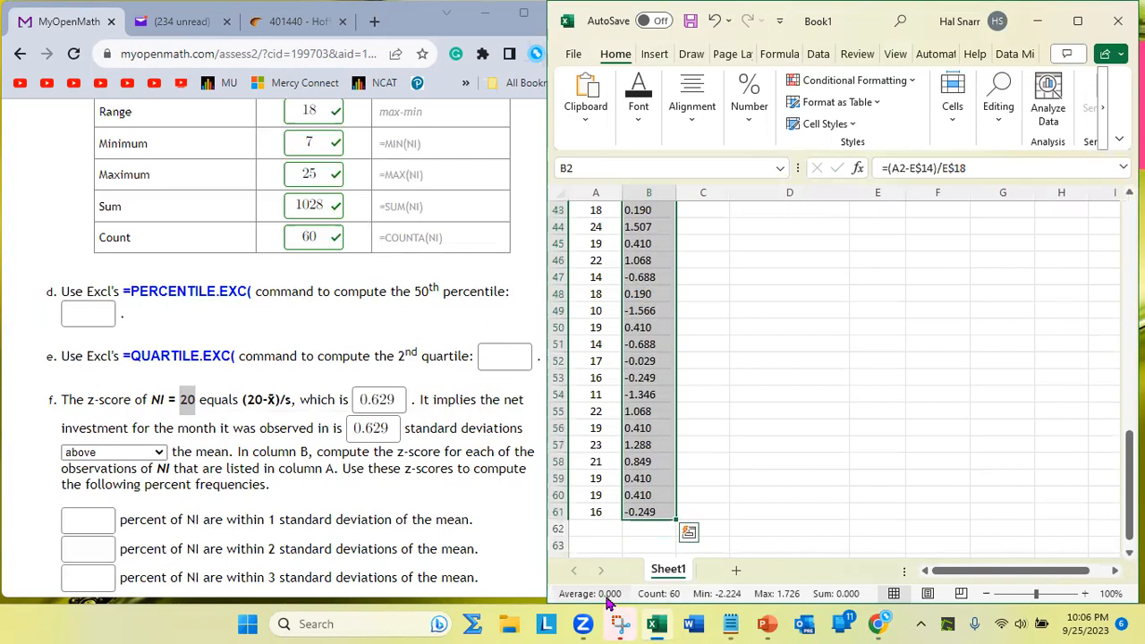
{"action": "left_click", "coordinate": [597, 511]}
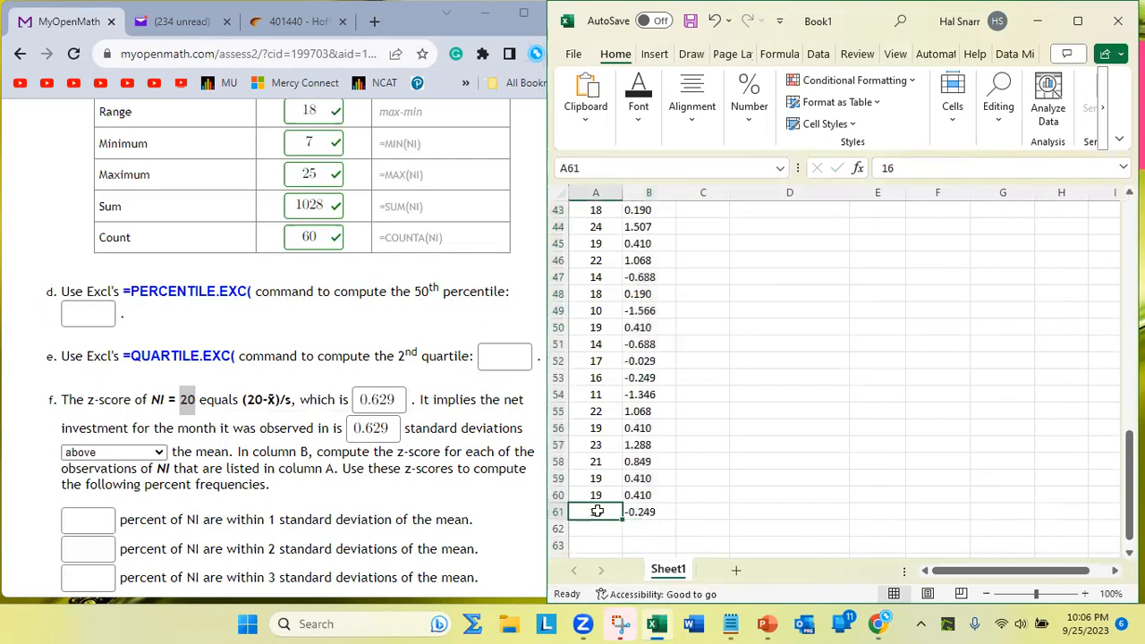
{"action": "key", "text": "shift+Up"}
{"action": "key", "text": "shift+Up"}
{"action": "key", "text": "shift+Up"}
{"action": "key", "text": "shift+Up"}
{"action": "key", "text": "shift+Up"}
{"action": "key", "text": "shift+Up"}
{"action": "key", "text": "shift+Up"}
{"action": "key", "text": "shift+Up"}
{"action": "key", "text": "shift+Up"}
{"action": "key", "text": "shift+Up"}
{"action": "key", "text": "shift+Up"}
{"action": "key", "text": "shift+Up"}
{"action": "key", "text": "shift+Up"}
{"action": "key", "text": "shift+Up"}
{"action": "key", "text": "shift+Up"}
{"action": "key", "text": "shift+Up"}
{"action": "key", "text": "shift+Up"}
{"action": "key", "text": "shift+Up"}
{"action": "key", "text": "shift+Up"}
{"action": "key", "text": "shift+Up"}
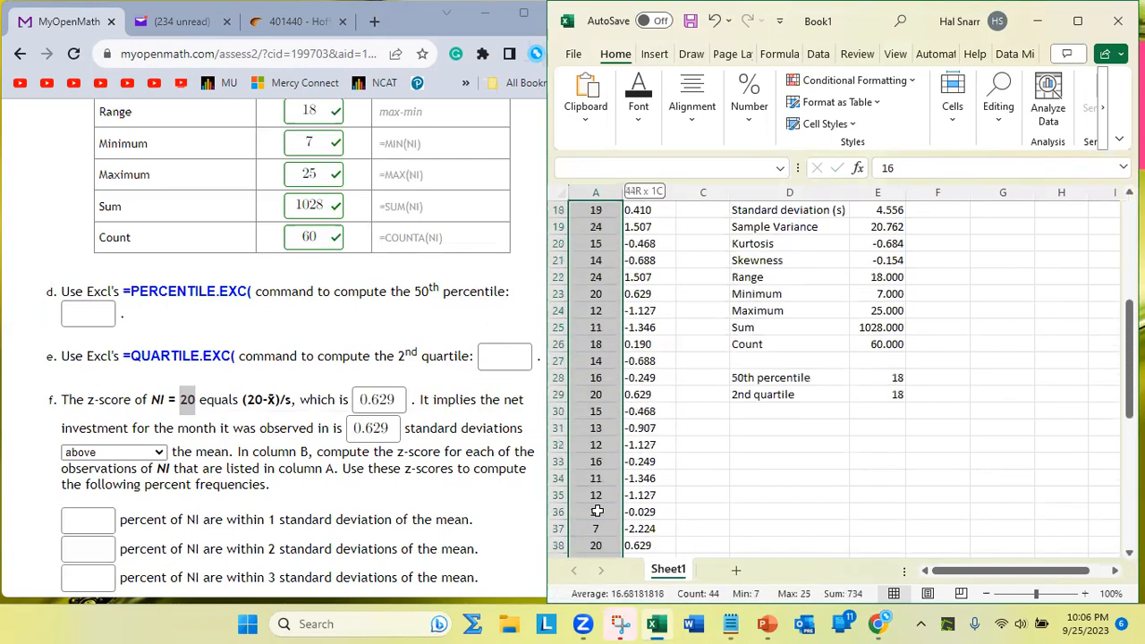
{"action": "key", "text": "shift+Up"}
{"action": "key", "text": "shift+Up"}
{"action": "key", "text": "shift+Up"}
{"action": "key", "text": "shift+Up"}
{"action": "key", "text": "shift+Up"}
{"action": "key", "text": "shift+Up"}
{"action": "key", "text": "shift+Up"}
{"action": "key", "text": "shift+Up"}
{"action": "key", "text": "shift+Up"}
{"action": "key", "text": "shift+Up"}
{"action": "key", "text": "shift+Up"}
{"action": "key", "text": "shift+Up"}
{"action": "key", "text": "shift+Up"}
{"action": "key", "text": "shift+Up"}
{"action": "key", "text": "shift+Up"}
{"action": "key", "text": "shift+Up"}
{"action": "key", "text": "shift+Up"}
{"action": "key", "text": "shift+Down"}
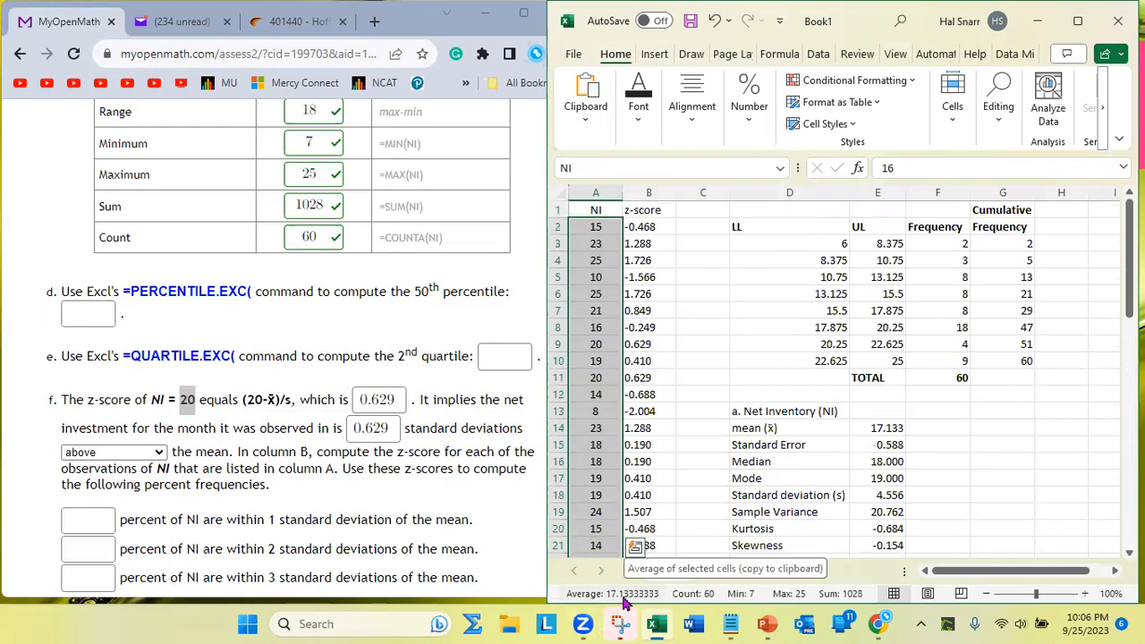
{"action": "left_click", "coordinate": [646, 227]}
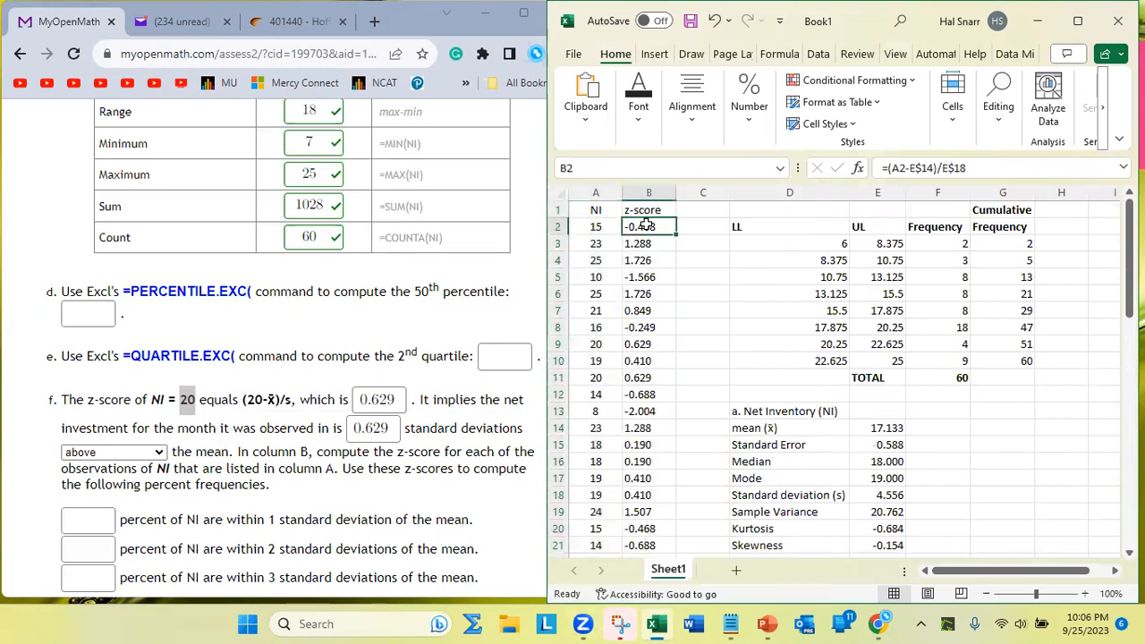
- Review the average of the z-scores in B2:B61 and inspect the cell references in the formulas of B2 and B3
{"action": "key", "text": "ctrl+shift+Down"}
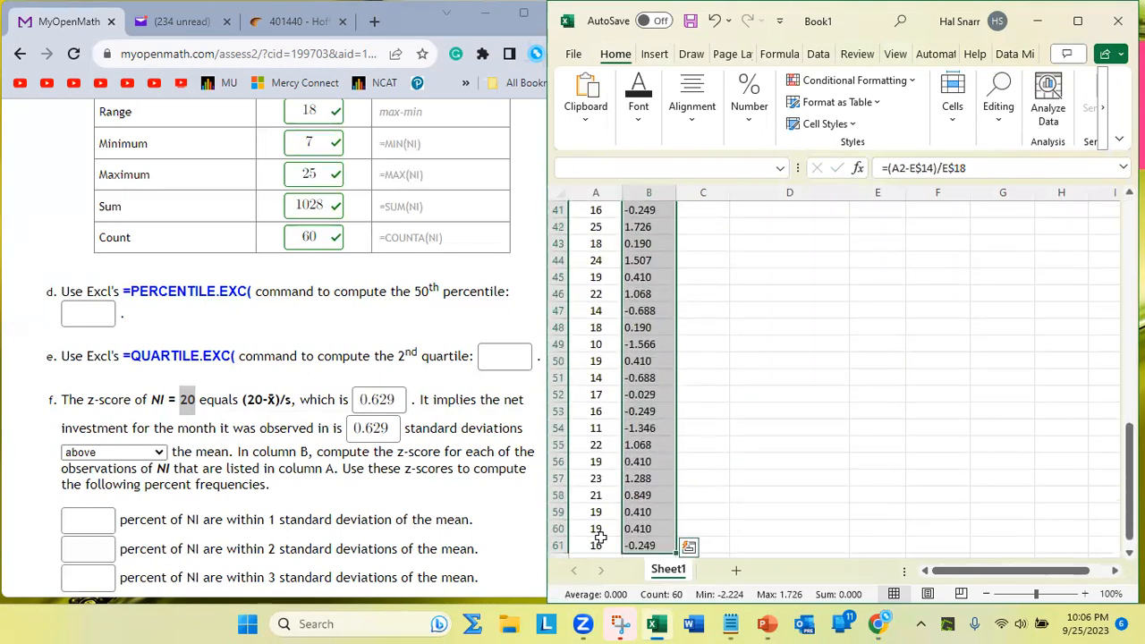
{"action": "scroll", "coordinate": [721, 470], "scroll_direction": "up", "scroll_amount": 13}
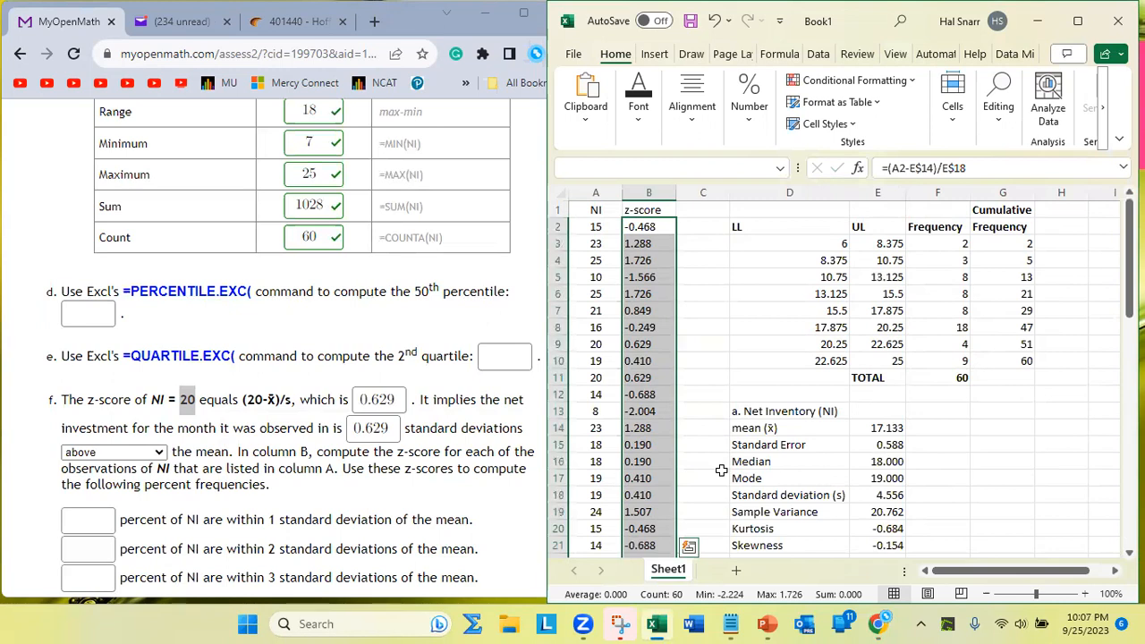
{"action": "left_click", "coordinate": [652, 226]}
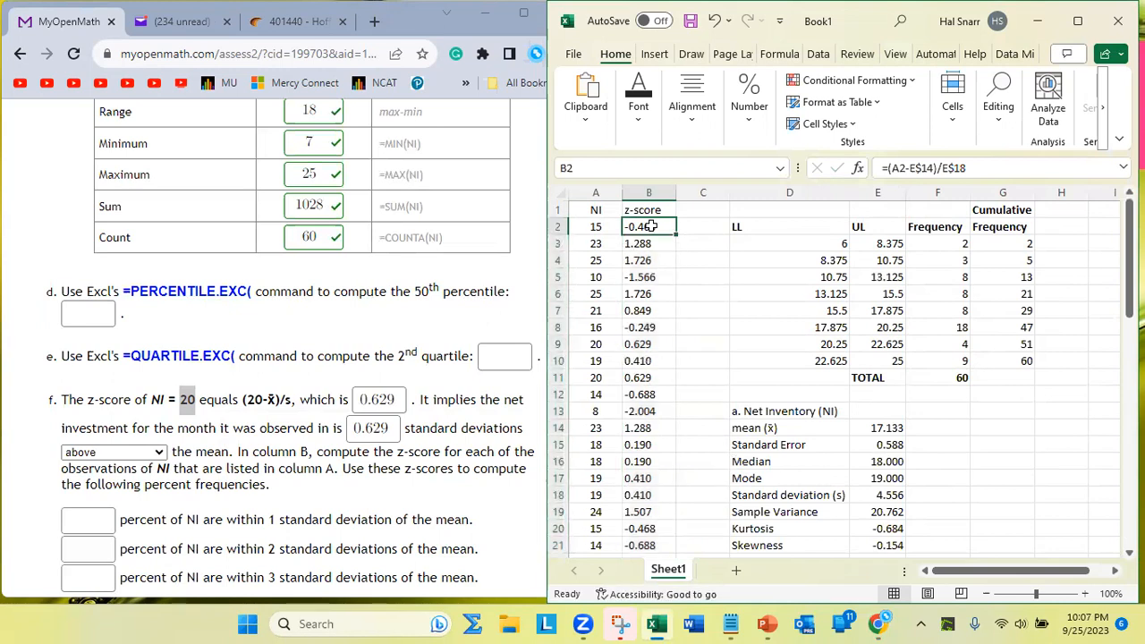
{"action": "double_click", "coordinate": [653, 226]}
{"action": "left_click_drag", "start_coordinate": [683, 227], "coordinate": [711, 226]}
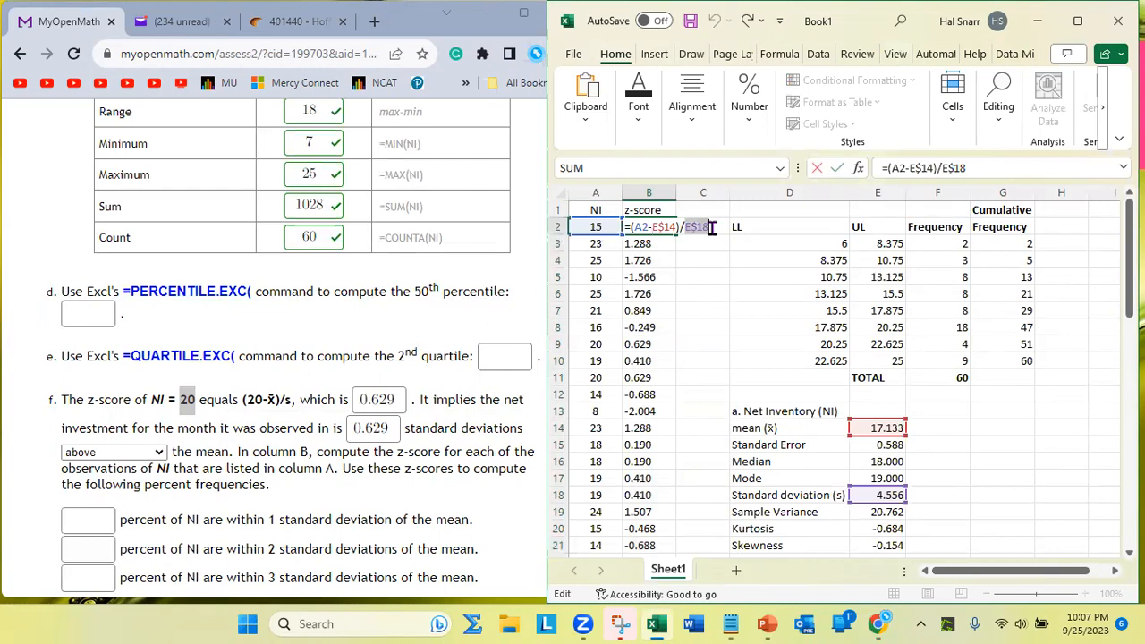
{"action": "key", "text": "Return"}
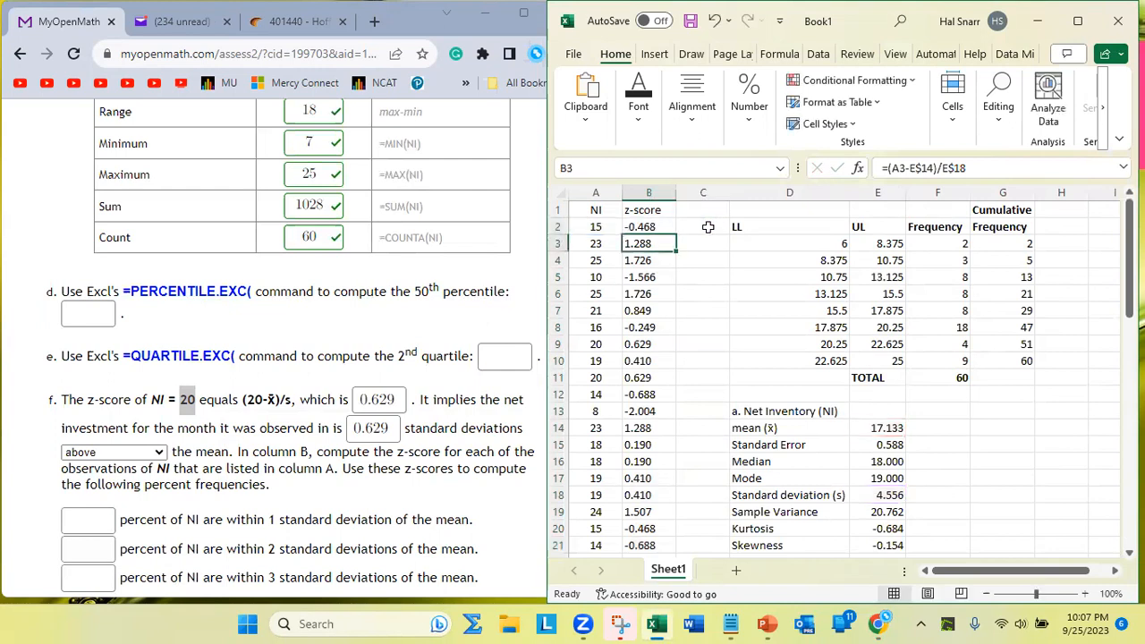
{"action": "double_click", "coordinate": [646, 243]}
{"action": "left_click_drag", "start_coordinate": [632, 243], "coordinate": [720, 243]}
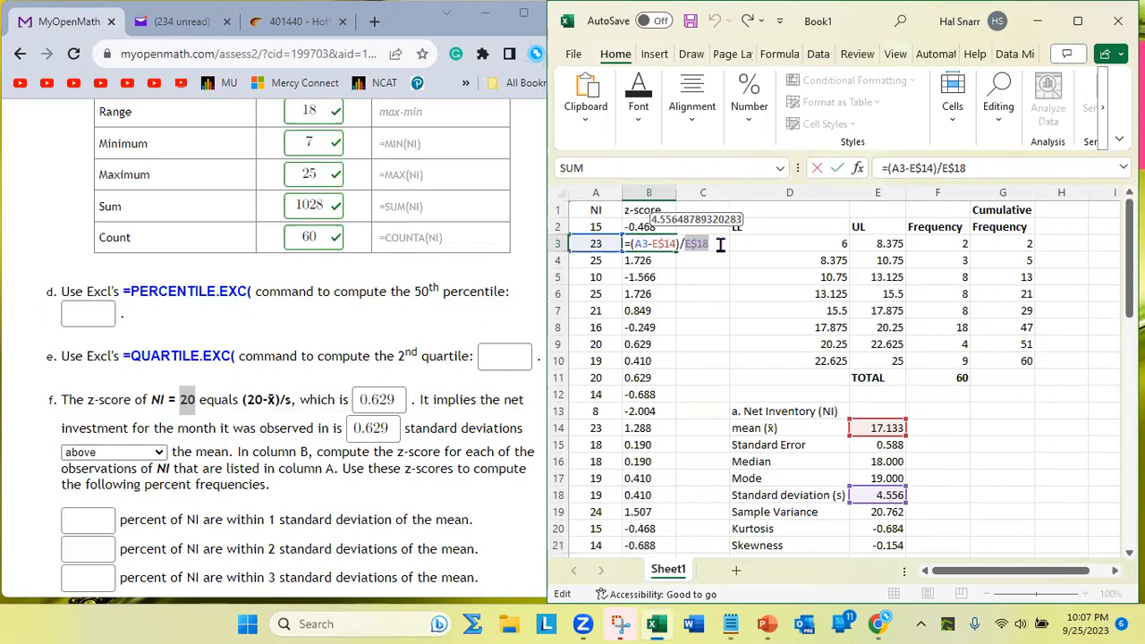
{"action": "key", "text": "Return"}
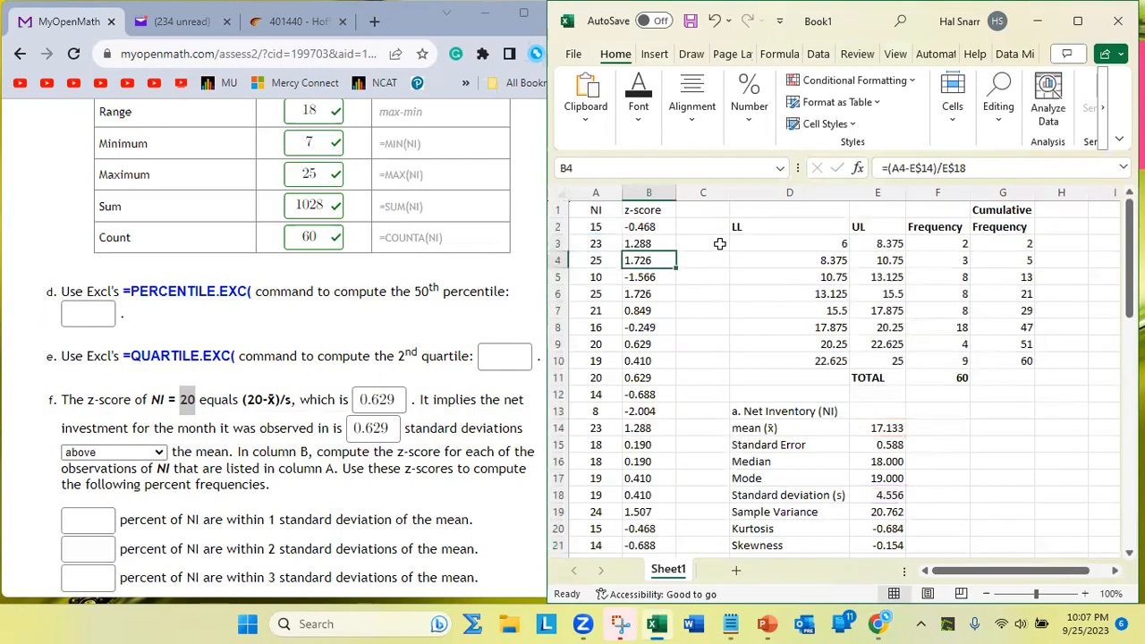
{"action": "left_click", "coordinate": [644, 226]}
{"action": "right_click", "coordinate": [644, 226]}
{"action": "left_click", "coordinate": [937, 467]}
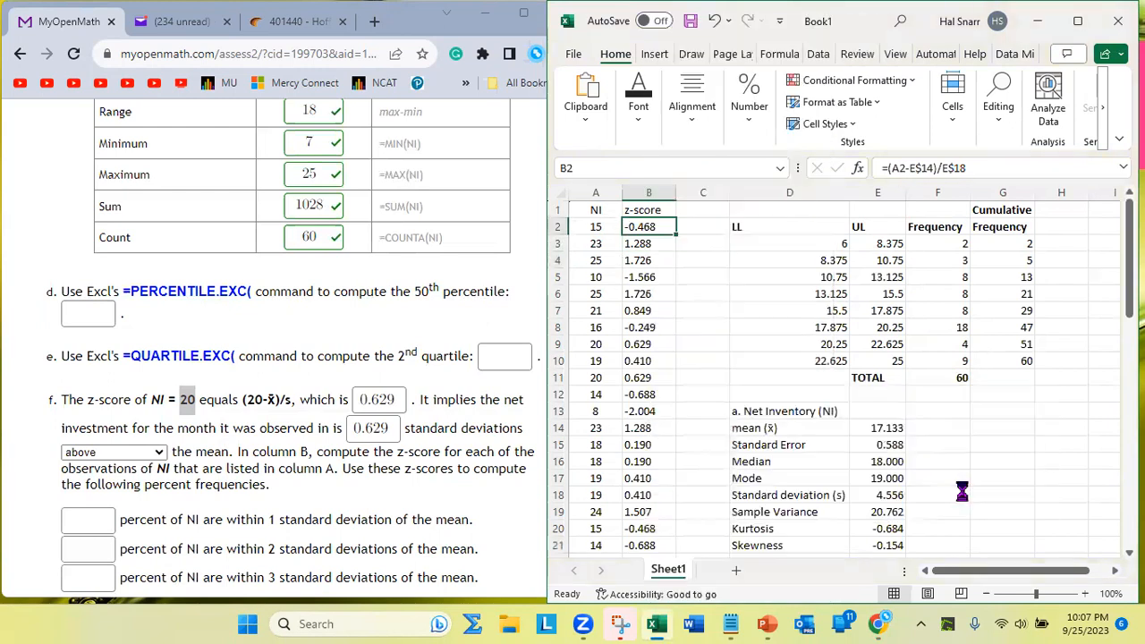
{"action": "left_click", "coordinate": [918, 458]}
{"action": "right_click", "coordinate": [917, 458]}
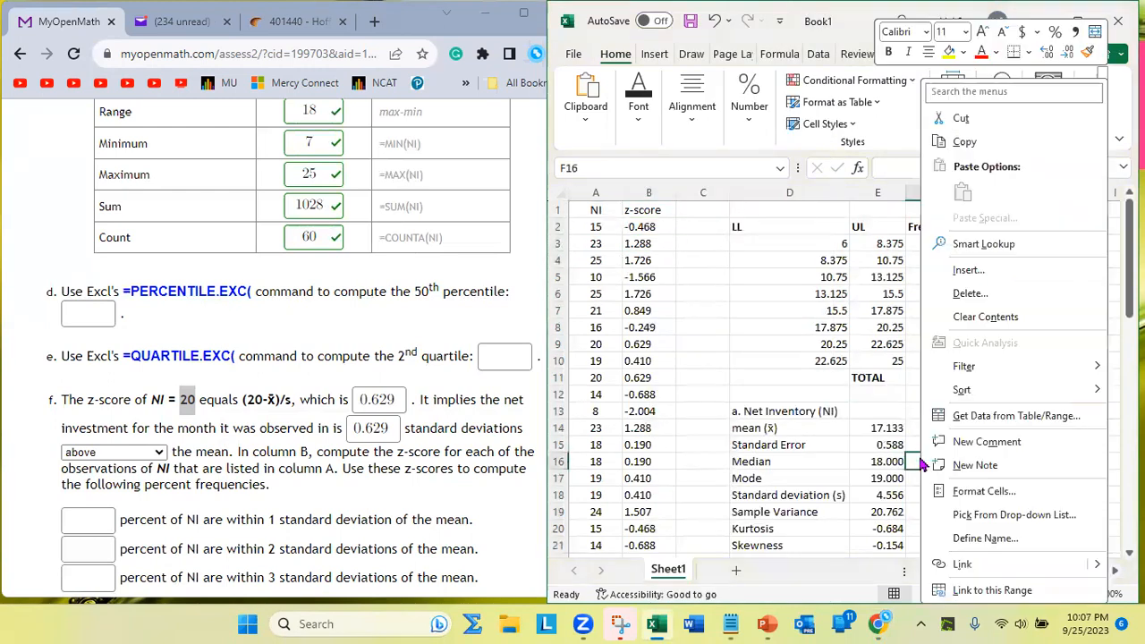
{"action": "left_click", "coordinate": [790, 447]}
- Remove the "a." prefix from the heading in D13 so it reads "Net Inventory (NI)"
{"action": "scroll", "coordinate": [790, 444], "scroll_direction": "down", "scroll_amount": 1}
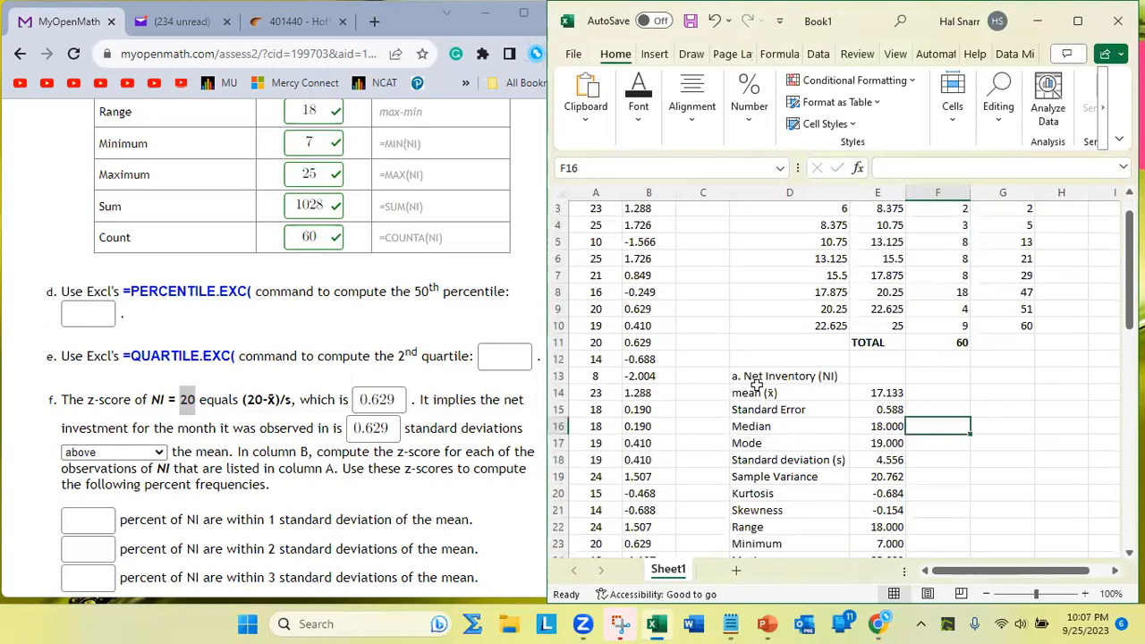
{"action": "double_click", "coordinate": [742, 376]}
{"action": "key", "text": "BackSpace"}
{"action": "key", "text": "BackSpace"}
{"action": "key", "text": "BackSpace"}
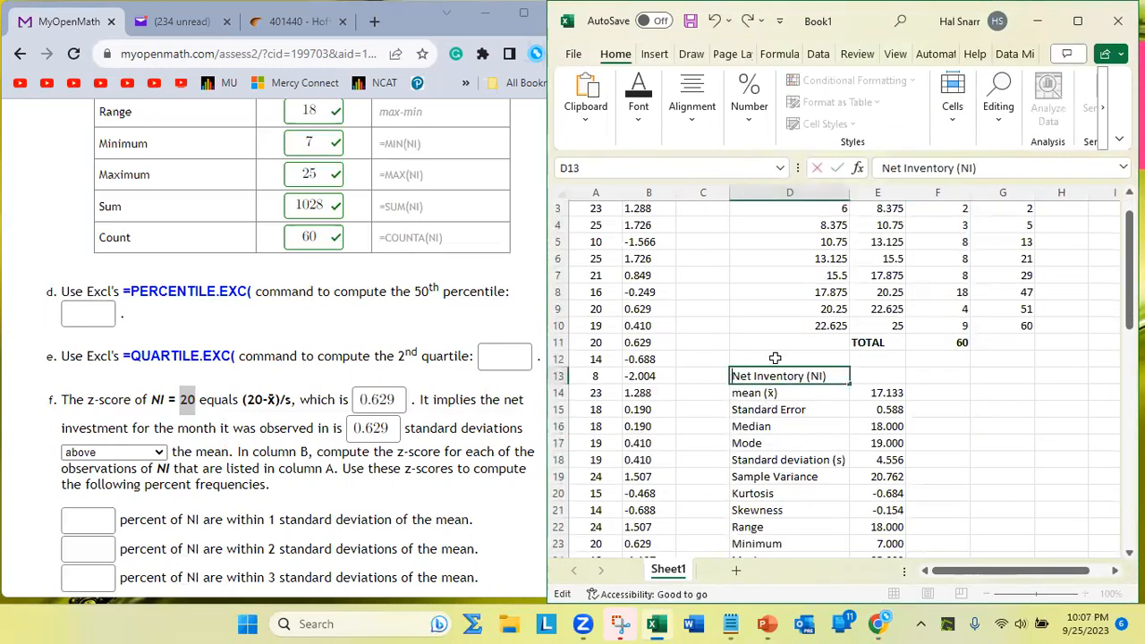
{"action": "key", "text": "Return"}
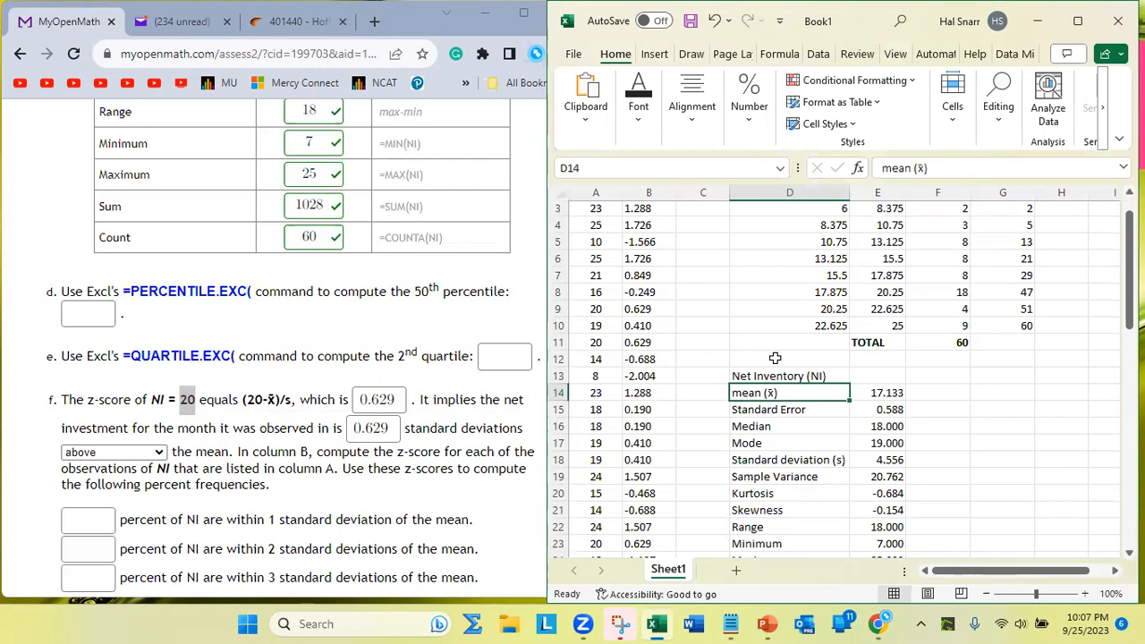
- Switch to MyOpenMath, enter 18 for both the 50th percentile and the 2nd quartile, submit, and review the graded answers
{"action": "scroll", "coordinate": [775, 358], "scroll_direction": "down", "scroll_amount": 3}
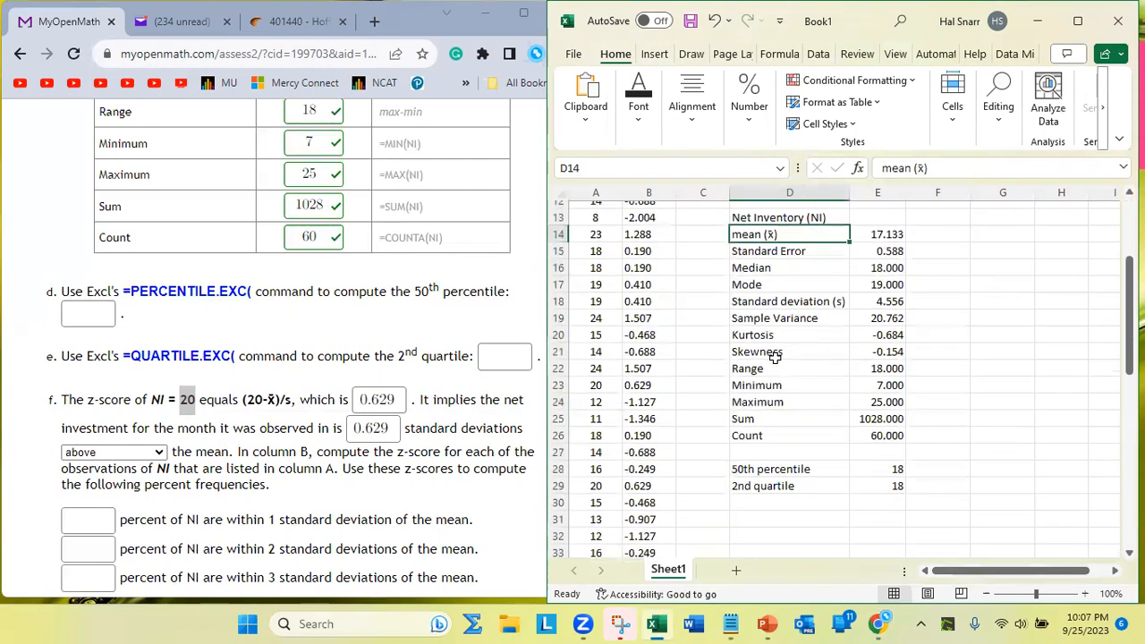
{"action": "left_click", "coordinate": [805, 450]}
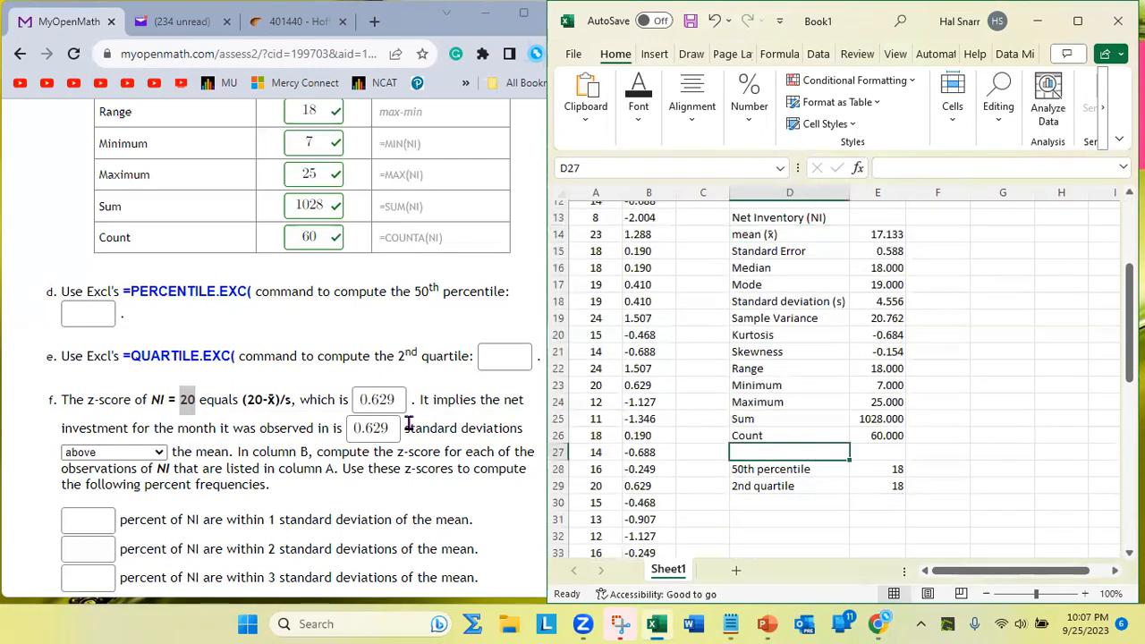
{"action": "left_click", "coordinate": [271, 469]}
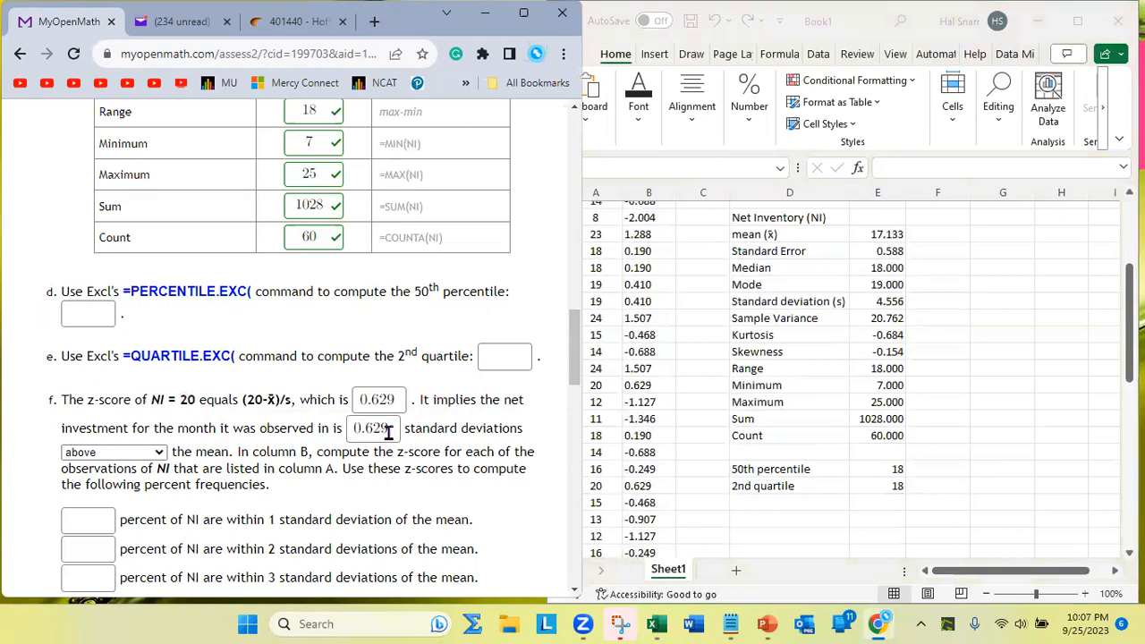
{"action": "left_click", "coordinate": [89, 313]}
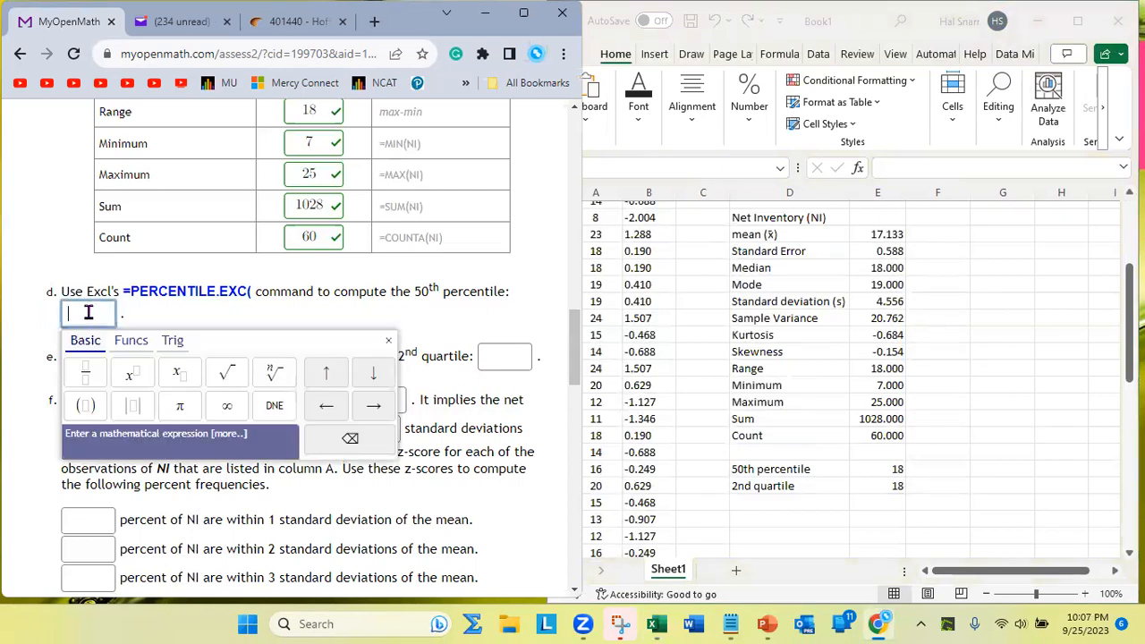
{"action": "type", "text": "18"}
{"action": "left_click", "coordinate": [503, 358]}
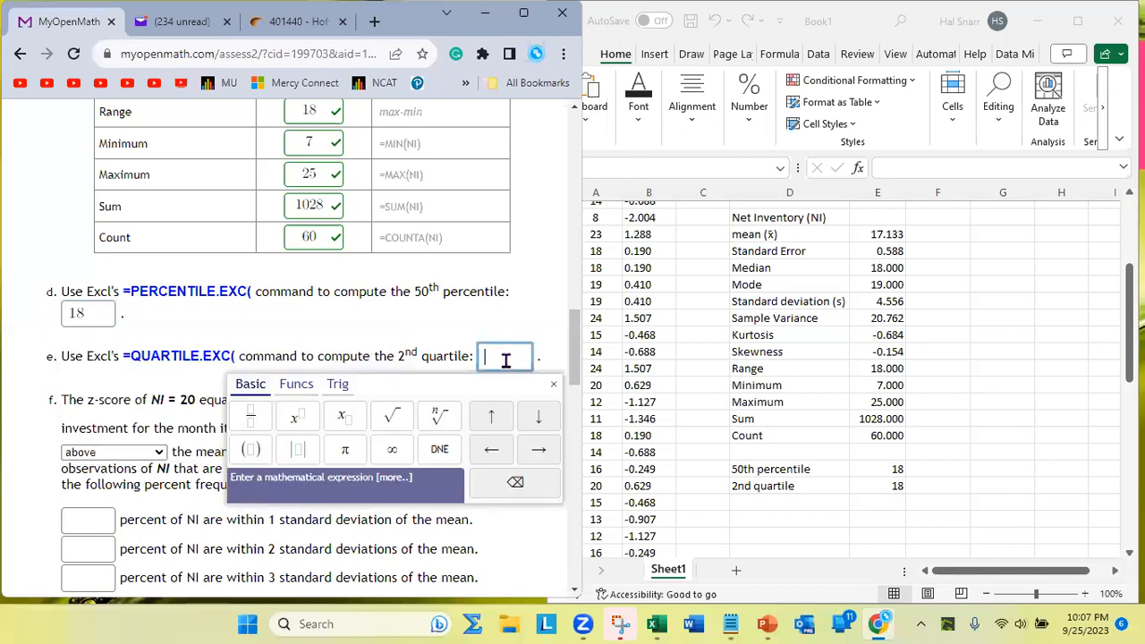
{"action": "type", "text": "18"}
{"action": "key", "text": "Return"}
{"action": "scroll", "coordinate": [505, 362], "scroll_direction": "down", "scroll_amount": 10}
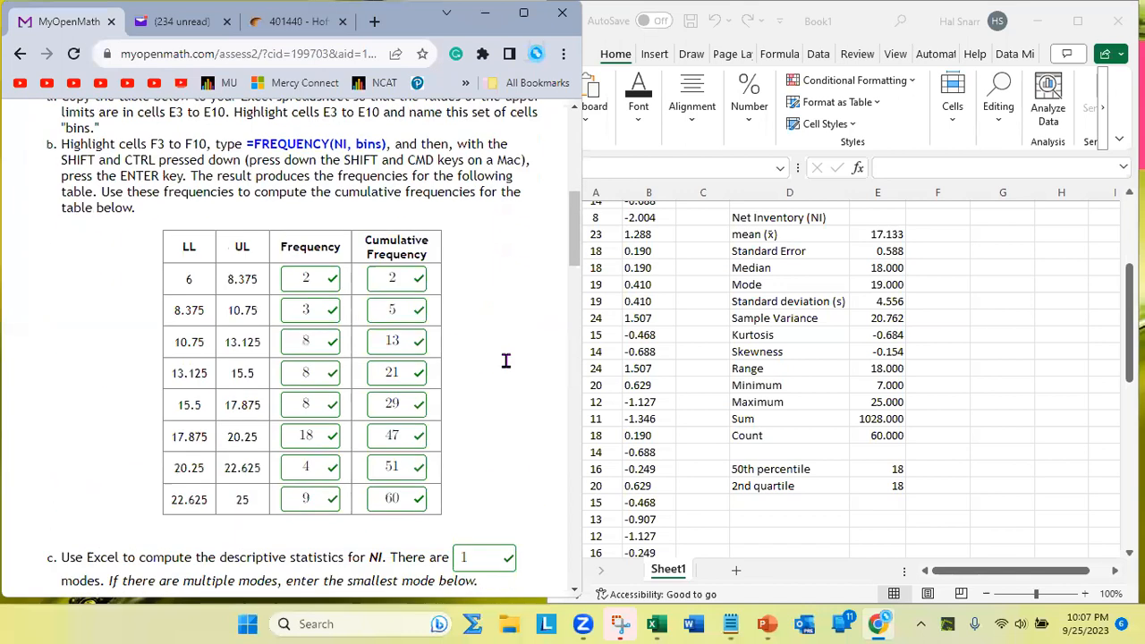
{"action": "scroll", "coordinate": [507, 367], "scroll_direction": "down", "scroll_amount": 8}
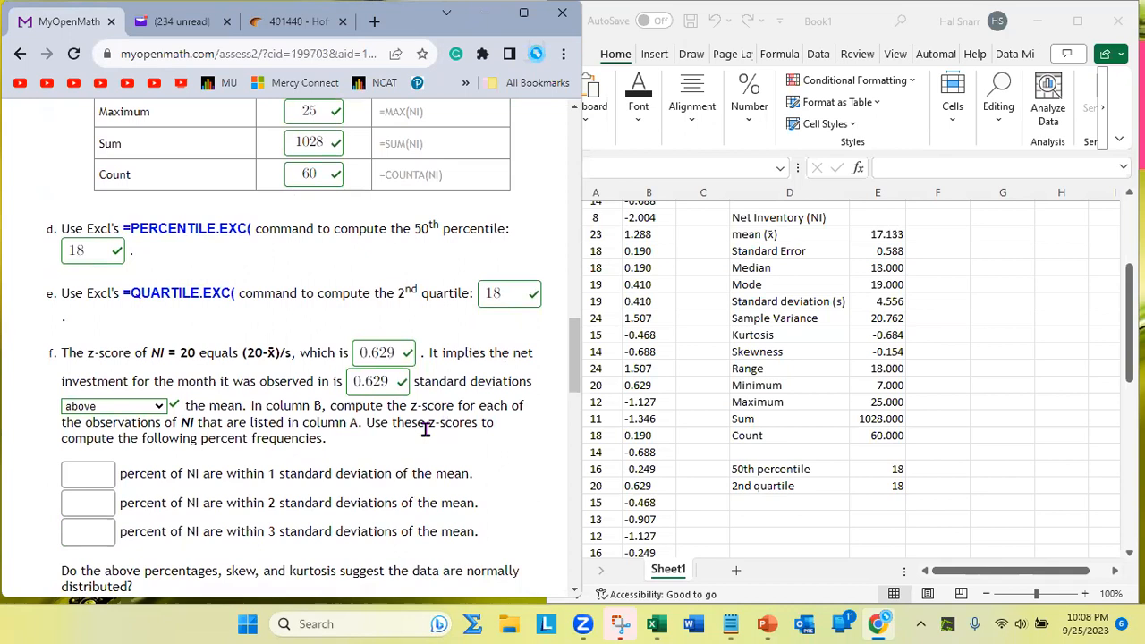
- In the Excel sheet, select the NI observations and their z-scores in A2:B61, extending upward from row 61 and excluding the headers
{"action": "scroll", "coordinate": [223, 451], "scroll_direction": "down", "scroll_amount": 1}
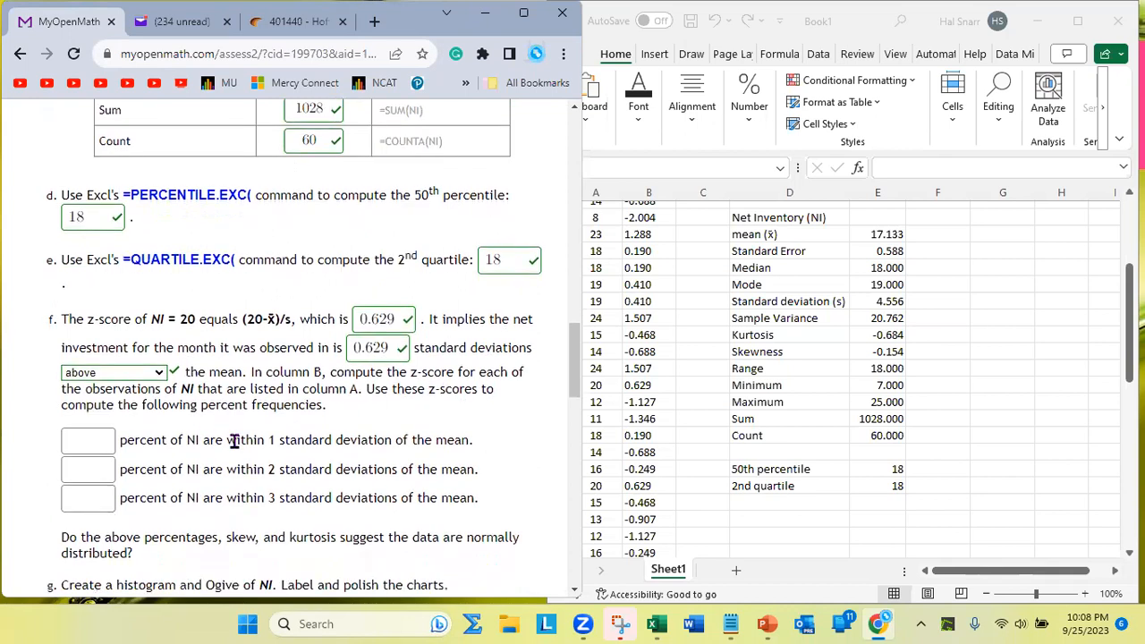
{"action": "scroll", "coordinate": [686, 512], "scroll_direction": "down", "scroll_amount": 5}
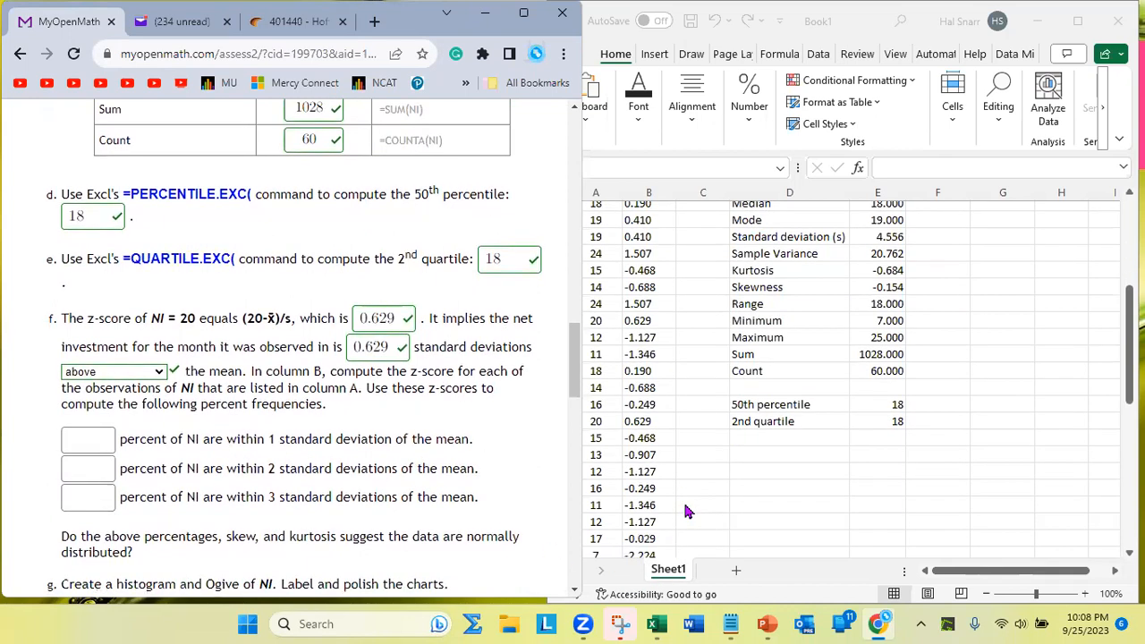
{"action": "scroll", "coordinate": [686, 512], "scroll_direction": "down", "scroll_amount": 6}
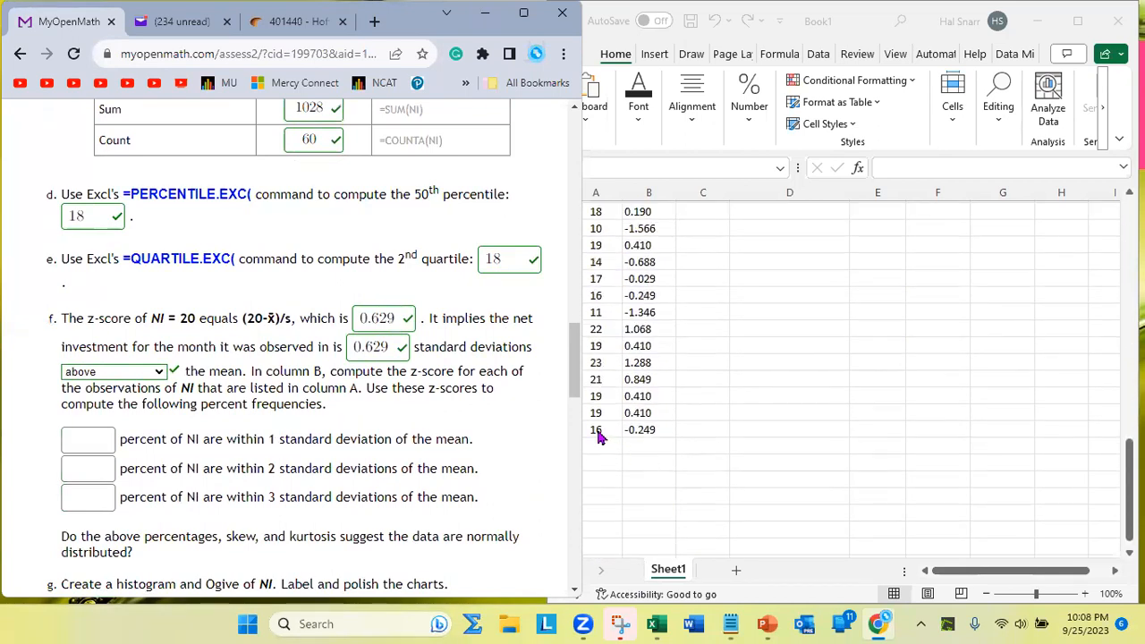
{"action": "left_click", "coordinate": [599, 437]}
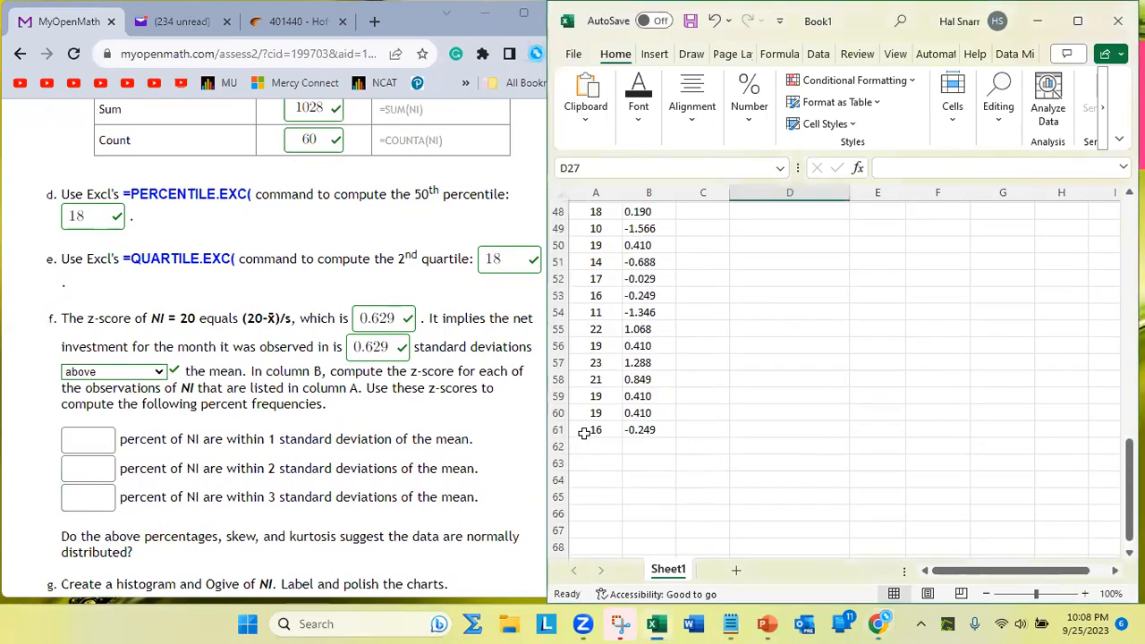
{"action": "left_click", "coordinate": [588, 493]}
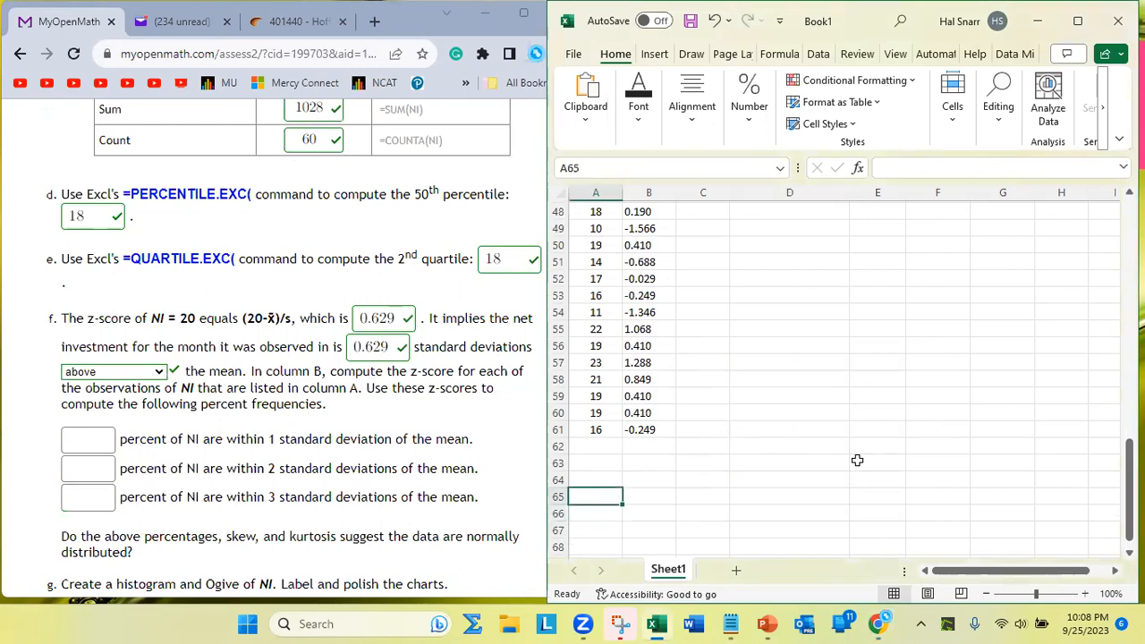
{"action": "key", "text": "Up"}
{"action": "key", "text": "Up"}
{"action": "key", "text": "Up"}
{"action": "key", "text": "Up"}
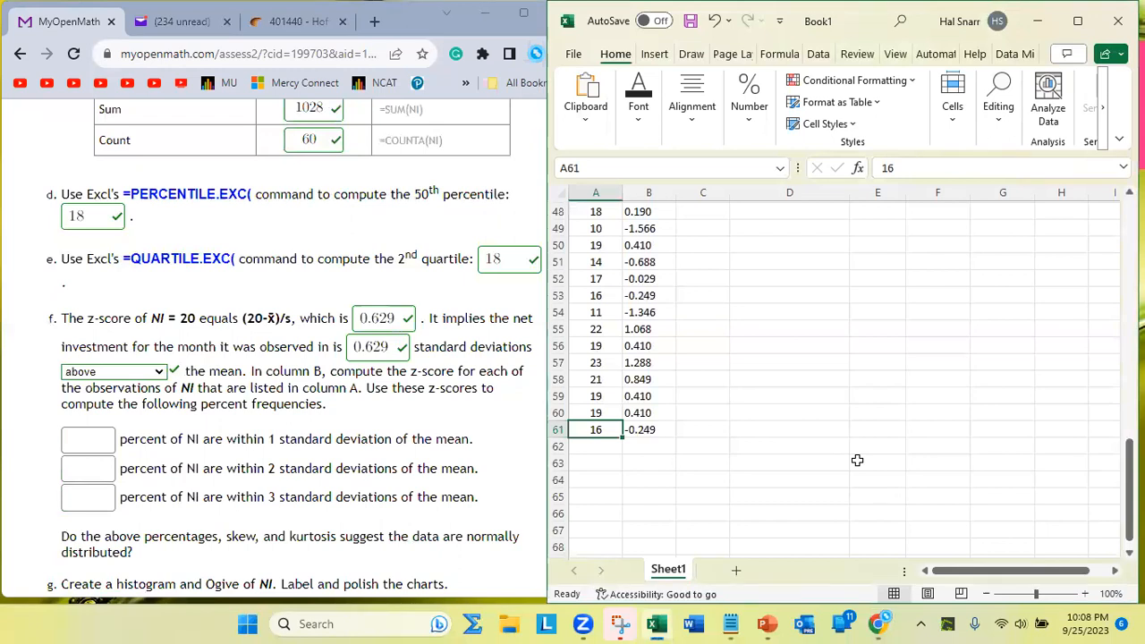
{"action": "key", "text": "shift+Right"}
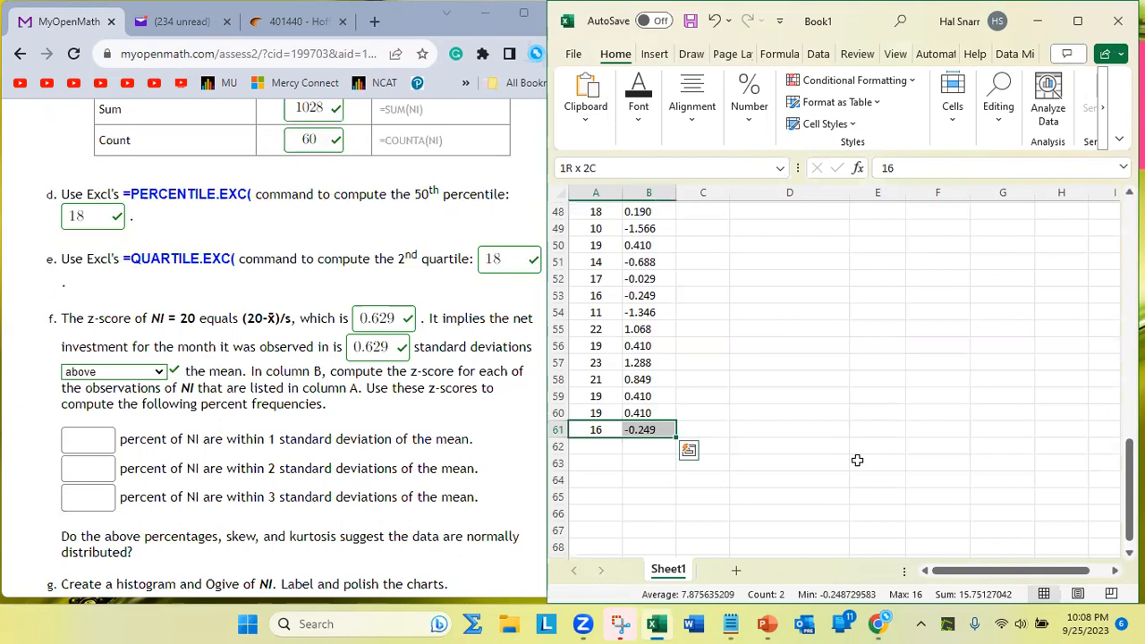
{"action": "key", "text": "shift+Up"}
{"action": "key", "text": "shift+Up"}
{"action": "key", "text": "shift+Up"}
{"action": "key", "text": "shift+Up"}
{"action": "key", "text": "shift+Up"}
{"action": "key", "text": "shift+Up"}
{"action": "key", "text": "shift+Up"}
{"action": "key", "text": "shift+Up"}
{"action": "key", "text": "shift+Up"}
{"action": "key", "text": "shift+Up"}
{"action": "key", "text": "shift+Up"}
{"action": "key", "text": "shift+Up"}
{"action": "key", "text": "shift+Up"}
{"action": "key", "text": "shift+Up"}
{"action": "key", "text": "shift+Up"}
{"action": "key", "text": "shift+Up"}
{"action": "key", "text": "shift+Up"}
{"action": "key", "text": "shift+Up"}
{"action": "key", "text": "shift+Up"}
{"action": "key", "text": "shift+Up"}
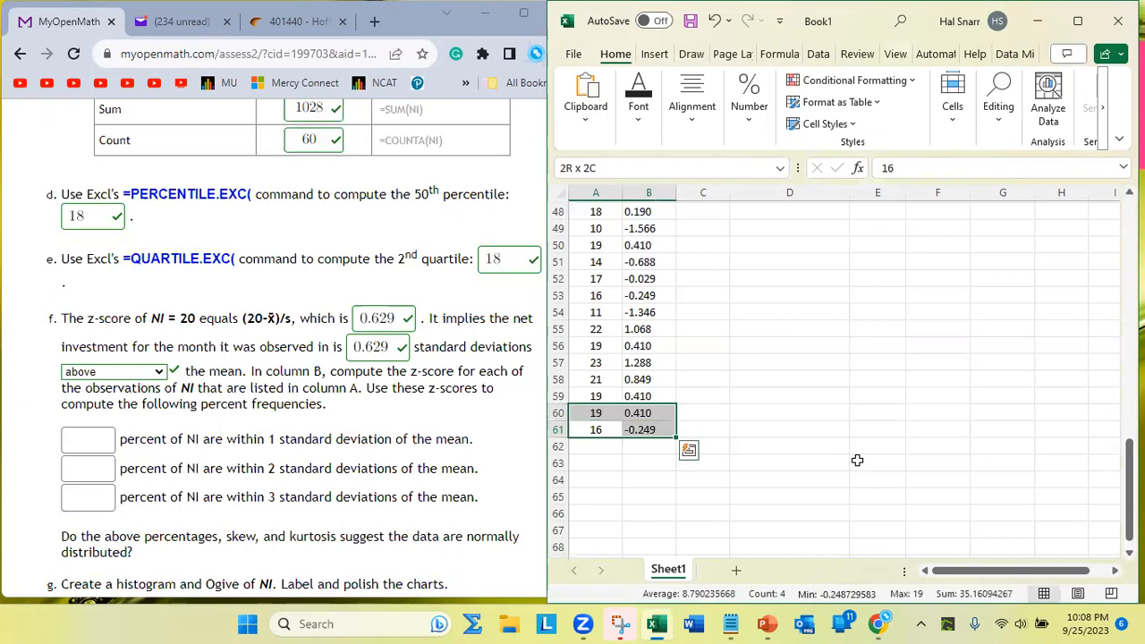
{"action": "key", "text": "shift+Up"}
{"action": "key", "text": "shift+Up"}
{"action": "key", "text": "shift+Up"}
{"action": "key", "text": "shift+Up"}
{"action": "key", "text": "shift+Up"}
{"action": "key", "text": "shift+Up"}
{"action": "key", "text": "shift+Up"}
{"action": "key", "text": "shift+Up"}
{"action": "key", "text": "shift+Up"}
{"action": "key", "text": "shift+Up"}
{"action": "key", "text": "shift+Up"}
{"action": "key", "text": "shift+Up"}
{"action": "key", "text": "shift+Up"}
{"action": "key", "text": "shift+Up"}
{"action": "key", "text": "shift+Up"}
{"action": "key", "text": "shift+Up"}
{"action": "key", "text": "shift+Up"}
{"action": "key", "text": "shift+Up"}
{"action": "key", "text": "shift+Up"}
{"action": "key", "text": "shift+Up"}
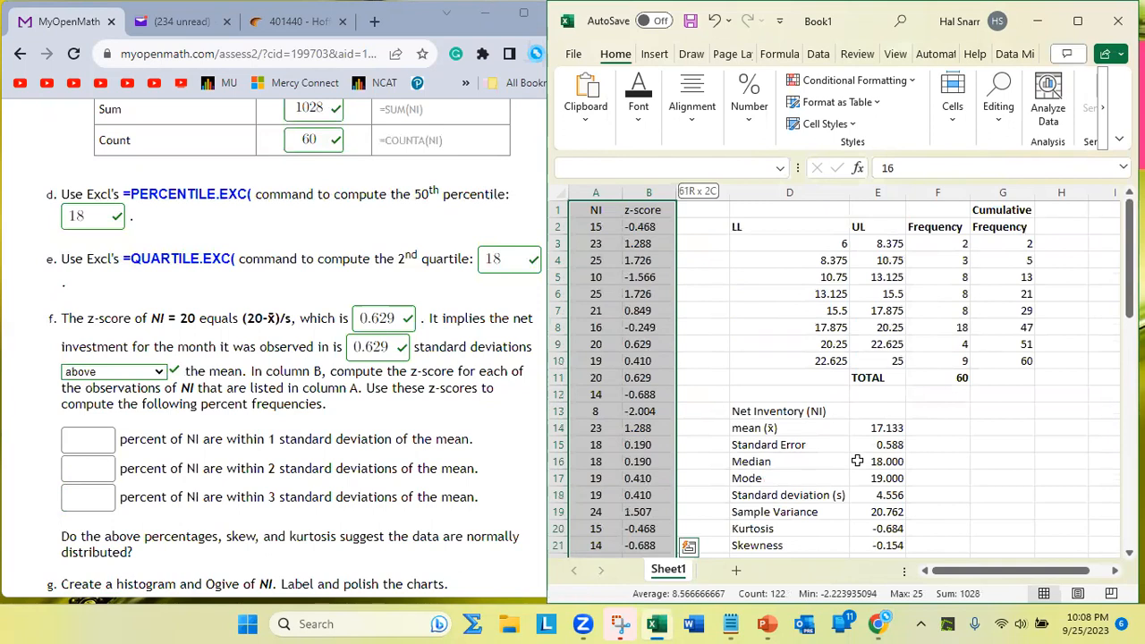
{"action": "key", "text": "shift+Down"}
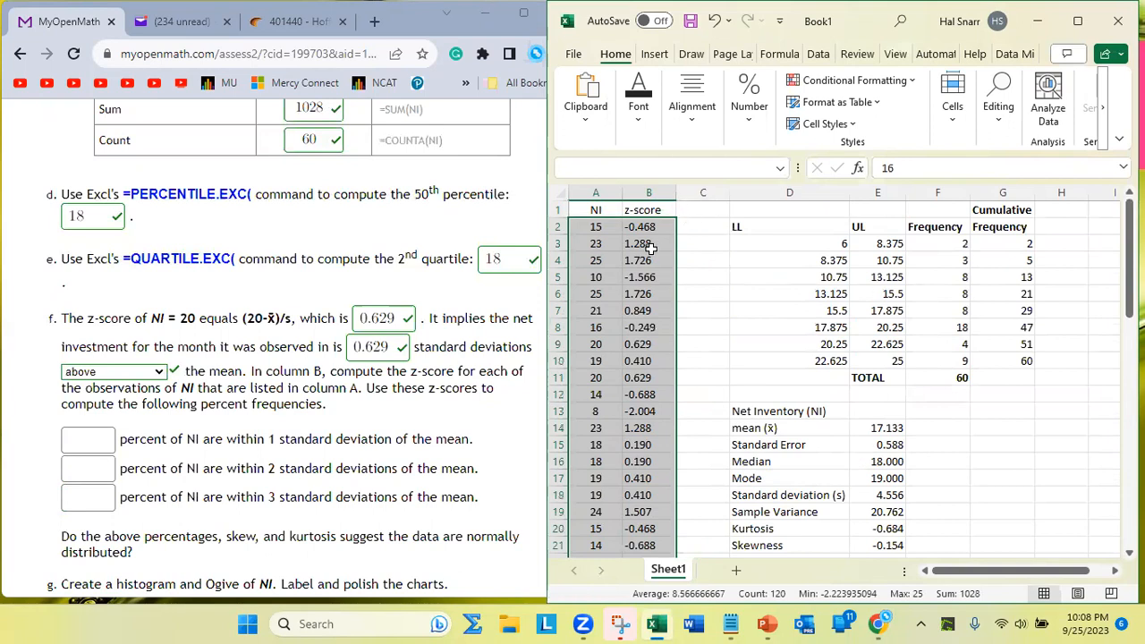
- Reselect A2:B61 starting from A61 and sort the observations and z-scores by NI from smallest to largest
{"action": "key", "text": "Down"}
{"action": "key", "text": "Up"}
{"action": "key", "text": "shift+Right"}
{"action": "key", "text": "shift+Up"}
{"action": "key", "text": "shift+Up"}
{"action": "key", "text": "shift+Up"}
{"action": "key", "text": "shift+Up"}
{"action": "key", "text": "shift+Up"}
{"action": "key", "text": "shift+Up"}
{"action": "key", "text": "shift+Up"}
{"action": "key", "text": "shift+Up"}
{"action": "key", "text": "shift+Up"}
{"action": "key", "text": "shift+Up"}
{"action": "key", "text": "shift+Up"}
{"action": "key", "text": "shift+Up"}
{"action": "key", "text": "shift+Up"}
{"action": "key", "text": "shift+Up"}
{"action": "key", "text": "shift+Up"}
{"action": "key", "text": "shift+Up"}
{"action": "key", "text": "shift+Up"}
{"action": "key", "text": "shift+Up"}
{"action": "key", "text": "shift+Up"}
{"action": "key", "text": "shift+Up"}
{"action": "key", "text": "shift+Up"}
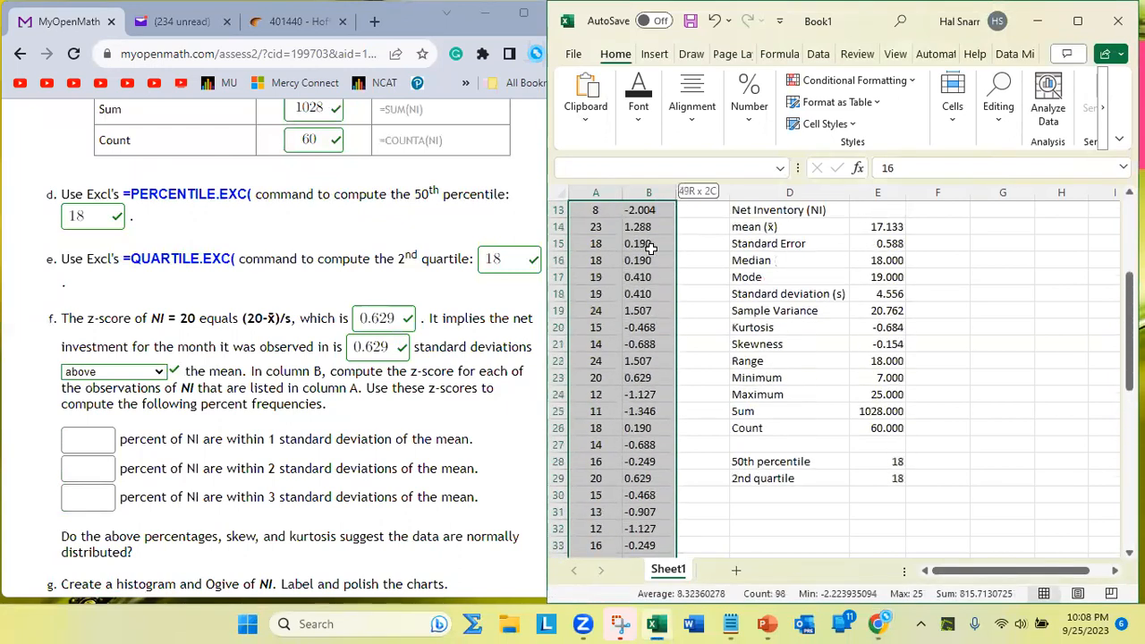
{"action": "key", "text": "shift+Up"}
{"action": "key", "text": "shift+Up"}
{"action": "key", "text": "shift+Up"}
{"action": "key", "text": "shift+Up"}
{"action": "key", "text": "shift+Up"}
{"action": "key", "text": "shift+Up"}
{"action": "key", "text": "shift+Up"}
{"action": "key", "text": "shift+Up"}
{"action": "key", "text": "shift+Up"}
{"action": "key", "text": "shift+Up"}
{"action": "key", "text": "shift+Up"}
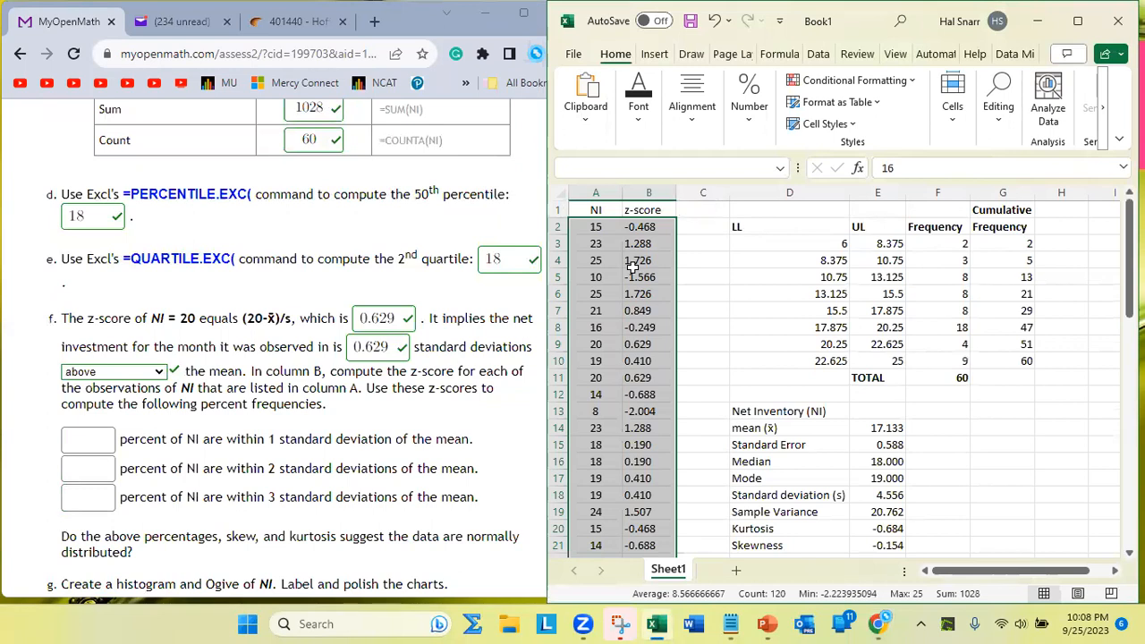
{"action": "right_click", "coordinate": [599, 266]}
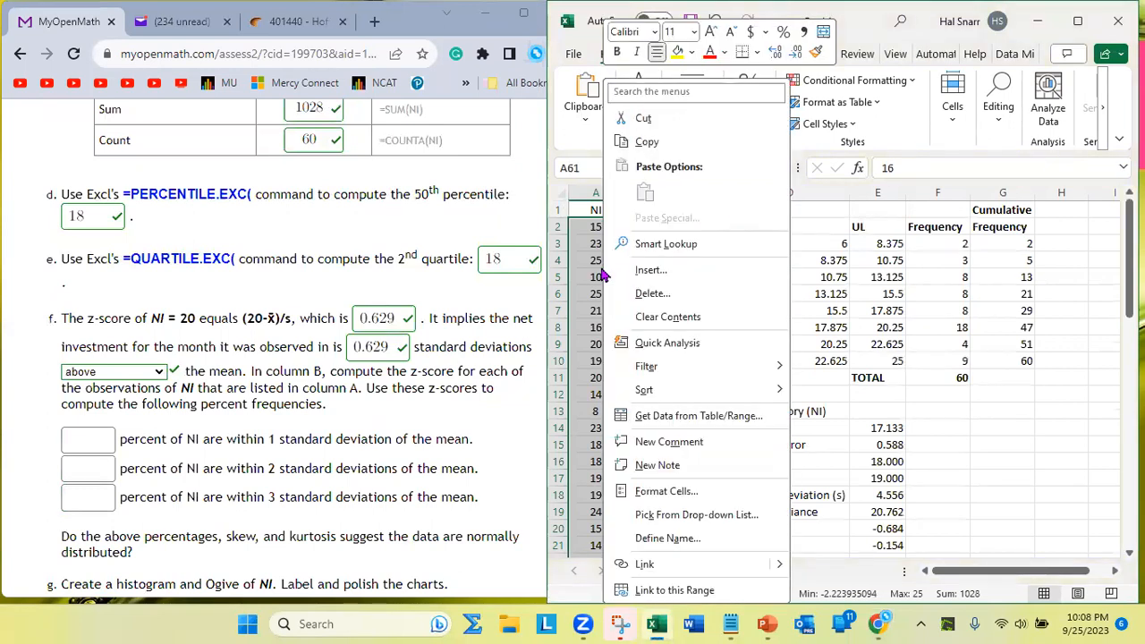
{"action": "mouse_move", "coordinate": [644, 392]}
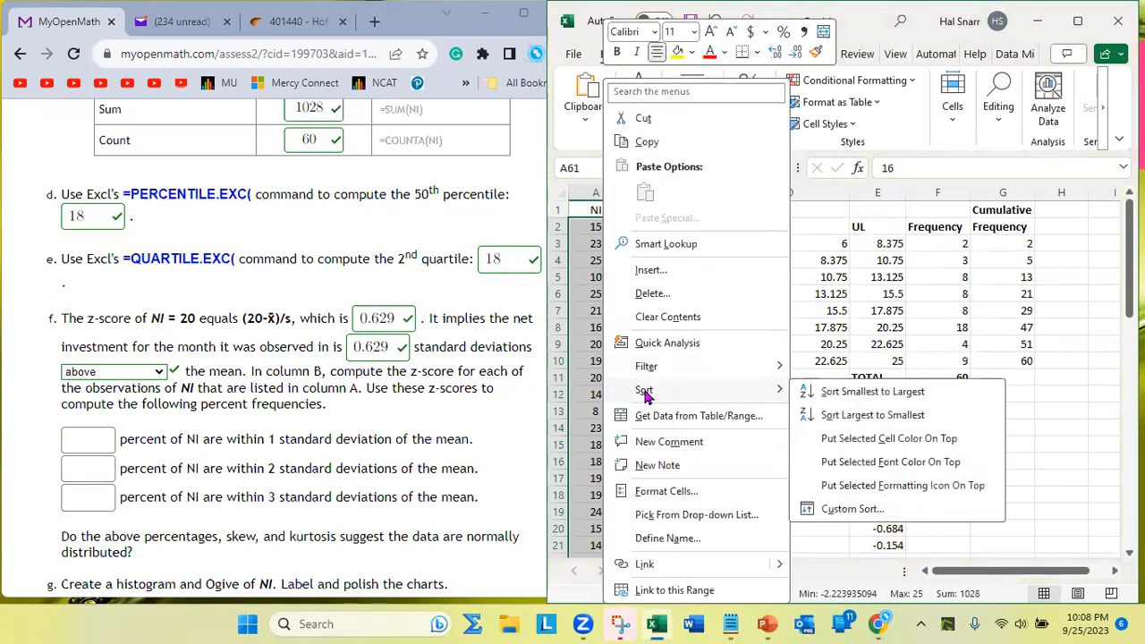
{"action": "left_click", "coordinate": [841, 397]}
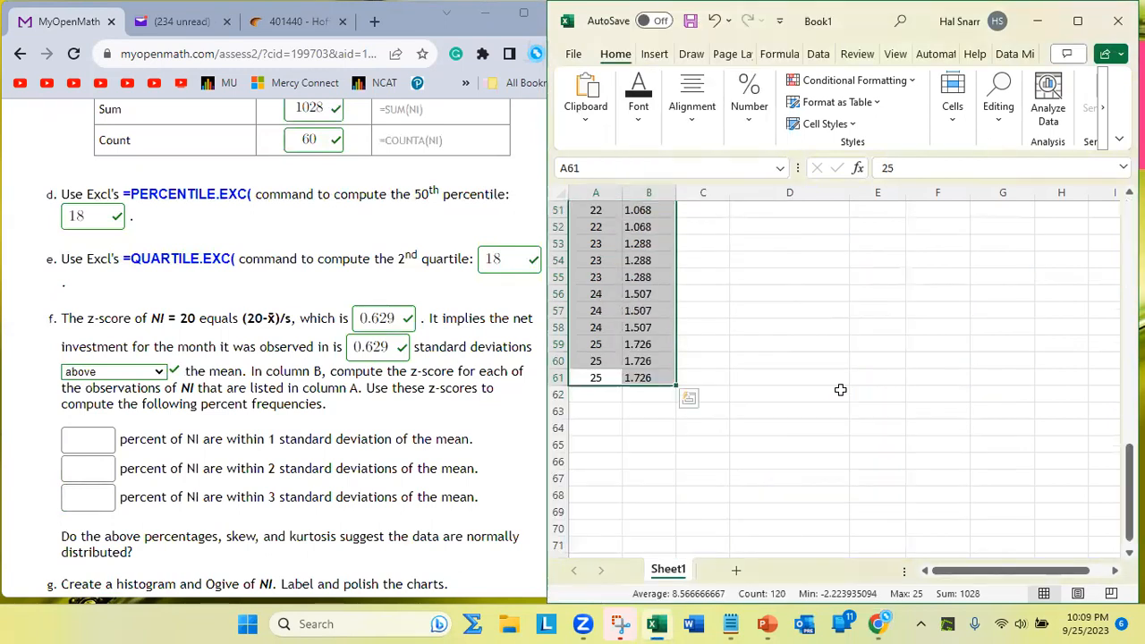
{"action": "scroll", "coordinate": [840, 390], "scroll_direction": "up", "scroll_amount": 15}
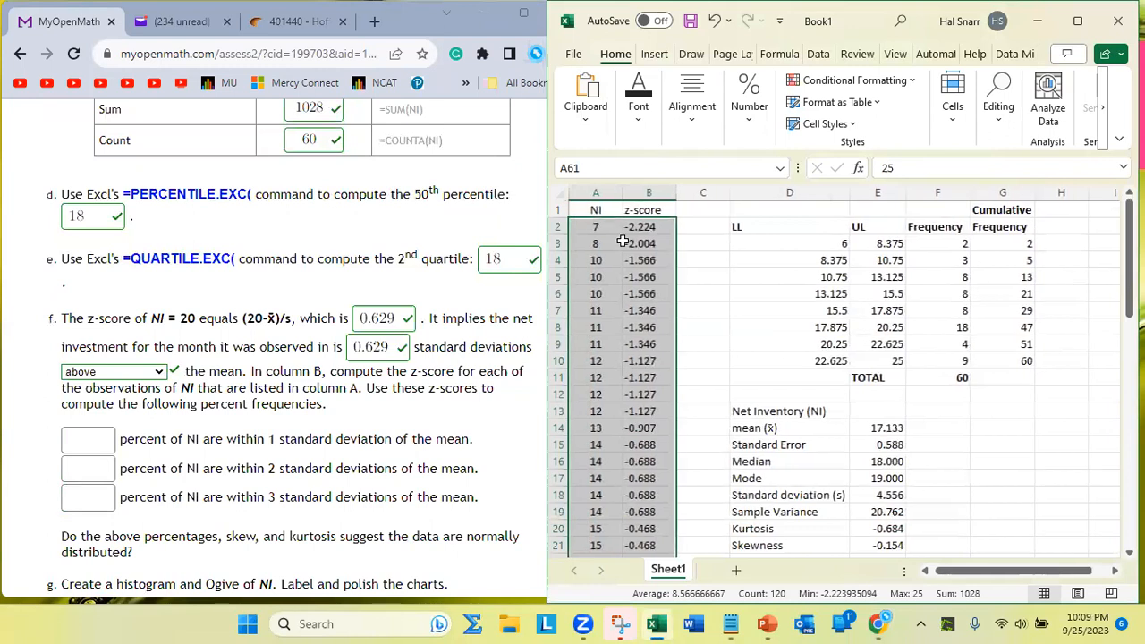
- Examine the smallest sorted NI observations beside their z-scores in rows 2 to 4, and highlight the lower NI values in A2:A18
{"action": "left_click", "coordinate": [597, 227]}
{"action": "left_click", "coordinate": [647, 227]}
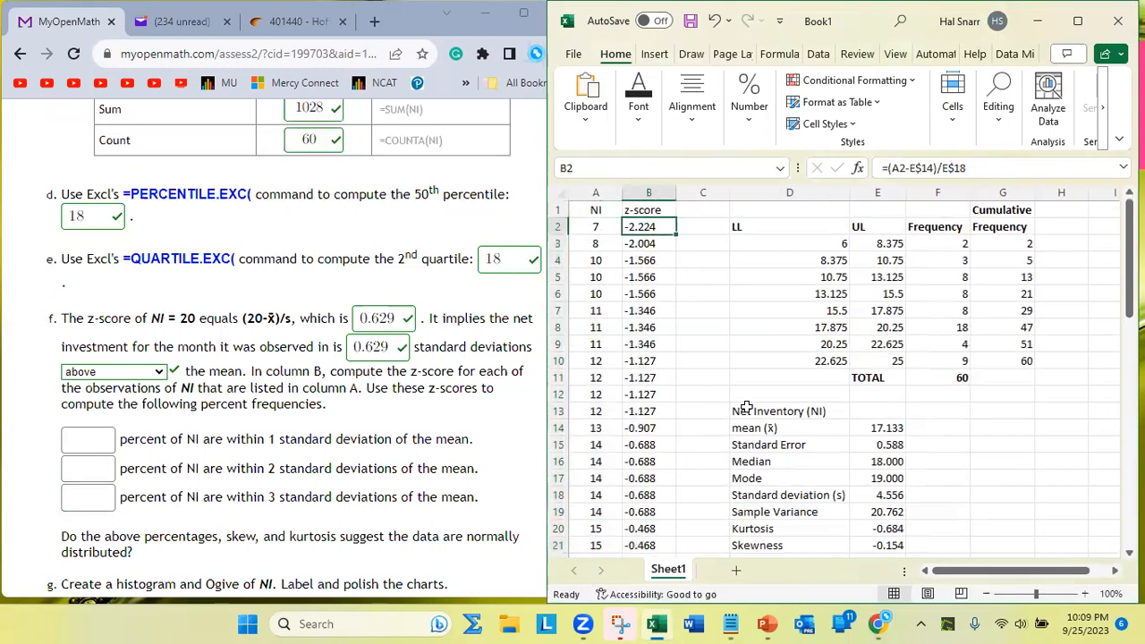
{"action": "left_click", "coordinate": [598, 244]}
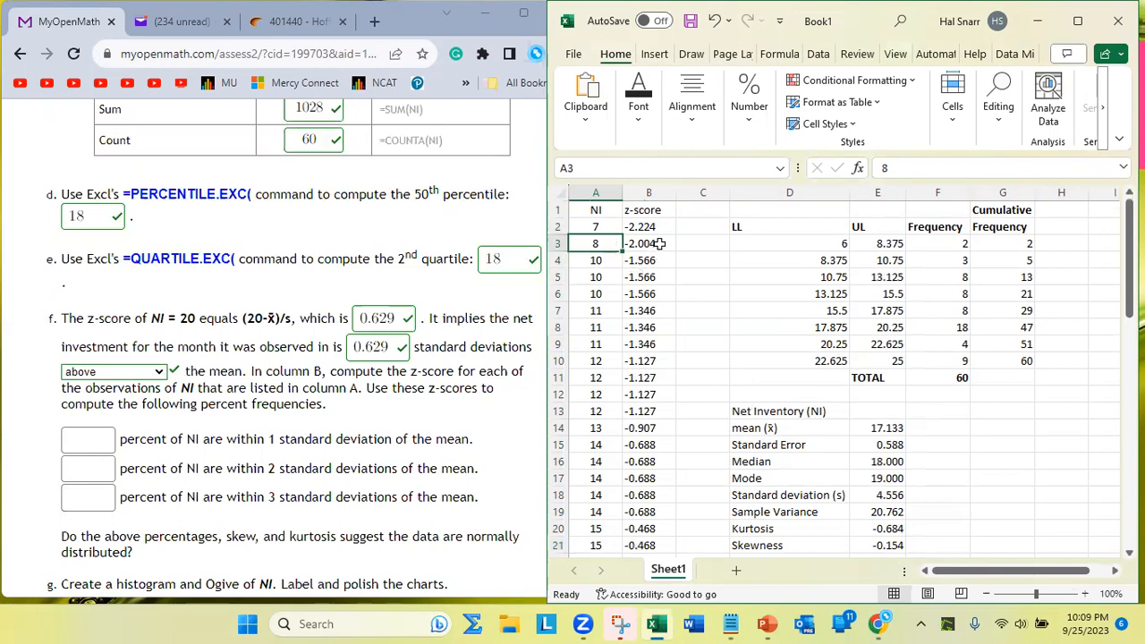
{"action": "left_click", "coordinate": [659, 243]}
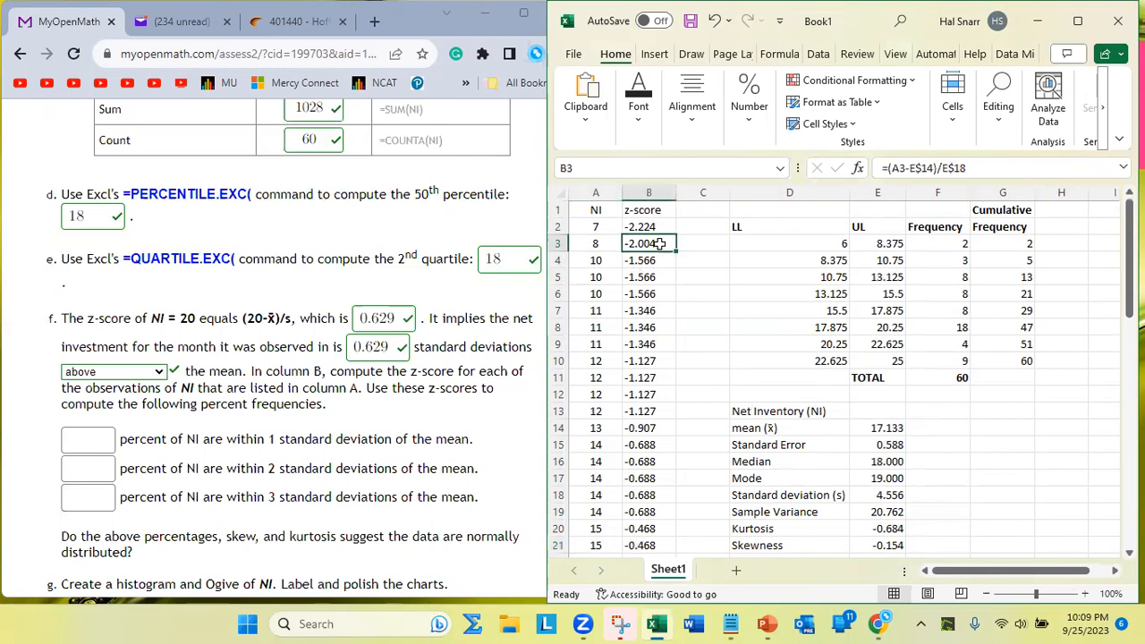
{"action": "left_click", "coordinate": [599, 260]}
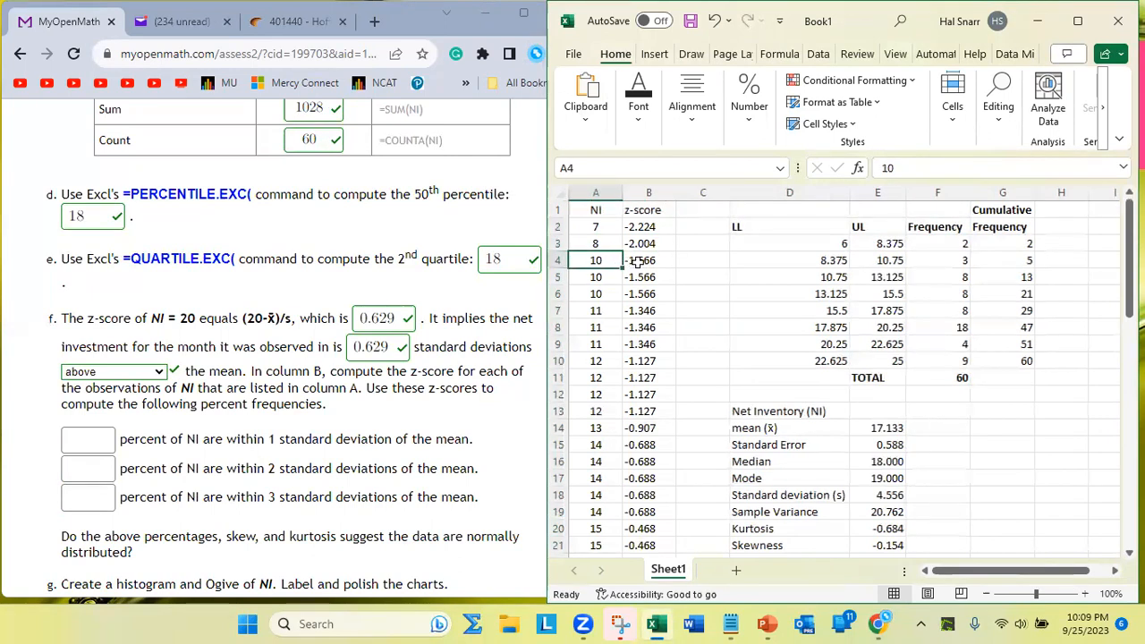
{"action": "left_click_drag", "start_coordinate": [602, 227], "coordinate": [601, 494]}
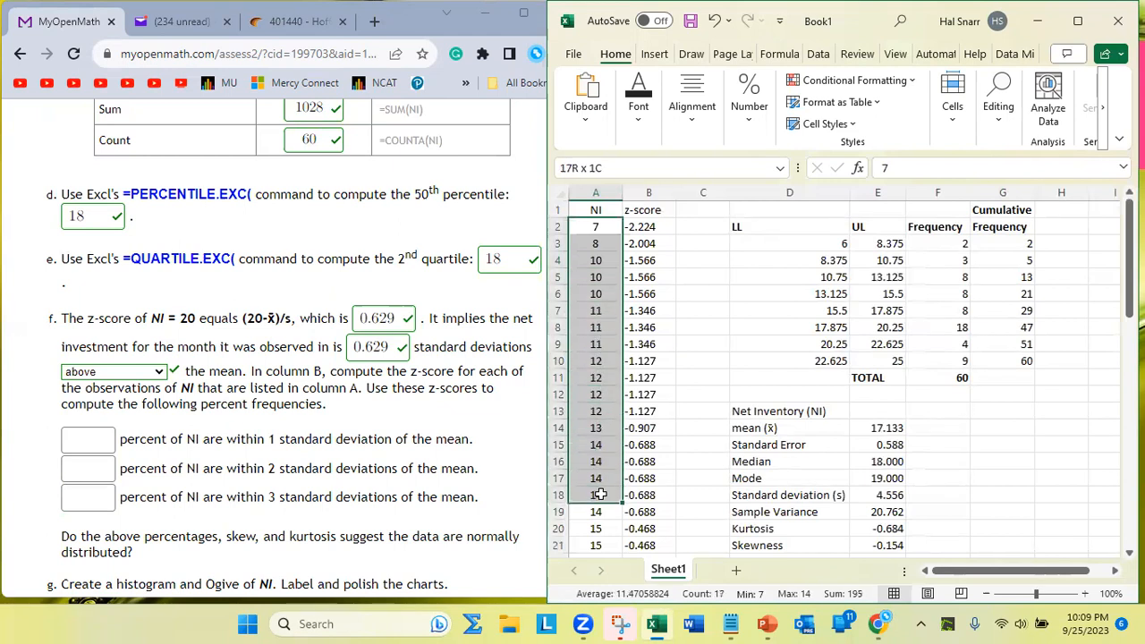
- Trace the z-scores down column B from B2 to locate where they change sign, and check the matching NI observation
{"action": "left_click", "coordinate": [636, 228]}
{"action": "key", "text": "Down"}
{"action": "key", "text": "Down"}
{"action": "key", "text": "Down"}
{"action": "key", "text": "Down"}
{"action": "key", "text": "Down"}
{"action": "key", "text": "Down"}
{"action": "key", "text": "Down"}
{"action": "key", "text": "Down"}
{"action": "key", "text": "Down"}
{"action": "key", "text": "Down"}
{"action": "key", "text": "Down"}
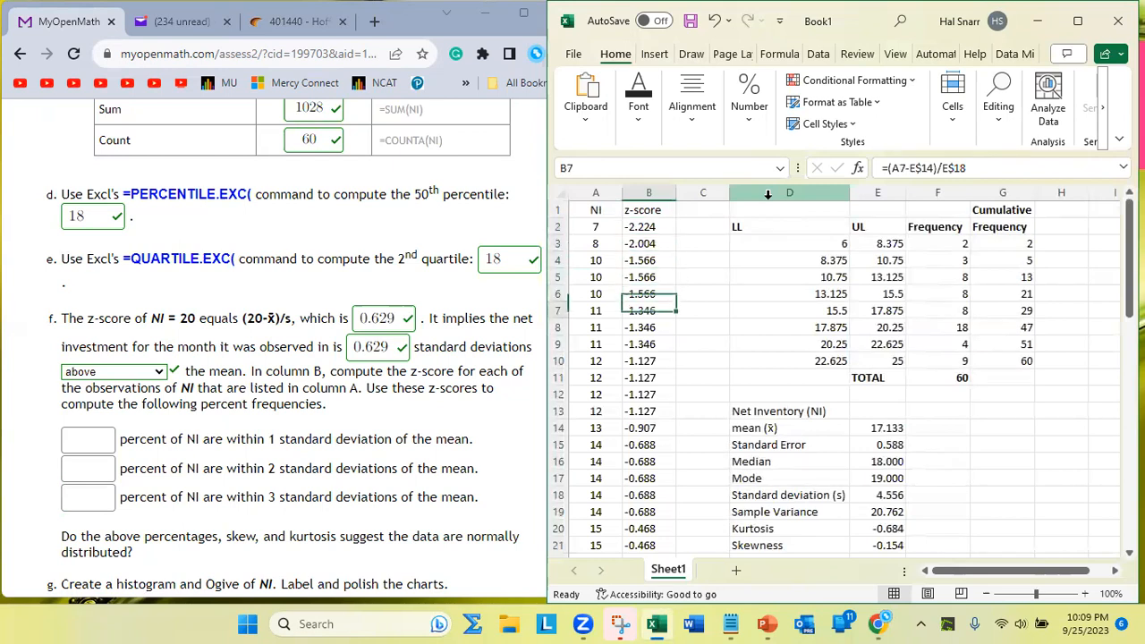
{"action": "key", "text": "Down"}
{"action": "key", "text": "Down"}
{"action": "key", "text": "Down"}
{"action": "key", "text": "Down"}
{"action": "key", "text": "Down"}
{"action": "key", "text": "Down"}
{"action": "key", "text": "Down"}
{"action": "key", "text": "Down"}
{"action": "key", "text": "Down"}
{"action": "key", "text": "Down"}
{"action": "key", "text": "Down"}
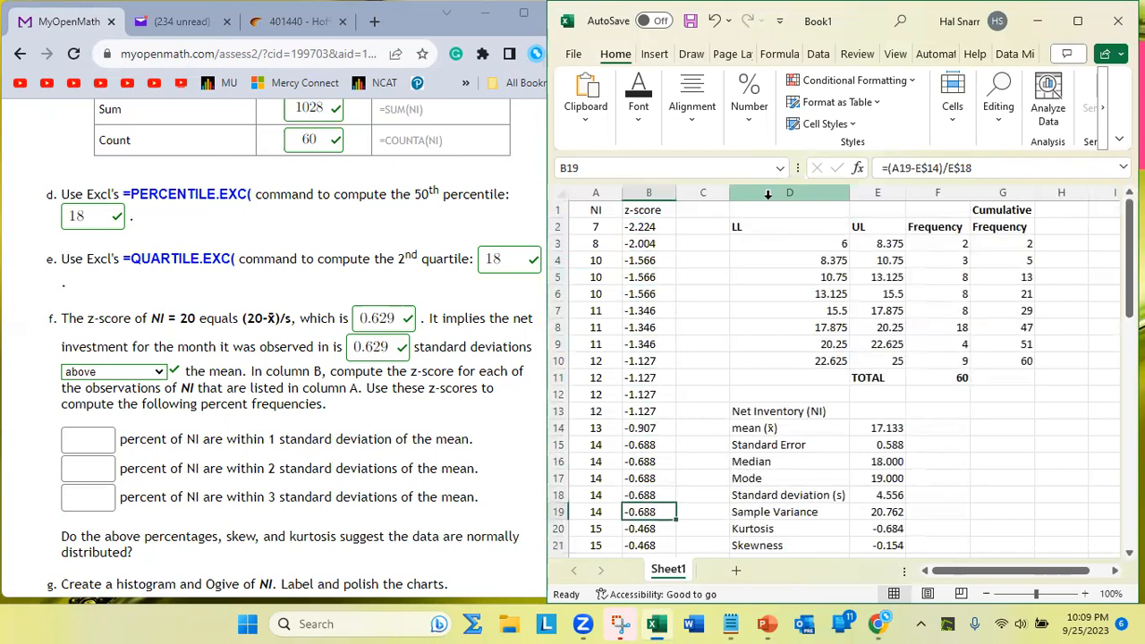
{"action": "key", "text": "Down"}
{"action": "key", "text": "Down"}
{"action": "key", "text": "Down"}
{"action": "key", "text": "Down"}
{"action": "key", "text": "Down"}
{"action": "key", "text": "Down"}
{"action": "key", "text": "Down"}
{"action": "key", "text": "Down"}
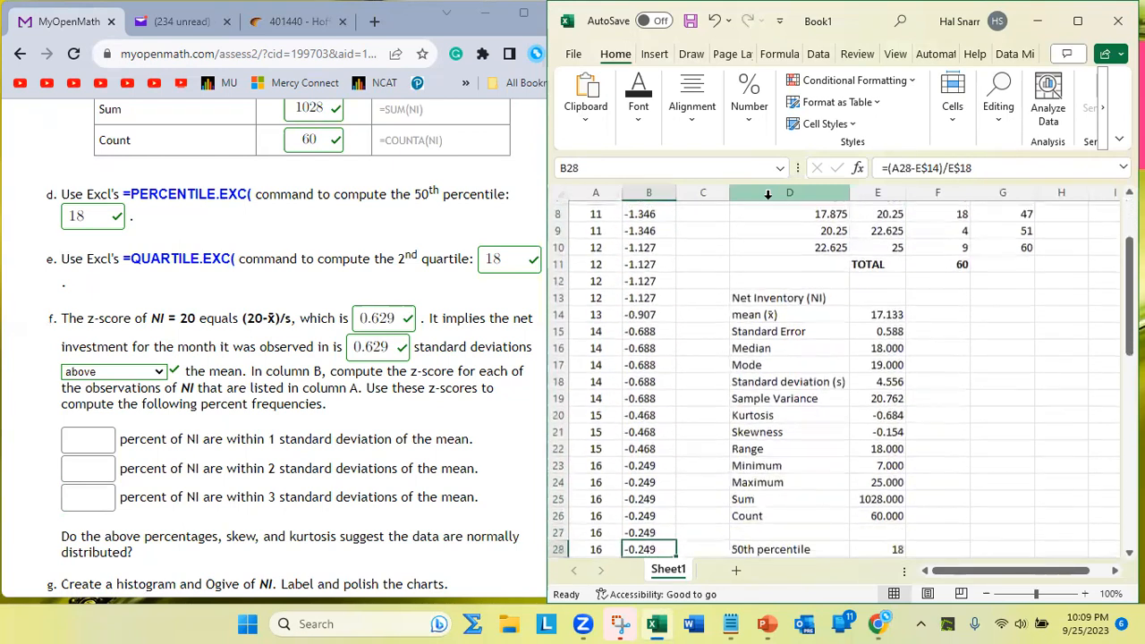
{"action": "key", "text": "Up"}
{"action": "key", "text": "Up"}
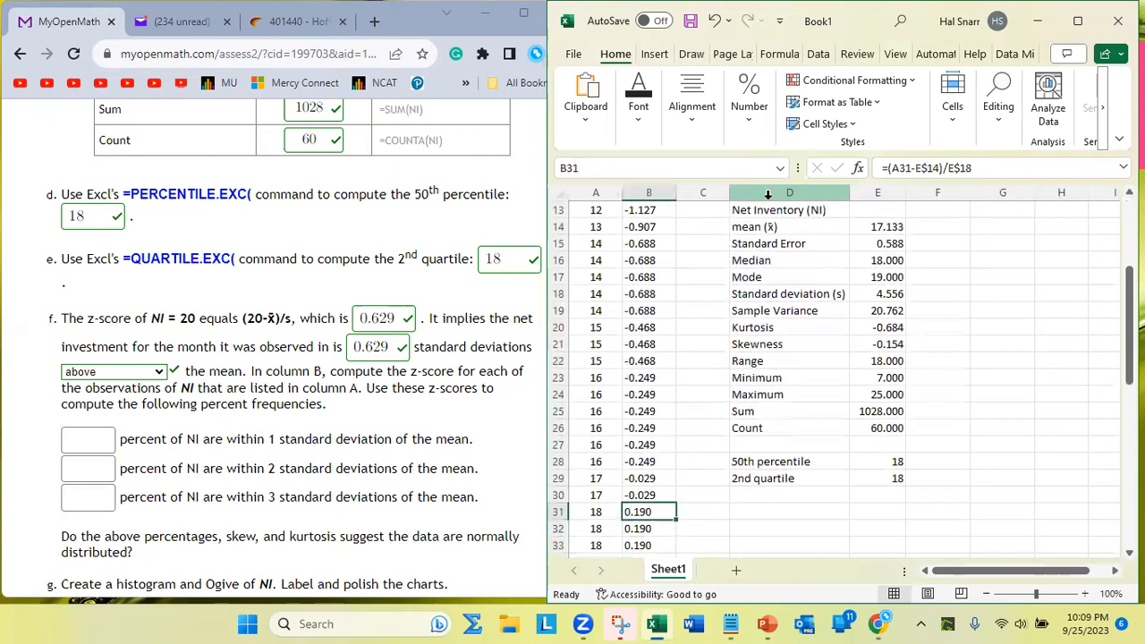
{"action": "key", "text": "Down"}
{"action": "key", "text": "Up"}
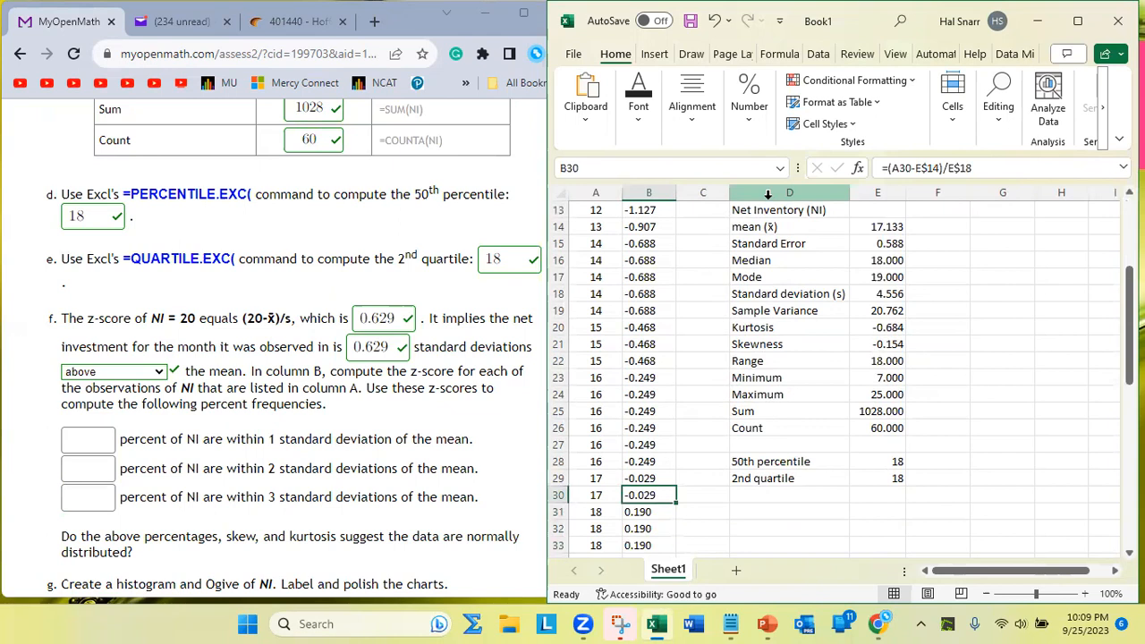
{"action": "key", "text": "Left"}
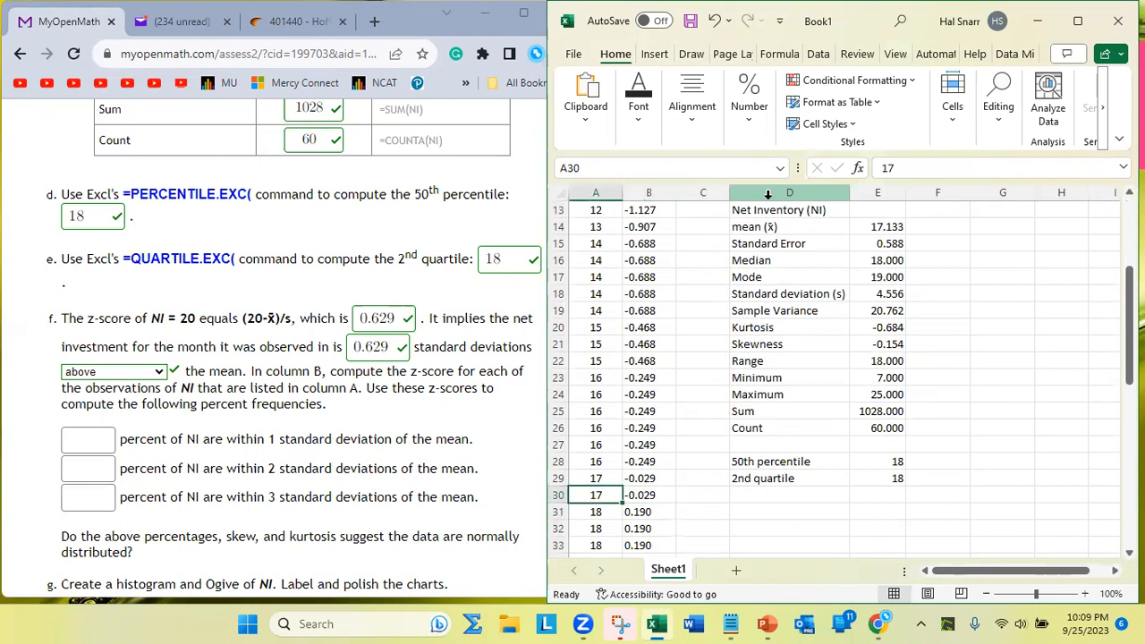
- Compare the NI observation in A30 and its z-score in B30 with the mean in E14
{"action": "left_click", "coordinate": [884, 225]}
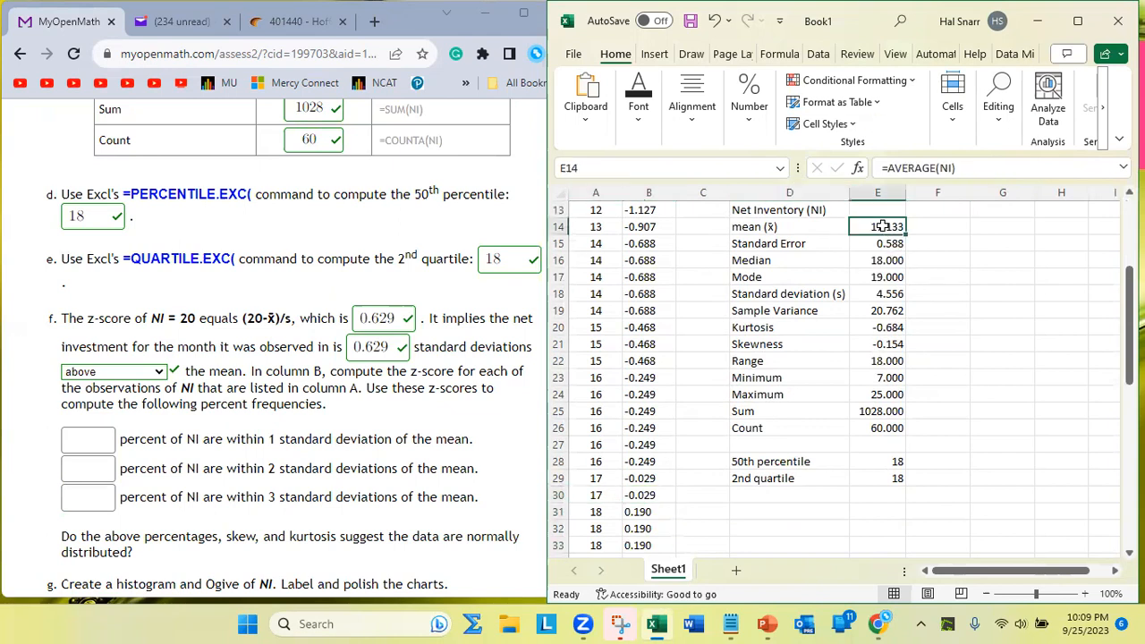
{"action": "left_click", "coordinate": [601, 494]}
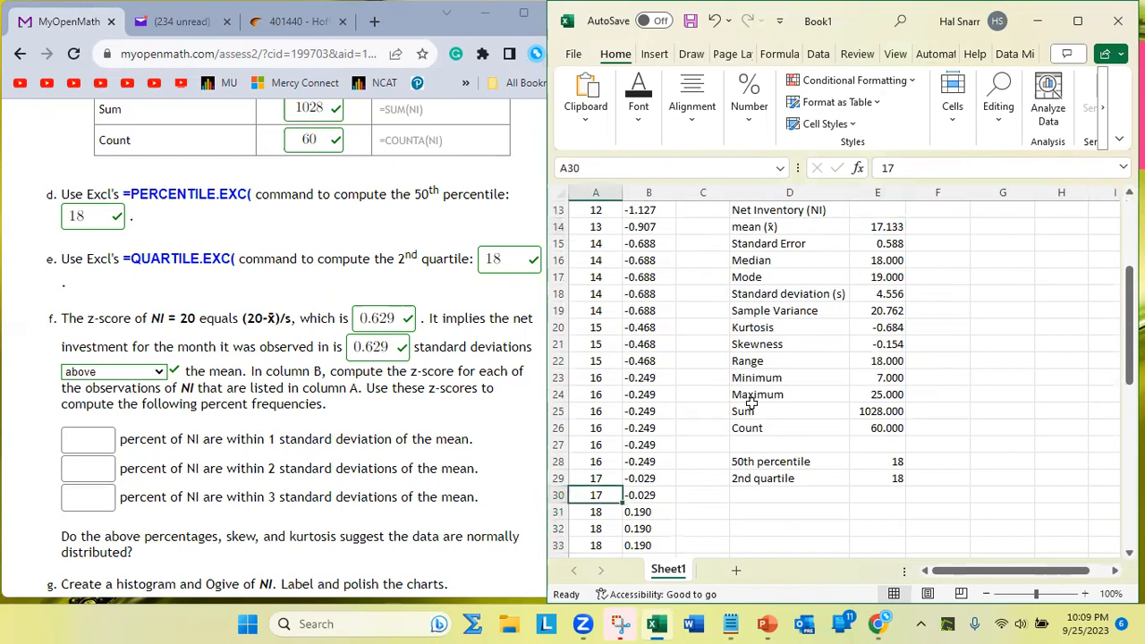
{"action": "left_click", "coordinate": [648, 494]}
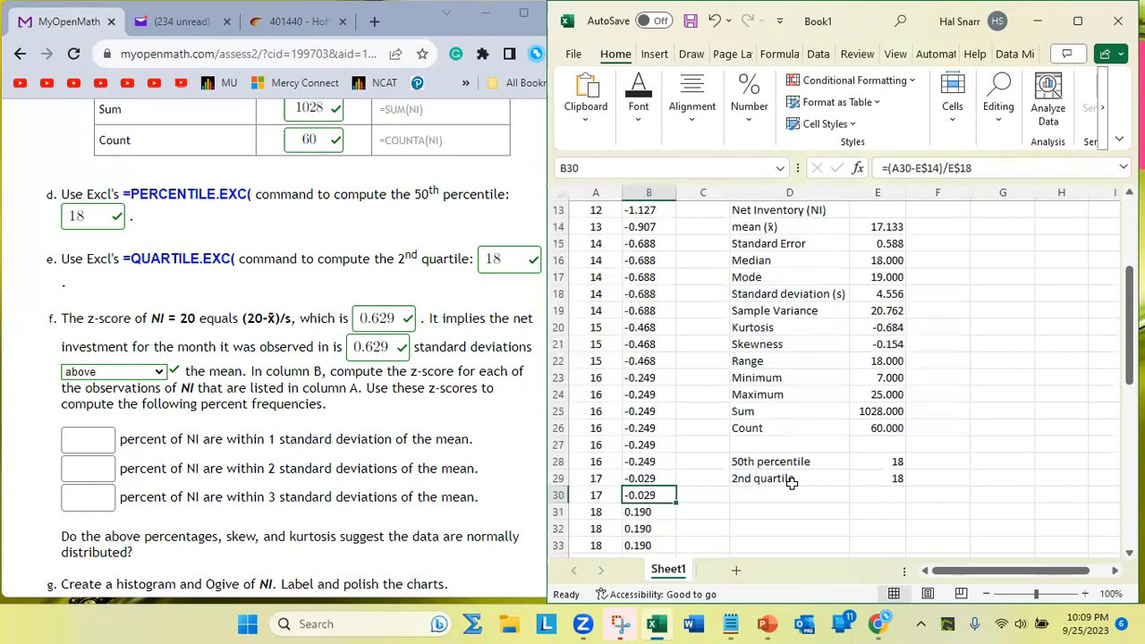
{"action": "left_click", "coordinate": [599, 495]}
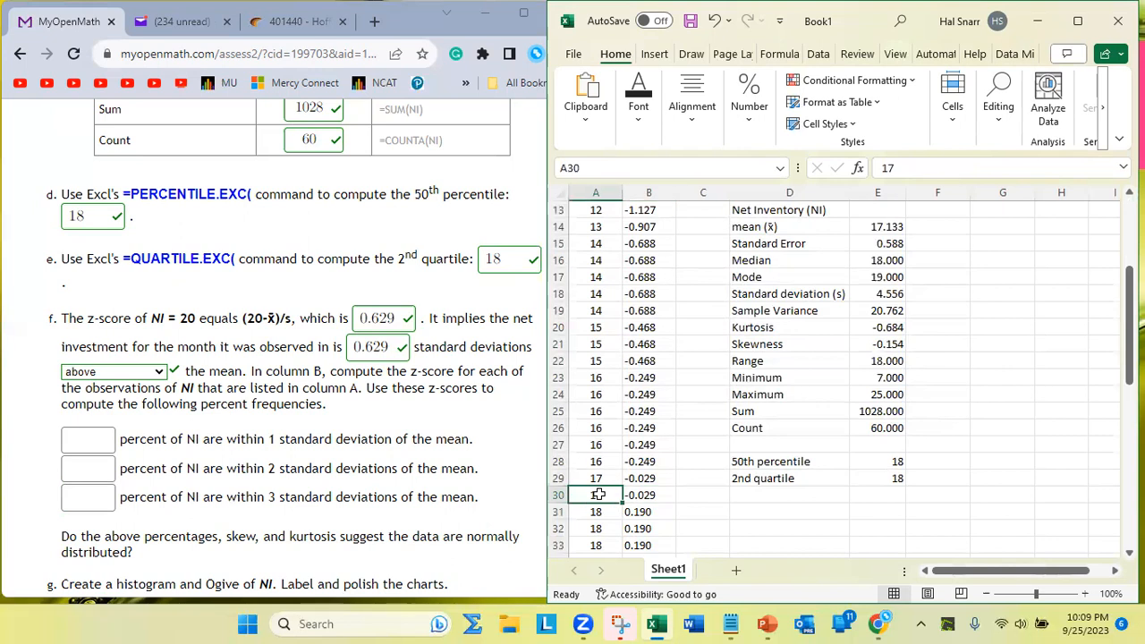
{"action": "left_click", "coordinate": [892, 224]}
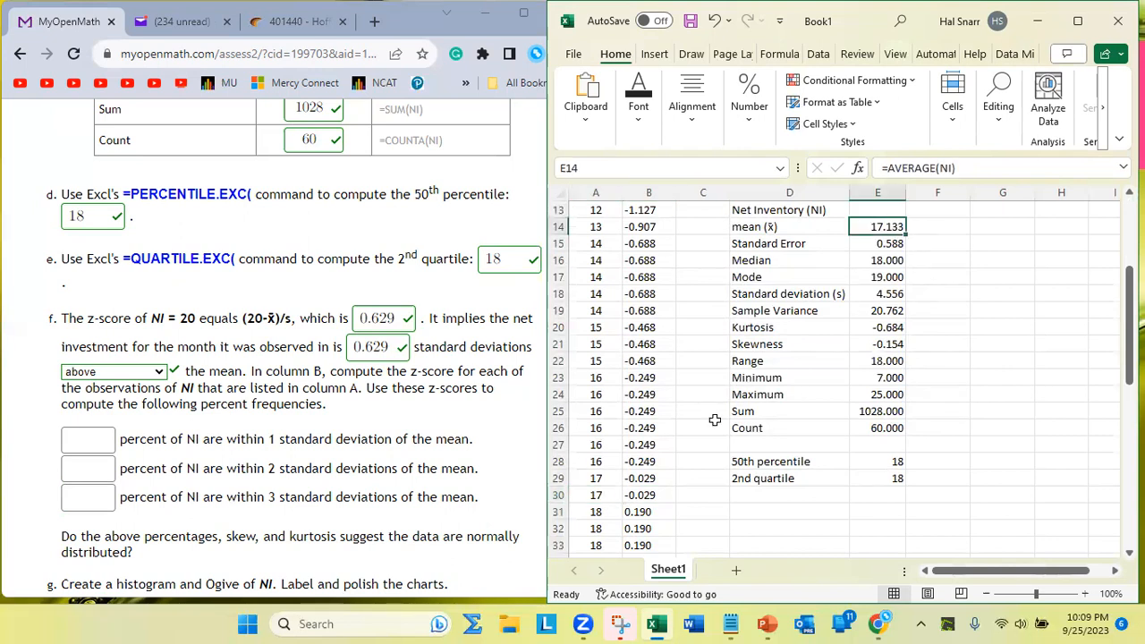
{"action": "left_click", "coordinate": [654, 495]}
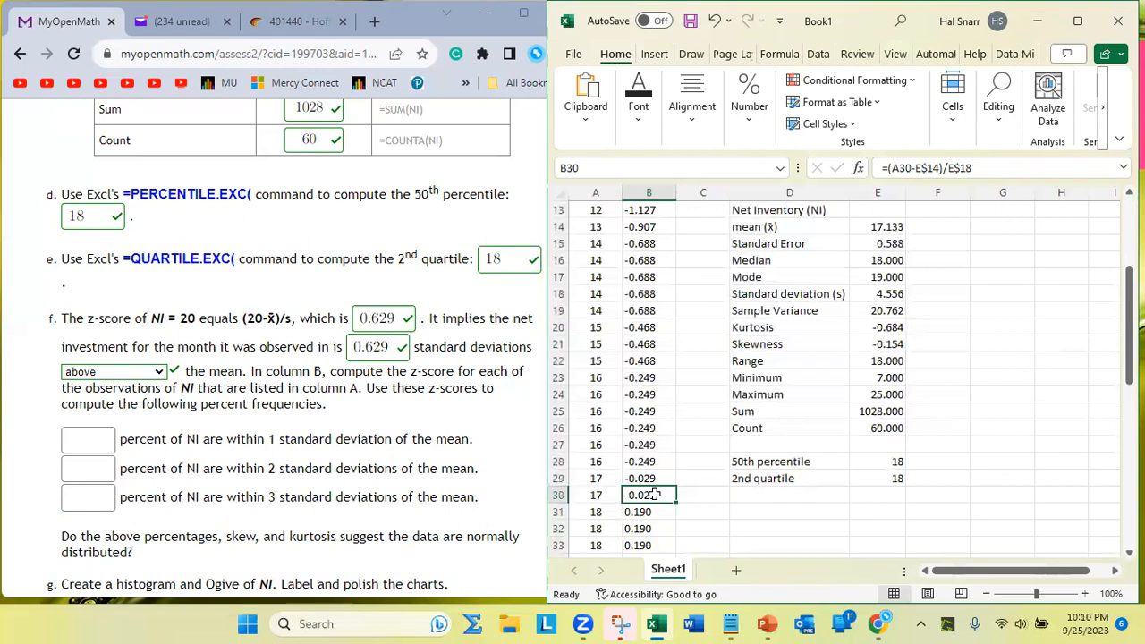
{"action": "left_click", "coordinate": [596, 495]}
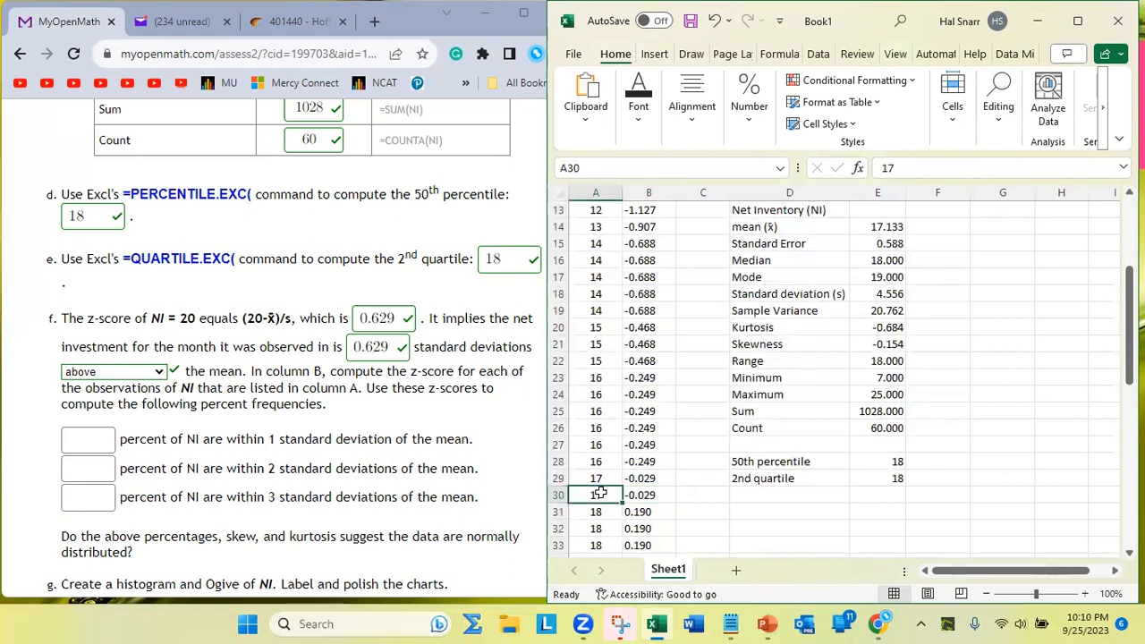
{"action": "left_click", "coordinate": [886, 228]}
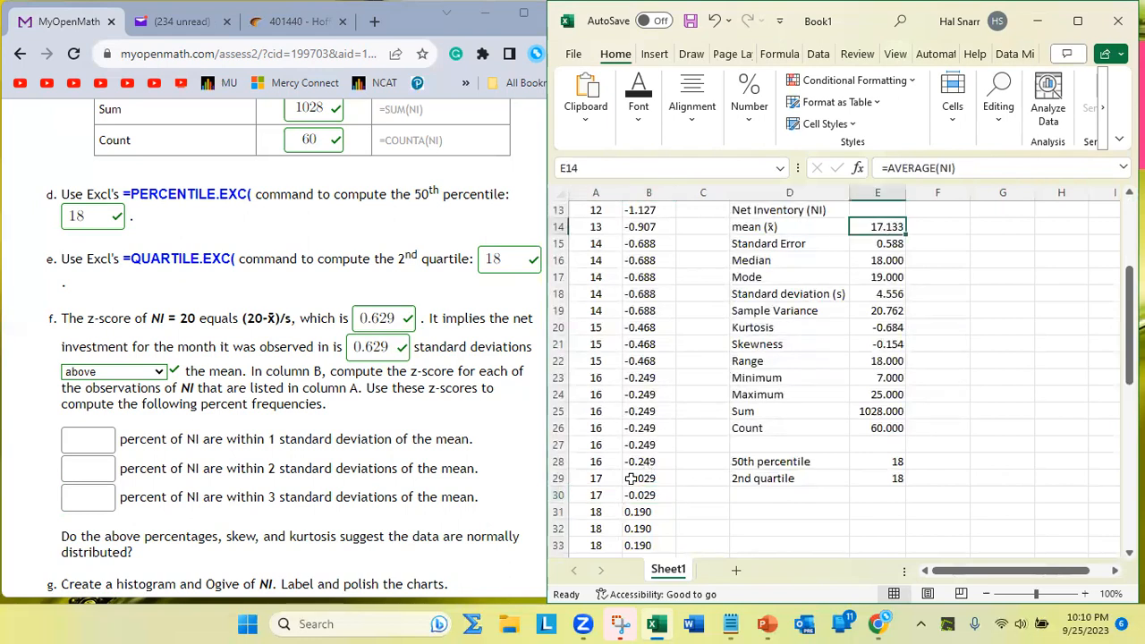
{"action": "left_click", "coordinate": [608, 495]}
- Examine the z-scores of the NI observations above the mean, from row 31 to the last observation in row 61
{"action": "key", "text": "Down"}
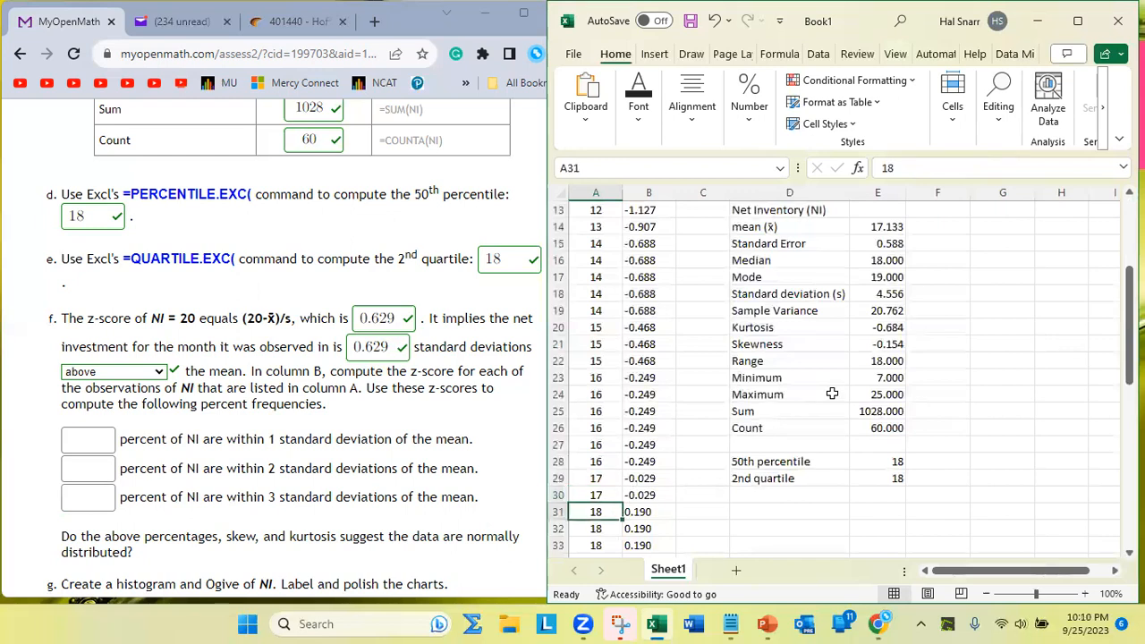
{"action": "key", "text": "Right"}
{"action": "key", "text": "Down"}
{"action": "key", "text": "Down"}
{"action": "key", "text": "Down"}
{"action": "key", "text": "Down"}
{"action": "key", "text": "Down"}
{"action": "key", "text": "Down"}
{"action": "key", "text": "Down"}
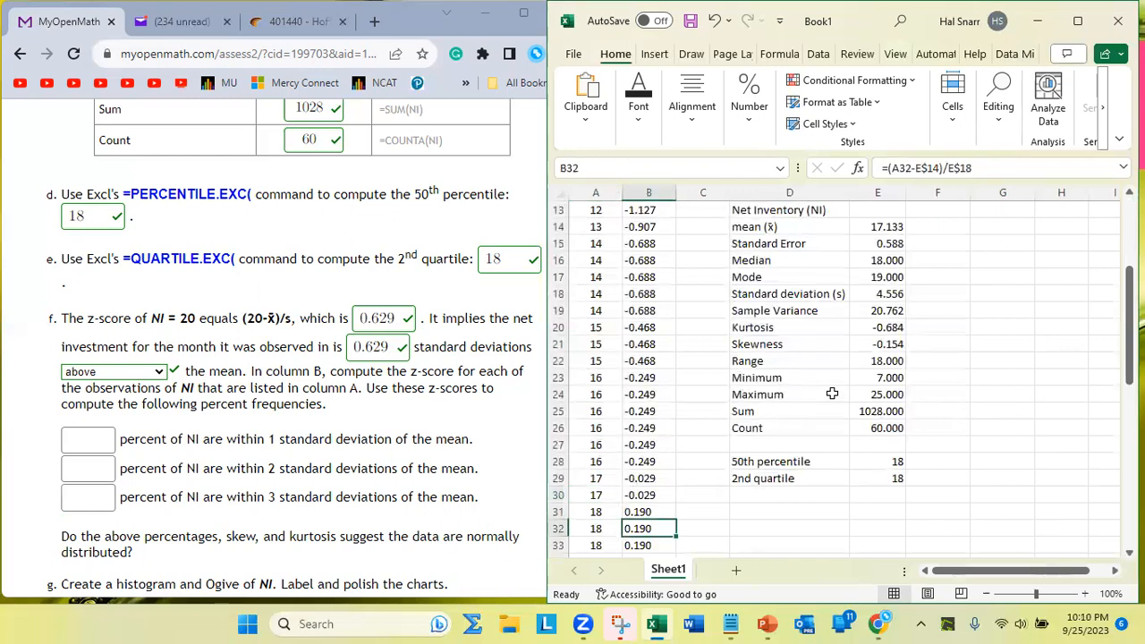
{"action": "key", "text": "Down"}
{"action": "key", "text": "Down"}
{"action": "key", "text": "Down"}
{"action": "key", "text": "Down"}
{"action": "key", "text": "Down"}
{"action": "key", "text": "Down"}
{"action": "key", "text": "Down"}
{"action": "key", "text": "Down"}
{"action": "key", "text": "Down"}
{"action": "key", "text": "Down"}
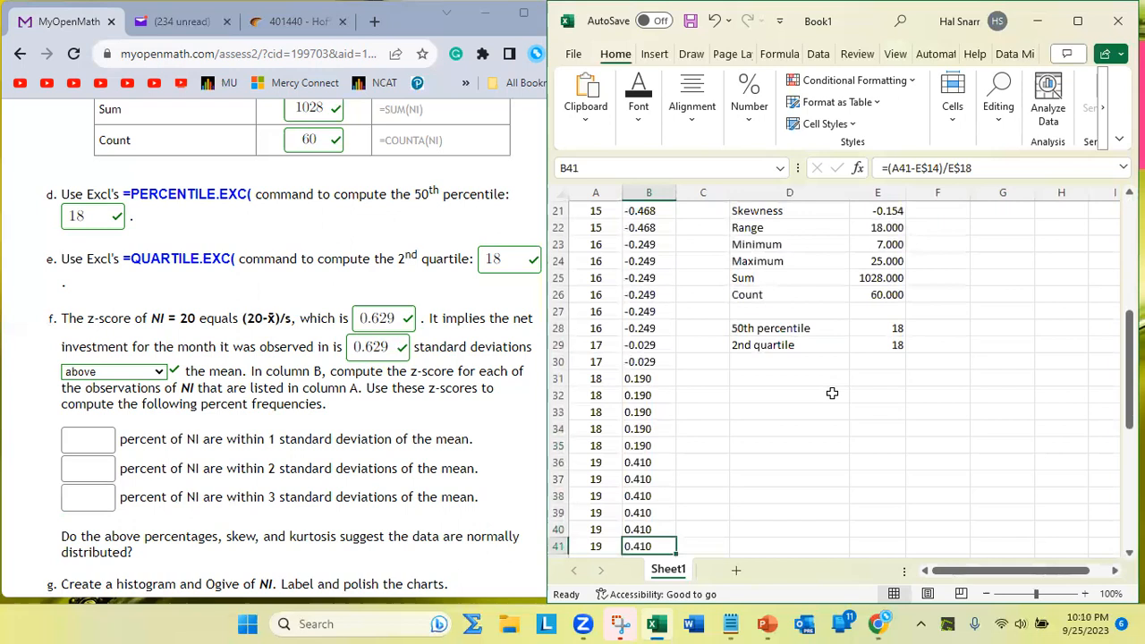
{"action": "key", "text": "Down"}
{"action": "key", "text": "Down"}
{"action": "key", "text": "Down"}
{"action": "key", "text": "Down"}
{"action": "key", "text": "Down"}
{"action": "key", "text": "Down"}
{"action": "key", "text": "Down"}
{"action": "key", "text": "Down"}
{"action": "key", "text": "Down"}
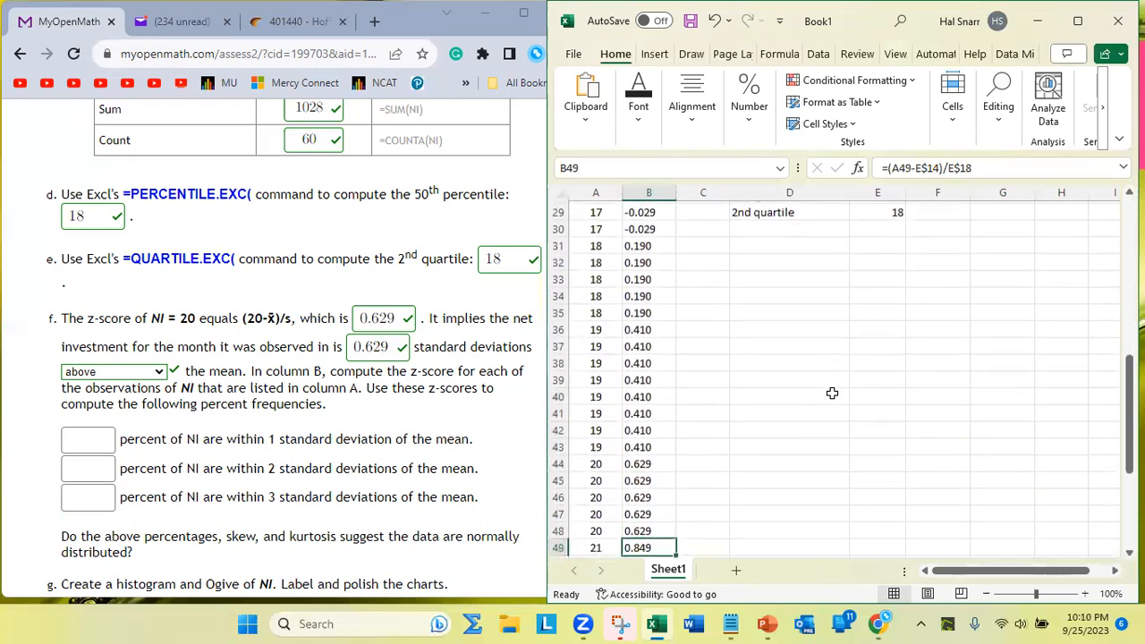
{"action": "key", "text": "Down"}
{"action": "key", "text": "Down"}
{"action": "key", "text": "Down"}
{"action": "key", "text": "Down"}
{"action": "key", "text": "Down"}
{"action": "key", "text": "Down"}
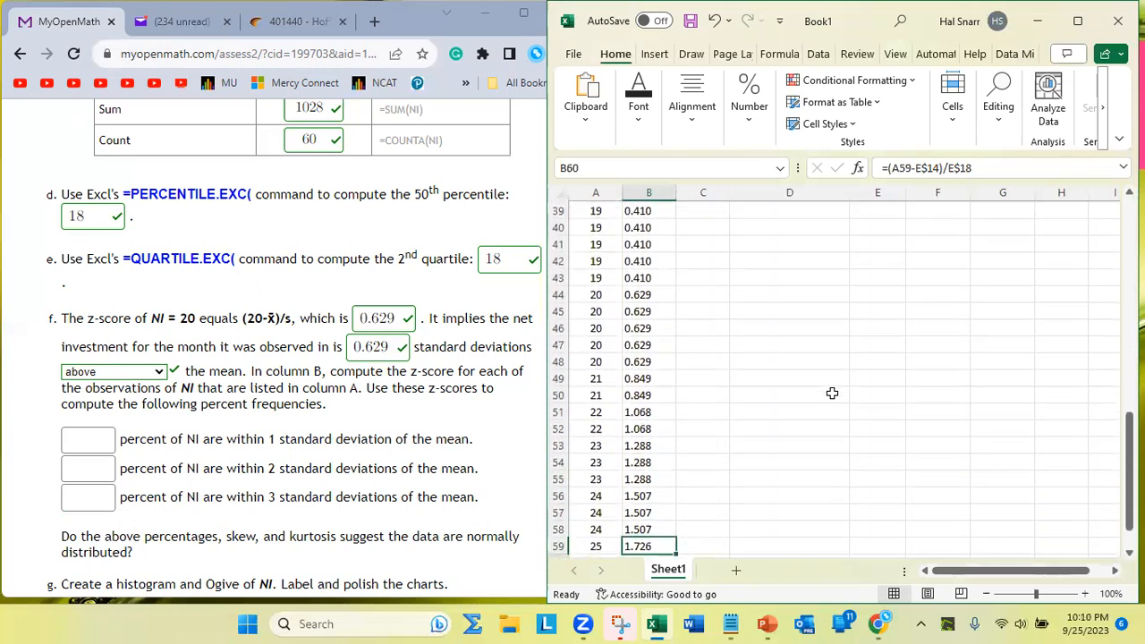
{"action": "key", "text": "Up"}
{"action": "key", "text": "Up"}
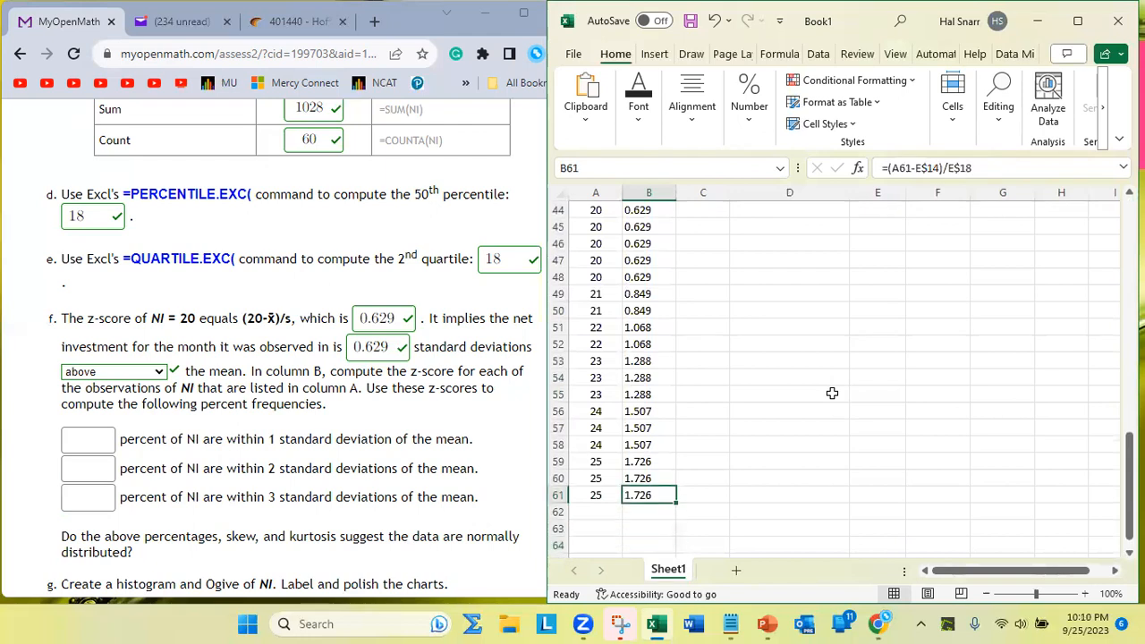
- Reread the question on NI within 3 standard deviations and check the largest NI observations and z-scores around row 61 against it
{"action": "left_click_drag", "start_coordinate": [120, 498], "coordinate": [254, 517]}
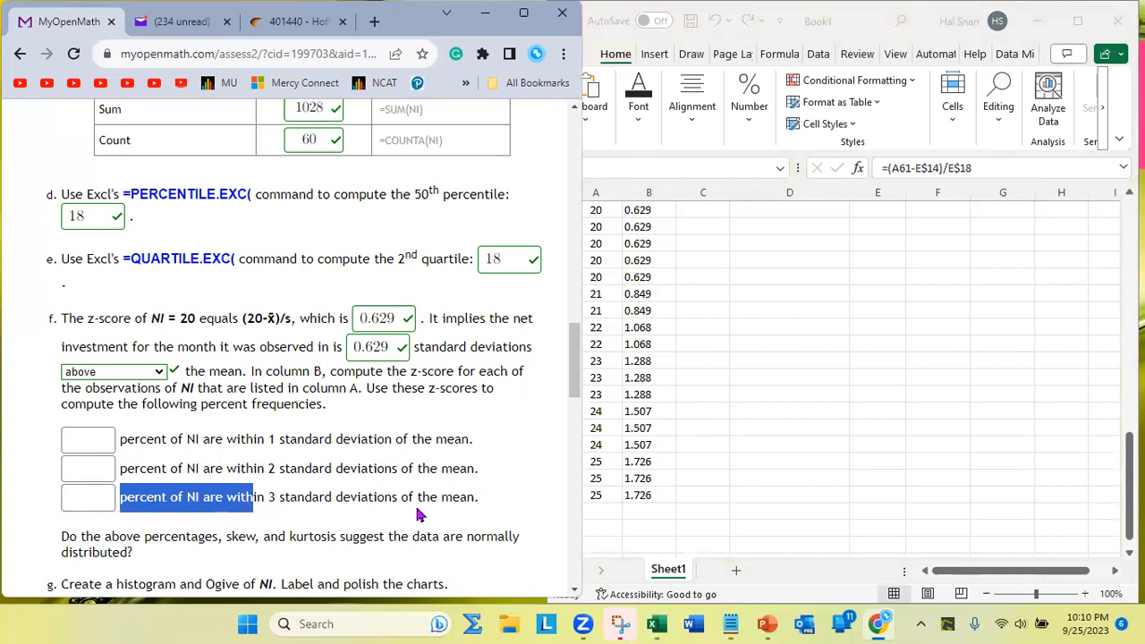
{"action": "left_click", "coordinate": [598, 494]}
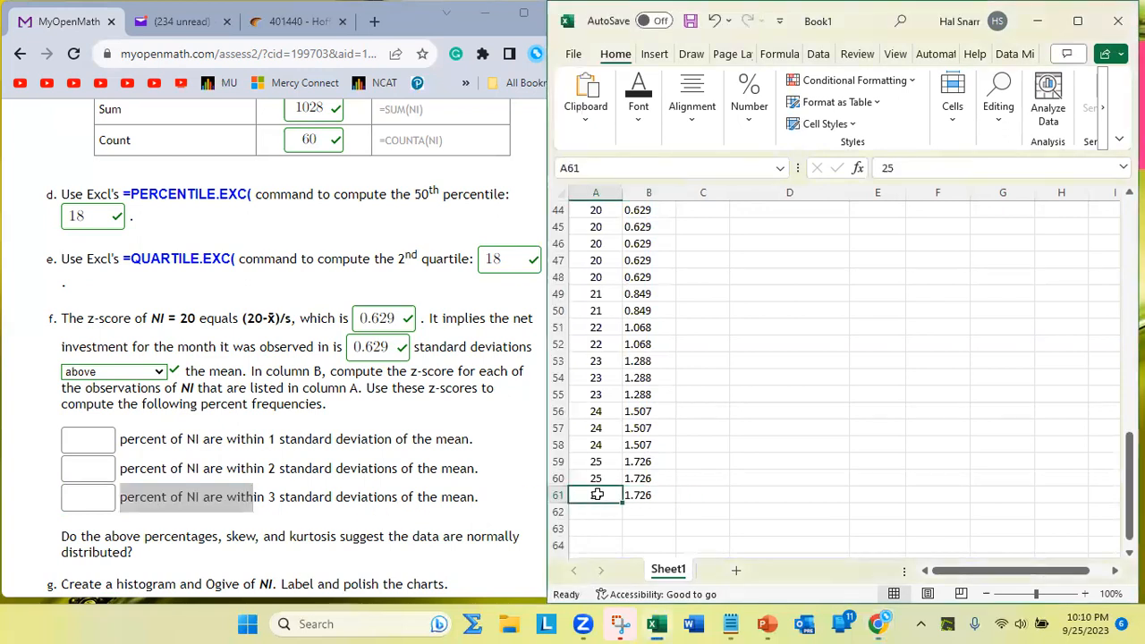
{"action": "key", "text": "Right"}
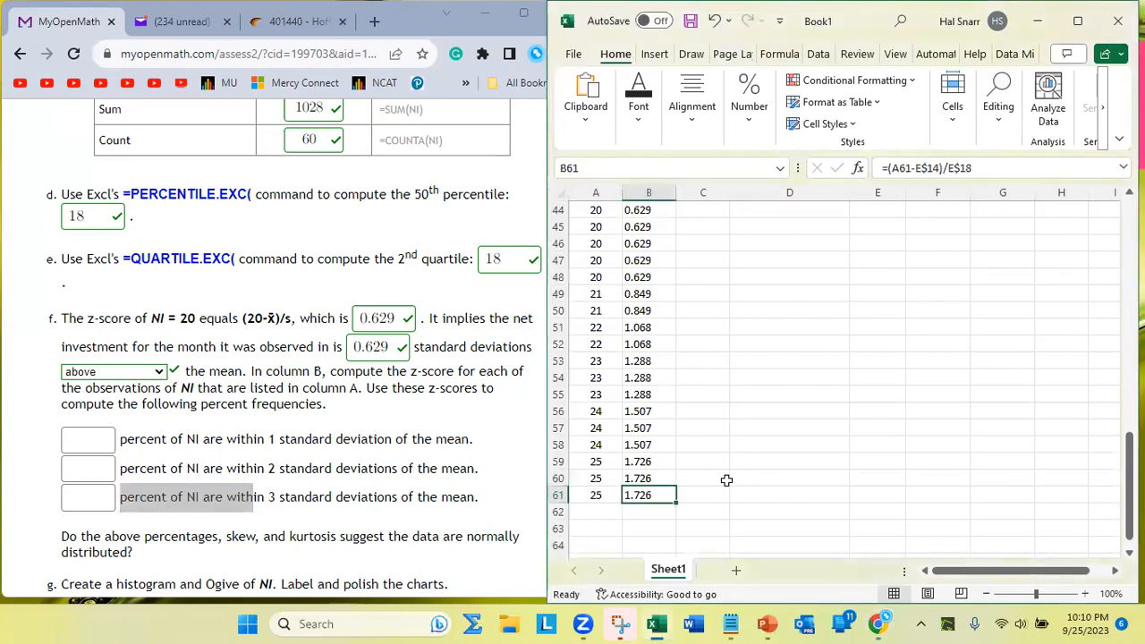
{"action": "key", "text": "Left"}
{"action": "key", "text": "Up"}
{"action": "key", "text": "Down"}
{"action": "key", "text": "Up"}
{"action": "key", "text": "Up"}
{"action": "key", "text": "Down"}
{"action": "key", "text": "Down"}
{"action": "key", "text": "Up"}
{"action": "key", "text": "Up"}
{"action": "key", "text": "Down"}
{"action": "key", "text": "Down"}
{"action": "key", "text": "Up"}
{"action": "key", "text": "Up"}
{"action": "key", "text": "Down"}
{"action": "key", "text": "Down"}
{"action": "key", "text": "Right"}
{"action": "key", "text": "Left"}
{"action": "key", "text": "Right"}
- Review the z-scores back up column B from B61 and return to the smallest NI observation in A2
{"action": "key", "text": "Up"}
{"action": "key", "text": "Up"}
{"action": "key", "text": "Up"}
{"action": "key", "text": "Up"}
{"action": "key", "text": "Up"}
{"action": "key", "text": "Up"}
{"action": "key", "text": "Up"}
{"action": "key", "text": "Up"}
{"action": "key", "text": "Up"}
{"action": "key", "text": "Up"}
{"action": "key", "text": "Up"}
{"action": "key", "text": "Up"}
{"action": "key", "text": "Up"}
{"action": "key", "text": "Up"}
{"action": "key", "text": "Up"}
{"action": "key", "text": "Up"}
{"action": "key", "text": "Up"}
{"action": "key", "text": "Up"}
{"action": "key", "text": "Up"}
{"action": "key", "text": "Up"}
{"action": "key", "text": "Up"}
{"action": "key", "text": "Up"}
{"action": "key", "text": "Up"}
{"action": "key", "text": "Up"}
{"action": "key", "text": "Up"}
{"action": "key", "text": "Up"}
{"action": "key", "text": "Up"}
{"action": "key", "text": "Up"}
{"action": "key", "text": "Up"}
{"action": "key", "text": "Up"}
{"action": "key", "text": "Up"}
{"action": "key", "text": "Up"}
{"action": "key", "text": "Up"}
{"action": "key", "text": "Up"}
{"action": "key", "text": "Up"}
{"action": "key", "text": "Up"}
{"action": "key", "text": "Up"}
{"action": "key", "text": "Up"}
{"action": "key", "text": "Up"}
{"action": "key", "text": "Up"}
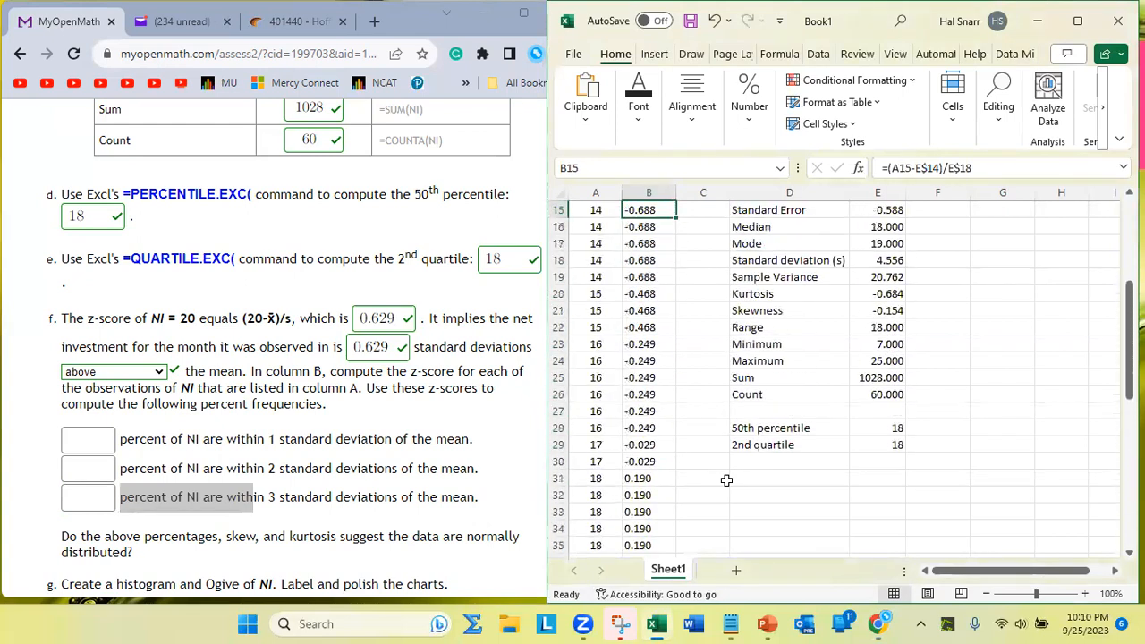
{"action": "key", "text": "Down"}
{"action": "key", "text": "Left"}
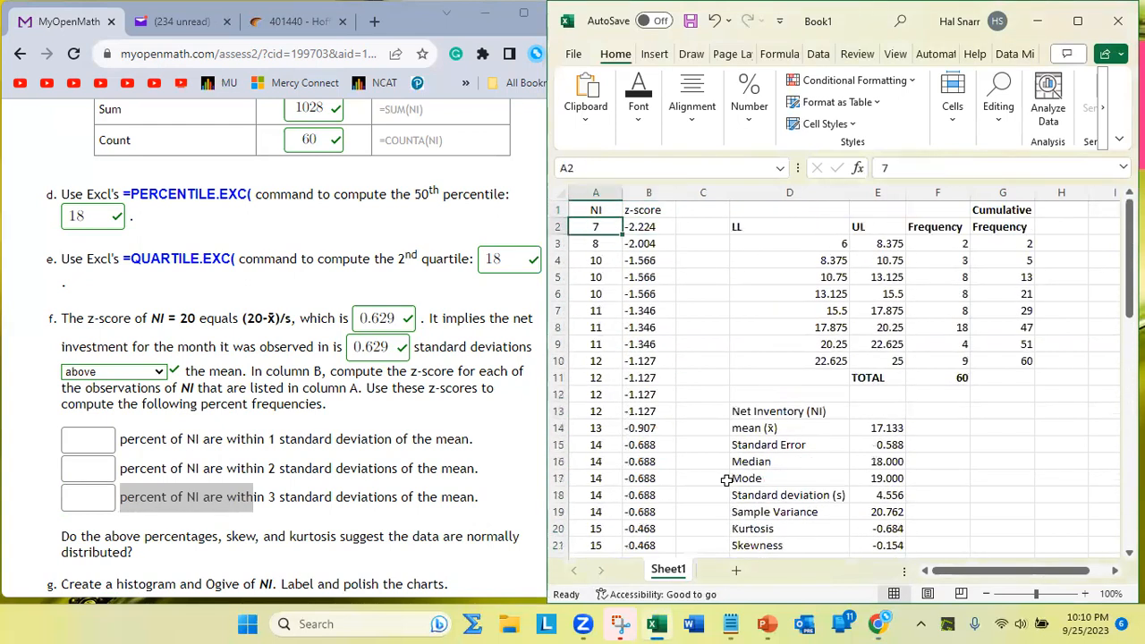
- Select all NI observations in A2:A61 to count how many are within 3 standard deviations of the mean
{"action": "key", "text": "Right"}
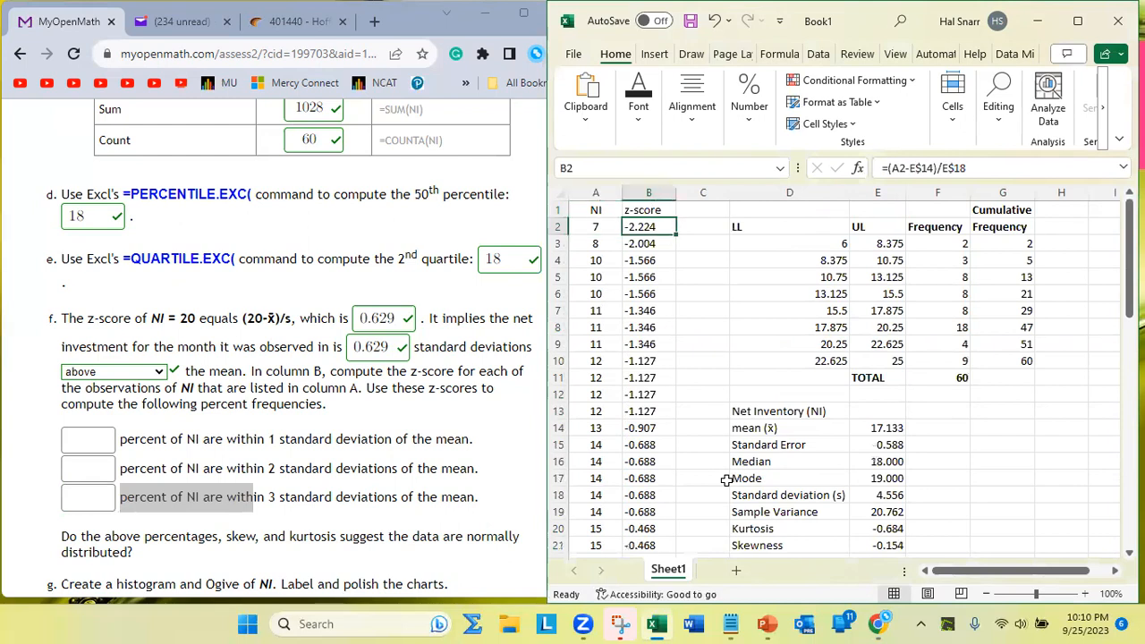
{"action": "key", "text": "Left"}
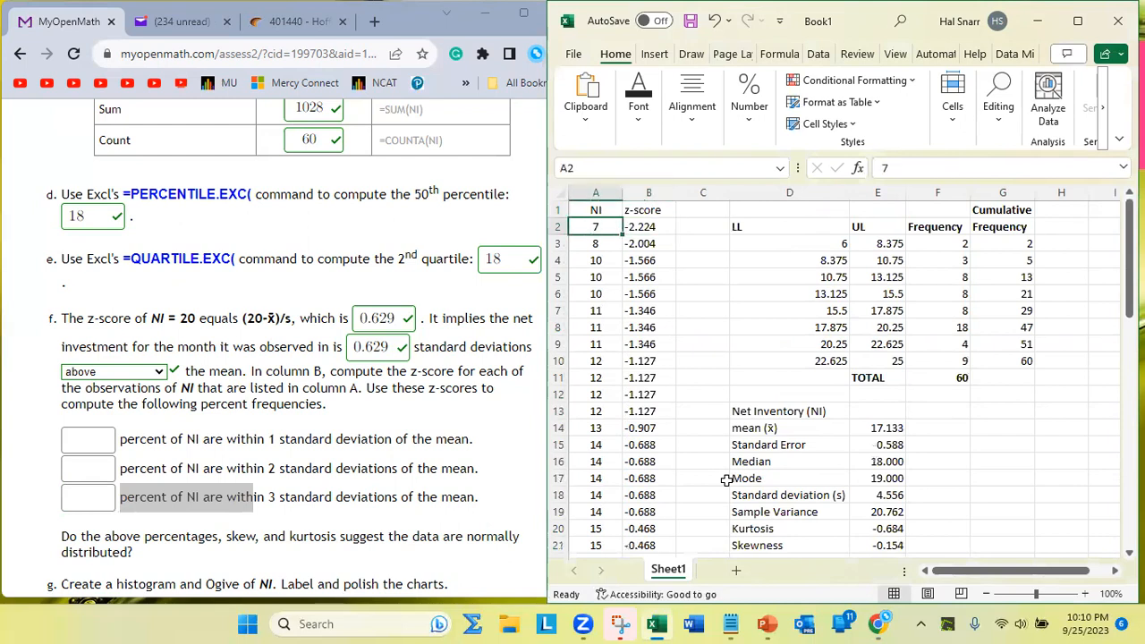
{"action": "key", "text": "shift+Down"}
{"action": "key", "text": "shift+Down"}
{"action": "key", "text": "shift+Down"}
{"action": "key", "text": "shift+Down"}
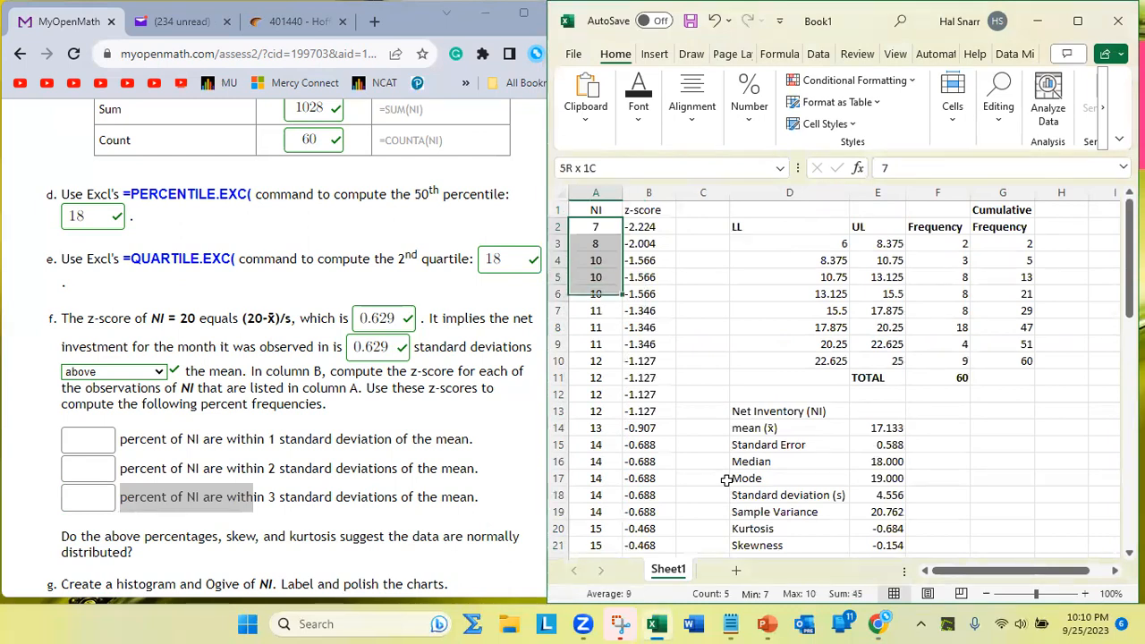
{"action": "key", "text": "shift+Down"}
{"action": "key", "text": "shift+Down"}
{"action": "key", "text": "shift+Down"}
{"action": "key", "text": "shift+Down"}
{"action": "key", "text": "shift+Down"}
{"action": "key", "text": "shift+Down"}
{"action": "key", "text": "shift+Down"}
{"action": "key", "text": "shift+Down"}
{"action": "key", "text": "shift+Down"}
{"action": "key", "text": "shift+Down"}
{"action": "key", "text": "shift+Down"}
{"action": "key", "text": "shift+Down"}
{"action": "key", "text": "shift+Down"}
{"action": "key", "text": "shift+Down"}
{"action": "key", "text": "shift+Down"}
{"action": "key", "text": "shift+Down"}
{"action": "key", "text": "shift+Down"}
{"action": "key", "text": "shift+Down"}
{"action": "key", "text": "shift+Down"}
{"action": "key", "text": "shift+Down"}
{"action": "key", "text": "shift+Down"}
{"action": "key", "text": "shift+Down"}
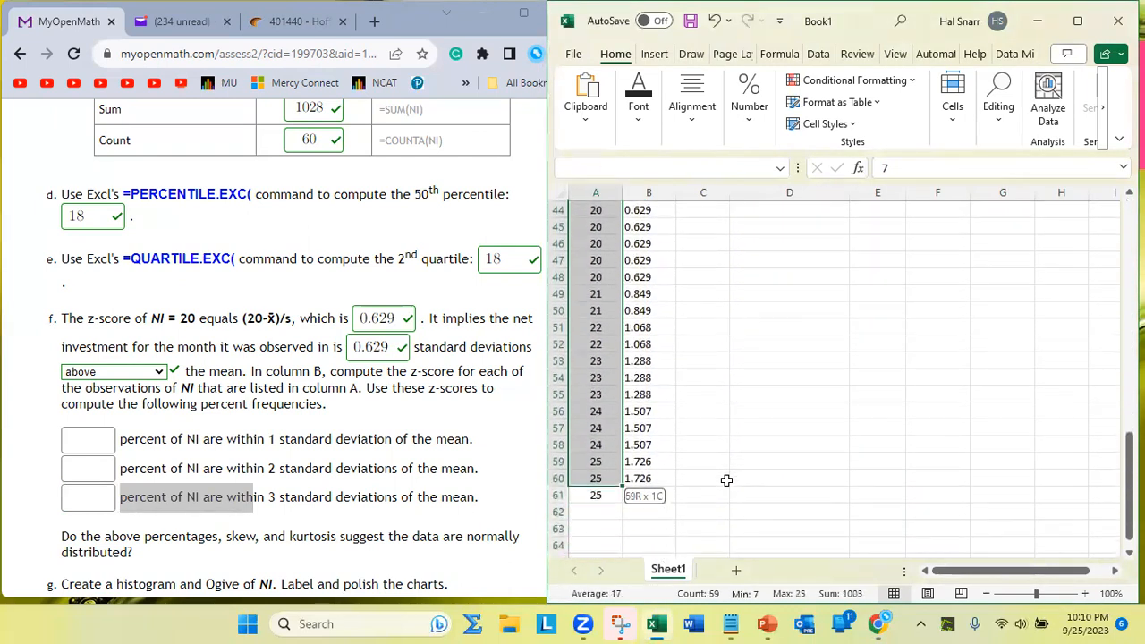
{"action": "key", "text": "shift+Down"}
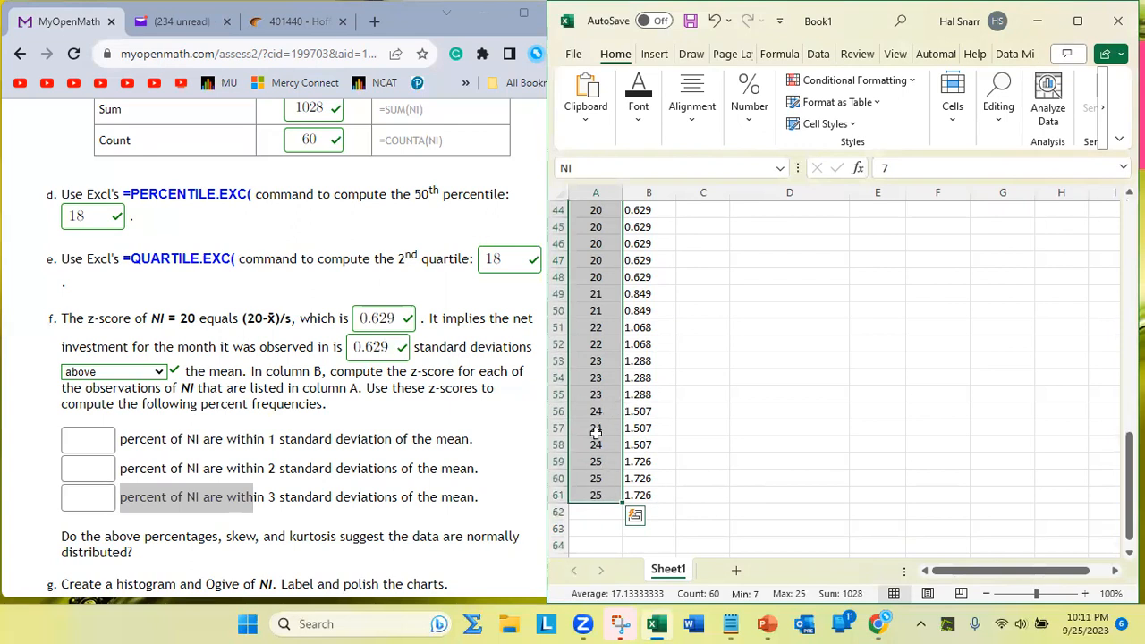
{"action": "scroll", "coordinate": [598, 399], "scroll_direction": "up", "scroll_amount": 4}
{"action": "scroll", "coordinate": [598, 400], "scroll_direction": "up", "scroll_amount": 10}
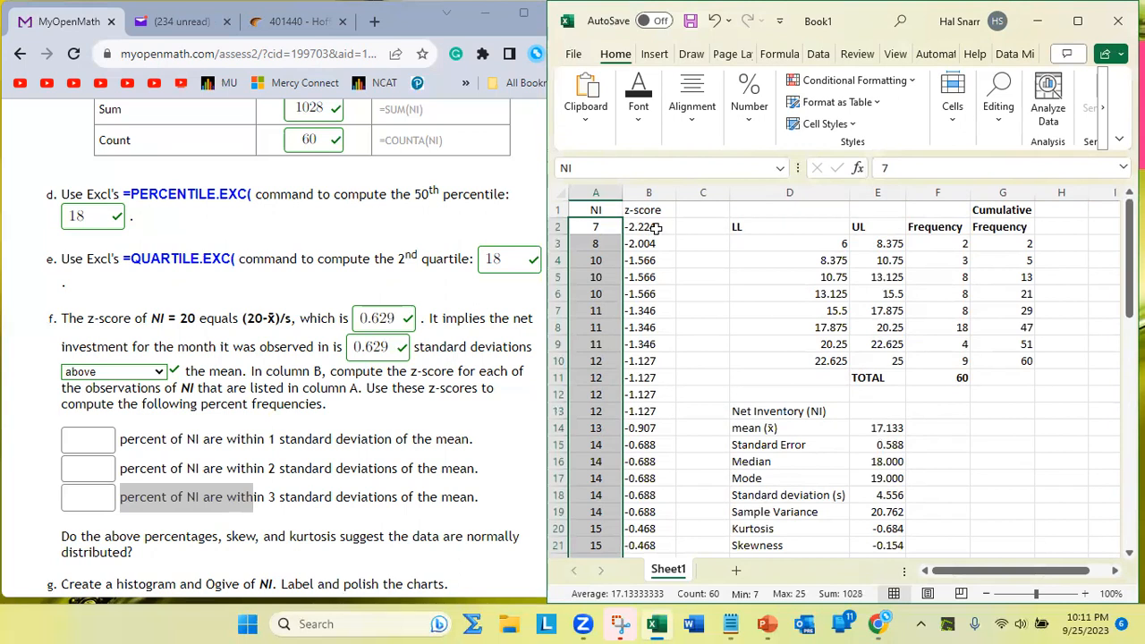
- Check the z-scores in B2 and B61, and answer 100 for the percent of NI within 3 standard deviations
{"action": "left_click", "coordinate": [645, 227]}
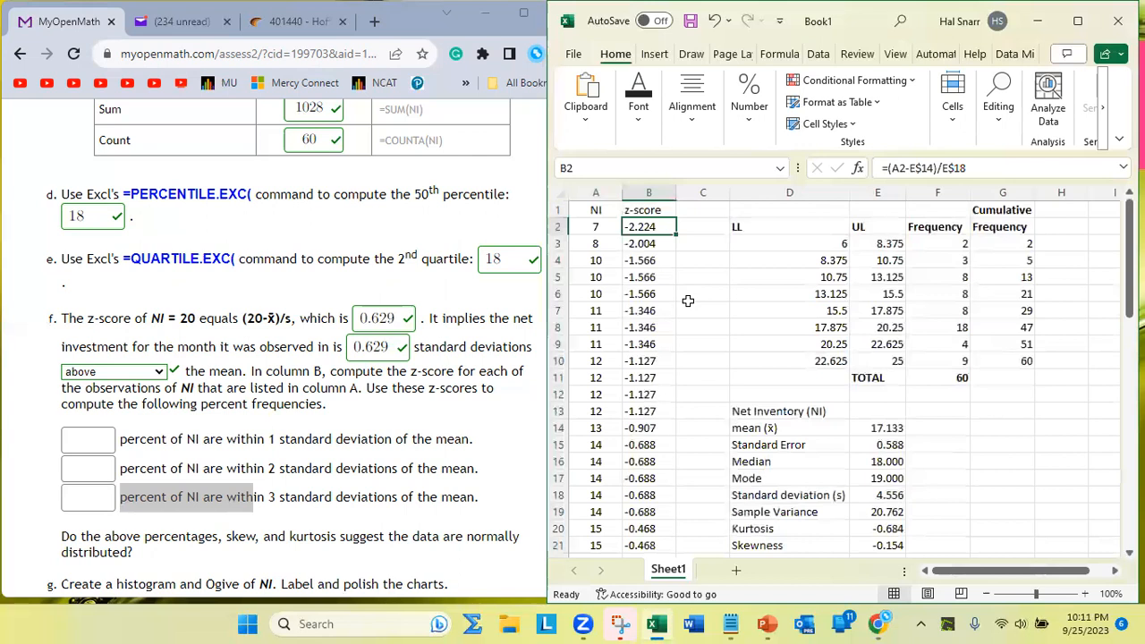
{"action": "scroll", "coordinate": [688, 300], "scroll_direction": "down", "scroll_amount": 18}
{"action": "left_click", "coordinate": [663, 290]}
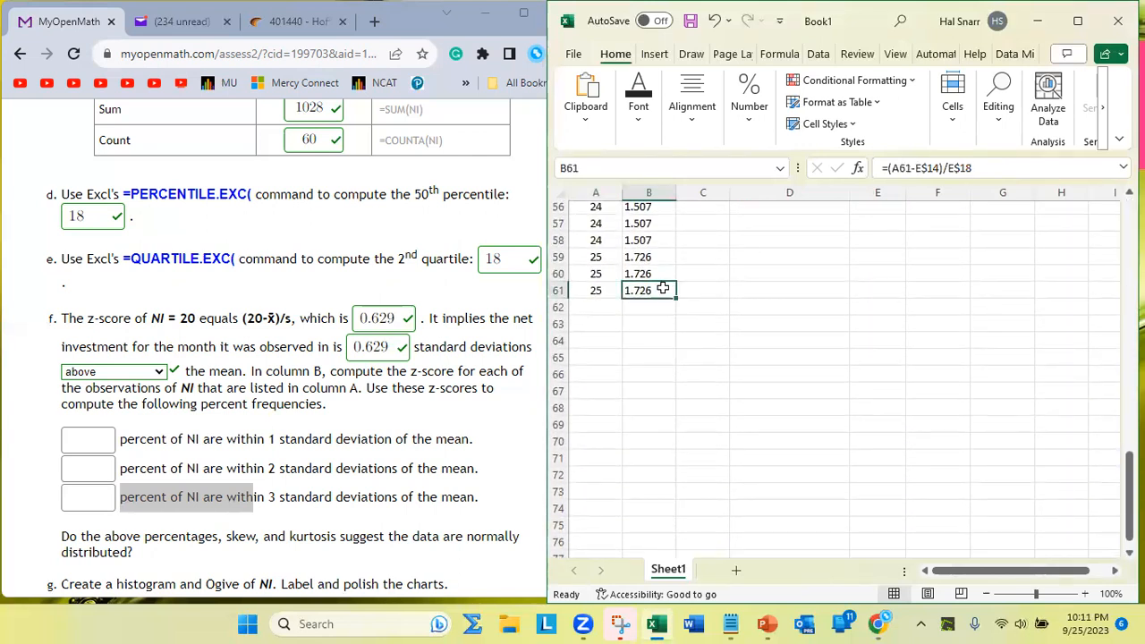
{"action": "scroll", "coordinate": [663, 288], "scroll_direction": "up", "scroll_amount": 18}
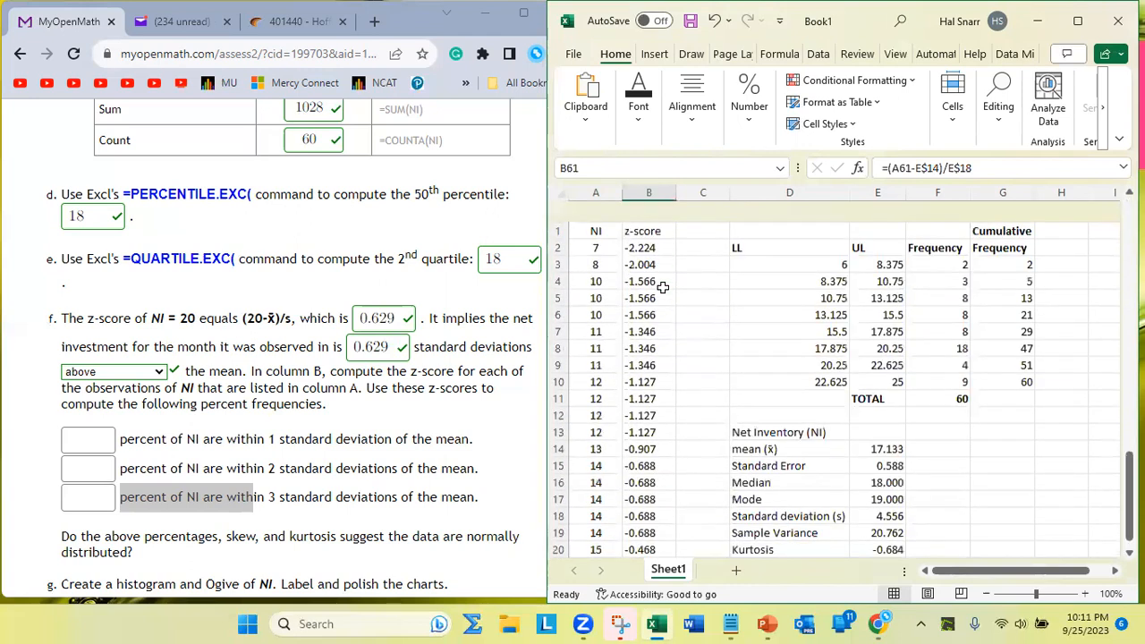
{"action": "left_click", "coordinate": [95, 498]}
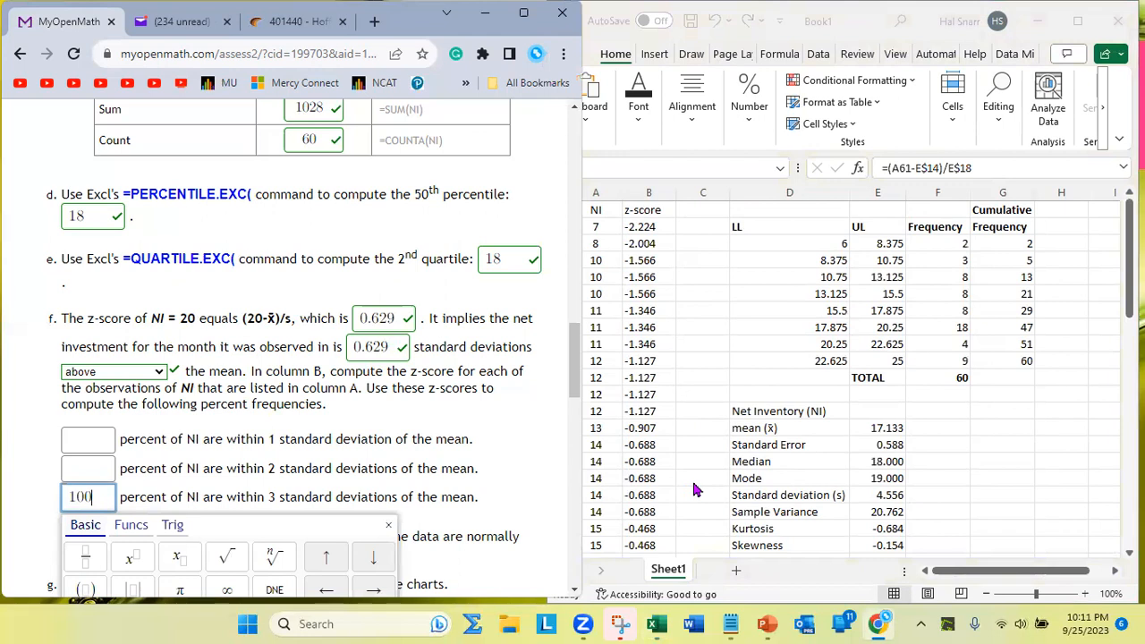
{"action": "left_click", "coordinate": [809, 458]}
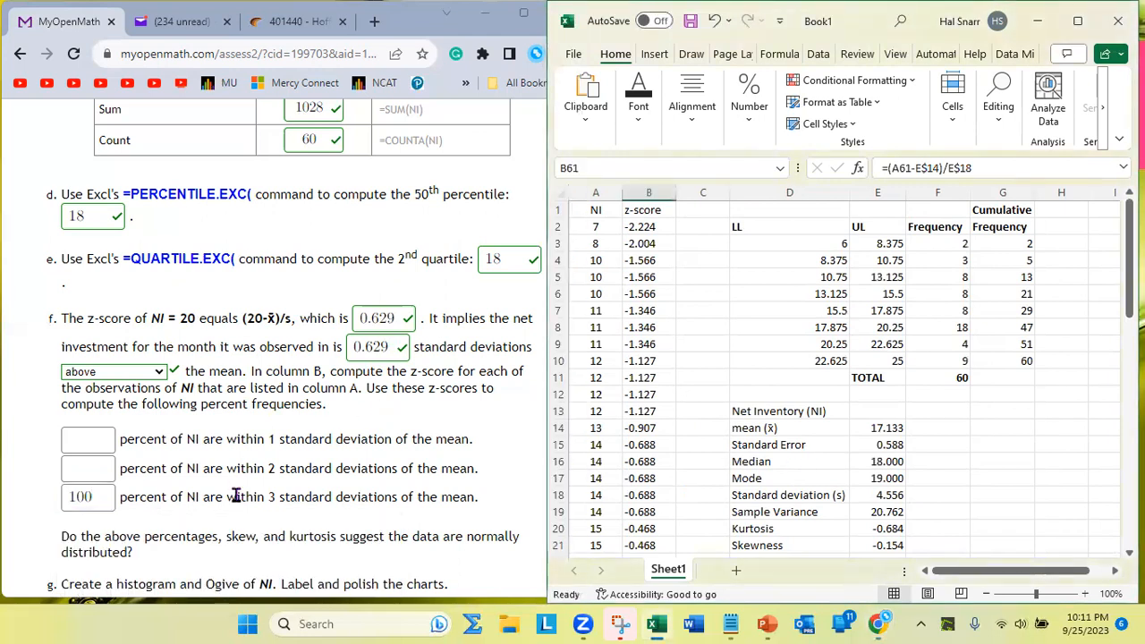
- Copy the phrase "within 3 standard deviations" from the question into cell D33
{"action": "left_click_drag", "start_coordinate": [227, 497], "coordinate": [397, 497]}
{"action": "key", "text": "ctrl+c"}
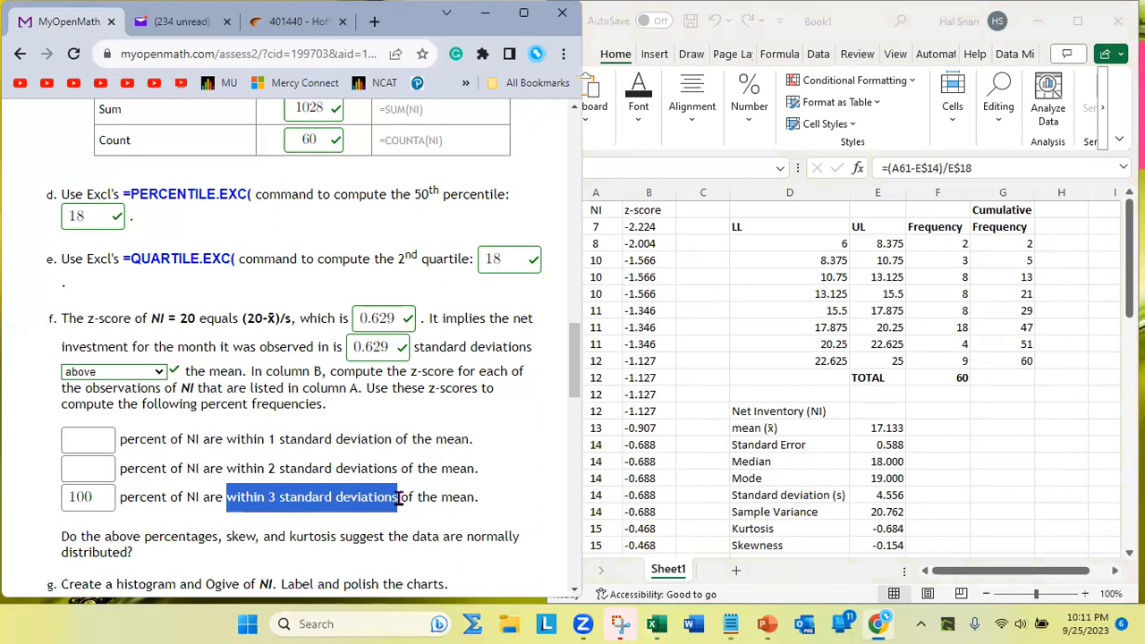
{"action": "left_click", "coordinate": [816, 458]}
{"action": "scroll", "coordinate": [815, 452], "scroll_direction": "down", "scroll_amount": 5}
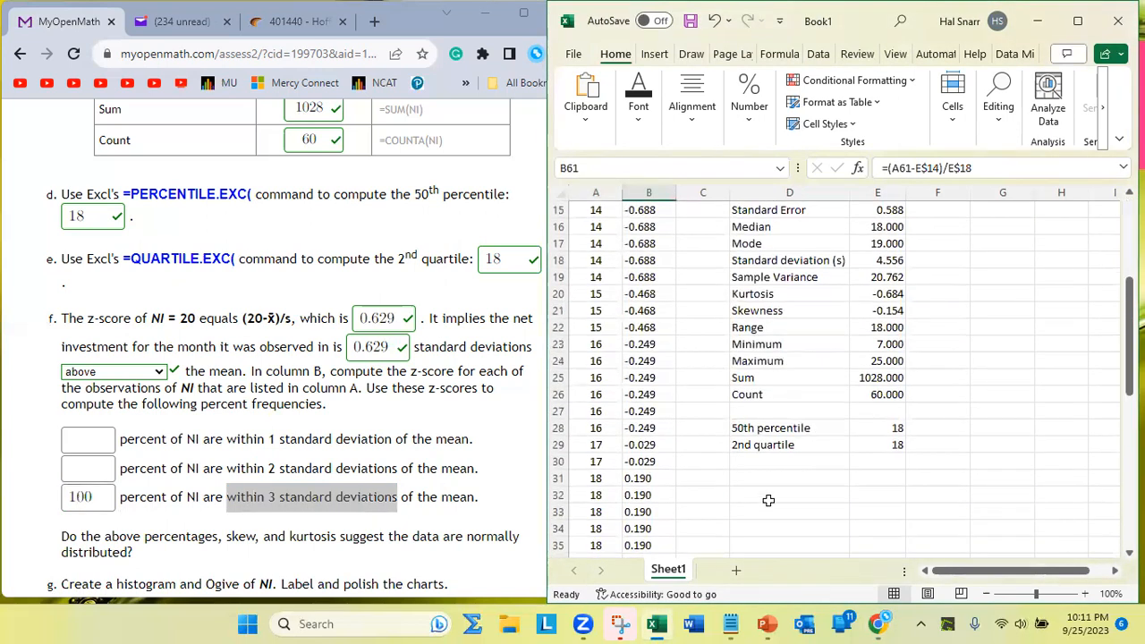
{"action": "left_click", "coordinate": [762, 511]}
{"action": "key", "text": "ctrl+v"}
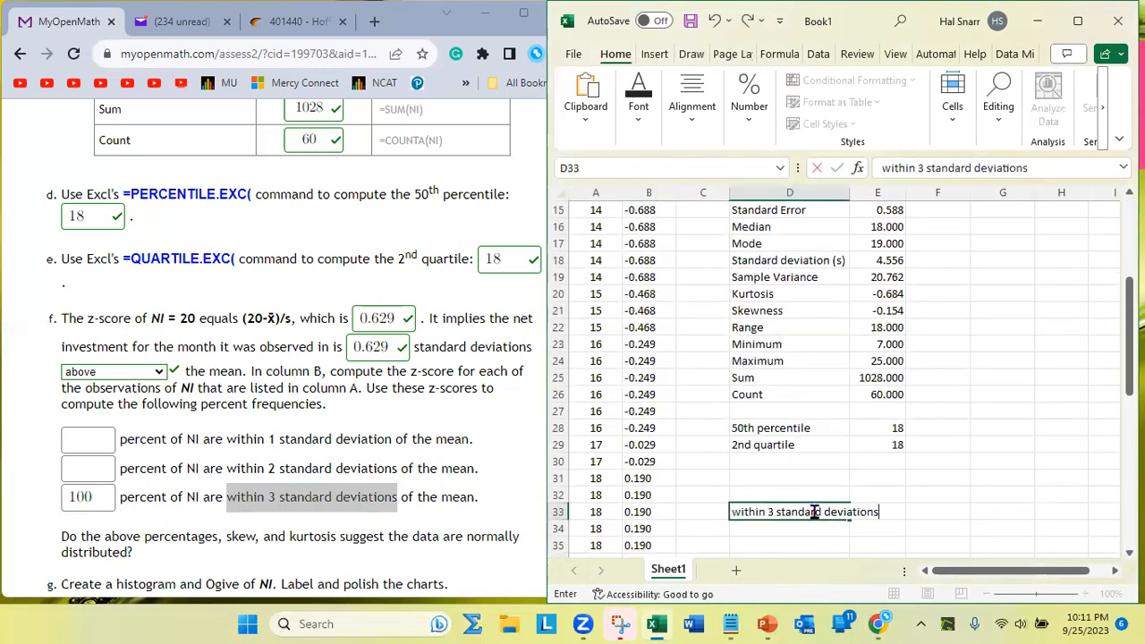
- Shorten the label in D33 to "within 3 std deviations" and widen column D slightly to fit it
{"action": "left_click", "coordinate": [785, 512]}
{"action": "key", "text": "Delete"}
{"action": "key", "text": "Delete"}
{"action": "key", "text": "Delete"}
{"action": "key", "text": "Delete"}
{"action": "key", "text": "Delete"}
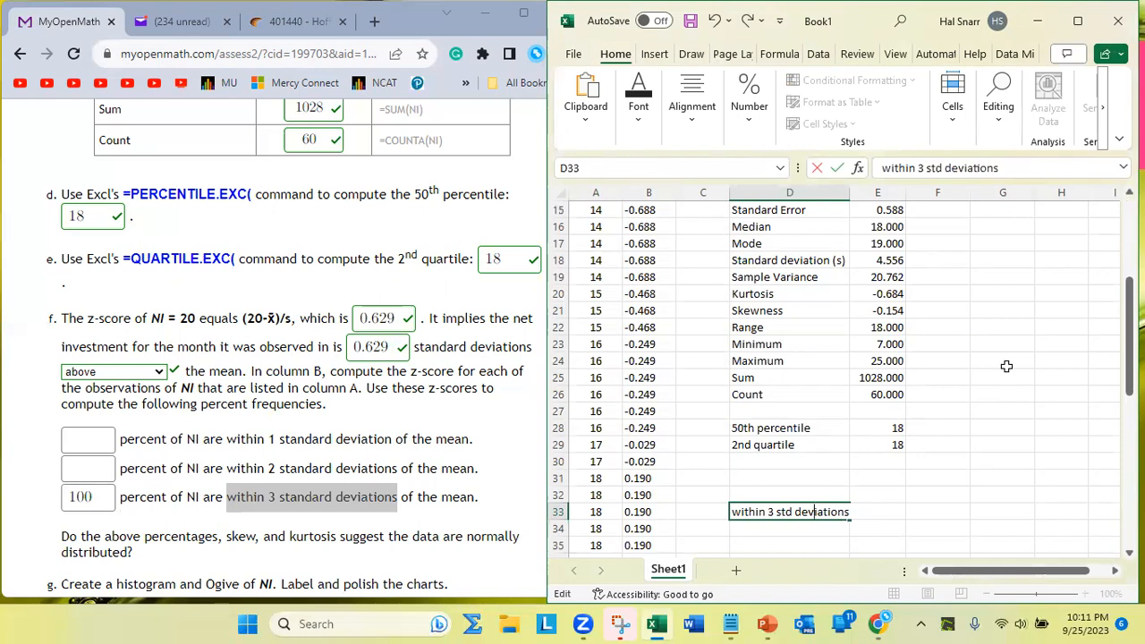
{"action": "left_click", "coordinate": [830, 192]}
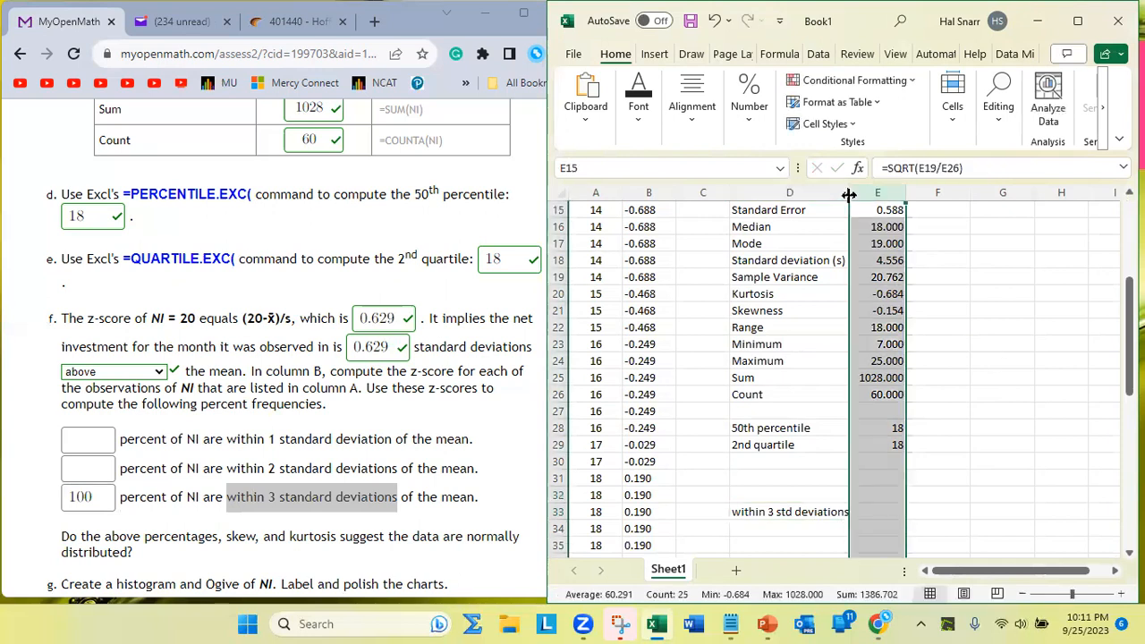
{"action": "left_click_drag", "start_coordinate": [849, 192], "coordinate": [854, 195]}
- Copy the D33 label up to D31 and D32, and reword them as "within 1 std deviation" and "within 2 std deviations"
{"action": "left_click", "coordinate": [799, 512]}
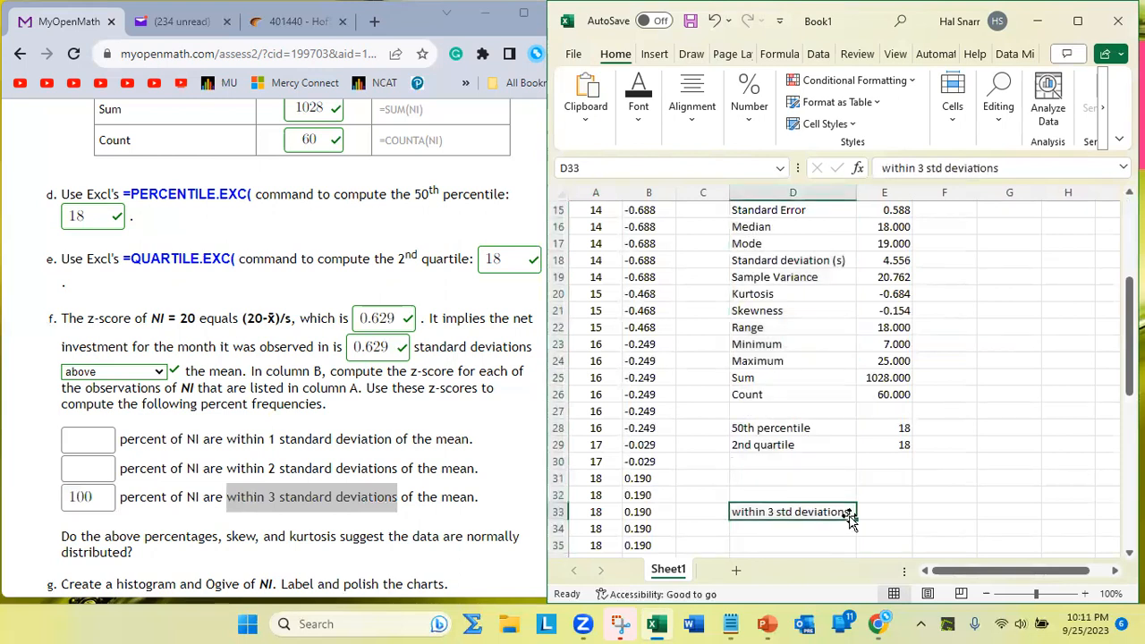
{"action": "left_click_drag", "start_coordinate": [857, 518], "coordinate": [796, 478]}
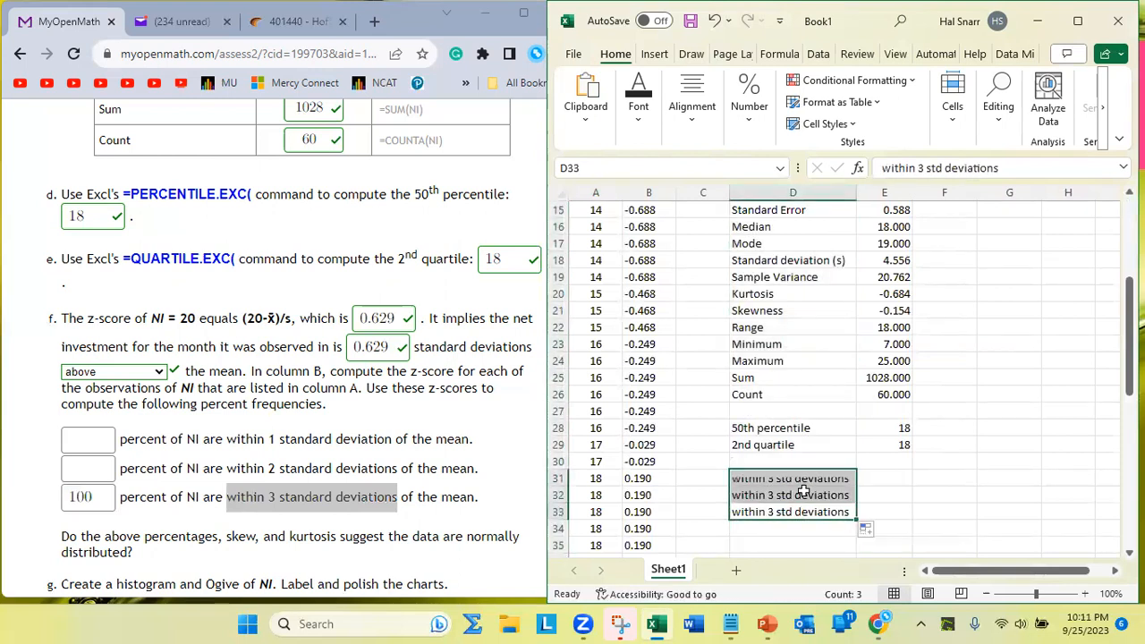
{"action": "left_click", "coordinate": [774, 478]}
{"action": "double_click", "coordinate": [775, 478]}
{"action": "key", "text": "BackSpace"}
{"action": "type", "text": "1"}
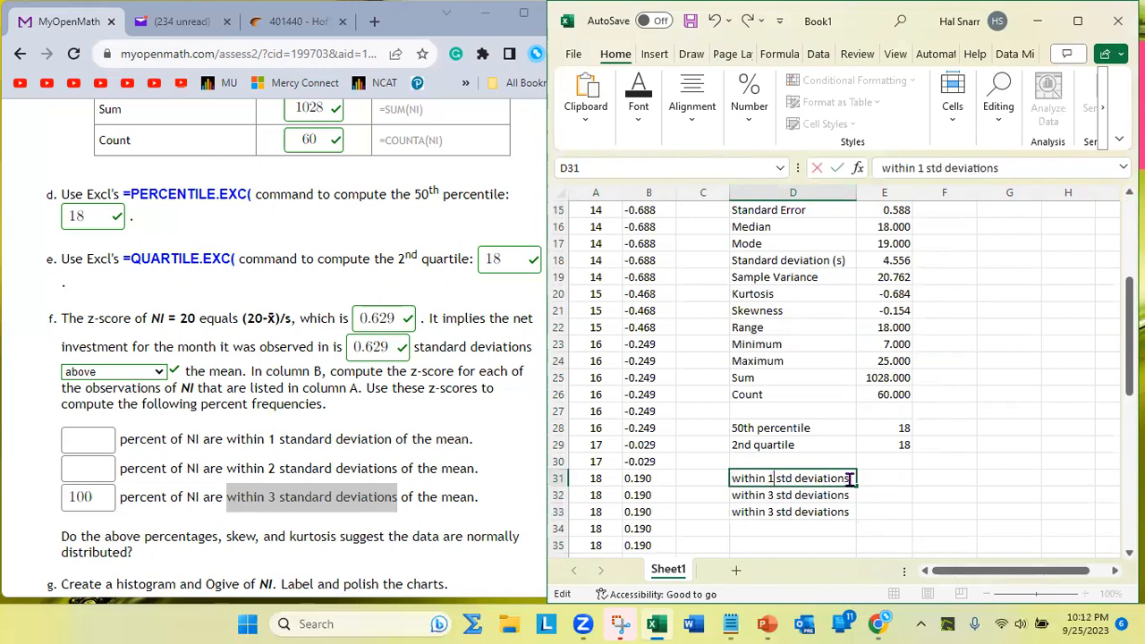
{"action": "double_click", "coordinate": [772, 495]}
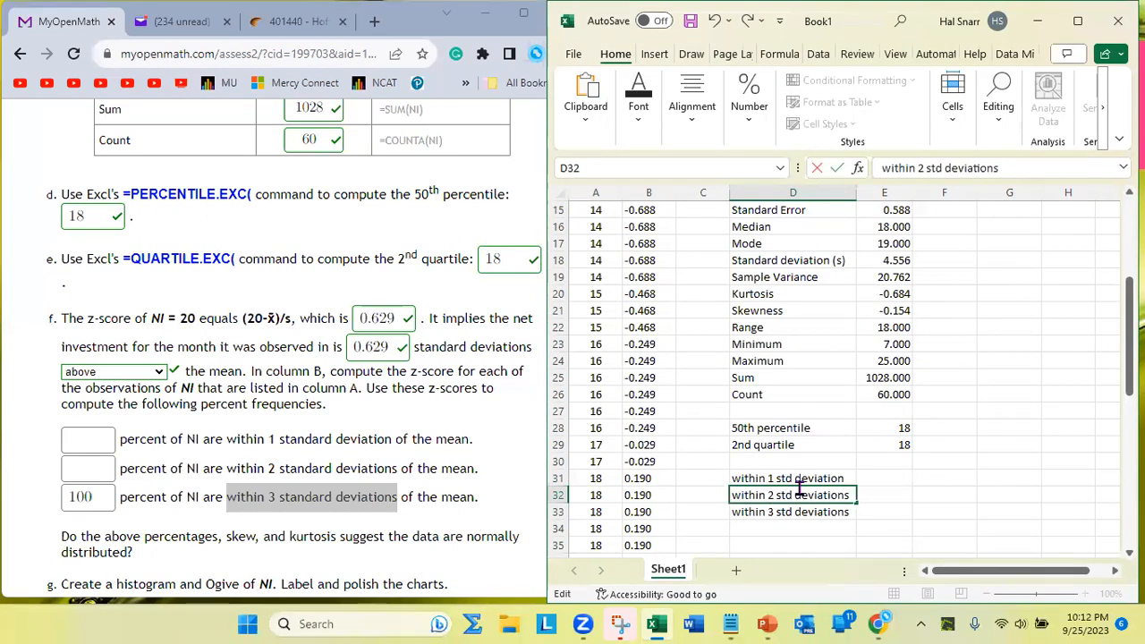
- Enter =60/60 in E33 as the fraction of NI within 3 standard deviations
{"action": "left_click", "coordinate": [881, 510]}
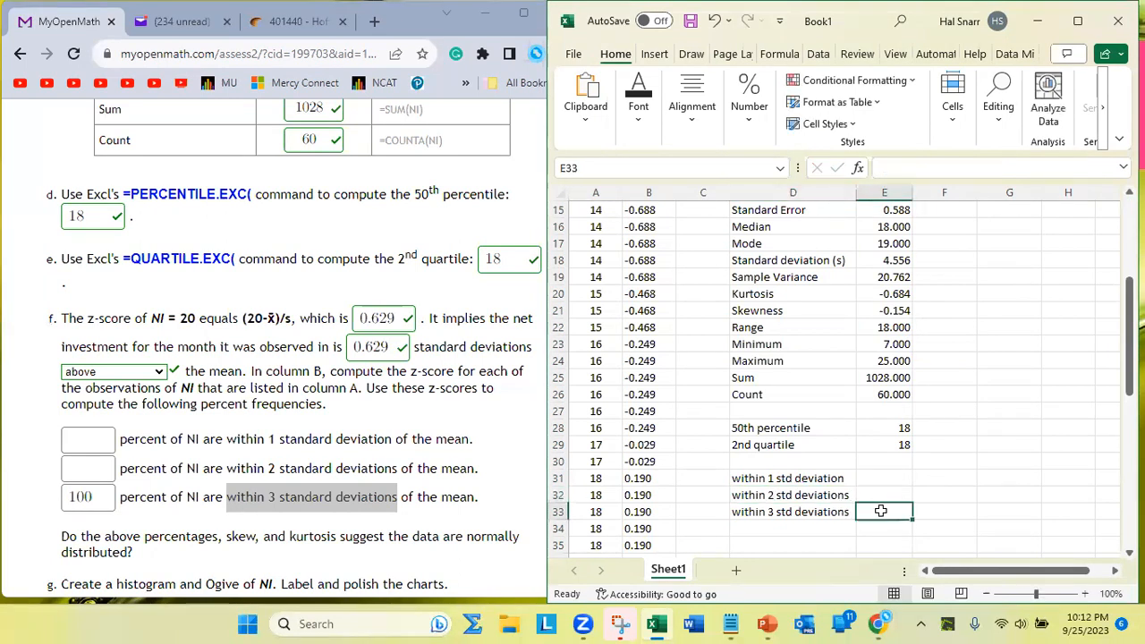
{"action": "double_click", "coordinate": [881, 511]}
{"action": "type", "text": "=60/60"}
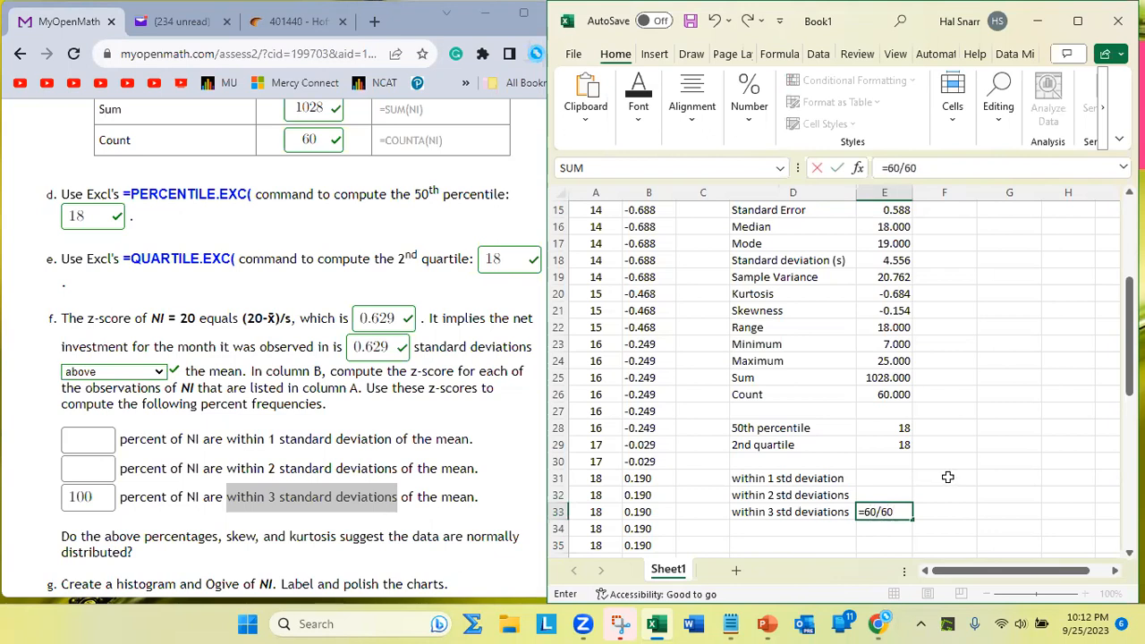
{"action": "key", "text": "Return"}
- Format cells E31:E33 to show two decimal places
{"action": "left_click_drag", "start_coordinate": [892, 511], "coordinate": [882, 474]}
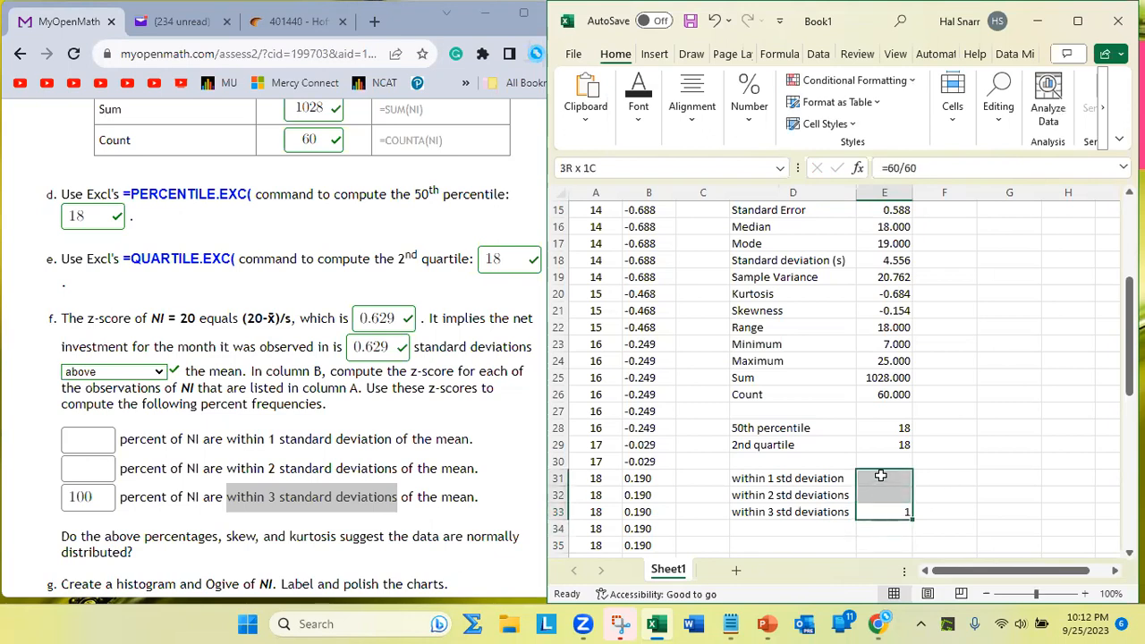
{"action": "left_click", "coordinate": [749, 125]}
{"action": "left_click", "coordinate": [821, 193]}
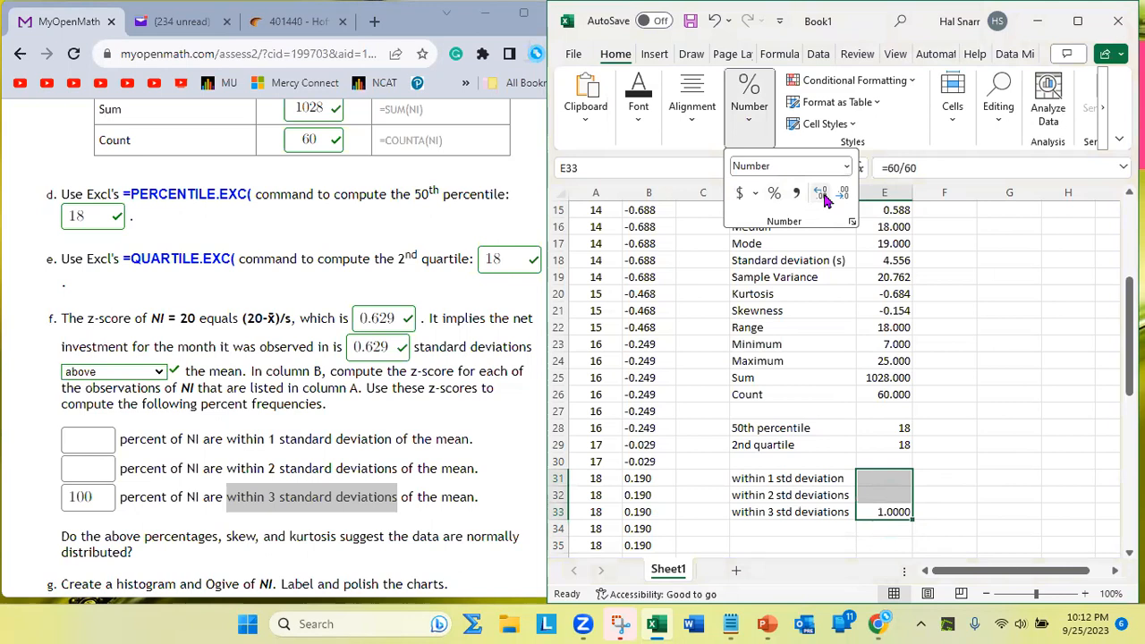
{"action": "left_click", "coordinate": [843, 194]}
{"action": "left_click", "coordinate": [844, 193]}
- Submit the 3 standard deviations answer for checking and return to the remaining percent questions in part f
{"action": "left_click", "coordinate": [101, 497]}
{"action": "key", "text": "Return"}
{"action": "scroll", "coordinate": [101, 497], "scroll_direction": "down", "scroll_amount": 20}
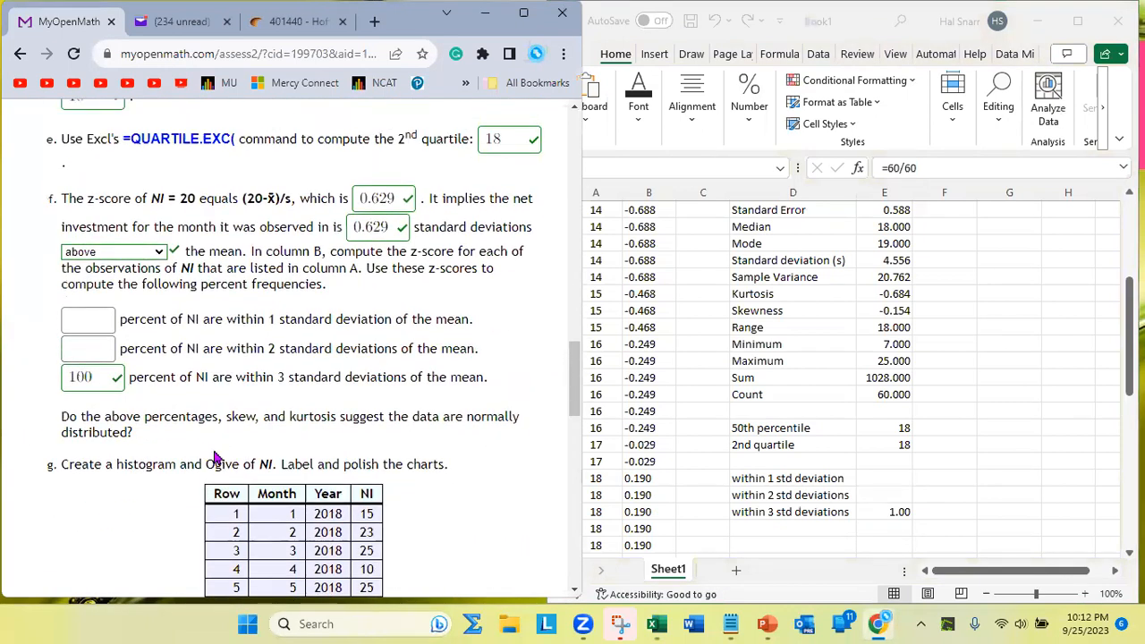
{"action": "scroll", "coordinate": [232, 380], "scroll_direction": "up", "scroll_amount": 1}
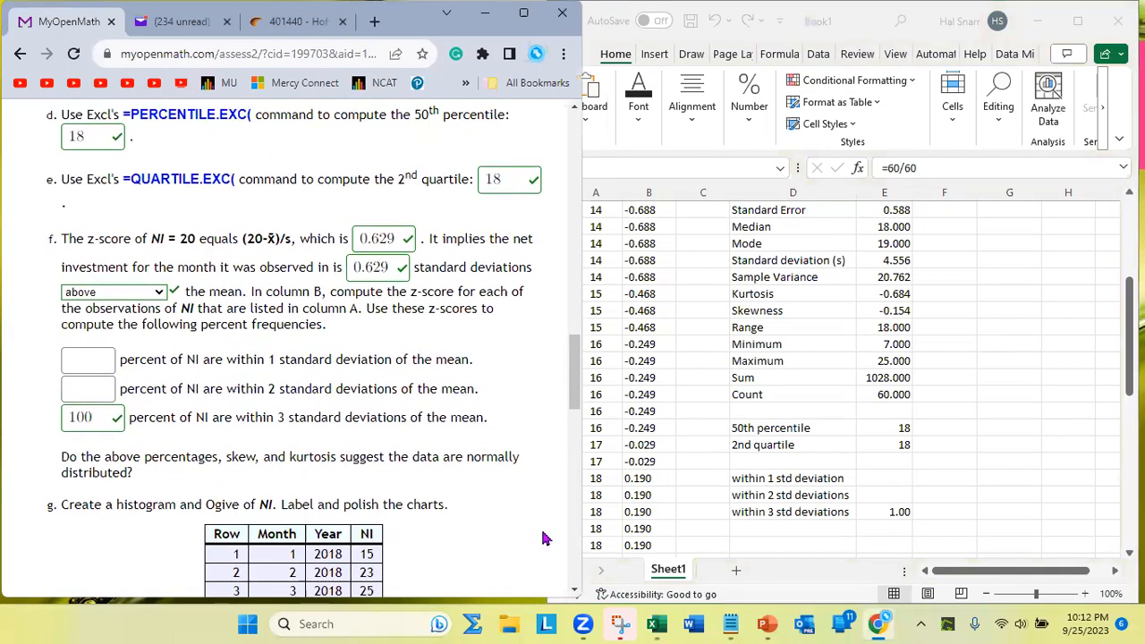
- Check the largest NI observation in A61 and its z-score in B61 for the 2 standard deviations question
{"action": "left_click", "coordinate": [637, 544]}
{"action": "scroll", "coordinate": [644, 503], "scroll_direction": "down", "scroll_amount": 5}
{"action": "scroll", "coordinate": [644, 502], "scroll_direction": "down", "scroll_amount": 6}
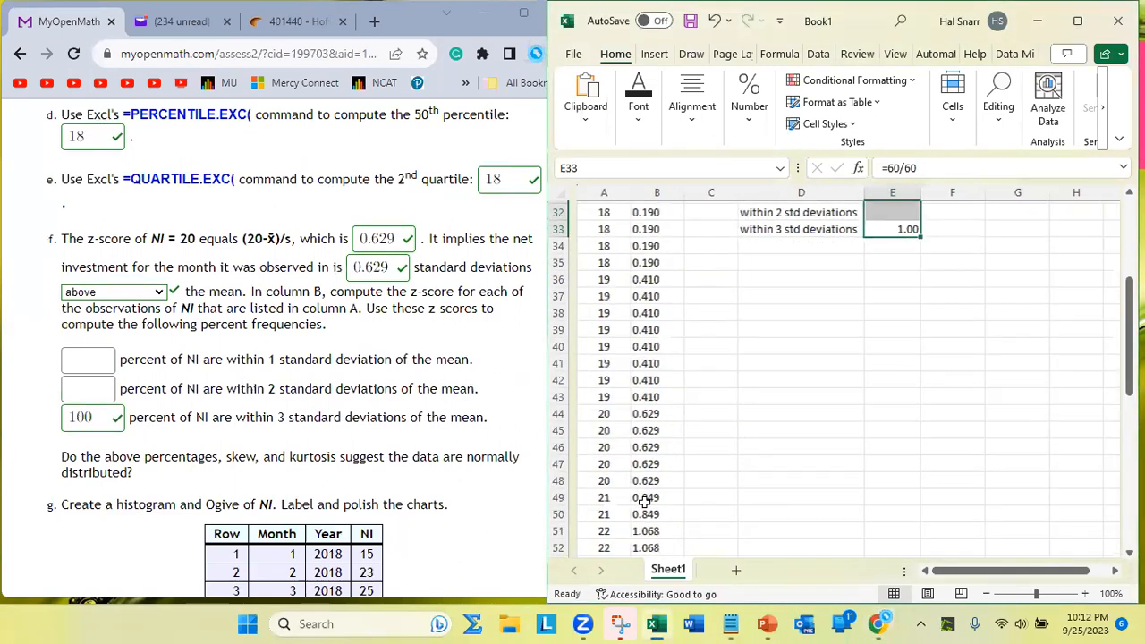
{"action": "left_click", "coordinate": [596, 409]}
{"action": "left_click", "coordinate": [597, 459]}
{"action": "left_click", "coordinate": [637, 460]}
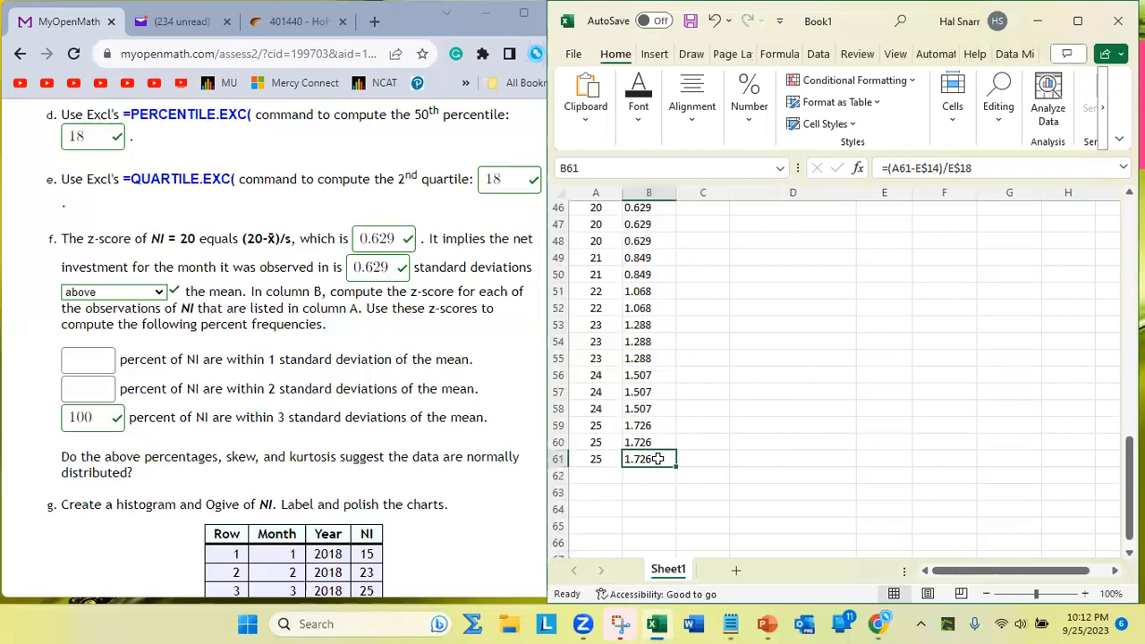
- Select the NI observations from A61 up to A4 to count those within 2 standard deviations of the mean
{"action": "left_click", "coordinate": [602, 458]}
{"action": "key", "text": "shift+Up"}
{"action": "key", "text": "shift+Up"}
{"action": "key", "text": "shift+Up"}
{"action": "key", "text": "shift+Up"}
{"action": "key", "text": "shift+Up"}
{"action": "key", "text": "shift+Up"}
{"action": "key", "text": "shift+Up"}
{"action": "key", "text": "shift+Up"}
{"action": "key", "text": "shift+Up"}
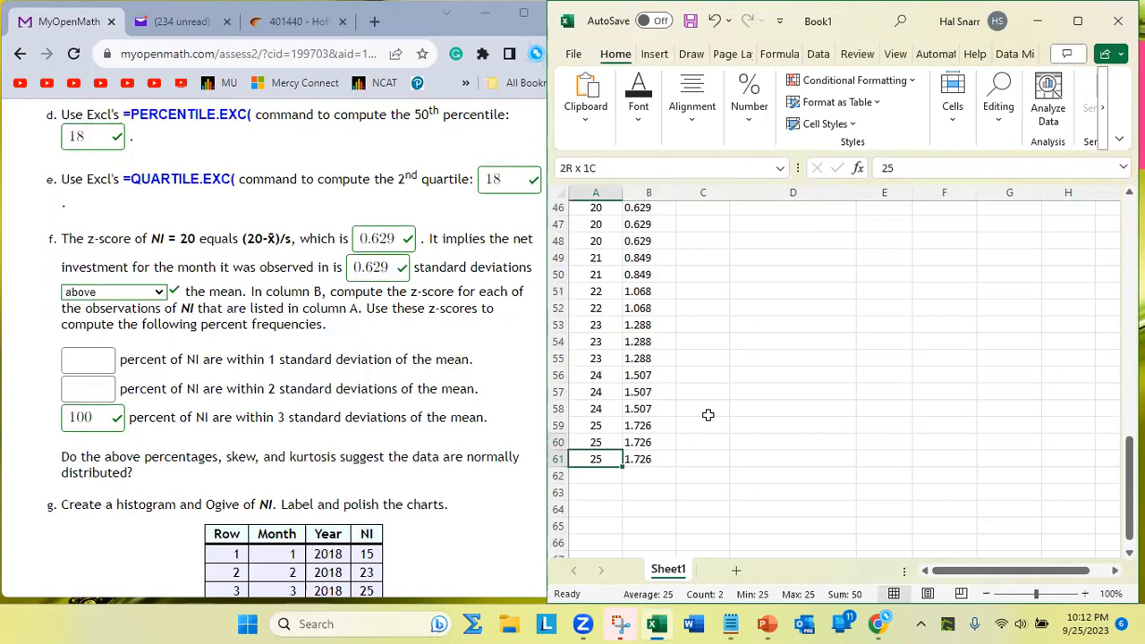
{"action": "key", "text": "shift+Up"}
{"action": "key", "text": "shift+Up"}
{"action": "key", "text": "shift+Up"}
{"action": "key", "text": "shift+Up"}
{"action": "key", "text": "shift+Up"}
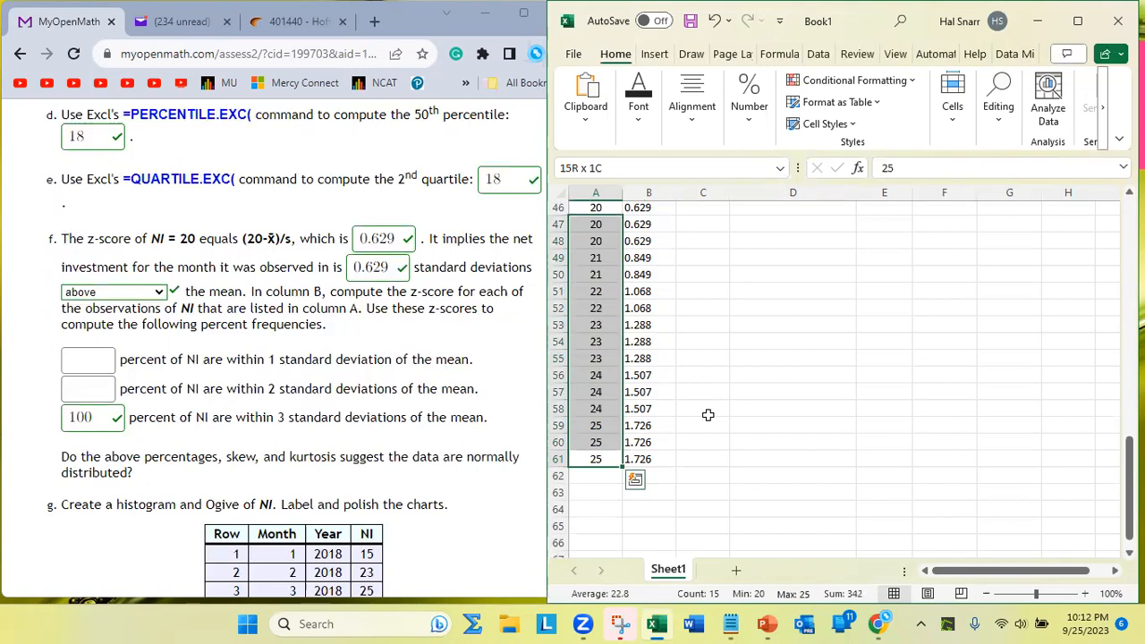
{"action": "key", "text": "shift+Up"}
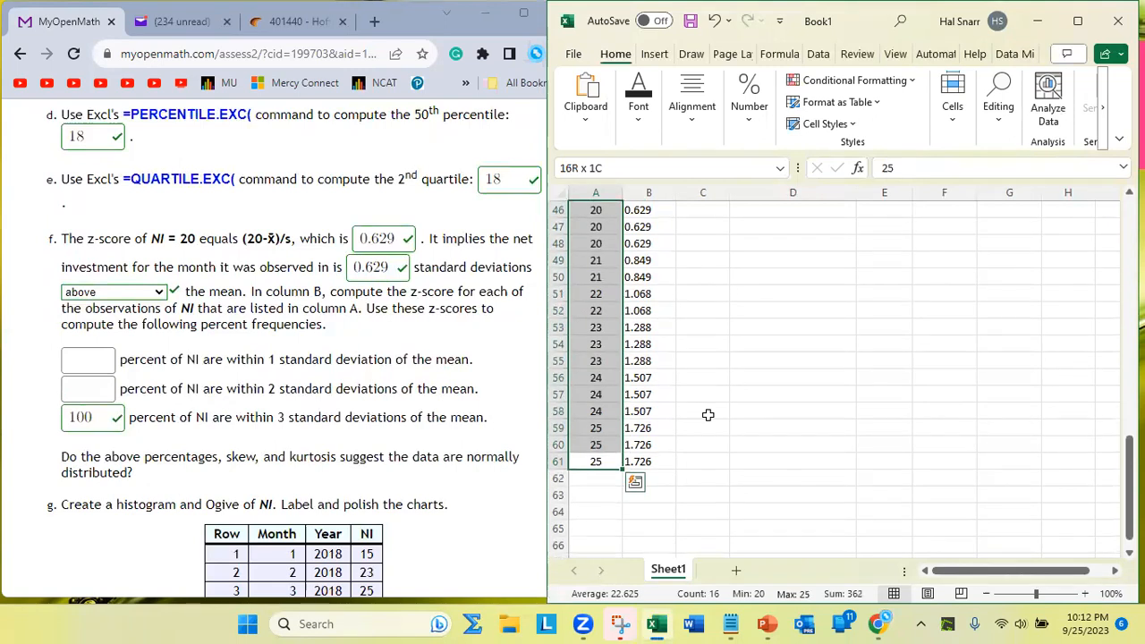
{"action": "key", "text": "shift+Up"}
{"action": "key", "text": "shift+Up"}
{"action": "key", "text": "shift+Up"}
{"action": "key", "text": "shift+Up"}
{"action": "key", "text": "shift+Up"}
{"action": "key", "text": "shift+Up"}
{"action": "key", "text": "shift+Up"}
{"action": "key", "text": "shift+Up"}
{"action": "key", "text": "shift+Up"}
{"action": "key", "text": "shift+Up"}
{"action": "key", "text": "shift+Up"}
{"action": "key", "text": "shift+Up"}
{"action": "key", "text": "shift+Up"}
{"action": "key", "text": "shift+Up"}
{"action": "key", "text": "shift+Up"}
{"action": "key", "text": "shift+Up"}
{"action": "key", "text": "shift+Up"}
{"action": "key", "text": "shift+Up"}
{"action": "key", "text": "shift+Up"}
{"action": "key", "text": "shift+Up"}
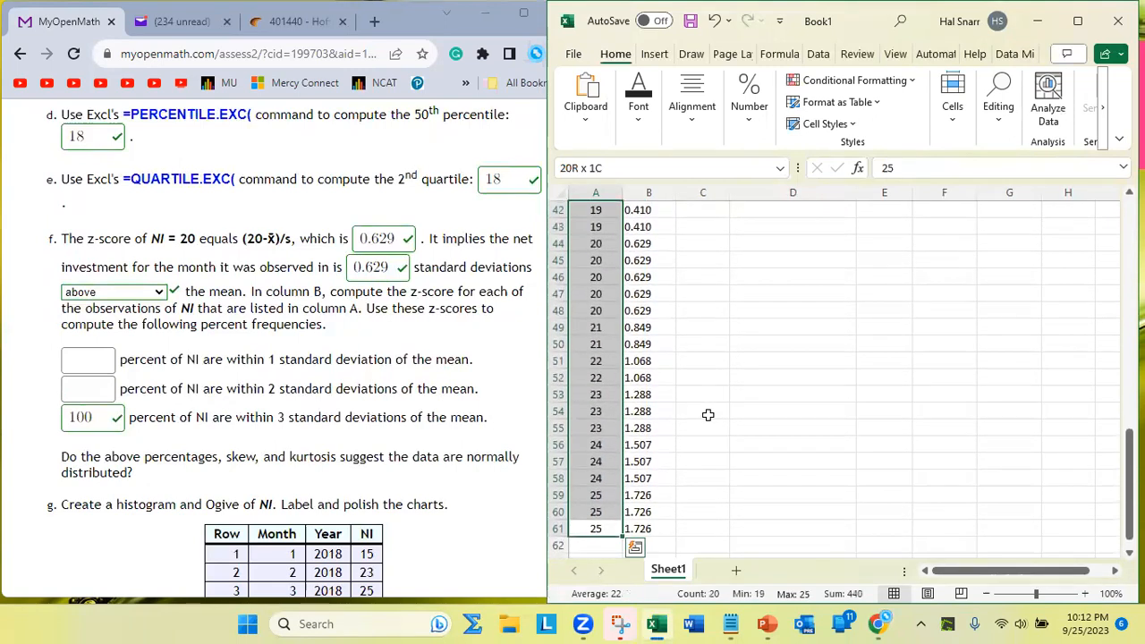
{"action": "key", "text": "shift+Up"}
{"action": "key", "text": "shift+Up"}
{"action": "key", "text": "shift+Up"}
{"action": "key", "text": "shift+Up"}
{"action": "key", "text": "shift+Up"}
{"action": "key", "text": "shift+Up"}
{"action": "key", "text": "shift+Up"}
{"action": "key", "text": "shift+Up"}
{"action": "key", "text": "shift+Up"}
{"action": "key", "text": "shift+Up"}
{"action": "key", "text": "shift+Up"}
{"action": "key", "text": "shift+Up"}
{"action": "key", "text": "shift+Up"}
{"action": "key", "text": "shift+Up"}
{"action": "key", "text": "shift+Up"}
{"action": "key", "text": "shift+Up"}
{"action": "key", "text": "shift+Up"}
{"action": "key", "text": "shift+Up"}
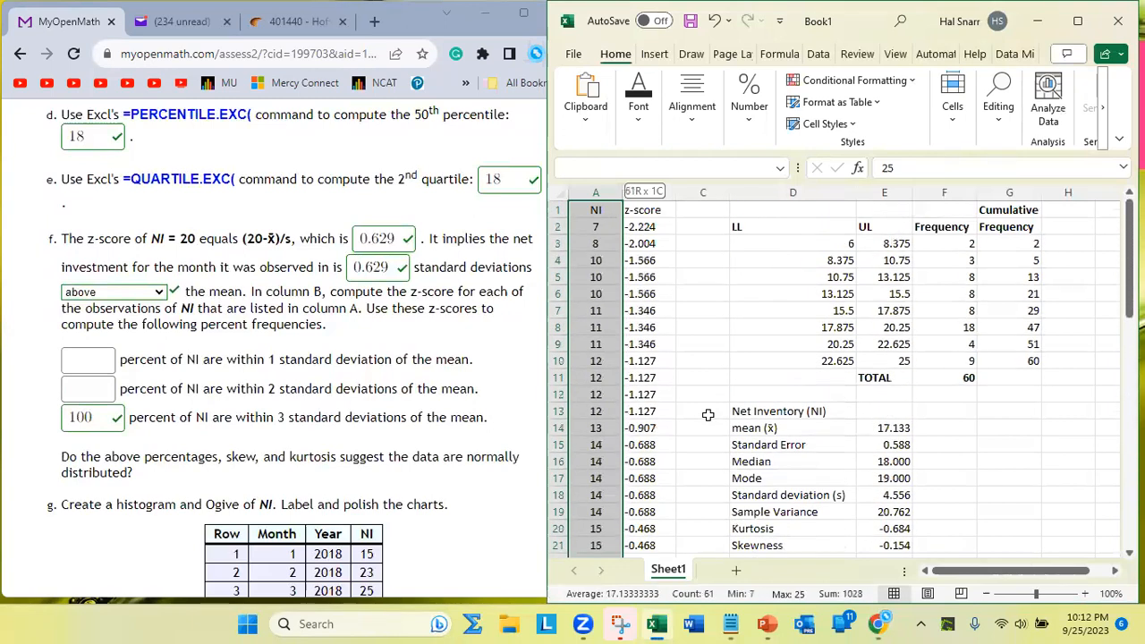
{"action": "key", "text": "shift+Down"}
{"action": "key", "text": "shift+Down"}
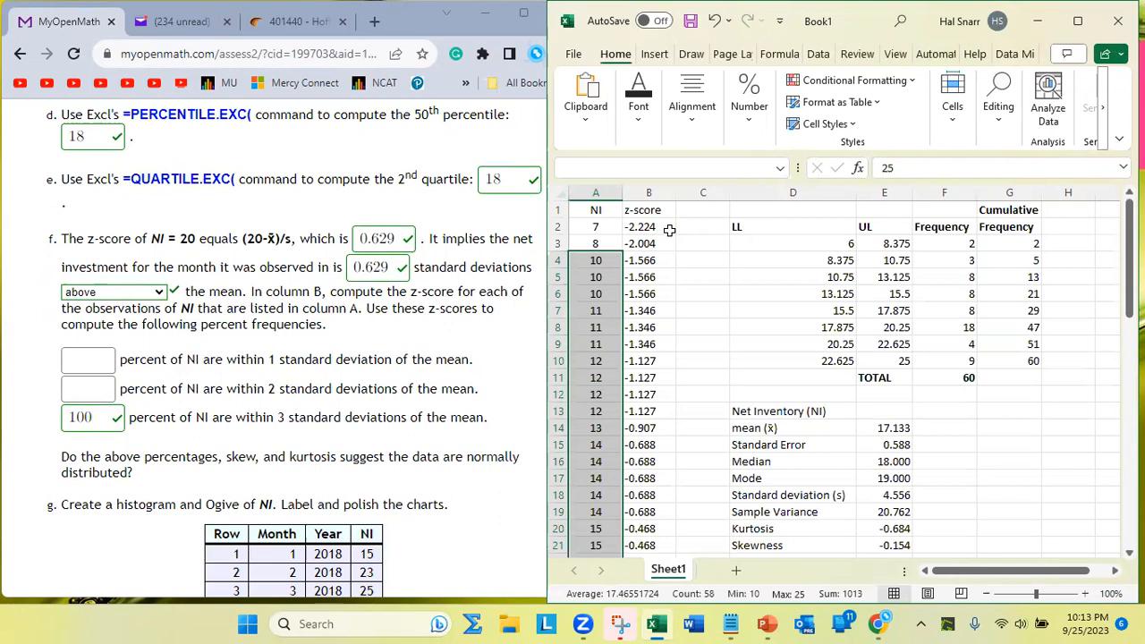
- Outline the selected observations A4:A61 with thick outside borders in red
{"action": "left_click", "coordinate": [691, 129]}
{"action": "left_click", "coordinate": [641, 129]}
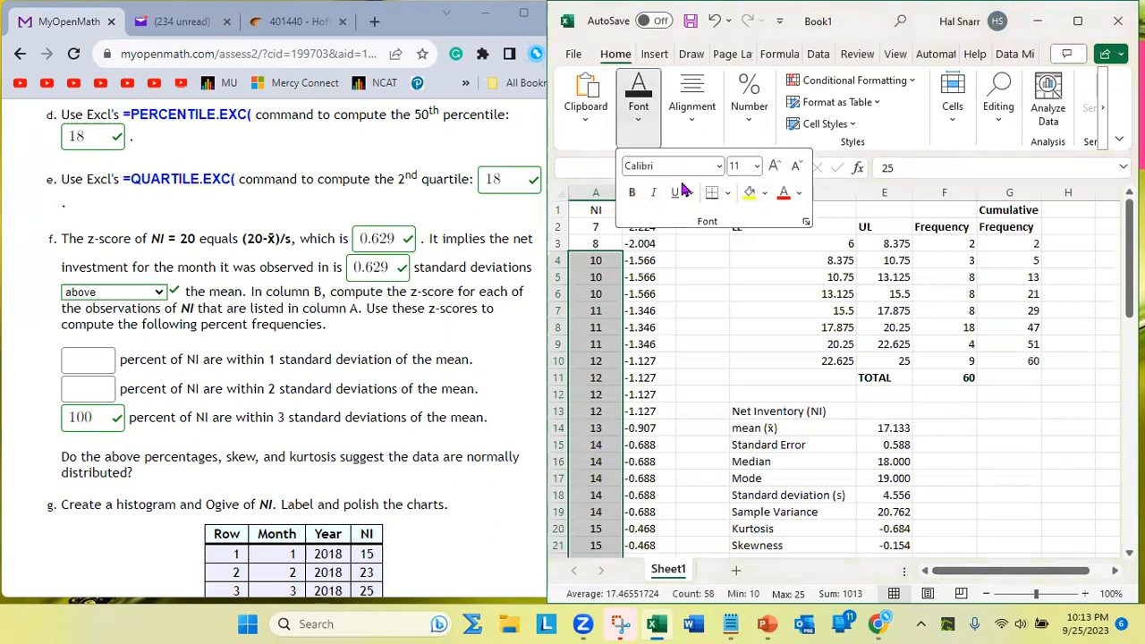
{"action": "left_click", "coordinate": [727, 192]}
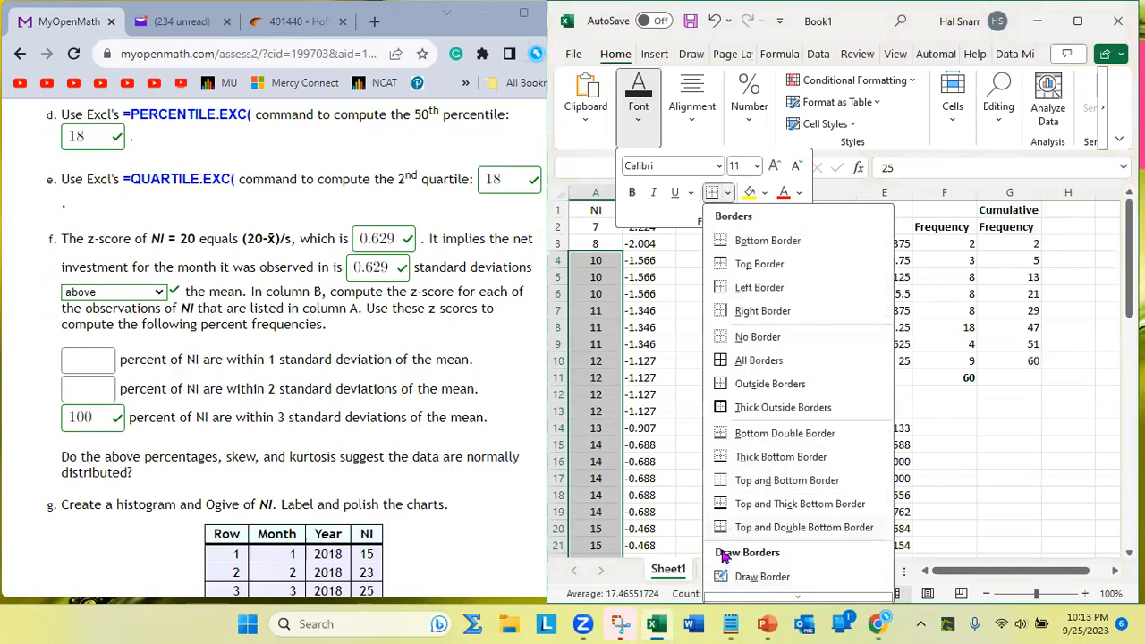
{"action": "scroll", "coordinate": [724, 553], "scroll_direction": "down", "scroll_amount": 3}
{"action": "mouse_move", "coordinate": [739, 579]}
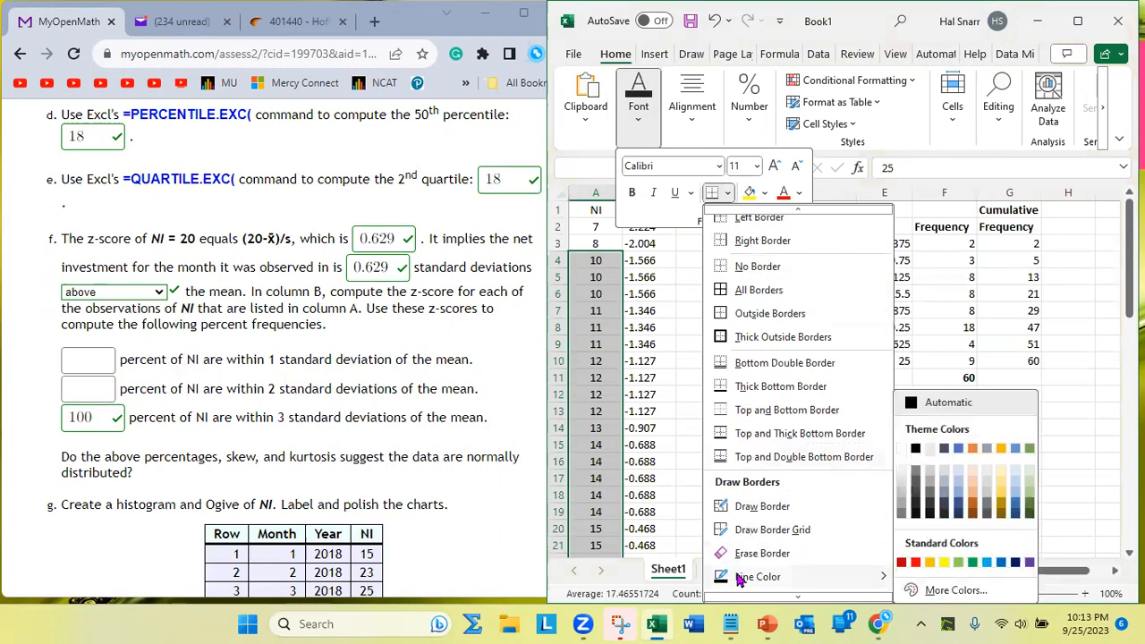
{"action": "left_click", "coordinate": [919, 562]}
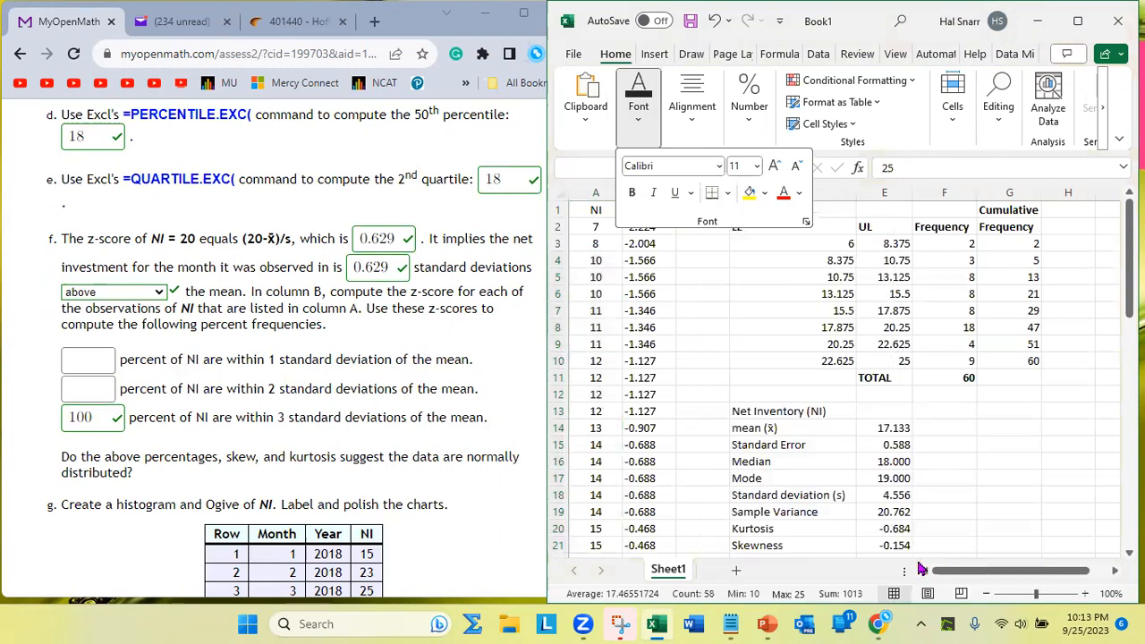
{"action": "left_click", "coordinate": [728, 193]}
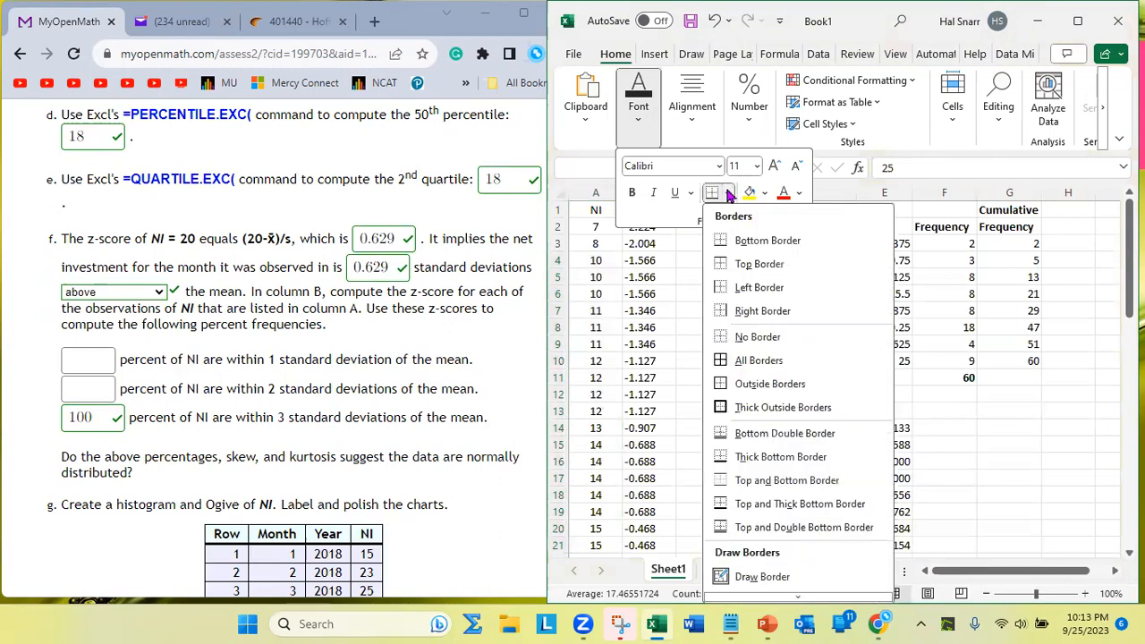
{"action": "left_click", "coordinate": [733, 407]}
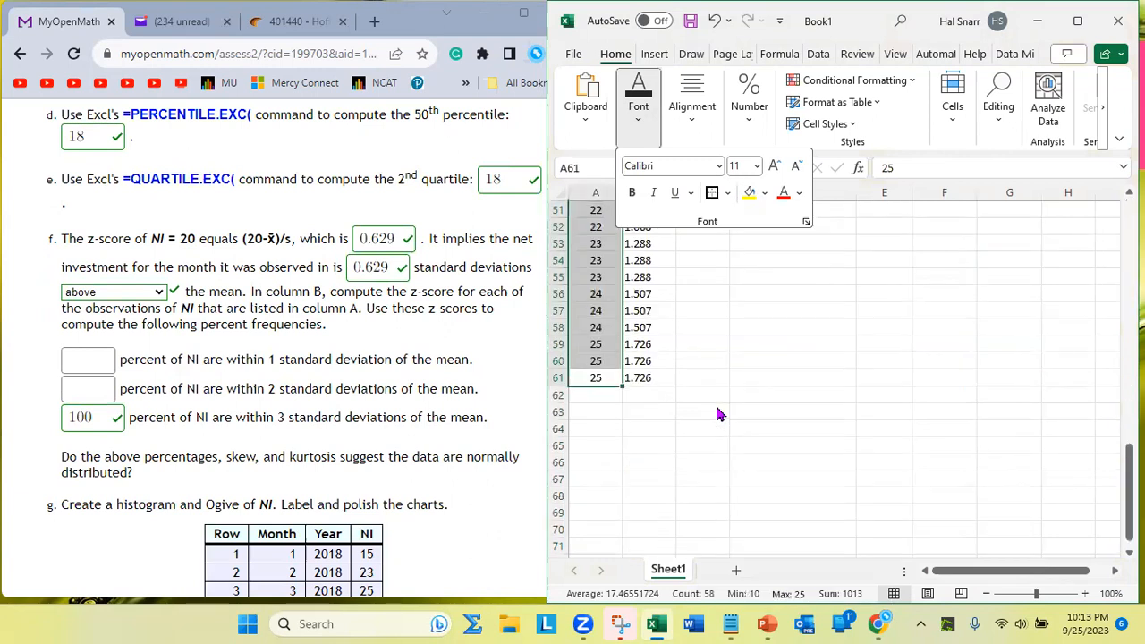
{"action": "left_click", "coordinate": [771, 310]}
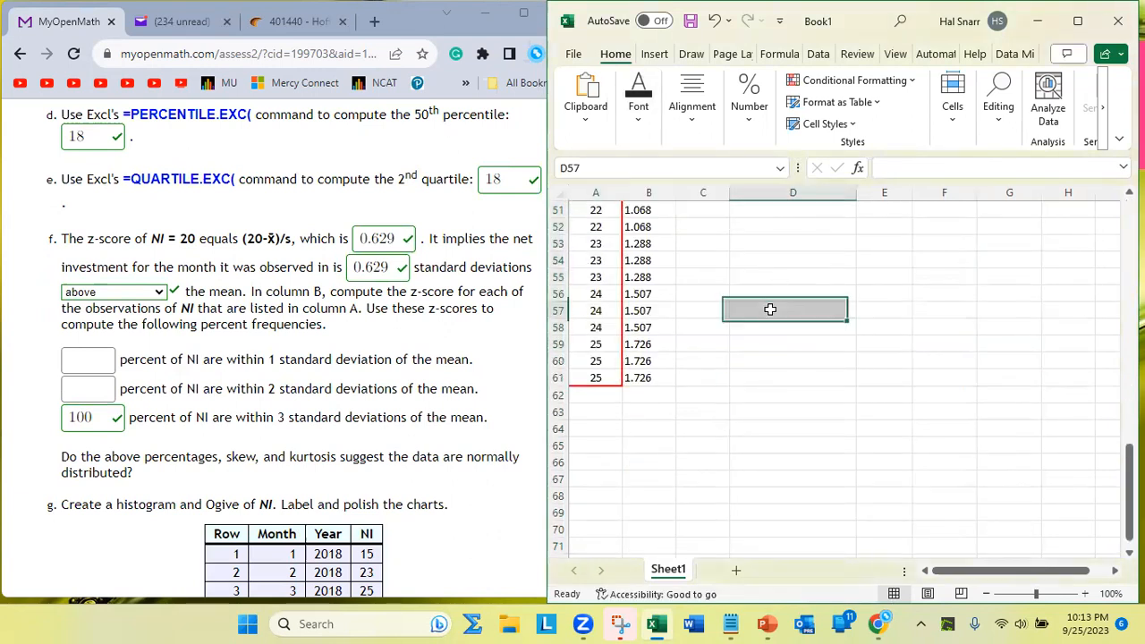
- Check the z-score in B4 beside the first observation inside the red outline
{"action": "scroll", "coordinate": [770, 308], "scroll_direction": "up", "scroll_amount": 1}
{"action": "scroll", "coordinate": [770, 308], "scroll_direction": "up", "scroll_amount": 2}
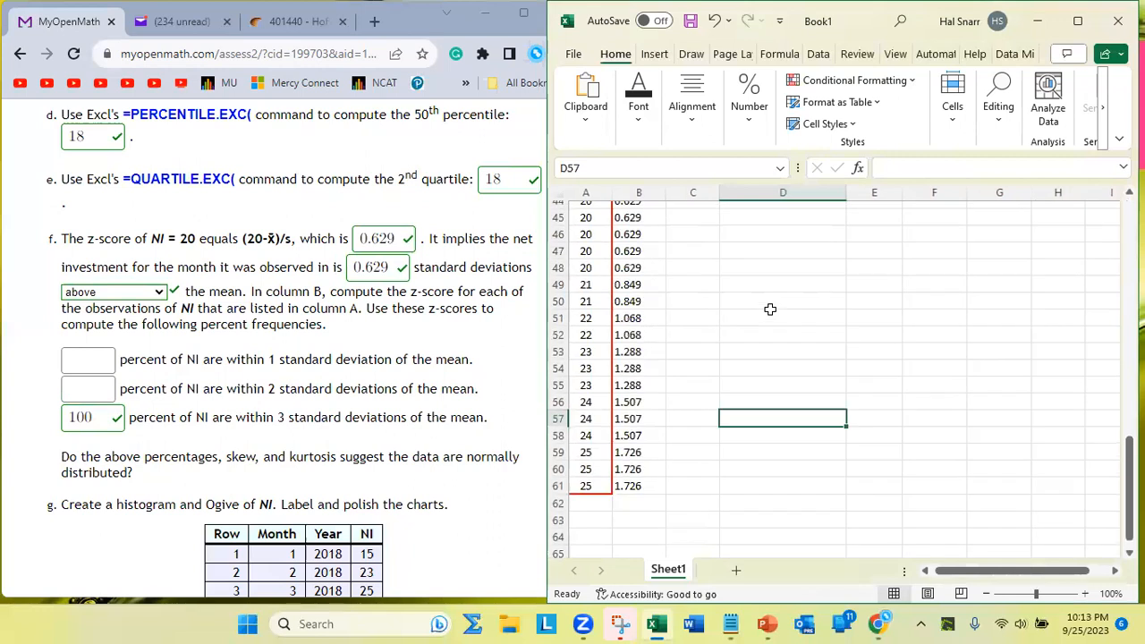
{"action": "scroll", "coordinate": [771, 309], "scroll_direction": "up", "scroll_amount": 1}
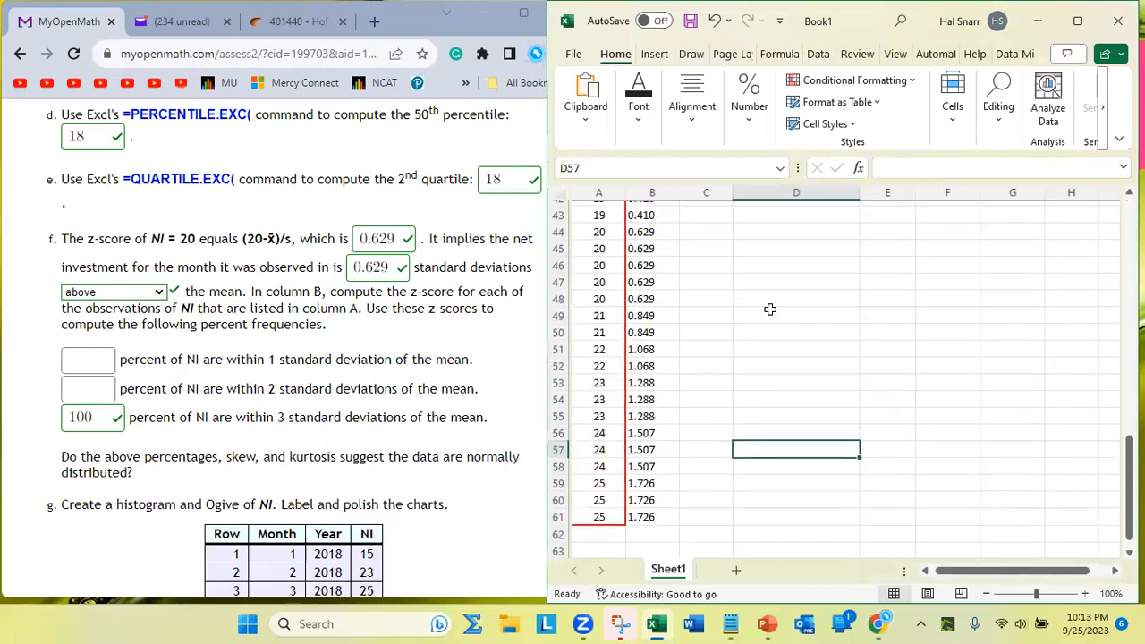
{"action": "scroll", "coordinate": [770, 308], "scroll_direction": "up", "scroll_amount": 12}
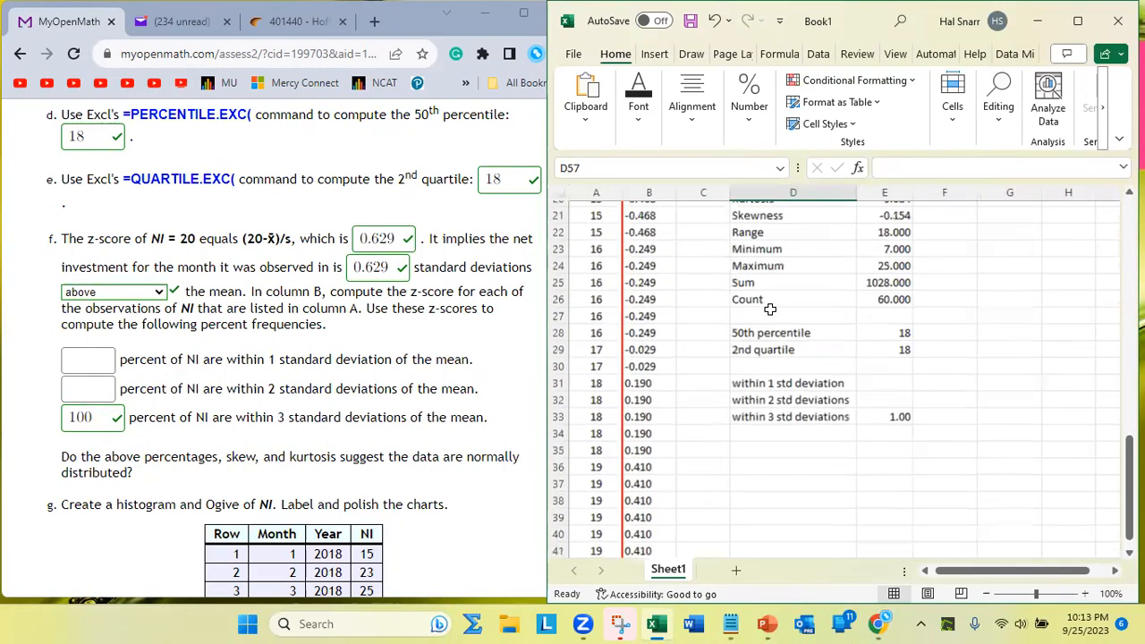
{"action": "scroll", "coordinate": [770, 308], "scroll_direction": "up", "scroll_amount": 2}
{"action": "left_click_drag", "start_coordinate": [651, 260], "coordinate": [611, 260]}
{"action": "left_click", "coordinate": [641, 260]}
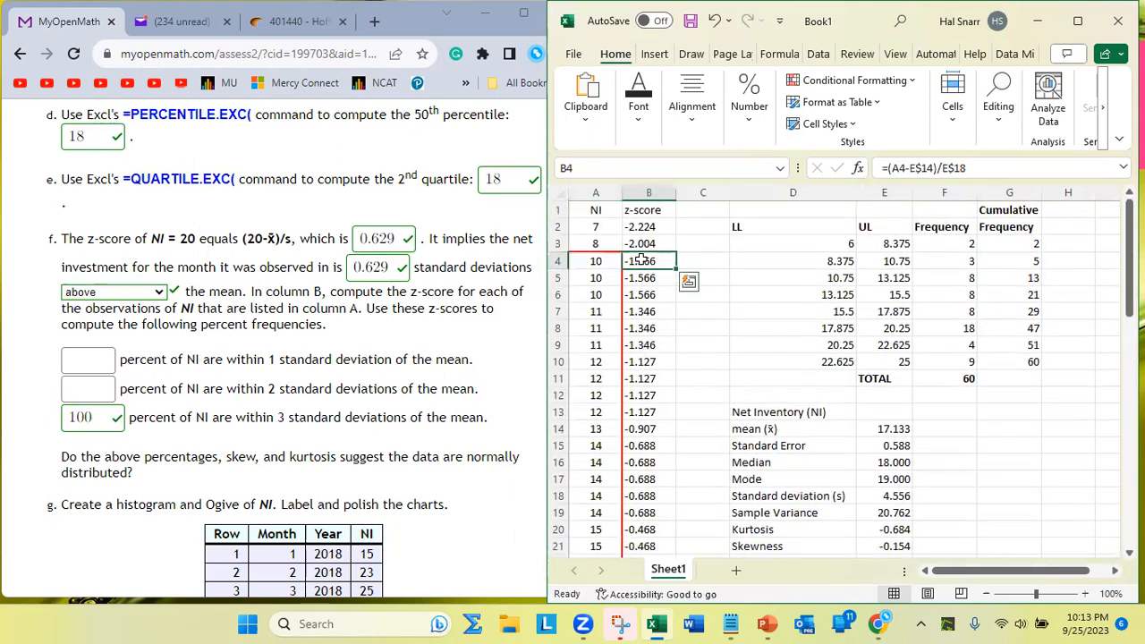
- Review the outlined NI observations from A61 upward and the two values above the outline in A2 and A3
{"action": "scroll", "coordinate": [688, 274], "scroll_direction": "down", "scroll_amount": 15}
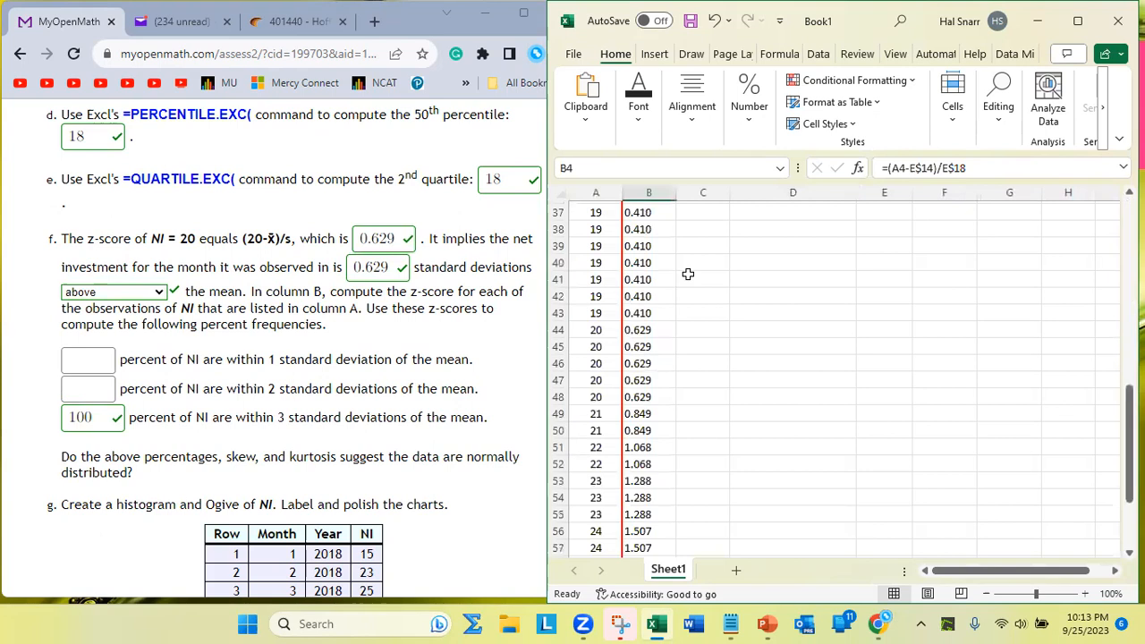
{"action": "left_click", "coordinate": [642, 447]}
{"action": "left_click", "coordinate": [593, 446]}
{"action": "right_click", "coordinate": [594, 446]}
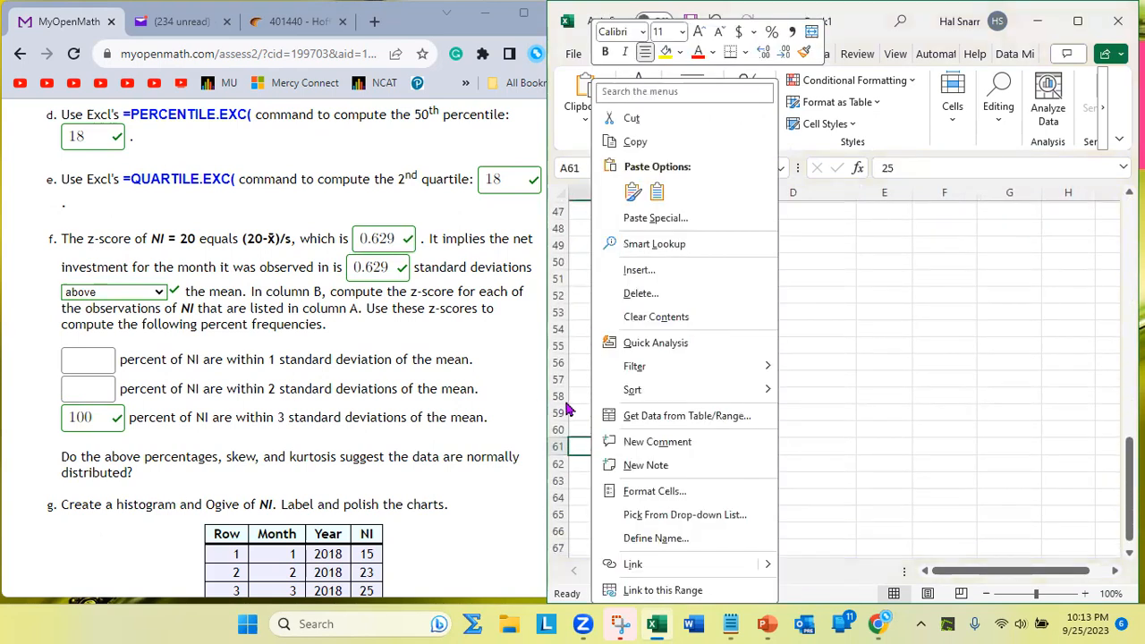
{"action": "key", "text": "Escape"}
{"action": "key", "text": "Up"}
{"action": "key", "text": "Up"}
{"action": "key", "text": "Up"}
{"action": "key", "text": "Up"}
{"action": "key", "text": "Up"}
{"action": "key", "text": "Up"}
{"action": "key", "text": "Up"}
{"action": "key", "text": "Up"}
{"action": "key", "text": "Up"}
{"action": "key", "text": "Up"}
{"action": "key", "text": "Up"}
{"action": "key", "text": "Up"}
{"action": "key", "text": "Up"}
{"action": "key", "text": "Up"}
{"action": "key", "text": "Up"}
{"action": "key", "text": "Up"}
{"action": "key", "text": "Up"}
{"action": "key", "text": "Up"}
{"action": "key", "text": "Up"}
{"action": "key", "text": "Up"}
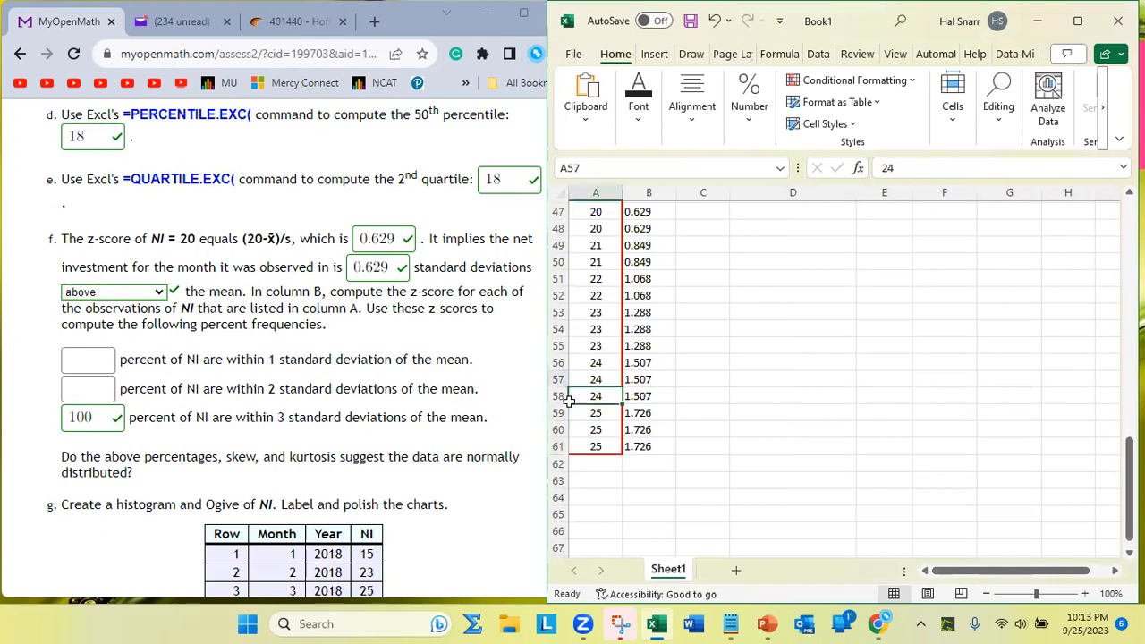
{"action": "key", "text": "Up"}
{"action": "key", "text": "Up"}
{"action": "key", "text": "Up"}
{"action": "key", "text": "Up"}
{"action": "key", "text": "Up"}
{"action": "key", "text": "Up"}
{"action": "key", "text": "Up"}
{"action": "key", "text": "Up"}
{"action": "key", "text": "Up"}
{"action": "key", "text": "Up"}
{"action": "key", "text": "Up"}
{"action": "key", "text": "Up"}
{"action": "key", "text": "Up"}
{"action": "key", "text": "Up"}
{"action": "key", "text": "Up"}
{"action": "key", "text": "Up"}
{"action": "key", "text": "Up"}
{"action": "key", "text": "Up"}
{"action": "key", "text": "Up"}
{"action": "key", "text": "Up"}
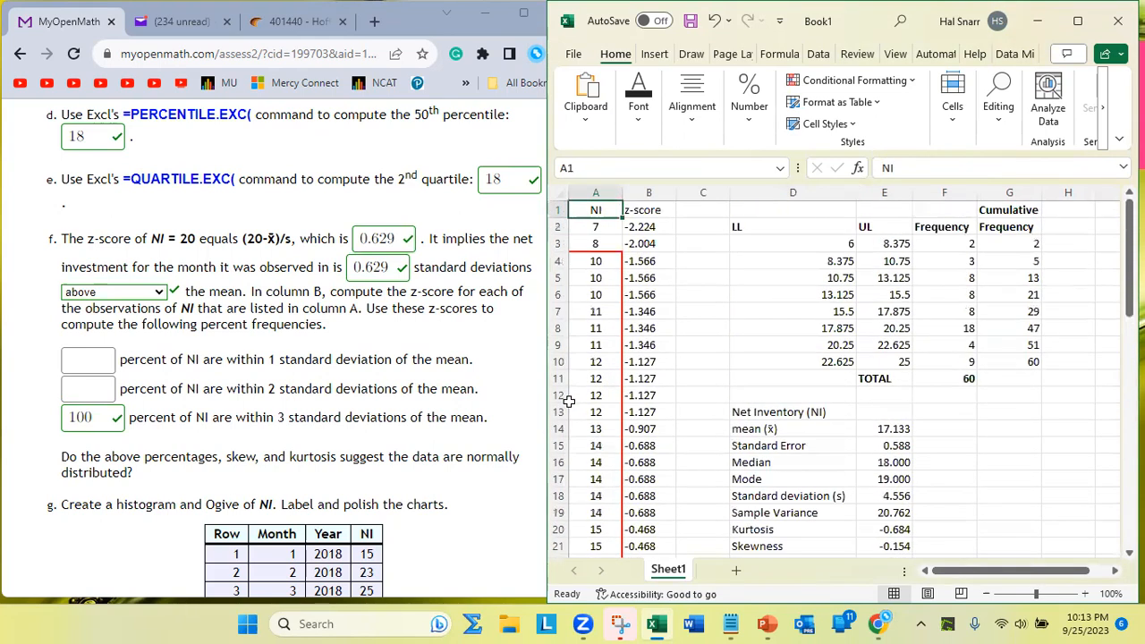
{"action": "key", "text": "Down"}
{"action": "key", "text": "Down"}
{"action": "key", "text": "Up"}
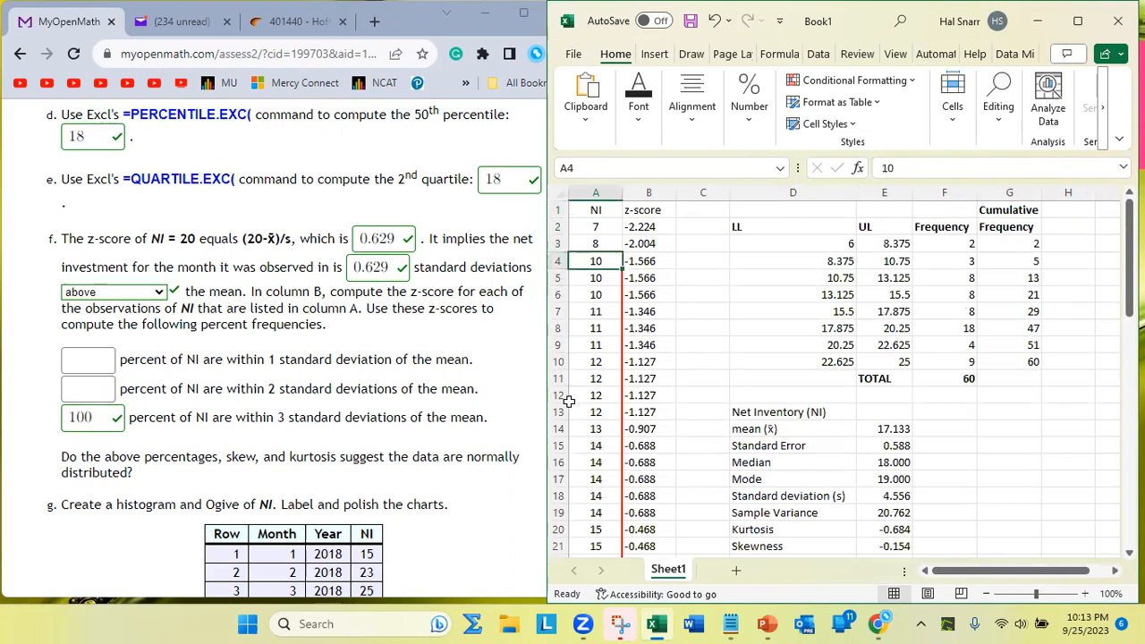
{"action": "left_click", "coordinate": [606, 229]}
{"action": "left_click", "coordinate": [605, 242]}
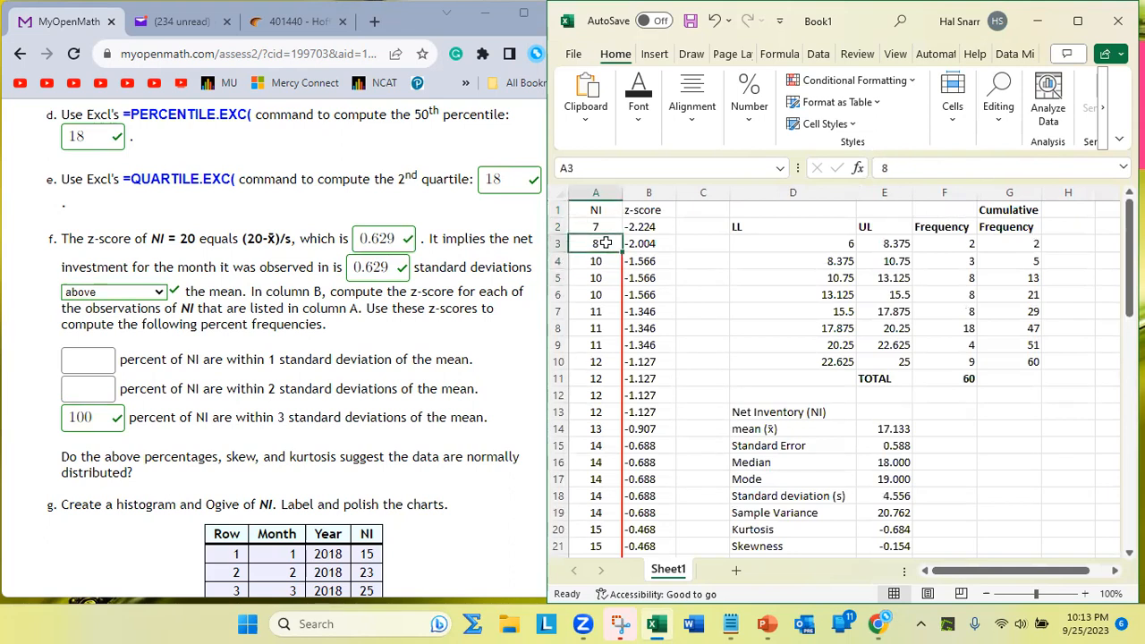
- Enter =58/60 in E32 as the fraction of NI within 2 standard deviations
{"action": "scroll", "coordinate": [606, 242], "scroll_direction": "down", "scroll_amount": 6}
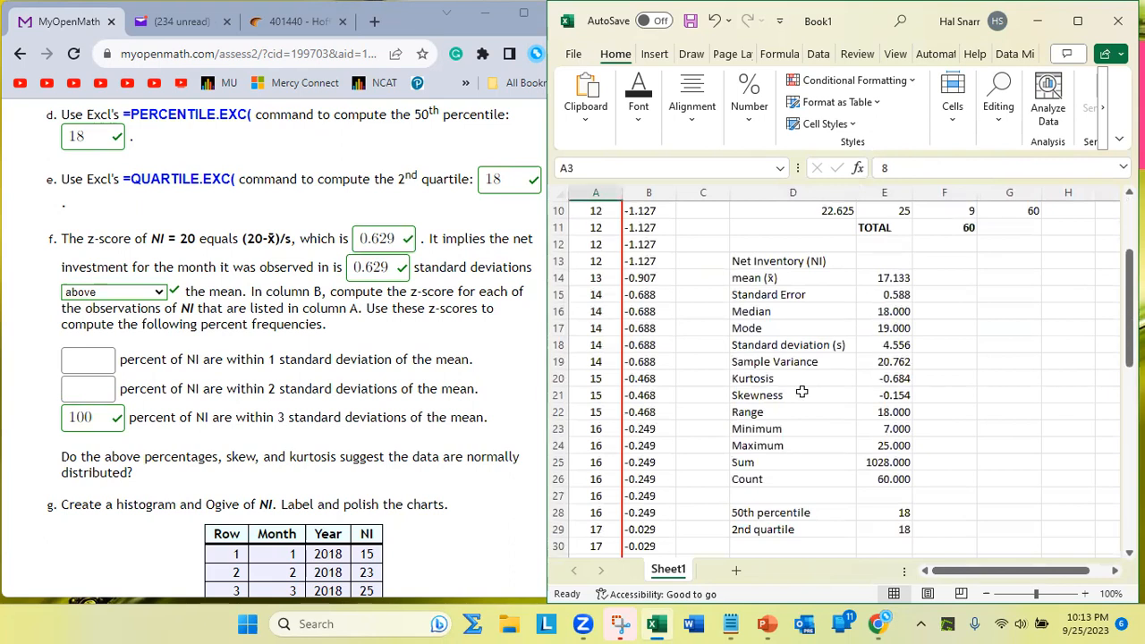
{"action": "left_click", "coordinate": [888, 424]}
{"action": "left_click", "coordinate": [890, 440]}
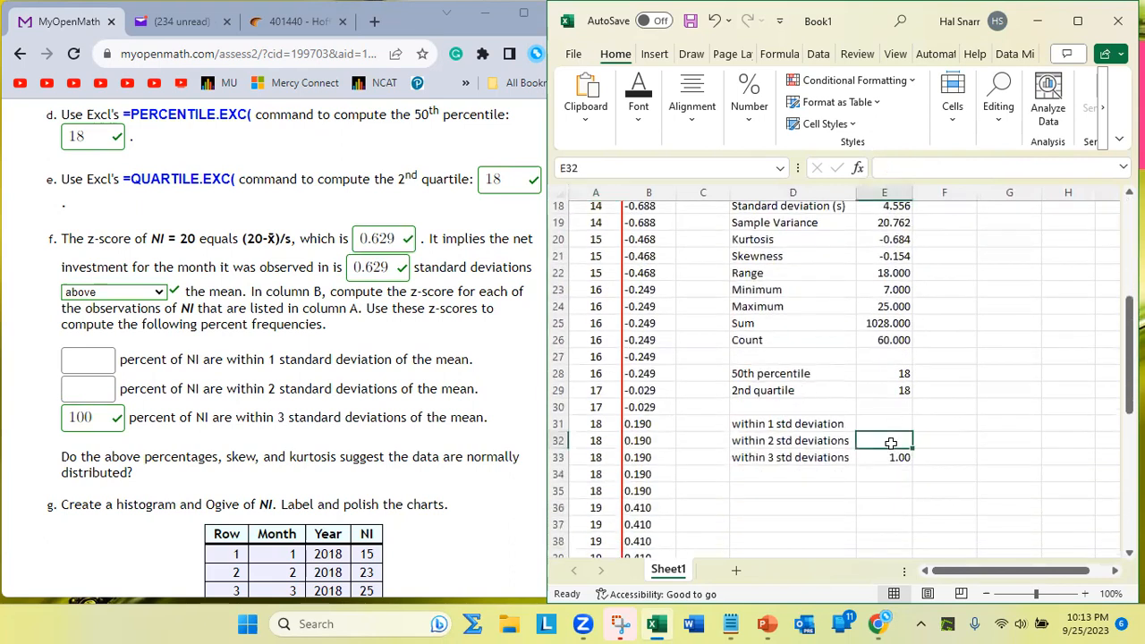
{"action": "type", "text": "=58/60"}
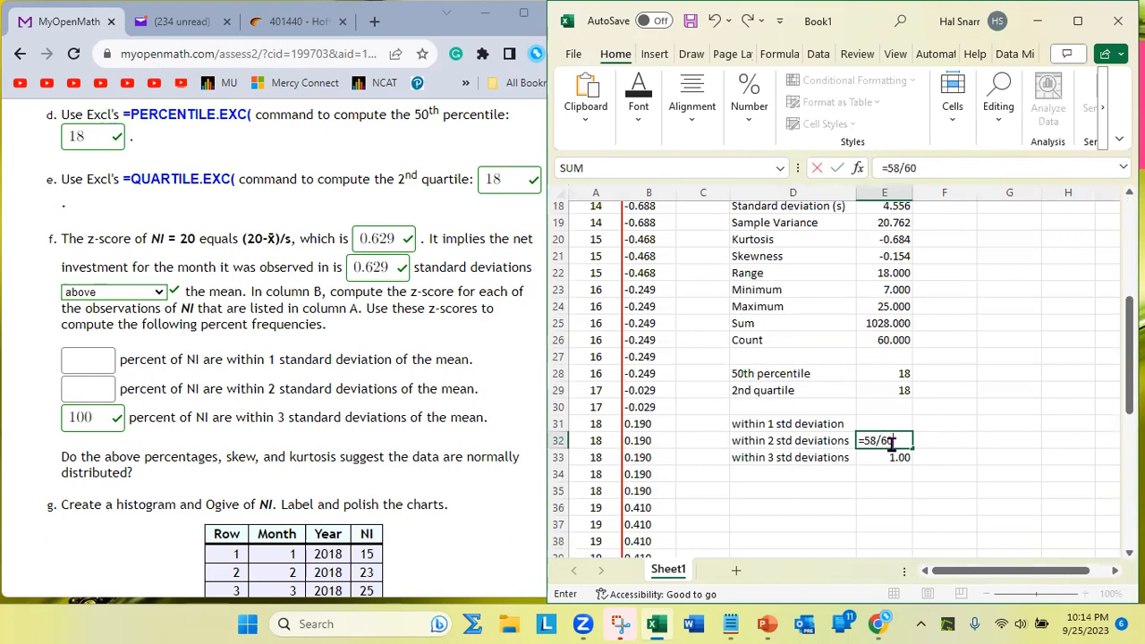
{"action": "key", "text": "Return"}
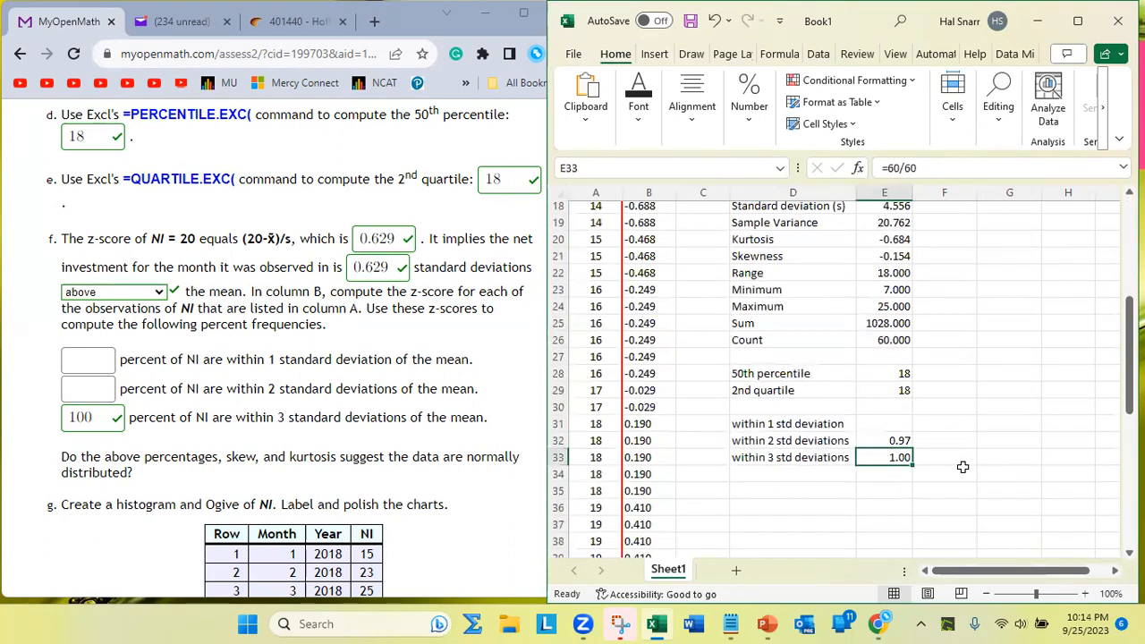
- Format cells E31:E33 as percentages with two decimal places
{"action": "left_click_drag", "start_coordinate": [895, 428], "coordinate": [897, 452]}
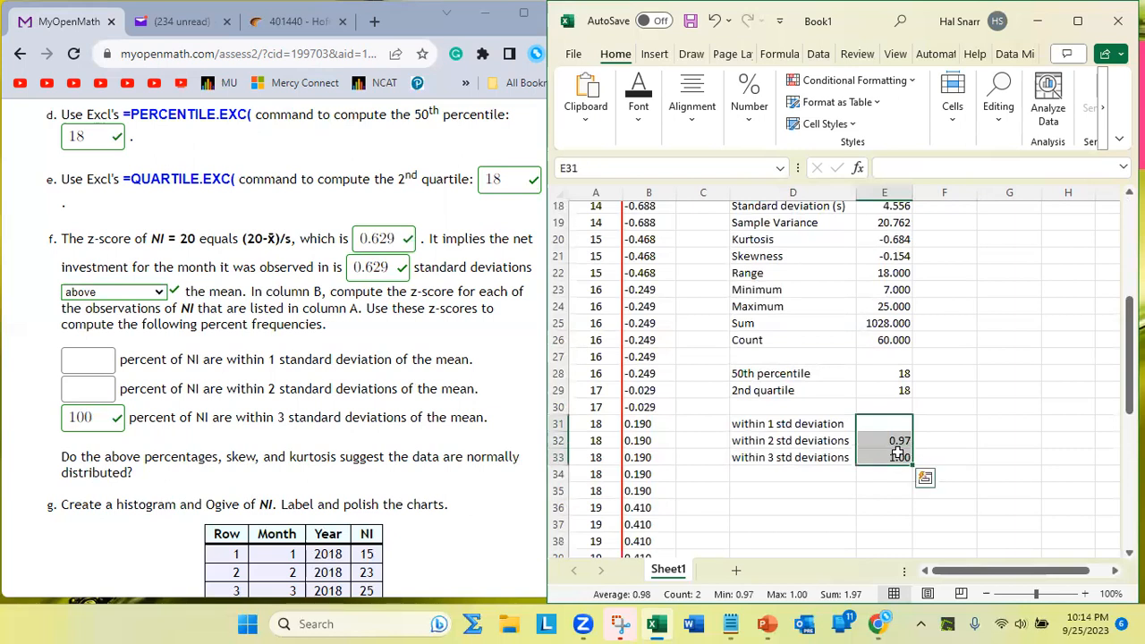
{"action": "left_click", "coordinate": [749, 127]}
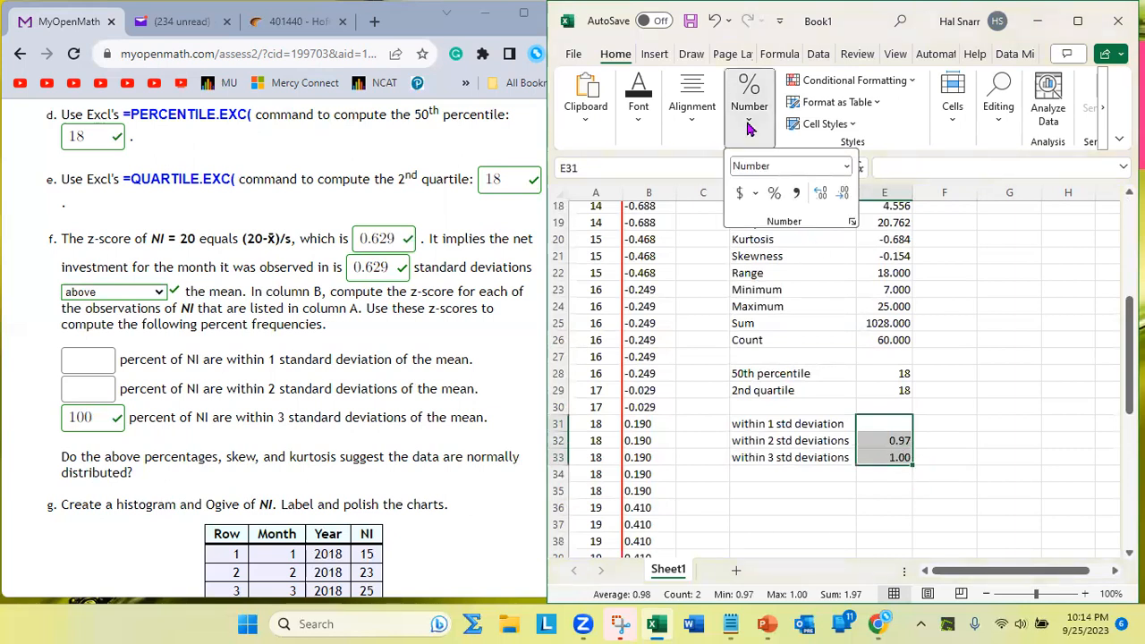
{"action": "left_click", "coordinate": [775, 194]}
{"action": "left_click", "coordinate": [822, 196]}
{"action": "left_click", "coordinate": [822, 198]}
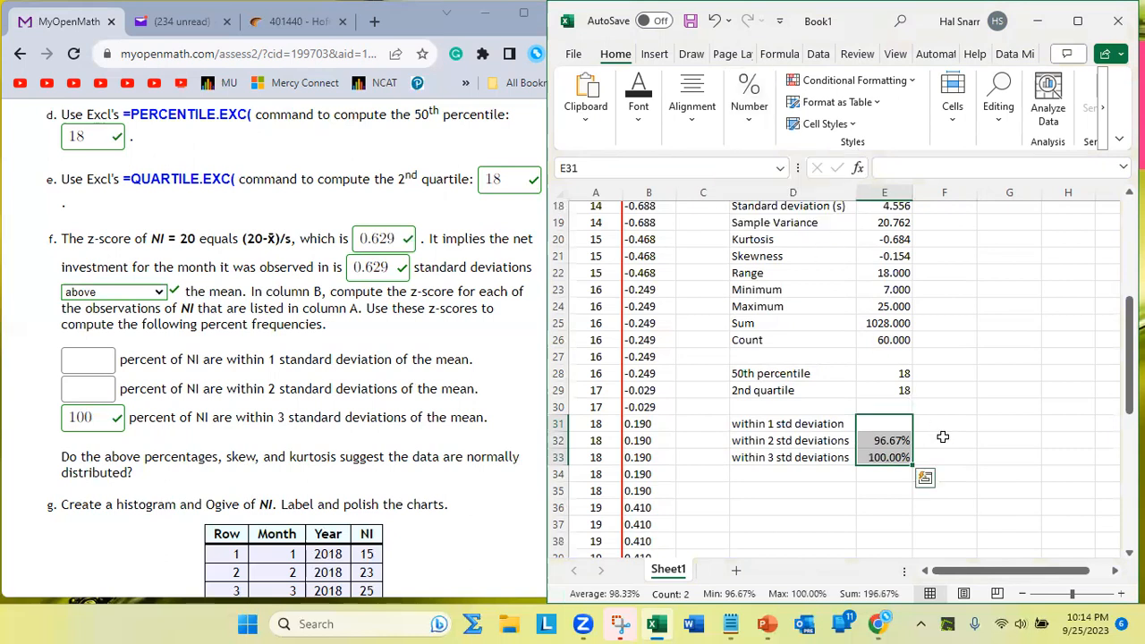
{"action": "left_click", "coordinate": [894, 488]}
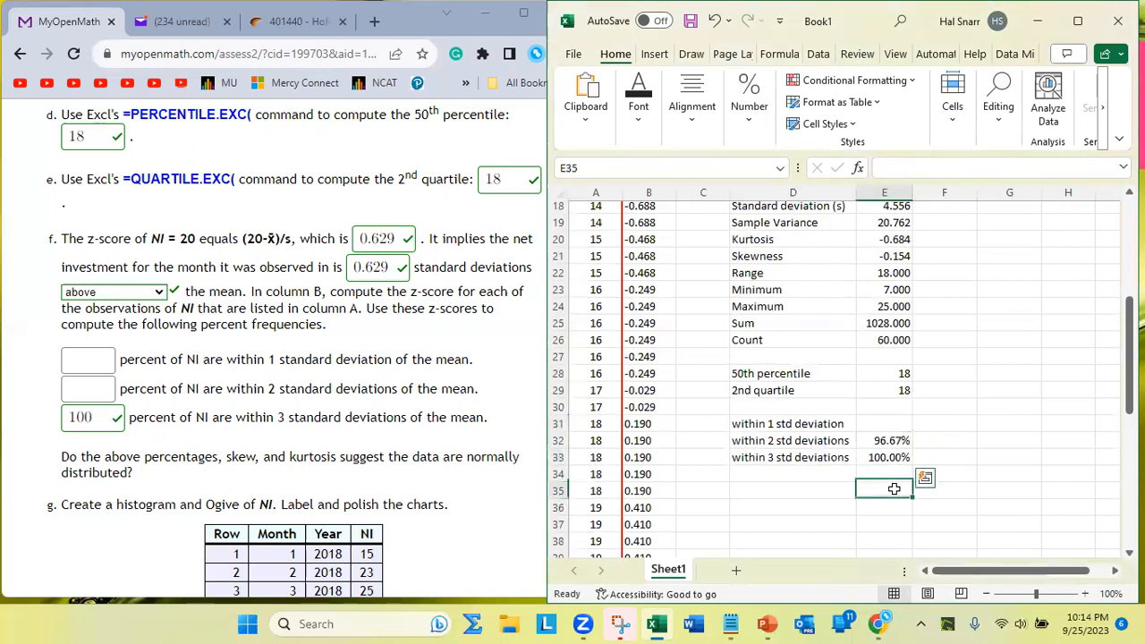
- Submit 96.67 as the percent of NI within 2 standard deviations in part f and return to the Excel sheet
{"action": "left_click", "coordinate": [98, 387]}
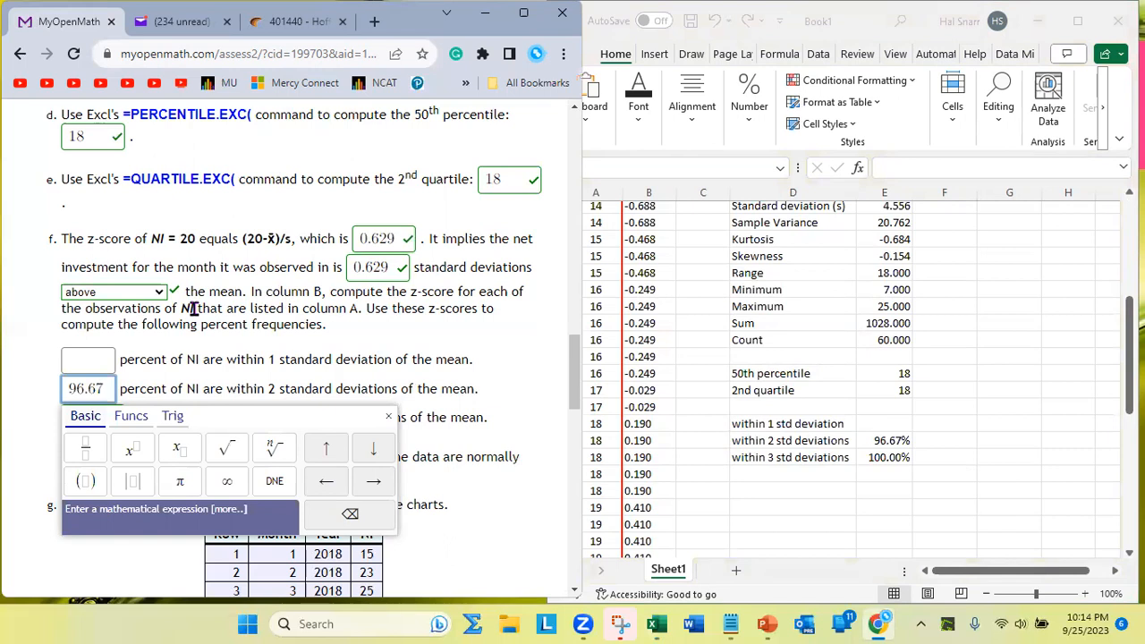
{"action": "key", "text": "Return"}
{"action": "scroll", "coordinate": [194, 309], "scroll_direction": "down", "scroll_amount": 10}
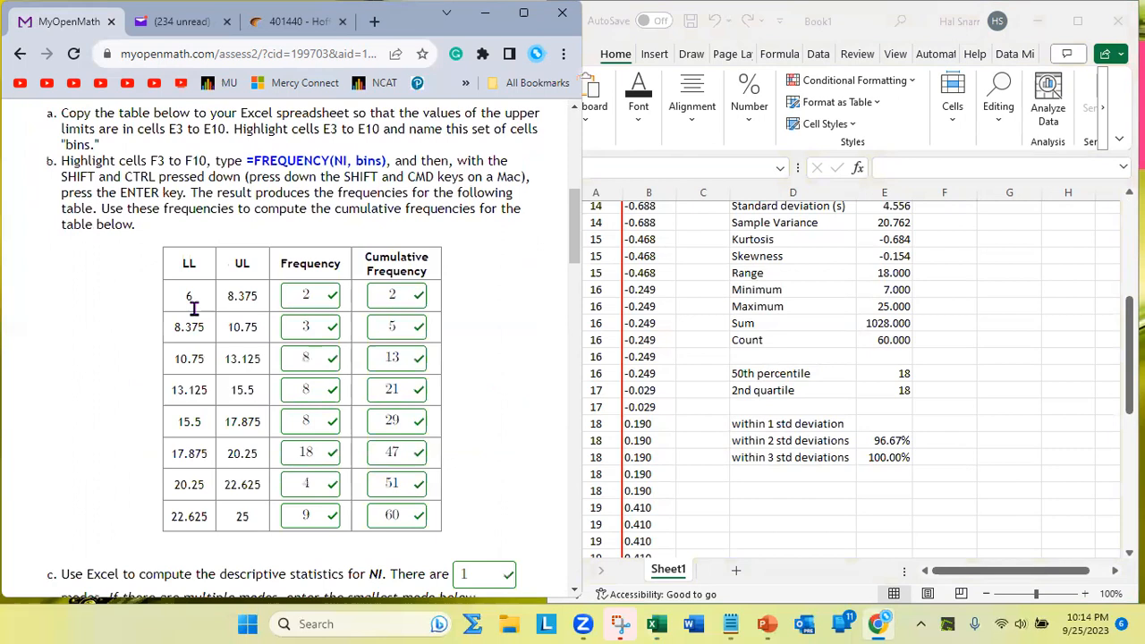
{"action": "scroll", "coordinate": [197, 314], "scroll_direction": "down", "scroll_amount": 6}
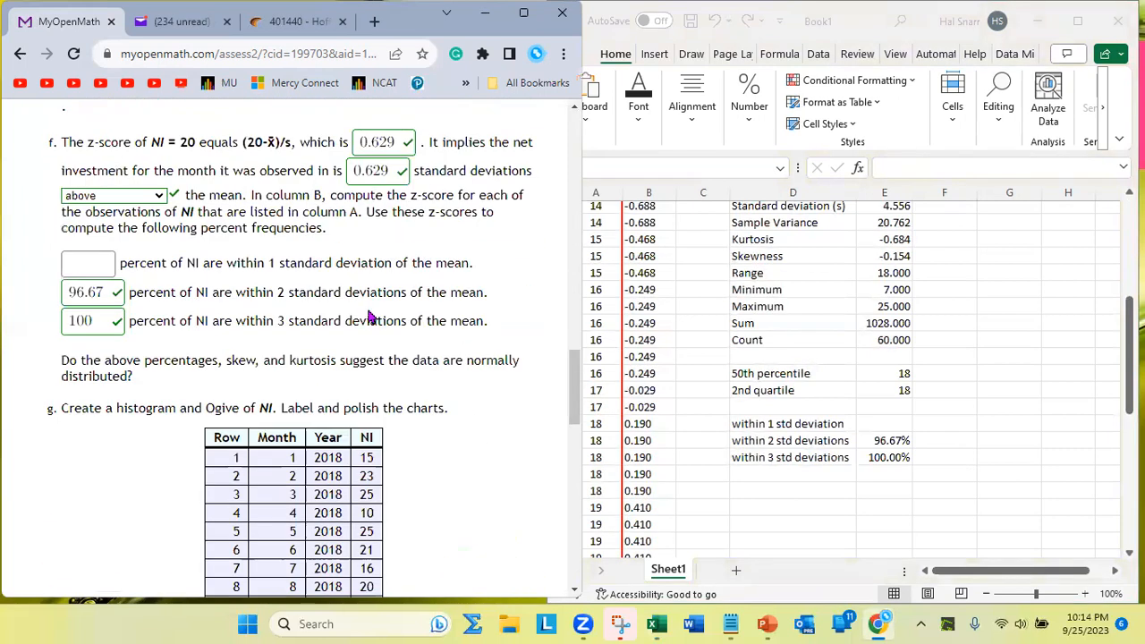
{"action": "left_click", "coordinate": [662, 436]}
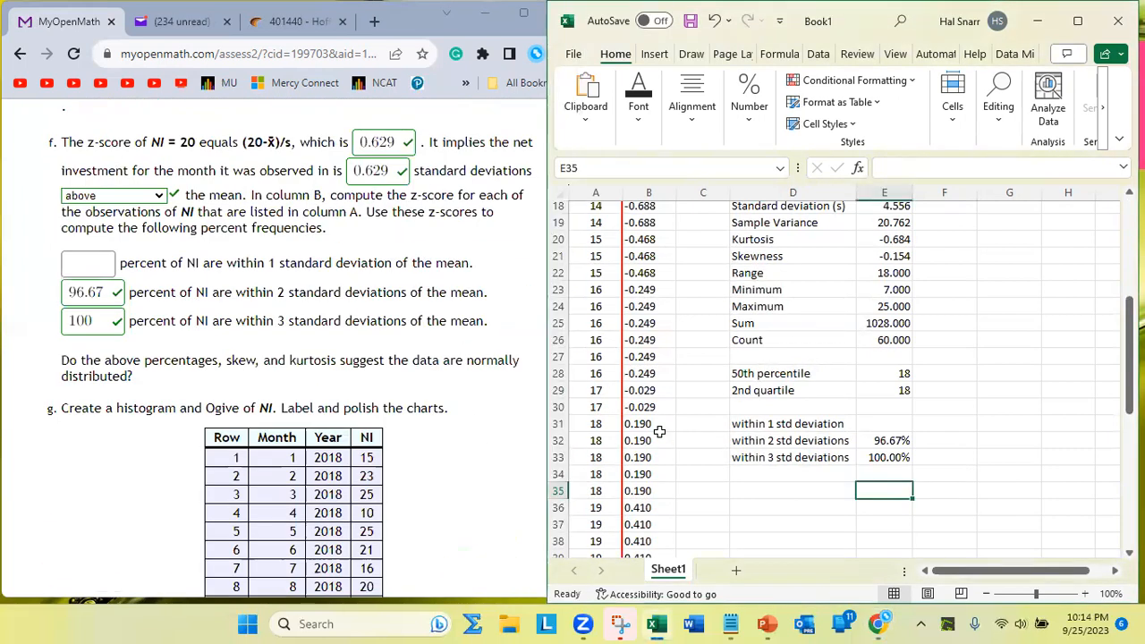
- Fill the NI observations whose z-scores lie within 1 standard deviation, A14:A50, with yellow
{"action": "scroll", "coordinate": [659, 433], "scroll_direction": "up", "scroll_amount": 4}
{"action": "scroll", "coordinate": [658, 432], "scroll_direction": "up", "scroll_amount": 2}
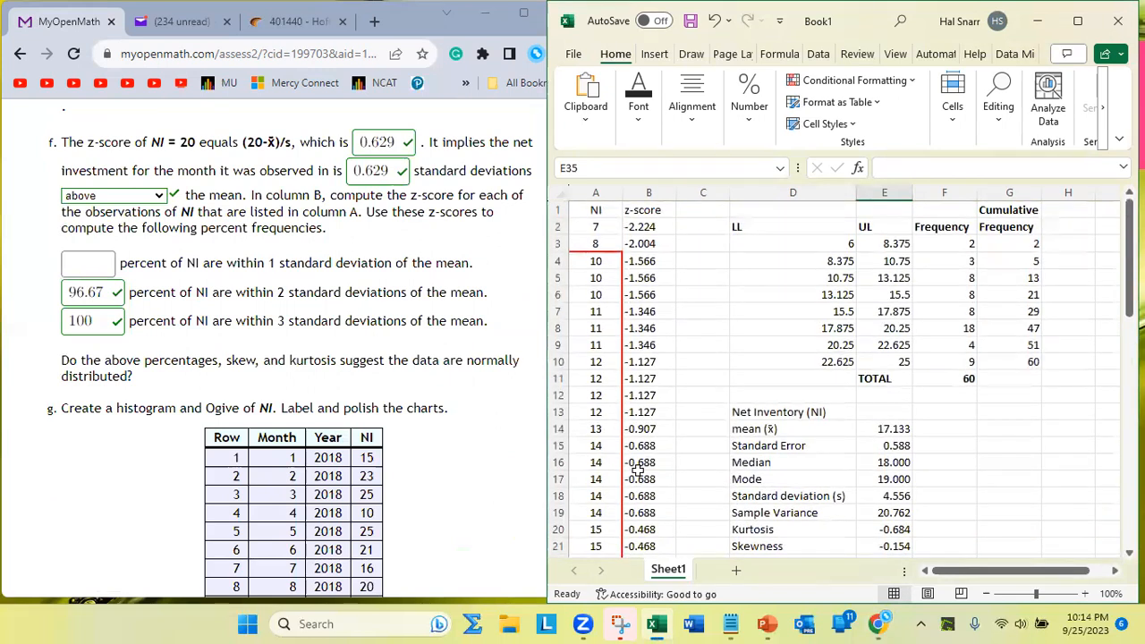
{"action": "left_click", "coordinate": [640, 428]}
{"action": "left_click", "coordinate": [601, 429]}
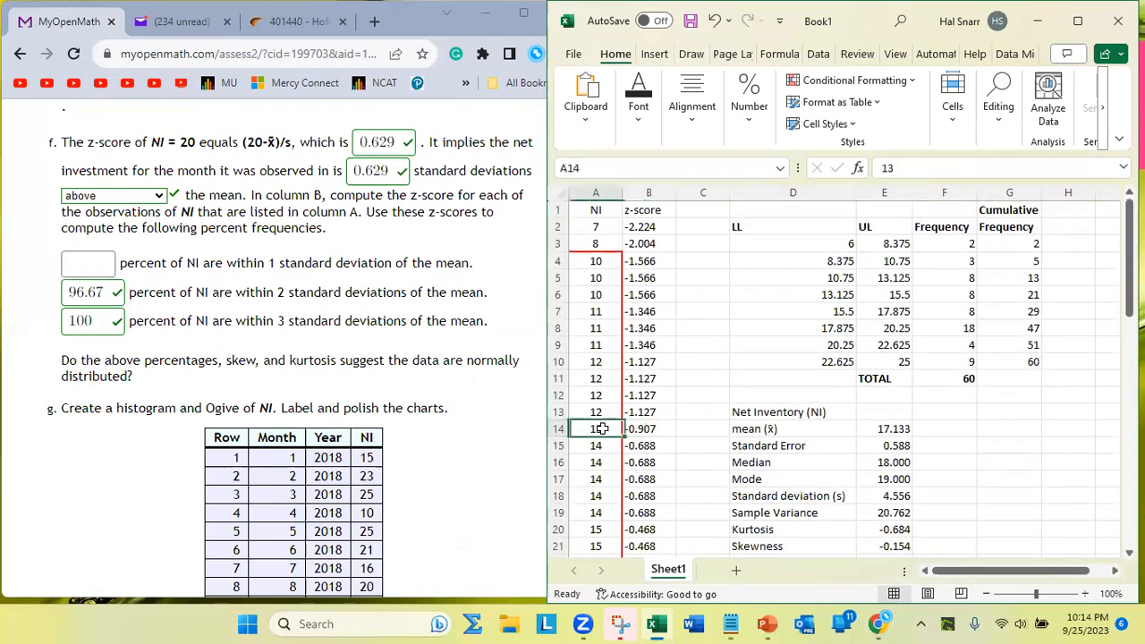
{"action": "key", "text": "Right"}
{"action": "key", "text": "Left"}
{"action": "key", "text": "Right"}
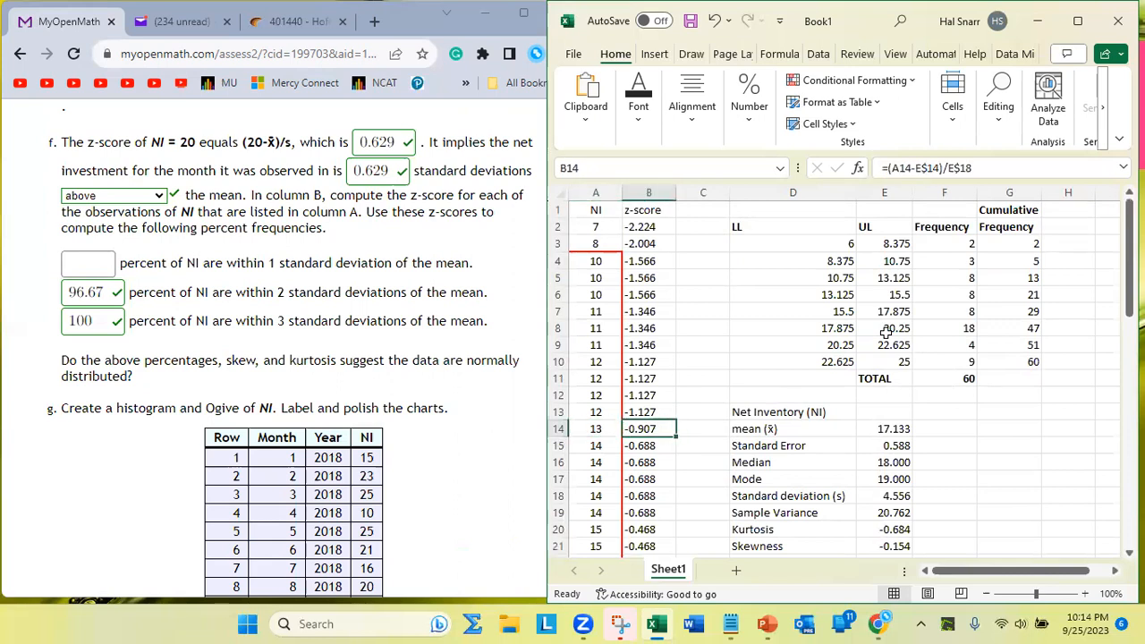
{"action": "key", "text": "Left"}
{"action": "key", "text": "shift+Down"}
{"action": "key", "text": "shift+Down"}
{"action": "key", "text": "shift+Down"}
{"action": "key", "text": "shift+Down"}
{"action": "key", "text": "shift+Down"}
{"action": "key", "text": "shift+Down"}
{"action": "key", "text": "shift+Down"}
{"action": "key", "text": "shift+Down"}
{"action": "key", "text": "shift+Down"}
{"action": "key", "text": "shift+Down"}
{"action": "key", "text": "shift+Down"}
{"action": "key", "text": "shift+Down"}
{"action": "key", "text": "shift+Down"}
{"action": "key", "text": "shift+Down"}
{"action": "key", "text": "shift+Down"}
{"action": "key", "text": "shift+Down"}
{"action": "key", "text": "shift+Down"}
{"action": "key", "text": "shift+Down"}
{"action": "key", "text": "shift+Down"}
{"action": "key", "text": "shift+Down"}
{"action": "key", "text": "shift+Down"}
{"action": "key", "text": "shift+Down"}
{"action": "key", "text": "shift+Down"}
{"action": "key", "text": "shift+Down"}
{"action": "key", "text": "shift+Down"}
{"action": "key", "text": "shift+Down"}
{"action": "key", "text": "shift+Down"}
{"action": "key", "text": "shift+Down"}
{"action": "key", "text": "shift+Down"}
{"action": "key", "text": "shift+Down"}
{"action": "key", "text": "shift+Down"}
{"action": "key", "text": "shift+Down"}
{"action": "key", "text": "shift+Down"}
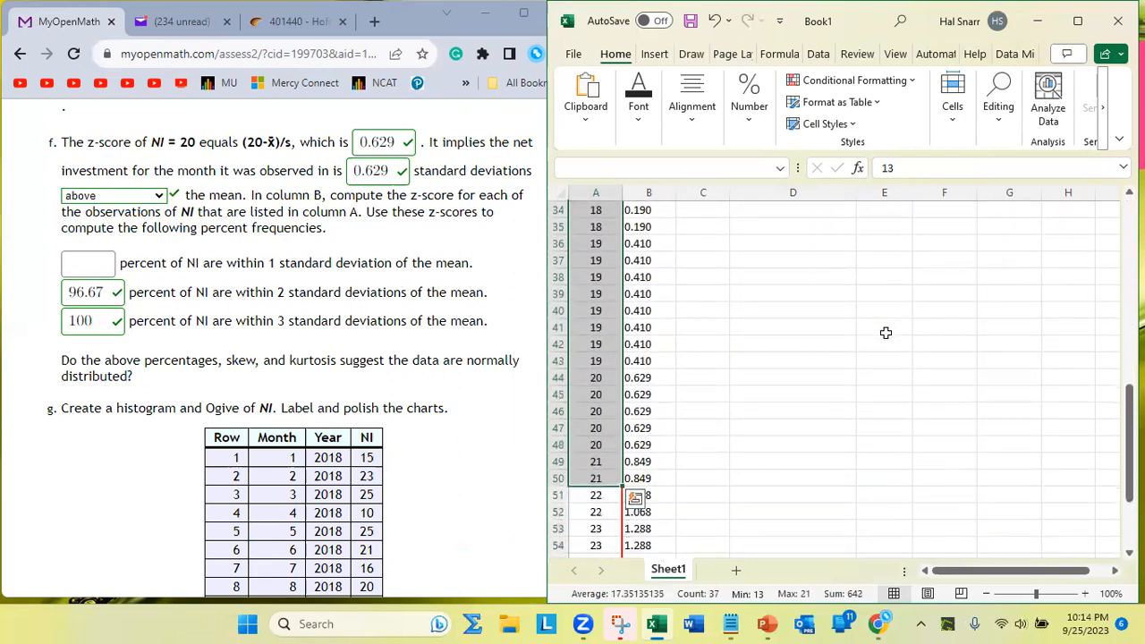
{"action": "left_click", "coordinate": [640, 131]}
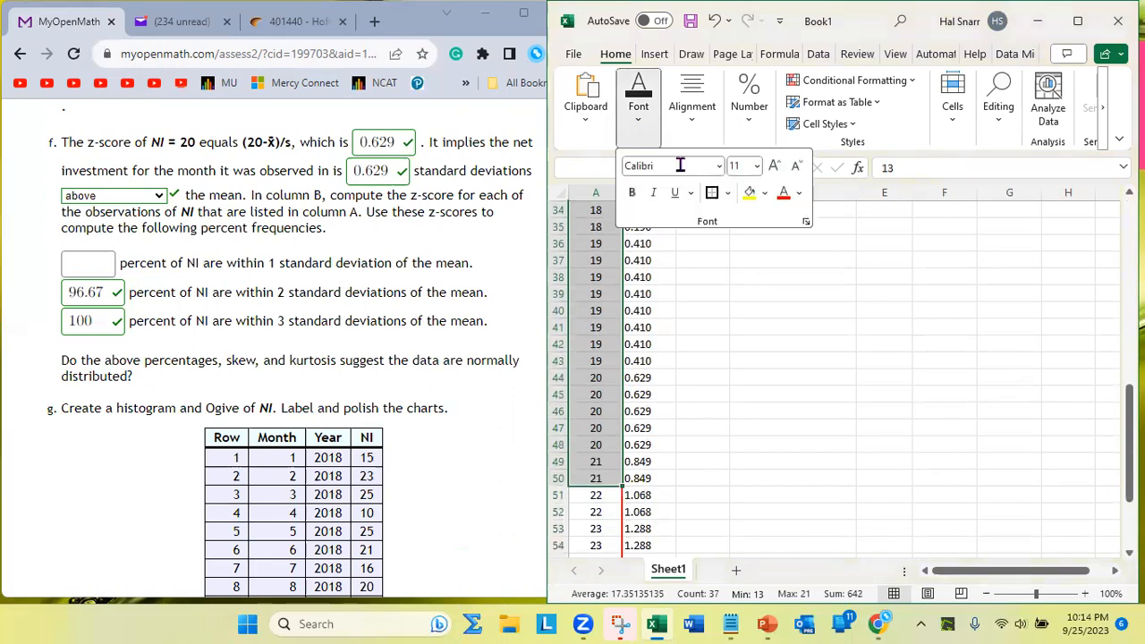
{"action": "left_click", "coordinate": [749, 193]}
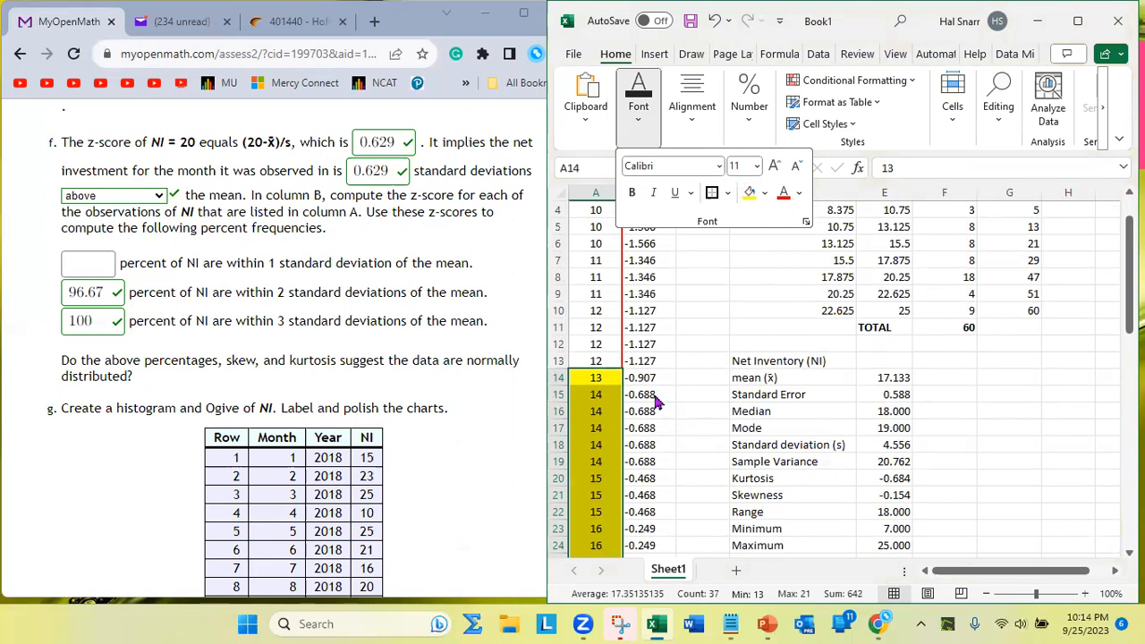
{"action": "left_click", "coordinate": [634, 376]}
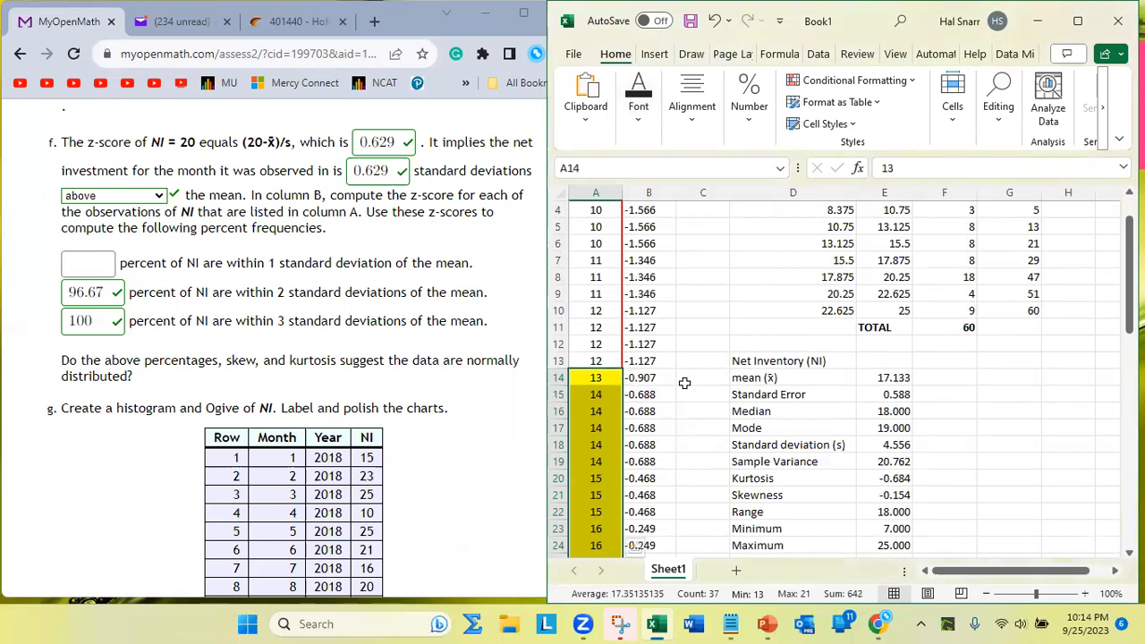
- Select the z-scores beside the yellow NI observations, B14:B50, to check that they lie between -1 and 1
{"action": "left_click", "coordinate": [655, 378]}
{"action": "key", "text": "shift+Down"}
{"action": "key", "text": "shift+Down"}
{"action": "key", "text": "shift+Down"}
{"action": "key", "text": "shift+Down"}
{"action": "key", "text": "shift+Down"}
{"action": "key", "text": "shift+Down"}
{"action": "key", "text": "shift+Down"}
{"action": "key", "text": "shift+Down"}
{"action": "key", "text": "shift+Down"}
{"action": "key", "text": "shift+Down"}
{"action": "key", "text": "shift+Down"}
{"action": "key", "text": "shift+Down"}
{"action": "key", "text": "shift+Down"}
{"action": "key", "text": "shift+Down"}
{"action": "key", "text": "shift+Down"}
{"action": "key", "text": "shift+Down"}
{"action": "key", "text": "shift+Down"}
{"action": "key", "text": "shift+Down"}
{"action": "key", "text": "shift+Down"}
{"action": "key", "text": "shift+Down"}
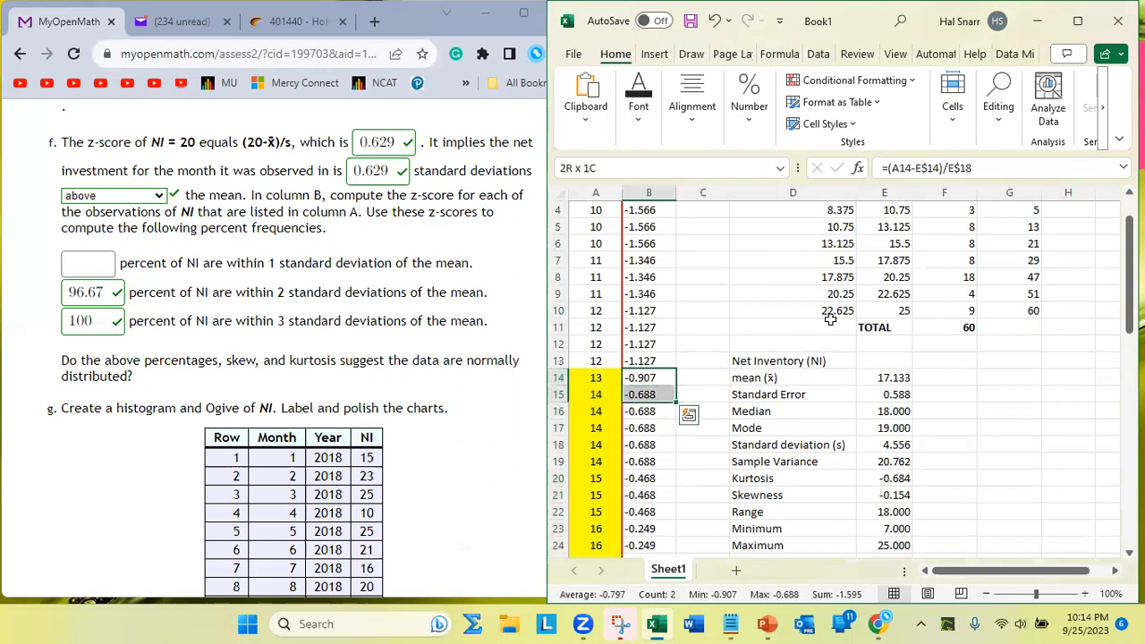
{"action": "key", "text": "shift+Down"}
{"action": "key", "text": "shift+Down"}
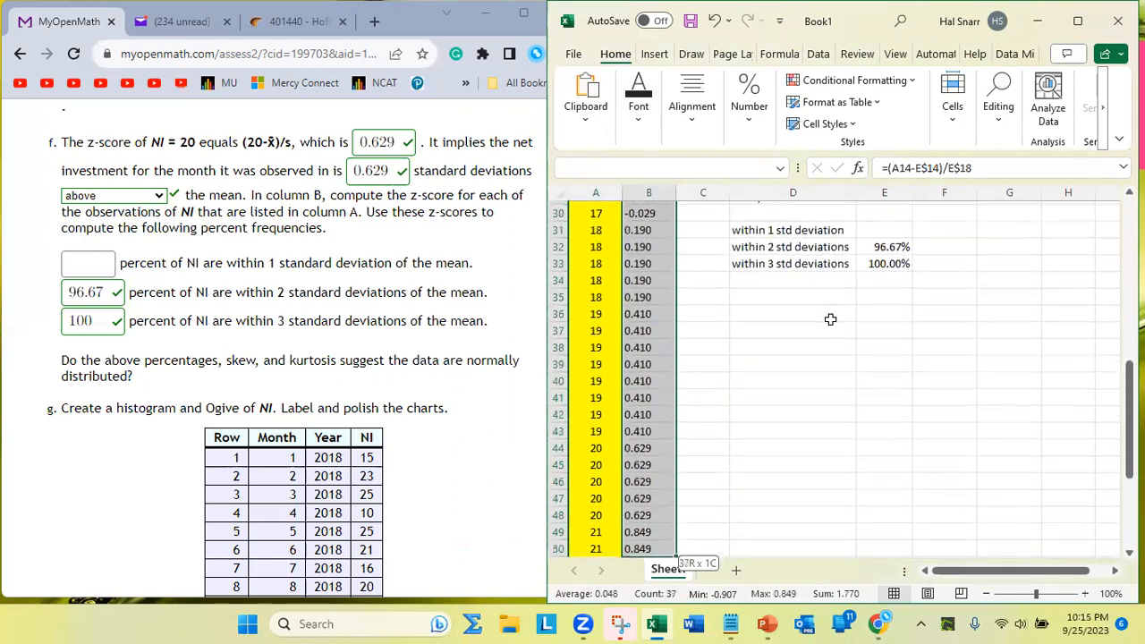
- Review the yellow NI observations cell by cell from A14 down to A50
{"action": "key", "text": "Left"}
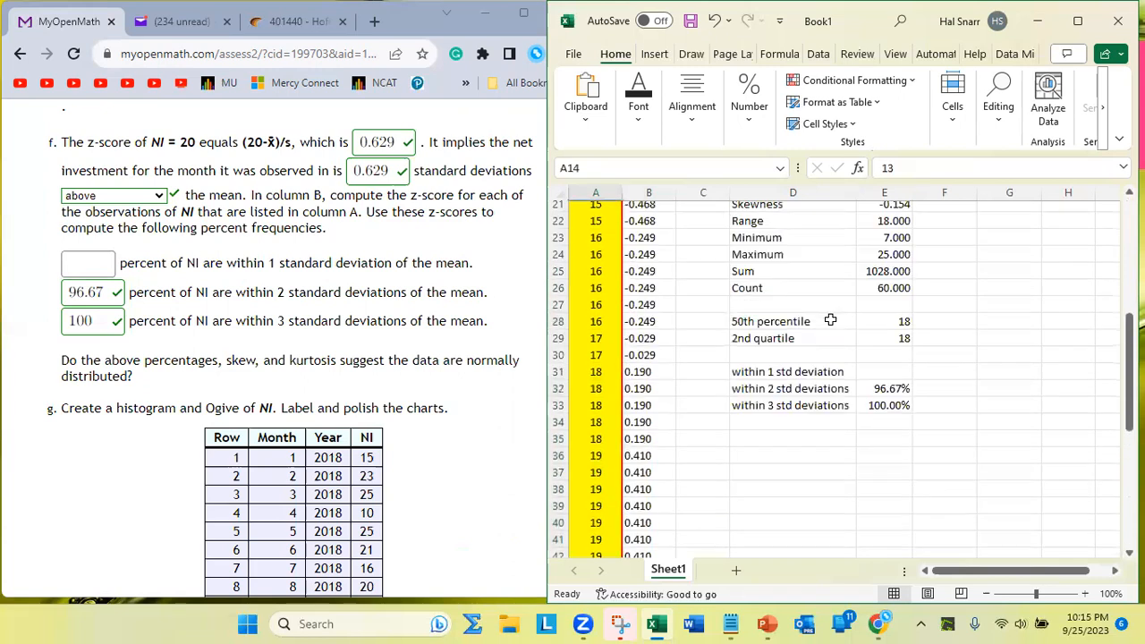
{"action": "key", "text": "Up"}
{"action": "key", "text": "Up"}
{"action": "key", "text": "Down"}
{"action": "key", "text": "Down"}
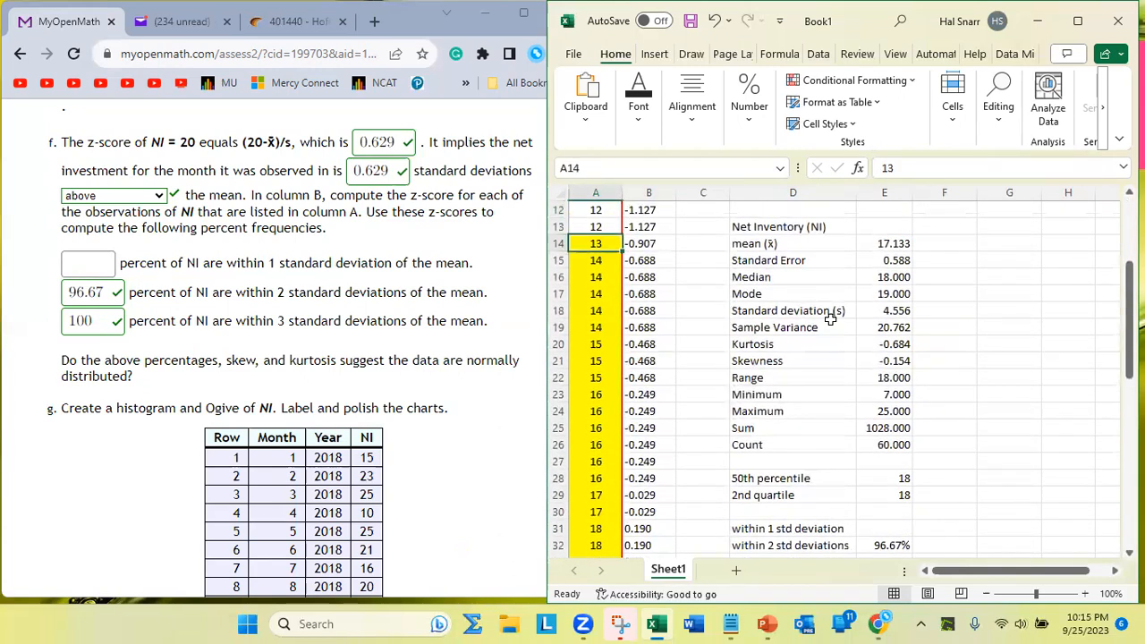
{"action": "key", "text": "shift+Down"}
{"action": "key", "text": "Down"}
{"action": "key", "text": "Down"}
{"action": "key", "text": "Down"}
{"action": "key", "text": "Down"}
{"action": "key", "text": "Down"}
{"action": "key", "text": "Down"}
{"action": "key", "text": "Down"}
{"action": "key", "text": "Down"}
{"action": "key", "text": "Down"}
{"action": "key", "text": "Down"}
{"action": "key", "text": "Down"}
{"action": "key", "text": "Down"}
{"action": "key", "text": "Down"}
{"action": "key", "text": "Down"}
{"action": "key", "text": "Down"}
{"action": "key", "text": "Down"}
{"action": "key", "text": "Down"}
{"action": "key", "text": "Down"}
{"action": "key", "text": "Down"}
{"action": "key", "text": "Down"}
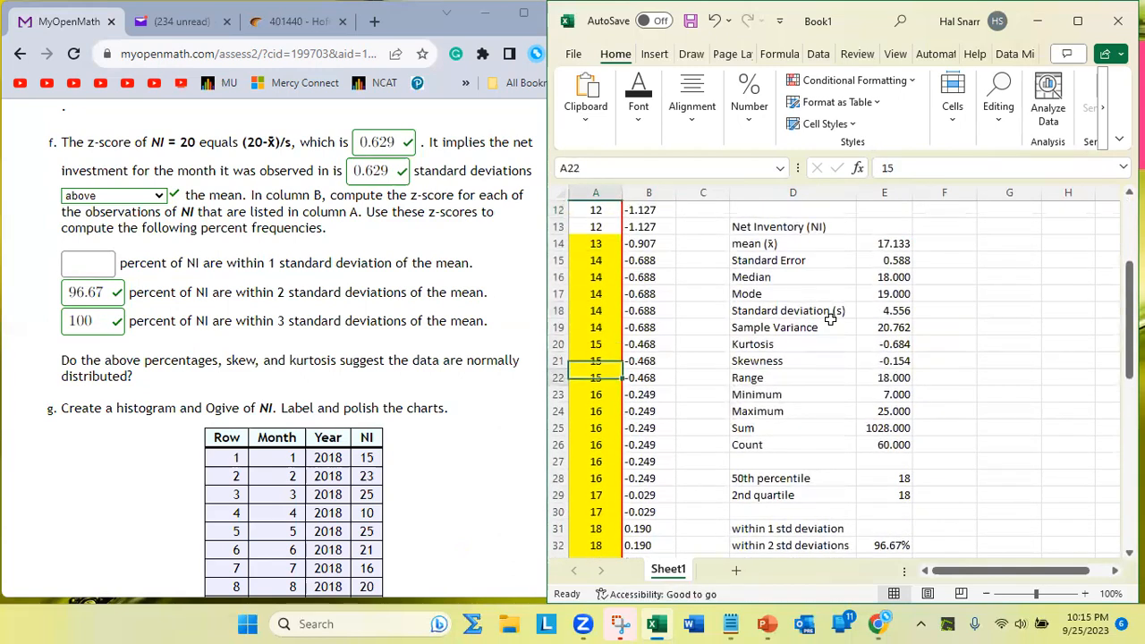
{"action": "key", "text": "Down"}
{"action": "key", "text": "Down"}
{"action": "key", "text": "Down"}
{"action": "key", "text": "Down"}
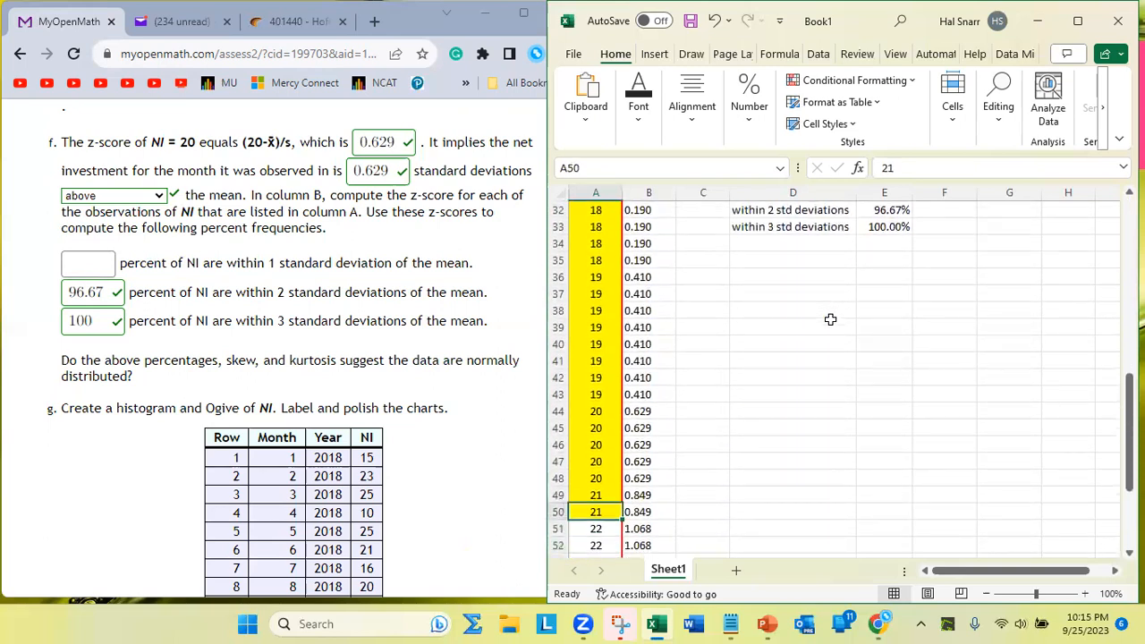
- Select the yellow NI observations from A50 up to A14 to count them
{"action": "key", "text": "shift+Up"}
{"action": "key", "text": "shift+Up"}
{"action": "key", "text": "shift+Up"}
{"action": "key", "text": "shift+Up"}
{"action": "key", "text": "shift+Up"}
{"action": "key", "text": "shift+Up"}
{"action": "key", "text": "shift+Up"}
{"action": "key", "text": "shift+Up"}
{"action": "key", "text": "shift+Up"}
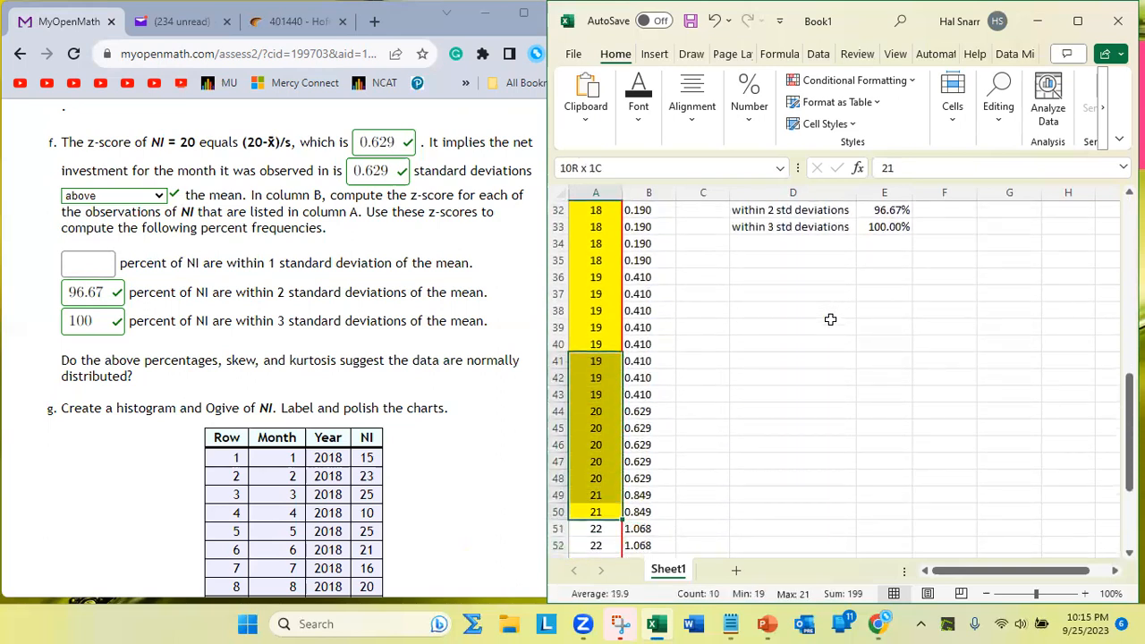
{"action": "key", "text": "shift+Up"}
{"action": "key", "text": "shift+Up"}
{"action": "key", "text": "shift+Up"}
{"action": "key", "text": "shift+Up"}
{"action": "key", "text": "shift+Up"}
{"action": "key", "text": "shift+Up"}
{"action": "key", "text": "shift+Up"}
{"action": "key", "text": "shift+Up"}
{"action": "key", "text": "shift+Up"}
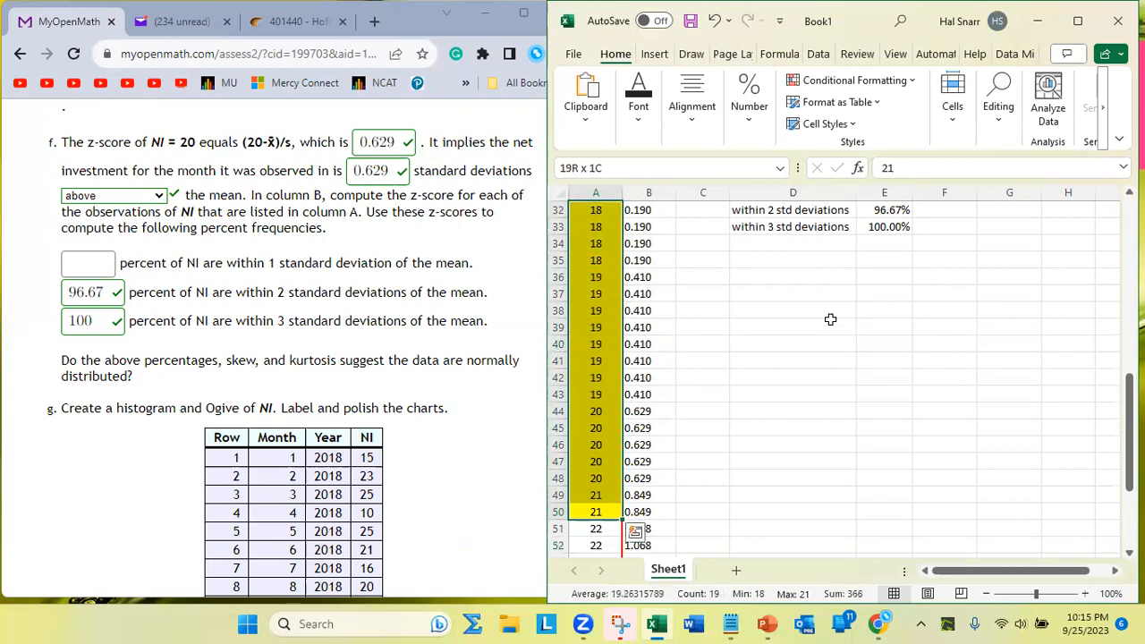
{"action": "key", "text": "shift+Up"}
{"action": "key", "text": "shift+Up"}
{"action": "key", "text": "shift+Up"}
{"action": "key", "text": "shift+Up"}
{"action": "key", "text": "shift+Up"}
{"action": "key", "text": "shift+Up"}
{"action": "key", "text": "shift+Up"}
{"action": "key", "text": "shift+Up"}
{"action": "key", "text": "shift+Up"}
{"action": "key", "text": "shift+Up"}
{"action": "key", "text": "shift+Up"}
{"action": "key", "text": "shift+Up"}
{"action": "key", "text": "shift+Up"}
{"action": "key", "text": "shift+Up"}
{"action": "key", "text": "shift+Up"}
{"action": "key", "text": "shift+Up"}
{"action": "key", "text": "shift+Up"}
{"action": "key", "text": "shift+Up"}
{"action": "key", "text": "shift+Up"}
{"action": "key", "text": "shift+Up"}
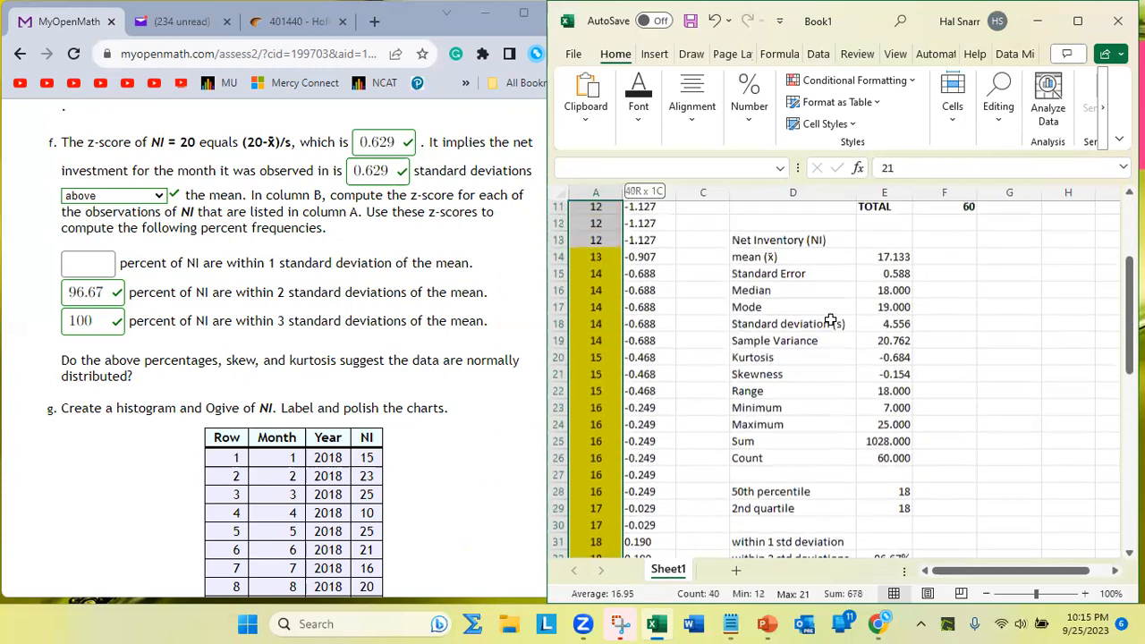
{"action": "key", "text": "shift+Up"}
{"action": "key", "text": "shift+Up"}
{"action": "key", "text": "shift+Up"}
{"action": "key", "text": "shift+Up"}
{"action": "key", "text": "shift+Up"}
{"action": "key", "text": "shift+Down"}
{"action": "key", "text": "shift+Down"}
{"action": "key", "text": "shift+Down"}
{"action": "key", "text": "shift+Down"}
{"action": "key", "text": "shift+Down"}
{"action": "key", "text": "shift+Down"}
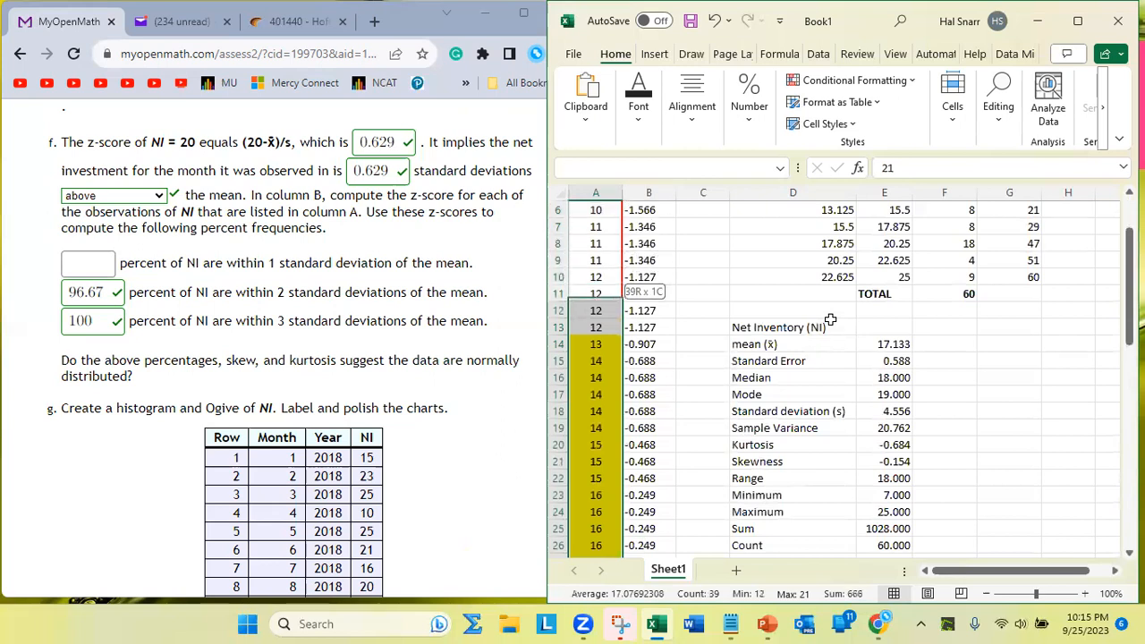
{"action": "key", "text": "shift+Down"}
{"action": "key", "text": "shift+Down"}
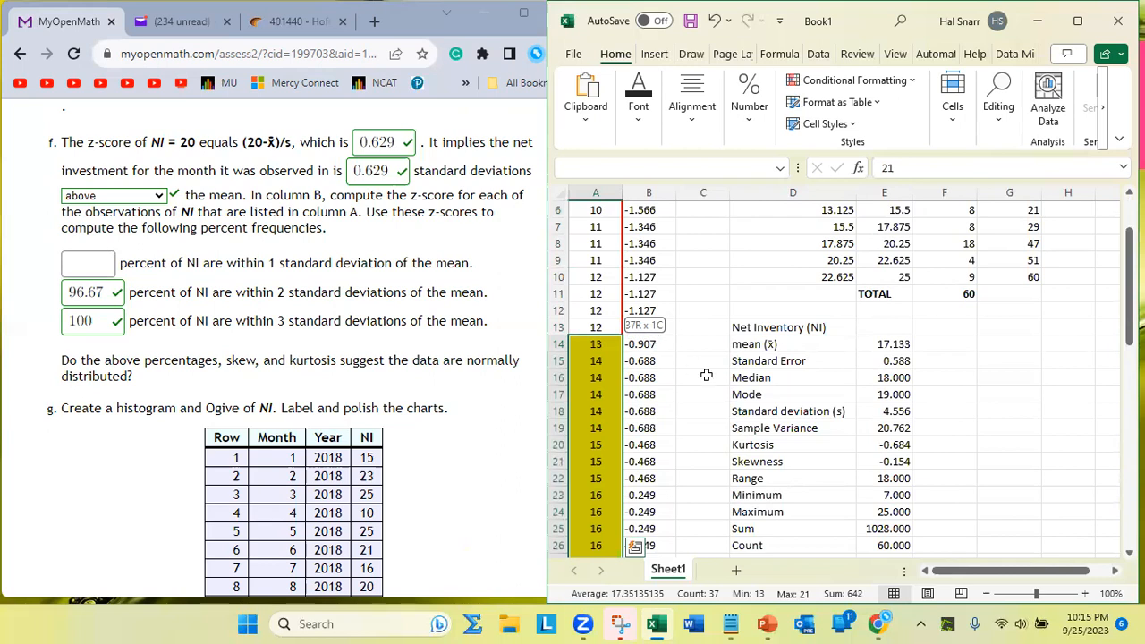
- Enter =37/60 in E31 as the fraction of NI within 1 standard deviation
{"action": "scroll", "coordinate": [706, 374], "scroll_direction": "down", "scroll_amount": 7}
{"action": "left_click", "coordinate": [891, 267]}
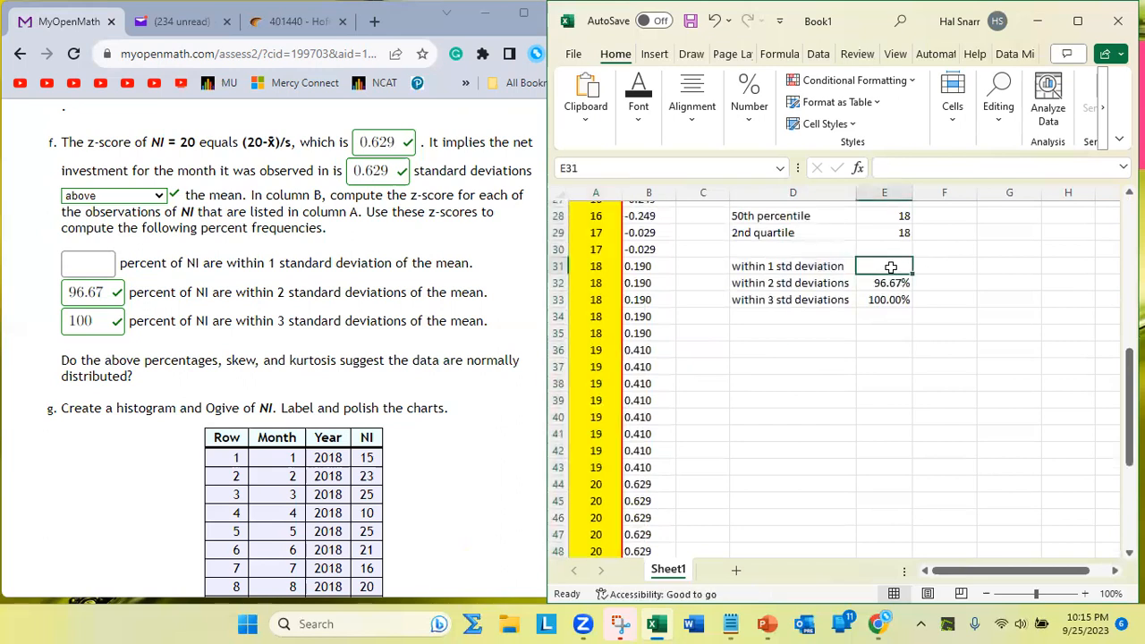
{"action": "type", "text": "=37/60"}
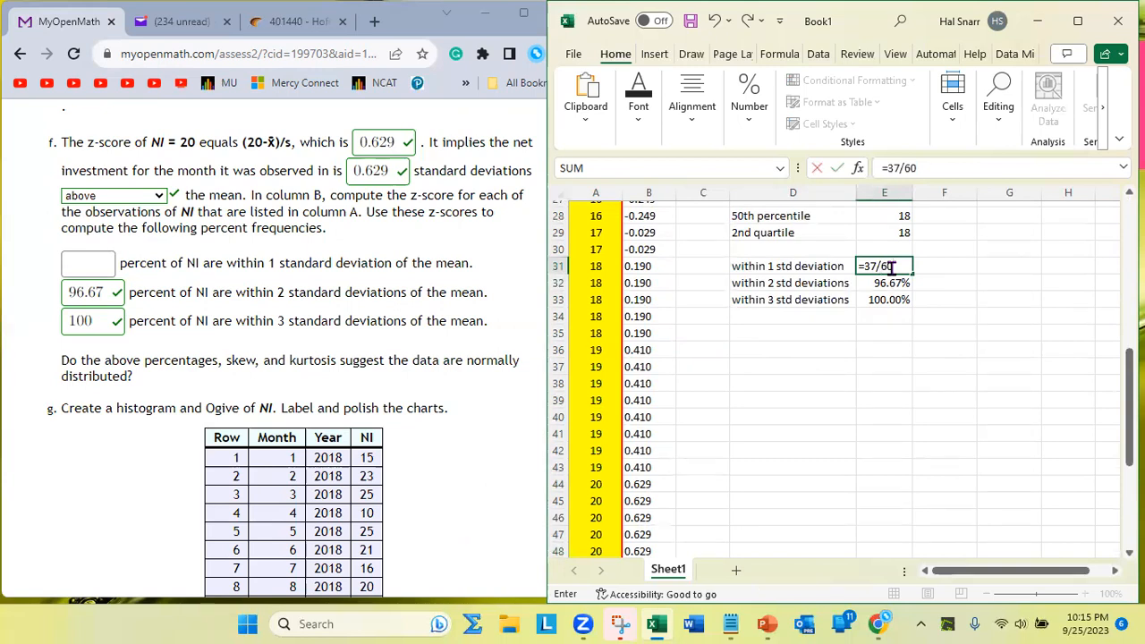
{"action": "key", "text": "Return"}
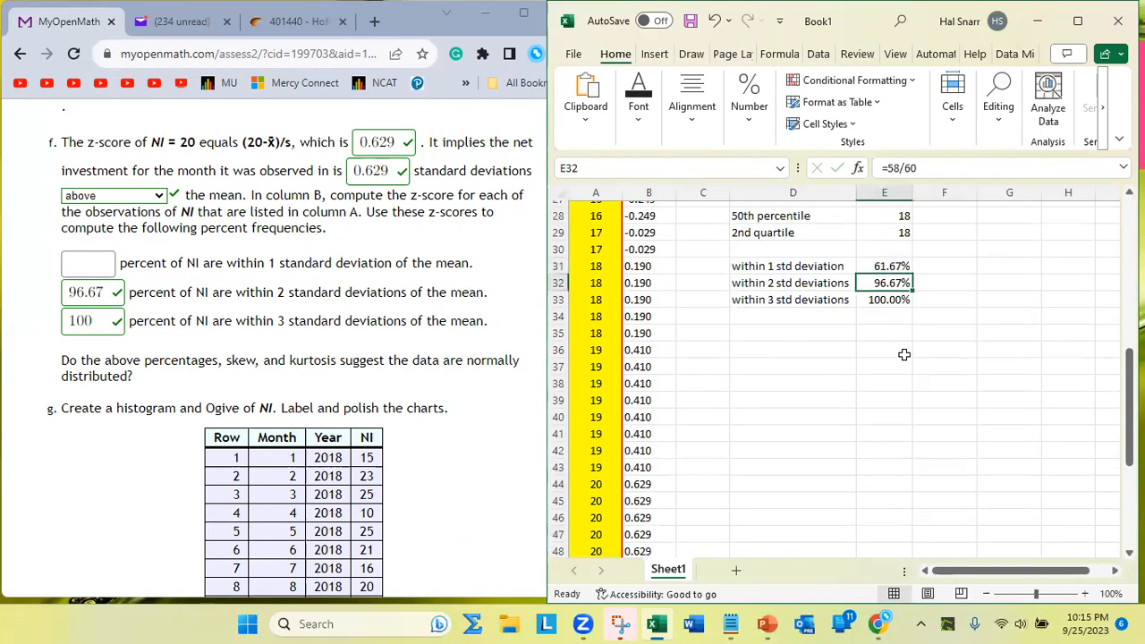
- Submit 61.67 as the percent of NI within 1 standard deviation in part f and check the graded answer
{"action": "left_click", "coordinate": [90, 269]}
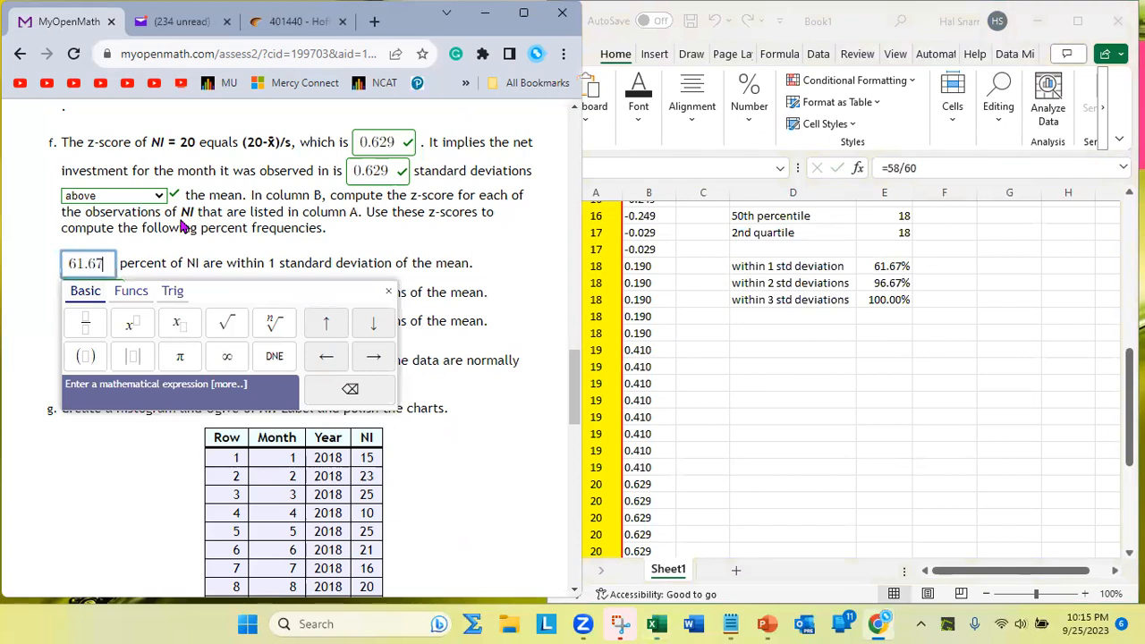
{"action": "left_click", "coordinate": [183, 228]}
{"action": "scroll", "coordinate": [184, 228], "scroll_direction": "down", "scroll_amount": 4}
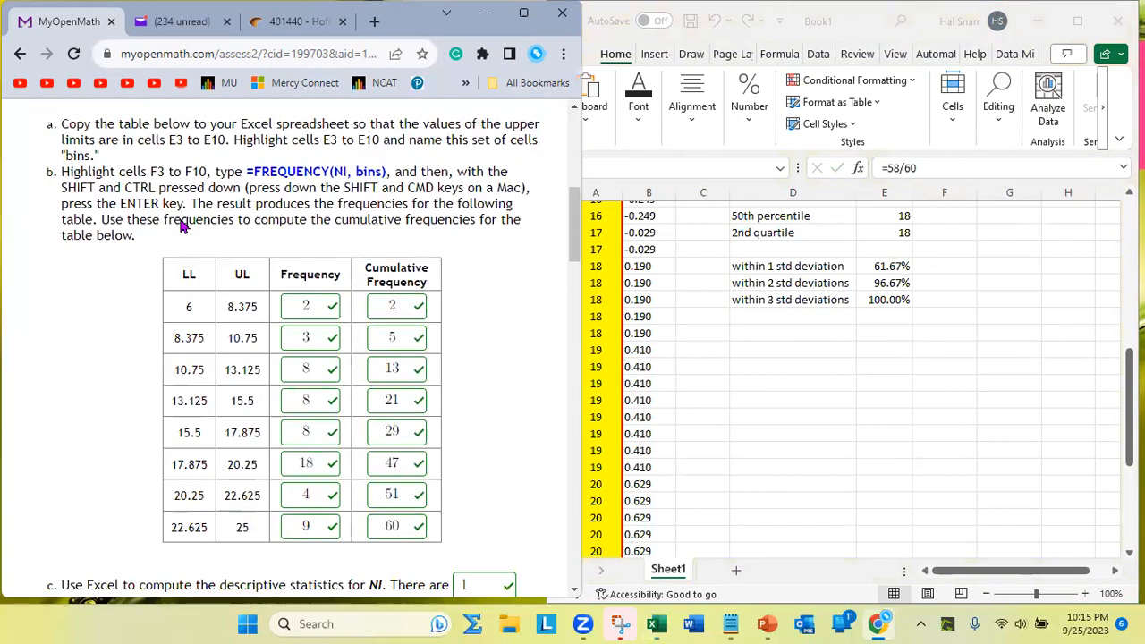
{"action": "scroll", "coordinate": [183, 227], "scroll_direction": "down", "scroll_amount": 9}
{"action": "scroll", "coordinate": [184, 227], "scroll_direction": "down", "scroll_amount": 4}
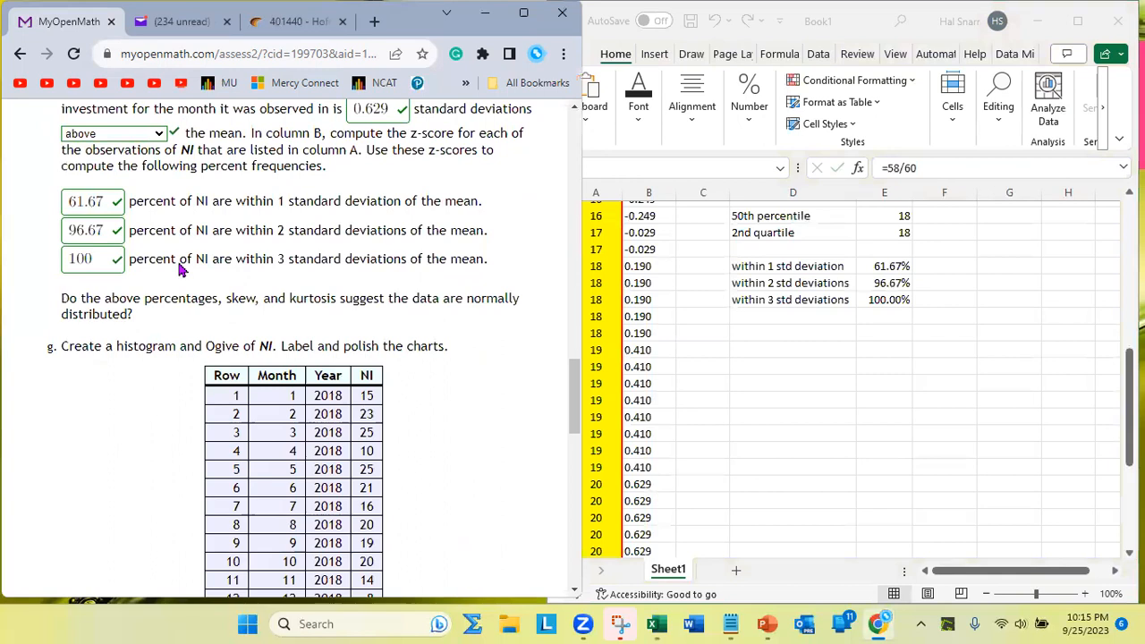
- Return to the frequency table on the worksheet and select the first upper limit in E3
{"action": "scroll", "coordinate": [580, 354], "scroll_direction": "up", "scroll_amount": 6}
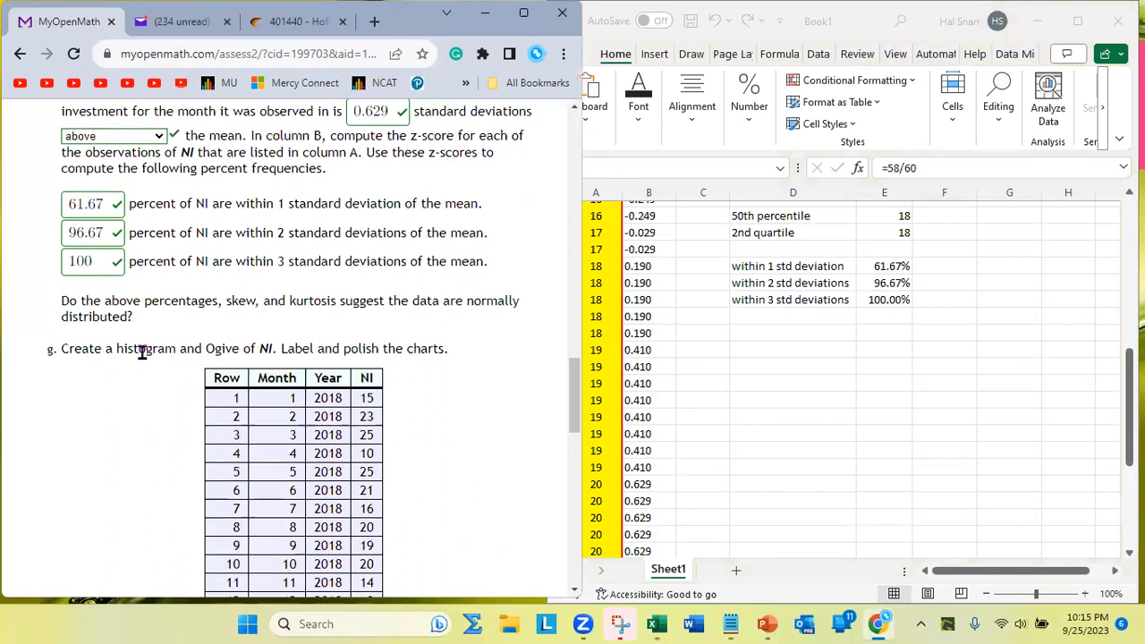
{"action": "scroll", "coordinate": [876, 400], "scroll_direction": "up", "scroll_amount": 9}
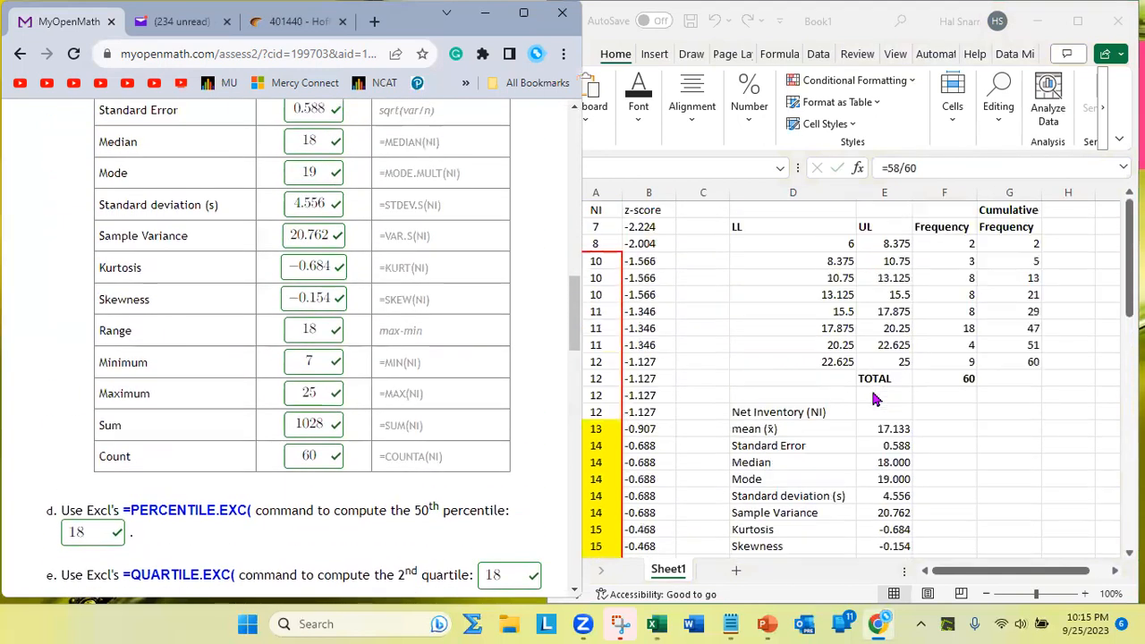
{"action": "left_click", "coordinate": [899, 243]}
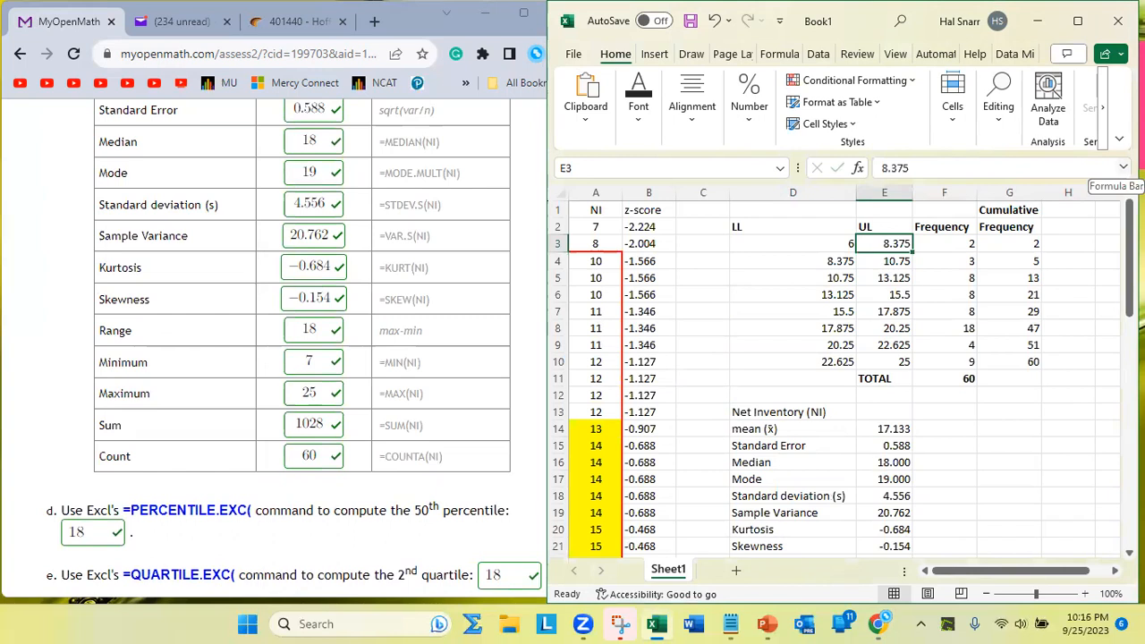
{"action": "key", "text": "Right"}
{"action": "key", "text": "Right"}
{"action": "key", "text": "Right"}
{"action": "key", "text": "Right"}
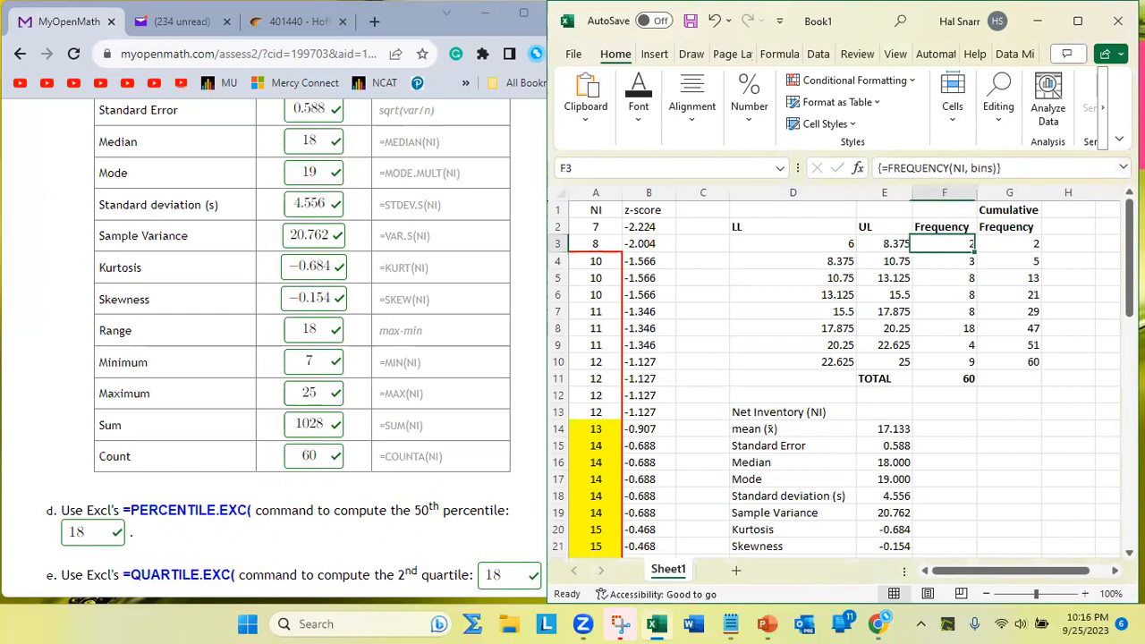
{"action": "key", "text": "Left"}
{"action": "key", "text": "Left"}
{"action": "key", "text": "Left"}
{"action": "key", "text": "Left"}
{"action": "key", "text": "Left"}
{"action": "key", "text": "Left"}
{"action": "key", "text": "Right"}
{"action": "key", "text": "Right"}
{"action": "key", "text": "Right"}
{"action": "key", "text": "Left"}
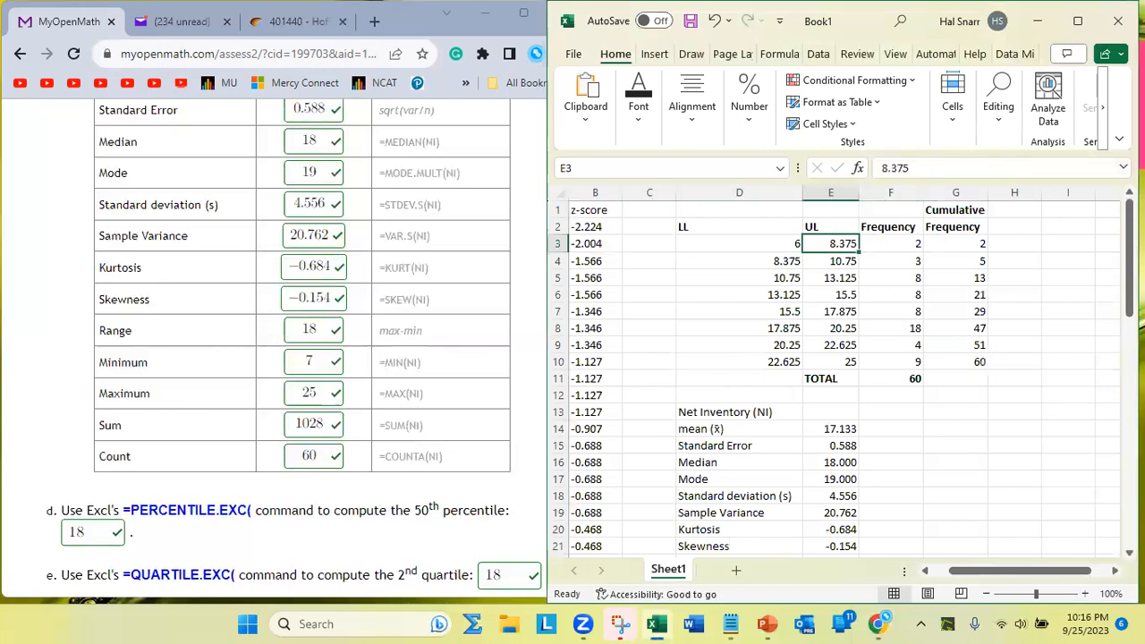
- Insert the recommended Clustered Column chart from the upper limits and frequencies in E3:F10
{"action": "key", "text": "shift+Down"}
{"action": "key", "text": "shift+Down"}
{"action": "key", "text": "shift+Down"}
{"action": "key", "text": "shift+Down"}
{"action": "key", "text": "shift+Down"}
{"action": "key", "text": "shift+Down"}
{"action": "key", "text": "shift+Down"}
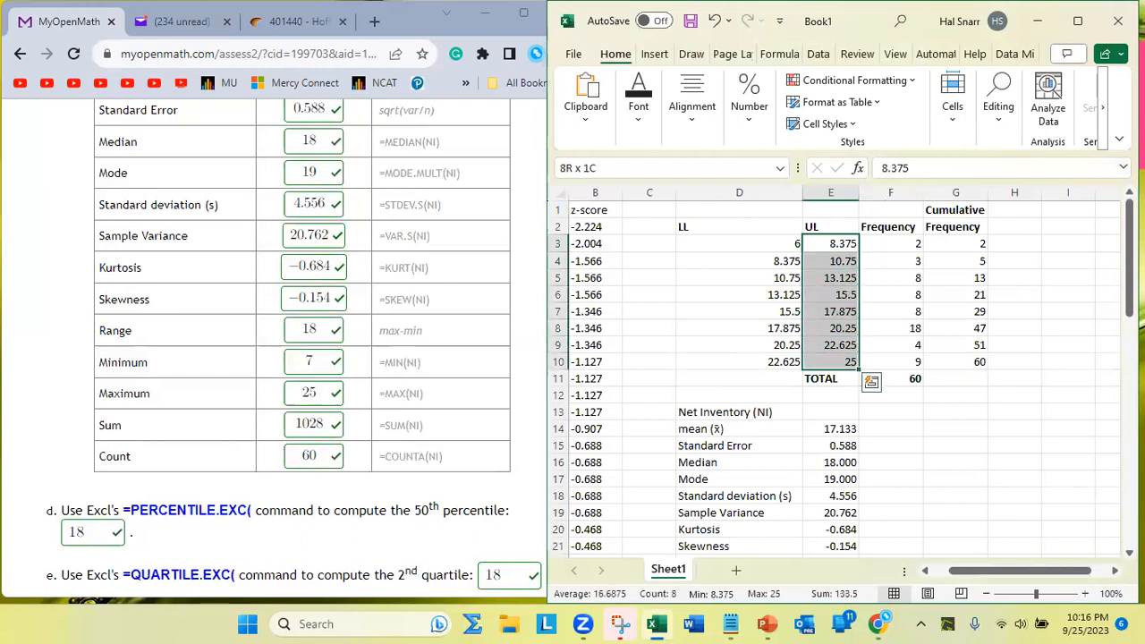
{"action": "key", "text": "shift+Right"}
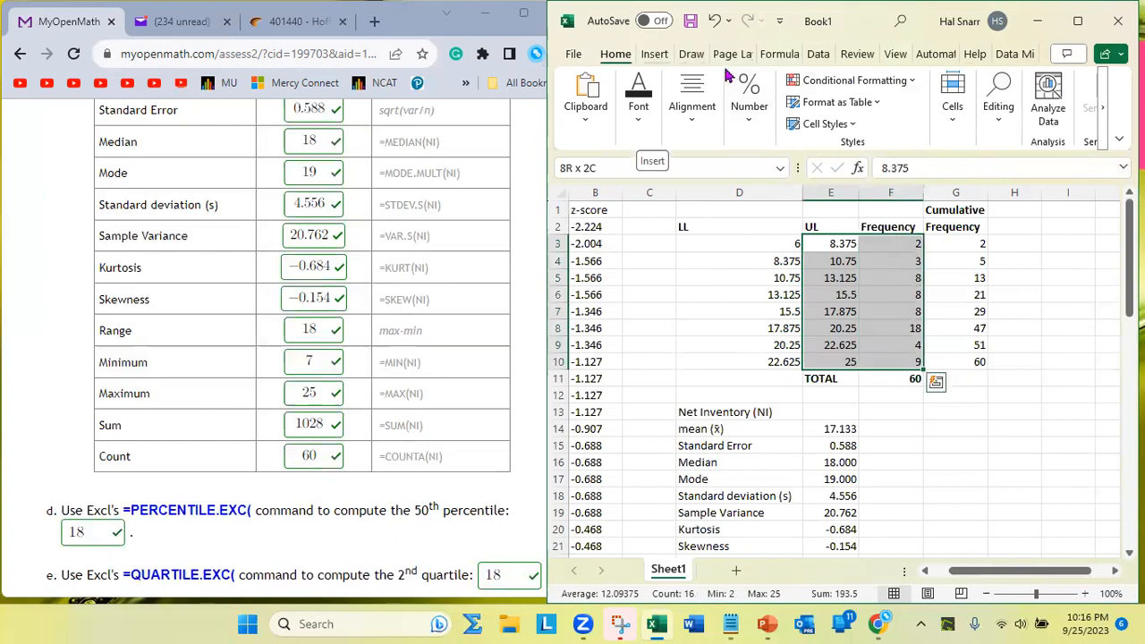
{"action": "left_click", "coordinate": [654, 54]}
{"action": "left_click", "coordinate": [713, 116]}
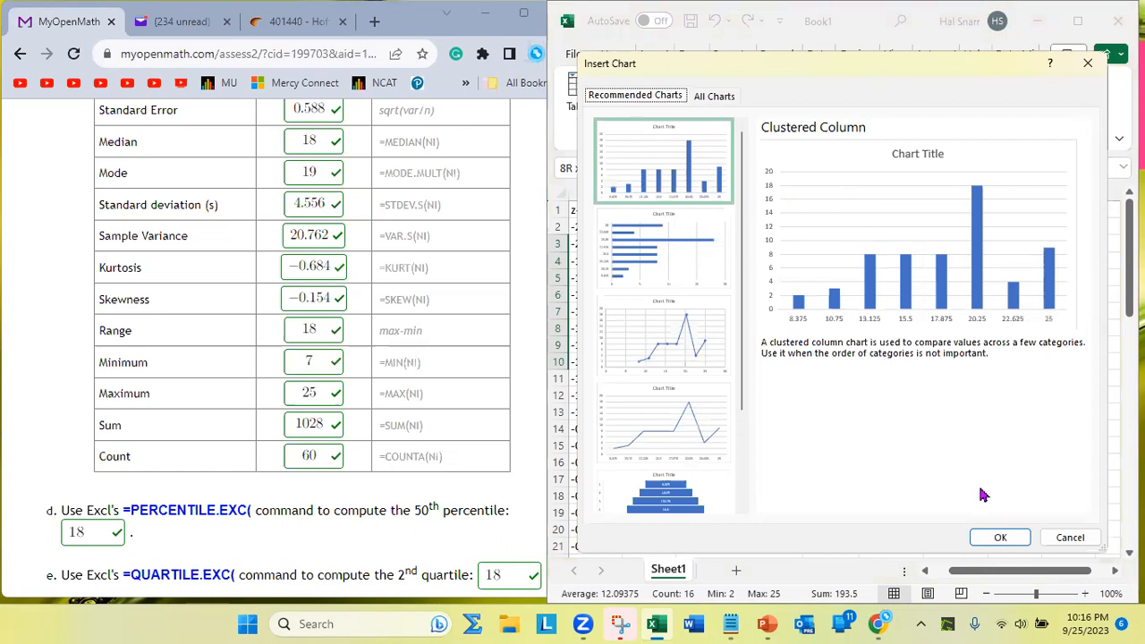
{"action": "left_click", "coordinate": [996, 537]}
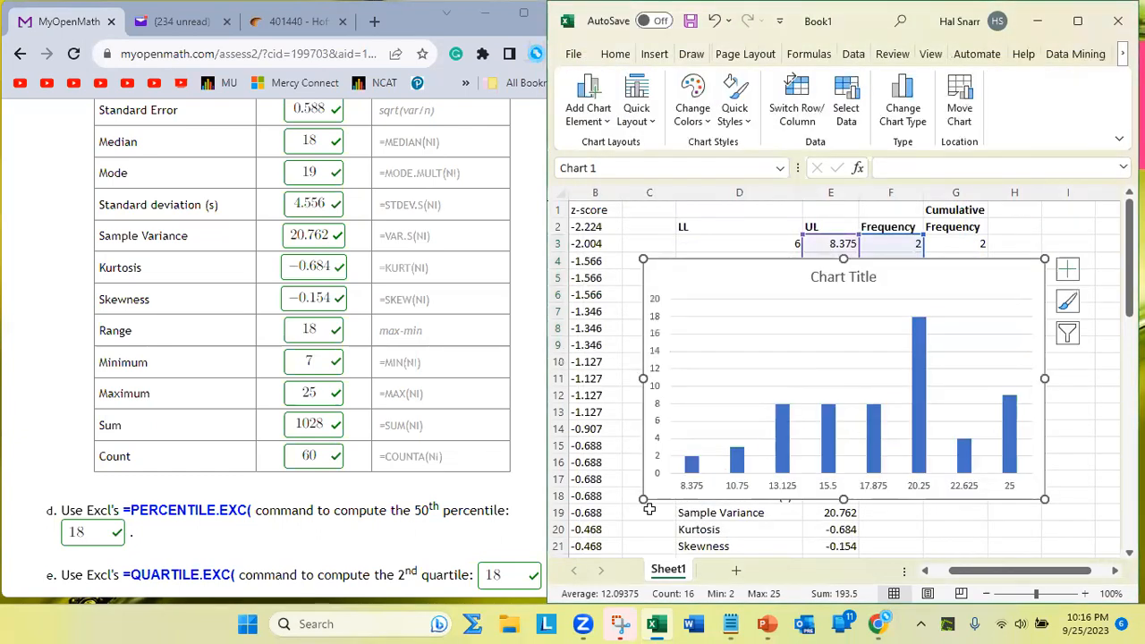
- Shrink the column chart and place it just below the frequency table's header row
{"action": "left_click_drag", "start_coordinate": [643, 499], "coordinate": [745, 451]}
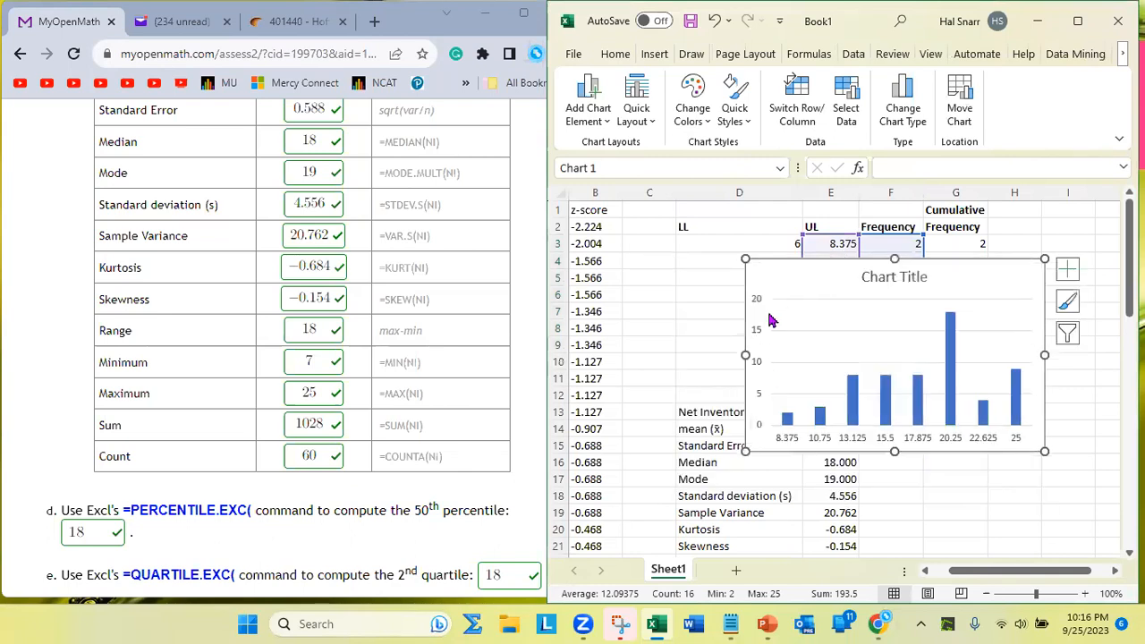
{"action": "left_click_drag", "start_coordinate": [775, 277], "coordinate": [670, 252]}
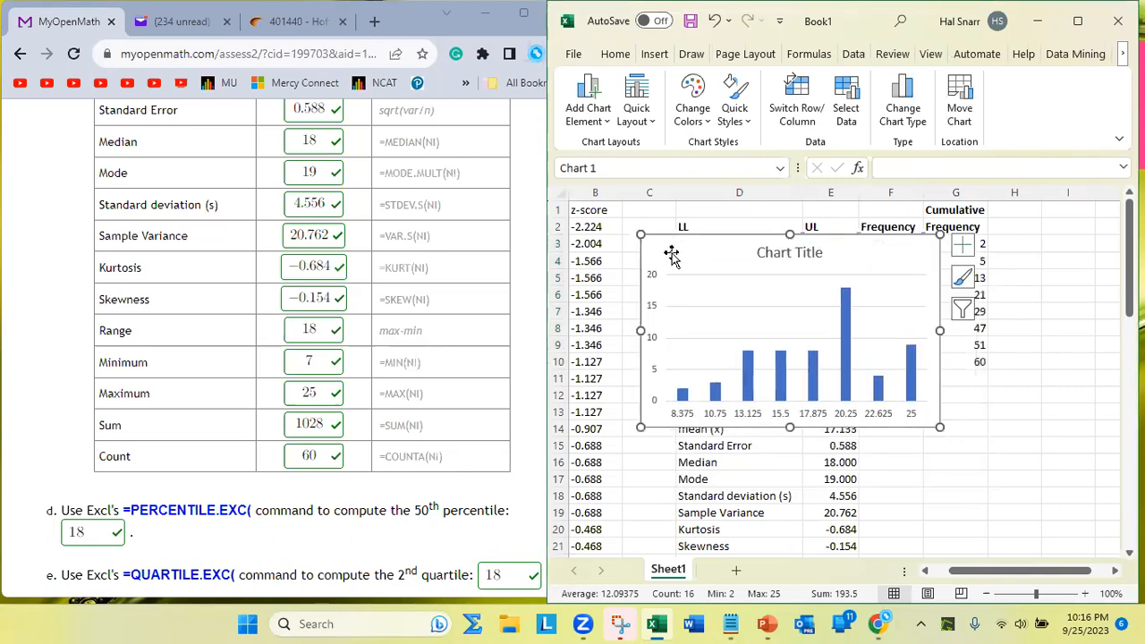
{"action": "left_click", "coordinate": [747, 394]}
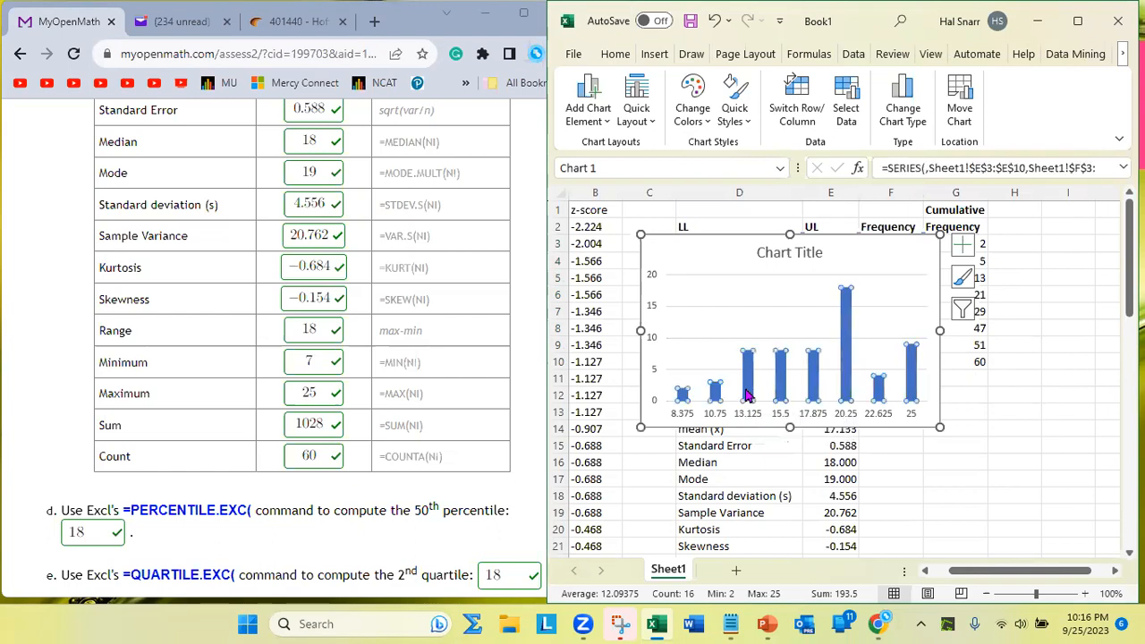
{"action": "left_click", "coordinate": [748, 394]}
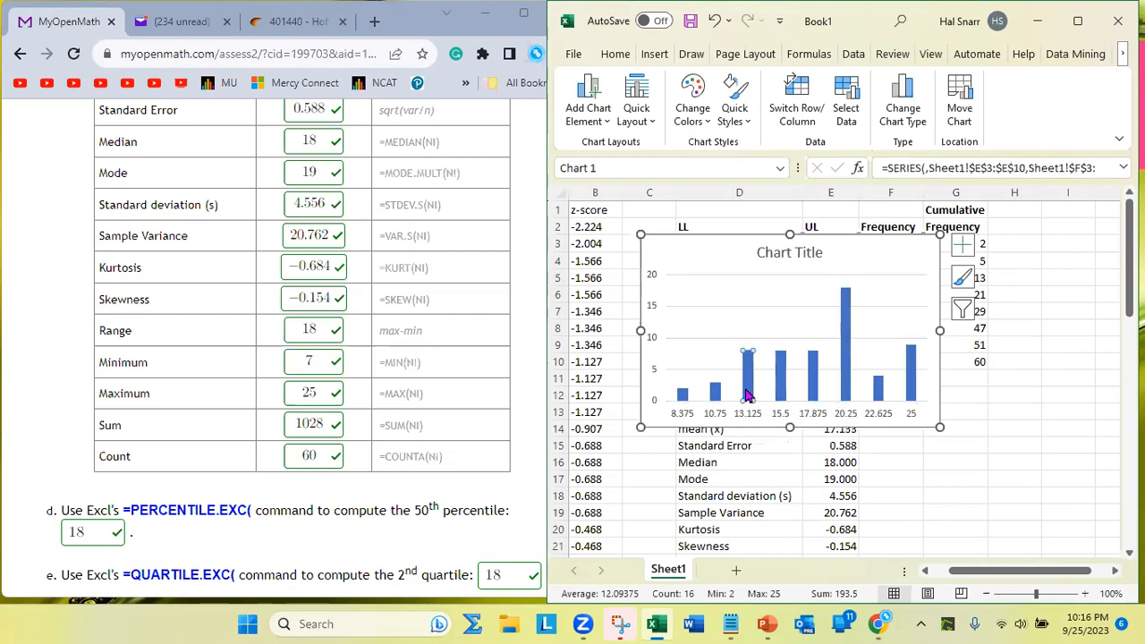
{"action": "left_click", "coordinate": [784, 385]}
{"action": "left_click", "coordinate": [893, 251]}
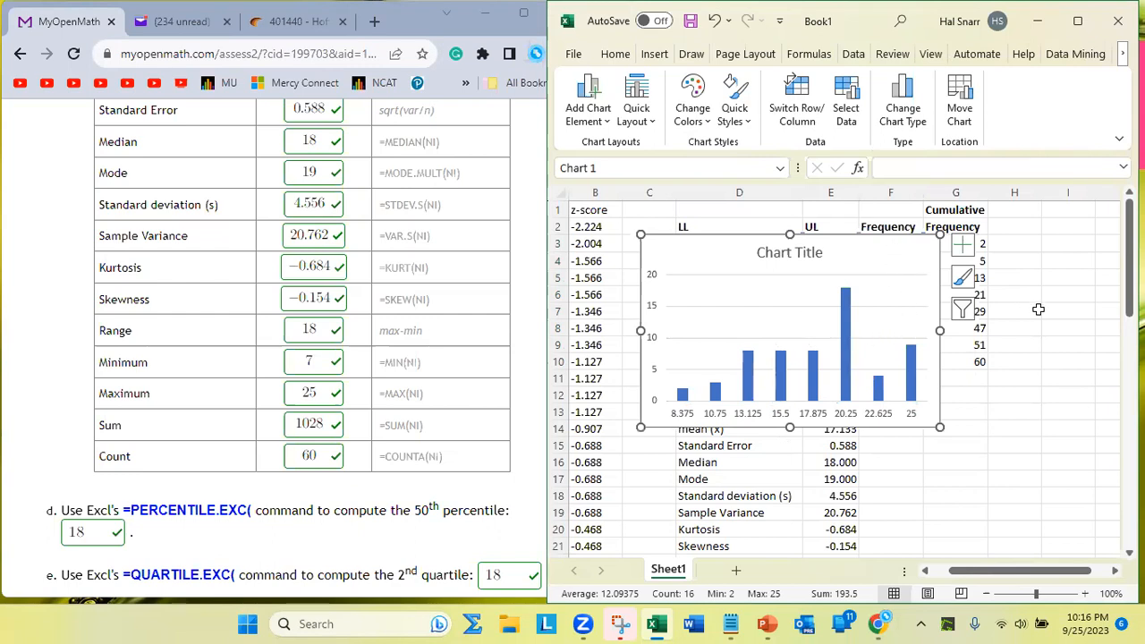
- Set the gap width of the chart's column series to 0% so the bars touch
{"action": "left_click", "coordinate": [846, 369]}
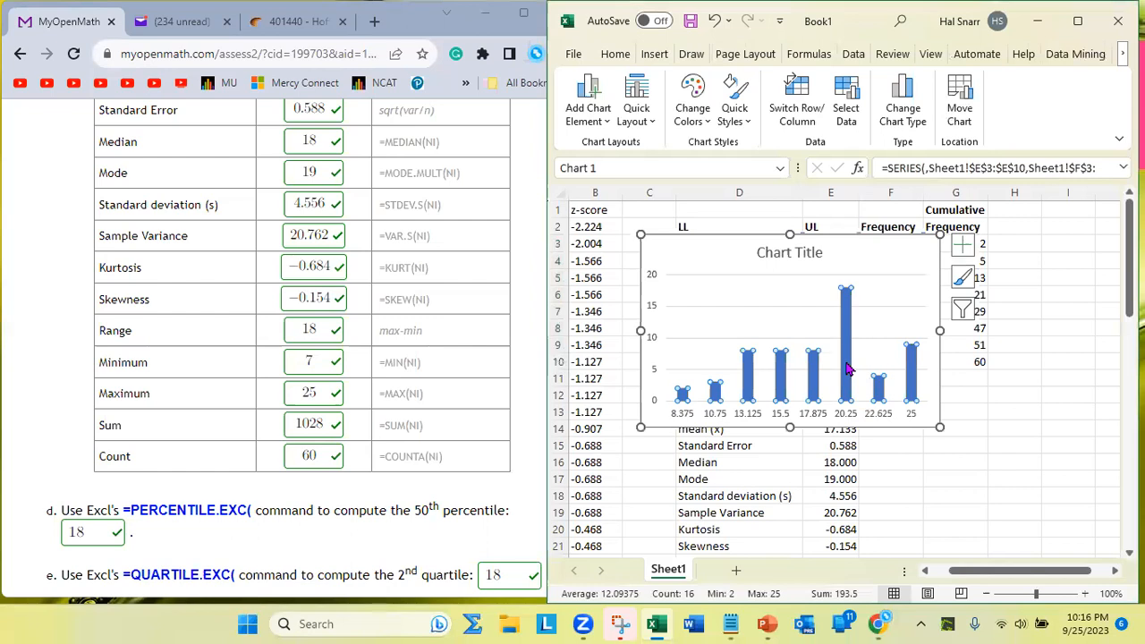
{"action": "right_click", "coordinate": [846, 369]}
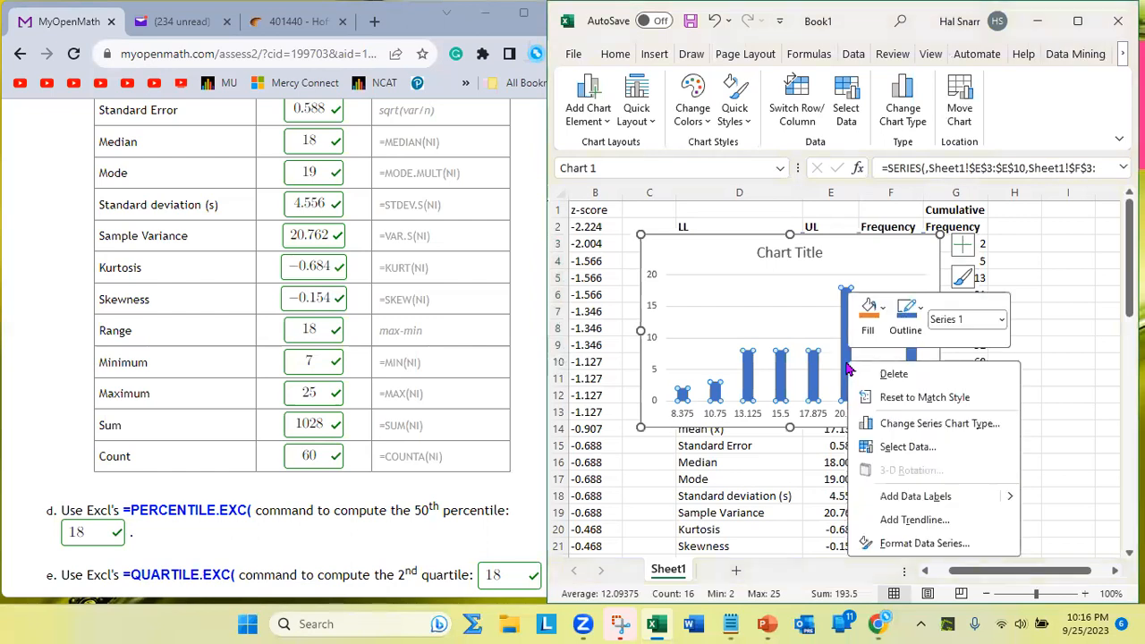
{"action": "left_click", "coordinate": [926, 544]}
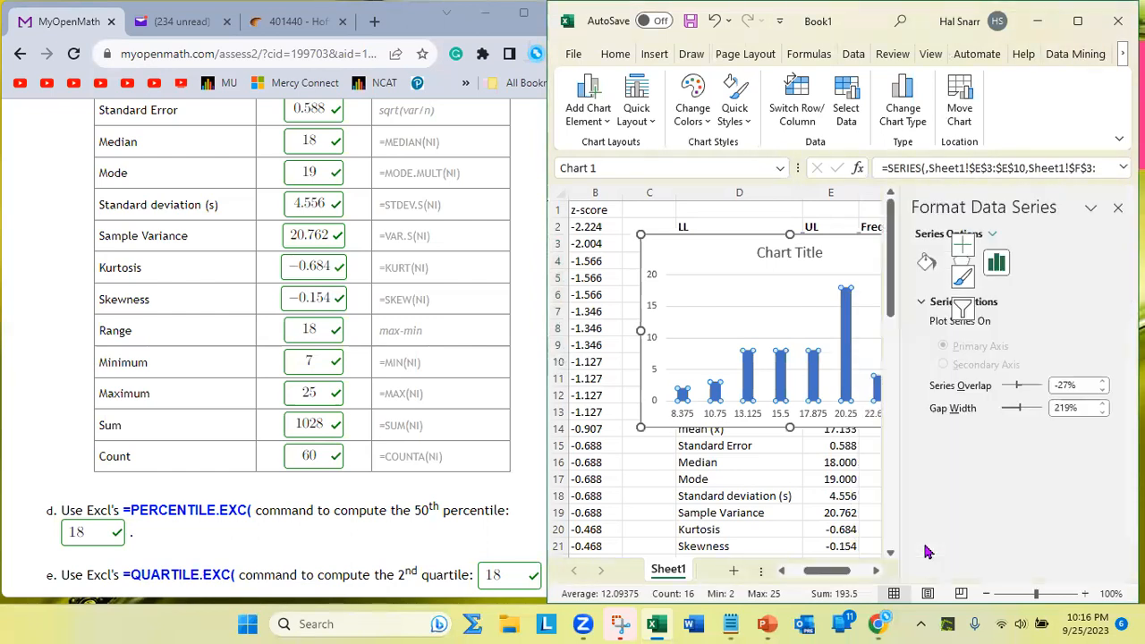
{"action": "left_click", "coordinate": [1084, 408]}
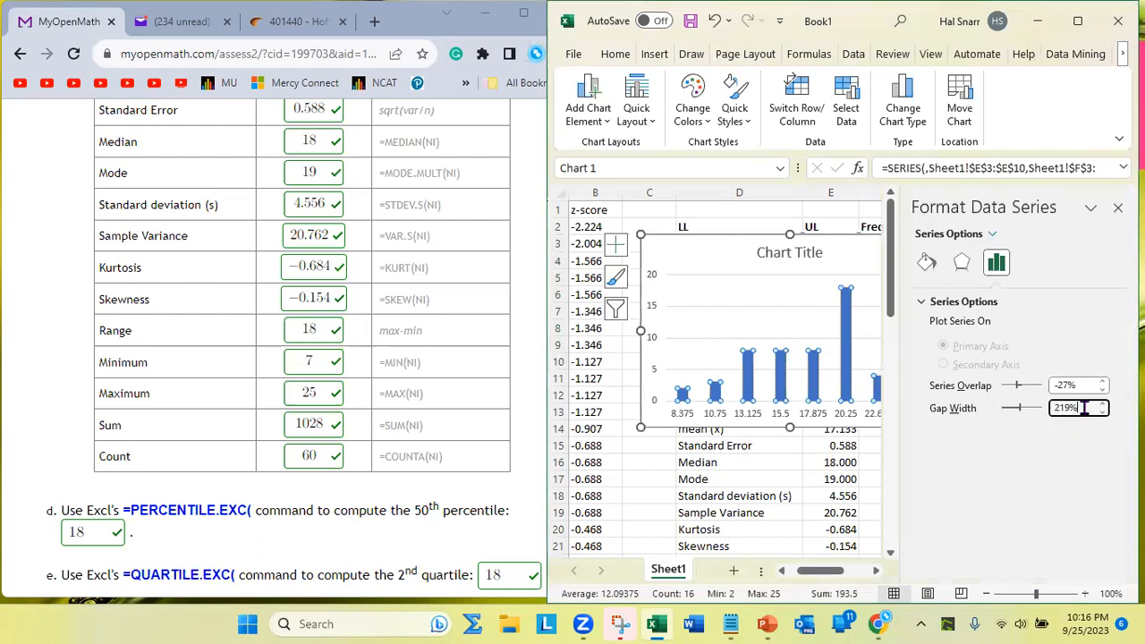
{"action": "key", "text": "BackSpace"}
{"action": "type", "text": "0"}
{"action": "key", "text": "Return"}
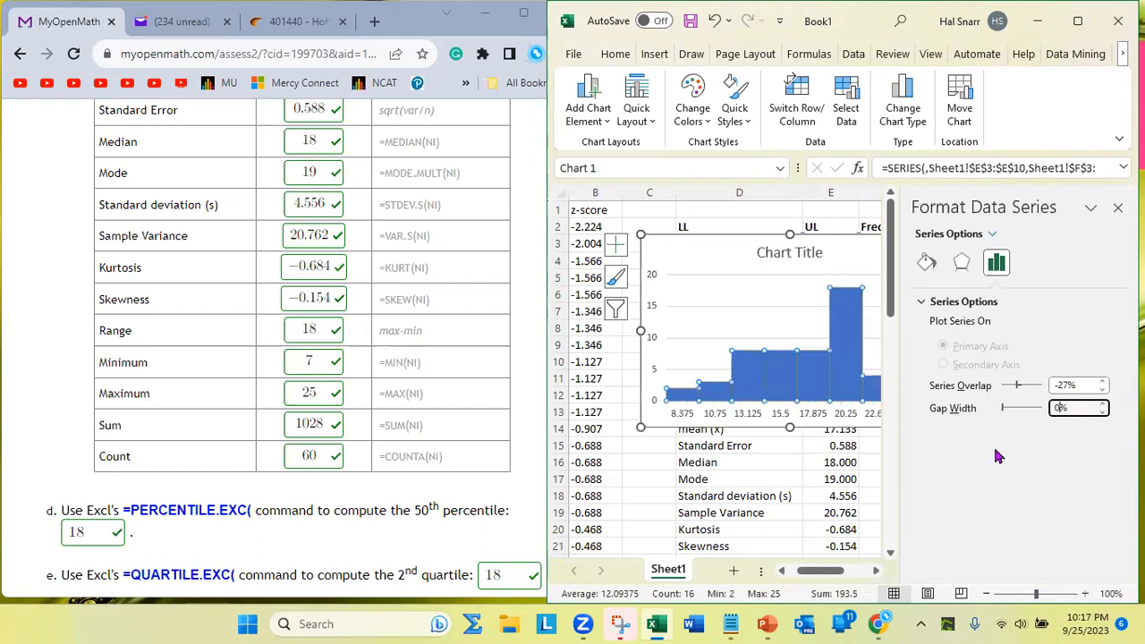
{"action": "left_click", "coordinate": [1117, 207]}
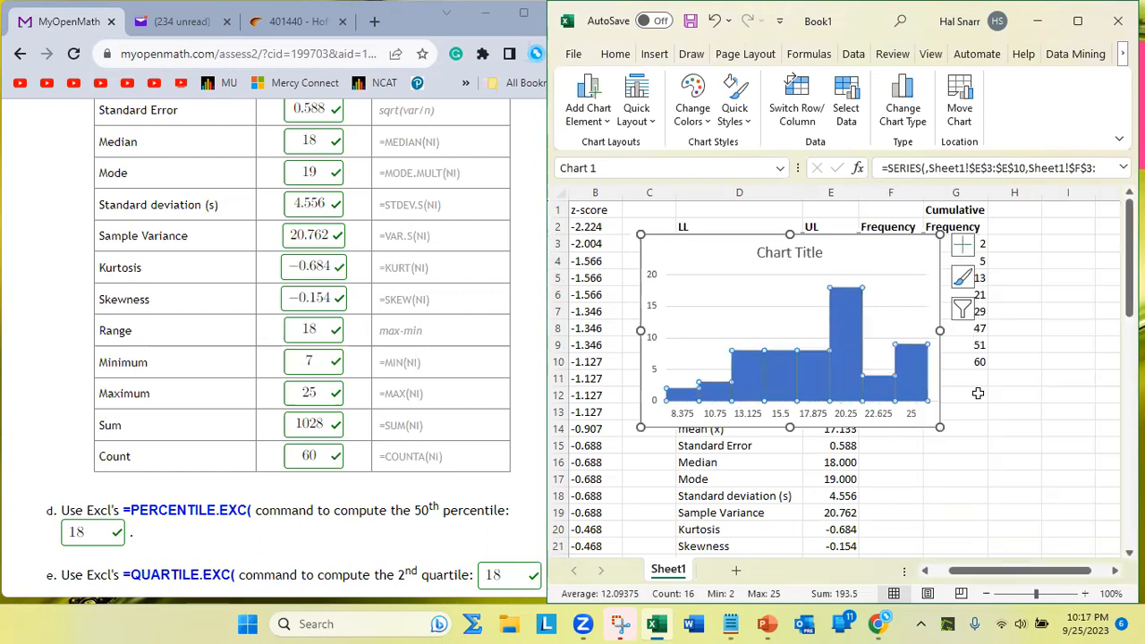
{"action": "left_click", "coordinate": [998, 442]}
- Replace the chart's title with Histogram
{"action": "left_click", "coordinate": [798, 257]}
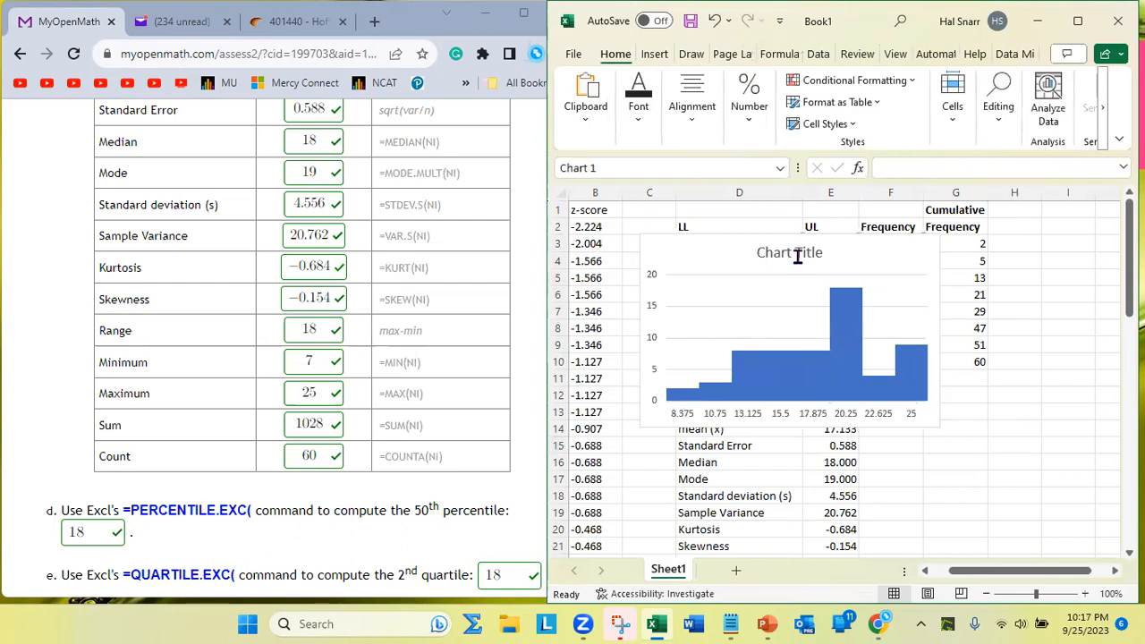
{"action": "double_click", "coordinate": [798, 254]}
{"action": "triple_click", "coordinate": [801, 253]}
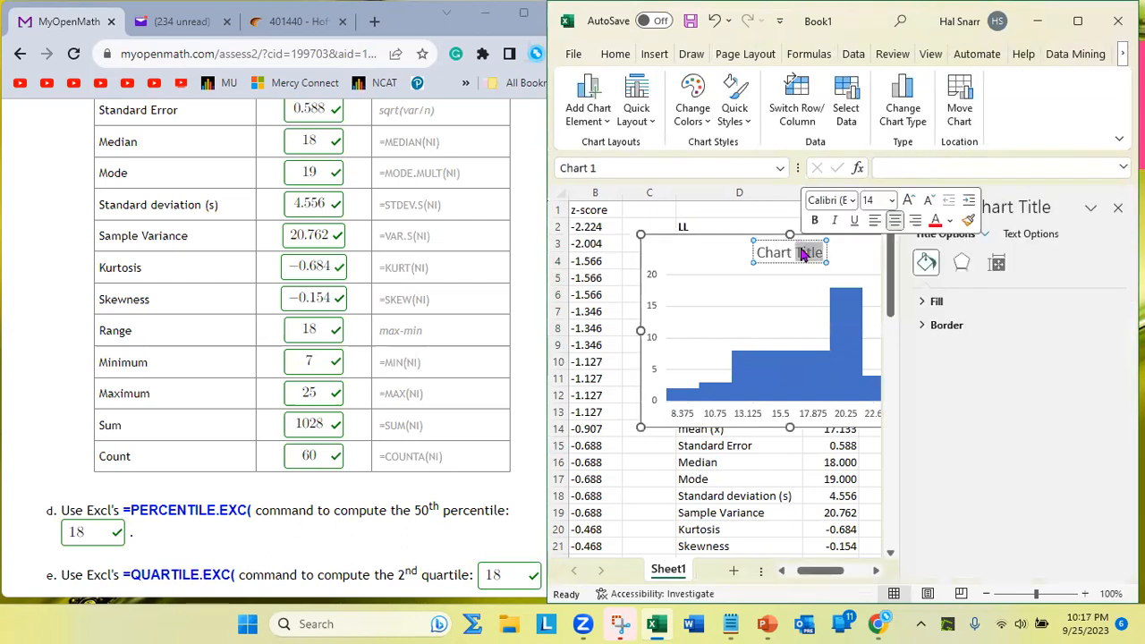
{"action": "type", "text": "His"}
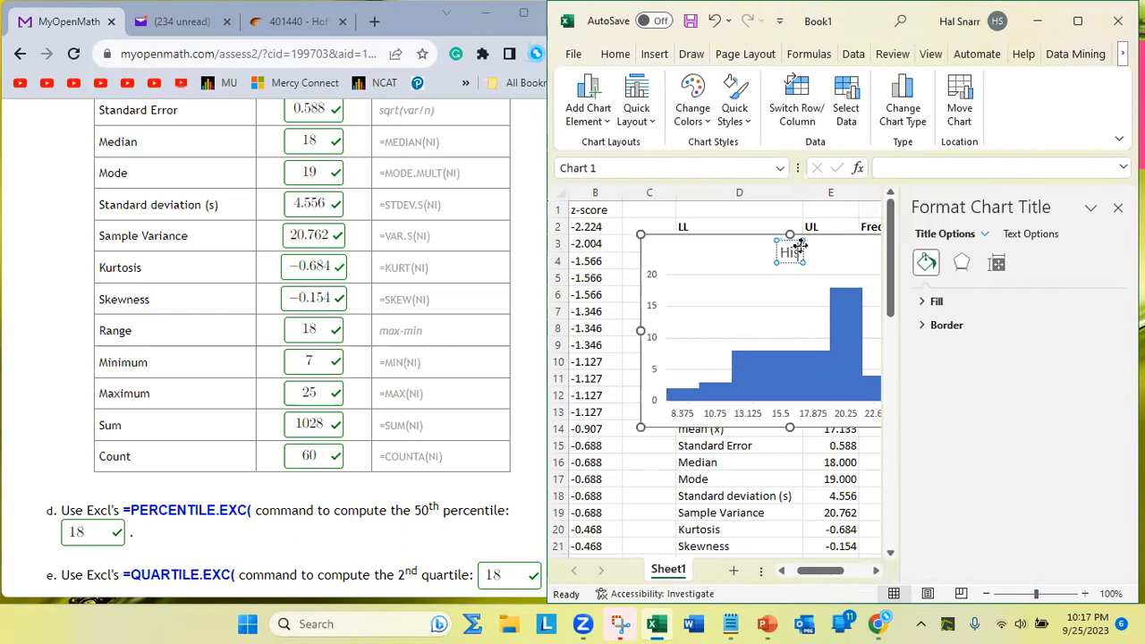
{"action": "type", "text": "togram"}
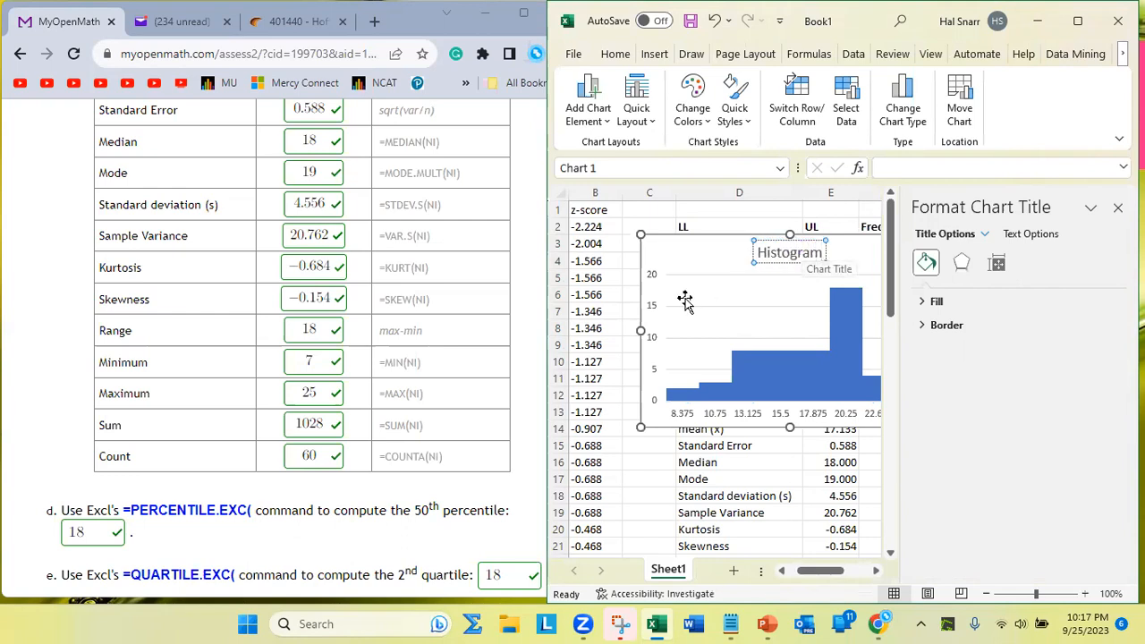
{"action": "left_click", "coordinate": [696, 260]}
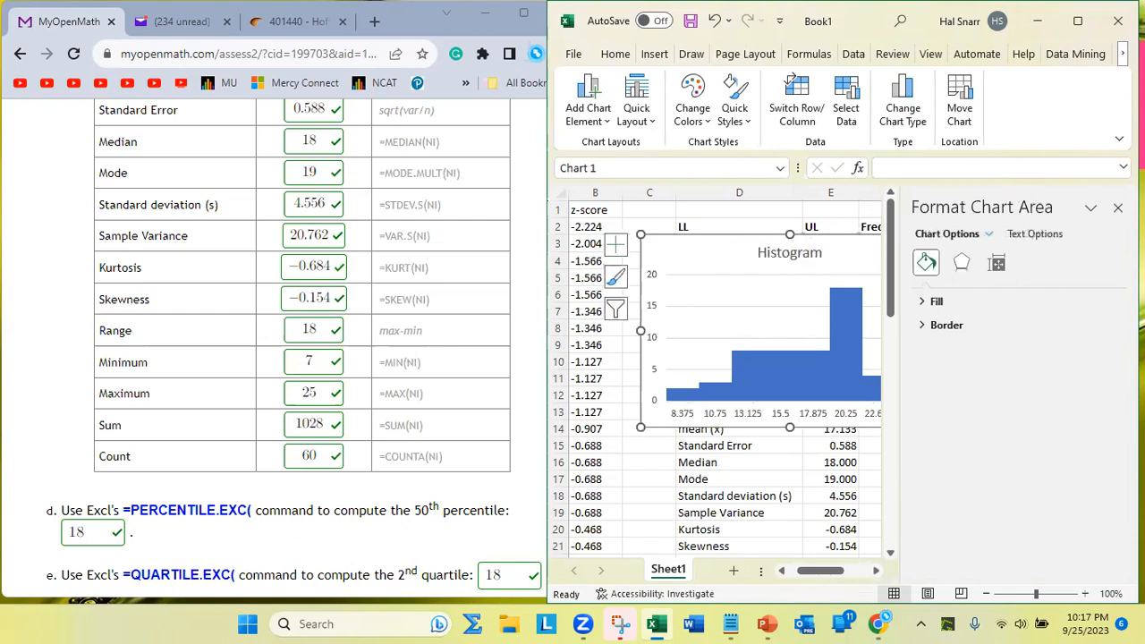
{"action": "left_click", "coordinate": [1117, 206]}
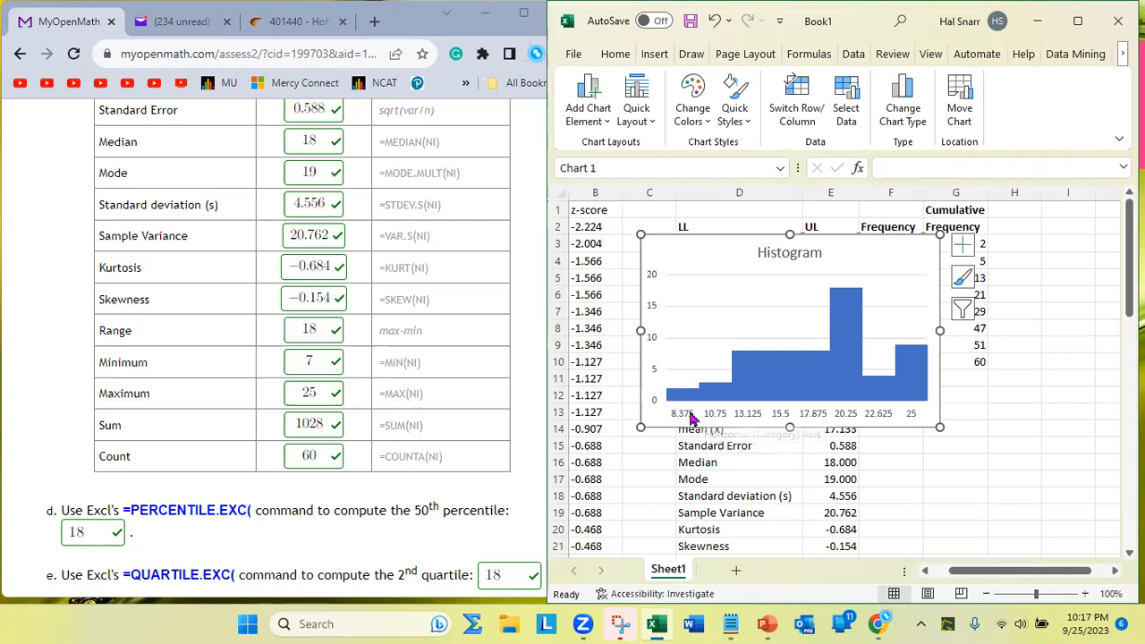
- Set the gap width of the histogram's bars to 5% to leave thin gaps between them
{"action": "mouse_move", "coordinate": [701, 393]}
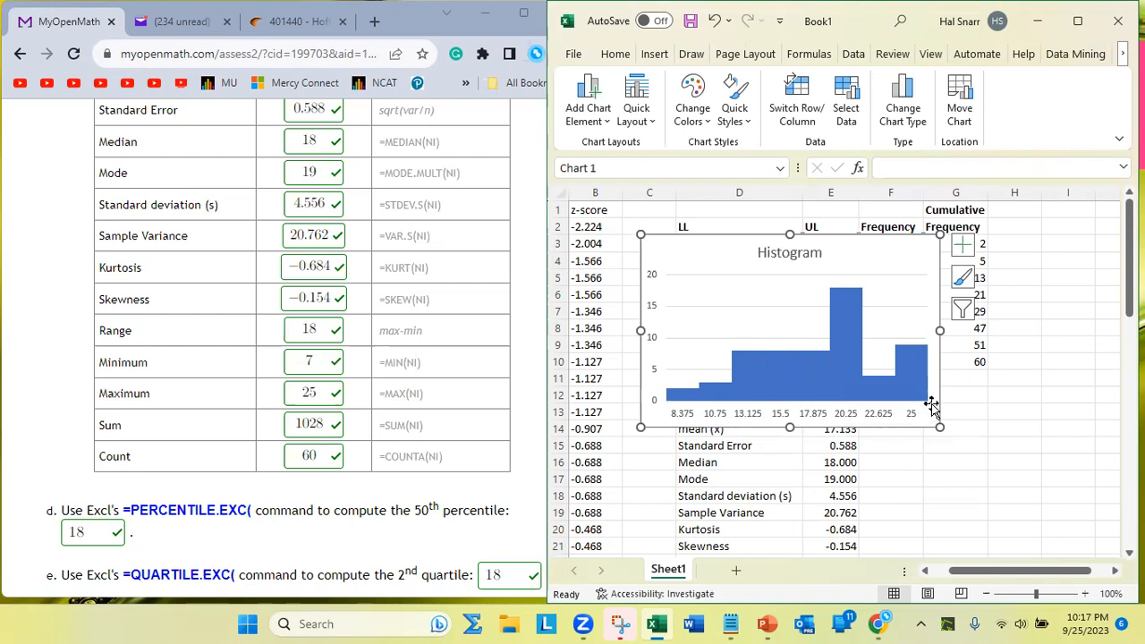
{"action": "right_click", "coordinate": [846, 386]}
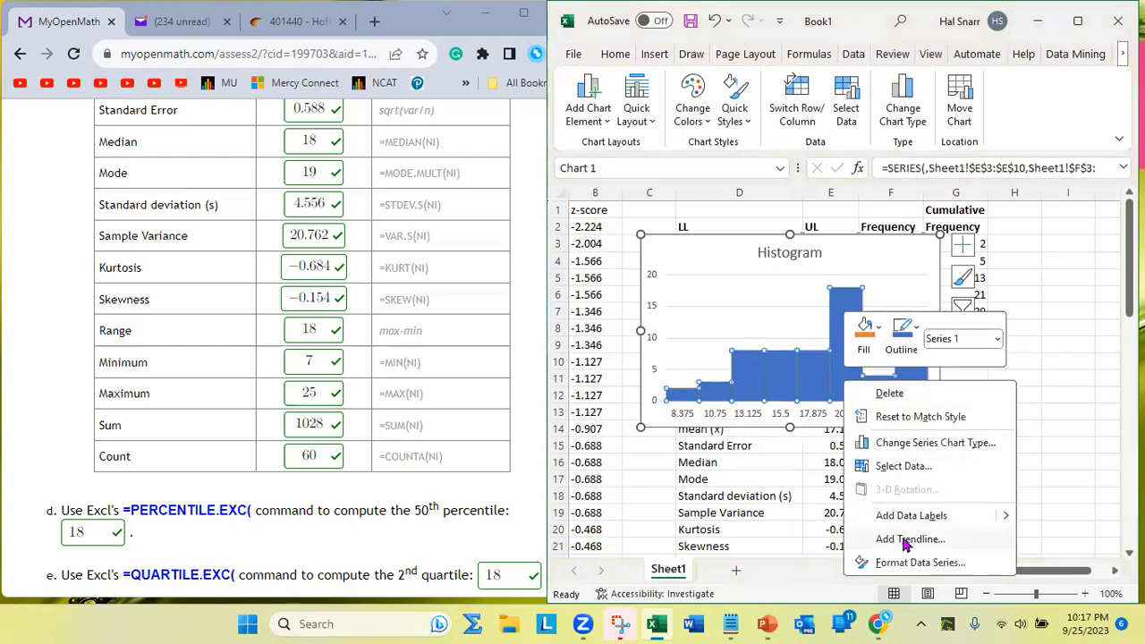
{"action": "left_click", "coordinate": [921, 561]}
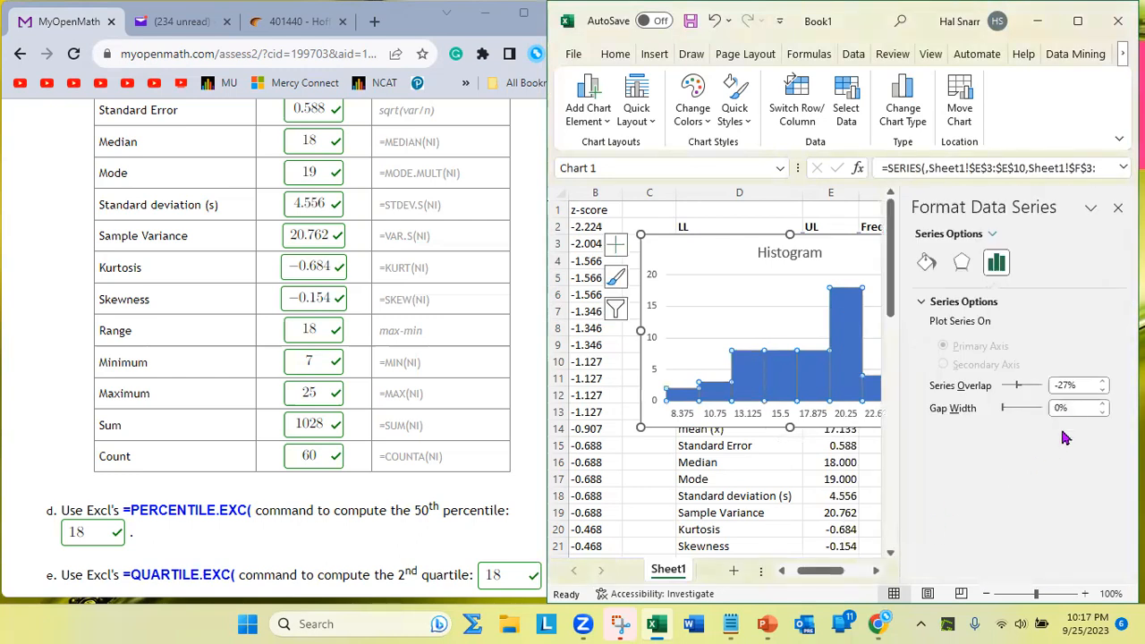
{"action": "left_click", "coordinate": [1071, 407]}
{"action": "key", "text": "BackSpace"}
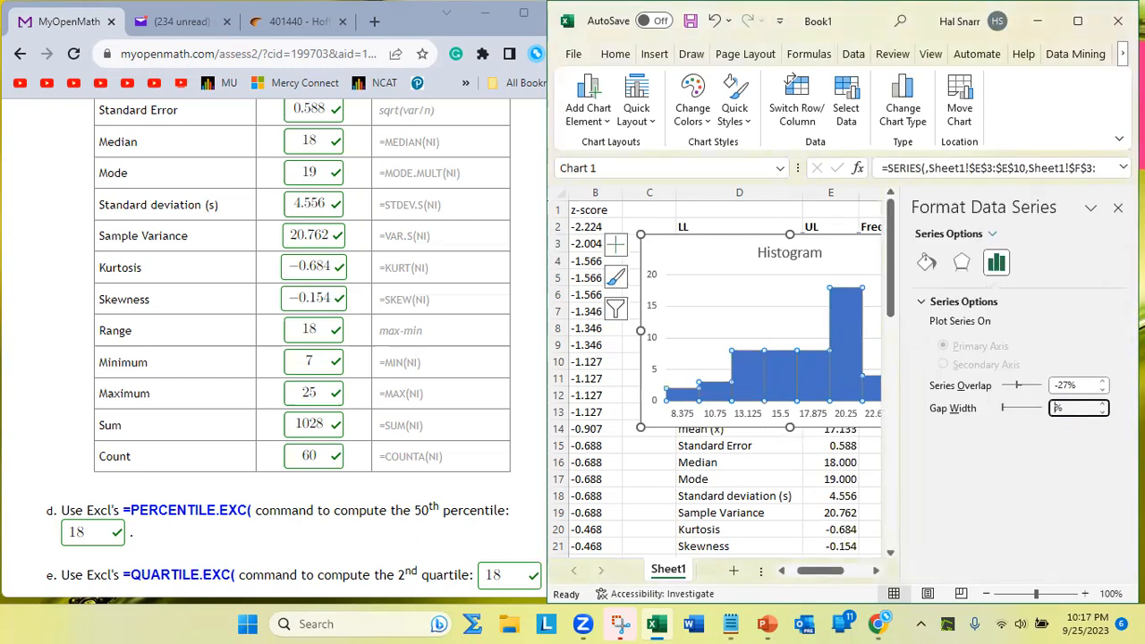
{"action": "key", "text": "Return"}
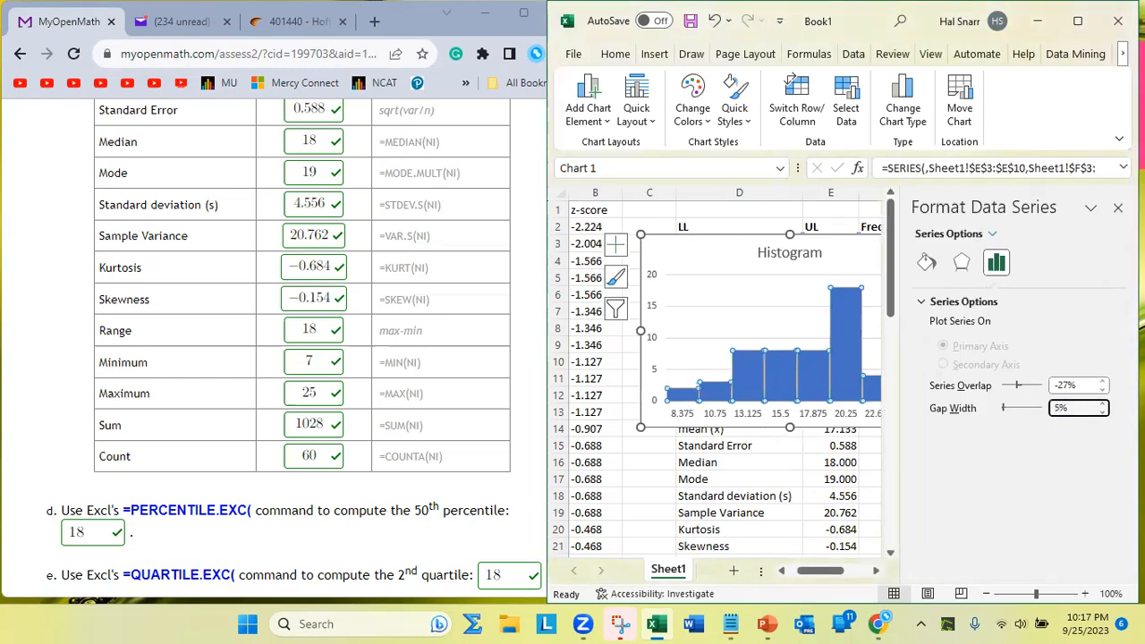
{"action": "left_click", "coordinate": [810, 479]}
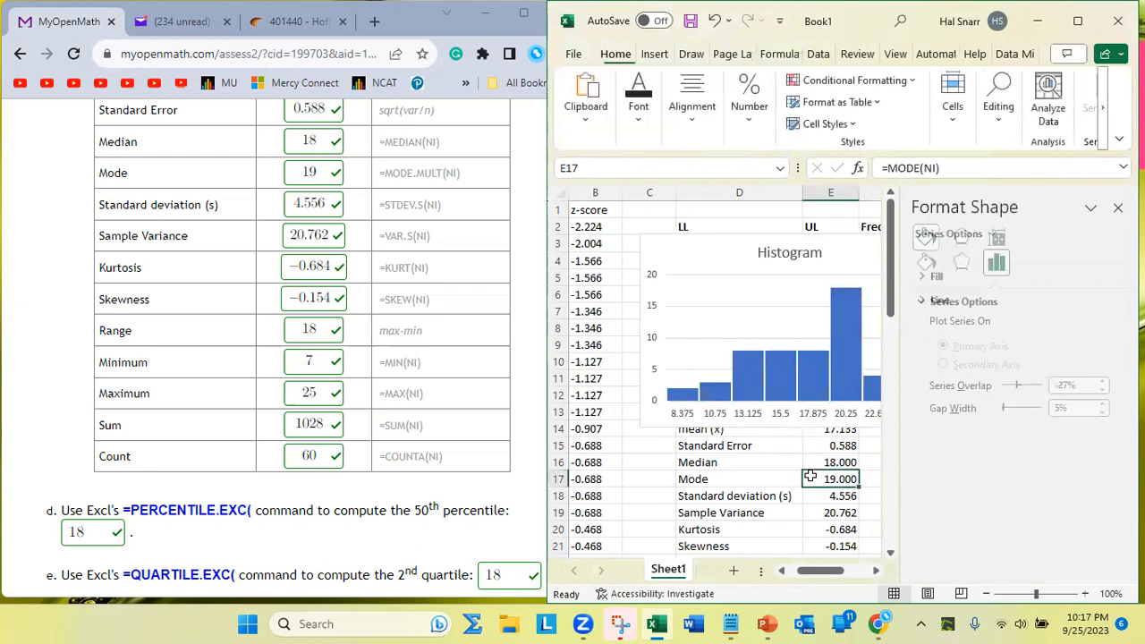
- Move the histogram down to start around row 7, uncovering the first rows of the frequency table
{"action": "left_click", "coordinate": [731, 253]}
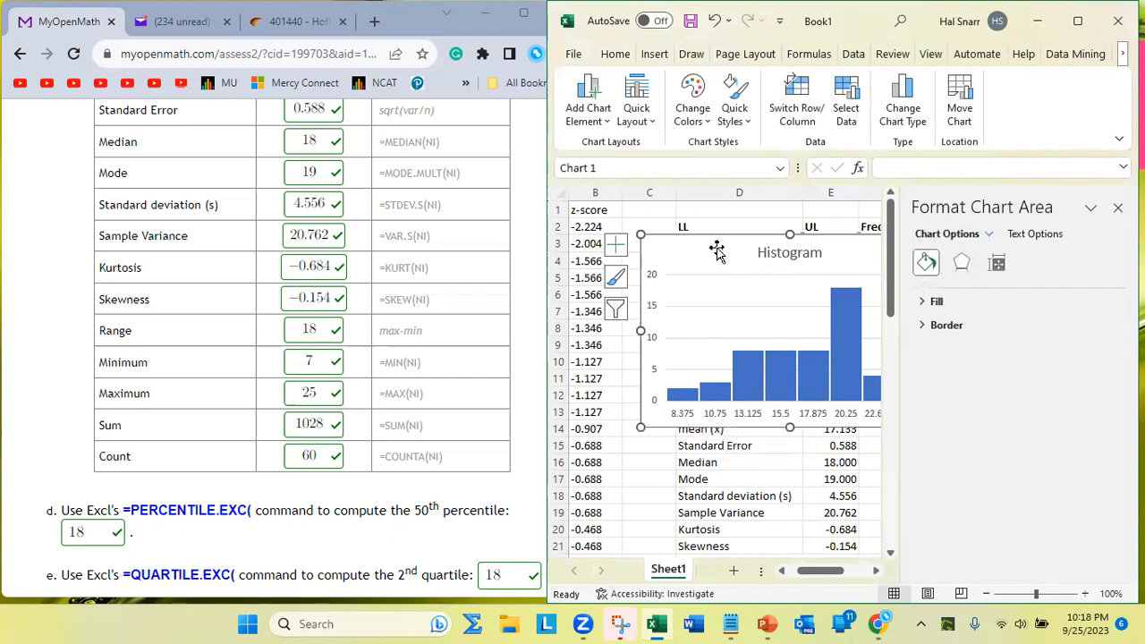
{"action": "left_click_drag", "start_coordinate": [718, 248], "coordinate": [726, 325]}
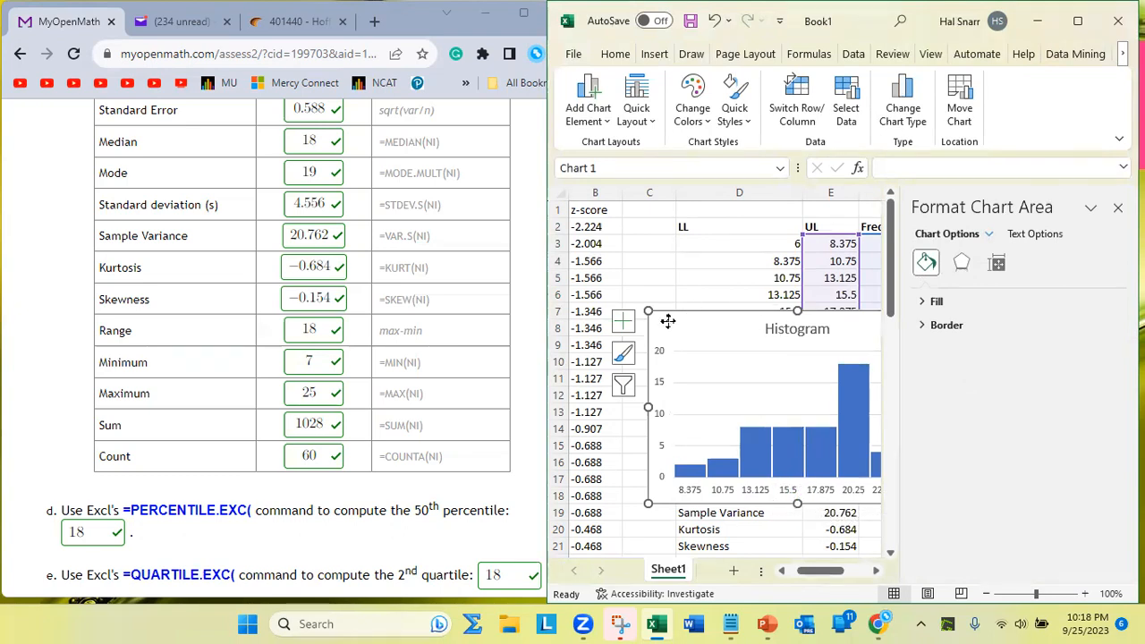
{"action": "left_click_drag", "start_coordinate": [684, 322], "coordinate": [657, 318]}
{"action": "left_click", "coordinate": [1118, 207]}
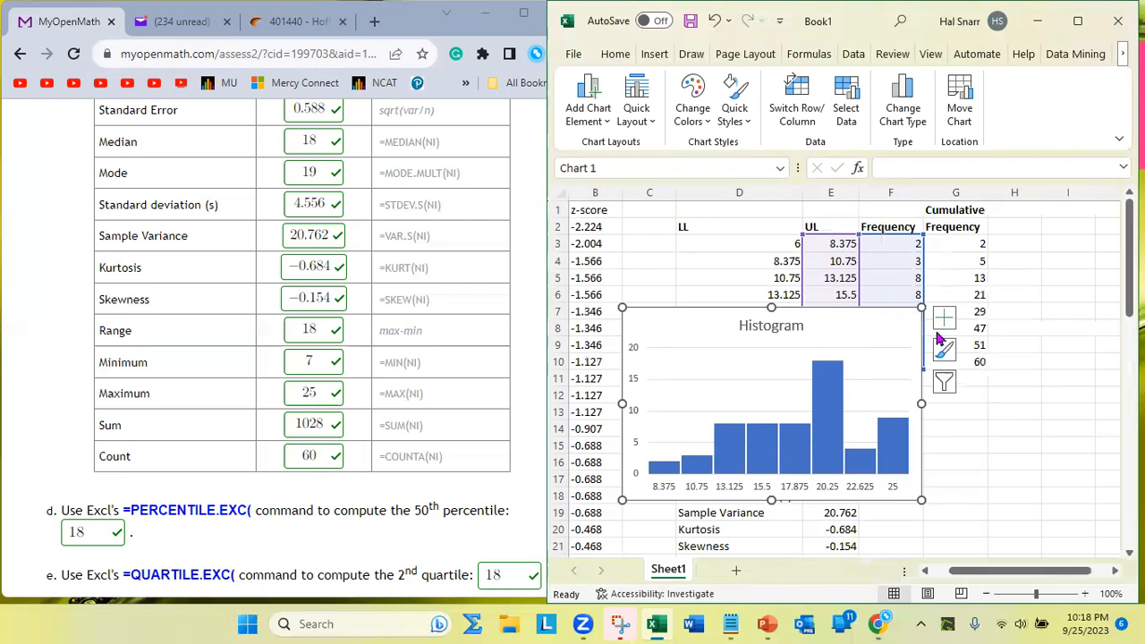
- Move the histogram up to start around row 2, uncovering the descriptive statistics from the mean downward
{"action": "left_click_drag", "start_coordinate": [864, 315], "coordinate": [964, 237]}
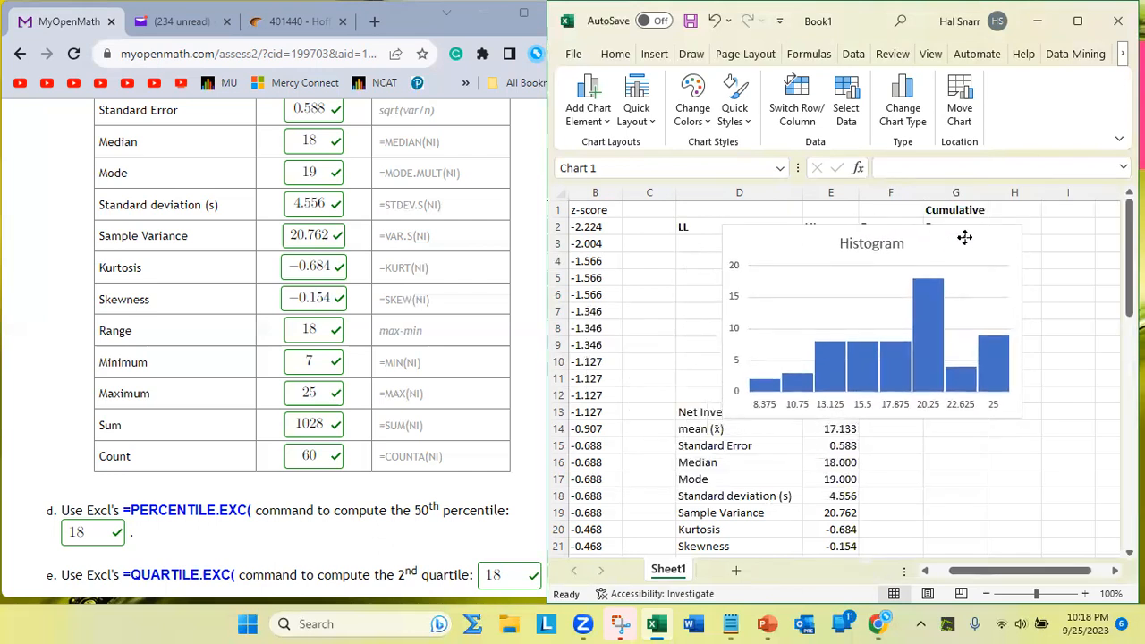
{"action": "left_click_drag", "start_coordinate": [965, 237], "coordinate": [964, 238]}
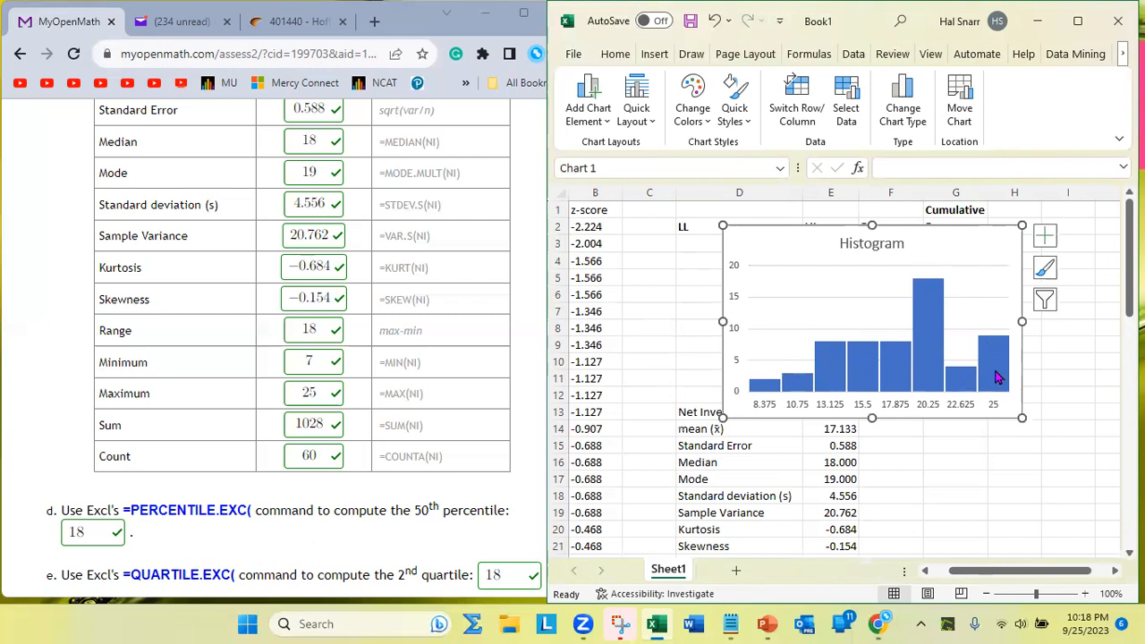
- Examine the histogram's shape against the kurtosis in E20 and the skewness in E21
{"action": "mouse_move", "coordinate": [922, 306]}
{"action": "left_click", "coordinate": [836, 530]}
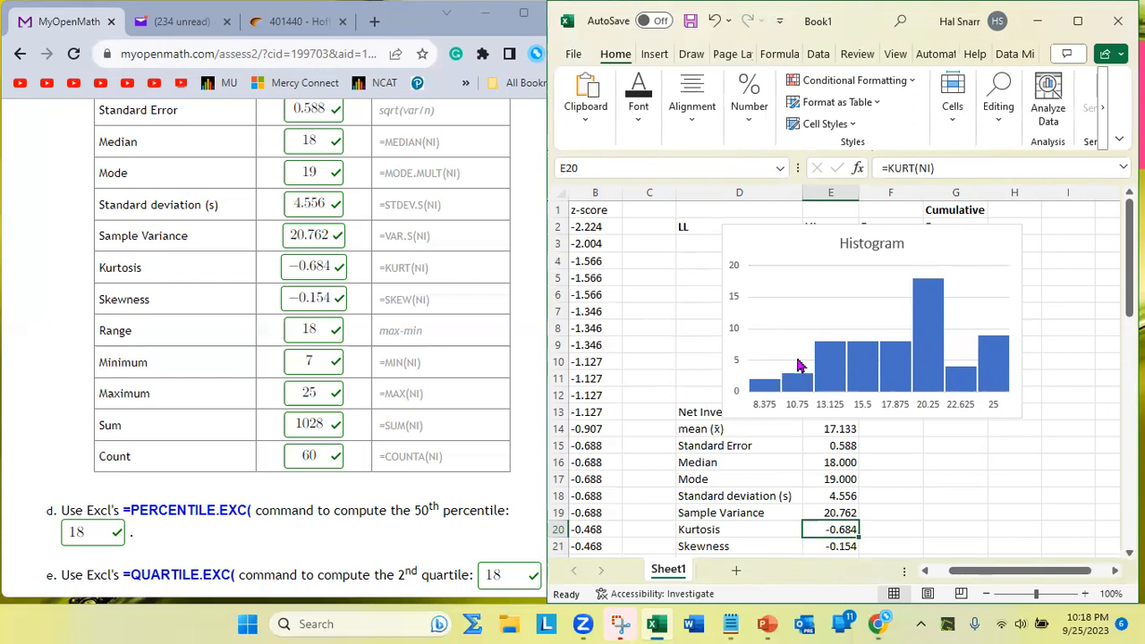
{"action": "left_click", "coordinate": [844, 545]}
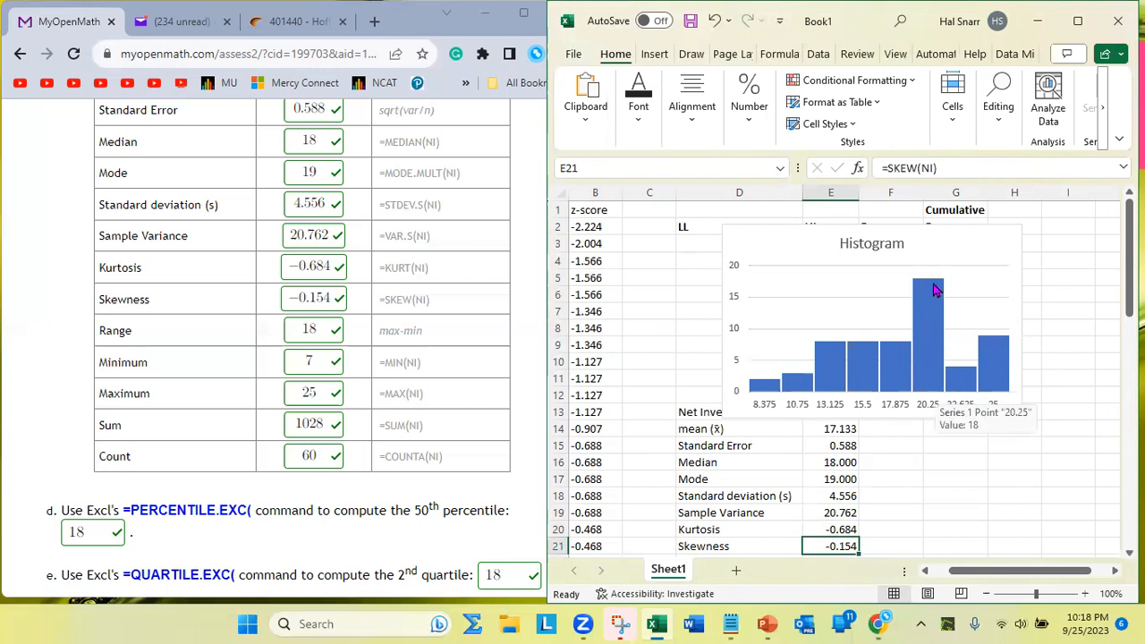
{"action": "mouse_move", "coordinate": [932, 377]}
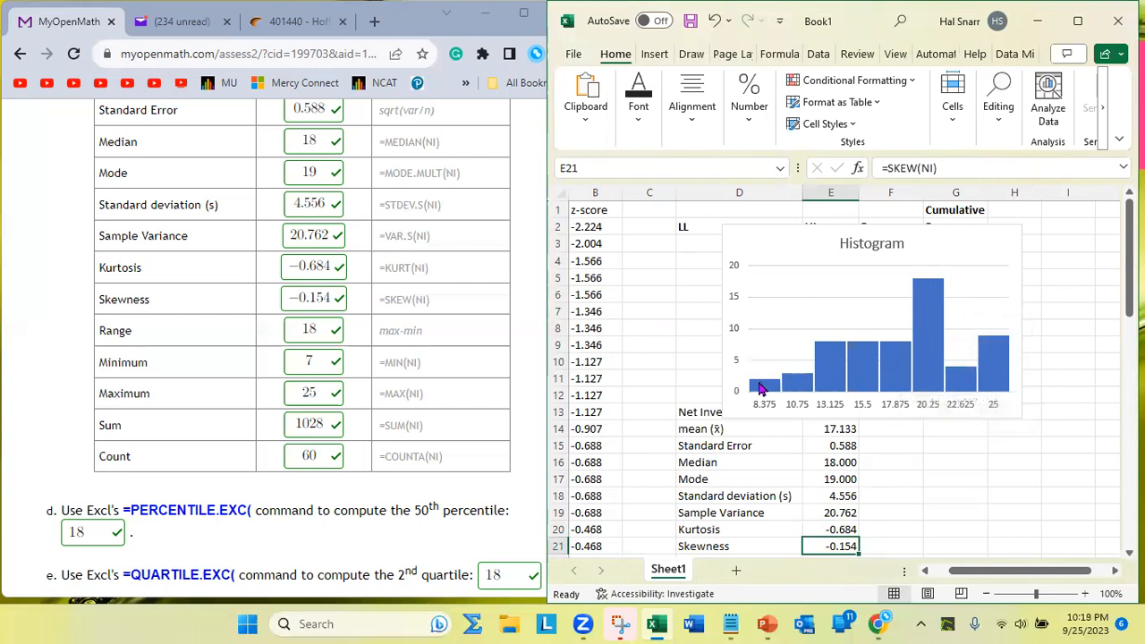
{"action": "mouse_move", "coordinate": [926, 333]}
{"action": "mouse_move", "coordinate": [824, 386]}
{"action": "scroll", "coordinate": [920, 501], "scroll_direction": "down", "scroll_amount": 1}
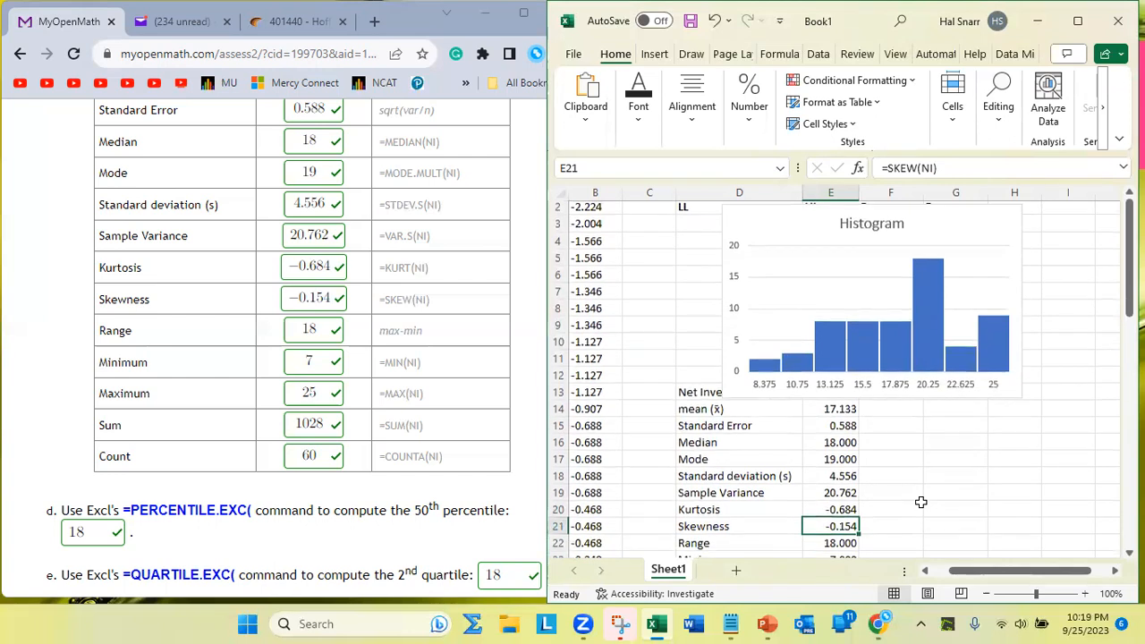
{"action": "scroll", "coordinate": [924, 368], "scroll_direction": "down", "scroll_amount": 1}
{"action": "left_click", "coordinate": [841, 463]}
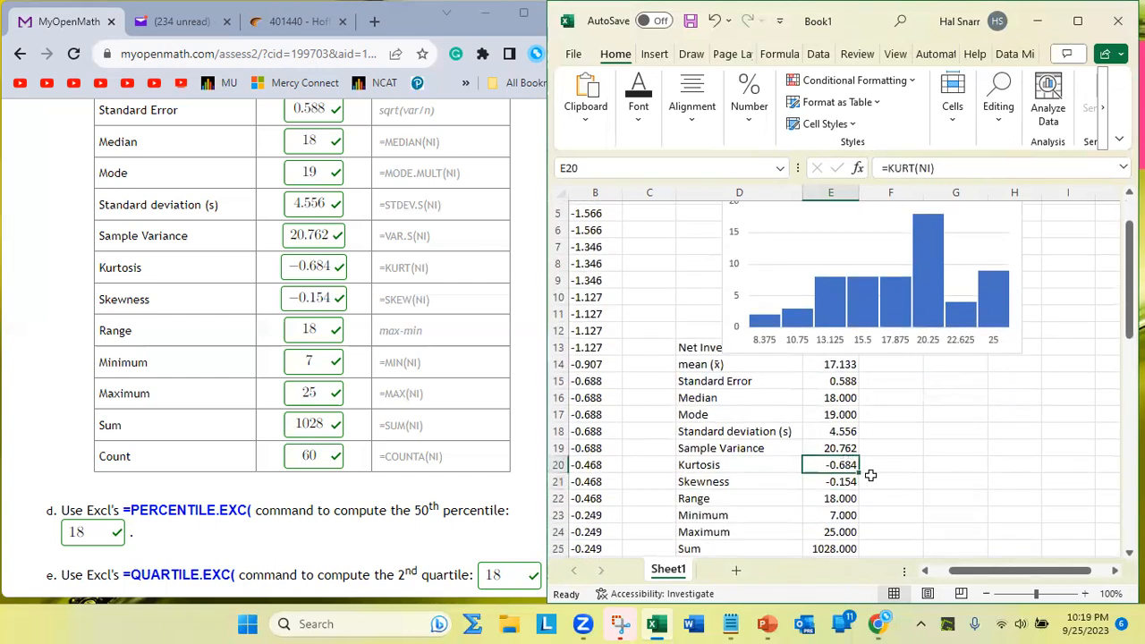
{"action": "left_click", "coordinate": [845, 483]}
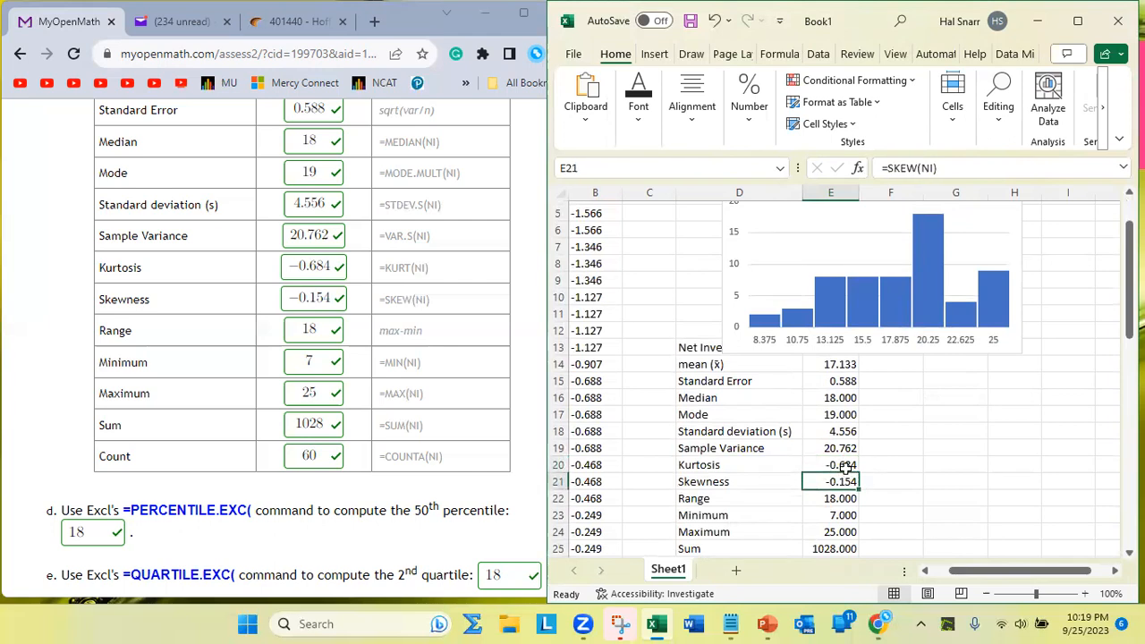
{"action": "left_click", "coordinate": [843, 464]}
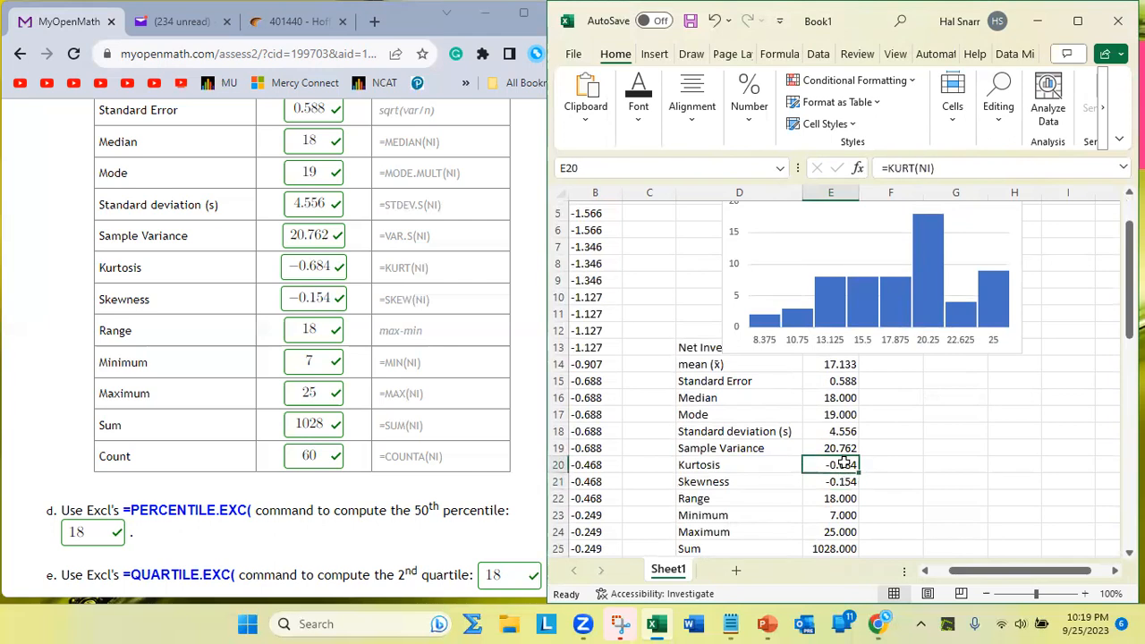
- Review the percentages within 1, 2 and 3 standard deviations in E31:E33, along with the kurtosis in E20
{"action": "scroll", "coordinate": [843, 463], "scroll_direction": "up", "scroll_amount": 2}
{"action": "scroll", "coordinate": [889, 332], "scroll_direction": "down", "scroll_amount": 4}
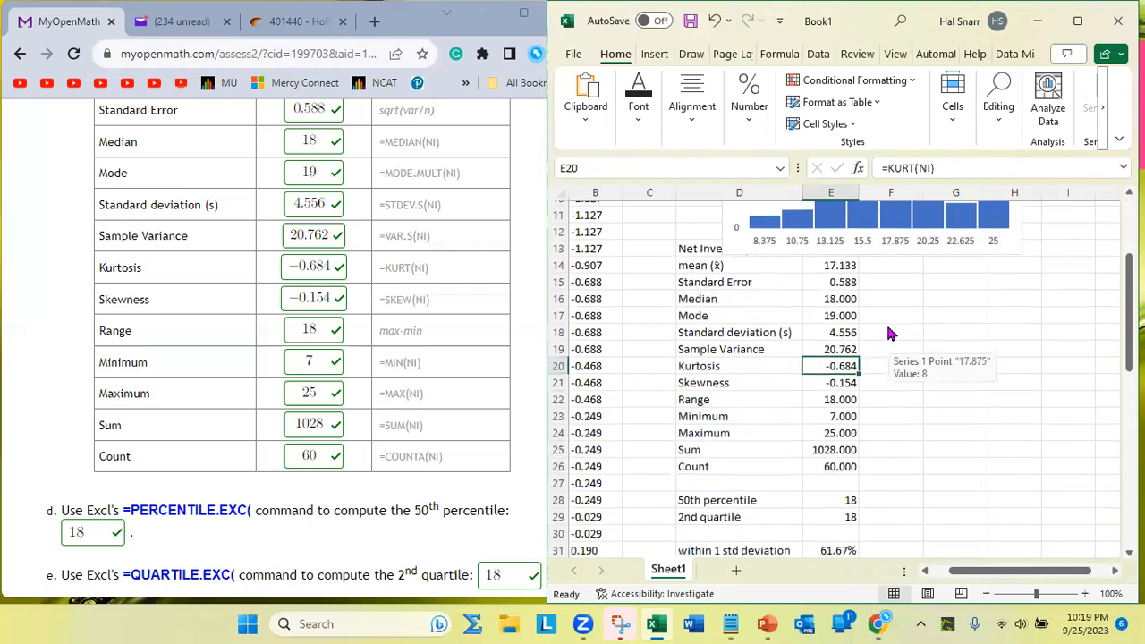
{"action": "scroll", "coordinate": [889, 332], "scroll_direction": "down", "scroll_amount": 4}
{"action": "left_click", "coordinate": [832, 363]}
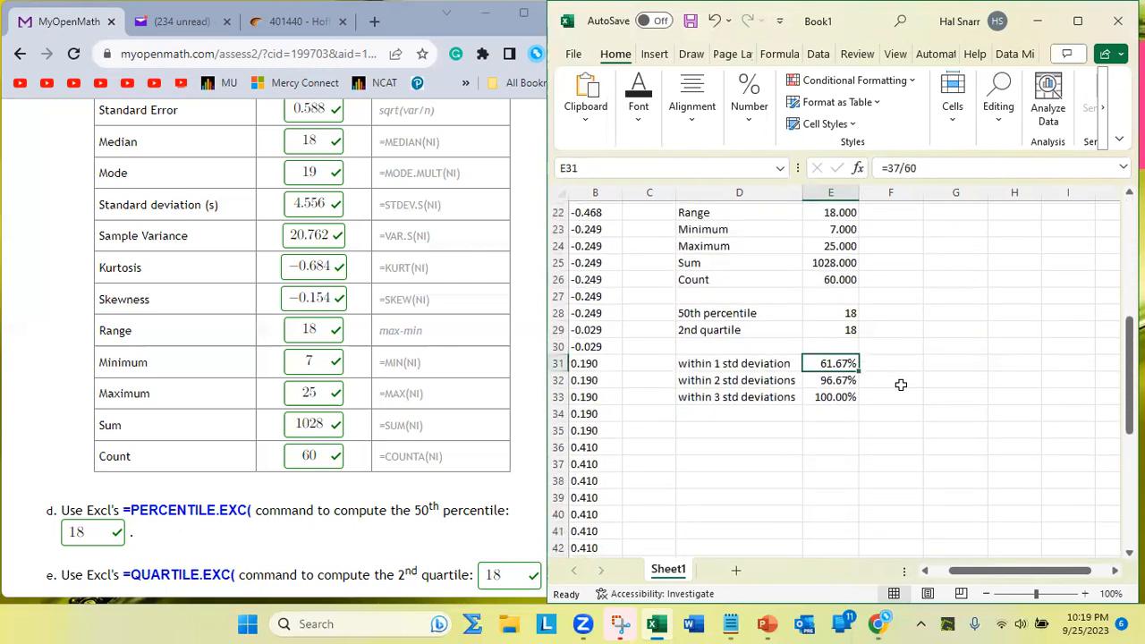
{"action": "left_click", "coordinate": [833, 381]}
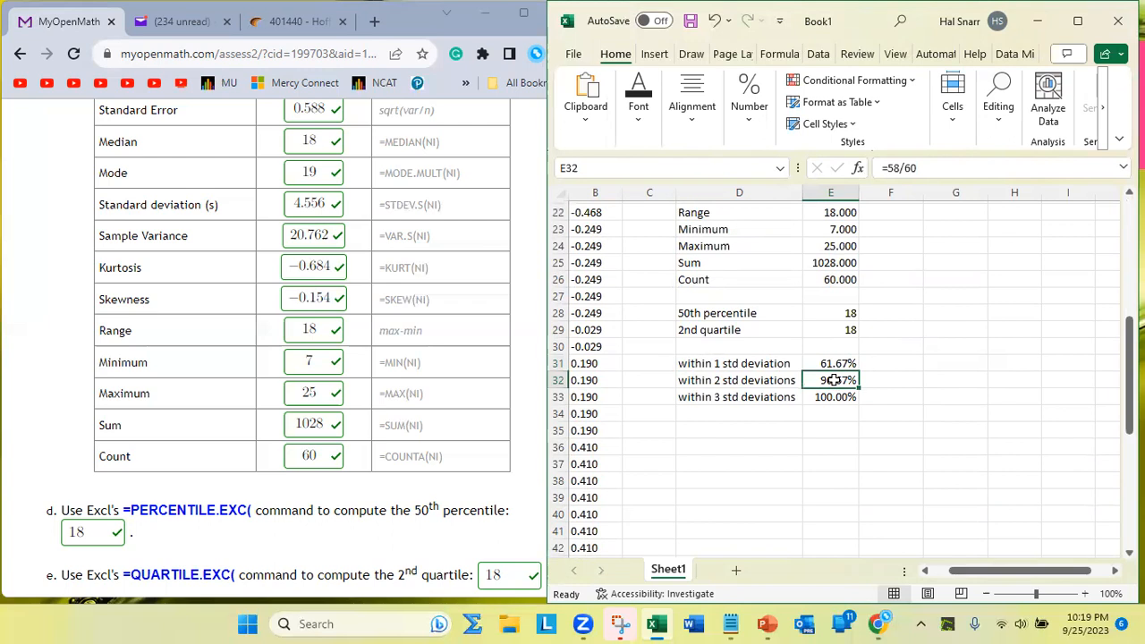
{"action": "left_click", "coordinate": [836, 396]}
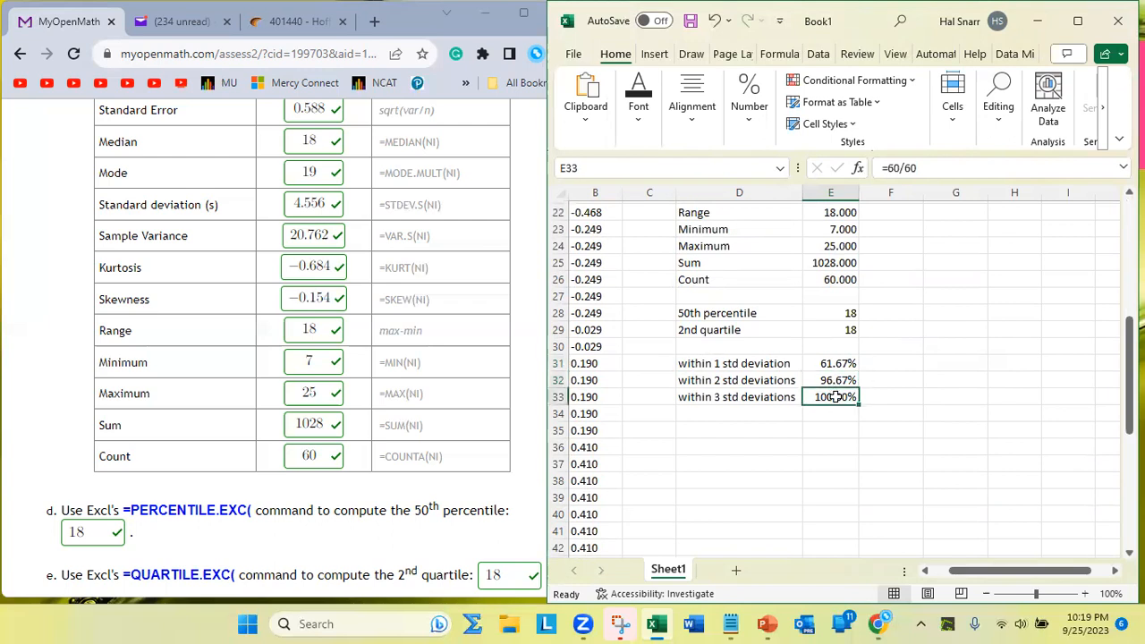
{"action": "left_click", "coordinate": [836, 380]}
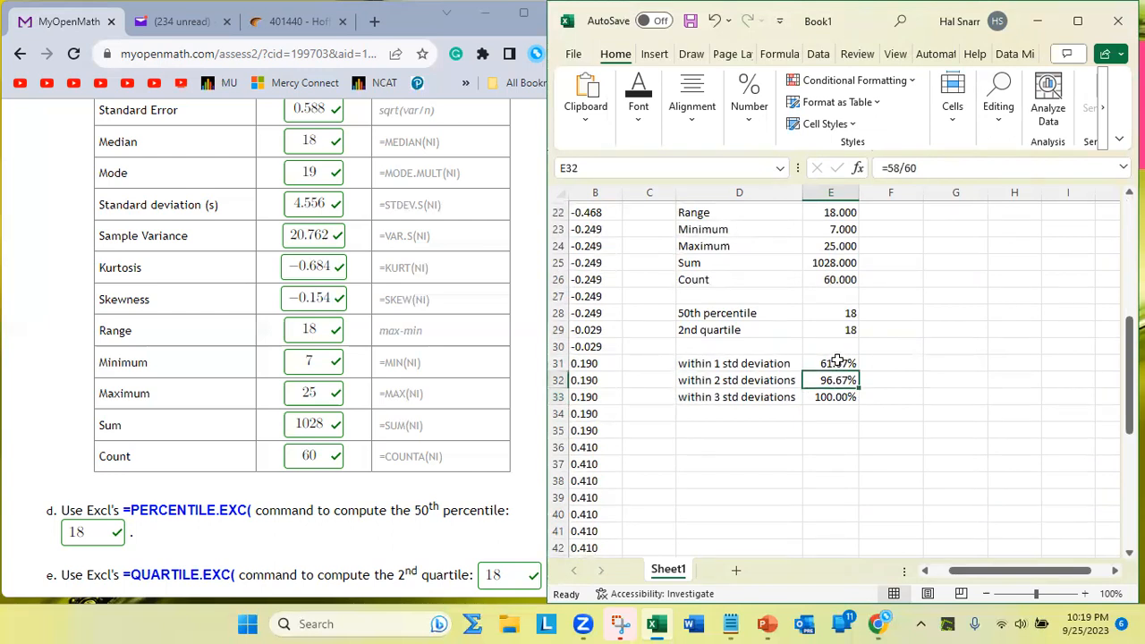
{"action": "left_click", "coordinate": [837, 362]}
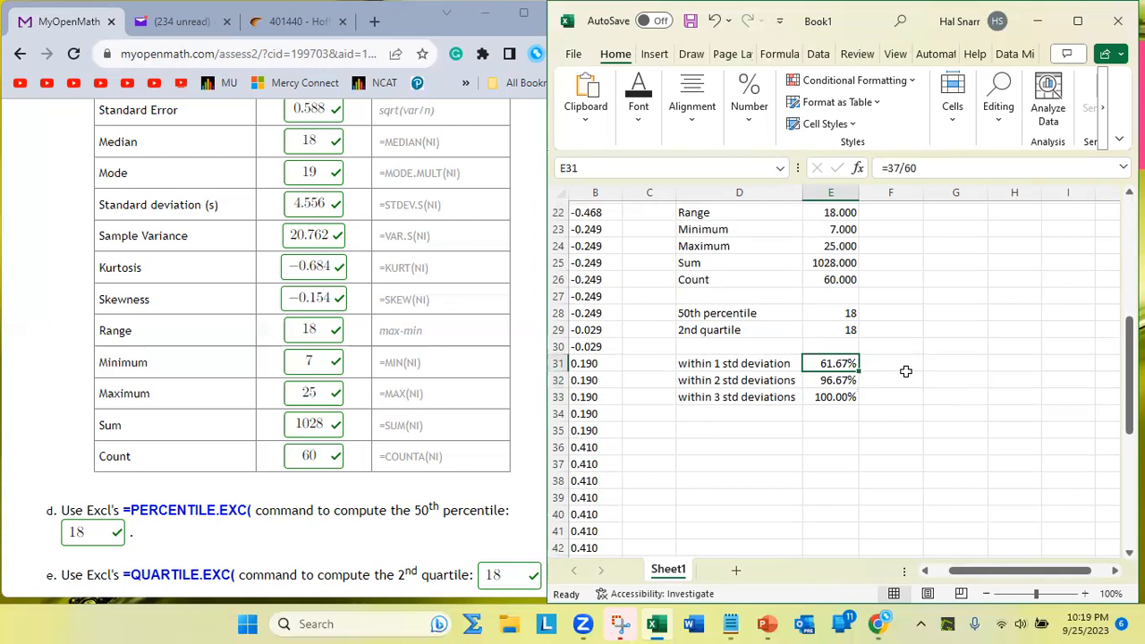
{"action": "left_click", "coordinate": [823, 380]}
{"action": "left_click", "coordinate": [825, 397]}
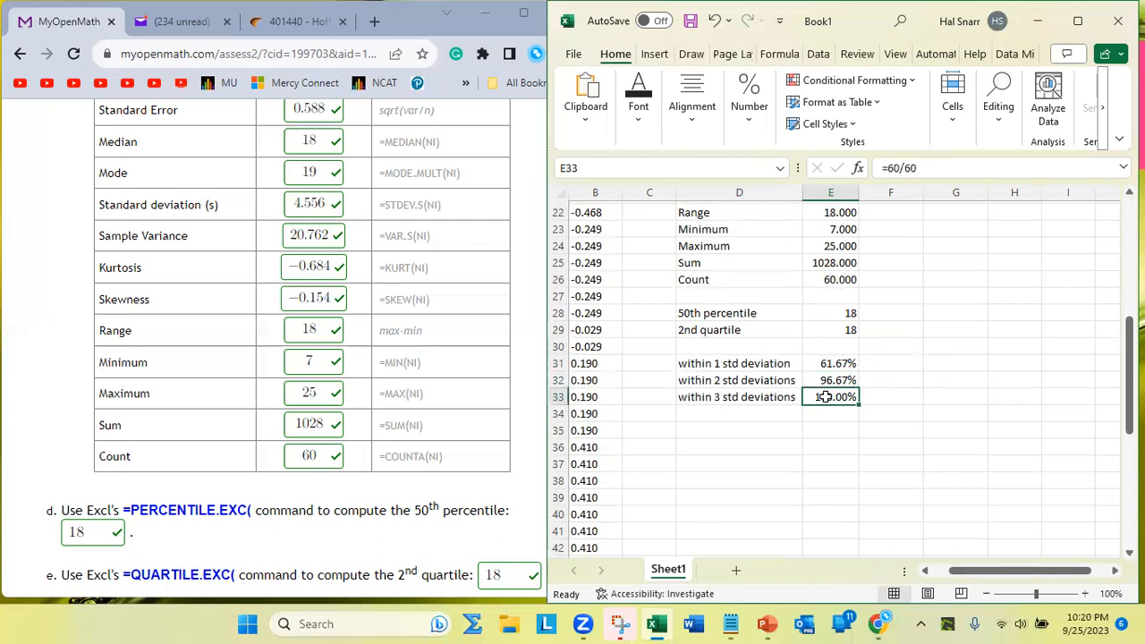
{"action": "scroll", "coordinate": [825, 397], "scroll_direction": "up", "scroll_amount": 1}
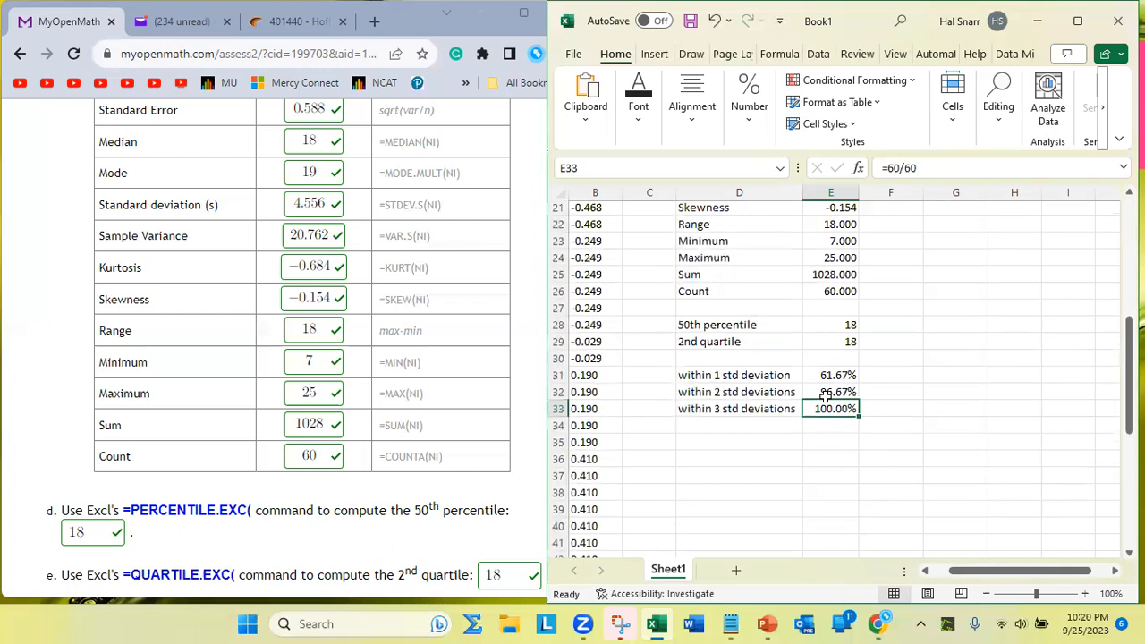
{"action": "left_click", "coordinate": [824, 383]}
{"action": "scroll", "coordinate": [995, 356], "scroll_direction": "up", "scroll_amount": 2}
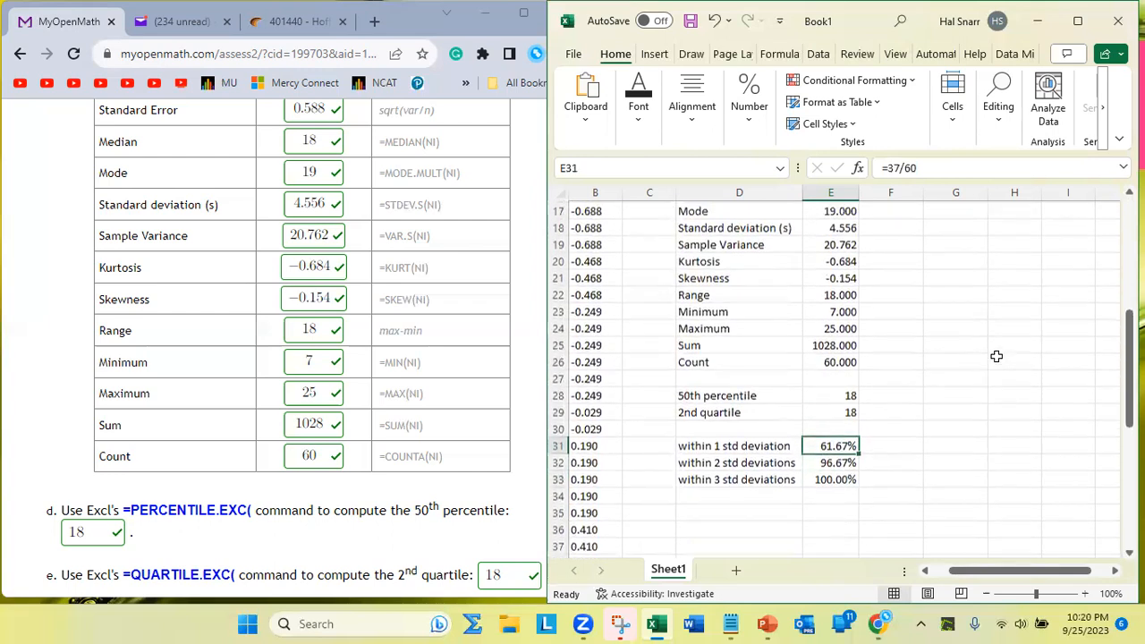
{"action": "left_click", "coordinate": [839, 291]}
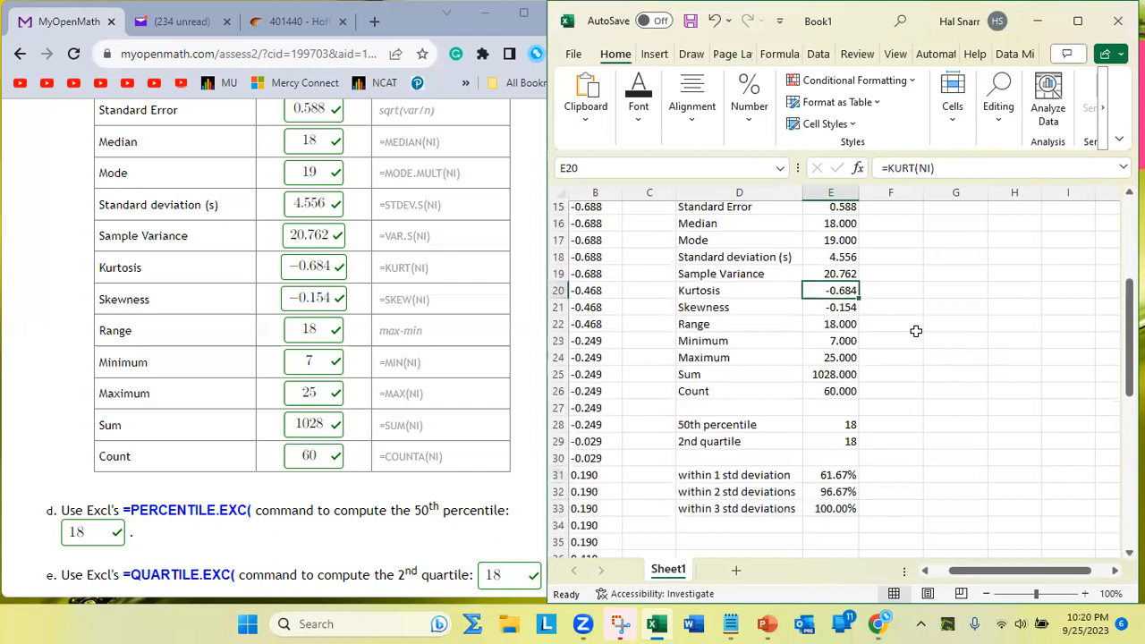
{"action": "scroll", "coordinate": [915, 331], "scroll_direction": "up", "scroll_amount": 5}
{"action": "scroll", "coordinate": [916, 331], "scroll_direction": "down", "scroll_amount": 5}
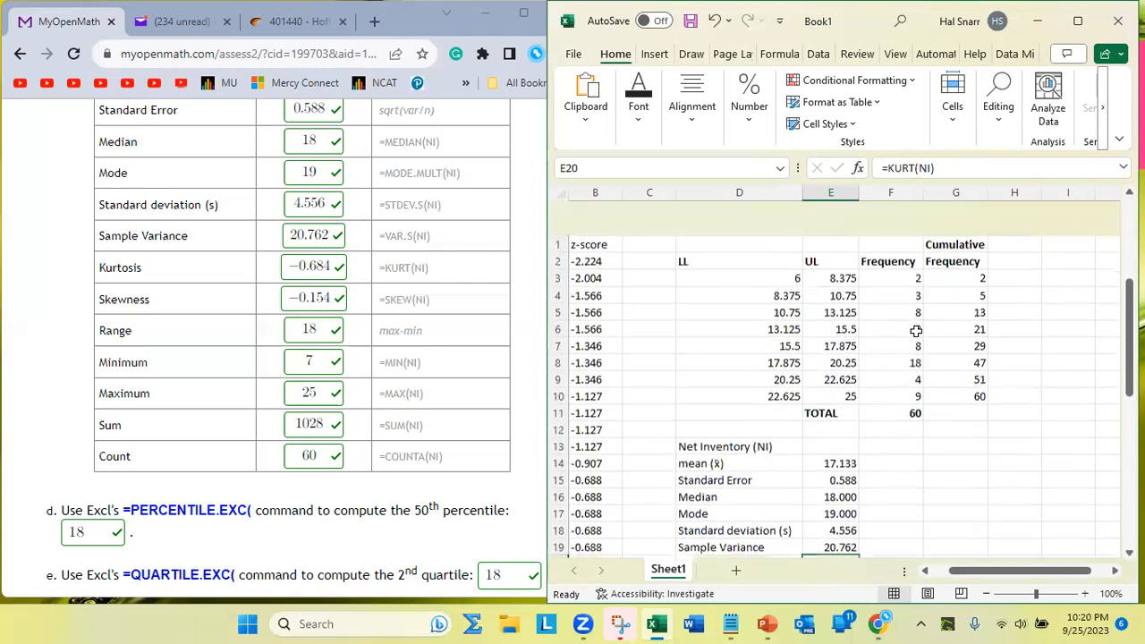
{"action": "scroll", "coordinate": [916, 331], "scroll_direction": "down", "scroll_amount": 6}
{"action": "scroll", "coordinate": [916, 331], "scroll_direction": "up", "scroll_amount": 7}
{"action": "scroll", "coordinate": [916, 331], "scroll_direction": "right", "scroll_amount": 2}
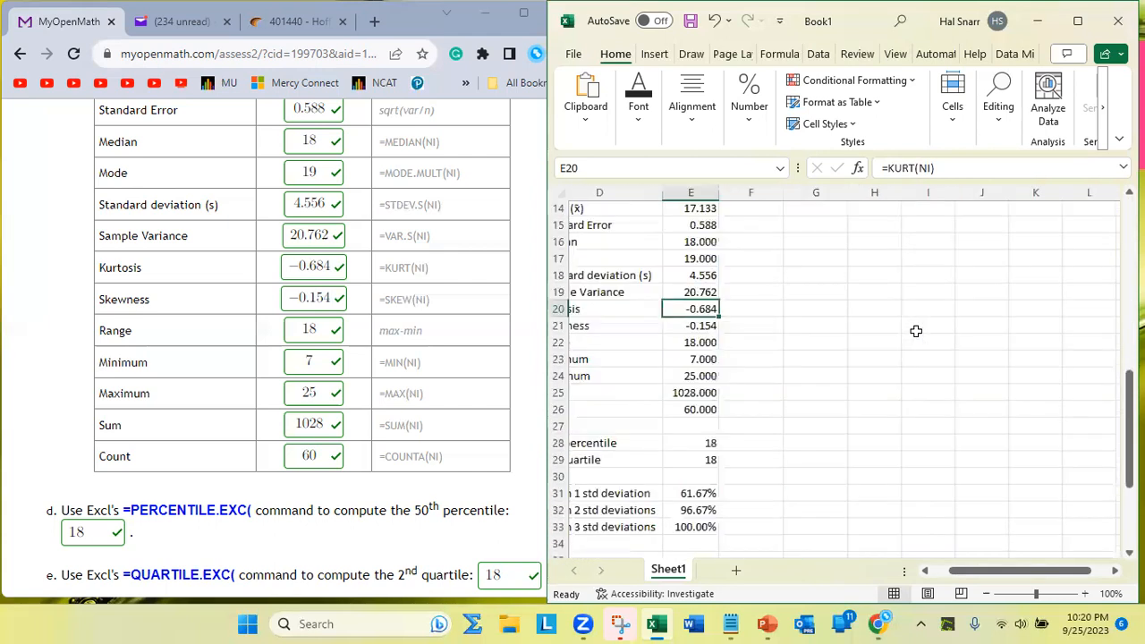
{"action": "scroll", "coordinate": [916, 331], "scroll_direction": "left", "scroll_amount": 2}
{"action": "scroll", "coordinate": [915, 331], "scroll_direction": "up", "scroll_amount": 3}
{"action": "scroll", "coordinate": [916, 331], "scroll_direction": "down", "scroll_amount": 1}
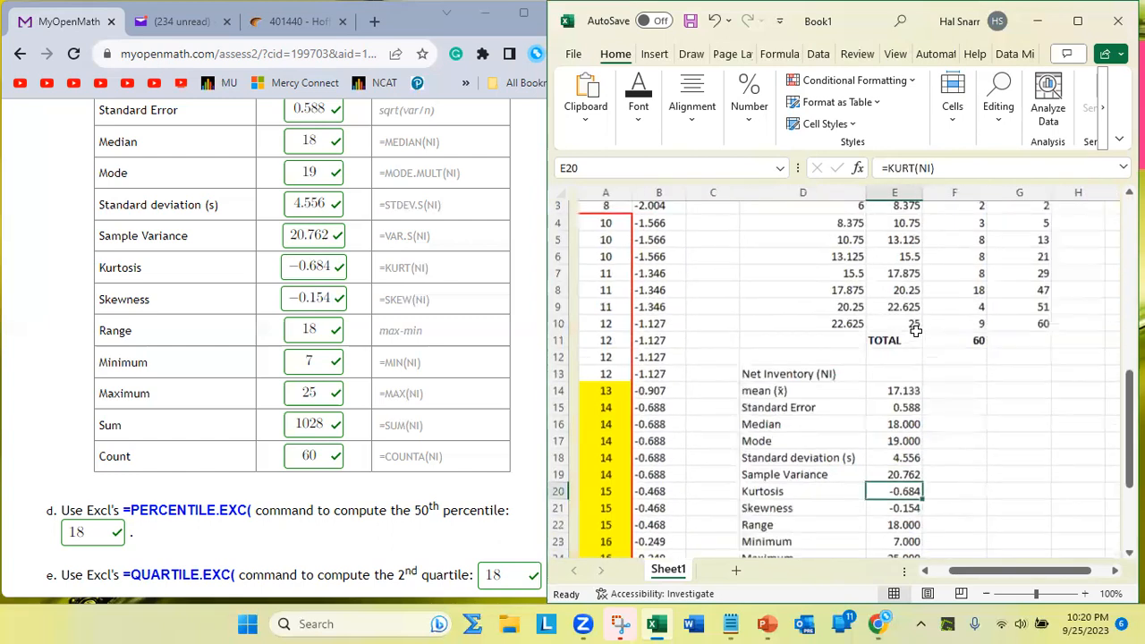
{"action": "scroll", "coordinate": [916, 331], "scroll_direction": "down", "scroll_amount": 7}
{"action": "scroll", "coordinate": [916, 331], "scroll_direction": "down", "scroll_amount": 1}
{"action": "left_click", "coordinate": [779, 431]}
{"action": "scroll", "coordinate": [805, 429], "scroll_direction": "up", "scroll_amount": 8}
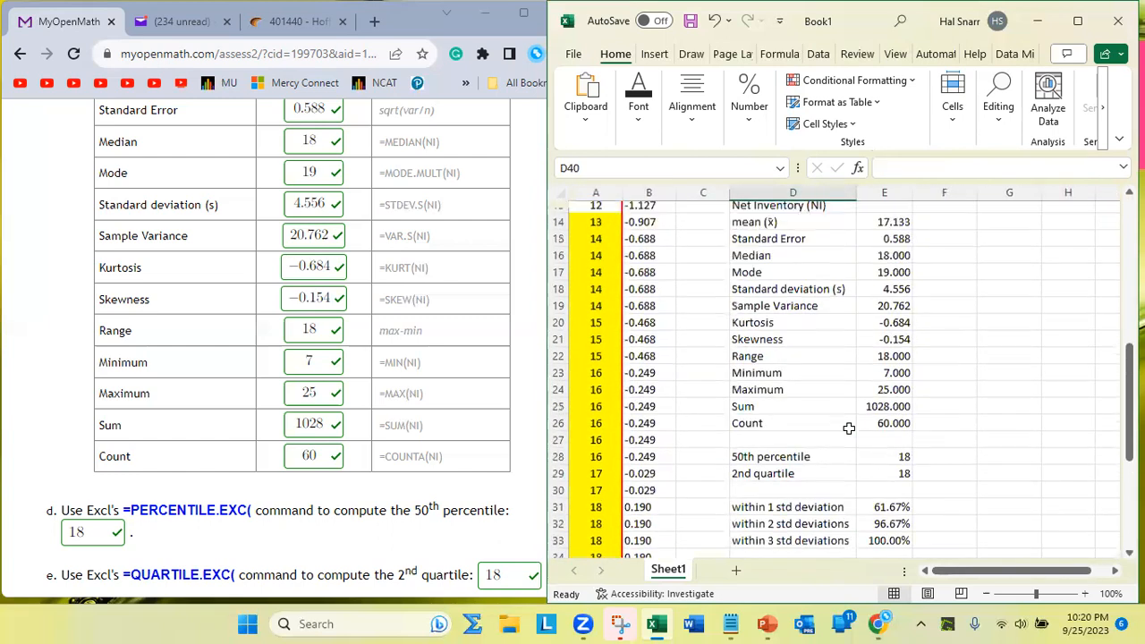
{"action": "scroll", "coordinate": [849, 429], "scroll_direction": "down", "scroll_amount": 3}
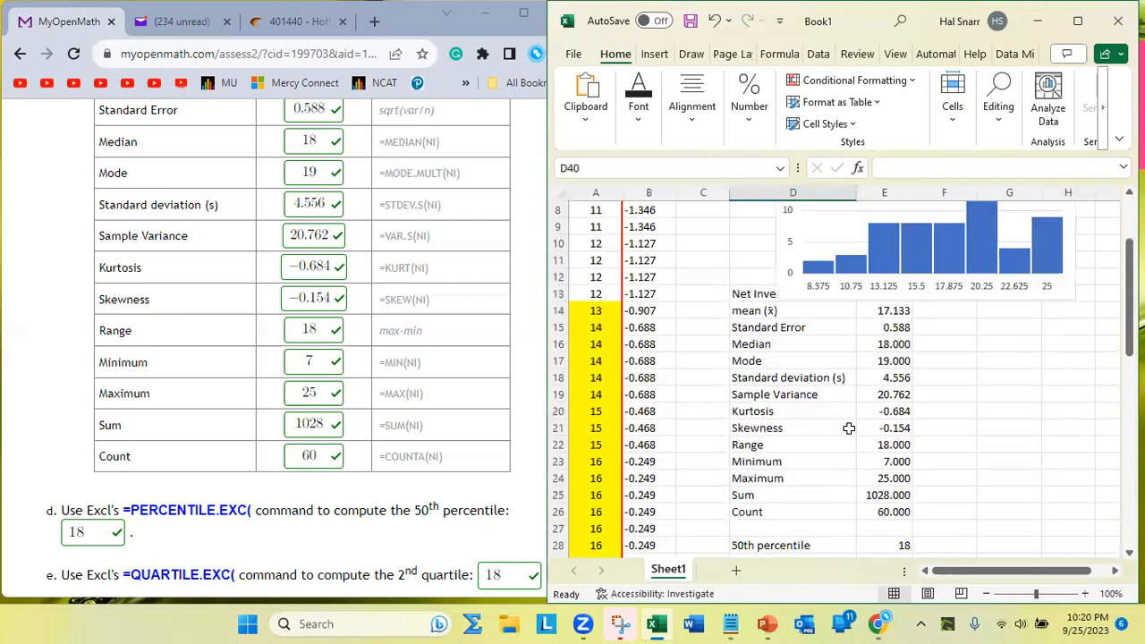
- Compare the histogram with the kurtosis, the standard-deviation percentages and the skewness to judge whether NI is normally distributed
{"action": "scroll", "coordinate": [894, 400], "scroll_direction": "up", "scroll_amount": 3}
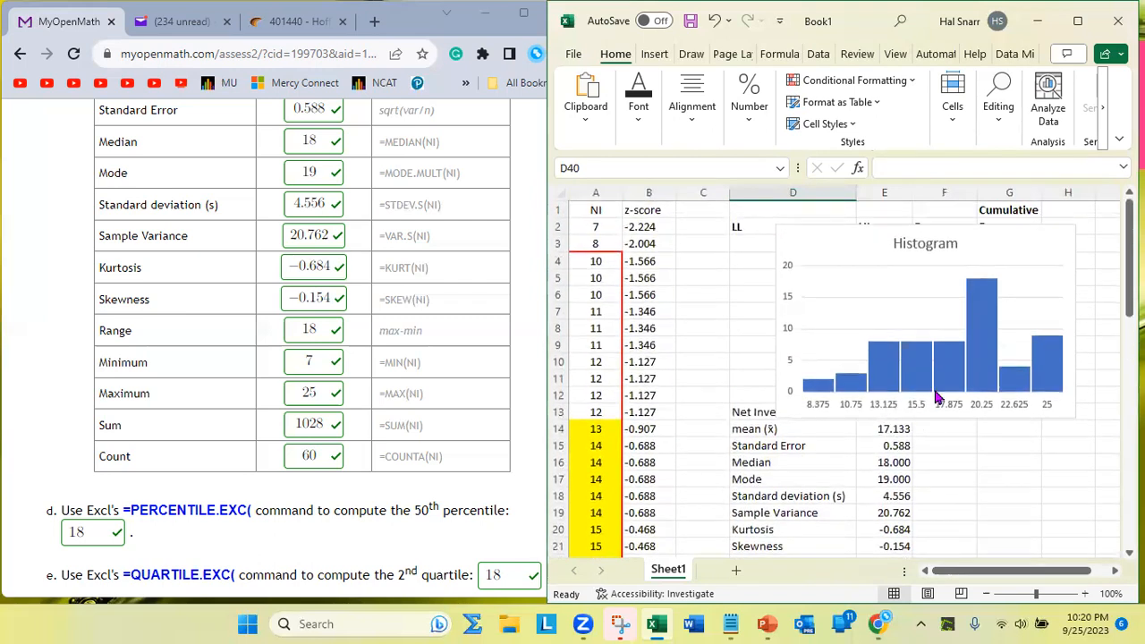
{"action": "mouse_move", "coordinate": [979, 389]}
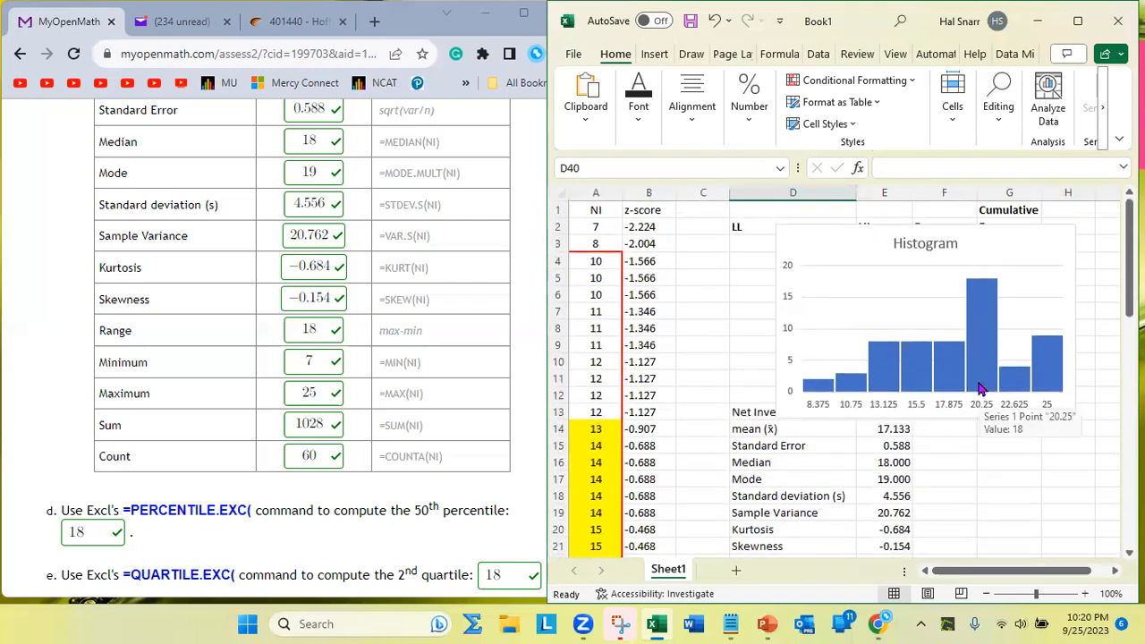
{"action": "scroll", "coordinate": [980, 389], "scroll_direction": "down", "scroll_amount": 2}
{"action": "left_click", "coordinate": [899, 434]}
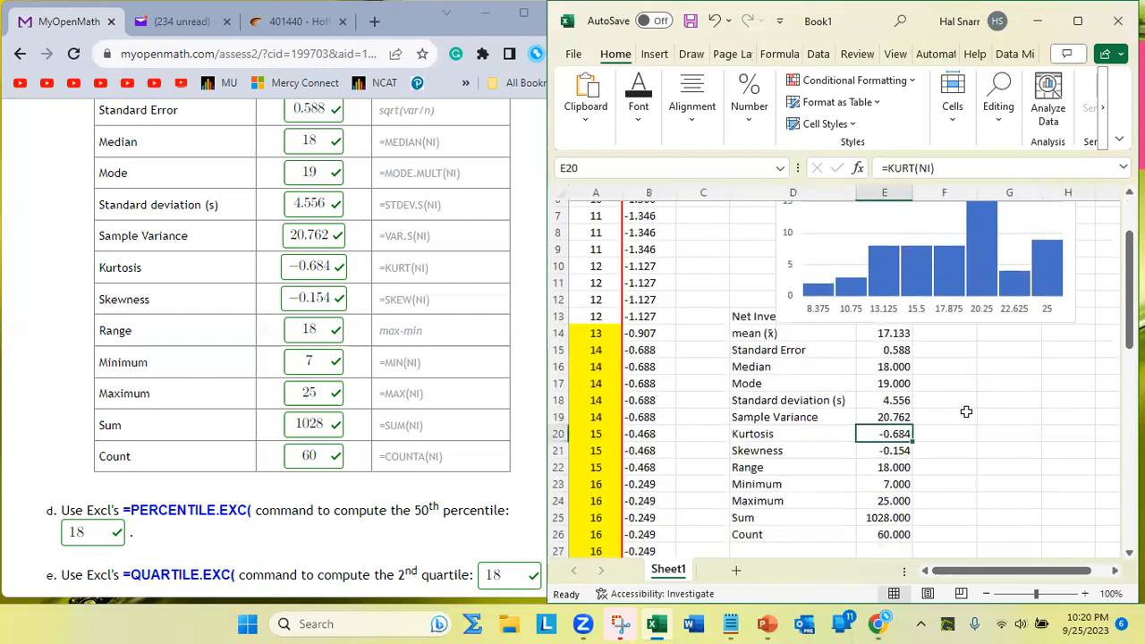
{"action": "scroll", "coordinate": [968, 413], "scroll_direction": "down", "scroll_amount": 3}
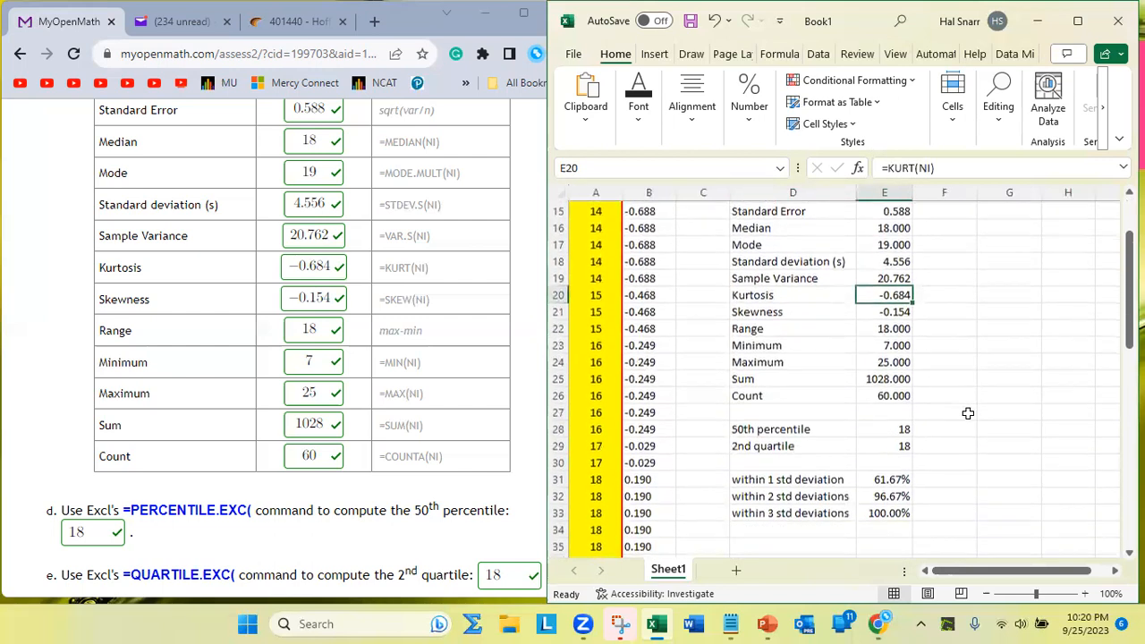
{"action": "left_click", "coordinate": [897, 471]}
{"action": "left_click_drag", "start_coordinate": [898, 487], "coordinate": [898, 505]}
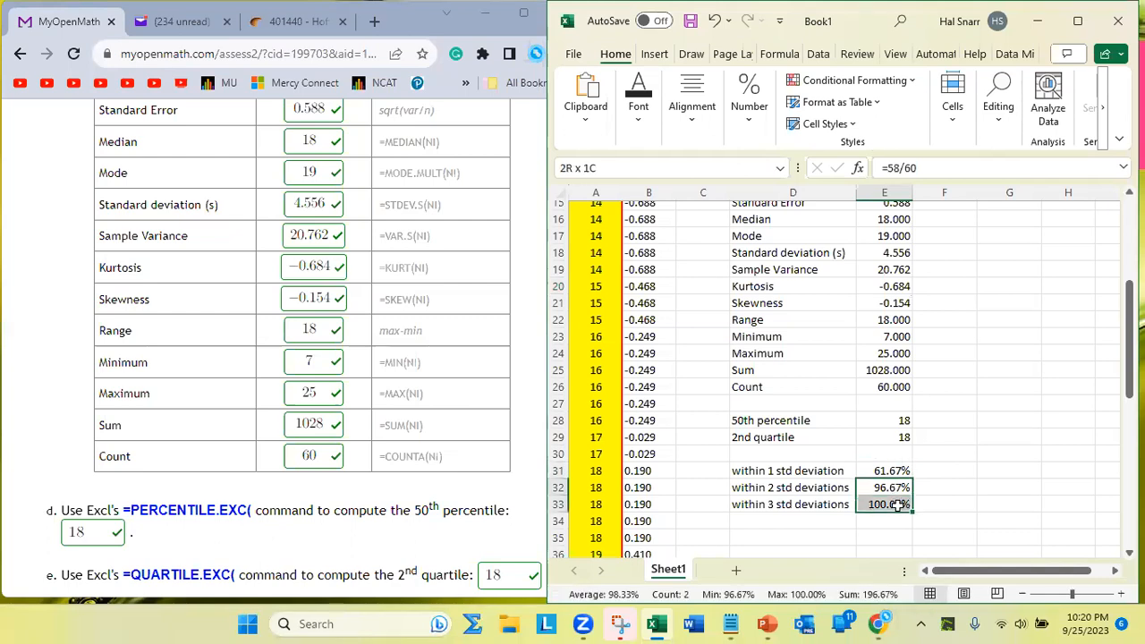
{"action": "left_click", "coordinate": [897, 302]}
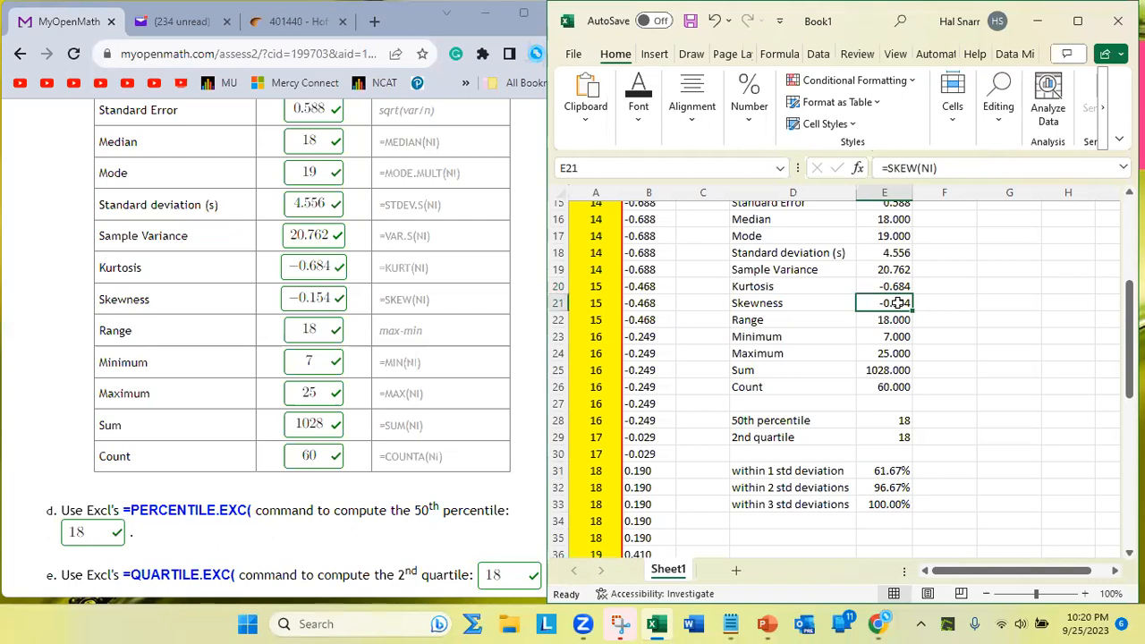
- Compare the mean, median and mode of NI in E14, E16 and E17 with the histogram's shape
{"action": "scroll", "coordinate": [897, 302], "scroll_direction": "up", "scroll_amount": 2}
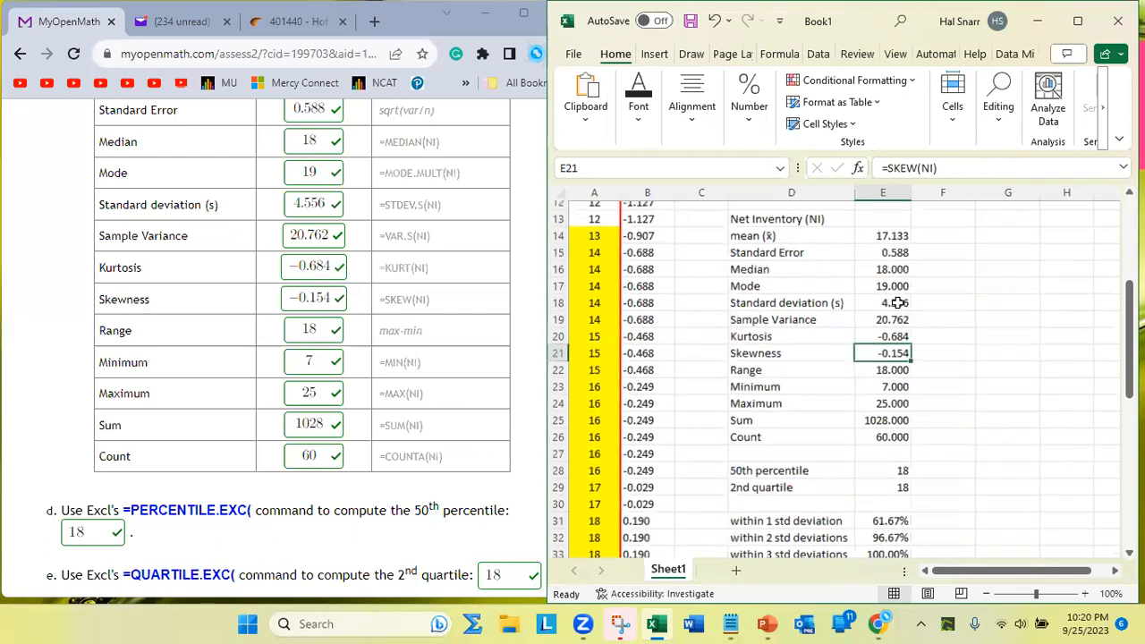
{"action": "left_click", "coordinate": [891, 264]}
{"action": "left_click", "coordinate": [894, 299]}
{"action": "left_click", "coordinate": [895, 315]}
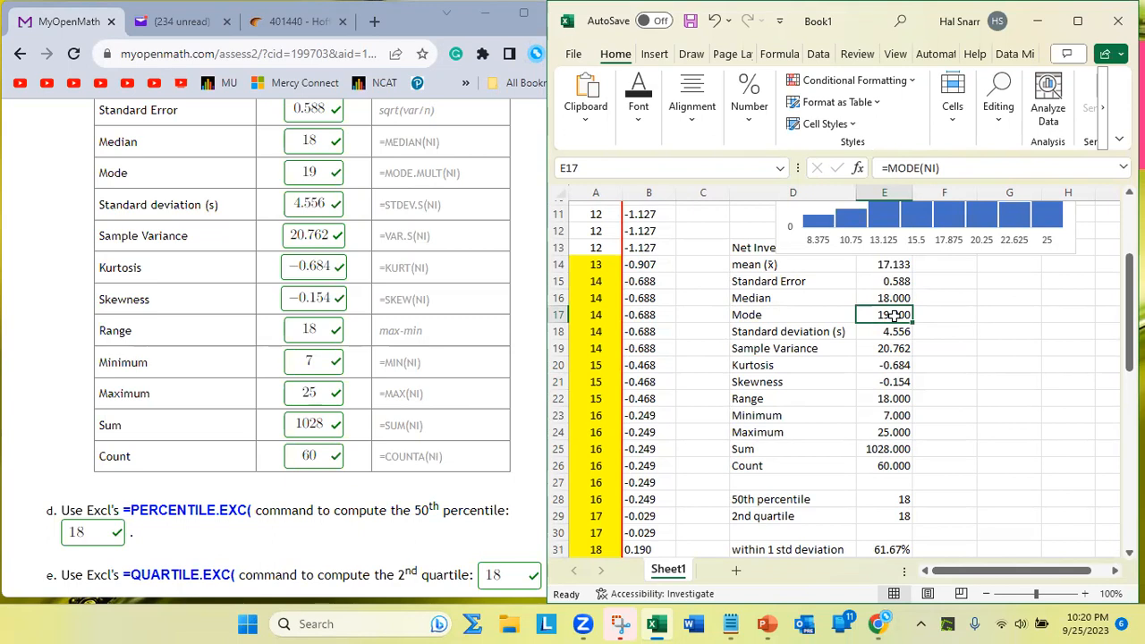
{"action": "scroll", "coordinate": [907, 334], "scroll_direction": "up", "scroll_amount": 3}
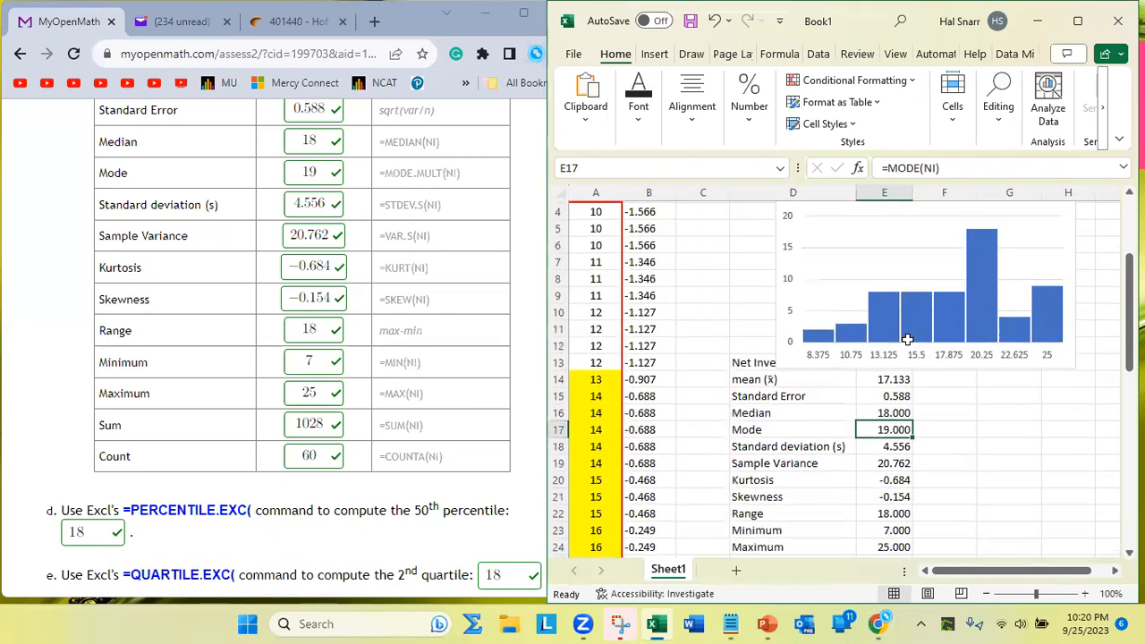
- Recheck the skewness and the percentage within 1 standard deviation, and read question f about normality and part g in MyOpenMath
{"action": "scroll", "coordinate": [898, 391], "scroll_direction": "down", "scroll_amount": 3}
{"action": "left_click", "coordinate": [898, 376]}
{"action": "scroll", "coordinate": [897, 394], "scroll_direction": "down", "scroll_amount": 3}
{"action": "left_click", "coordinate": [897, 414]}
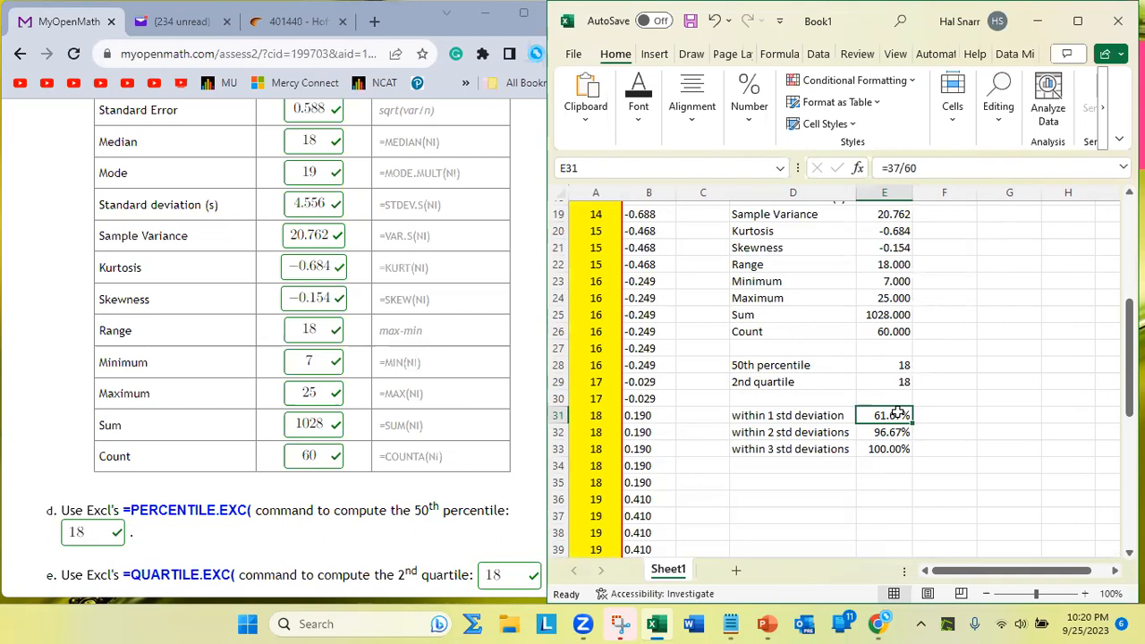
{"action": "scroll", "coordinate": [183, 530], "scroll_direction": "down", "scroll_amount": 4}
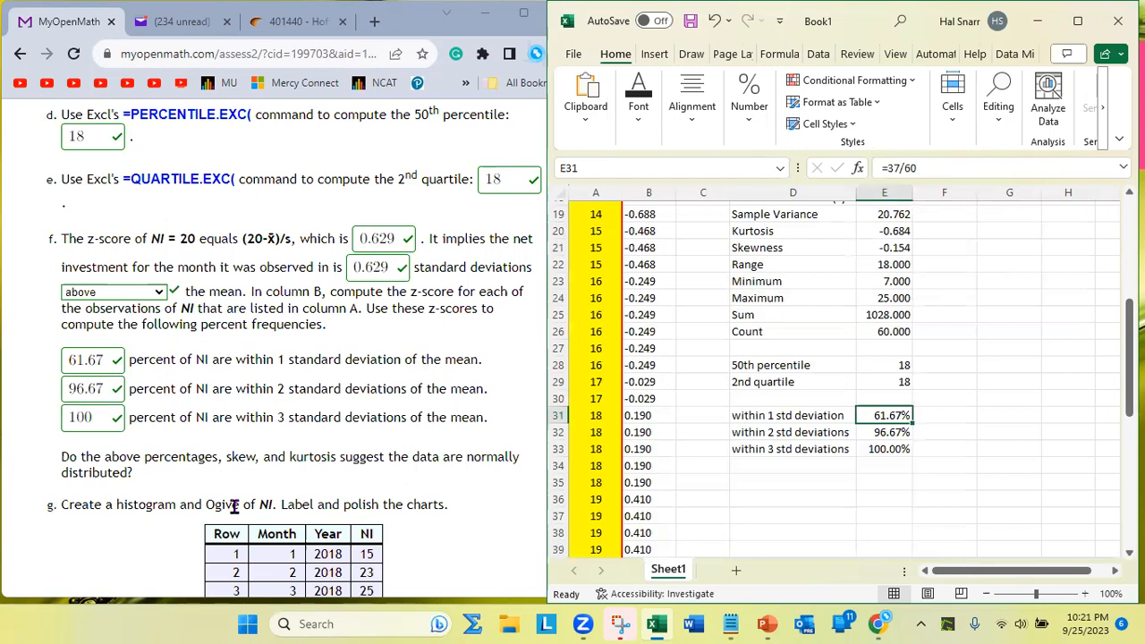
- Move the histogram below the frequency table so that the class limits and frequencies are uncovered
{"action": "scroll", "coordinate": [234, 506], "scroll_direction": "up", "scroll_amount": 10}
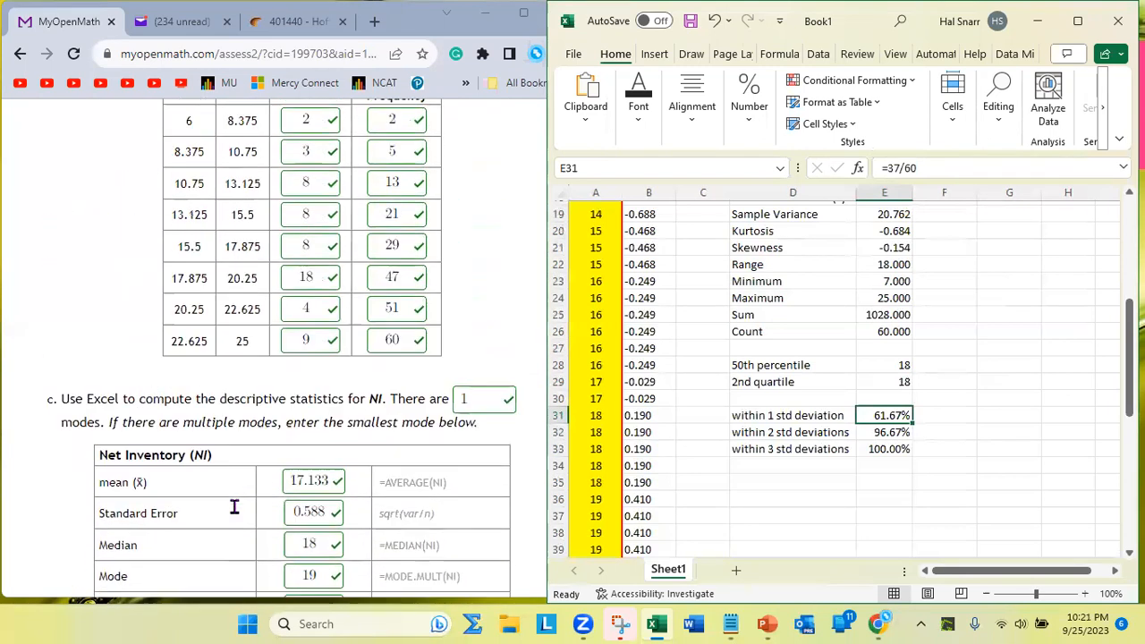
{"action": "scroll", "coordinate": [915, 432], "scroll_direction": "up", "scroll_amount": 6}
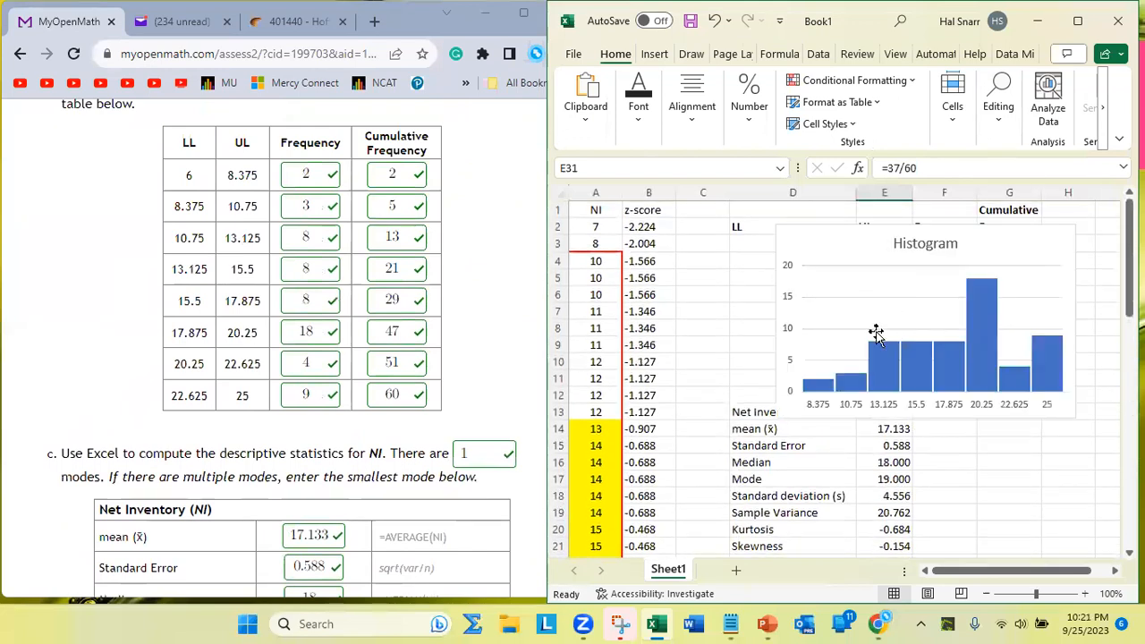
{"action": "left_click_drag", "start_coordinate": [846, 236], "coordinate": [916, 434]}
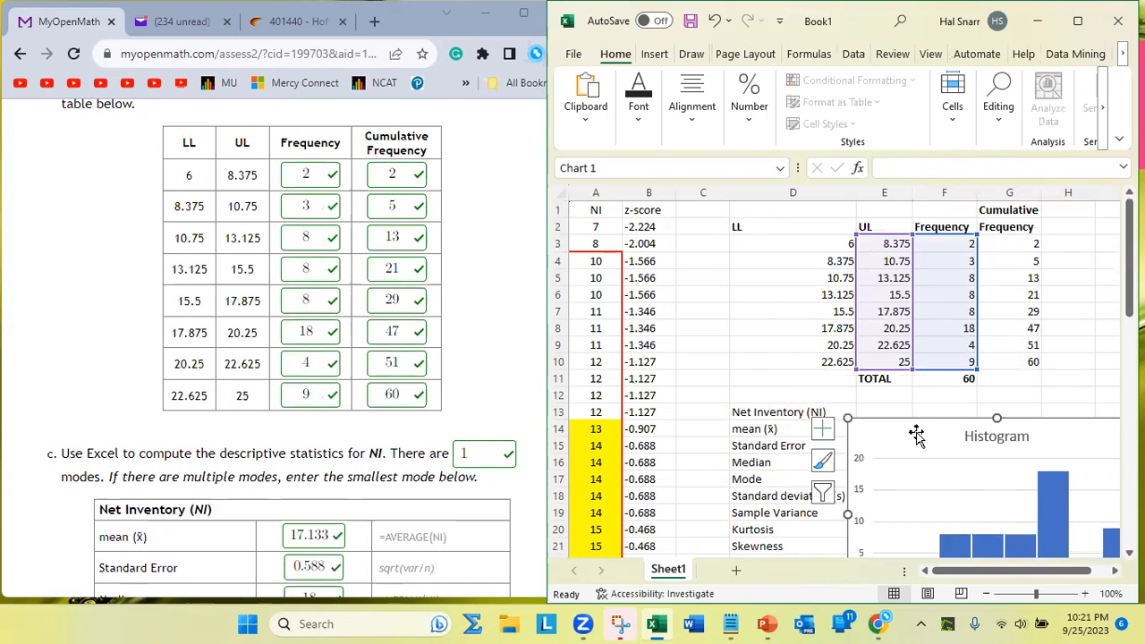
{"action": "left_click", "coordinate": [968, 400]}
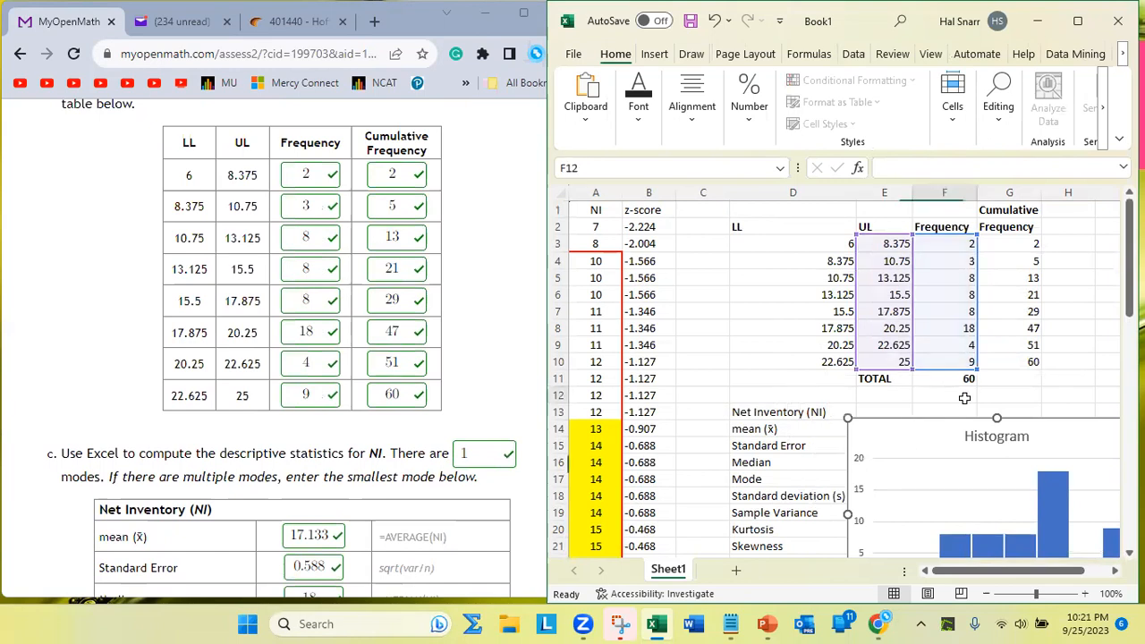
- Insert a scatter chart with straight lines and markers from the upper limits and frequencies in E3:F10
{"action": "left_click_drag", "start_coordinate": [890, 243], "coordinate": [948, 364]}
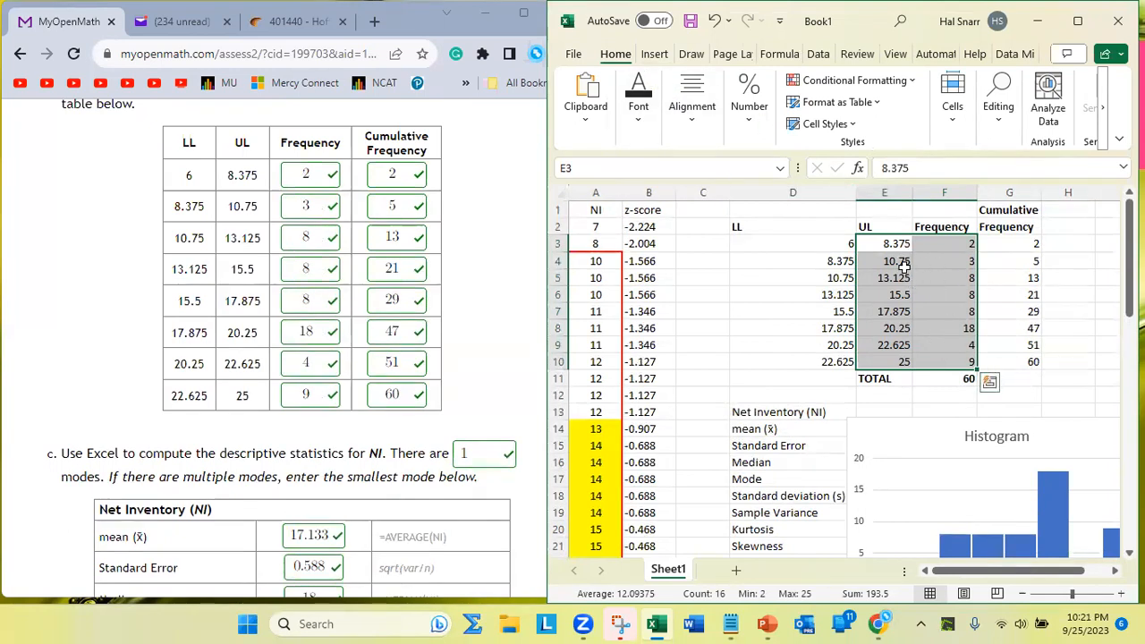
{"action": "left_click", "coordinate": [656, 61]}
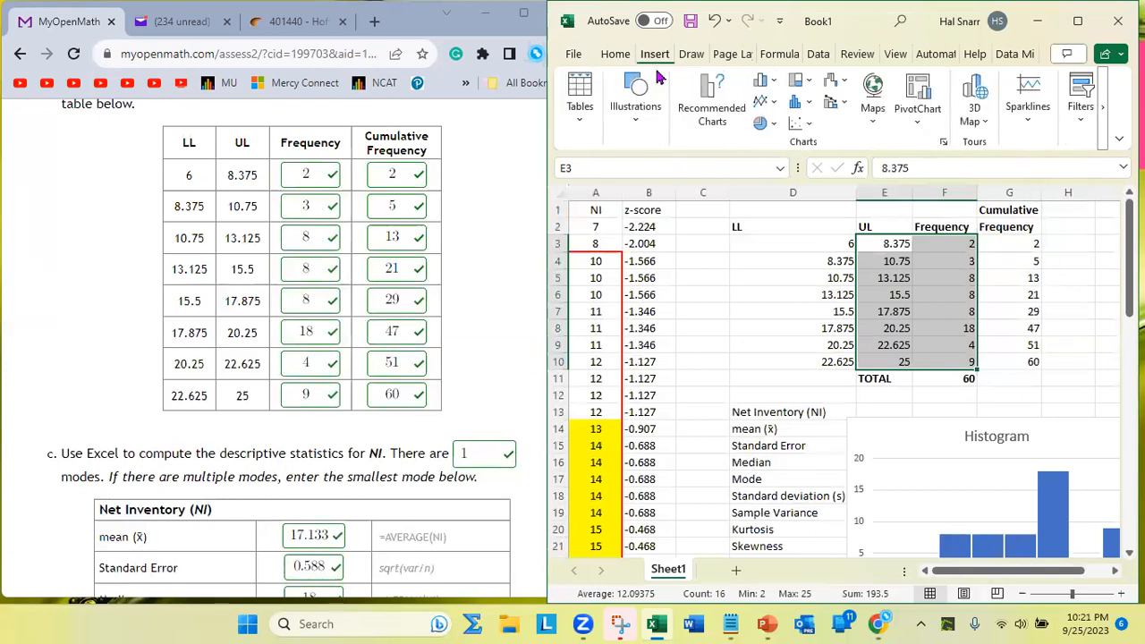
{"action": "left_click", "coordinate": [812, 132]}
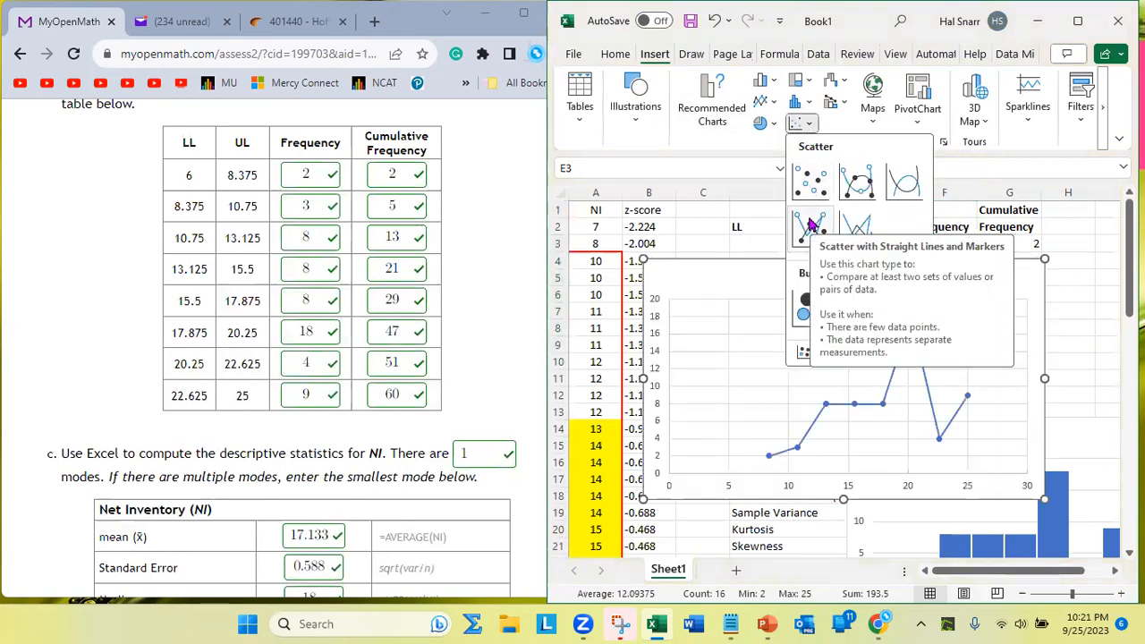
{"action": "left_click", "coordinate": [809, 221]}
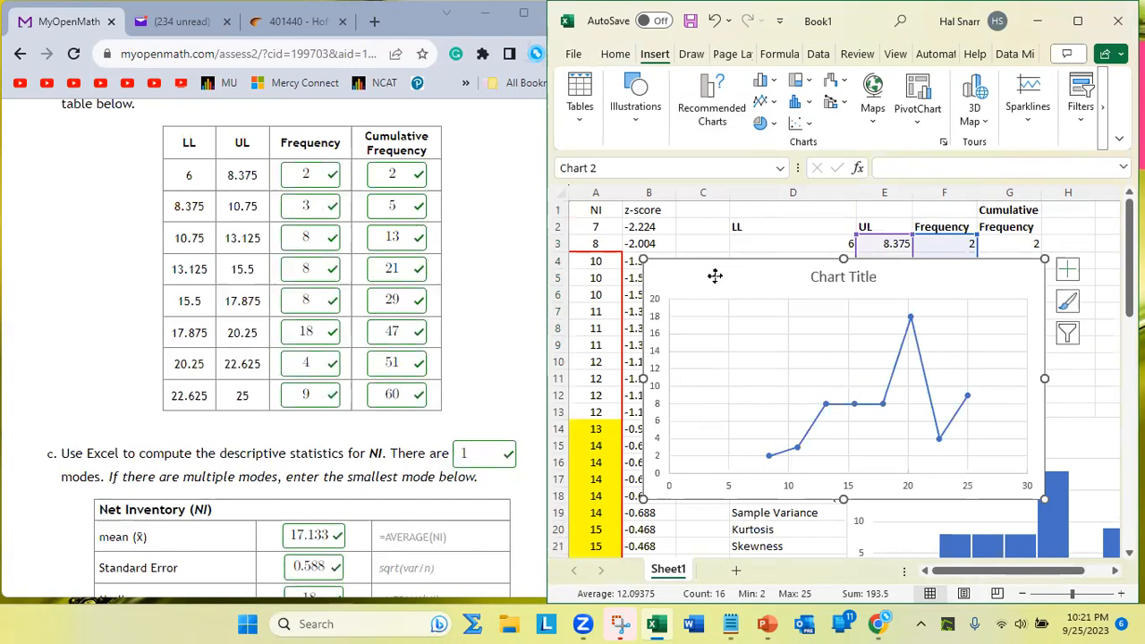
- Shrink and move the line chart clear of the table, and switch its plotted values to the cumulative frequencies in G3:G10
{"action": "left_click_drag", "start_coordinate": [715, 276], "coordinate": [715, 288]}
{"action": "left_click_drag", "start_coordinate": [642, 273], "coordinate": [678, 394]}
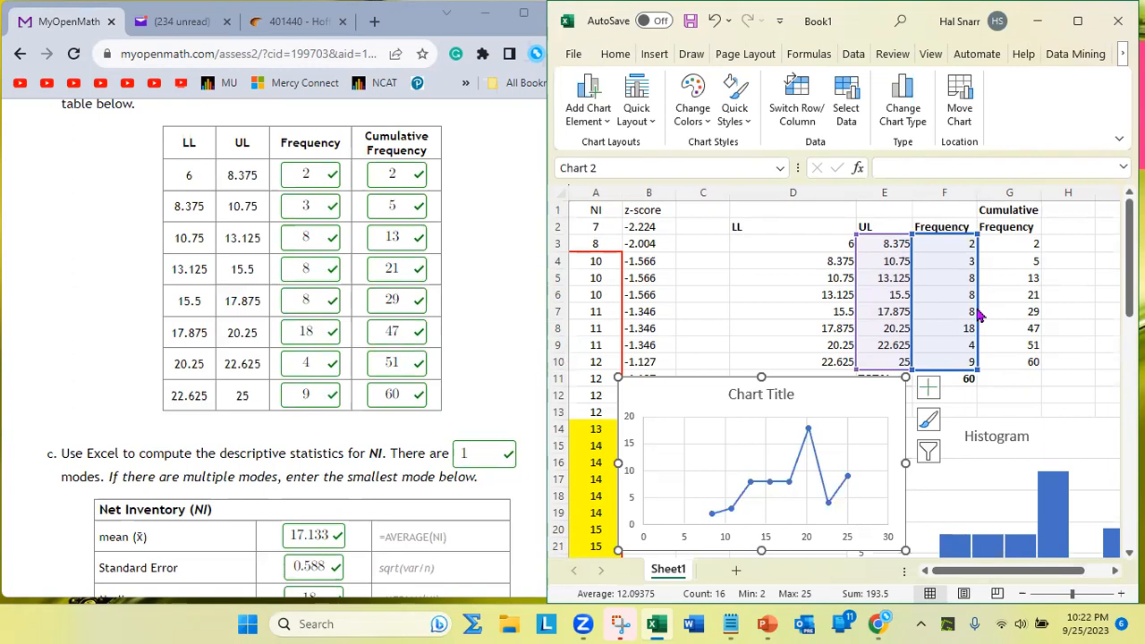
{"action": "left_click_drag", "start_coordinate": [979, 315], "coordinate": [987, 306]}
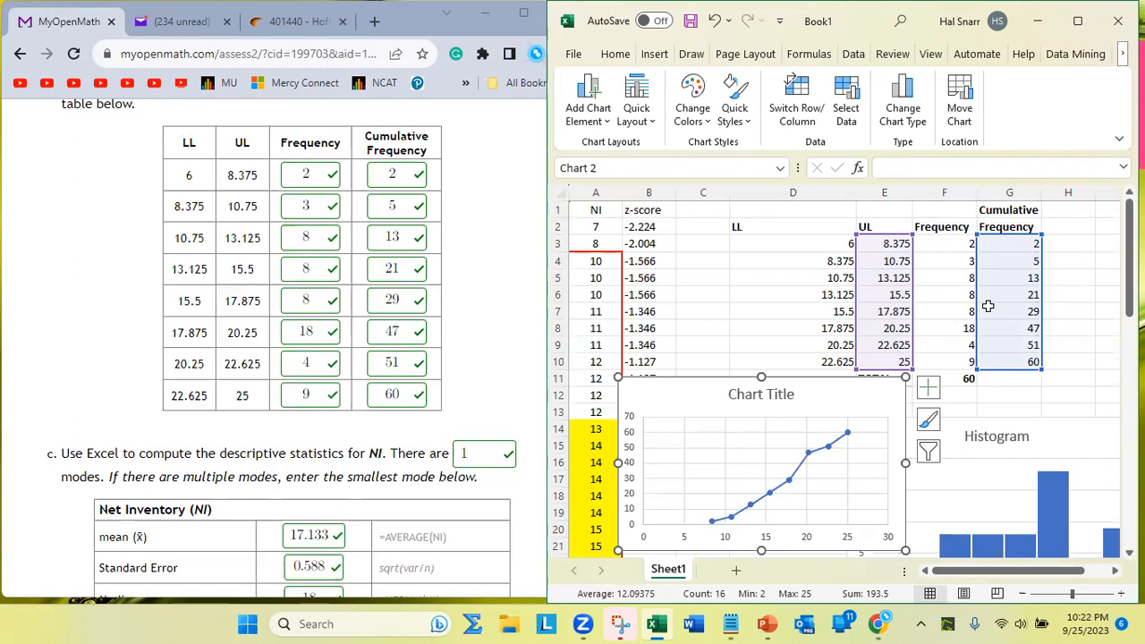
{"action": "left_click_drag", "start_coordinate": [851, 393], "coordinate": [907, 324]}
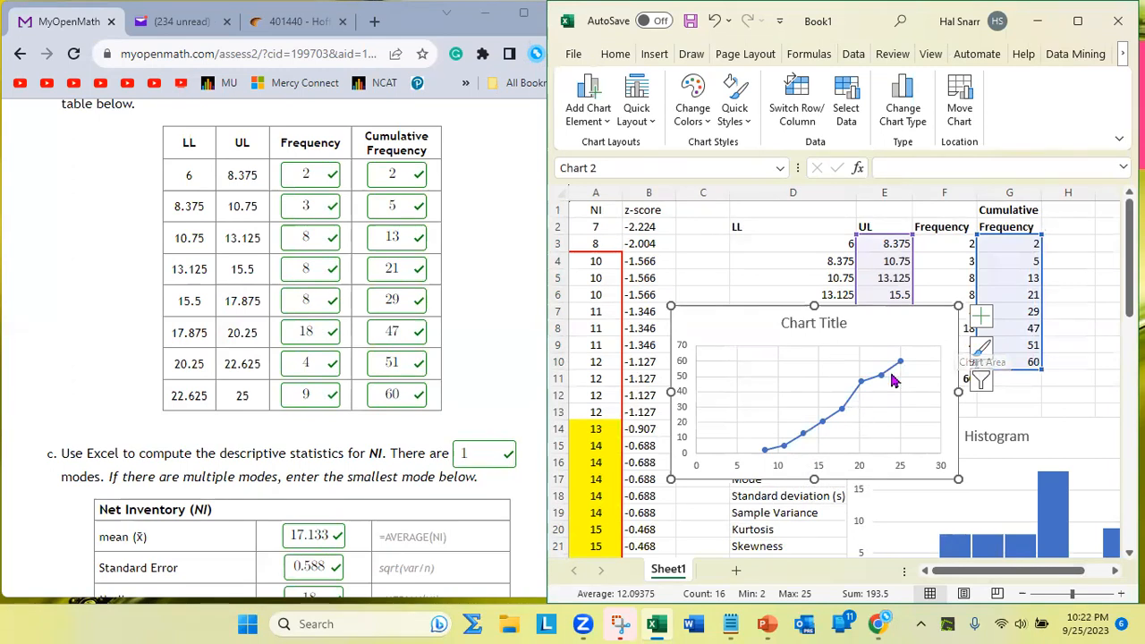
- Change the title of the cumulative frequency chart to "Ogive" and close the chart formatting pane
{"action": "double_click", "coordinate": [811, 331]}
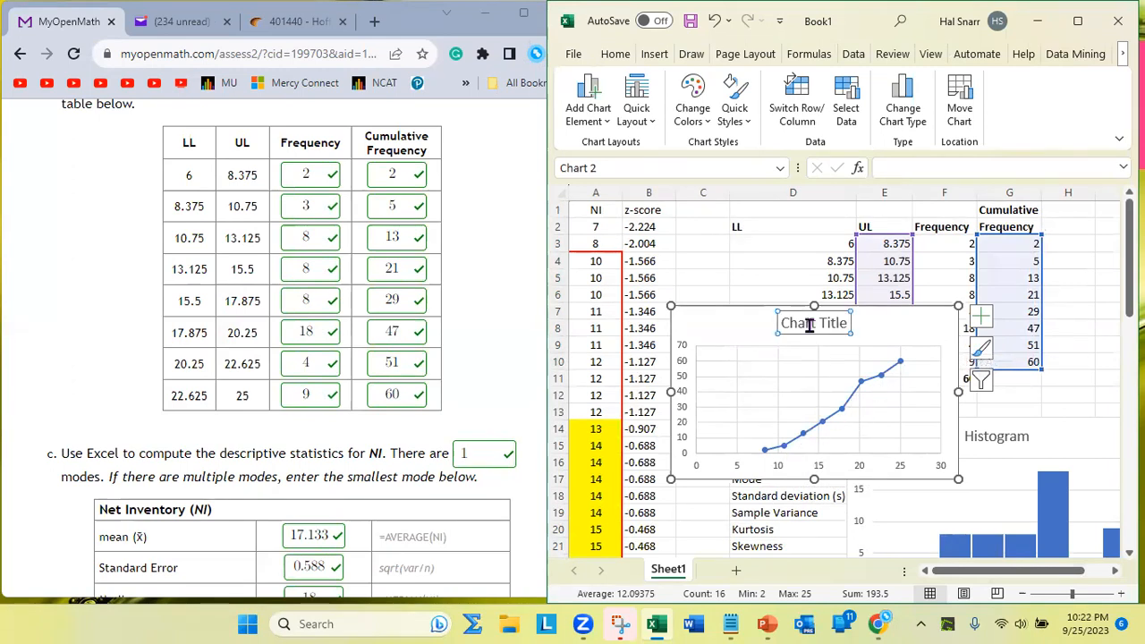
{"action": "double_click", "coordinate": [820, 322]}
{"action": "triple_click", "coordinate": [820, 323]}
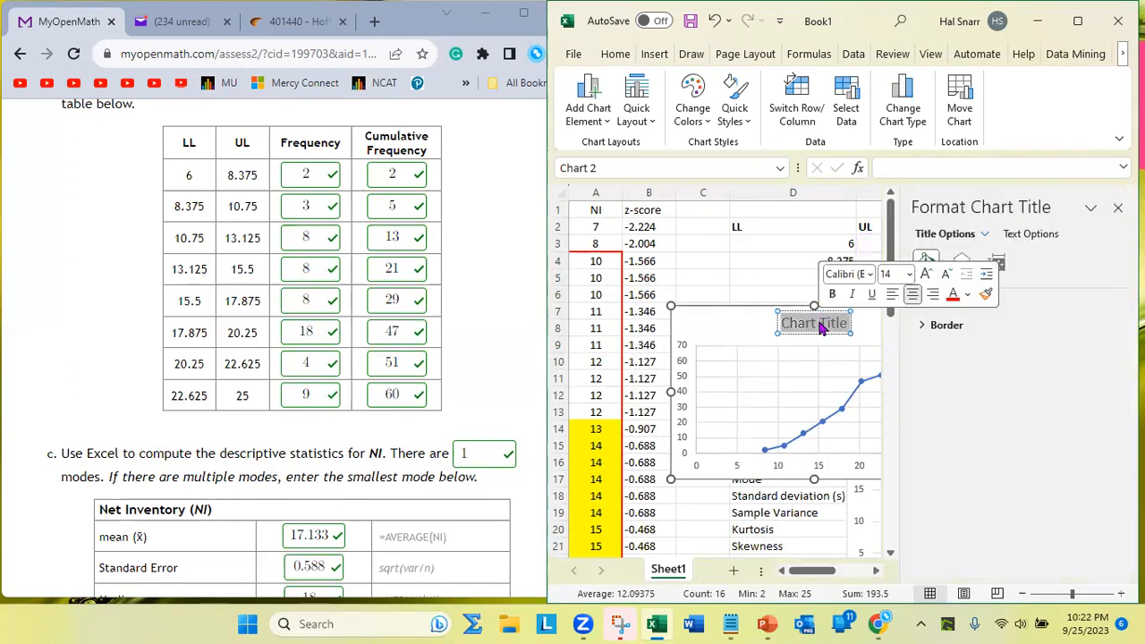
{"action": "type", "text": "Ogive"}
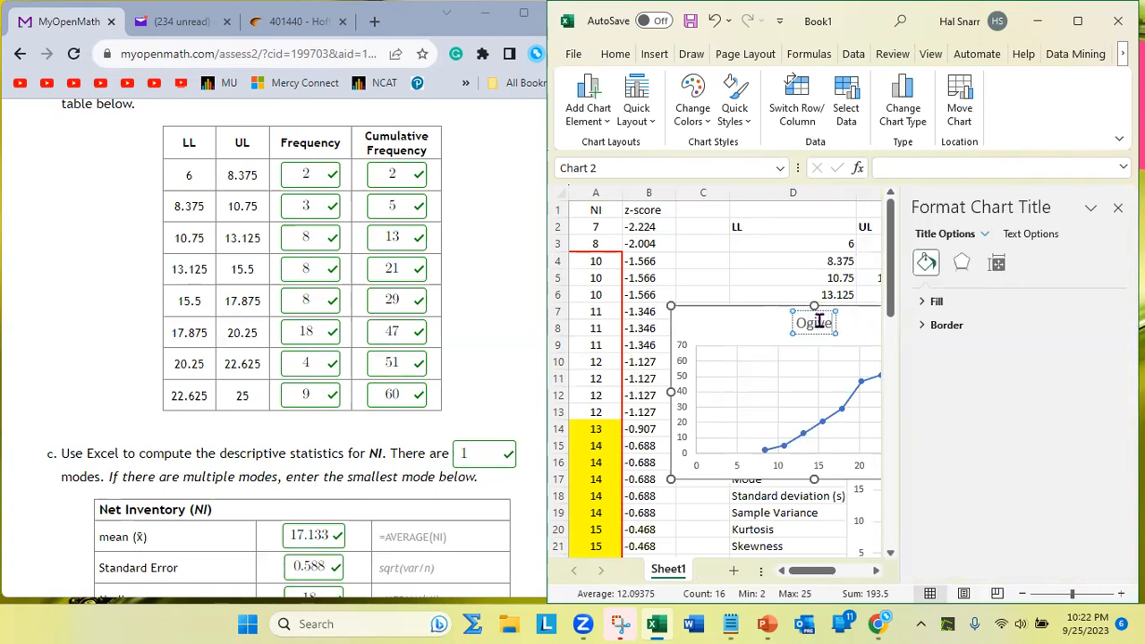
{"action": "left_click", "coordinate": [728, 327]}
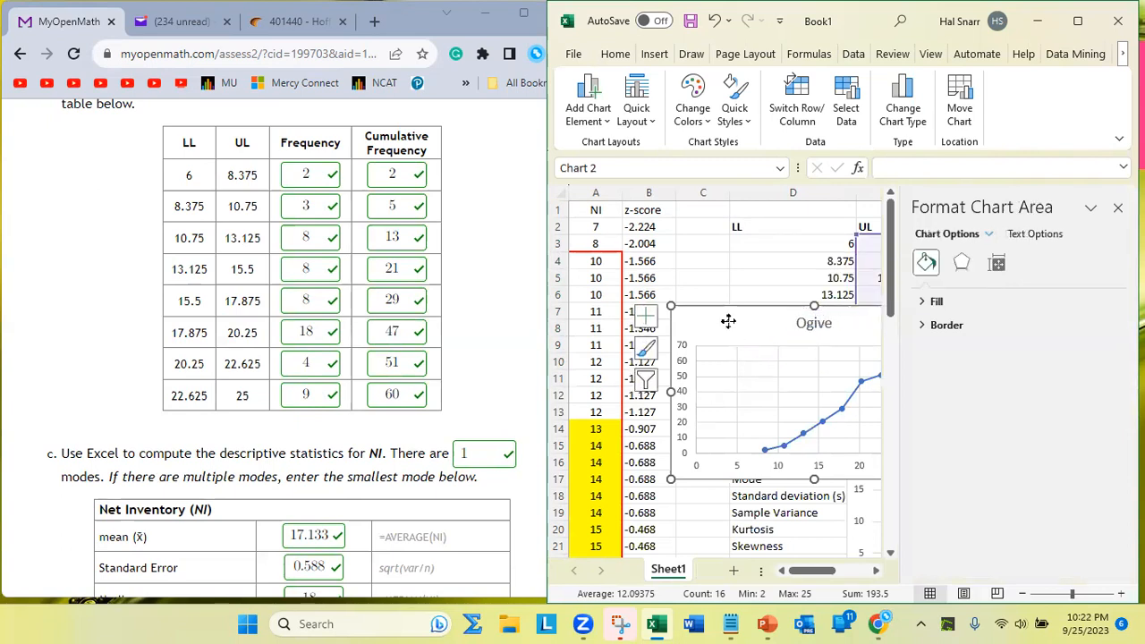
{"action": "left_click", "coordinate": [1117, 207]}
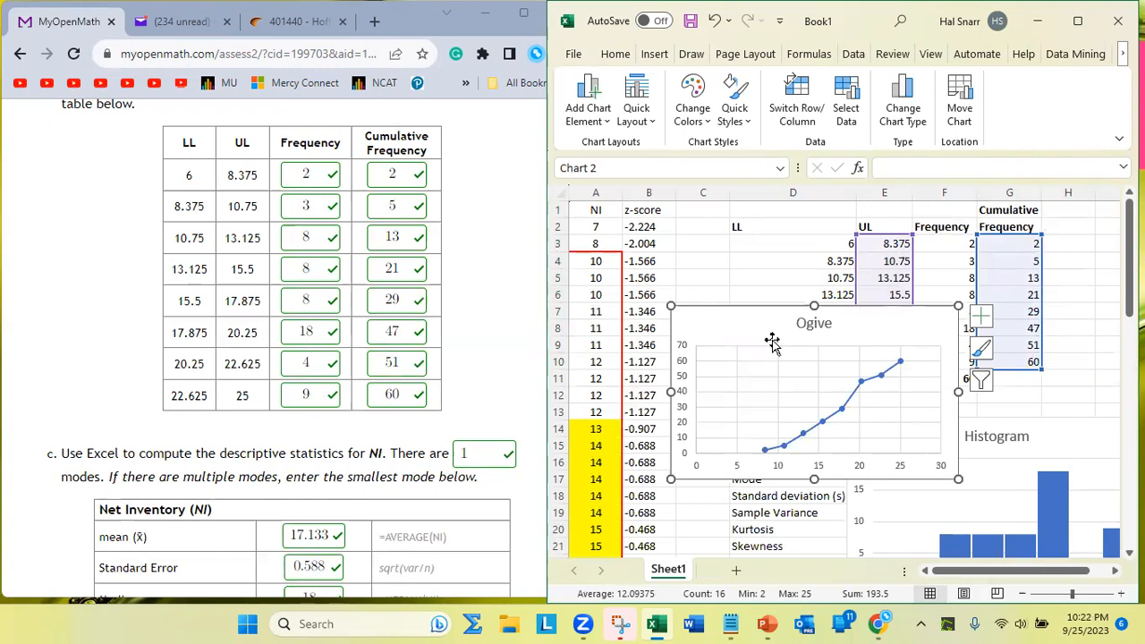
- Place the Ogive beside the Cumulative Frequency column and the histogram directly beneath it
{"action": "left_click_drag", "start_coordinate": [752, 318], "coordinate": [818, 248]}
{"action": "left_click_drag", "start_coordinate": [767, 438], "coordinate": [970, 426]}
- Return to the start of Question 1 in MyOpenMath and open Question 2 of the Descriptive Statistics assessment
{"action": "scroll", "coordinate": [486, 391], "scroll_direction": "down", "scroll_amount": 6}
{"action": "scroll", "coordinate": [486, 391], "scroll_direction": "down", "scroll_amount": 5}
{"action": "scroll", "coordinate": [485, 391], "scroll_direction": "up", "scroll_amount": 6}
{"action": "scroll", "coordinate": [486, 391], "scroll_direction": "up", "scroll_amount": 15}
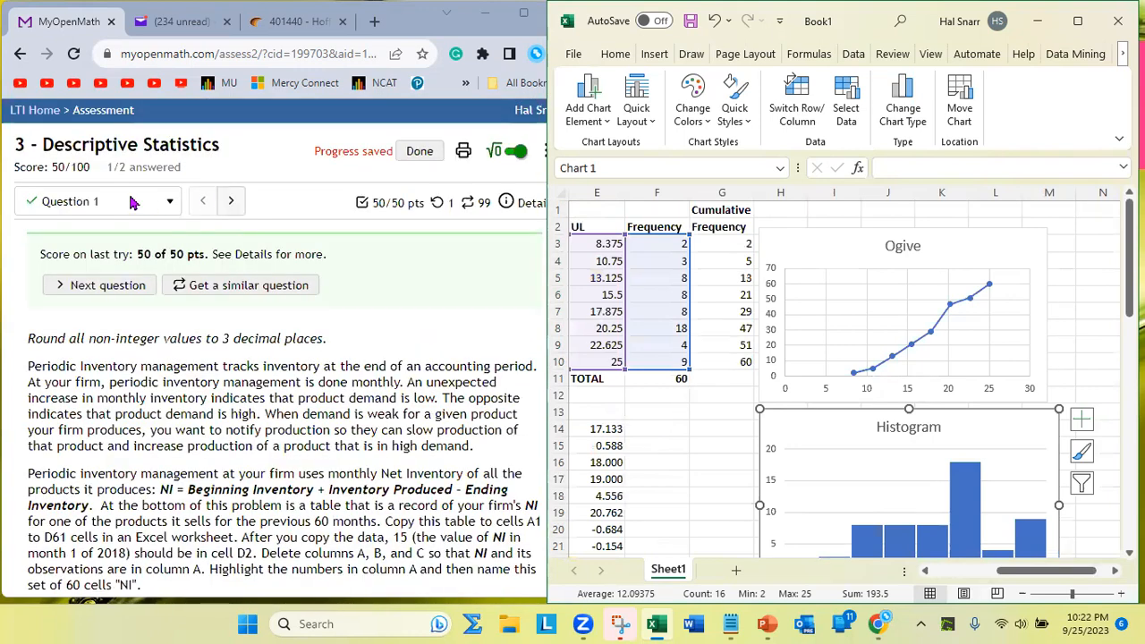
{"action": "left_click", "coordinate": [130, 202]}
{"action": "left_click", "coordinate": [107, 279]}
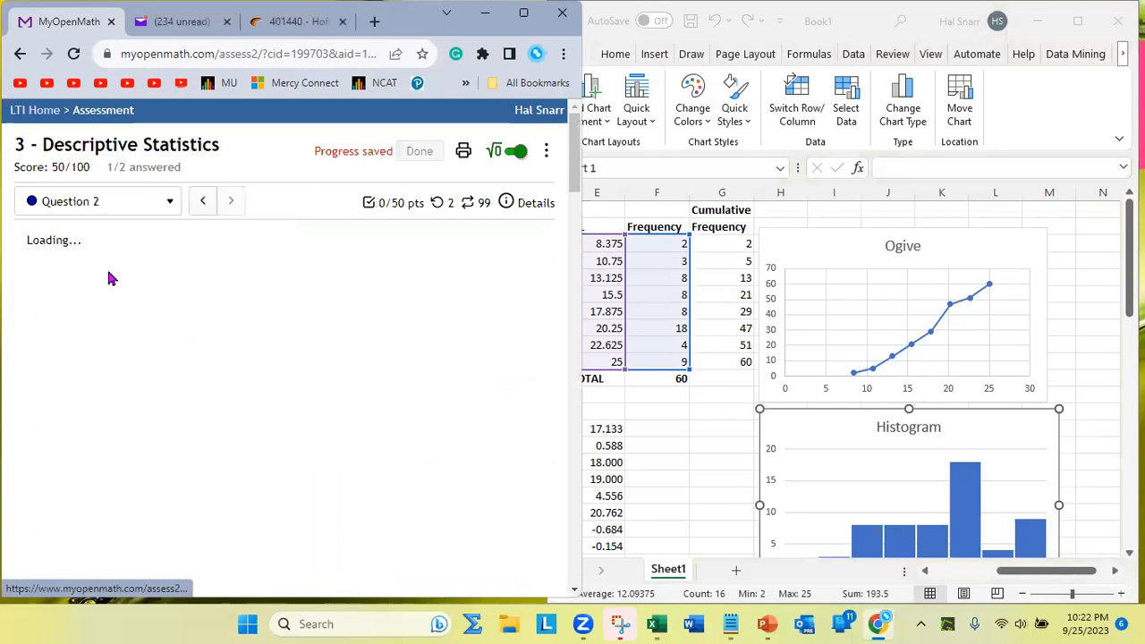